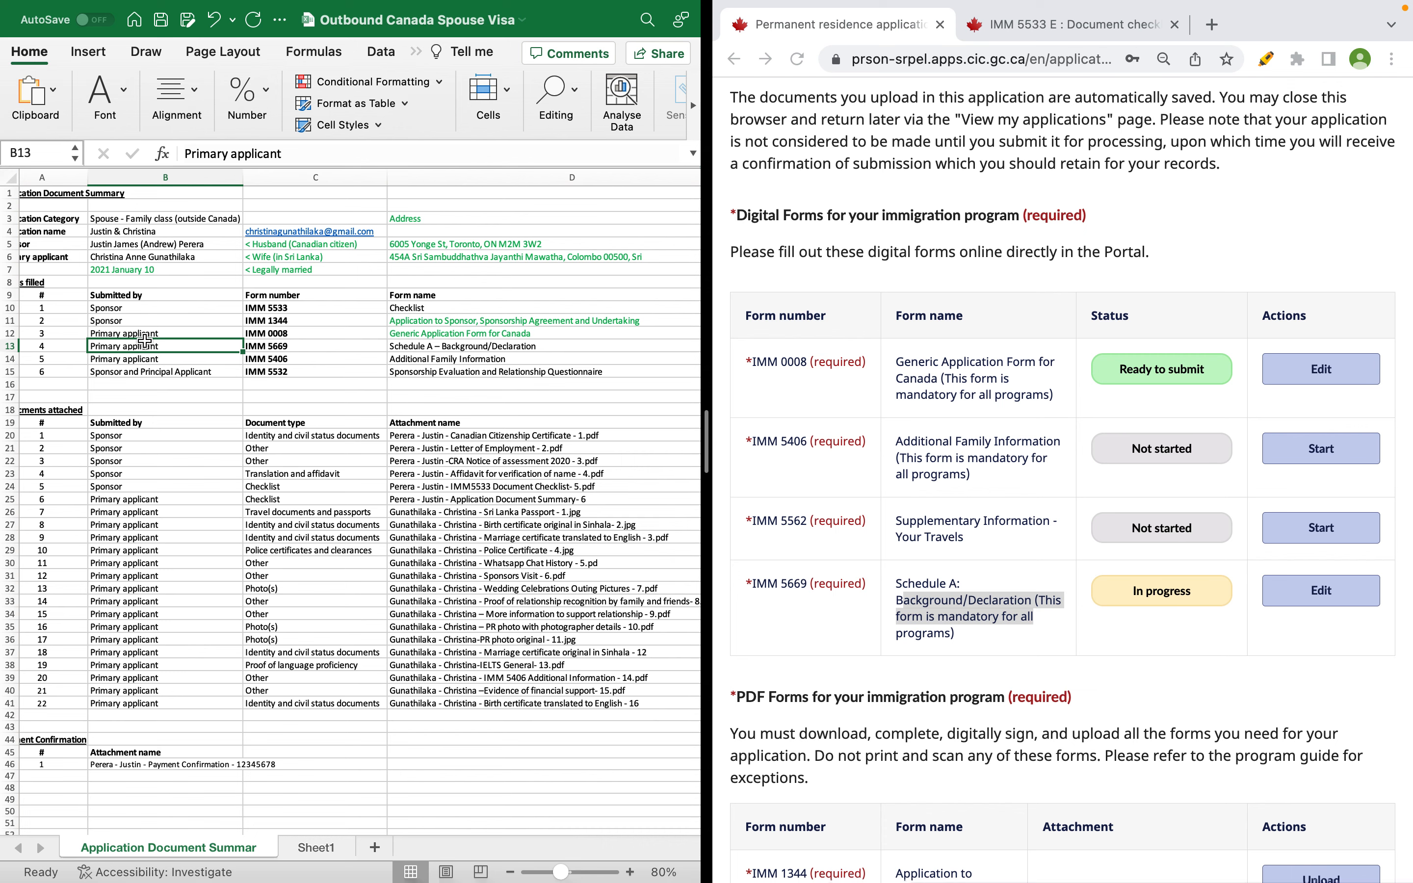
# - Review the primary applicant's details in the Excel checklist and family information sheets
pyautogui.hscroll(-2, 145, 341)
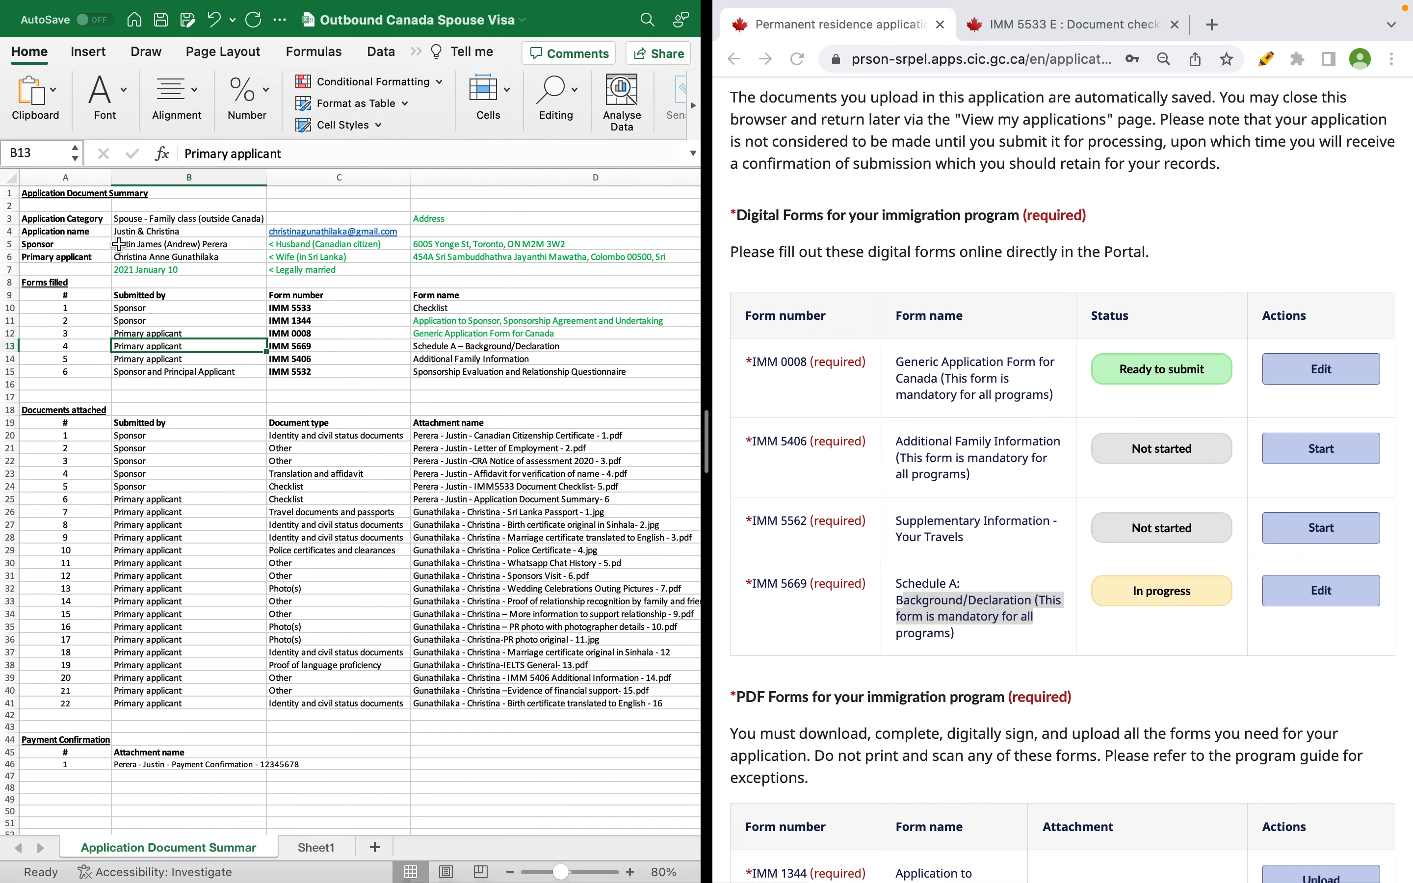
pyautogui.moveTo(98, 257); pyautogui.dragTo(179, 257)
pyautogui.click(376, 486)
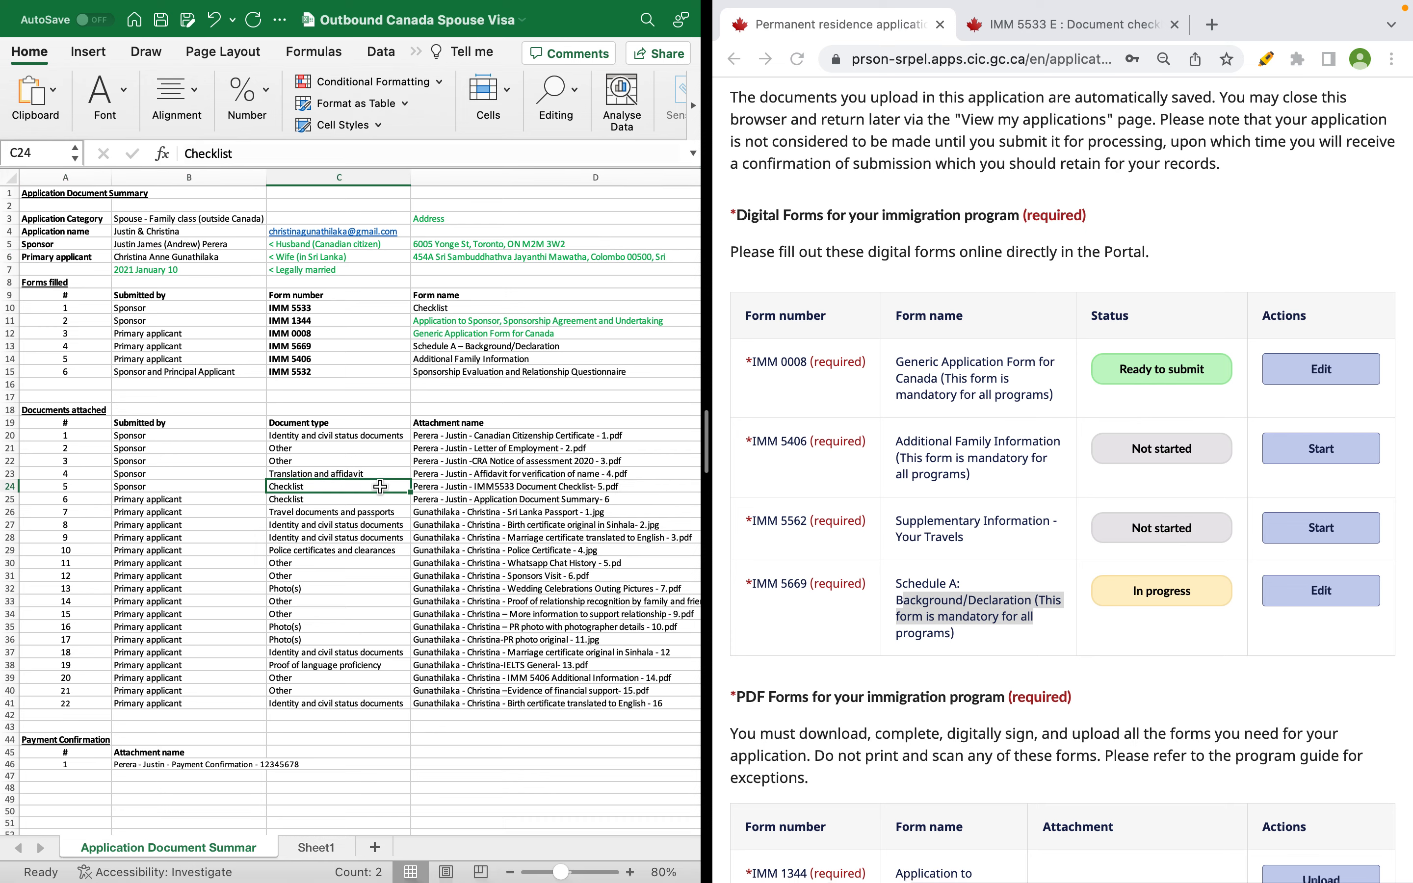
pyautogui.click(465, 355)
pyautogui.scroll(15, 1392, 695)
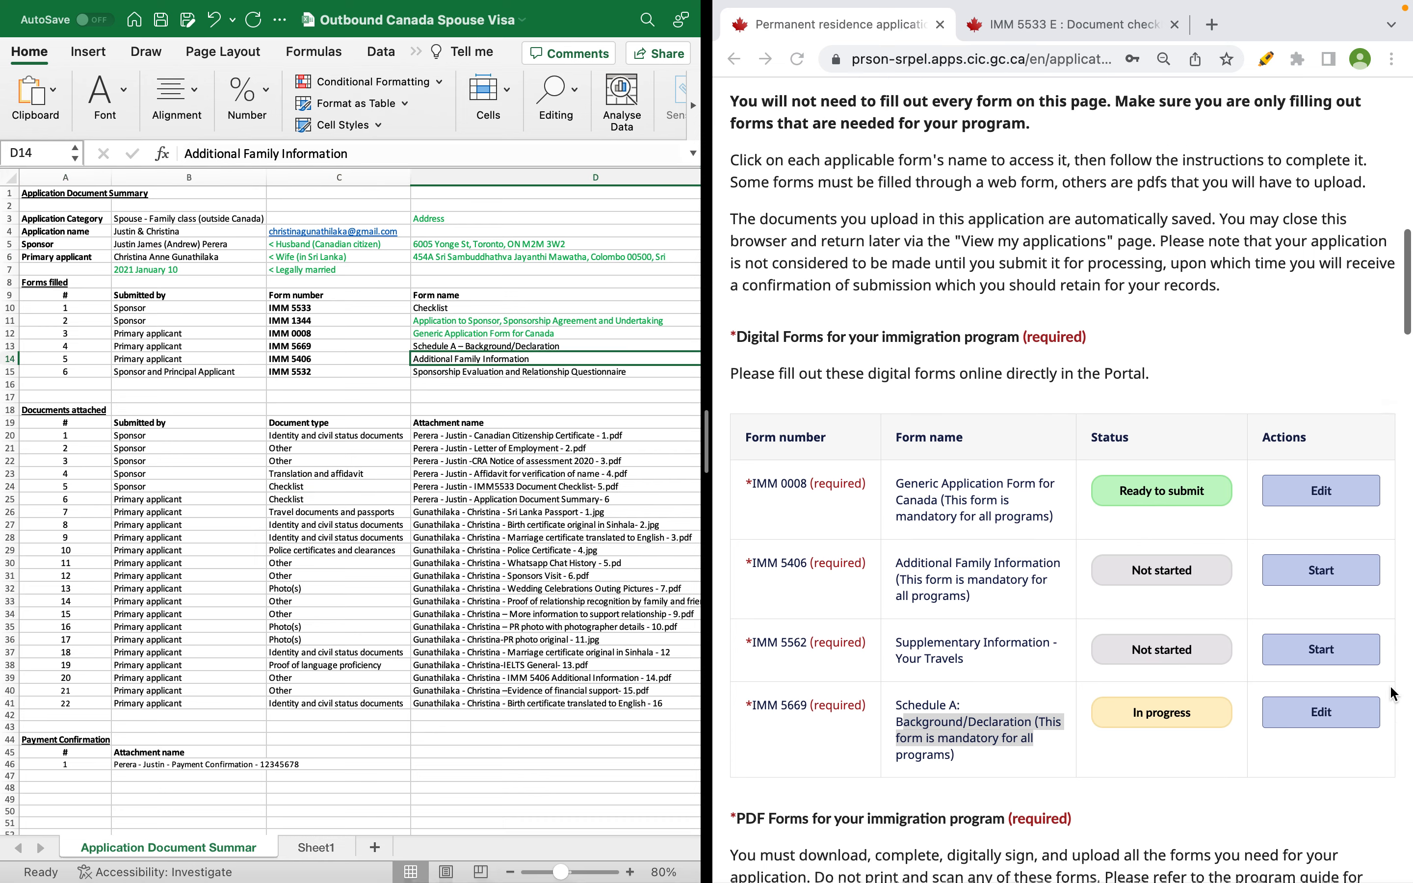
pyautogui.scroll(-15, 1389, 692)
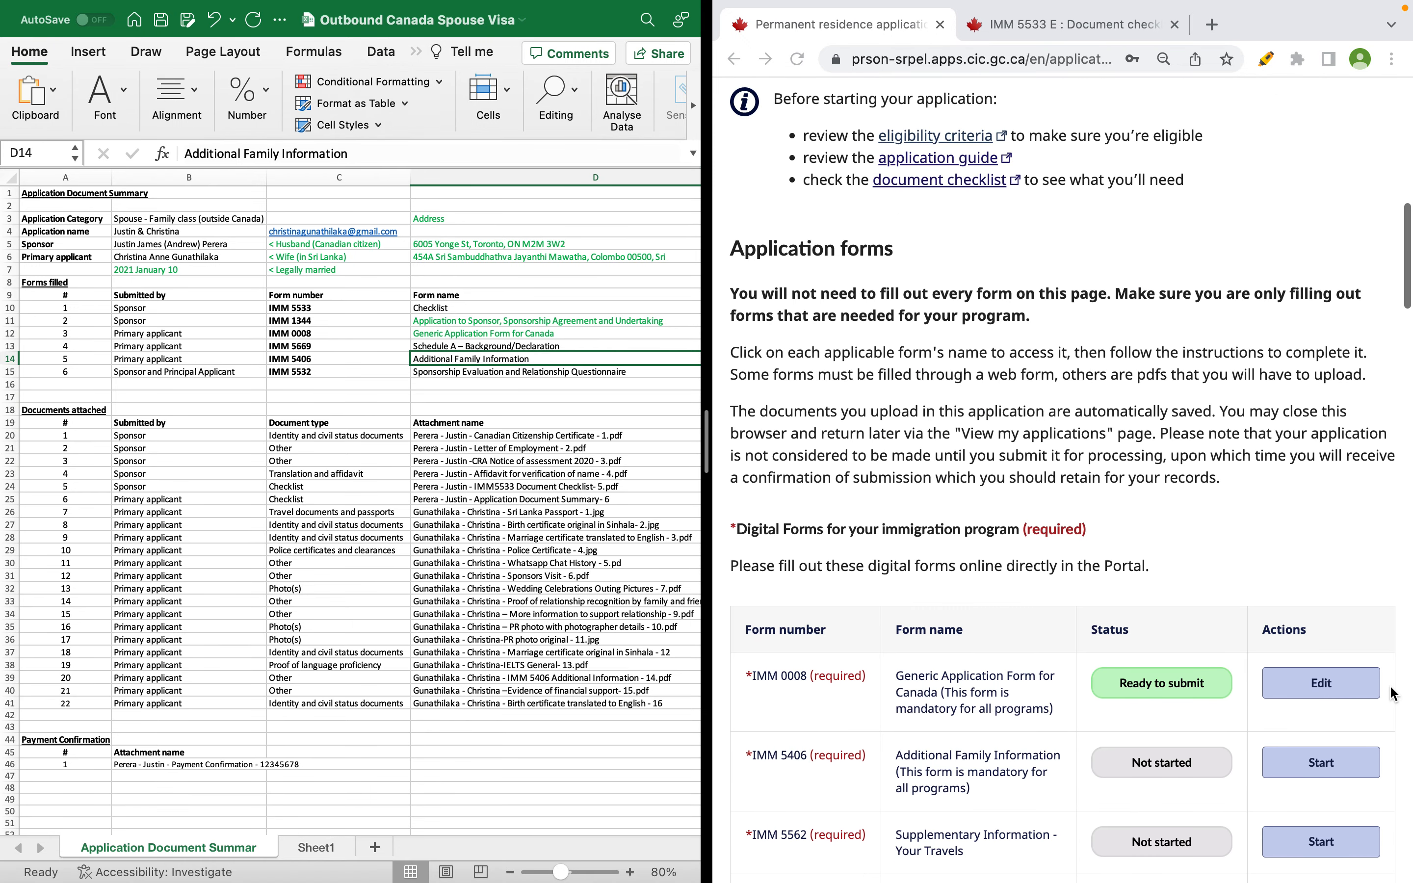
pyautogui.scroll(-5, 1255, 701)
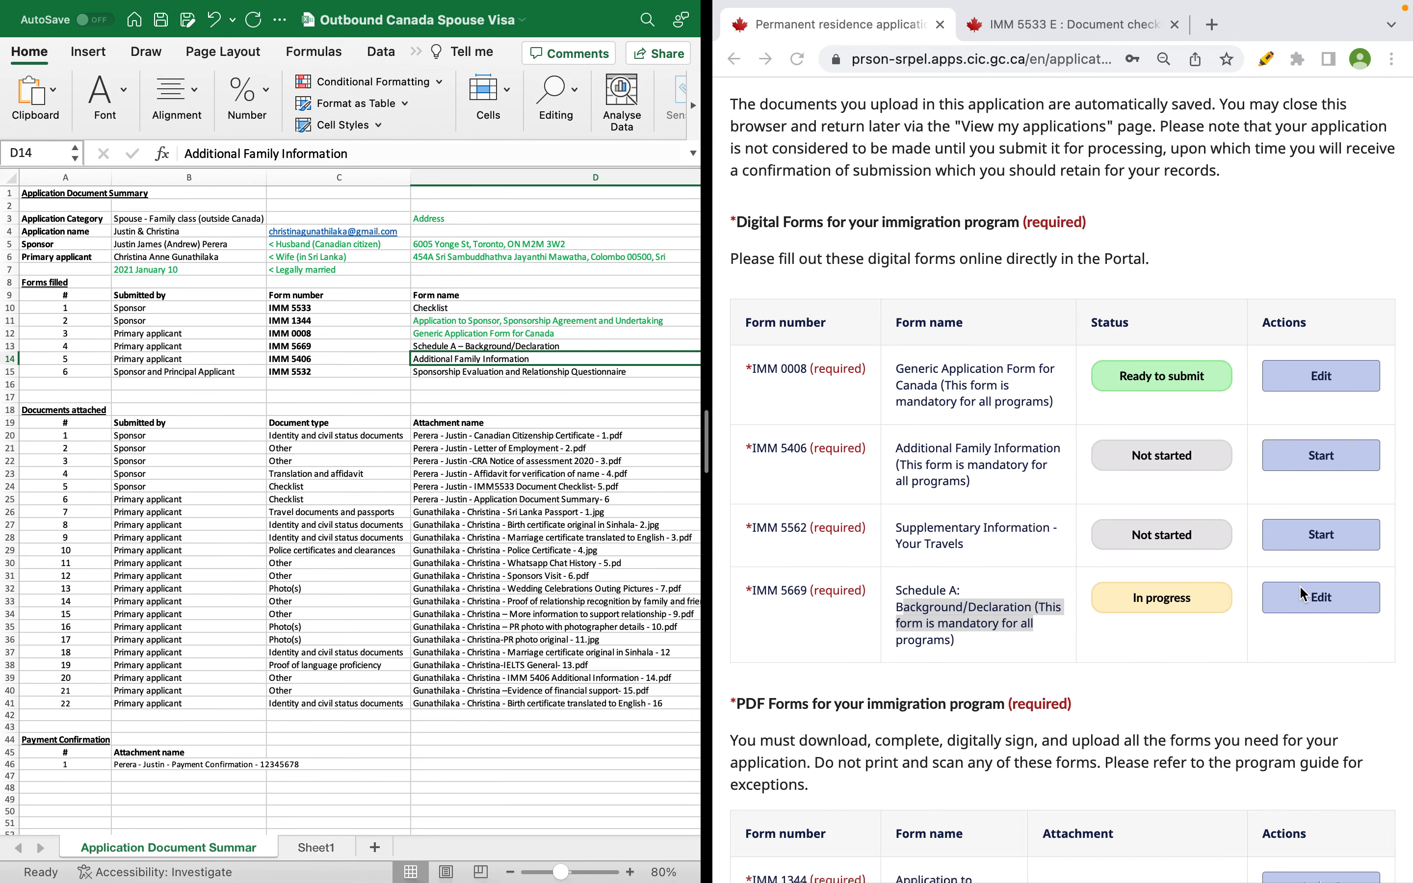
# - Open the in-progress IMM 5669 Schedule A form for editing and make the browser full screen
pyautogui.click(1232, 654)
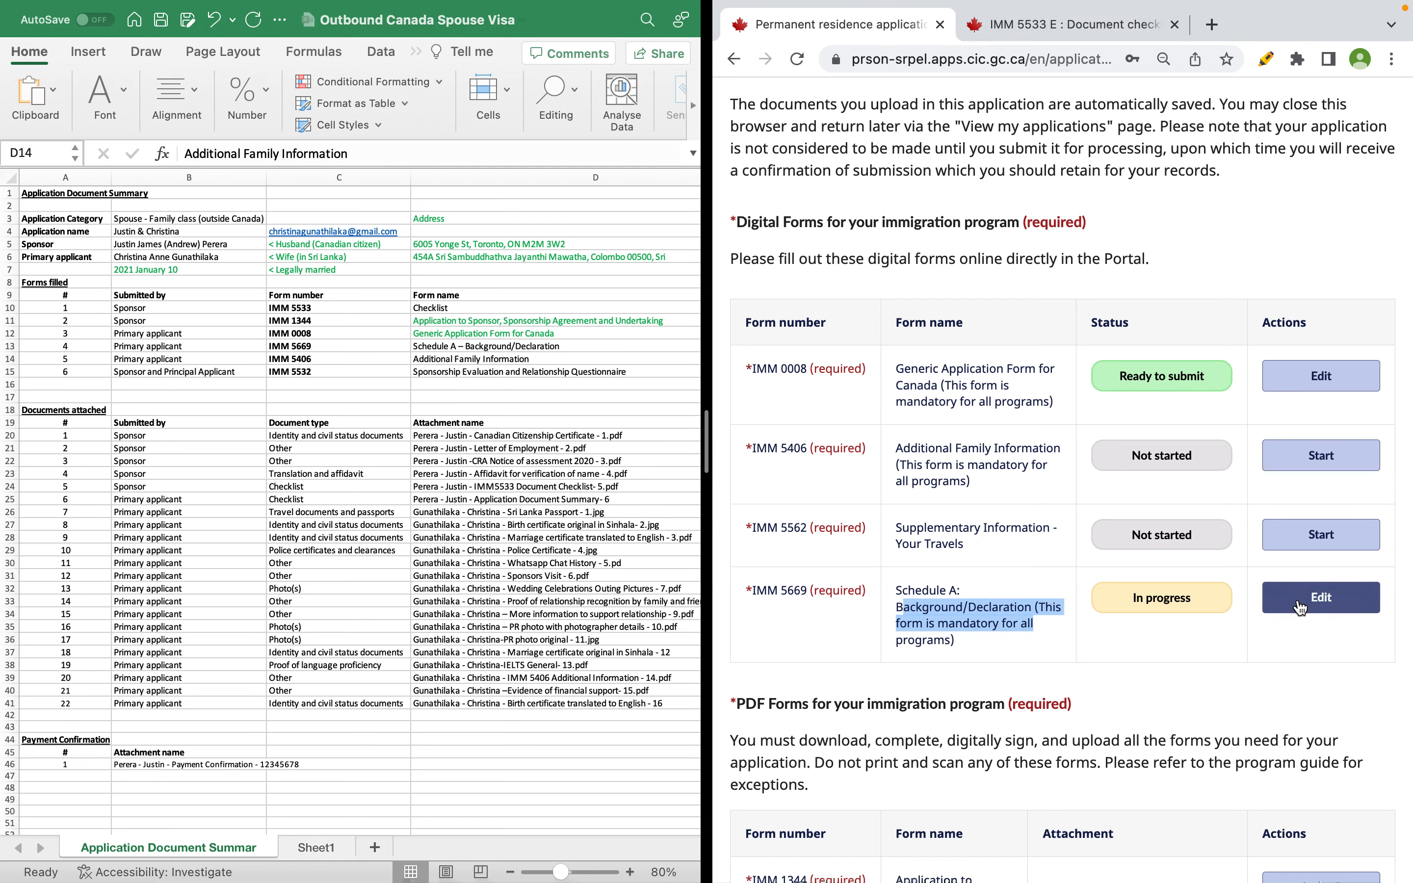
pyautogui.moveTo(1133, 601); pyautogui.dragTo(1198, 607)
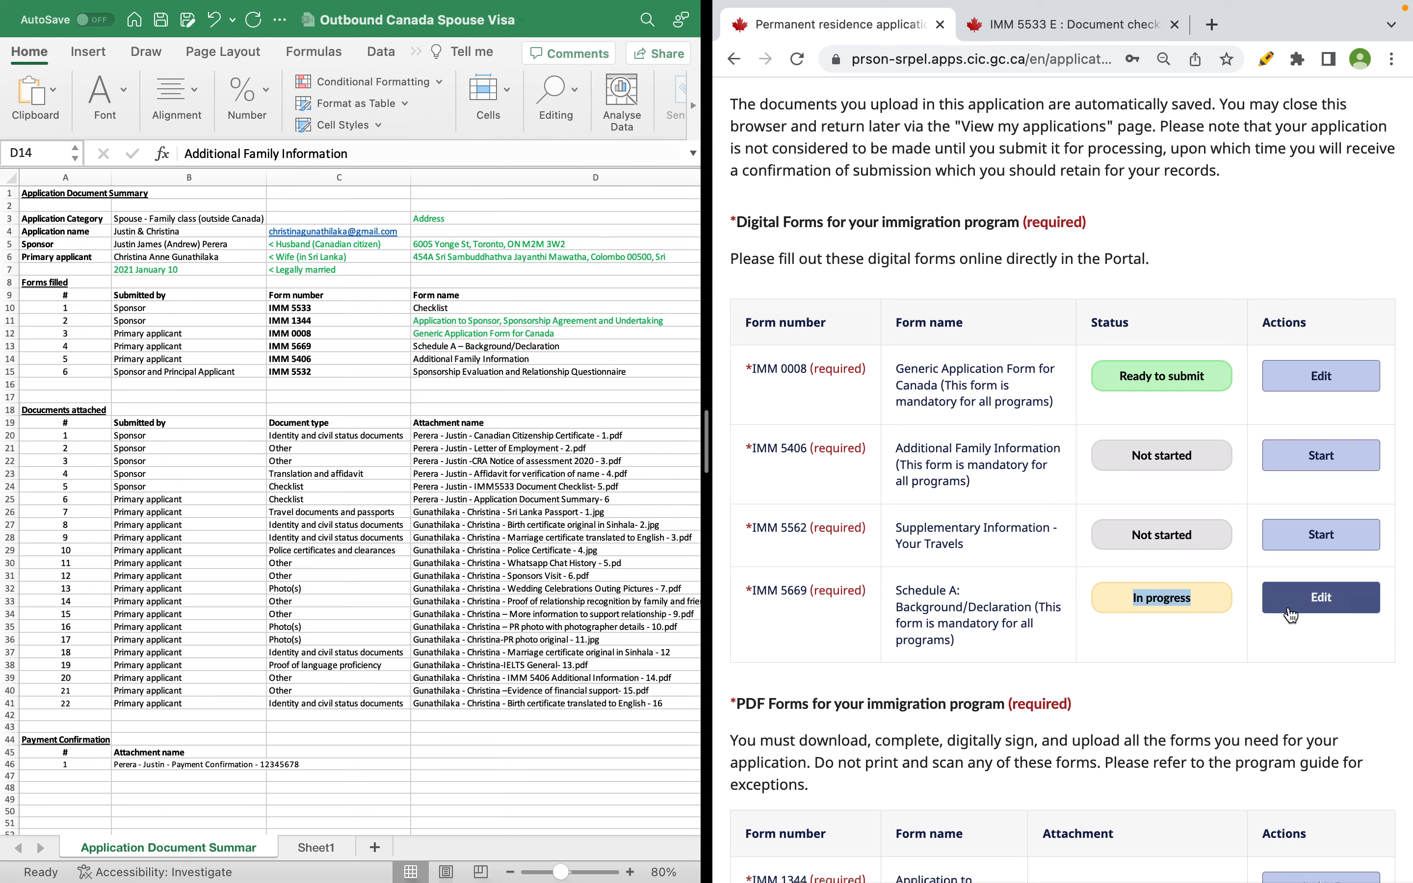
pyautogui.click(1289, 611)
pyautogui.scroll(-4, 1289, 607)
pyautogui.scroll(-3, 1289, 607)
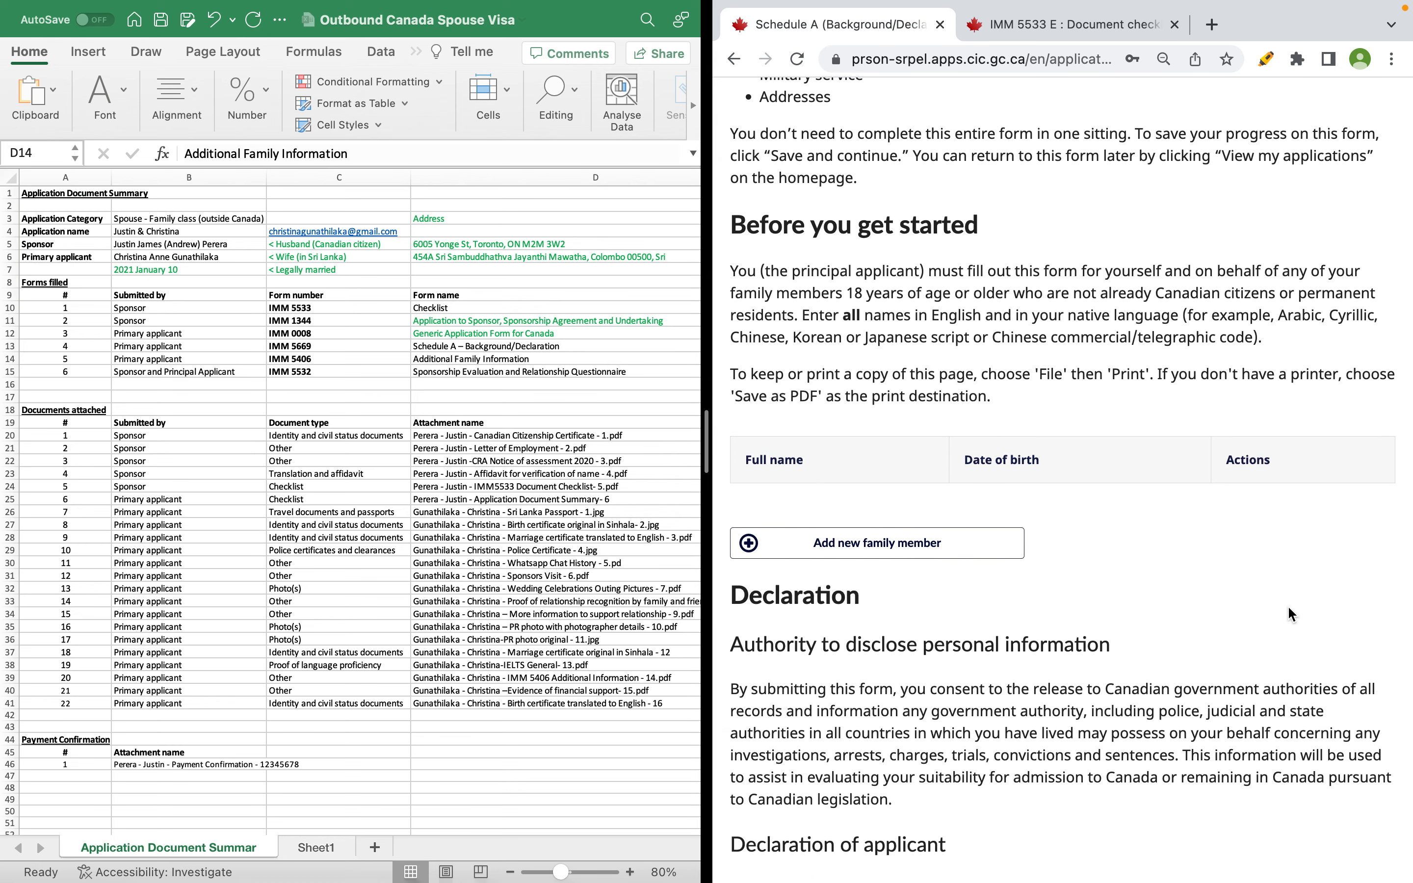
pyautogui.scroll(-10, 1288, 613)
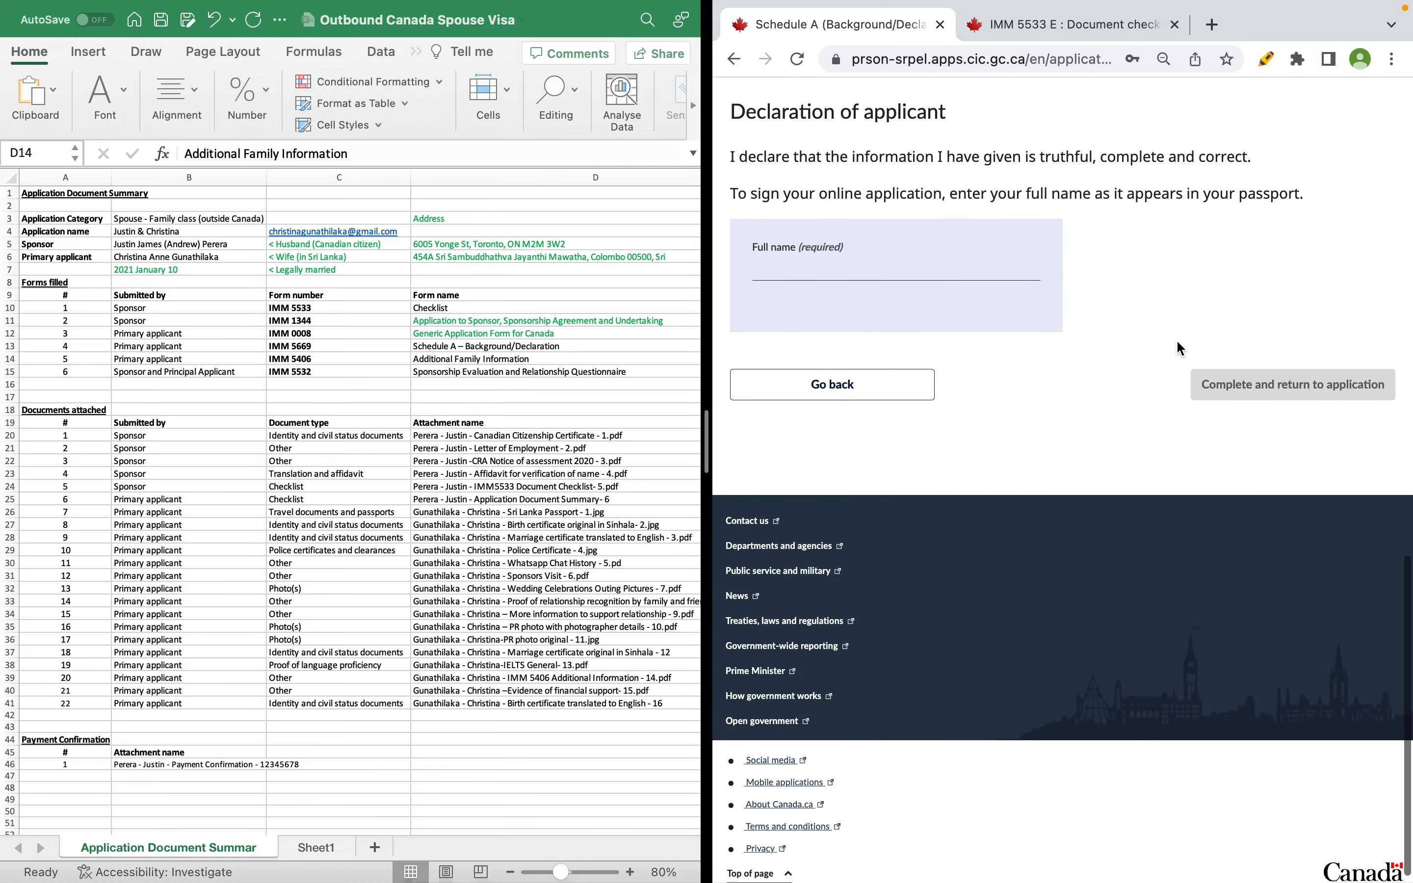
pyautogui.click(778, 37)
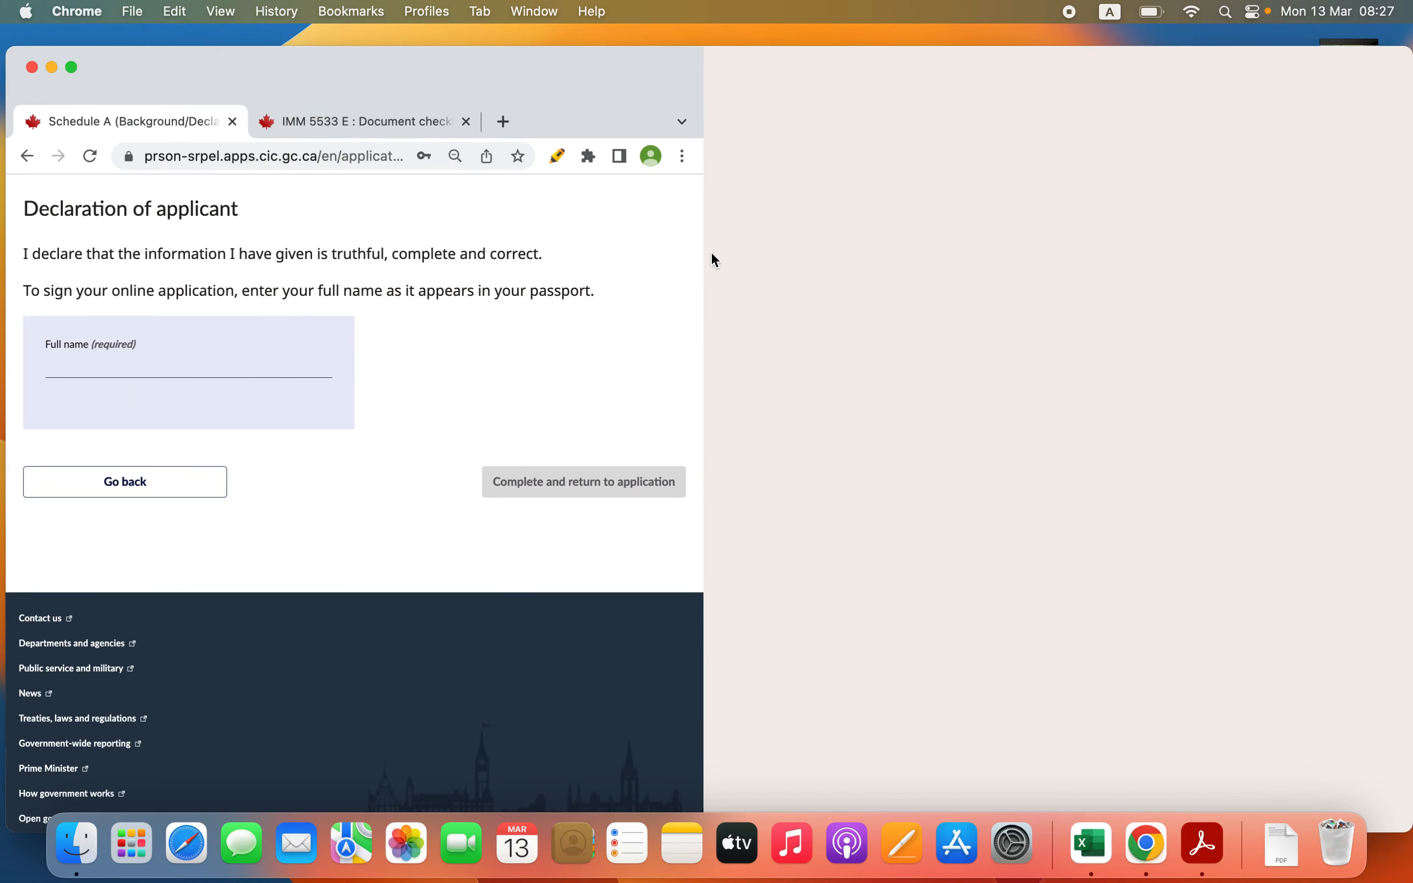
pyautogui.click(69, 65)
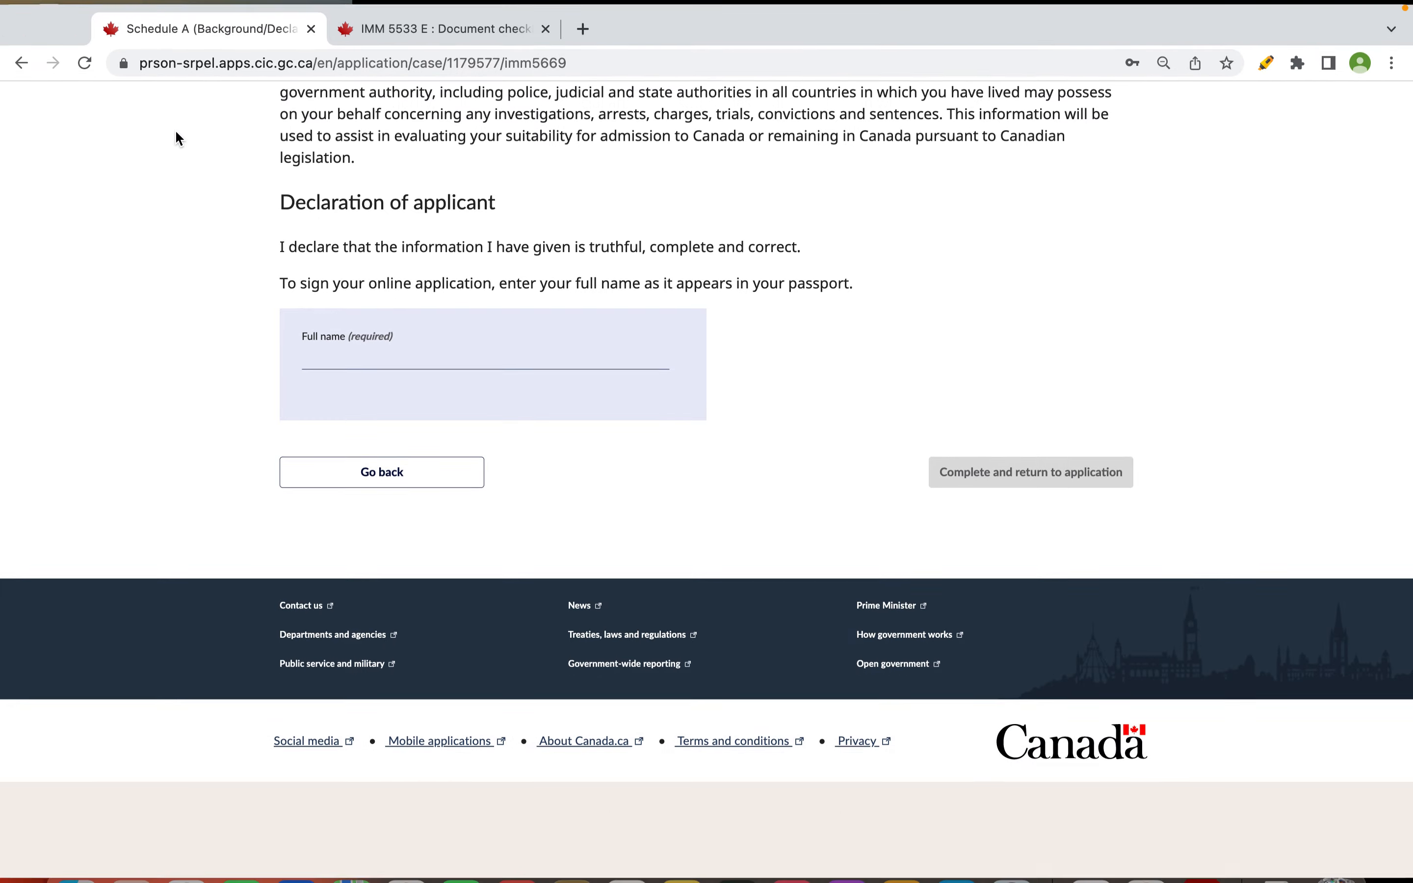
pyautogui.scroll(10, 395, 296)
pyautogui.scroll(5, 395, 296)
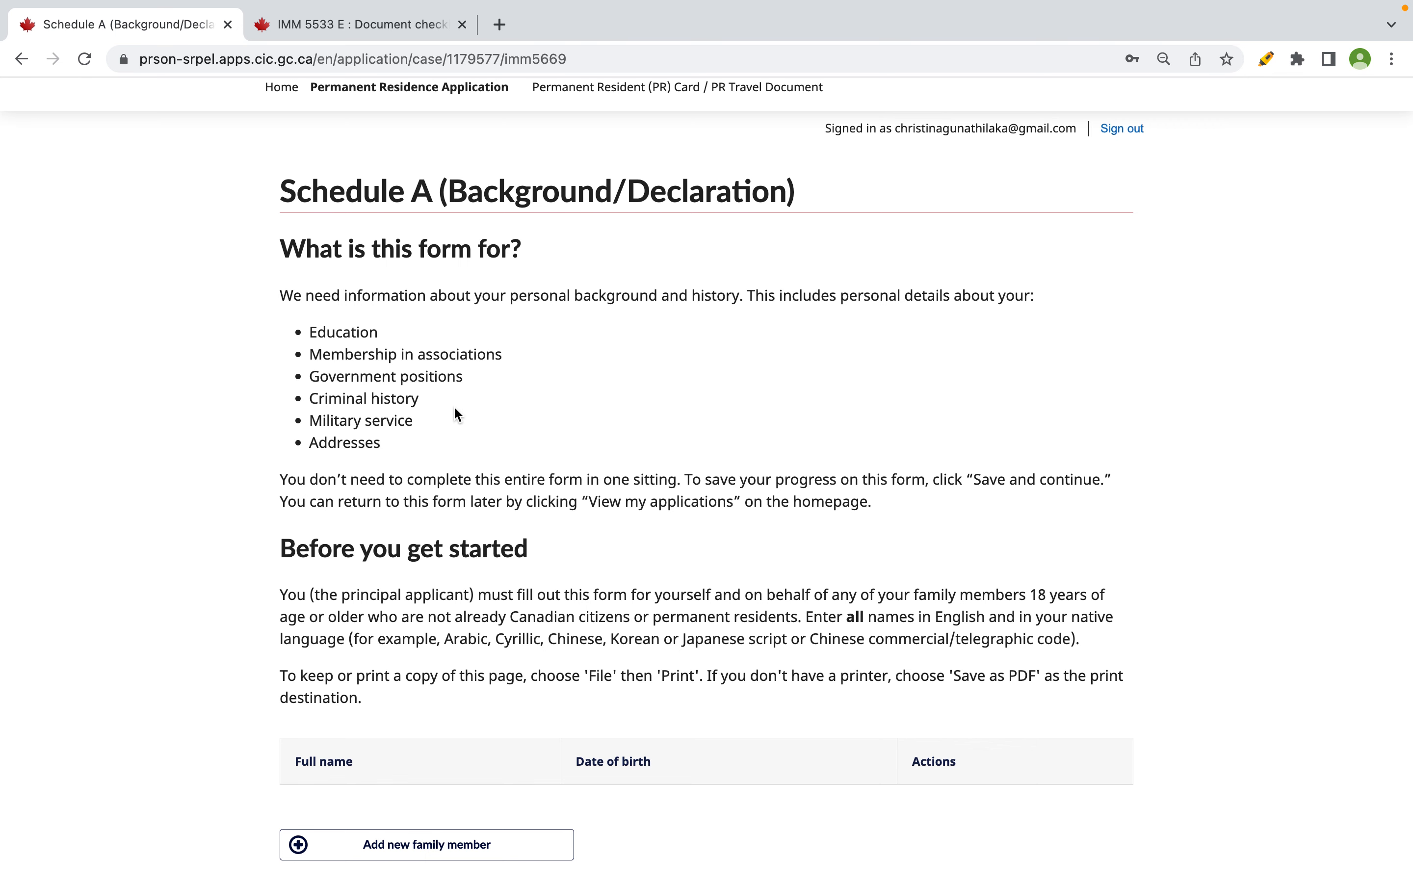
pyautogui.scroll(-3, 455, 408)
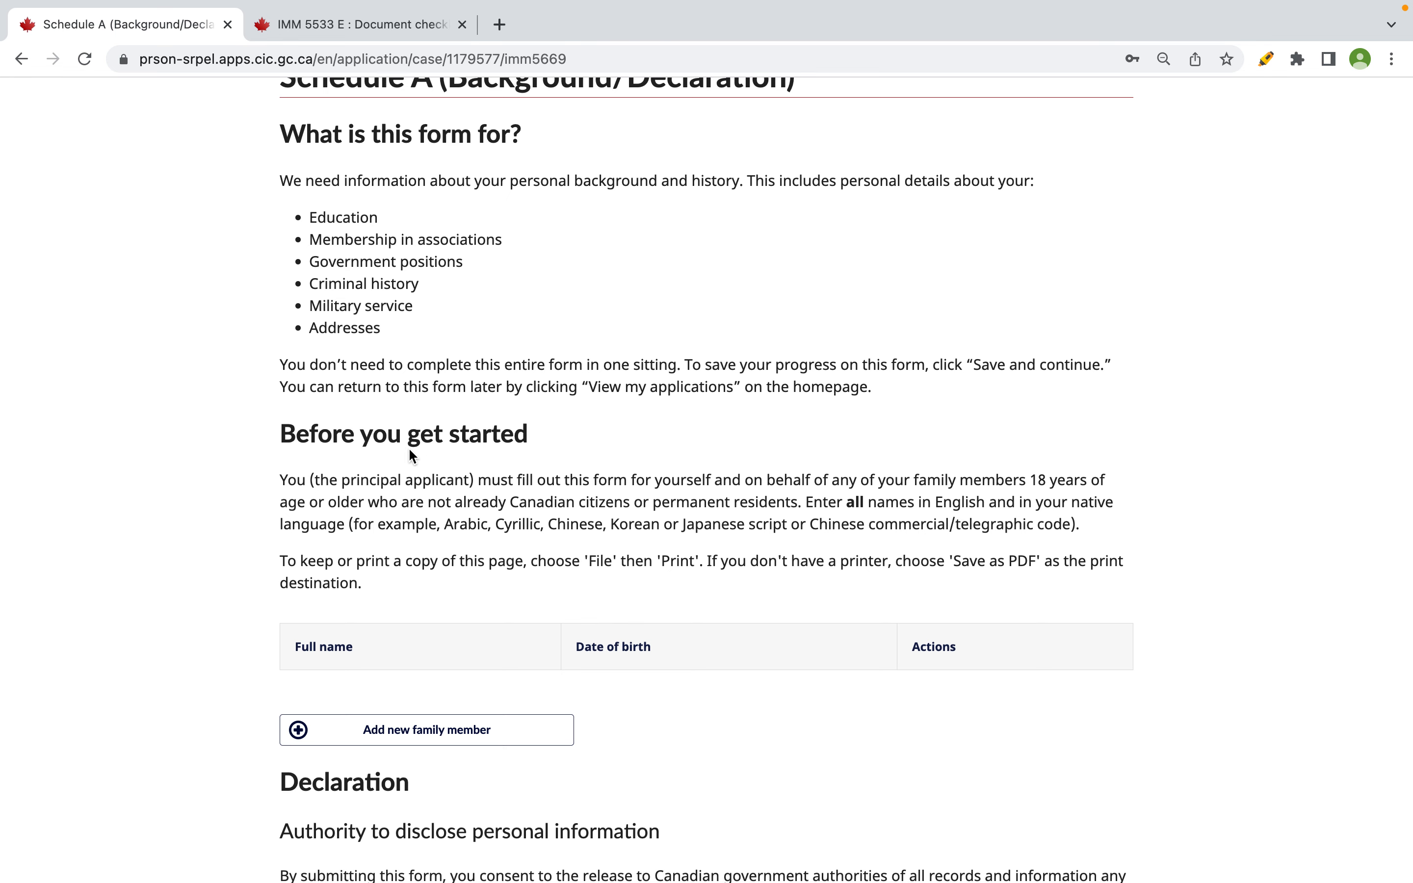
pyautogui.scroll(-2, 353, 438)
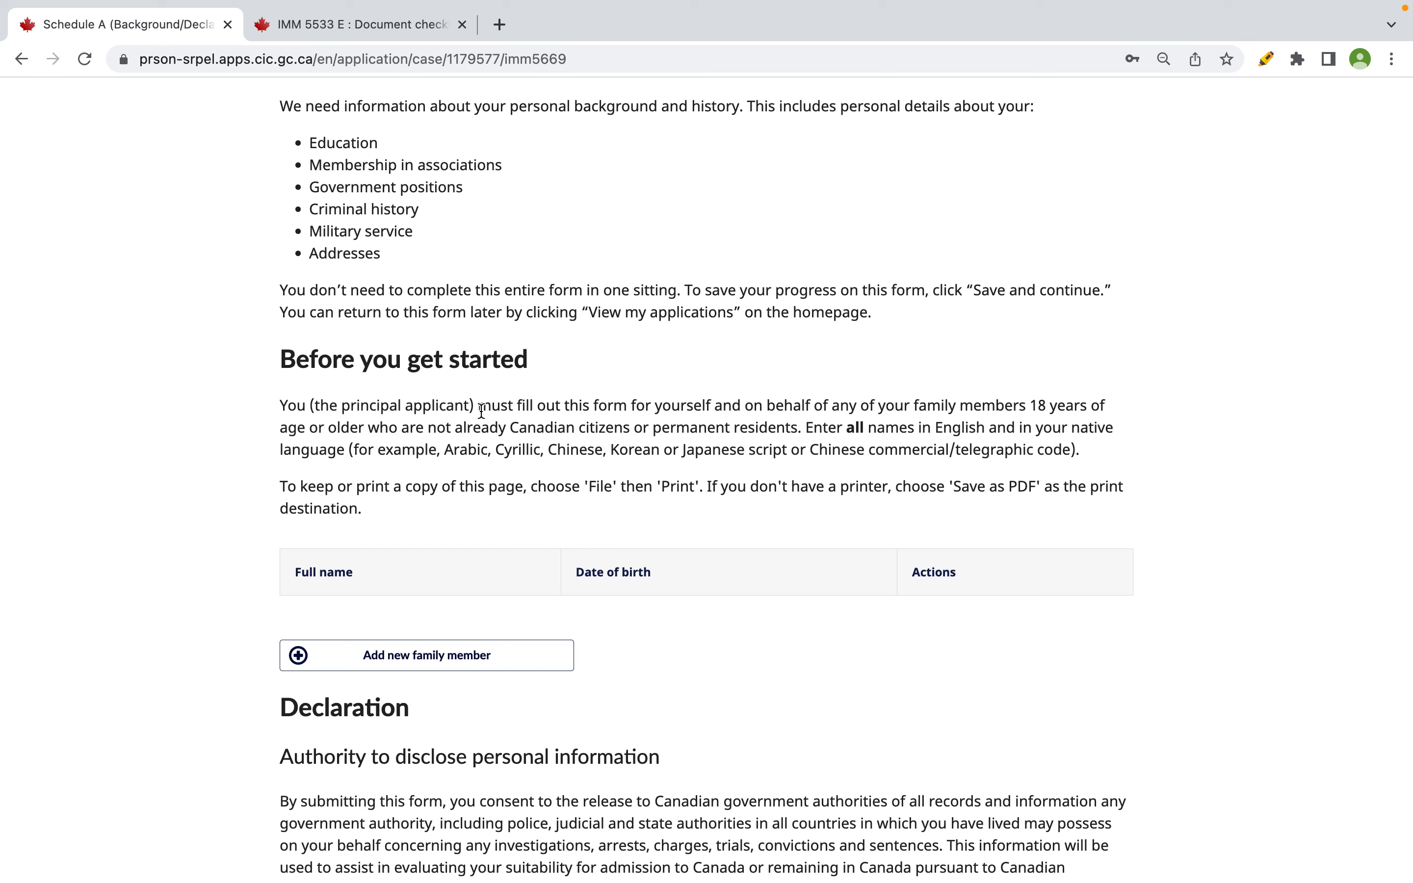
pyautogui.moveTo(655, 407); pyautogui.dragTo(1060, 412)
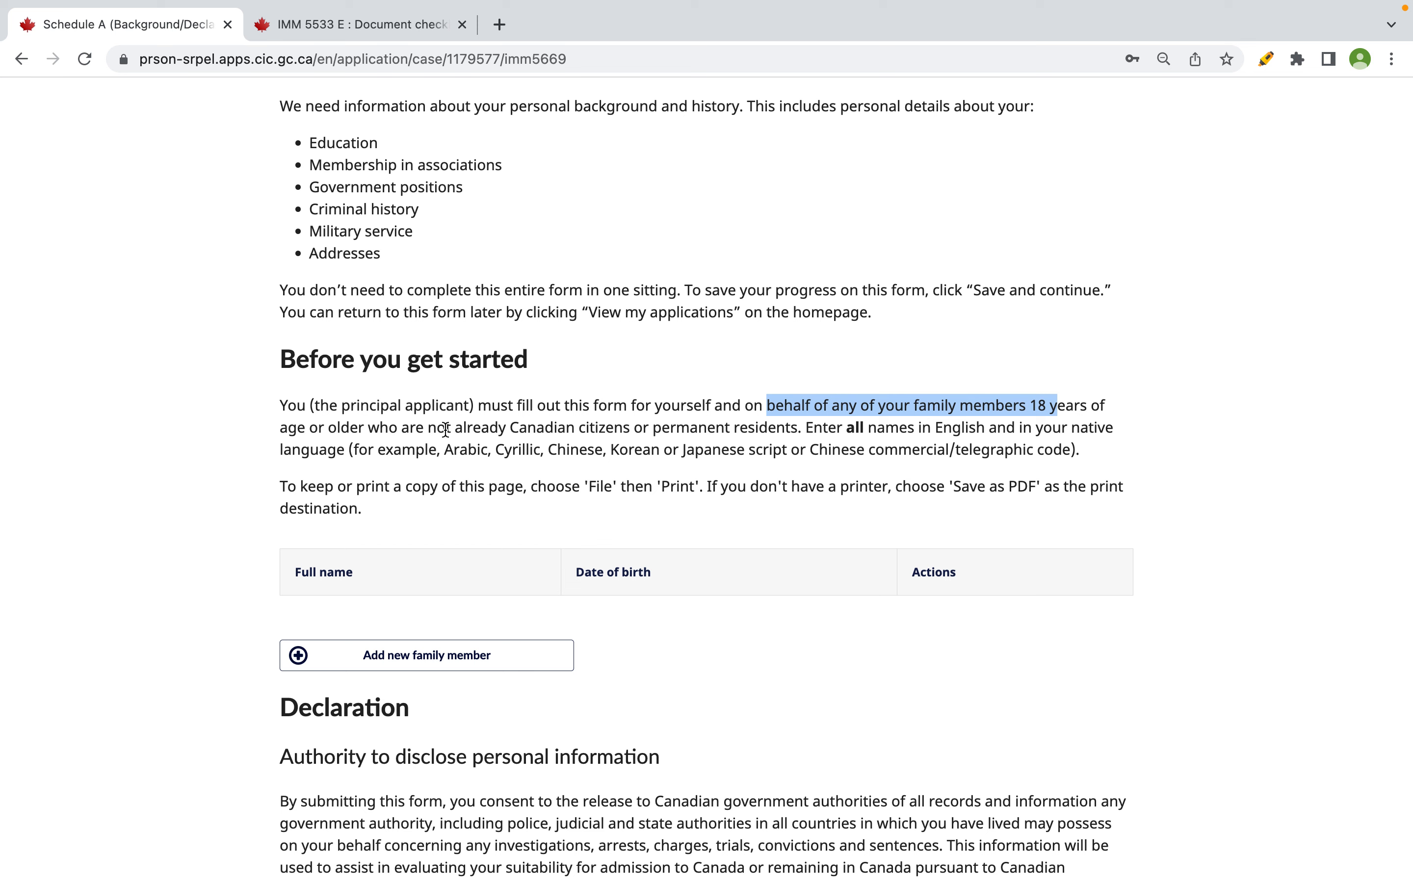
pyautogui.moveTo(425, 426); pyautogui.dragTo(1115, 429)
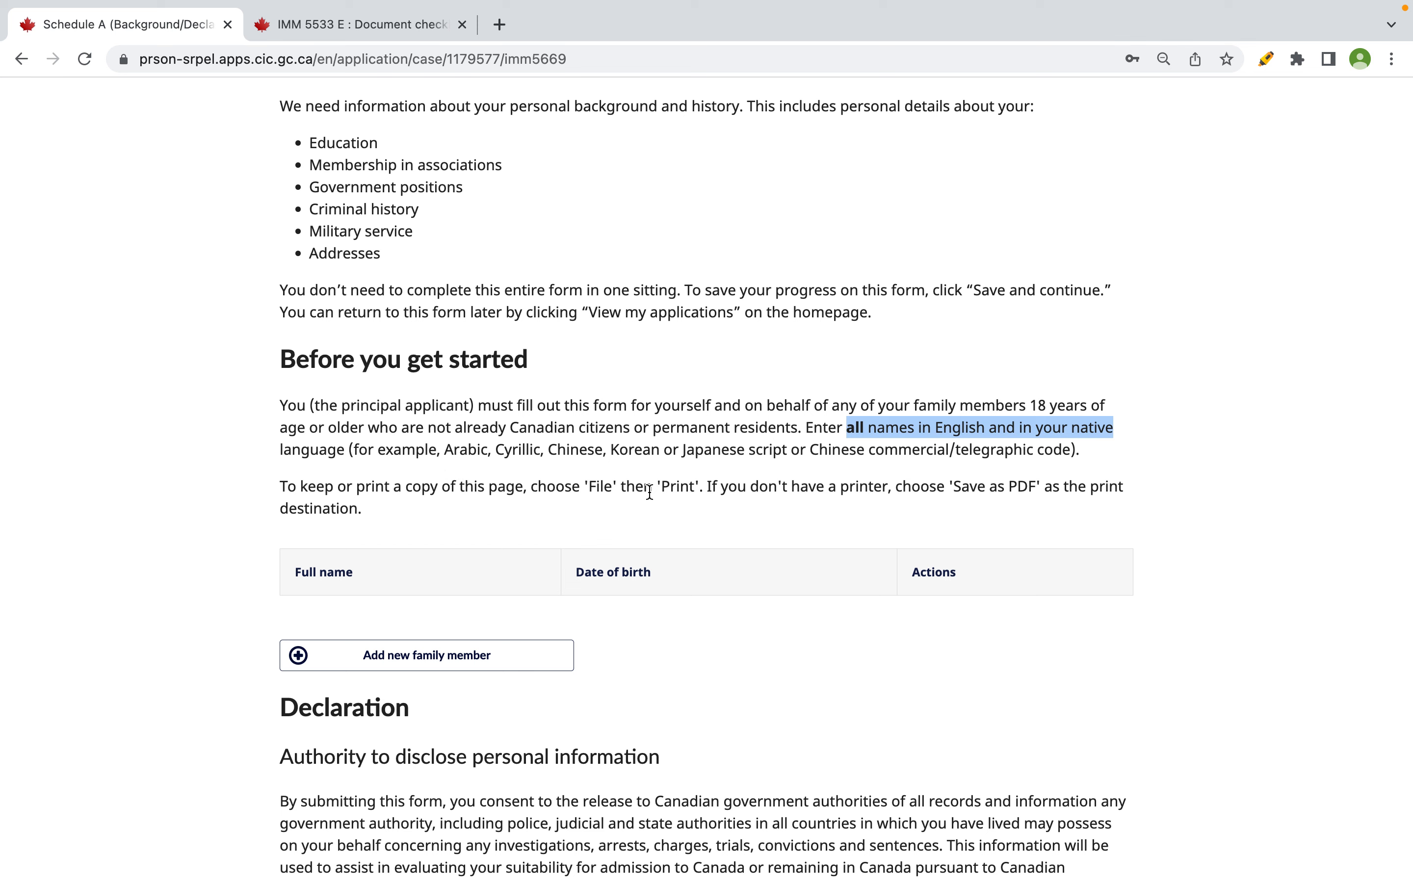
pyautogui.moveTo(280, 487); pyautogui.dragTo(532, 492)
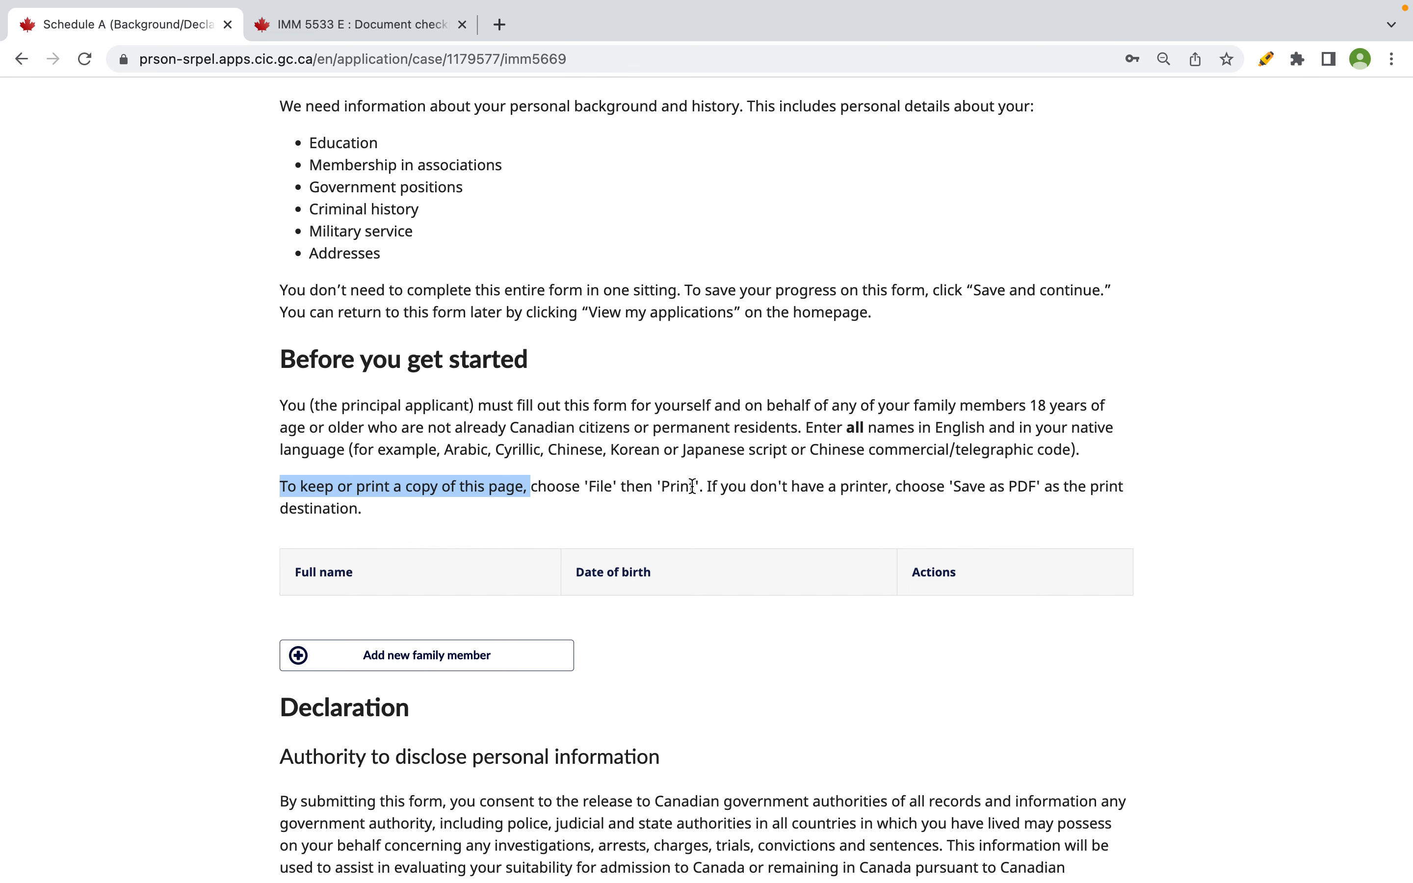
pyautogui.scroll(-3, 691, 486)
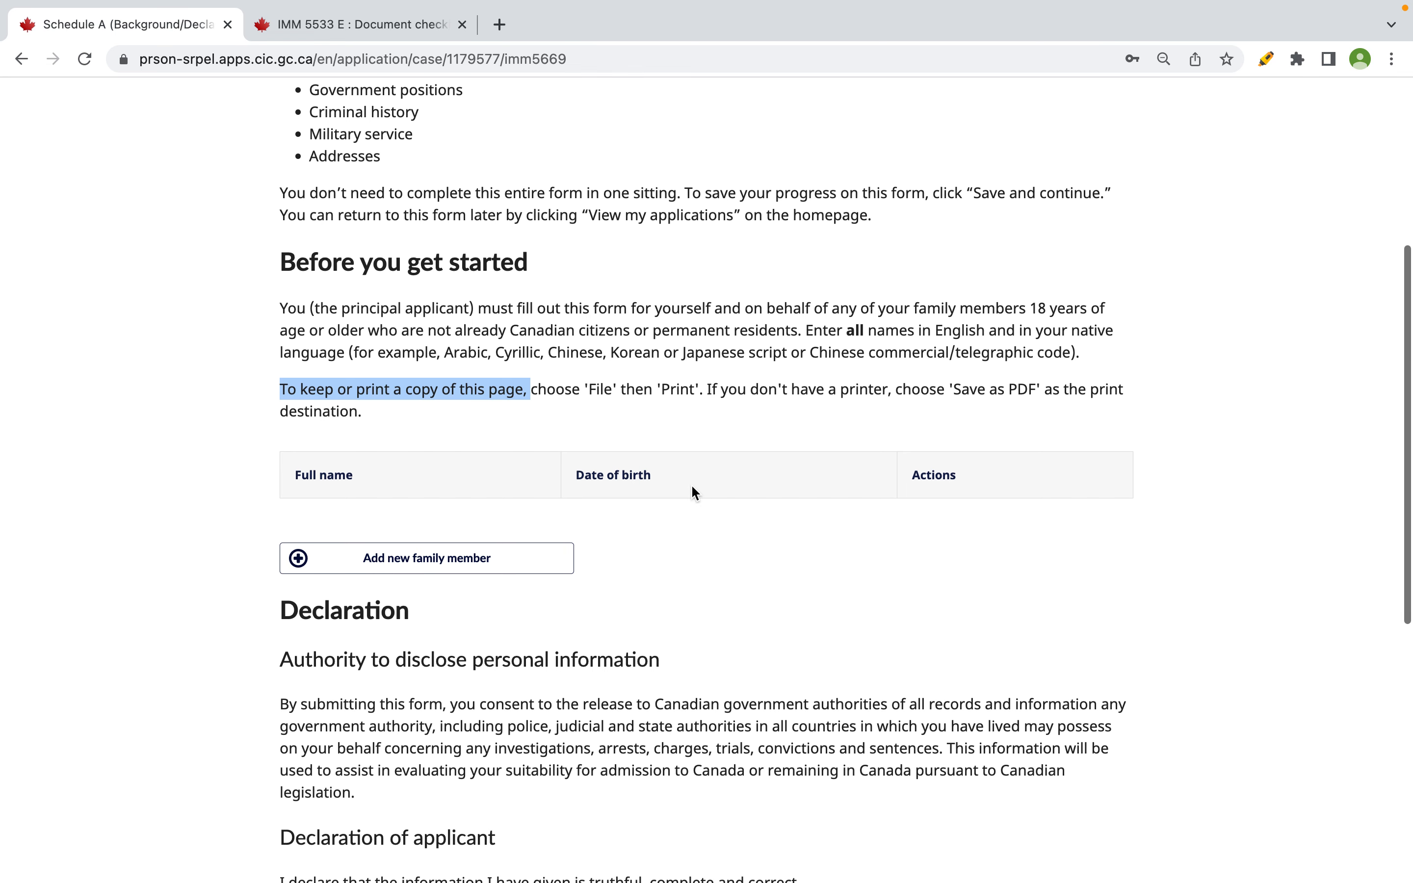
pyautogui.scroll(5, 694, 489)
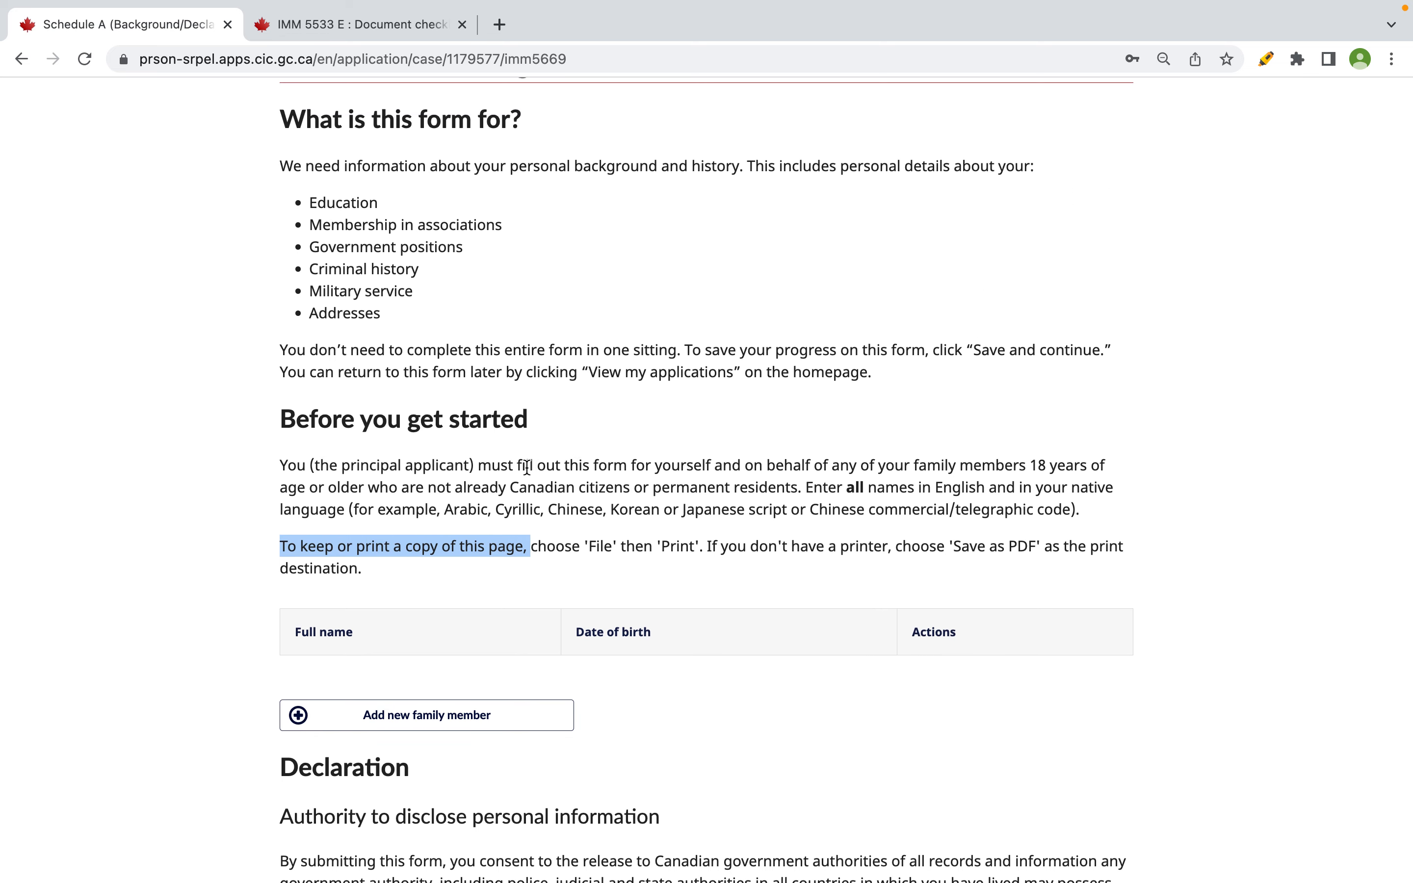
pyautogui.moveTo(313, 465); pyautogui.dragTo(958, 461)
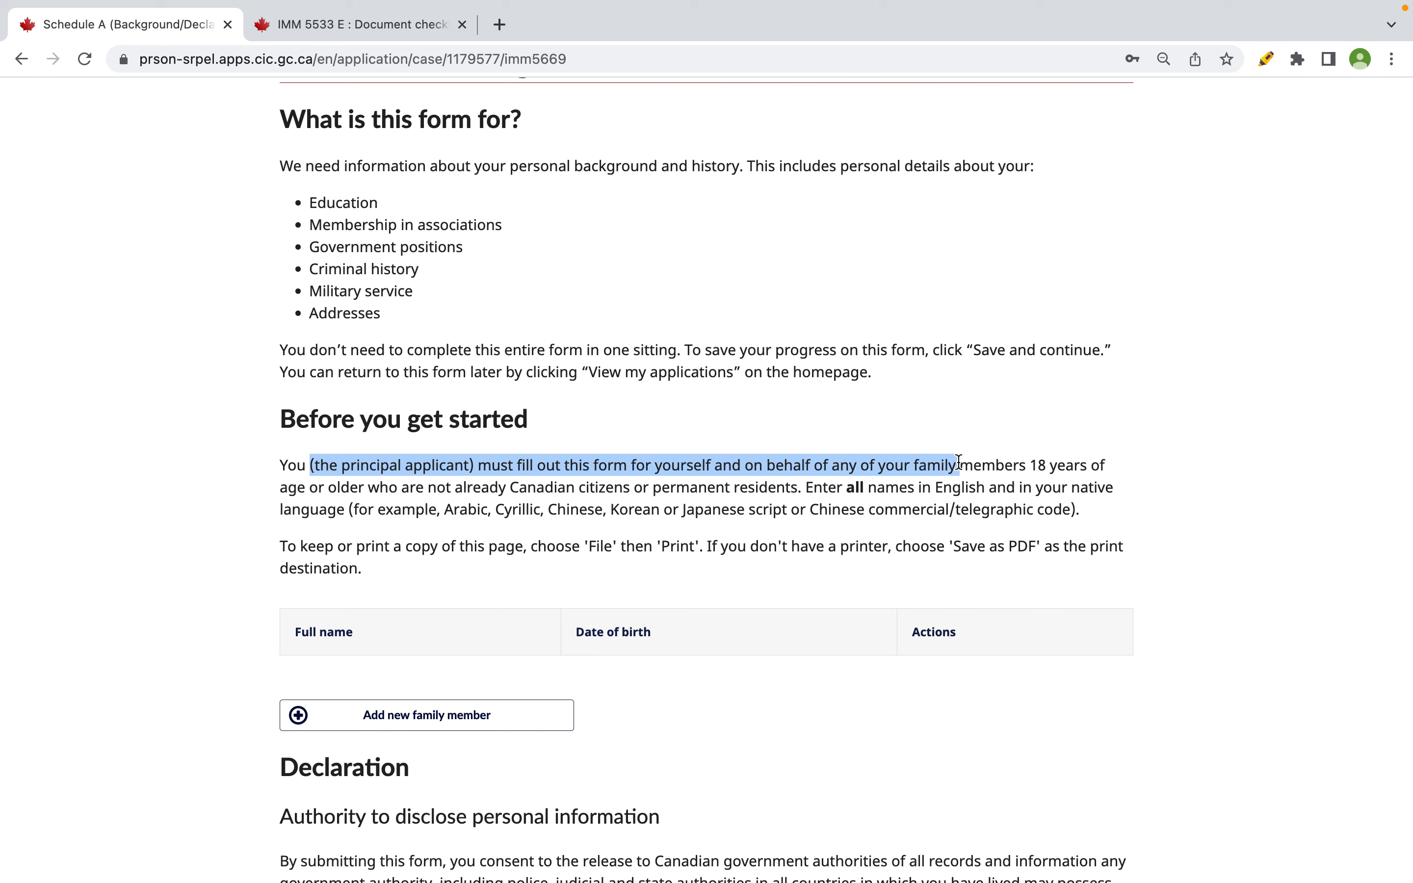
pyautogui.moveTo(280, 484); pyautogui.dragTo(558, 484)
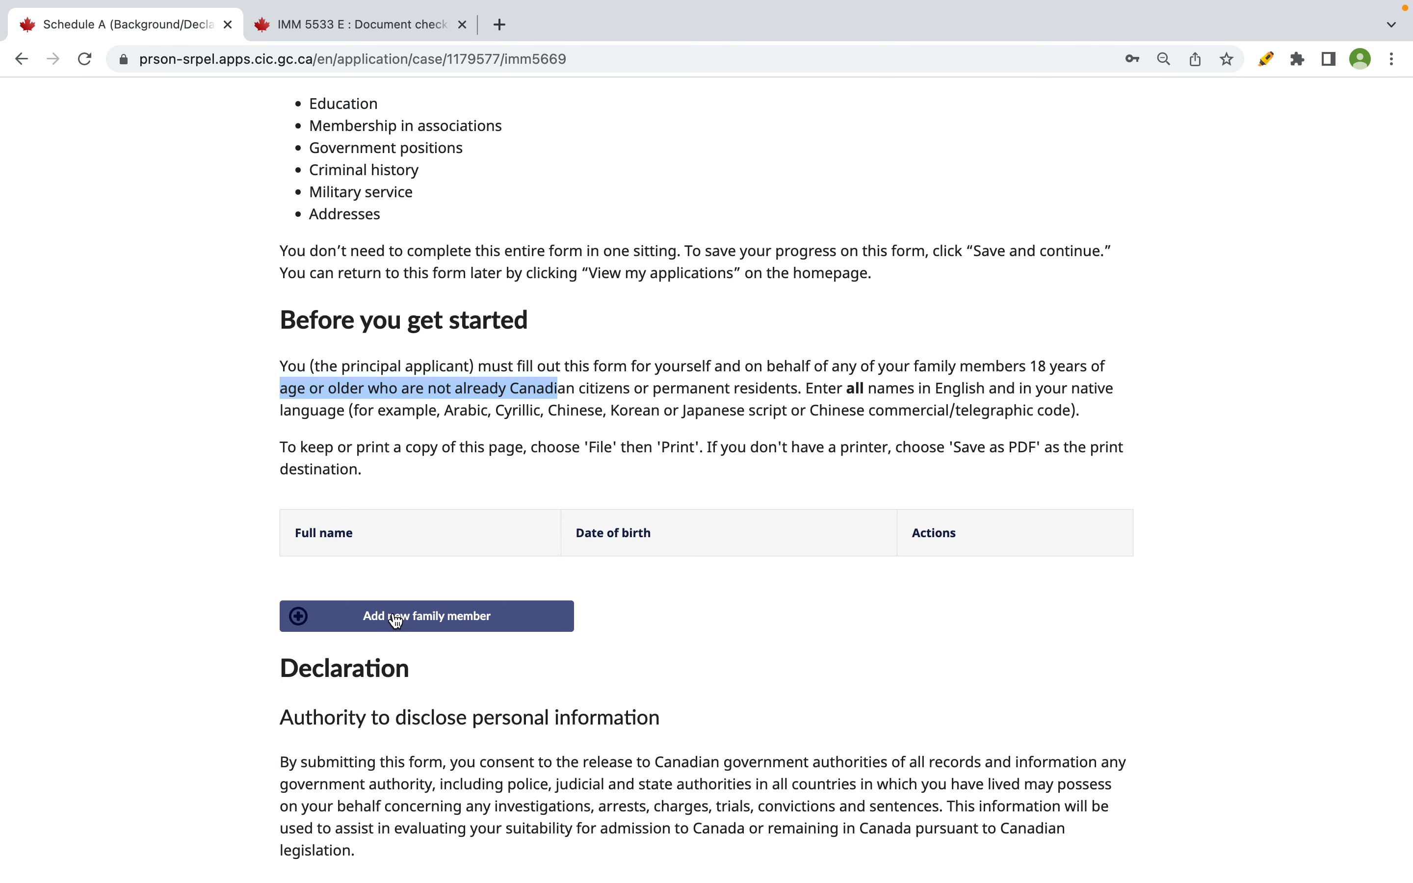
# - Add a new Schedule A person, marked as yourself (the principal applicant), ready for Family name(s)
pyautogui.click(396, 620)
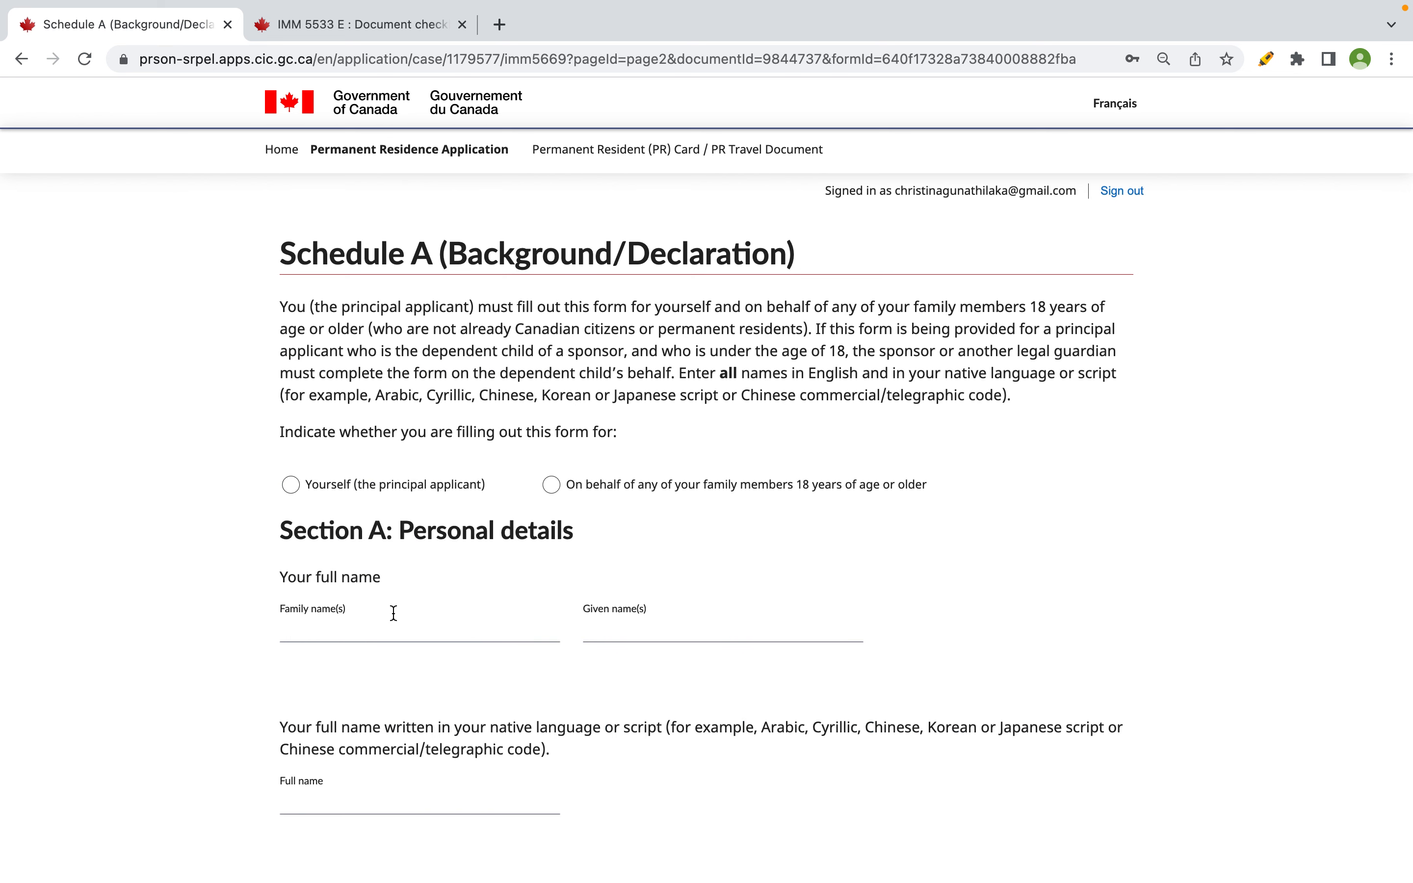
pyautogui.scroll(-2, 393, 614)
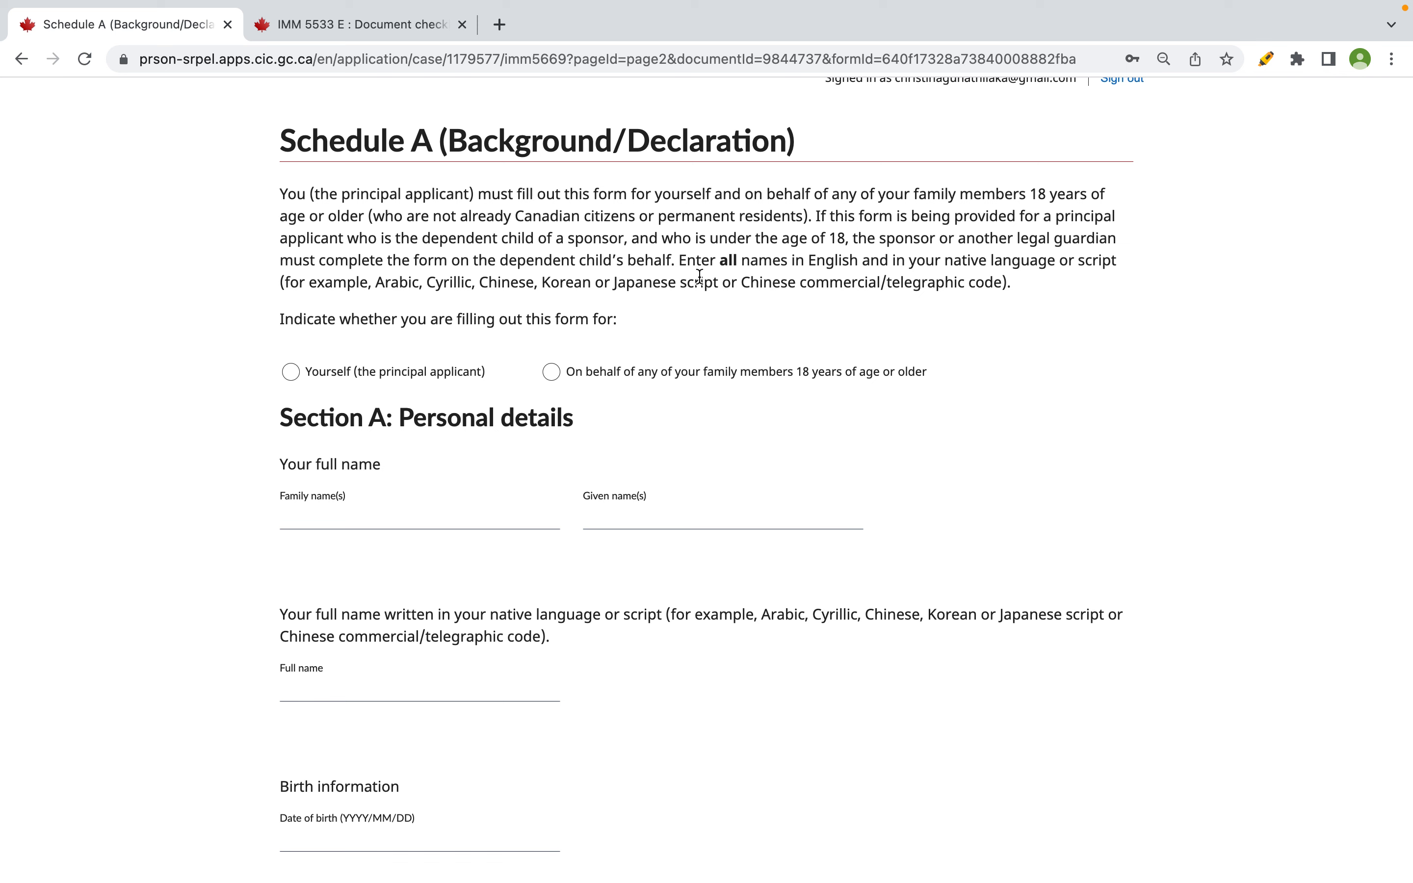
pyautogui.click(341, 382)
pyautogui.scroll(-5, 340, 385)
pyautogui.scroll(-10, 339, 378)
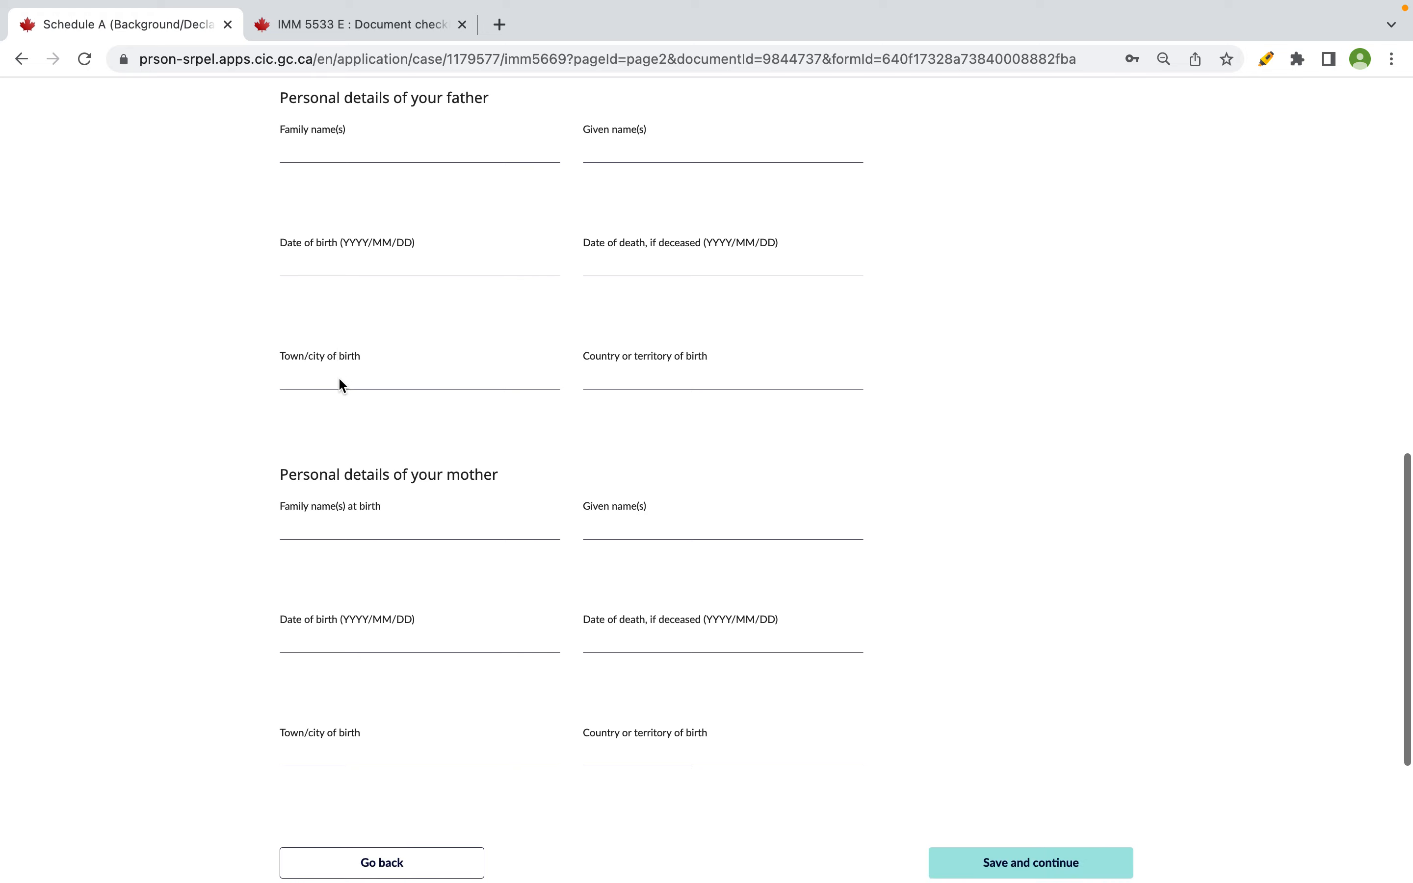
pyautogui.scroll(15, 338, 385)
pyautogui.scroll(3, 341, 386)
pyautogui.moveTo(319, 246); pyautogui.dragTo(530, 248)
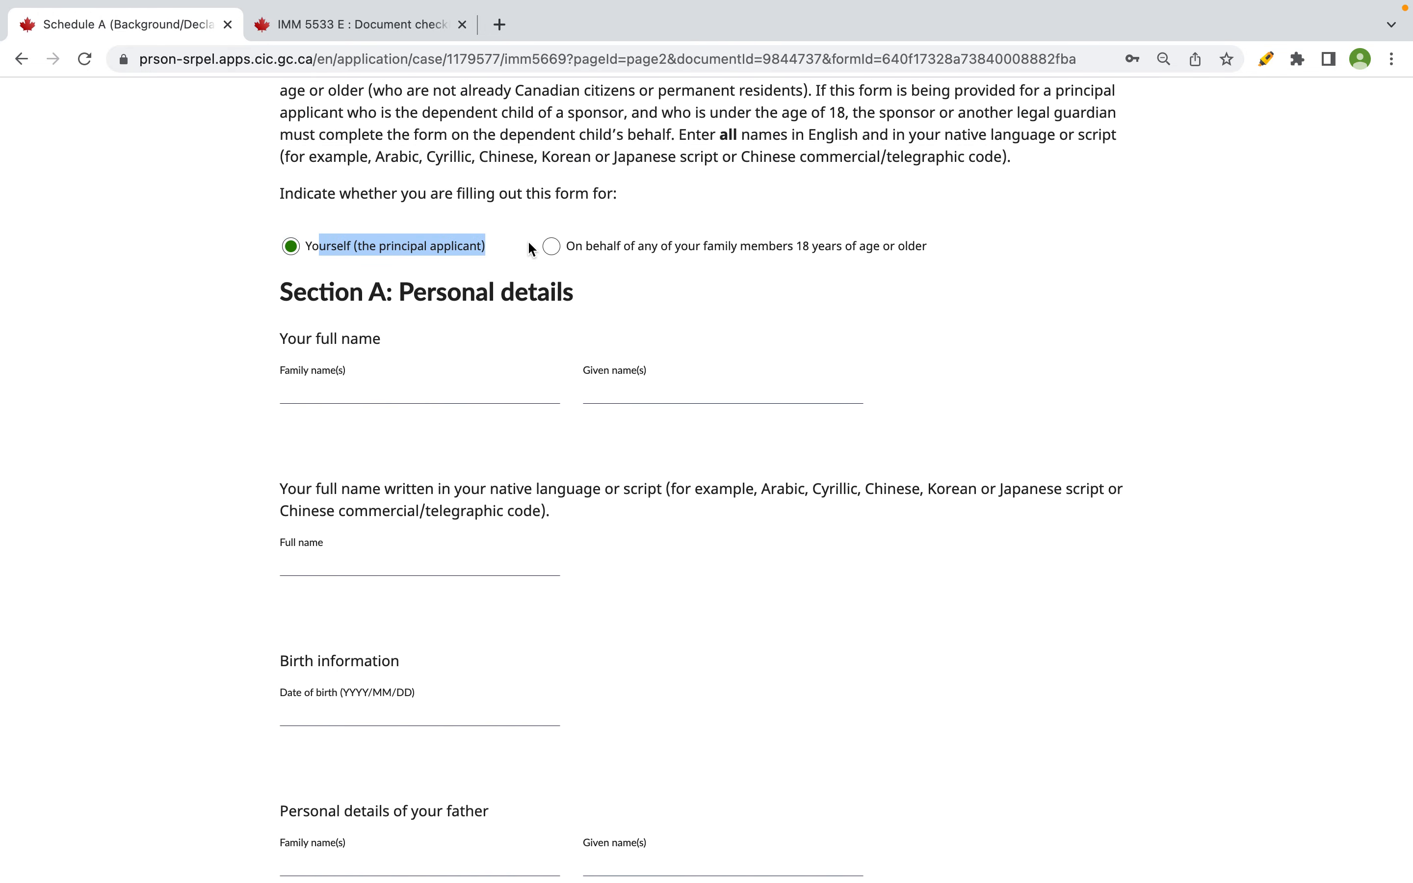
pyautogui.click(433, 392)
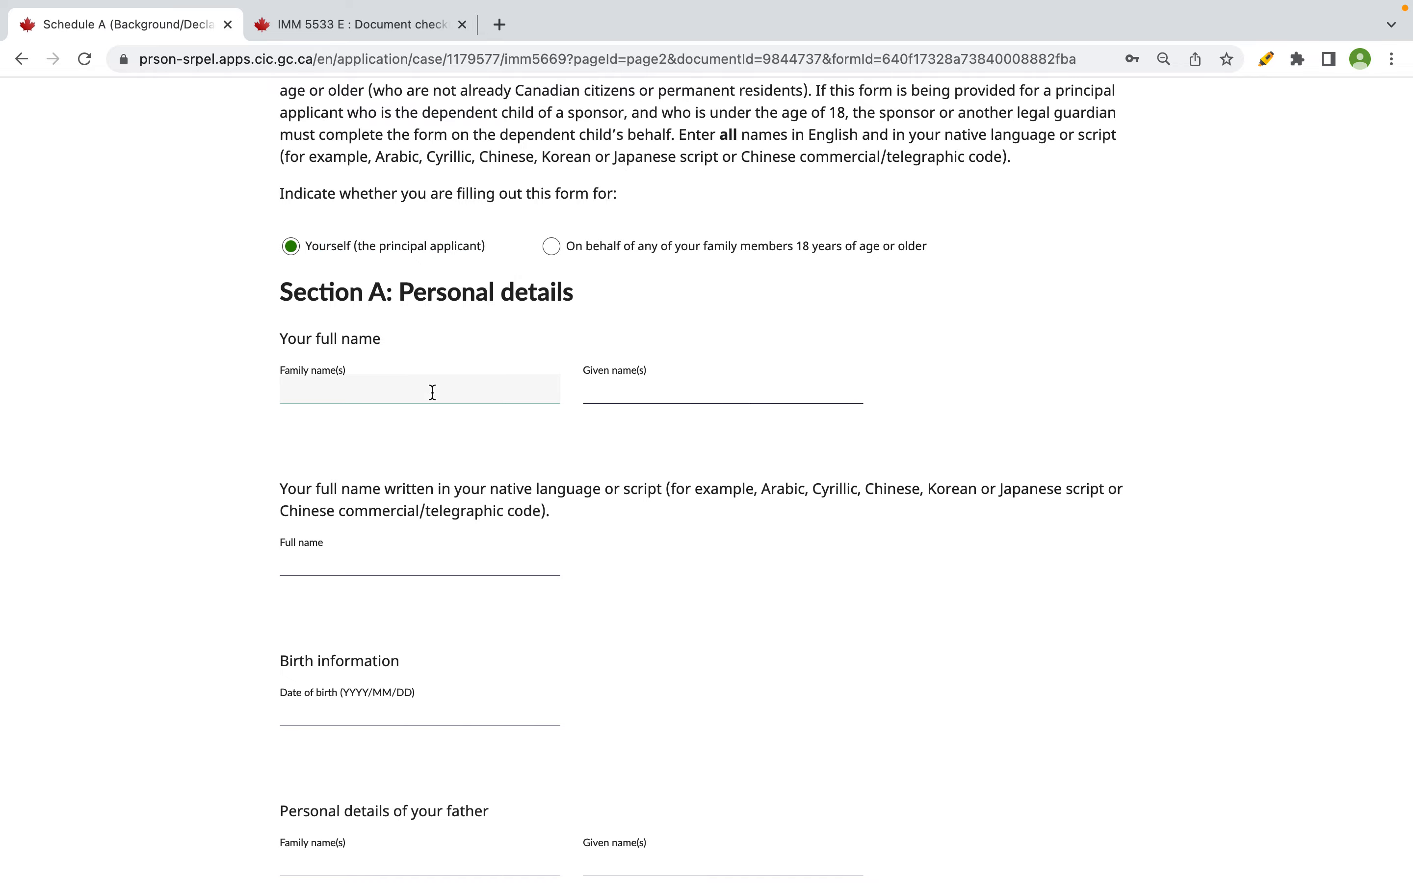
pyautogui.press('super+Tab')
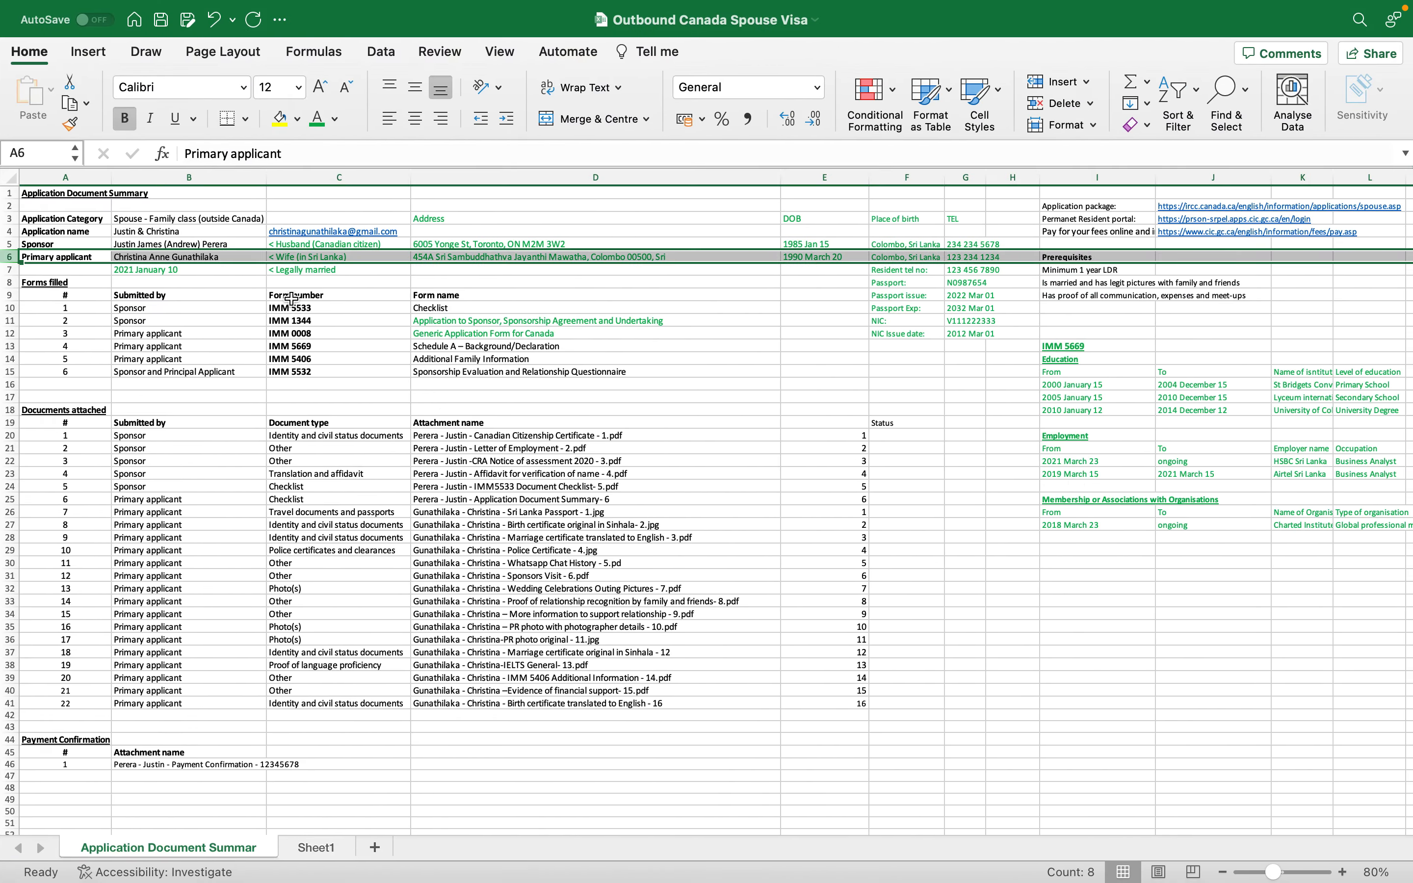
# - Search for 'google translate' in a new browser tab
pyautogui.click(156, 257)
pyautogui.press('super+Tab')
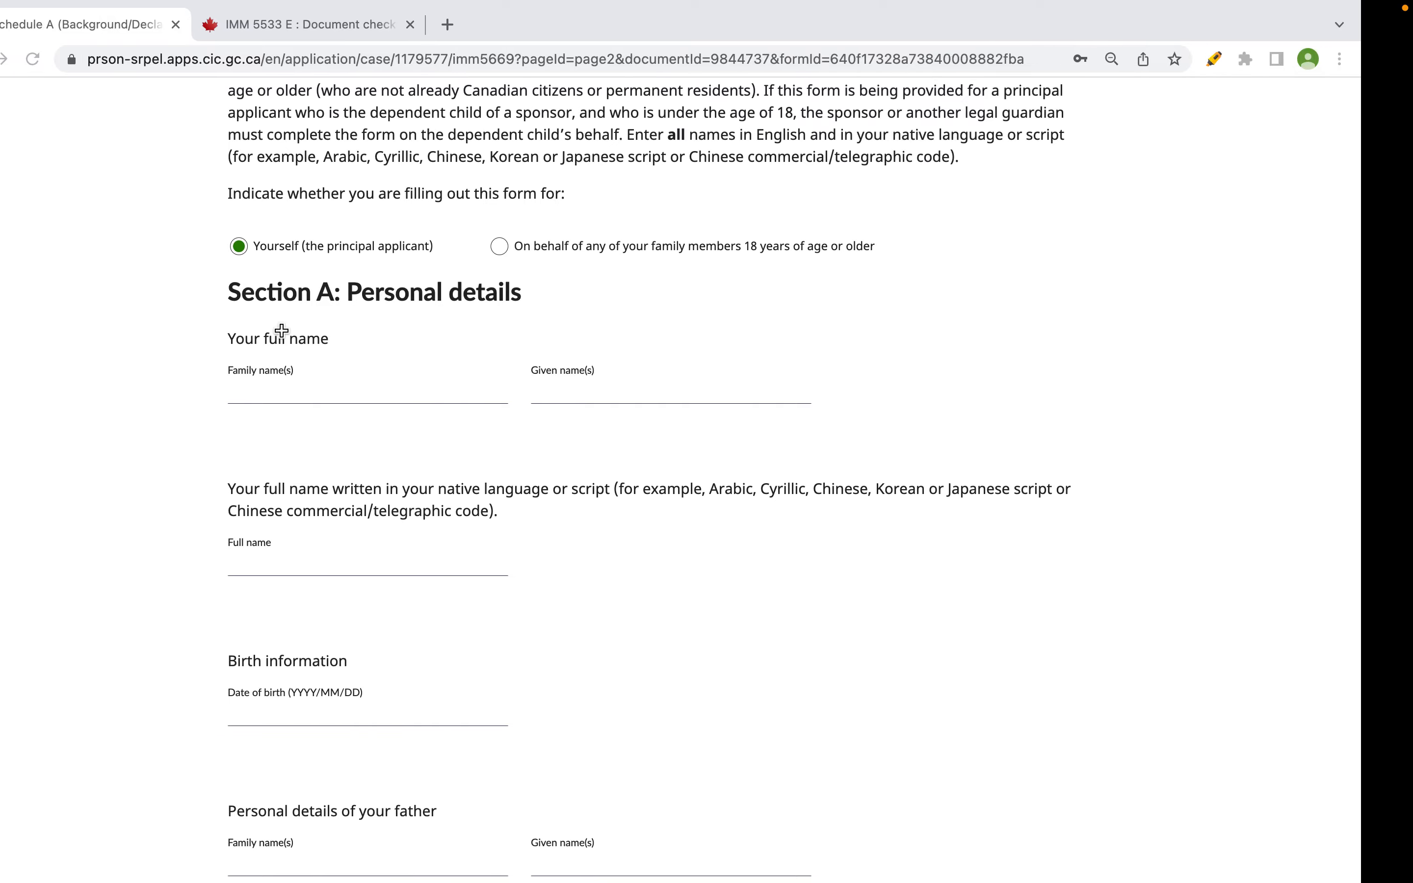
pyautogui.click(498, 23)
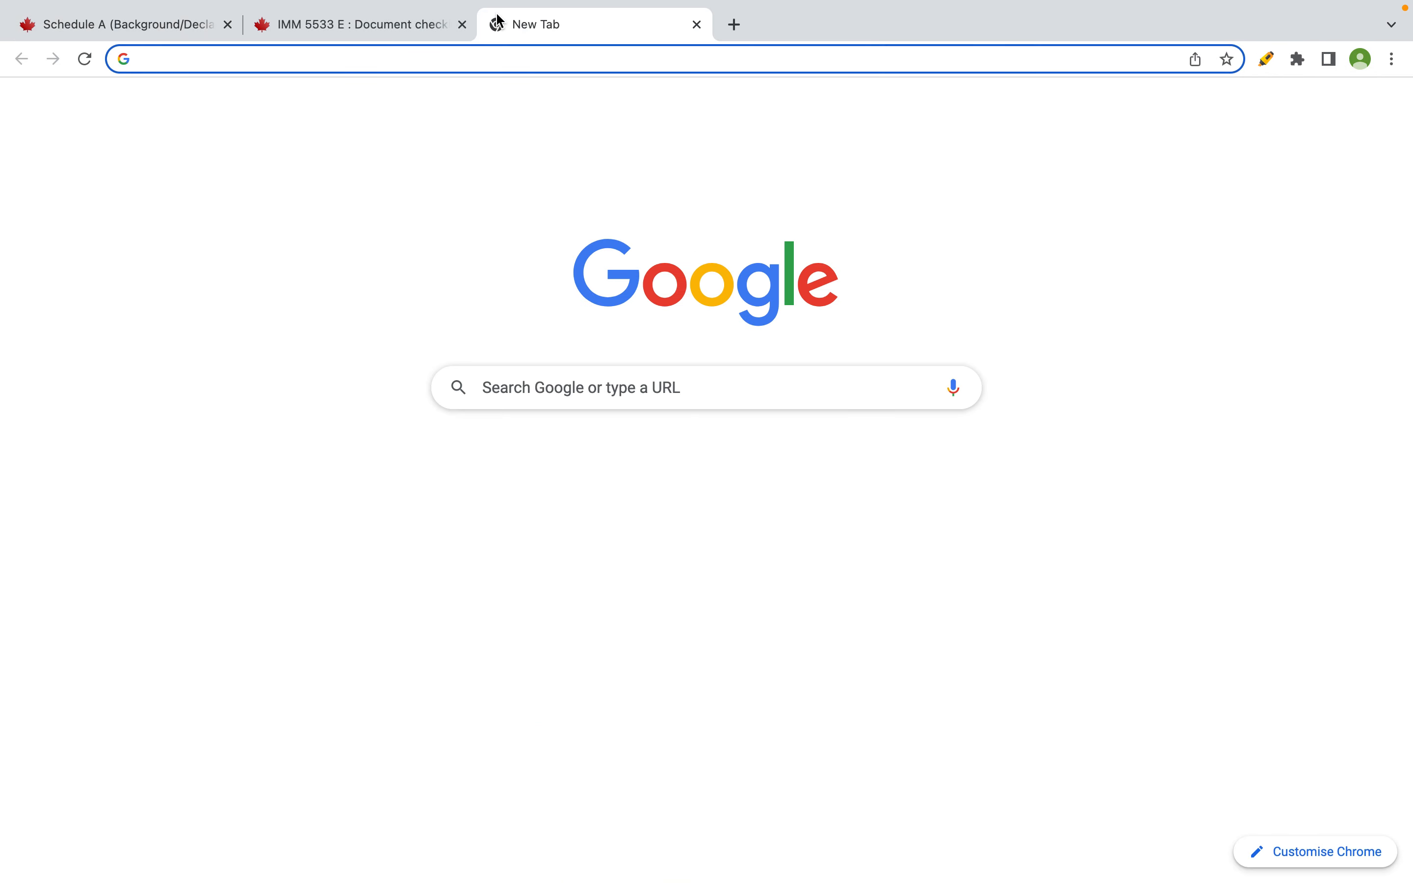
pyautogui.write('google tr')
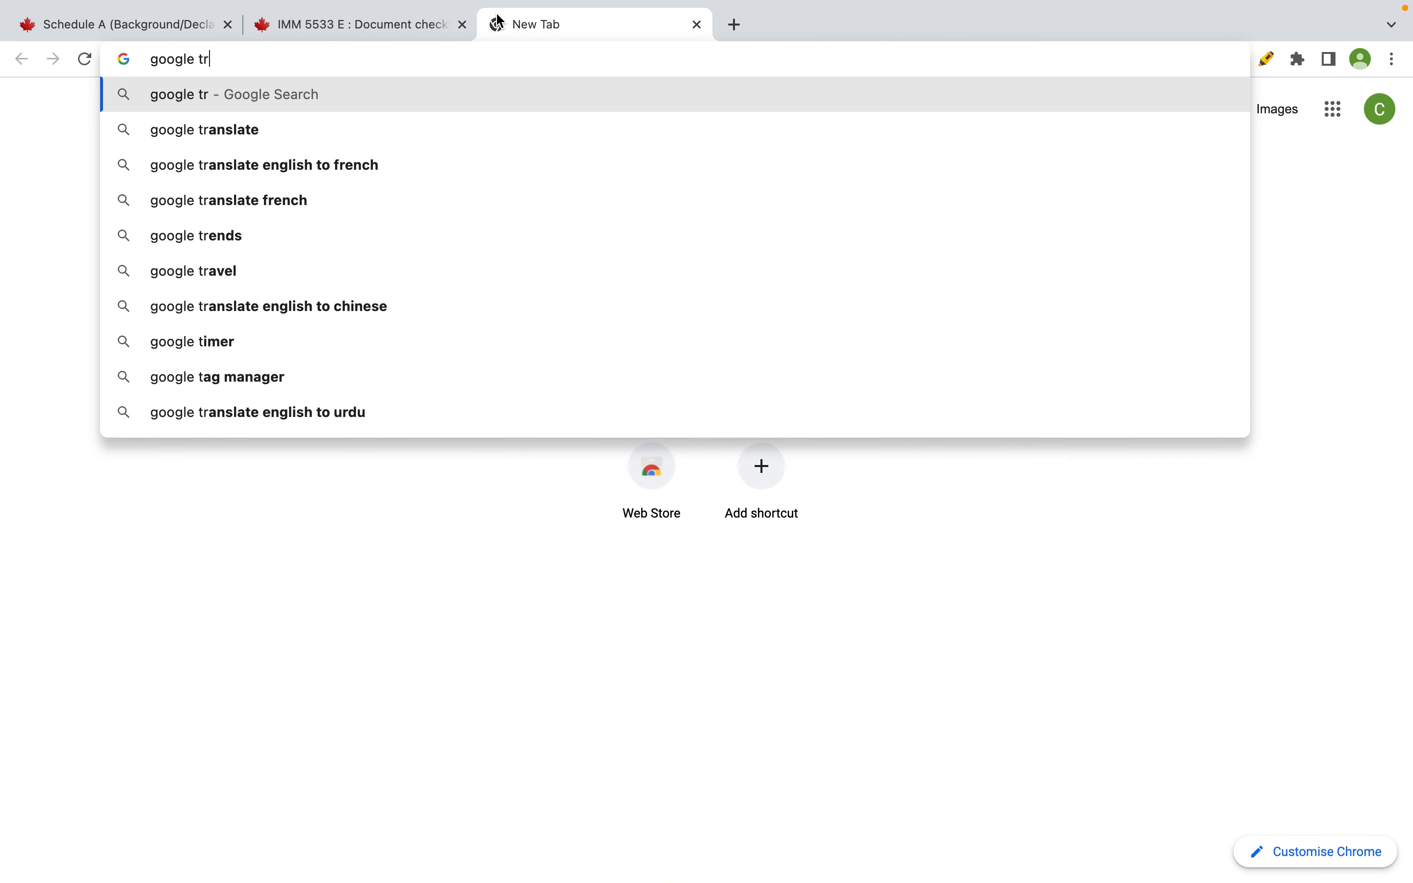
pyautogui.press('Down')
pyautogui.press('Return')
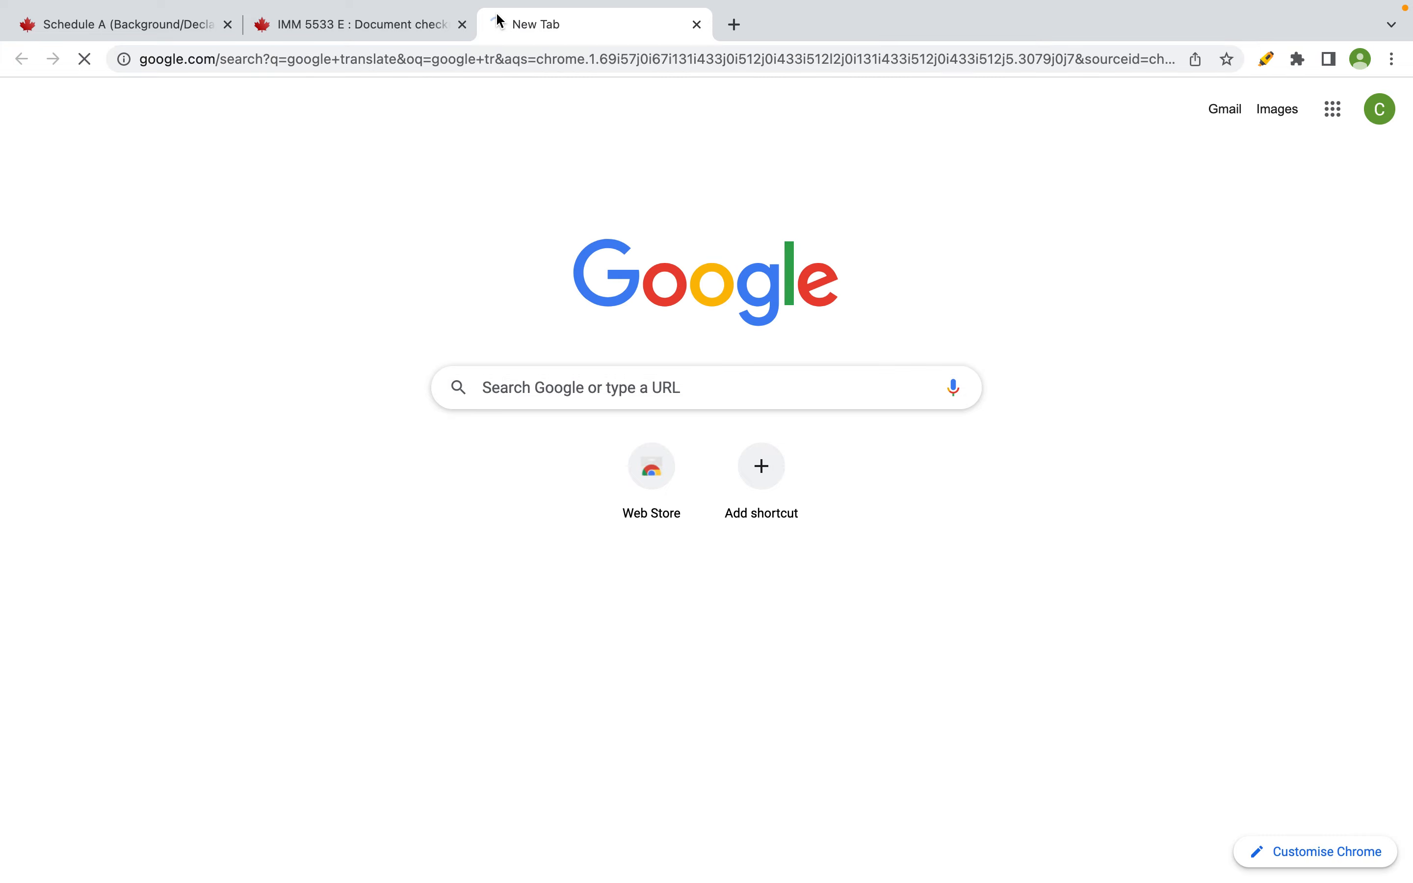
# - Copy the primary applicant's full name from Excel cell B6
pyautogui.hotkey('ctrl', 'Right')
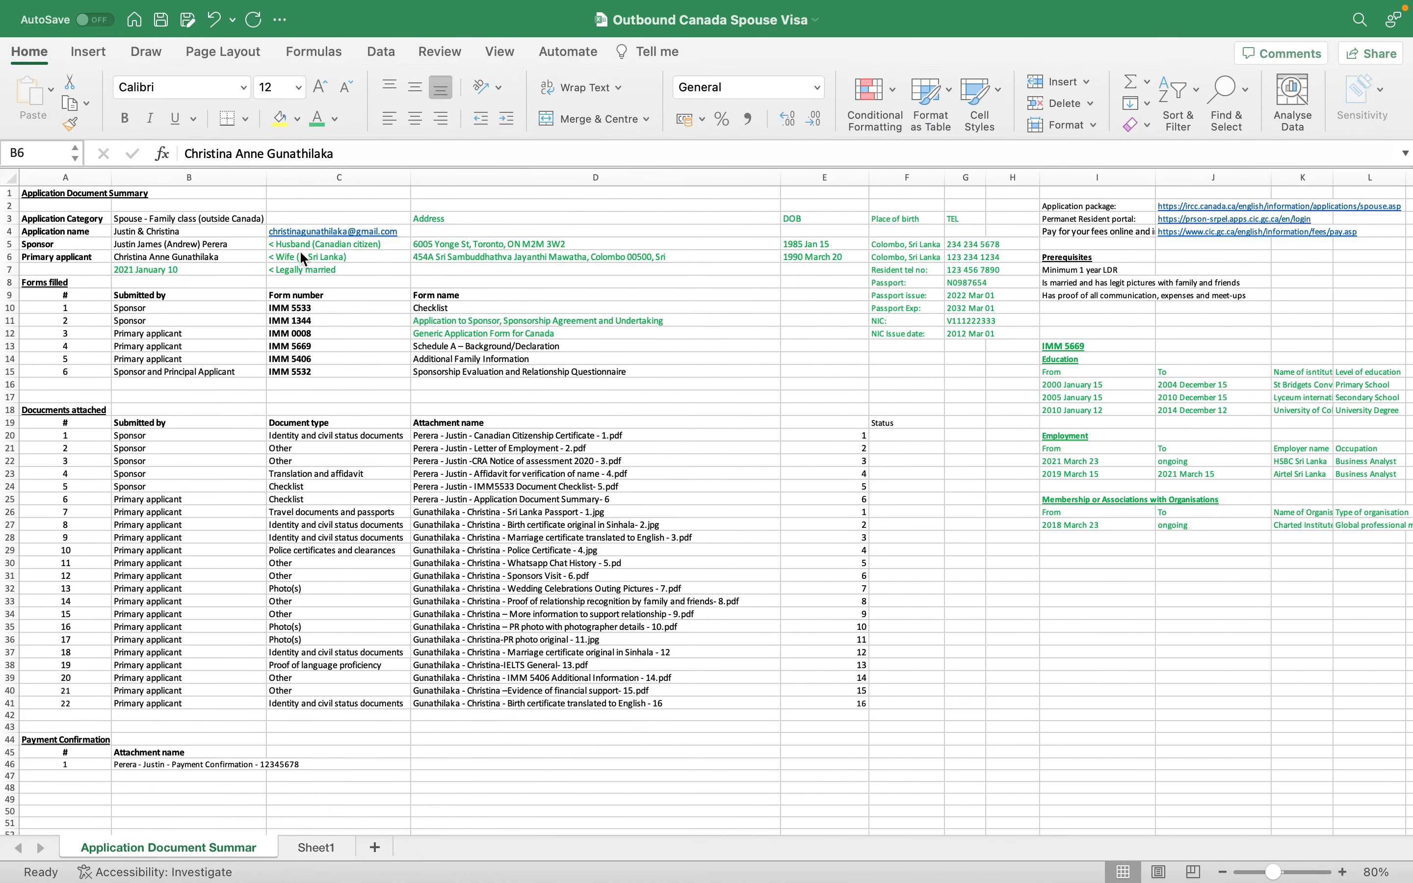
pyautogui.click(172, 241)
pyautogui.click(172, 257)
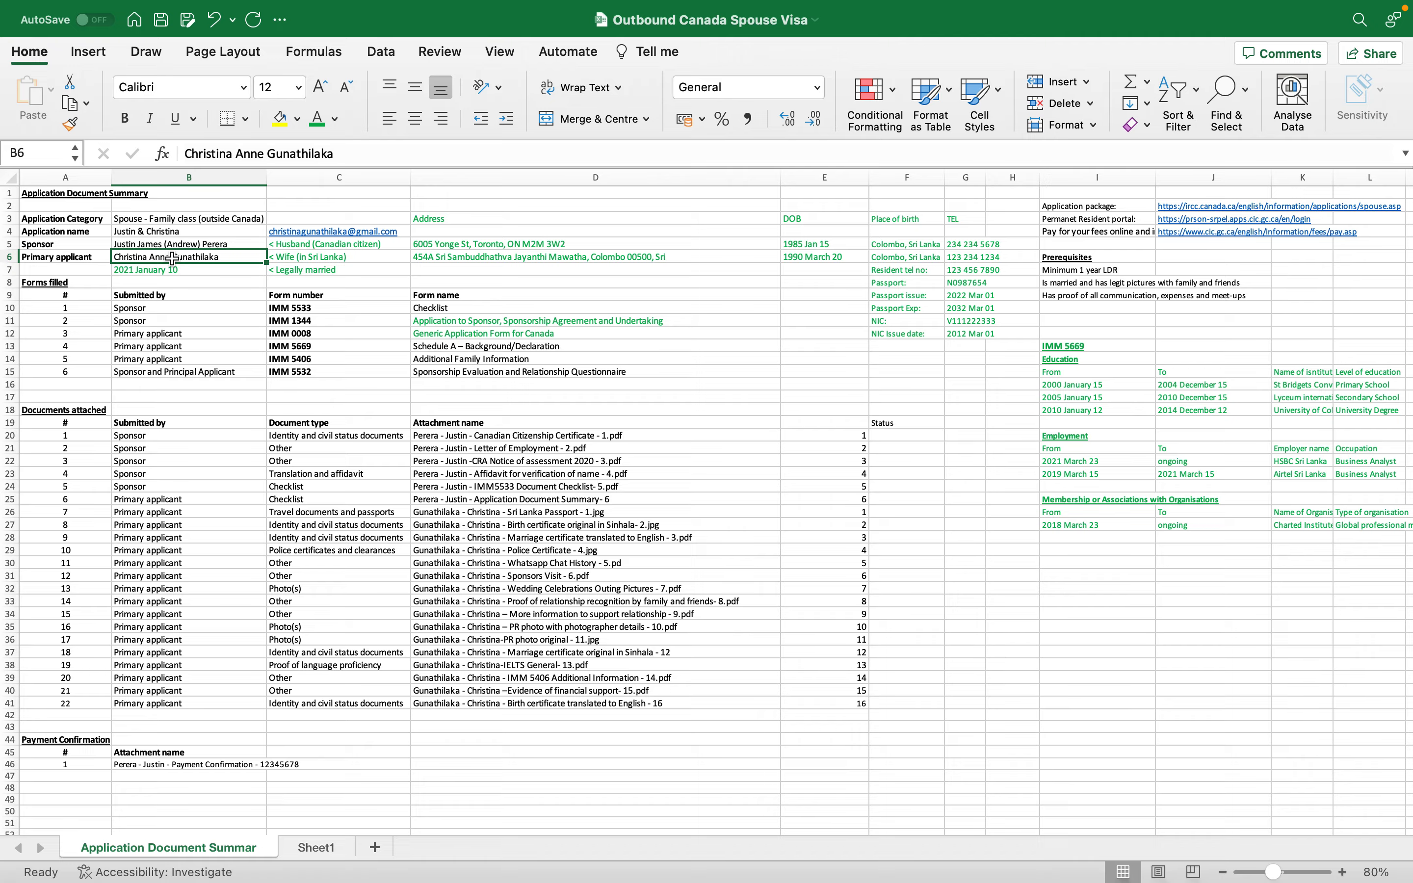
pyautogui.press('super+c')
pyautogui.hotkey('ctrl', 'Left')
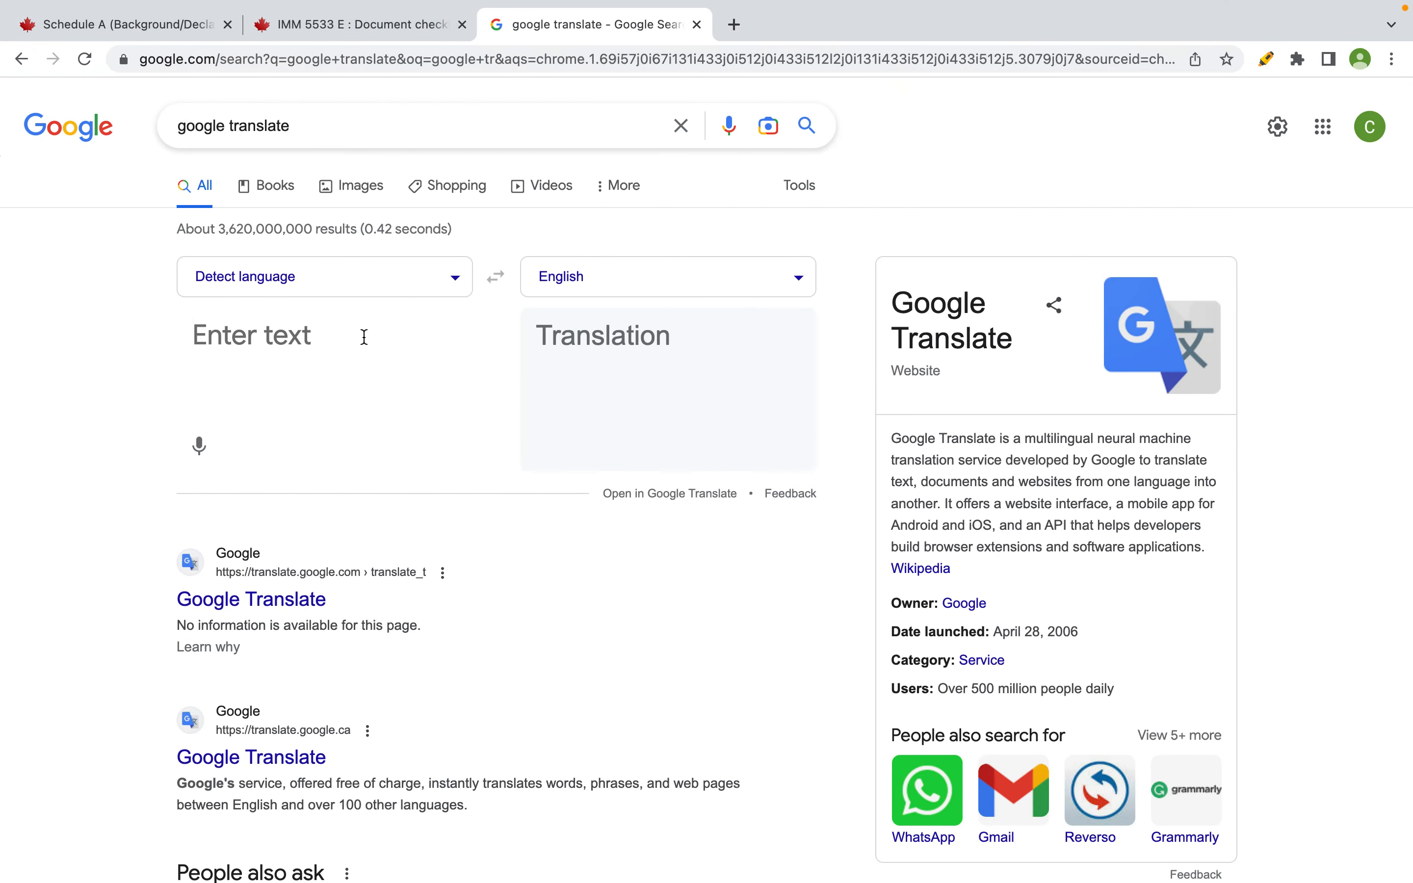
# - Set Google Translate to translate from English into Sinhala
pyautogui.click(407, 276)
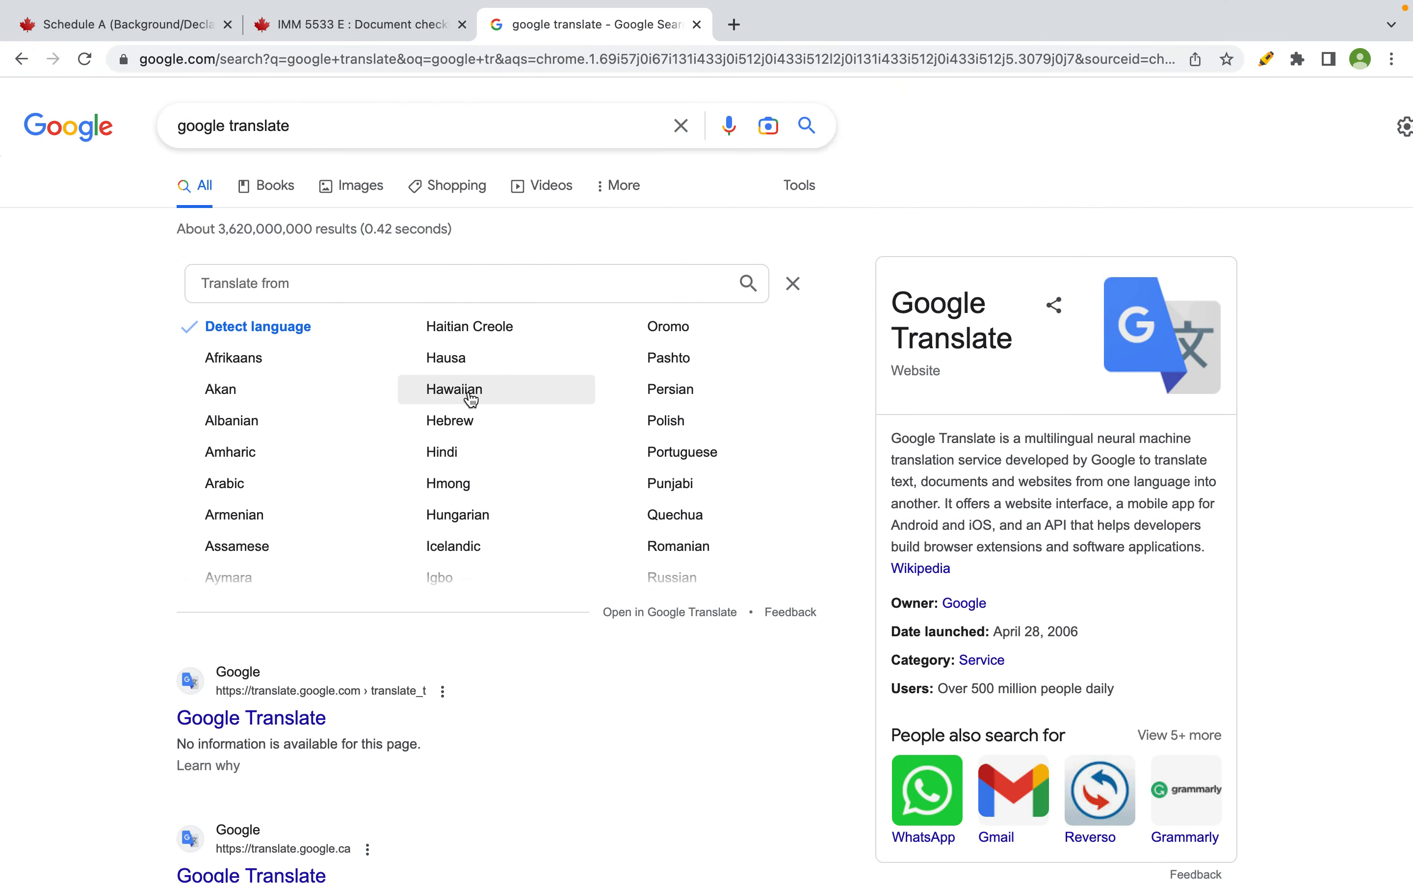
pyautogui.write('en')
pyautogui.click(463, 336)
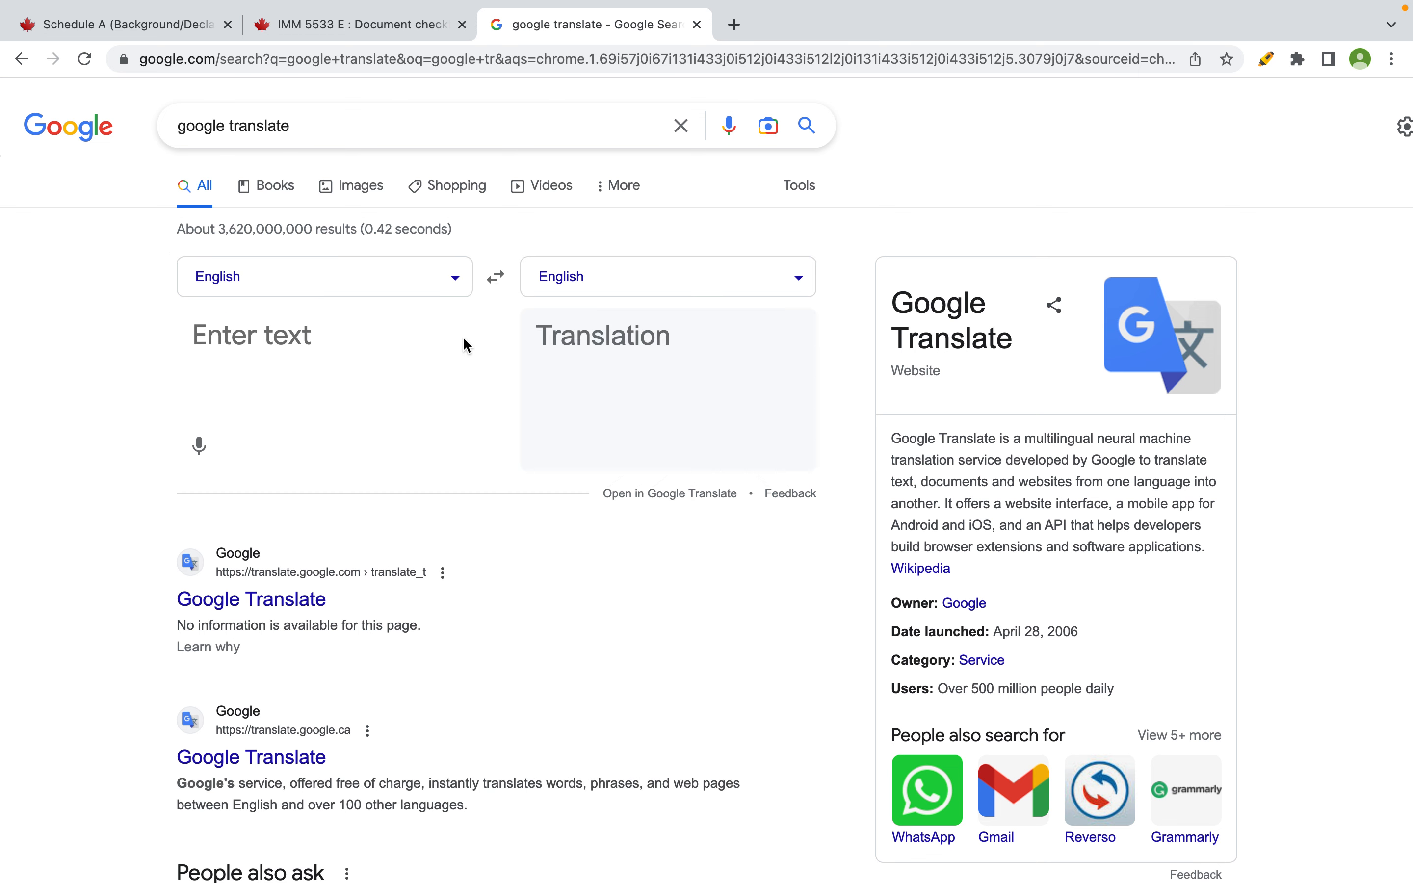
pyautogui.click(582, 274)
pyautogui.write('sing')
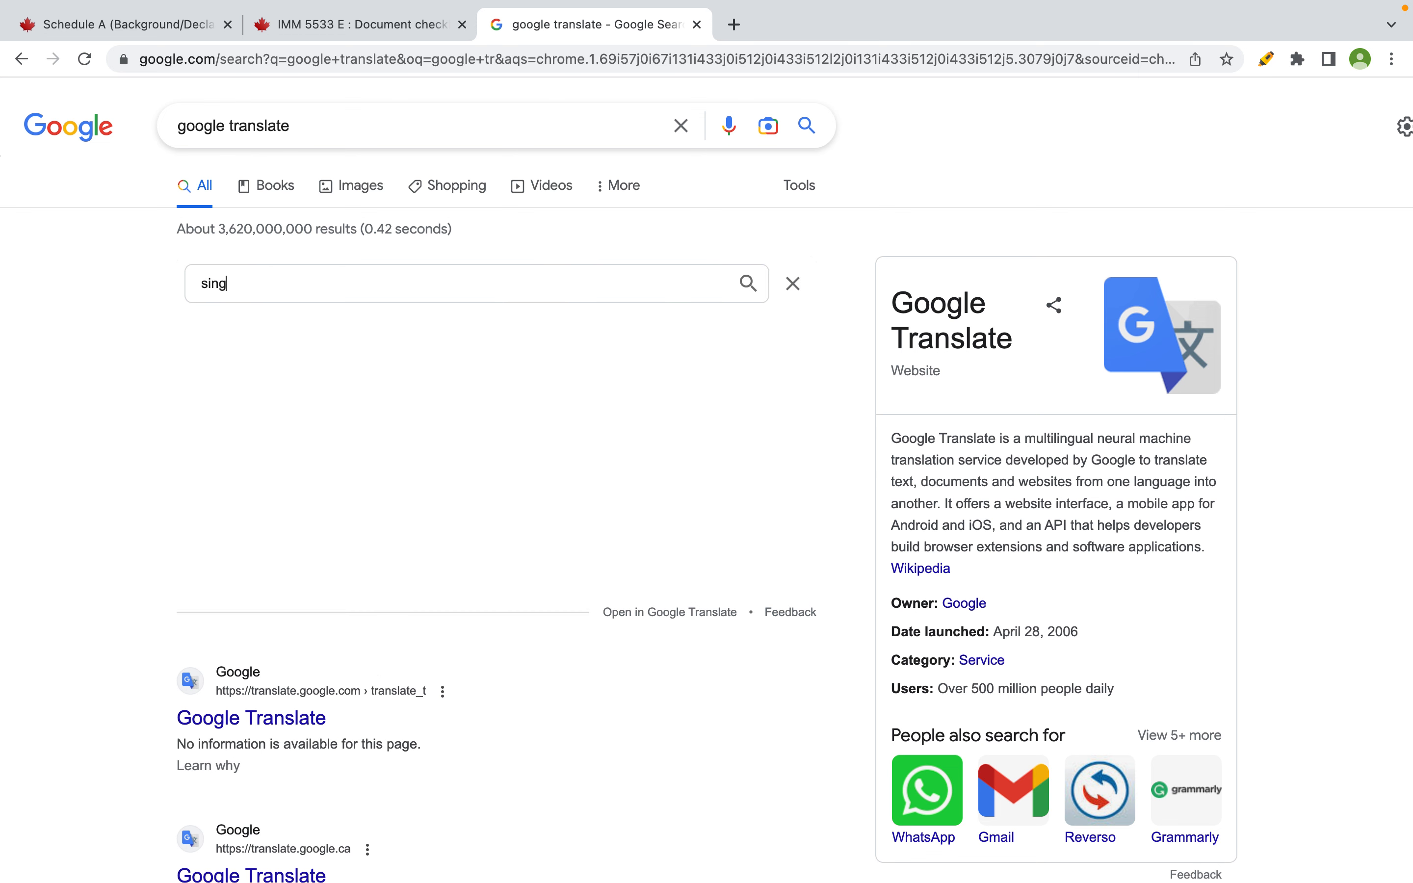
pyautogui.press('BackSpace')
pyautogui.click(356, 365)
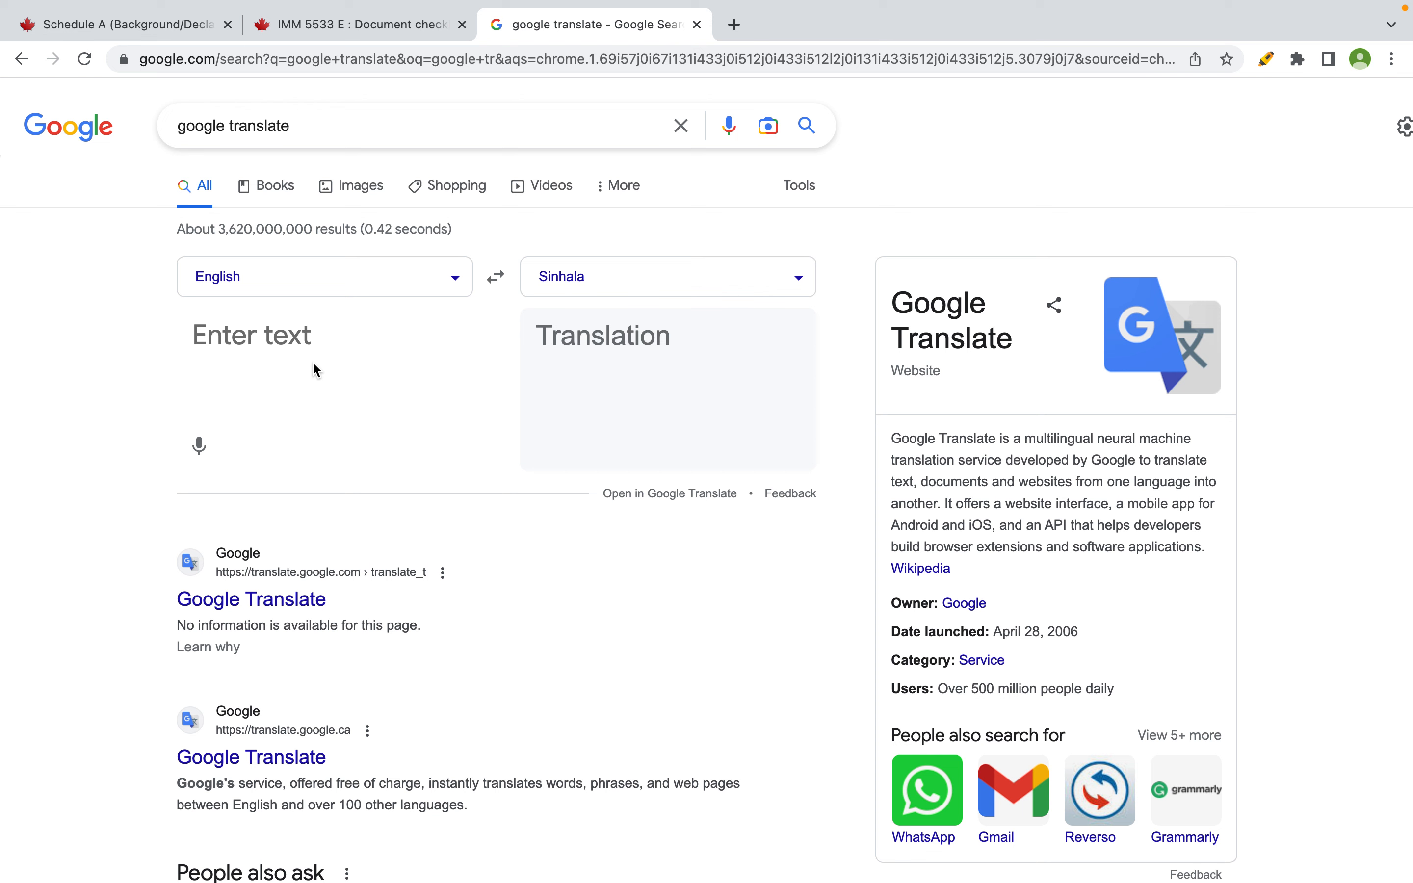
# - Translate the pasted applicant's name and copy the Sinhala output
pyautogui.press('super+v')
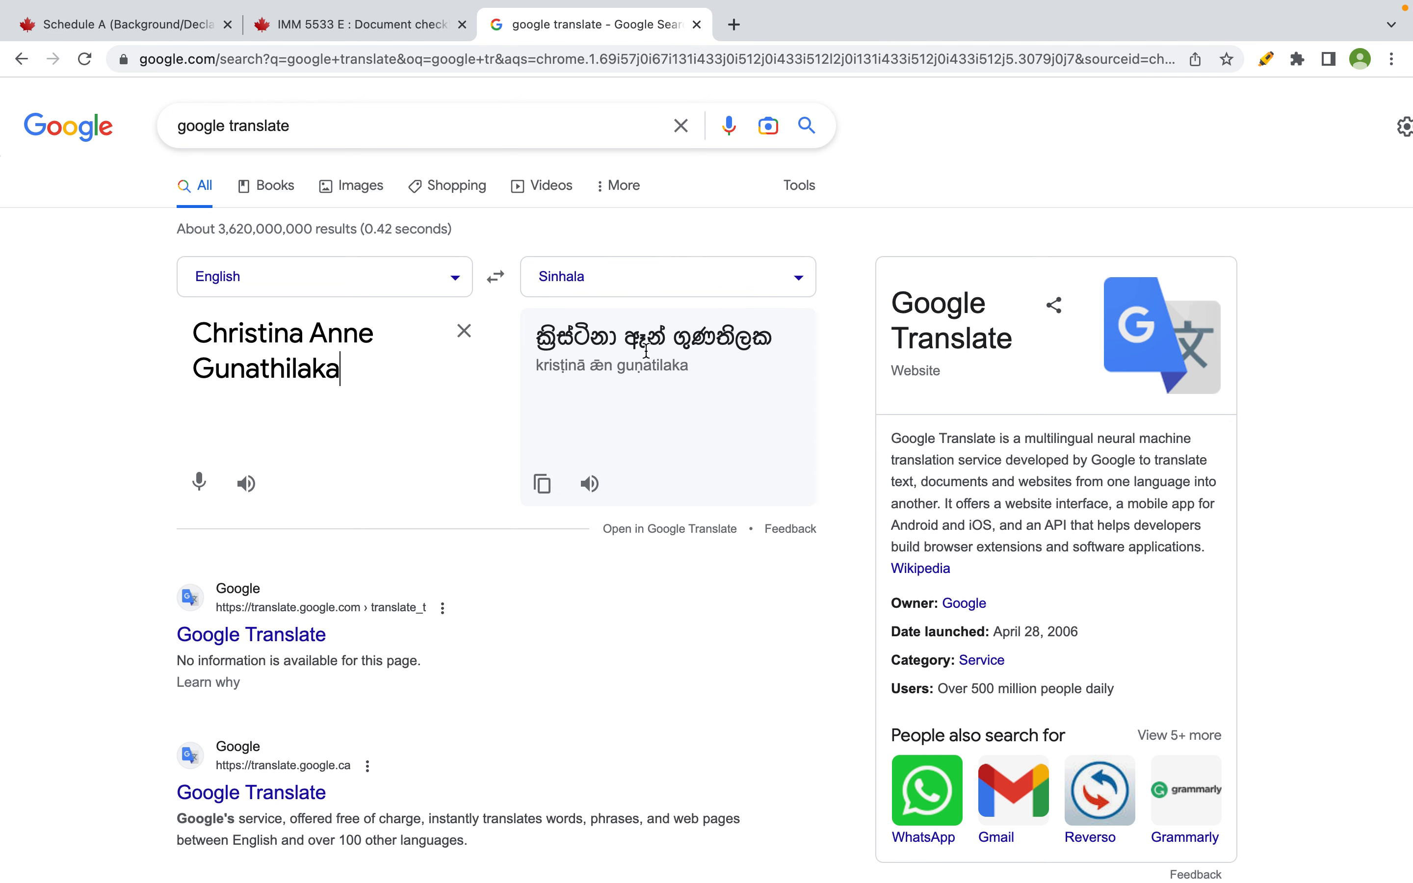
pyautogui.moveTo(782, 345); pyautogui.dragTo(531, 345)
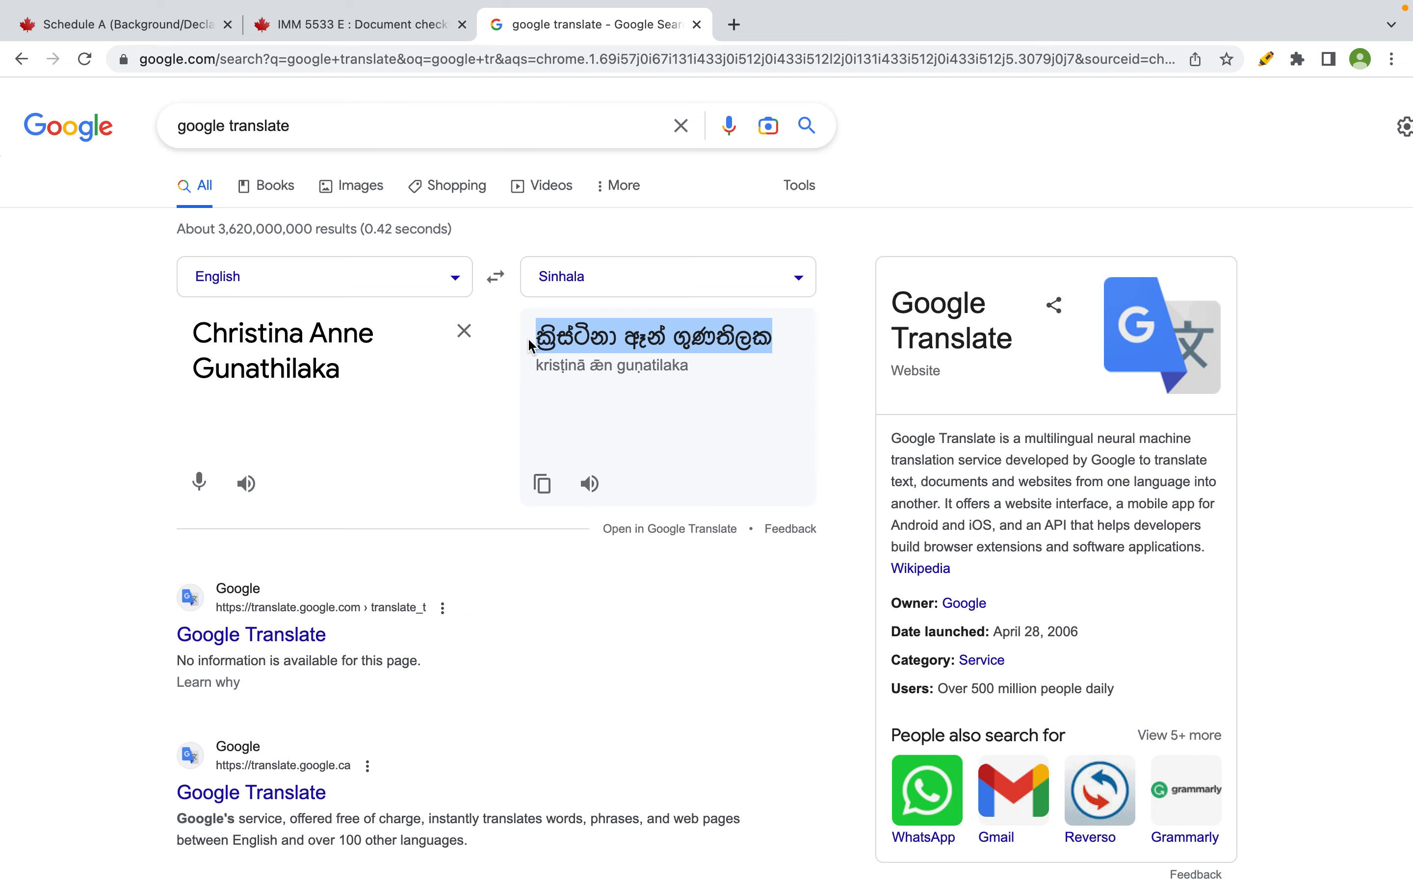
pyautogui.press('super+c')
pyautogui.hotkey('ctrl', 'Right')
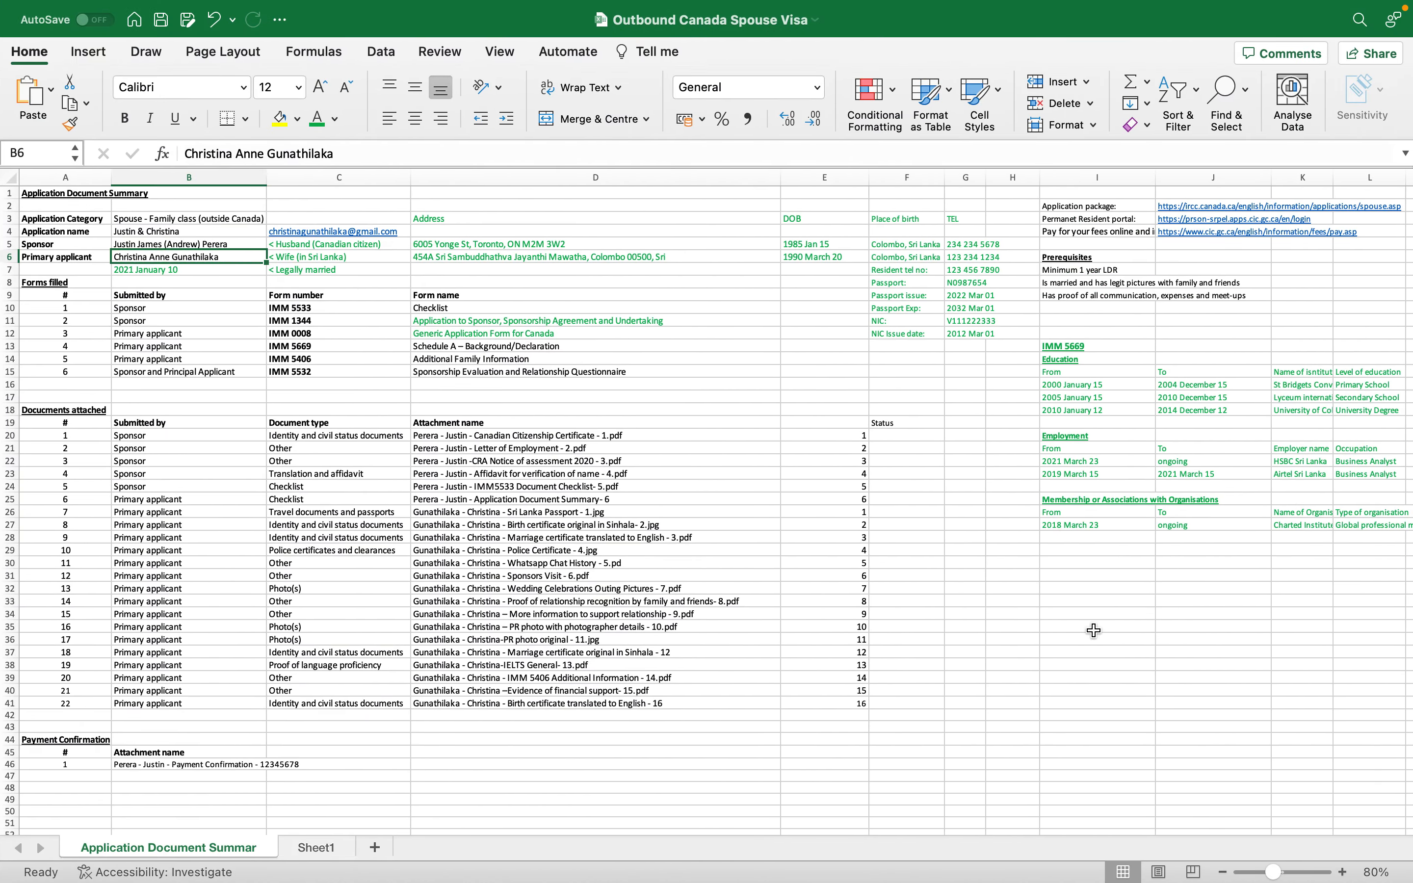
# - Paste the Sinhala-script applicant name into Excel cell I31 and commit it
pyautogui.click(1072, 580)
pyautogui.scroll(-1, 1072, 579)
pyautogui.hscroll(2, 1071, 580)
pyautogui.scroll(1, 1071, 580)
pyautogui.hscroll(1, 1071, 580)
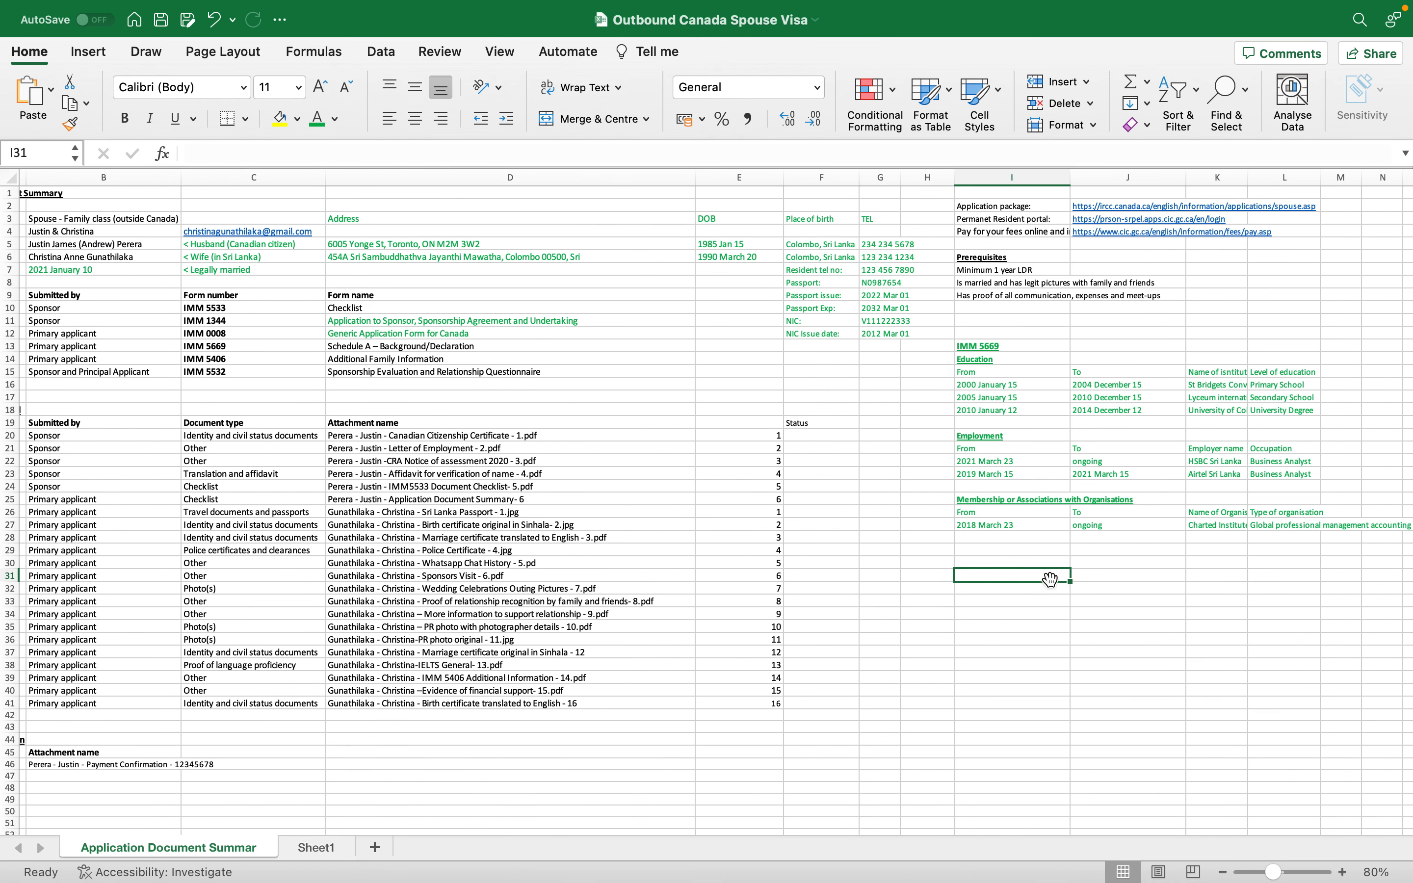
pyautogui.click(782, 155)
pyautogui.press('super+v')
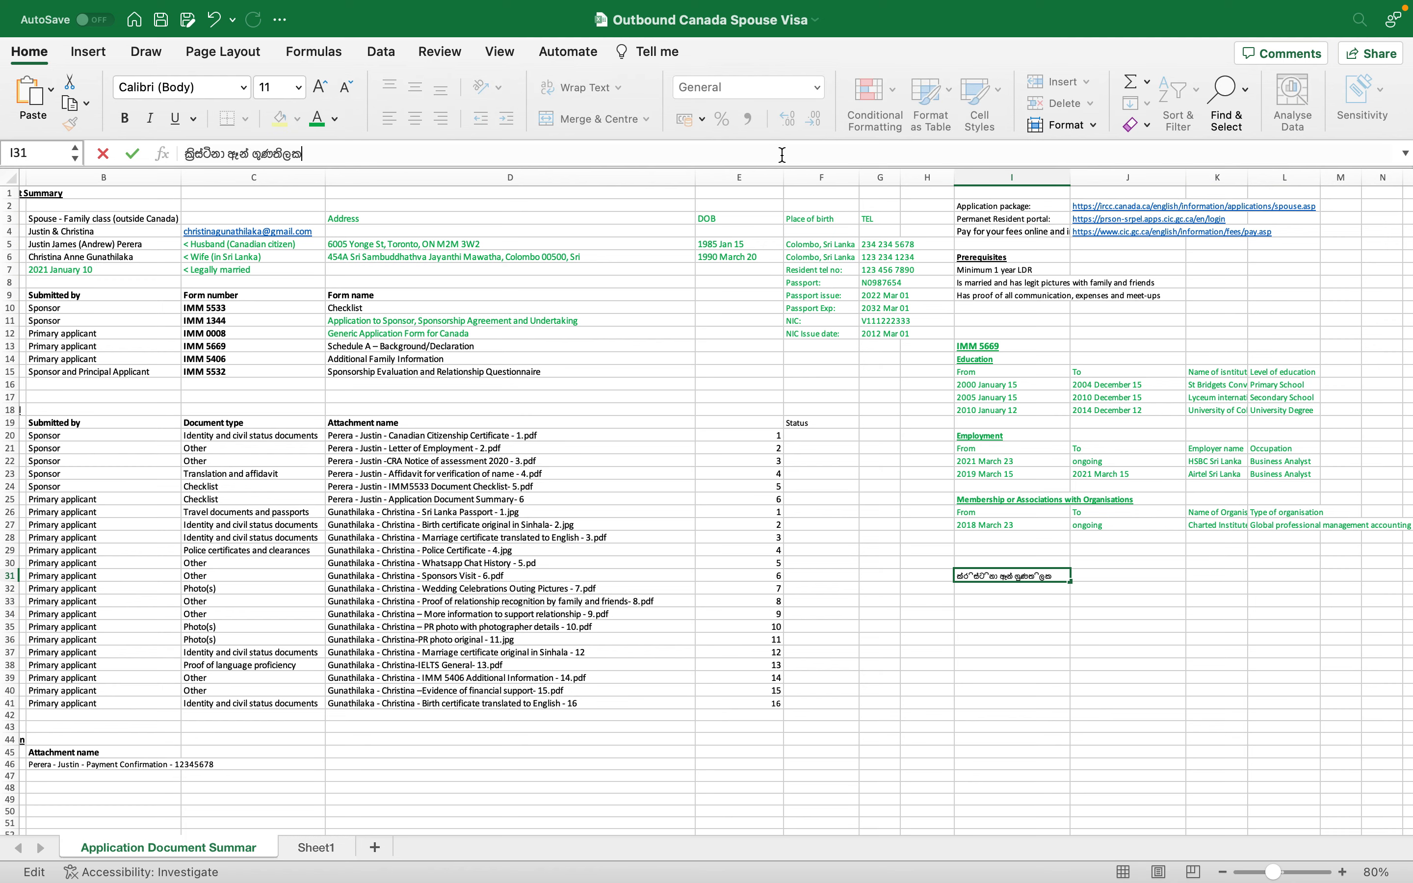
pyautogui.press('Return')
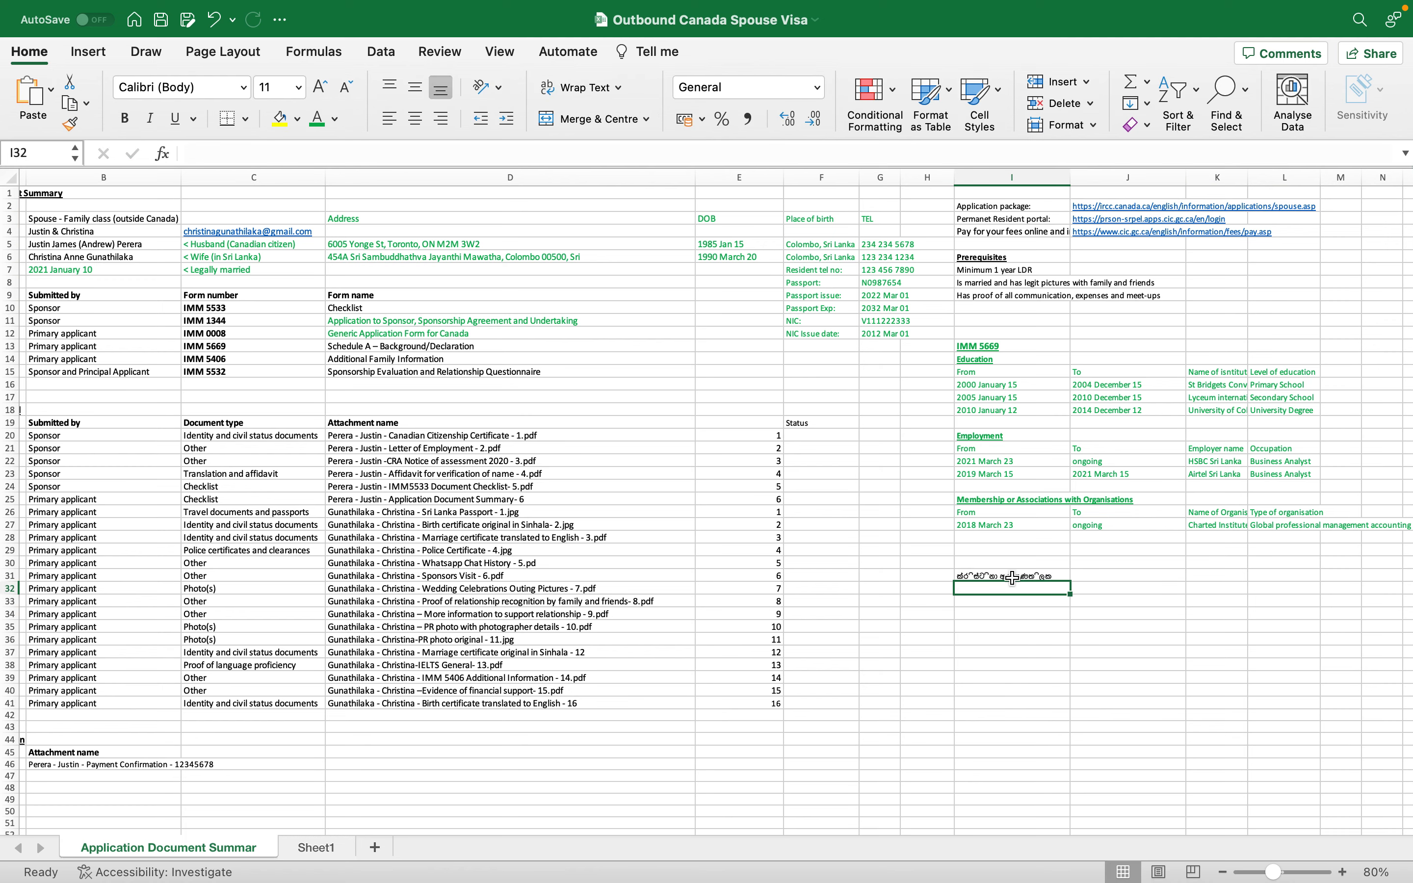
pyautogui.press('super+Tab')
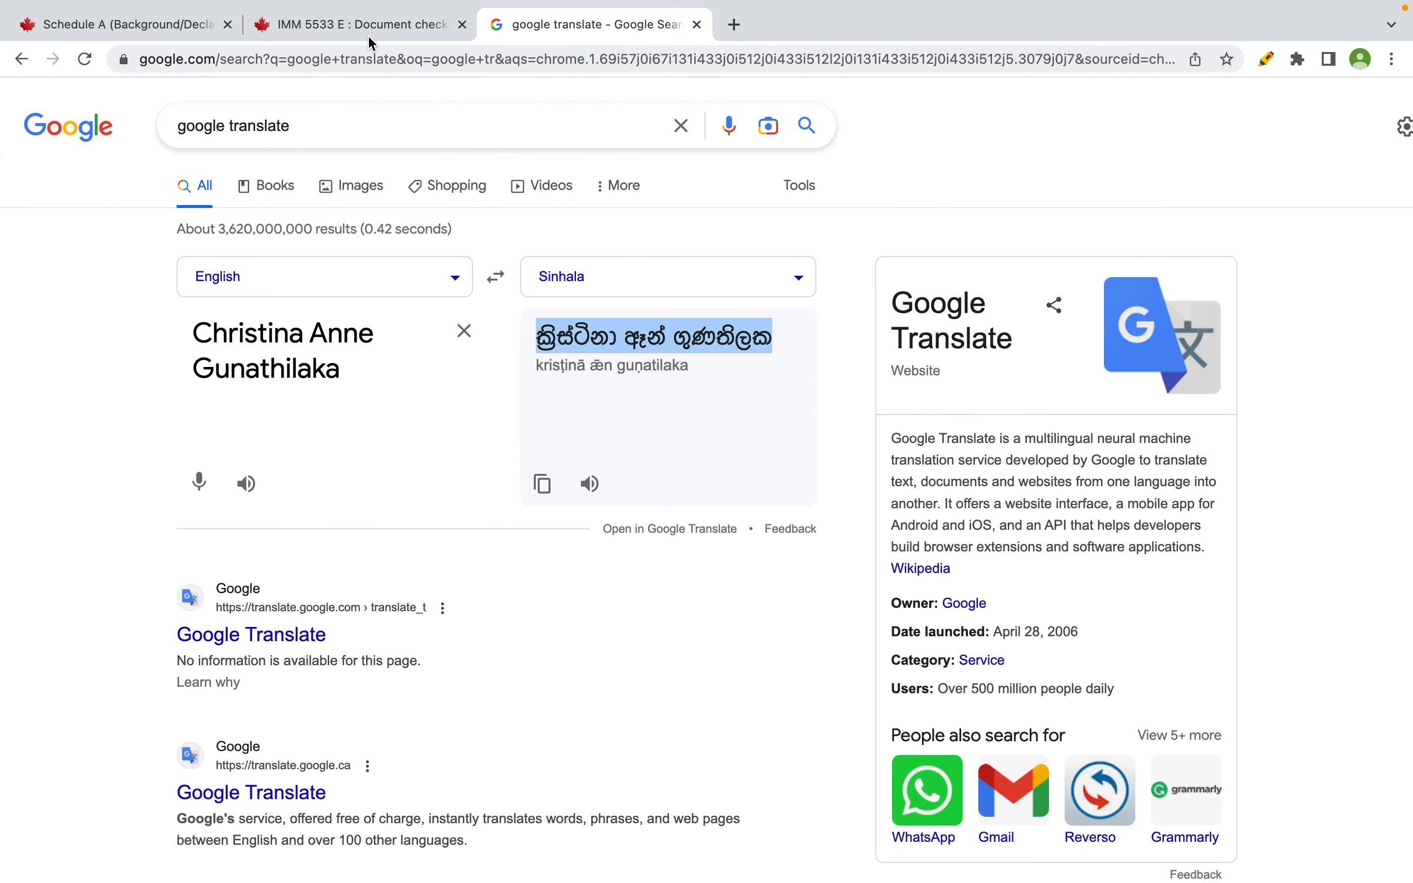
# - Paste the Sinhala name into Schedule A's native-script Full name field
pyautogui.click(367, 34)
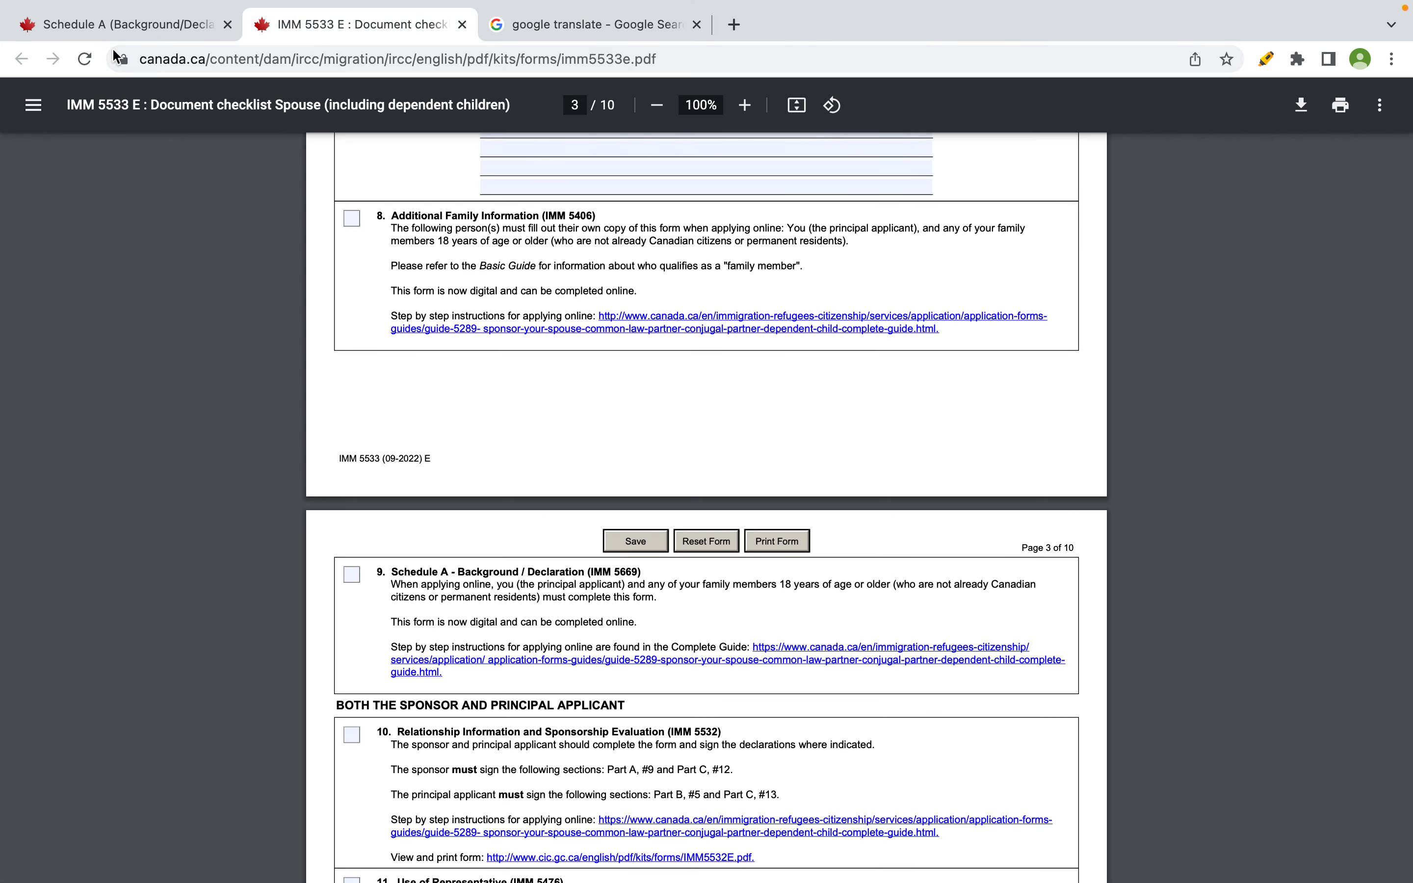
pyautogui.click(82, 29)
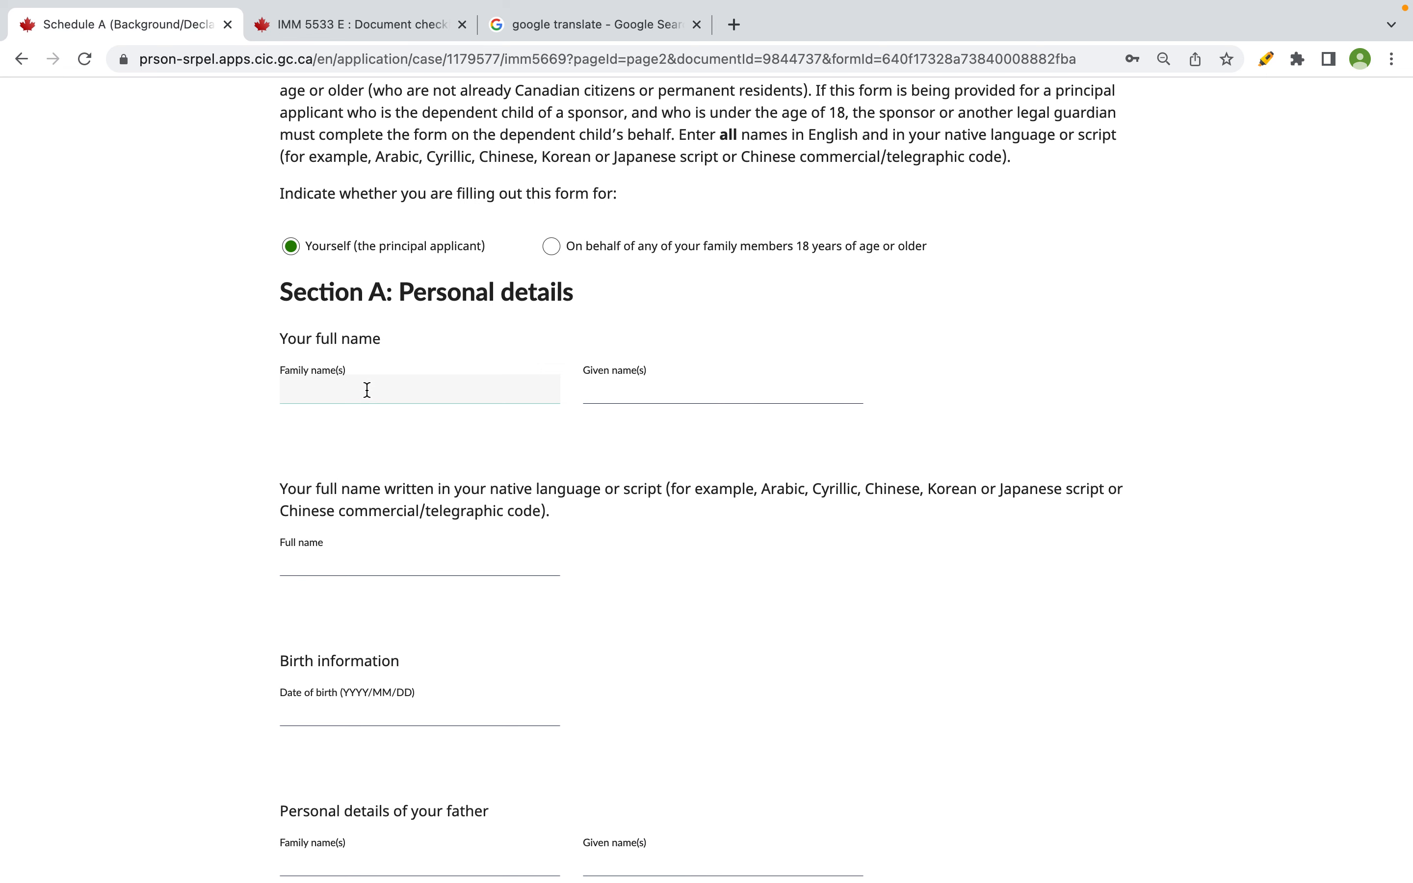
pyautogui.scroll(-1, 385, 527)
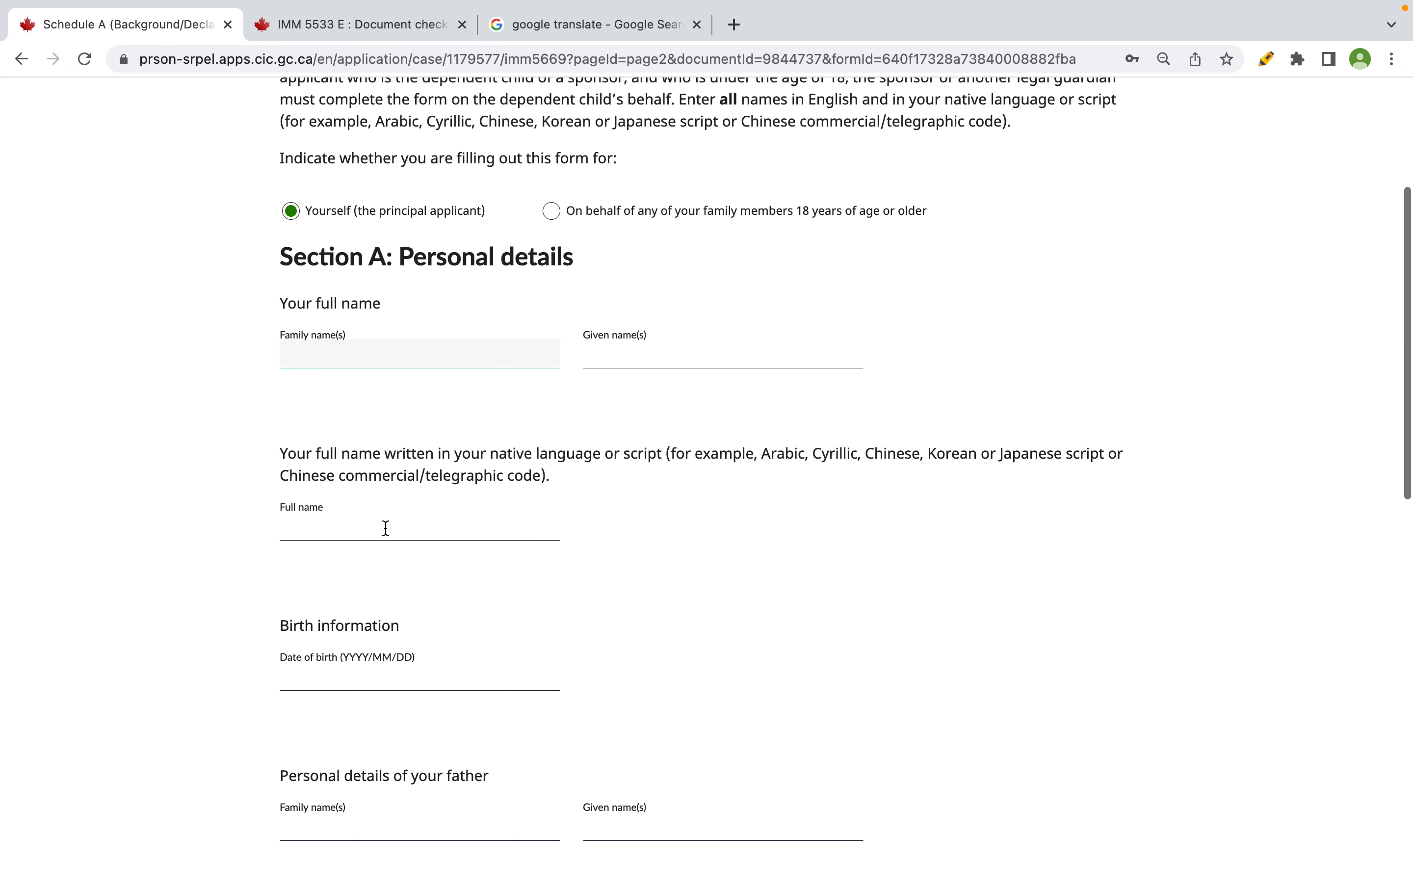
pyautogui.click(378, 529)
pyautogui.press('super+v')
pyautogui.click(676, 514)
pyautogui.click(411, 347)
# - Enter the applicant's family name in capitals, taken from the name in cell B6
pyautogui.press('super+Tab')
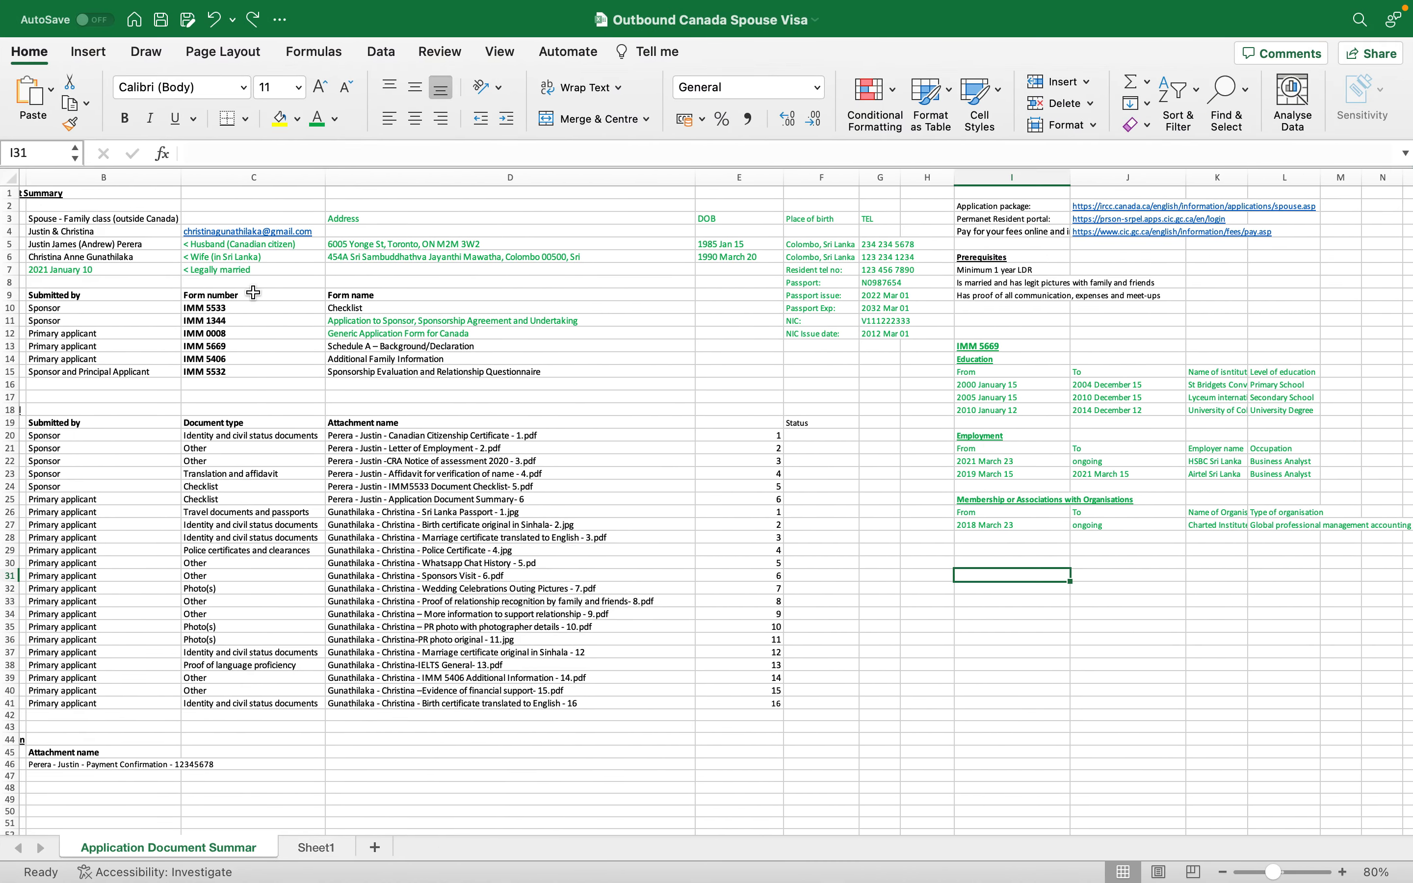
pyautogui.click(132, 245)
pyautogui.moveTo(255, 10)
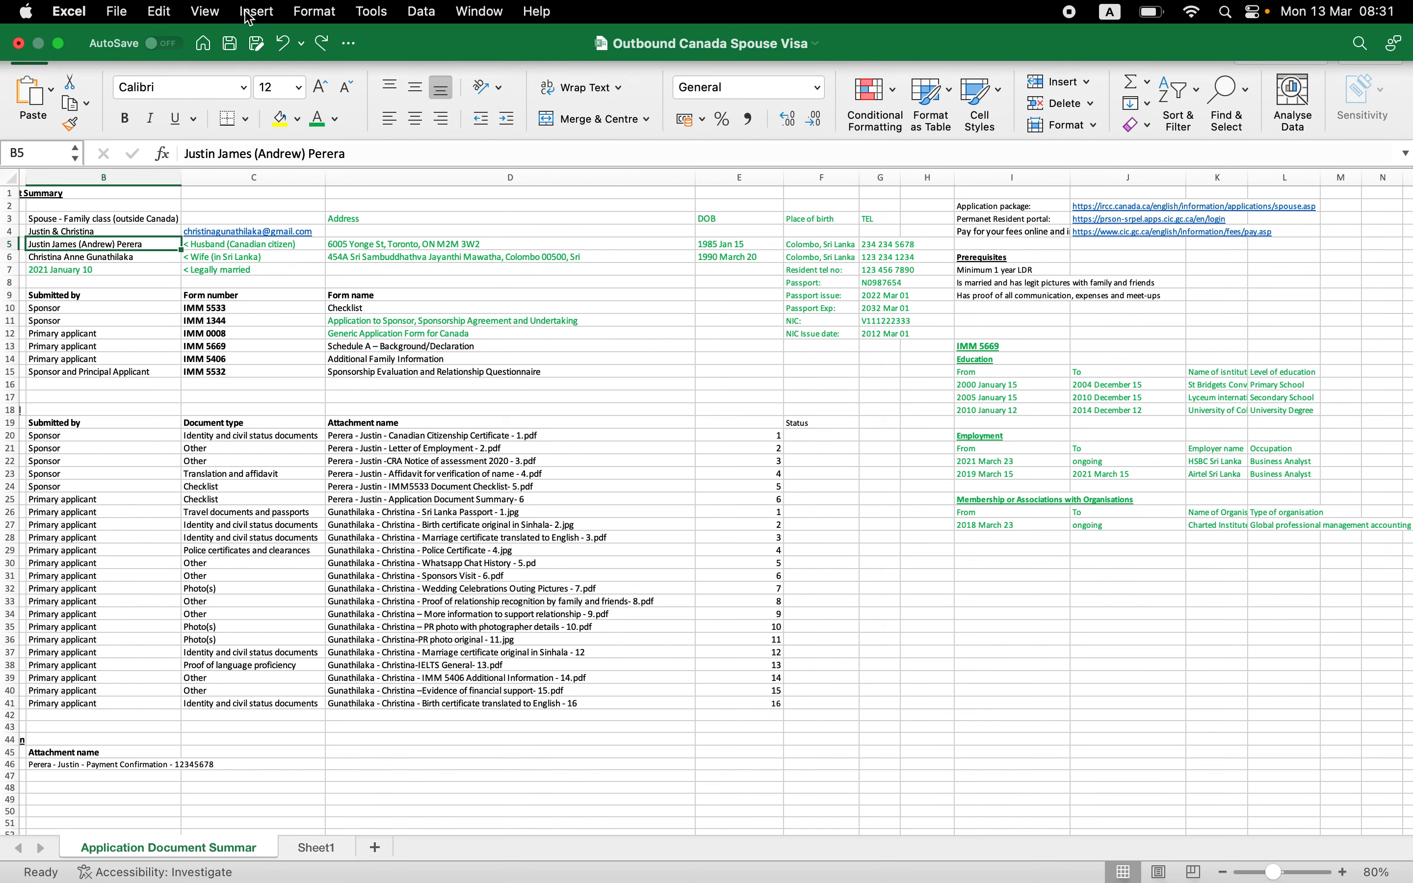
pyautogui.click(126, 257)
pyautogui.doubleClick(300, 153)
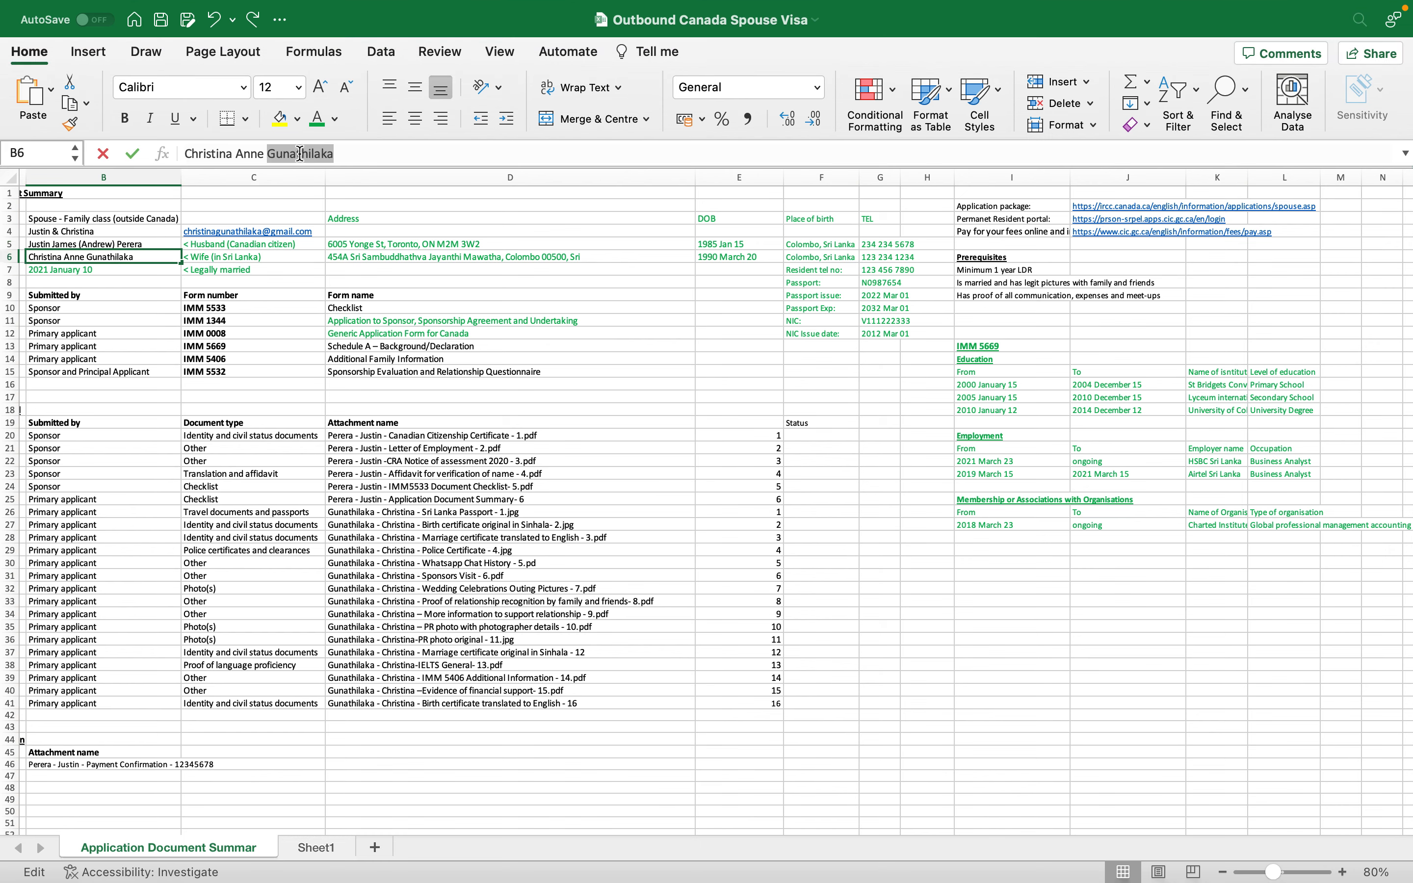
pyautogui.press('super+Tab')
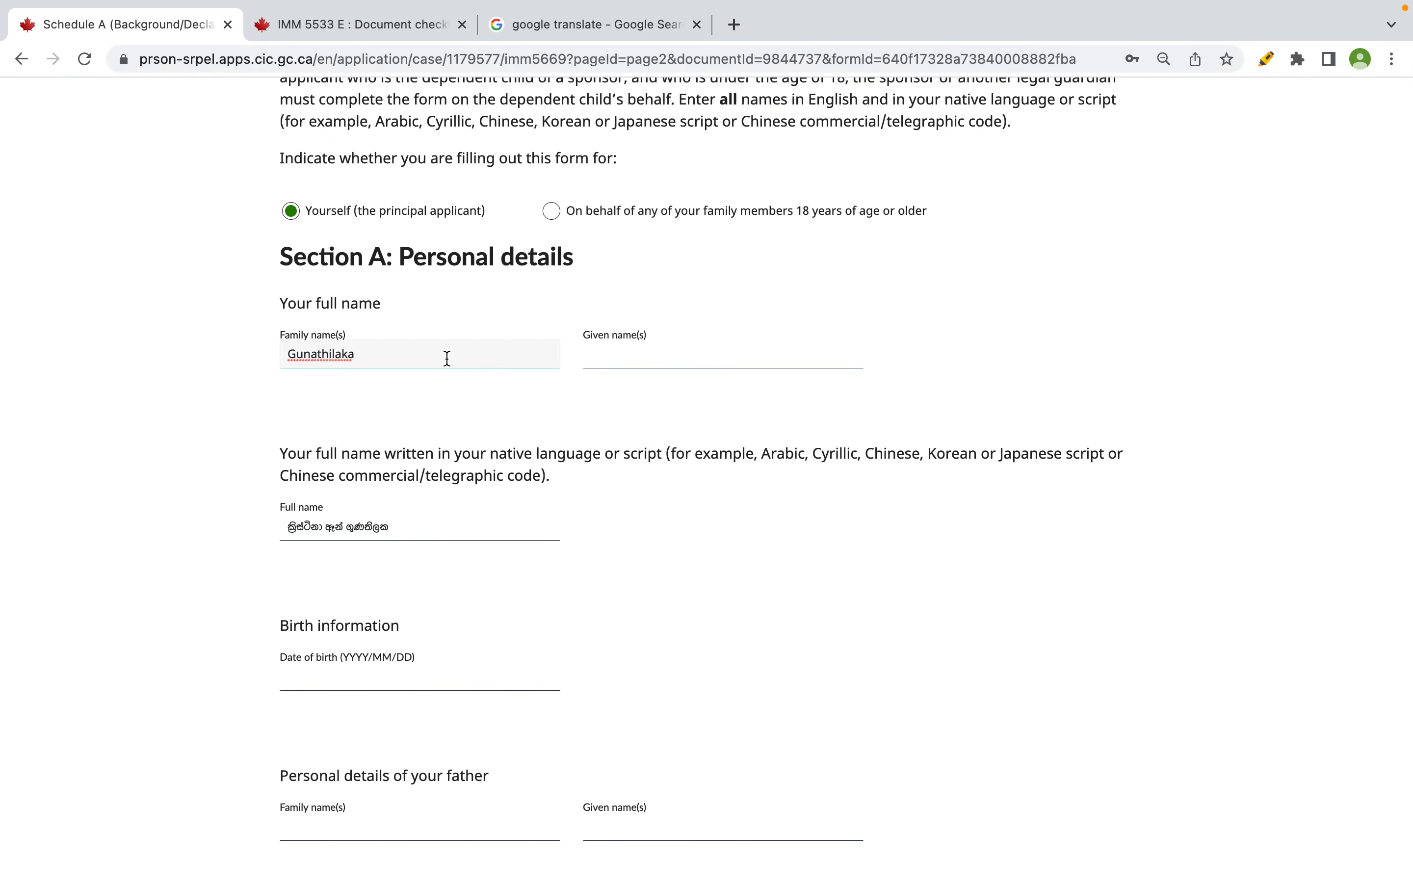
pyautogui.press('BackSpace')
pyautogui.press('BackSpace')
pyautogui.press('BackSpace')
pyautogui.press('BackSpace')
pyautogui.press('BackSpace')
pyautogui.press('BackSpace')
pyautogui.press('BackSpace')
pyautogui.press('BackSpace')
pyautogui.press('BackSpace')
pyautogui.hotkey('ctrl', 'Right')
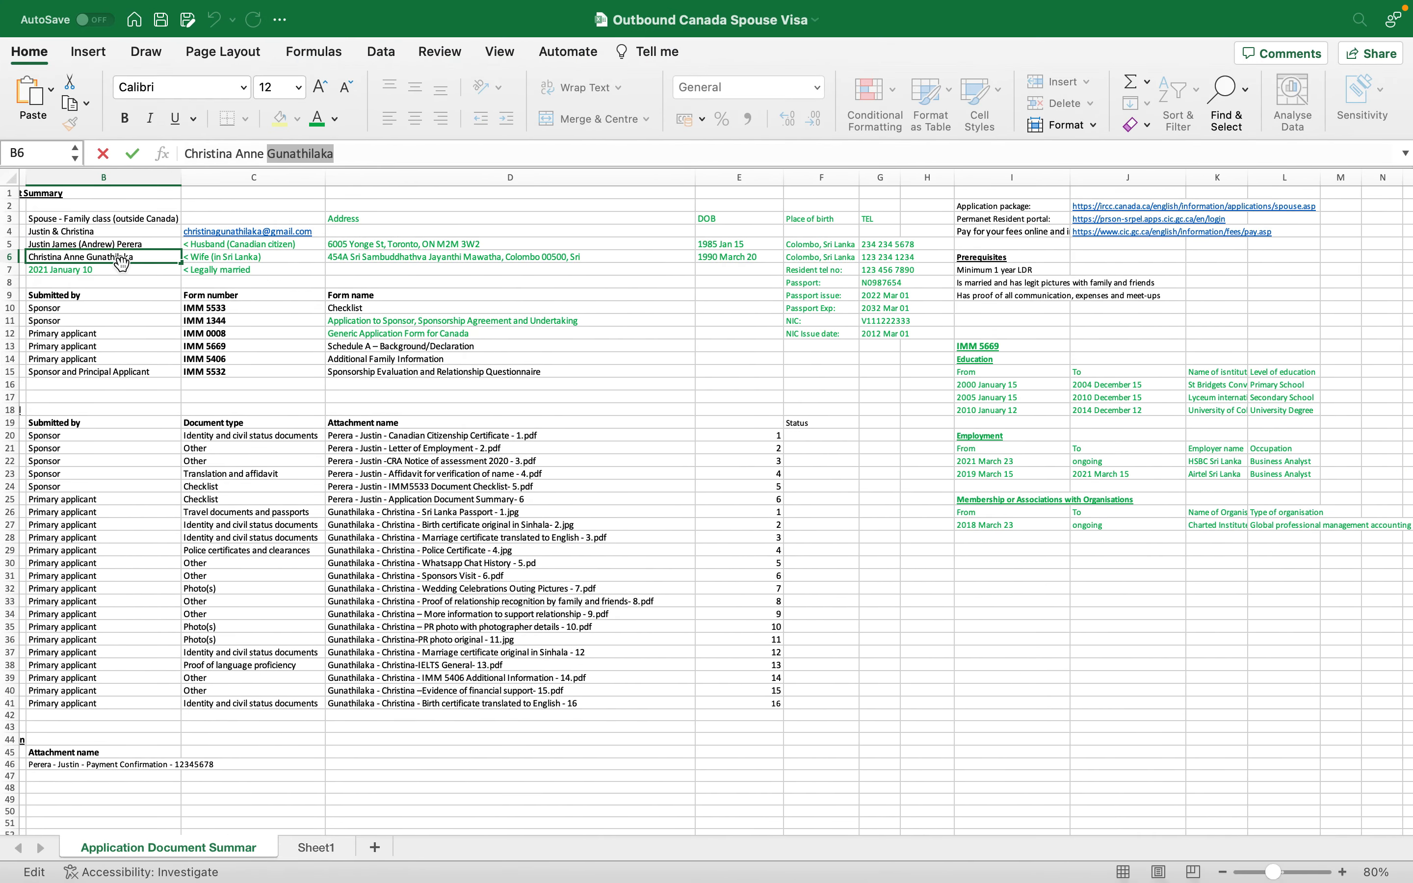
pyautogui.hotkey('ctrl', 'Left')
pyautogui.click(684, 362)
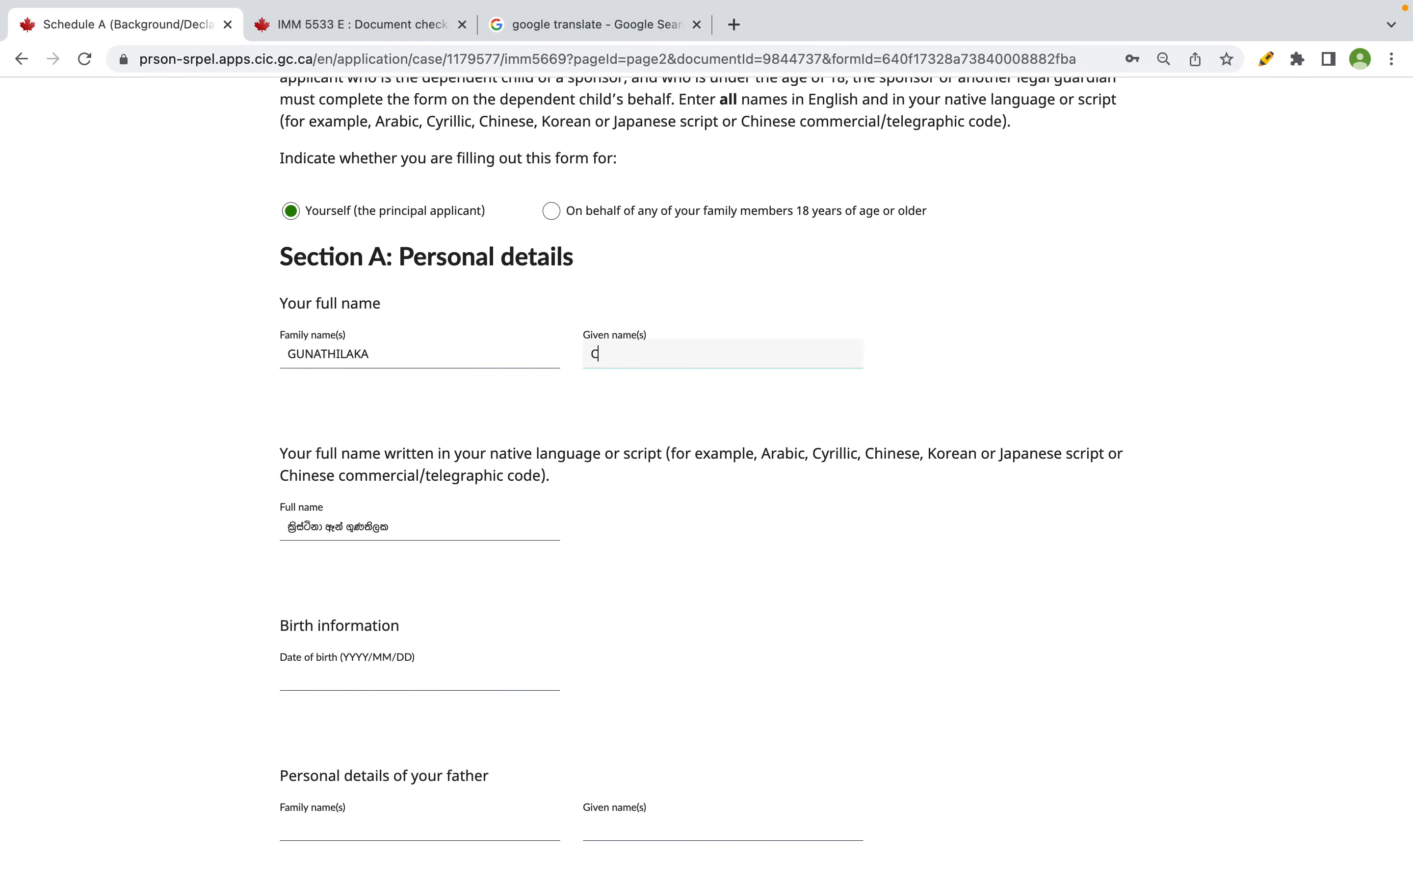
pyautogui.scroll(-2, 653, 487)
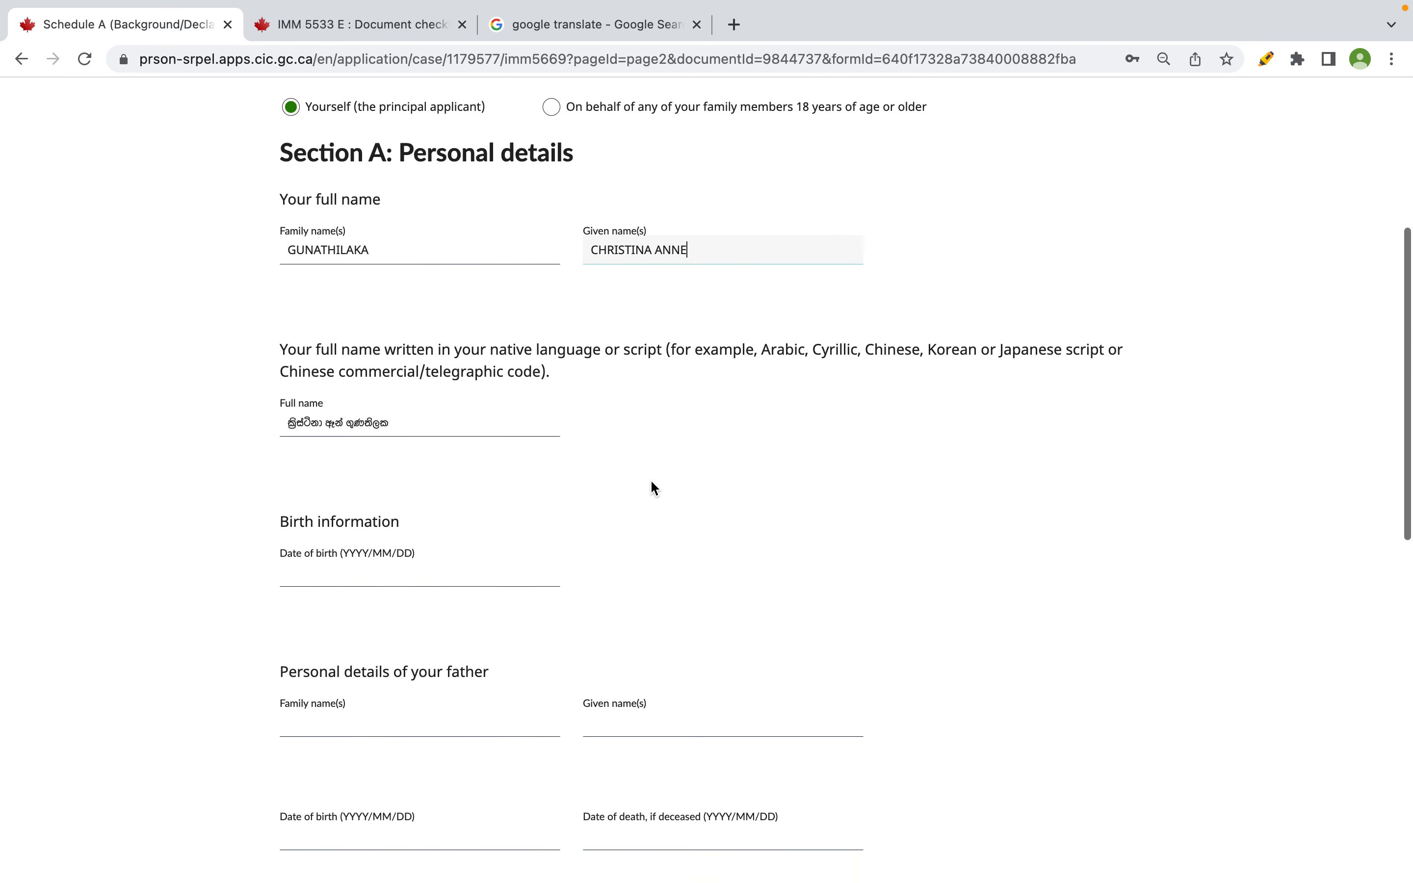
pyautogui.click(480, 559)
pyautogui.press('super+Tab')
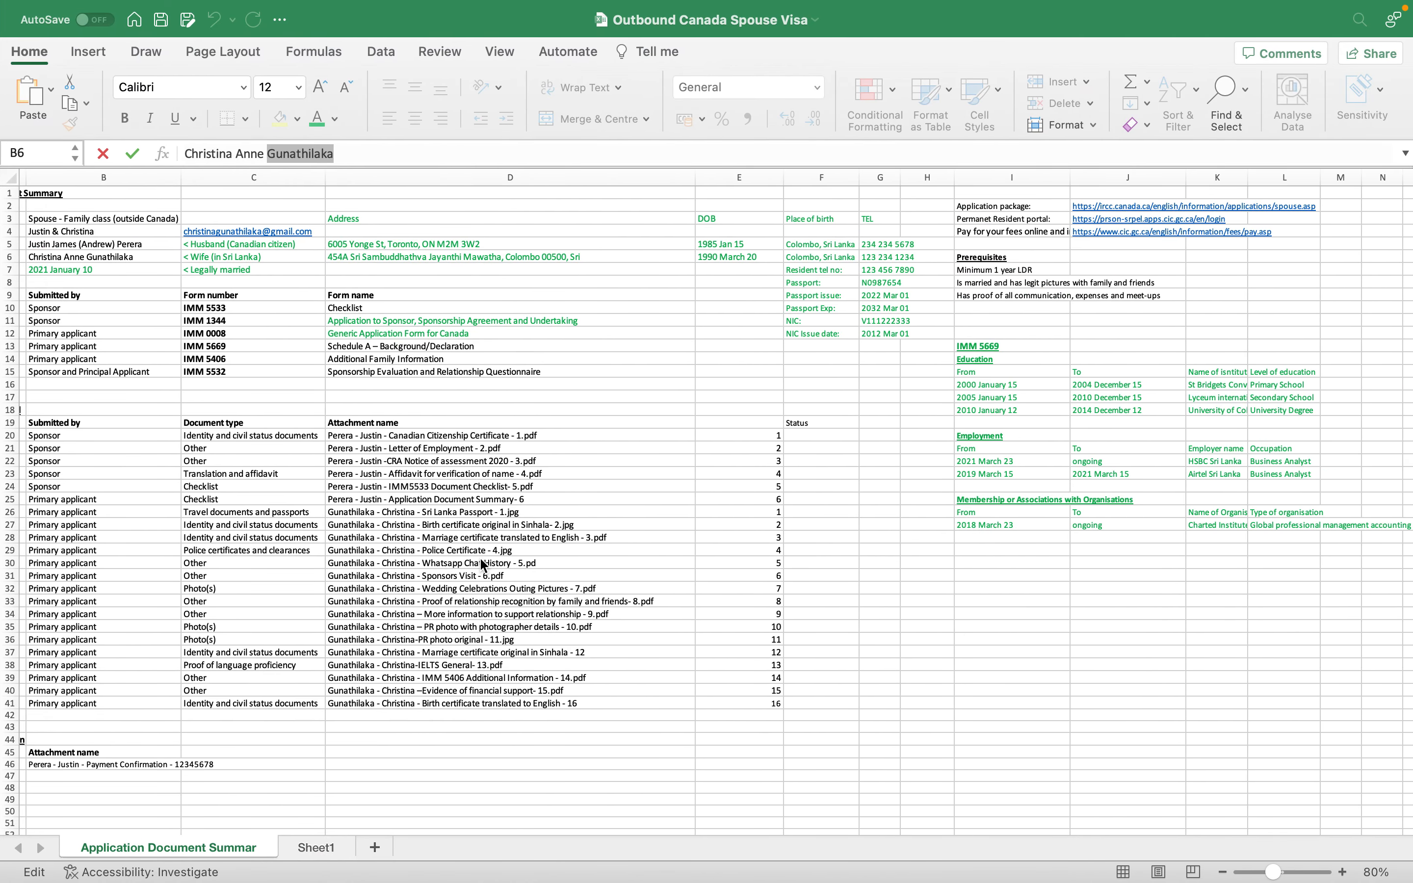
pyautogui.click(9, 257)
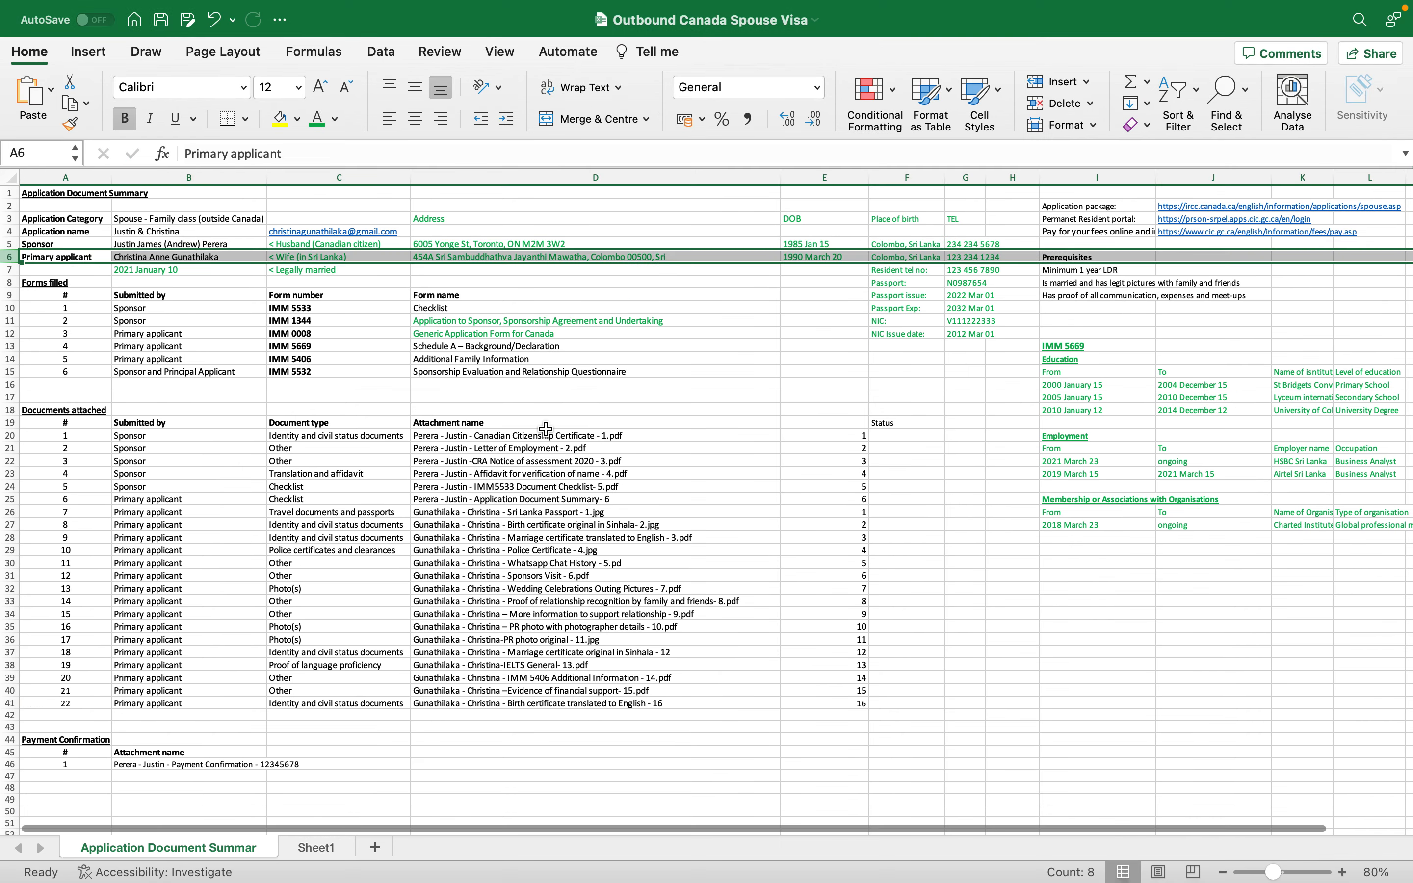
pyautogui.press('super+Tab')
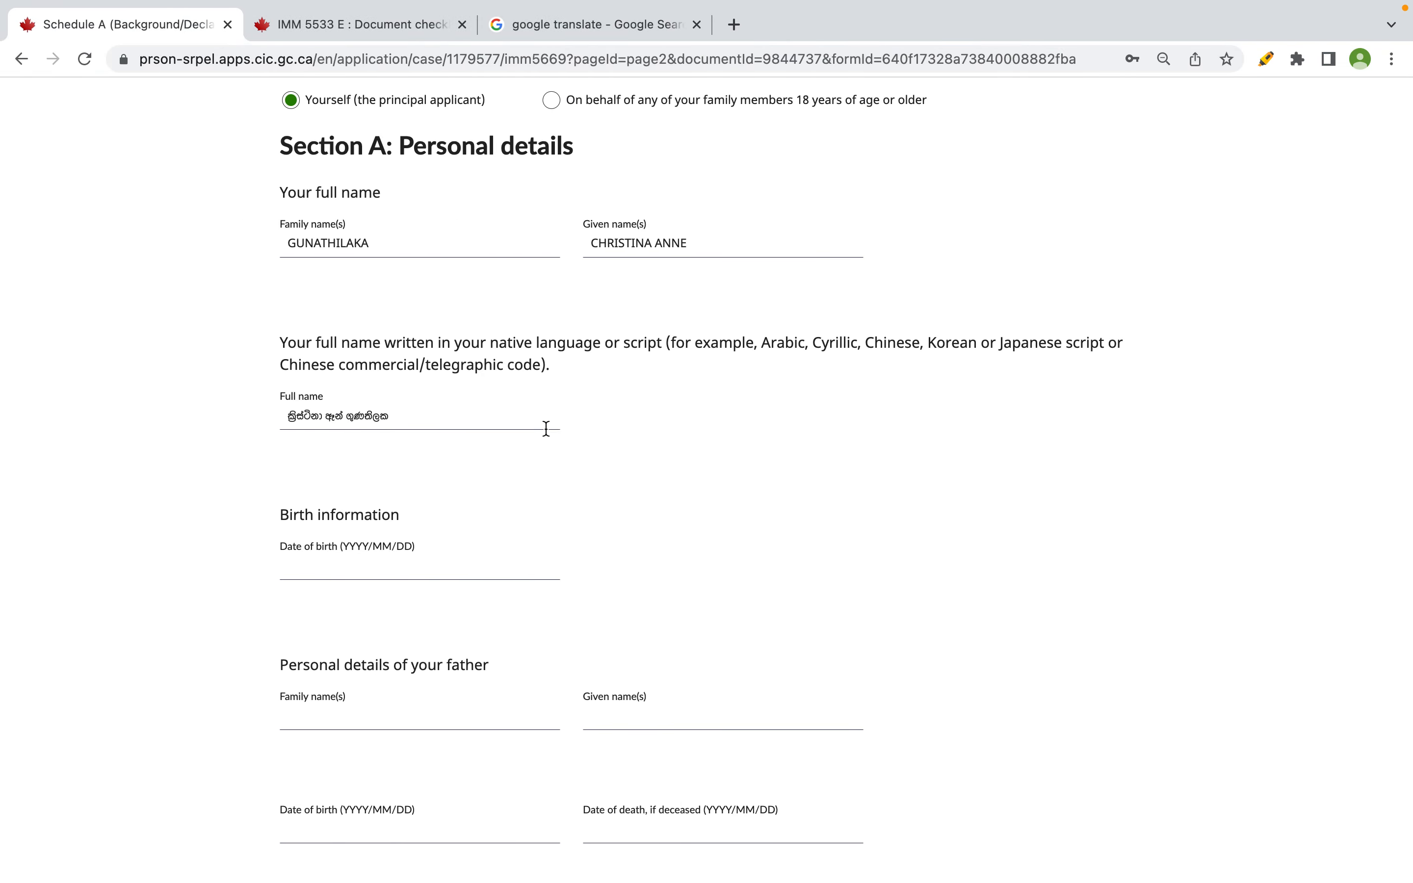
# - Move down to the father's section and focus his family name field
pyautogui.scroll(-2, 439, 583)
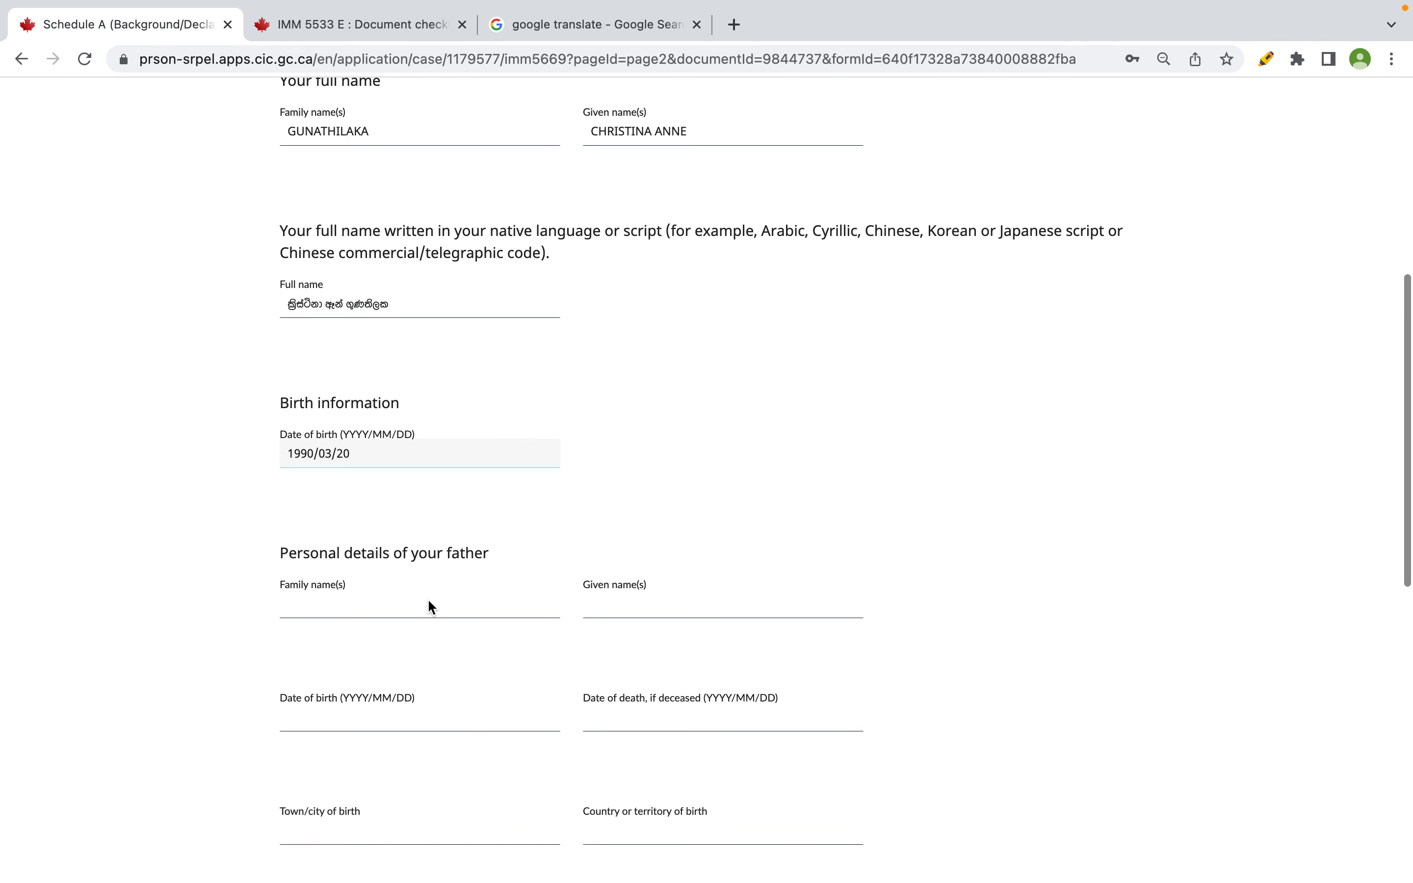
pyautogui.click(407, 600)
pyautogui.scroll(-6, 406, 601)
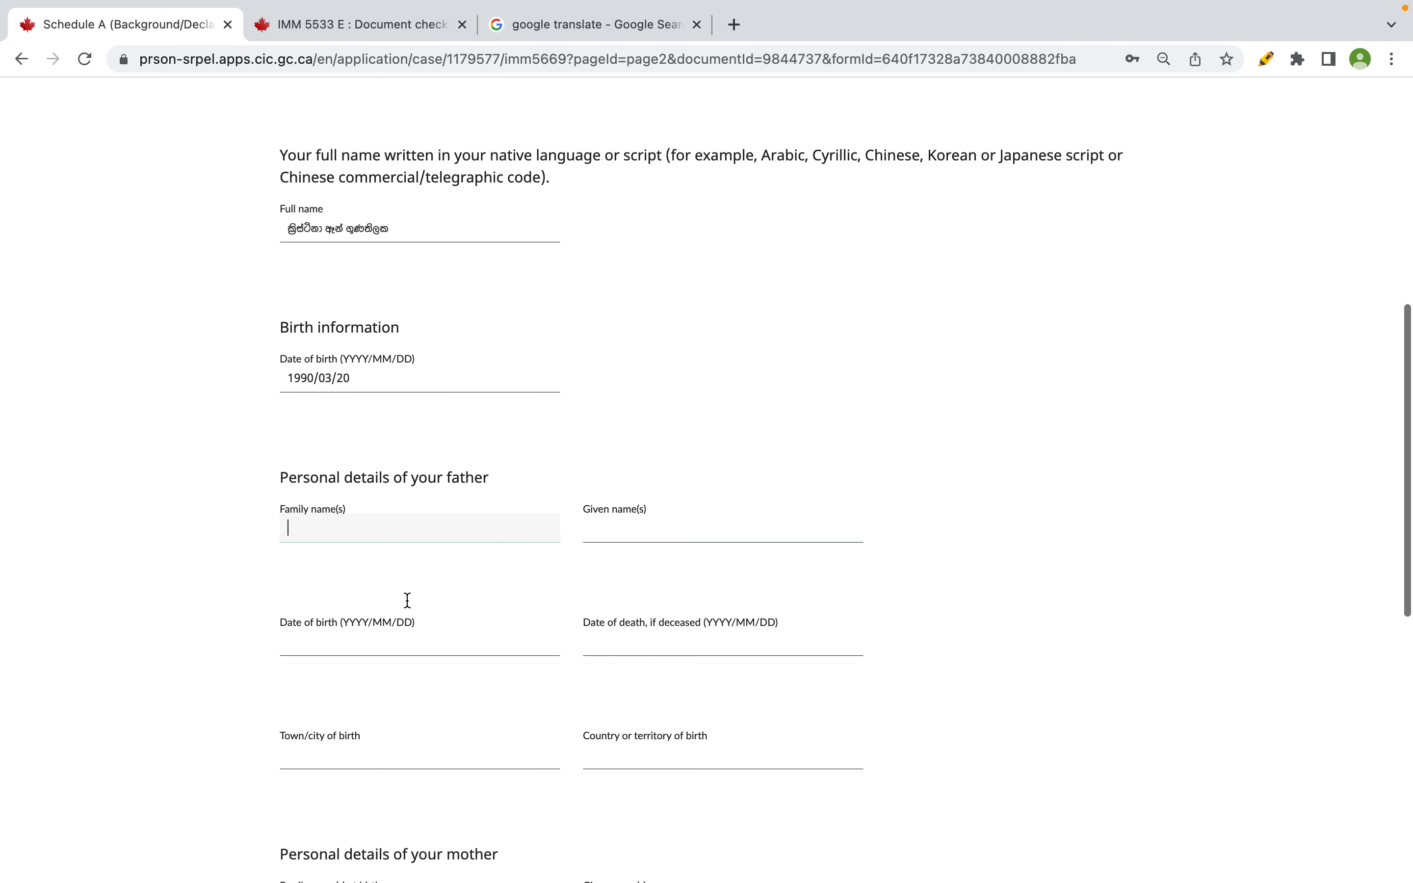
pyautogui.scroll(-4, 406, 601)
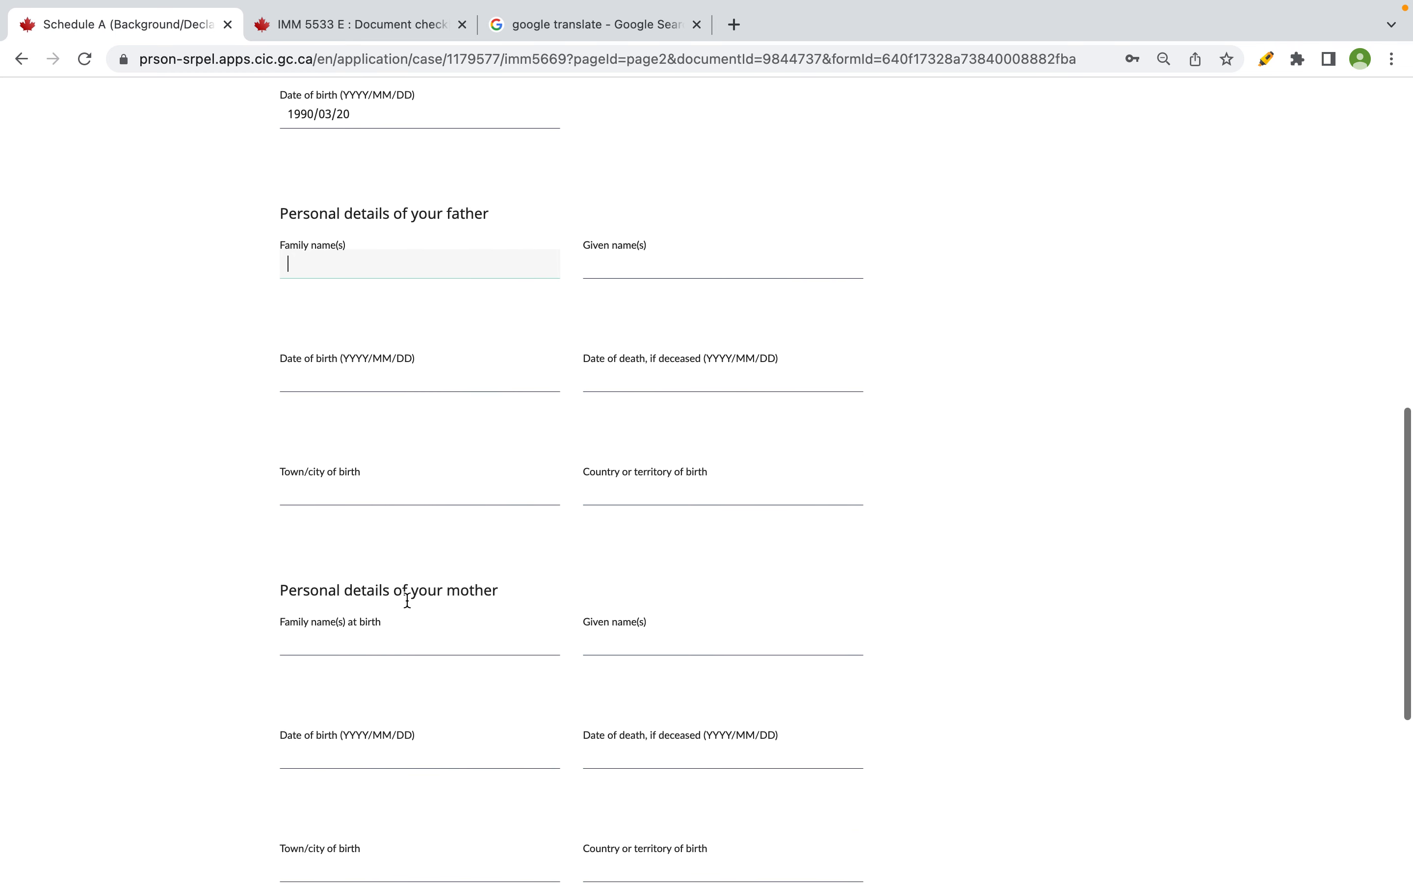
pyautogui.scroll(-3, 406, 600)
pyautogui.scroll(12, 407, 601)
pyautogui.hotkey('ctrl', 'Right')
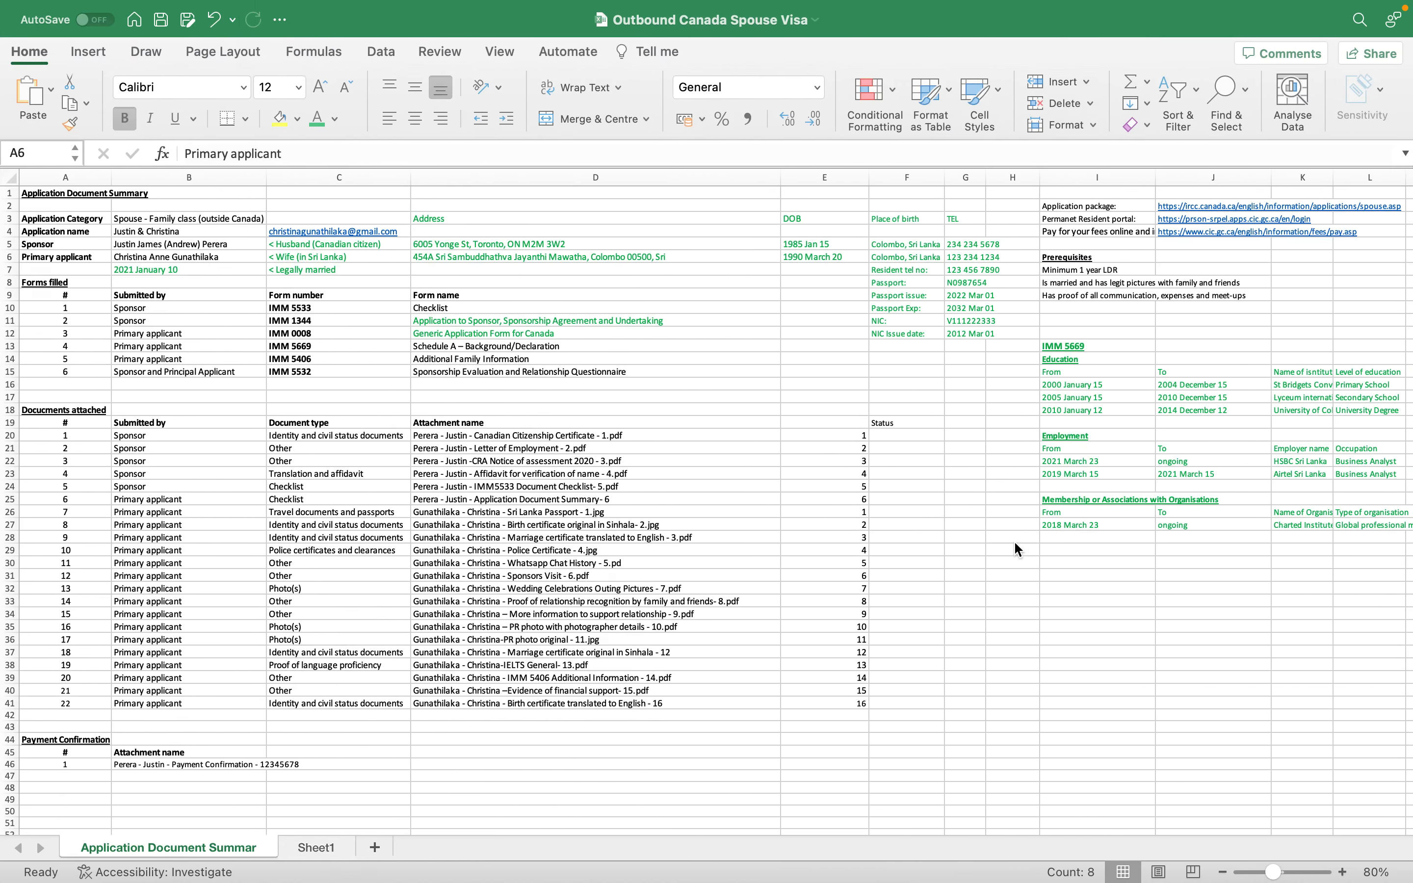
# - Type the heading 'Christina's family details' in I30 with Mother and Father labels below
pyautogui.click(1061, 567)
pyautogui.write('Chris')
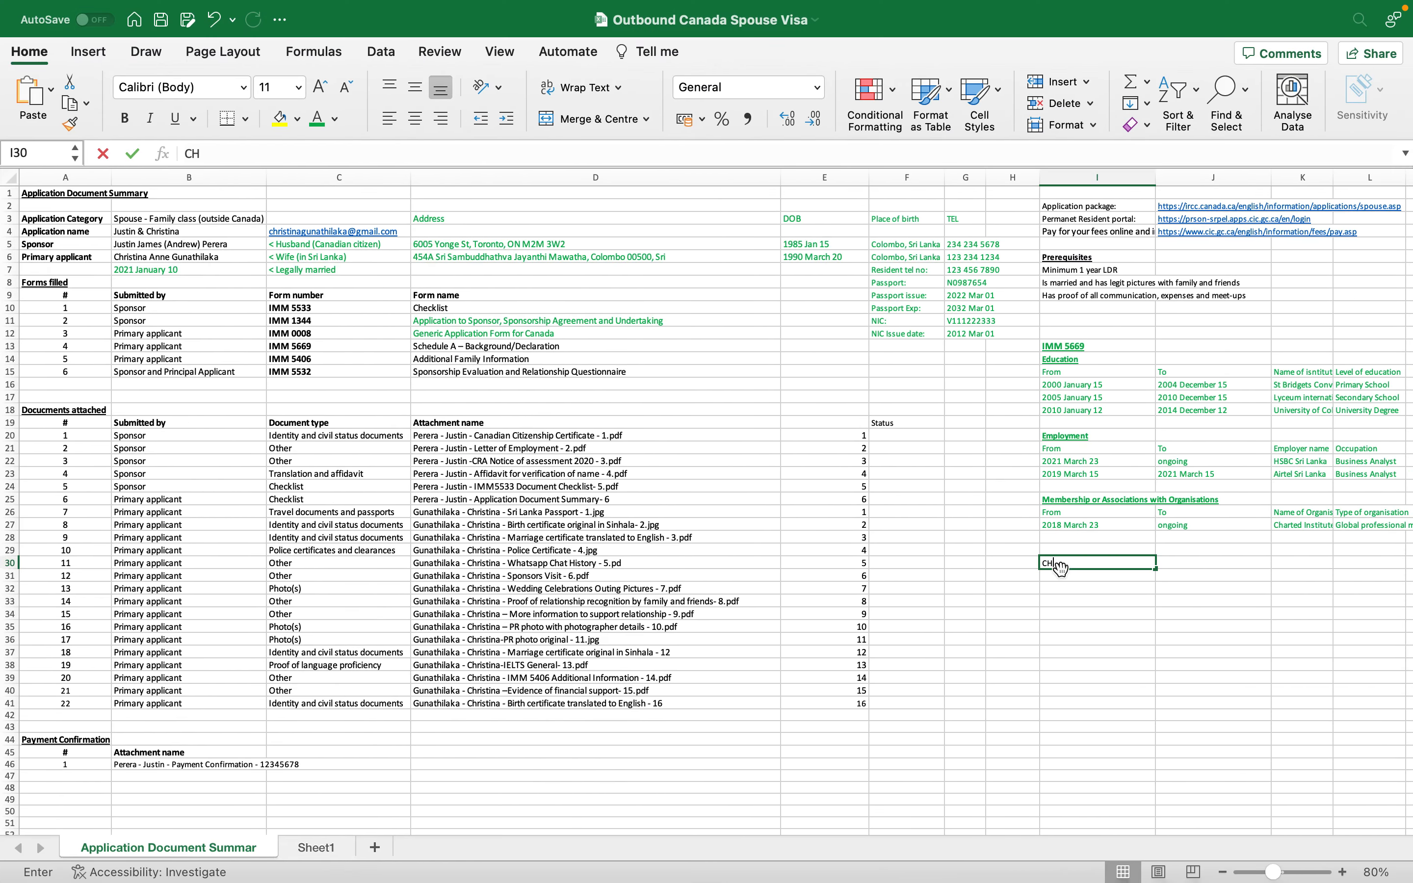
pyautogui.press('BackSpace')
pyautogui.press('BackSpace')
pyautogui.press('BackSpace')
pyautogui.press('BackSpace')
pyautogui.write('hr')
pyautogui.press('BackSpace')
pyautogui.press('BackSpace')
pyautogui.write('hristina')
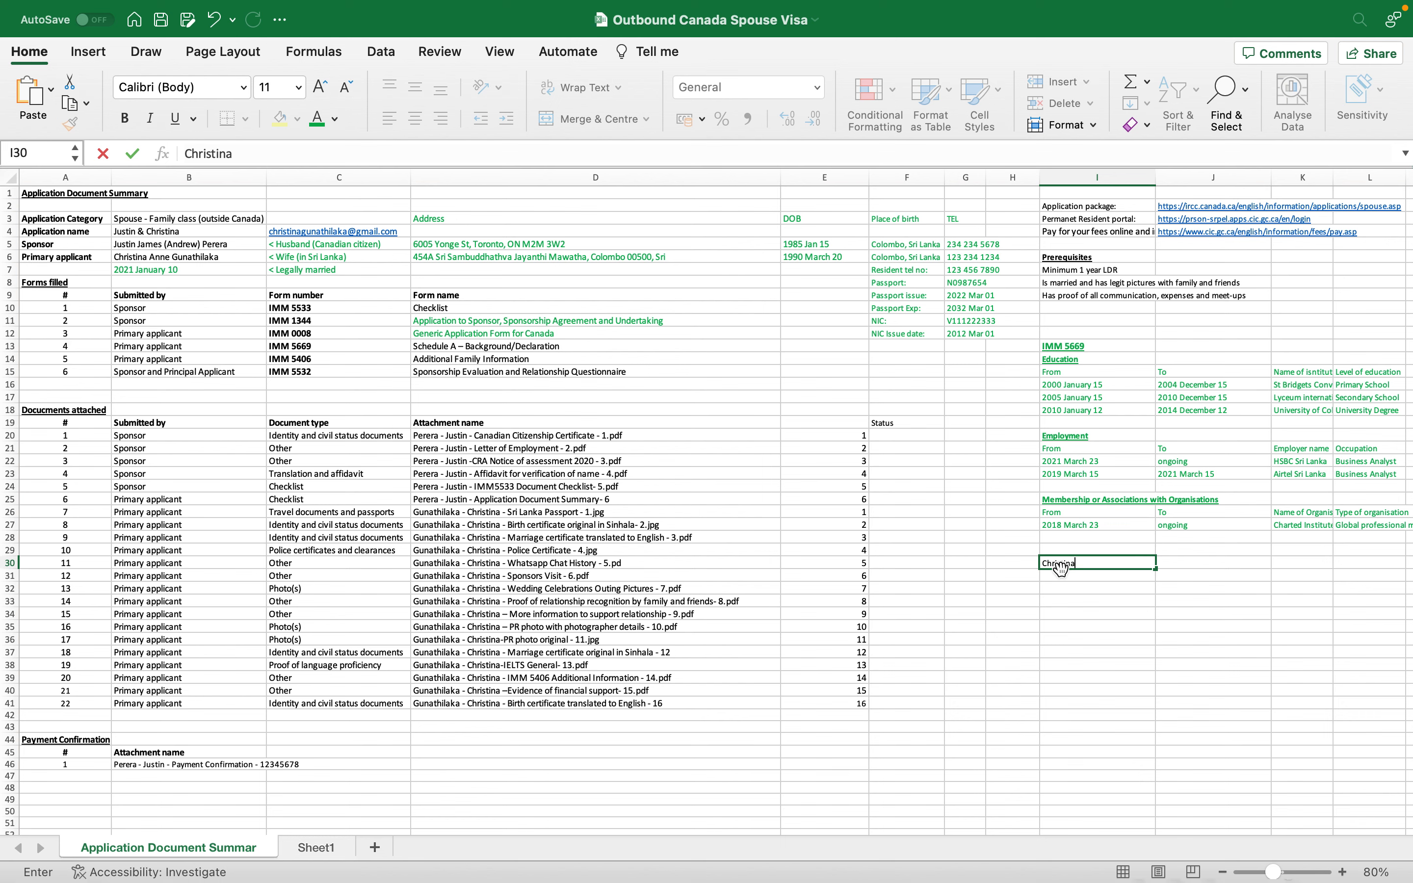
pyautogui.write("'s family details")
pyautogui.press('Return')
pyautogui.write('Mother')
pyautogui.press('Return')
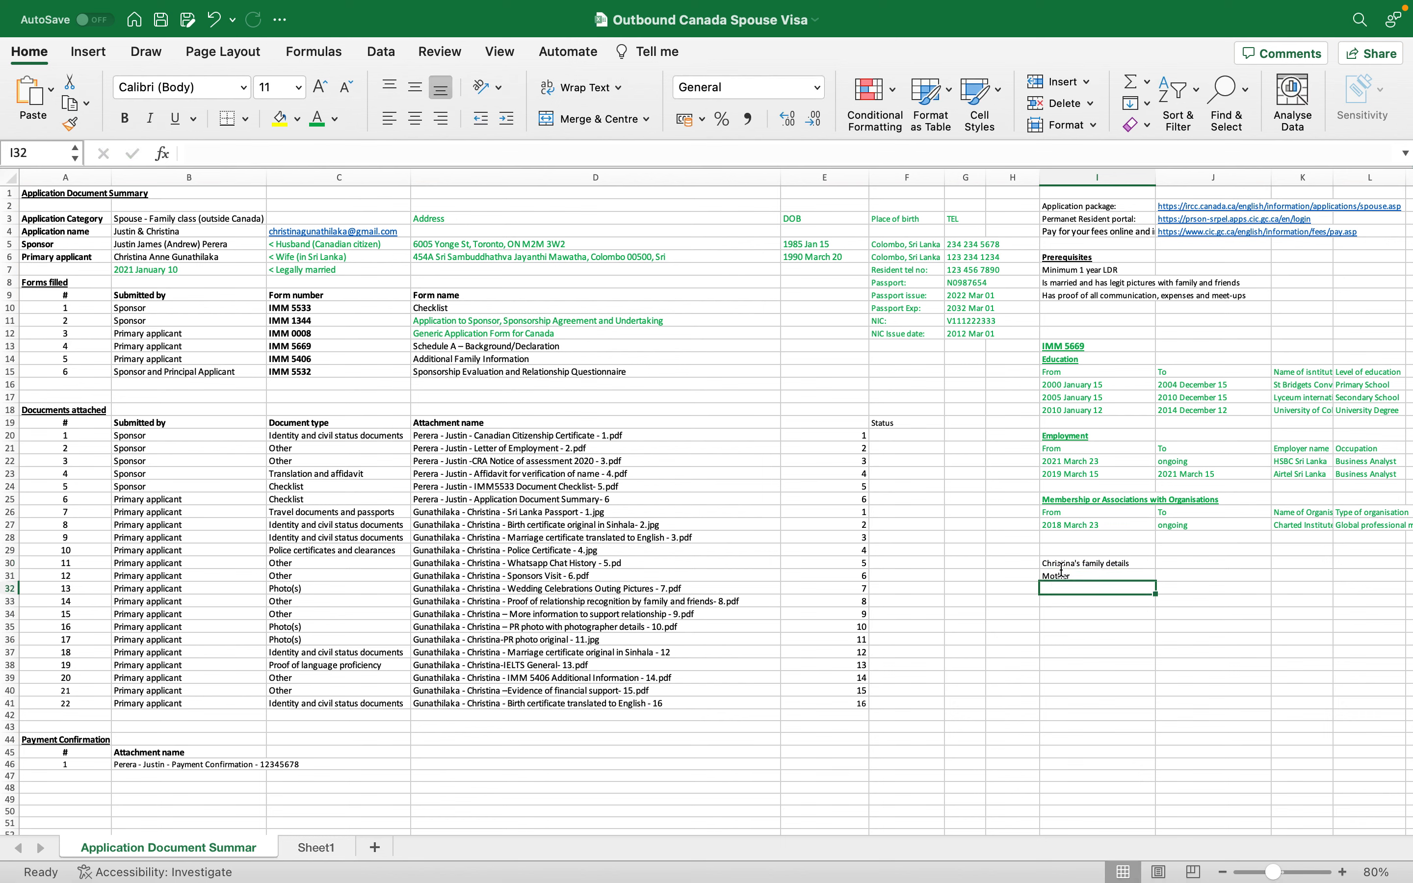
pyautogui.write('Father')
pyautogui.click(1171, 586)
pyautogui.click(1179, 572)
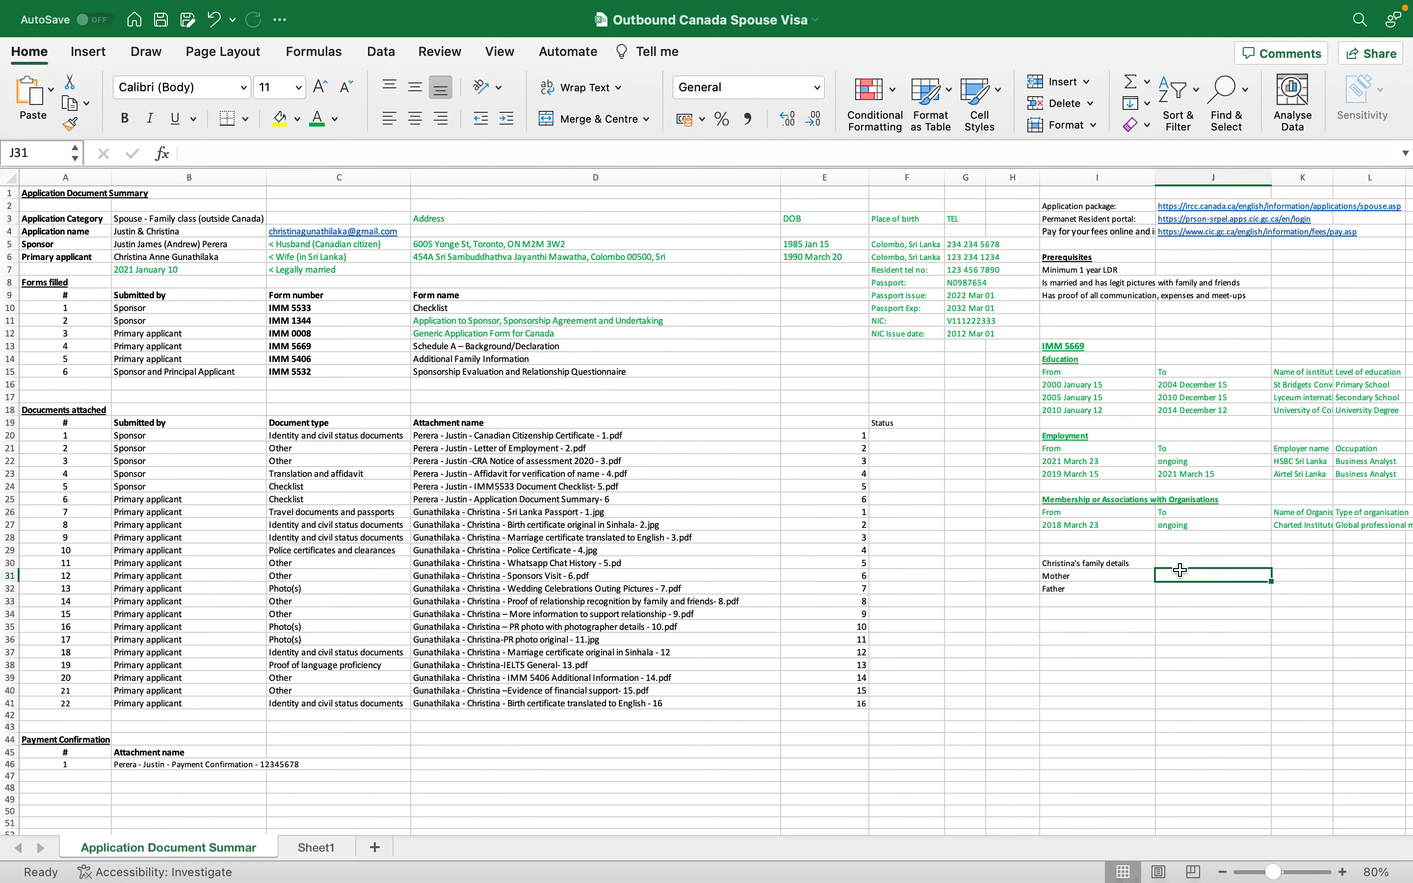
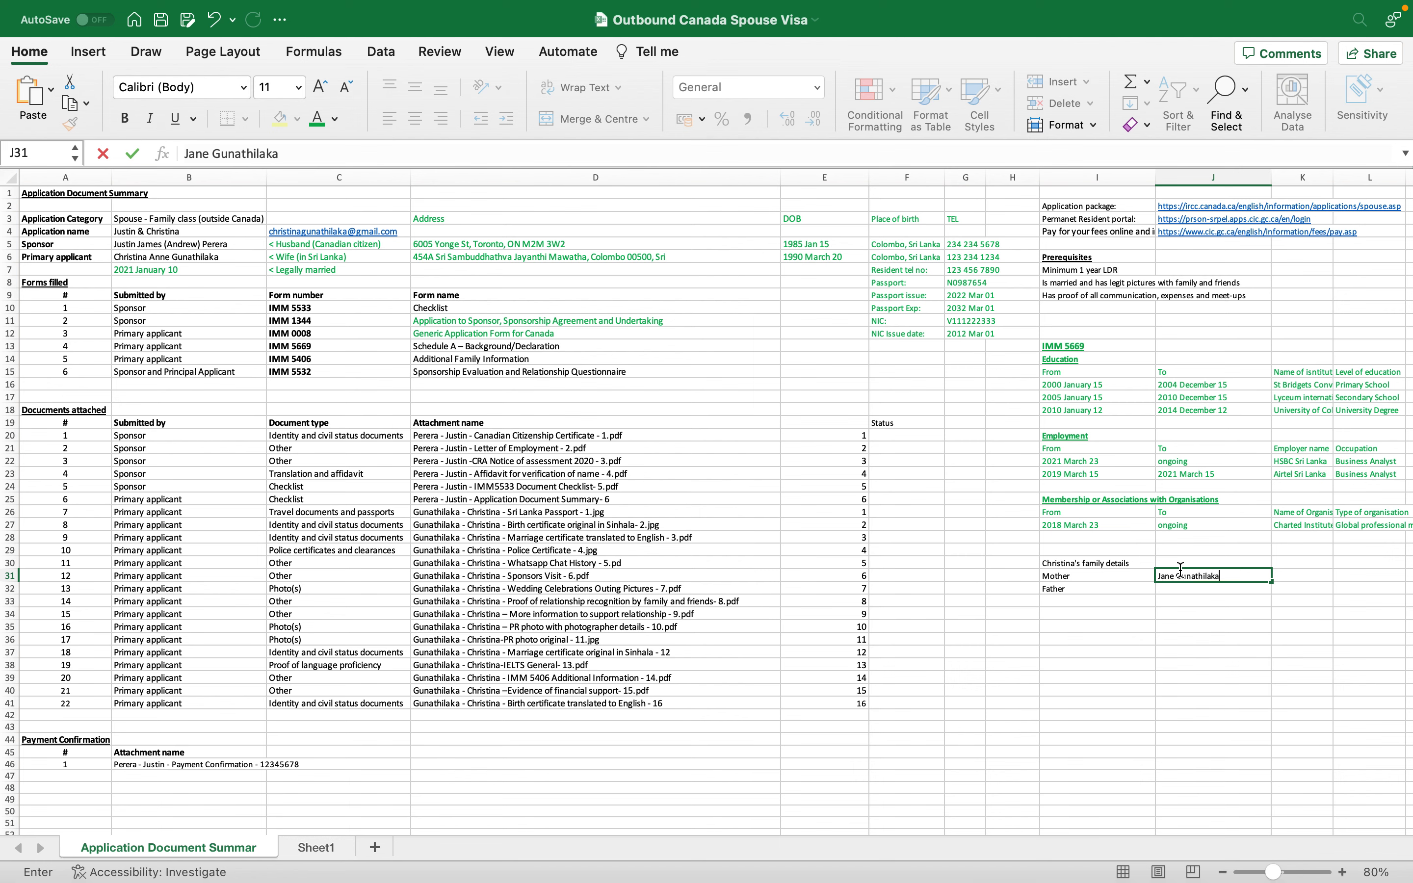
pyautogui.press('Return')
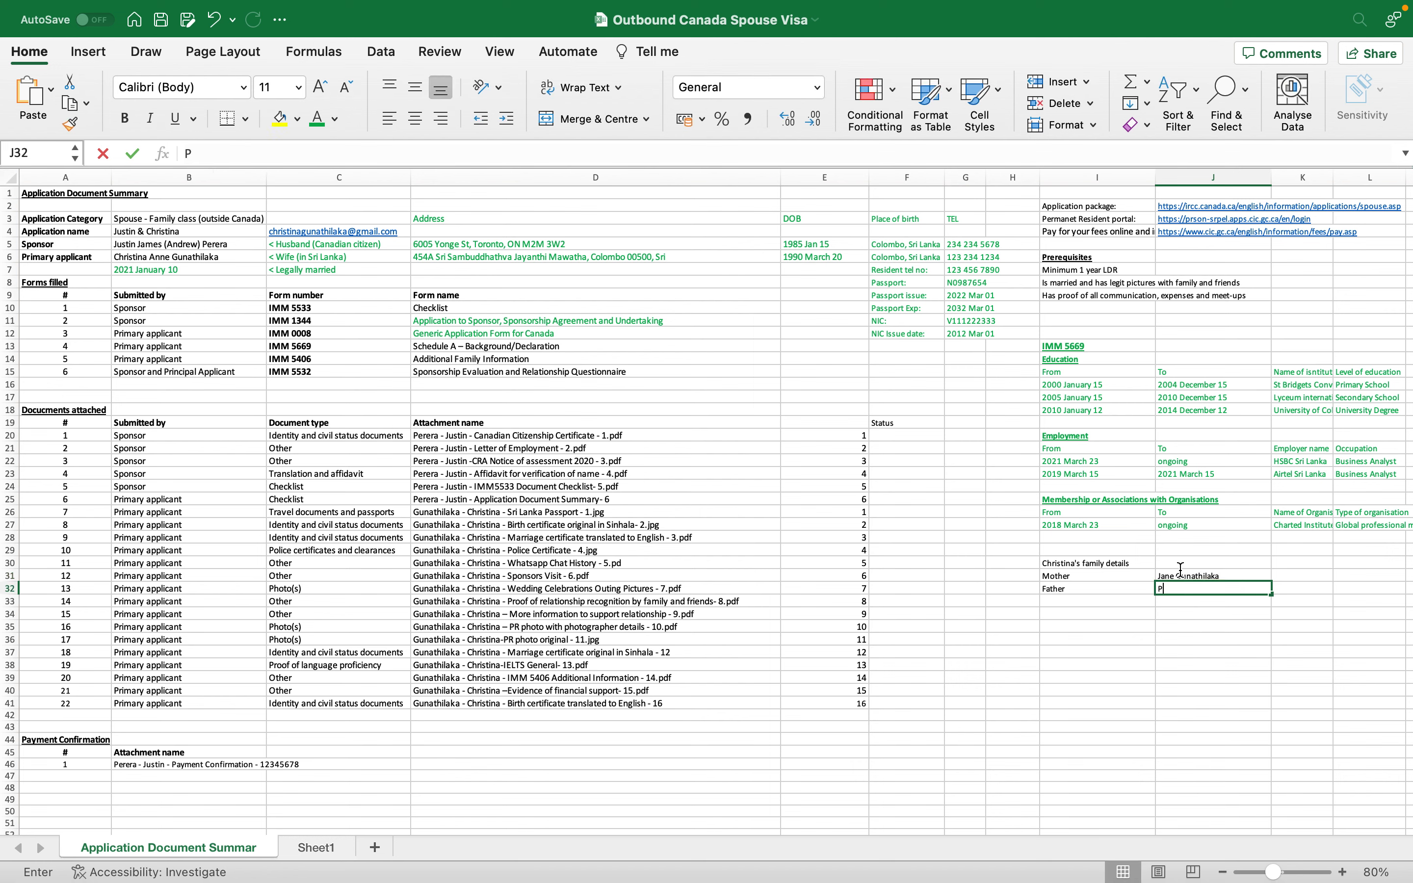
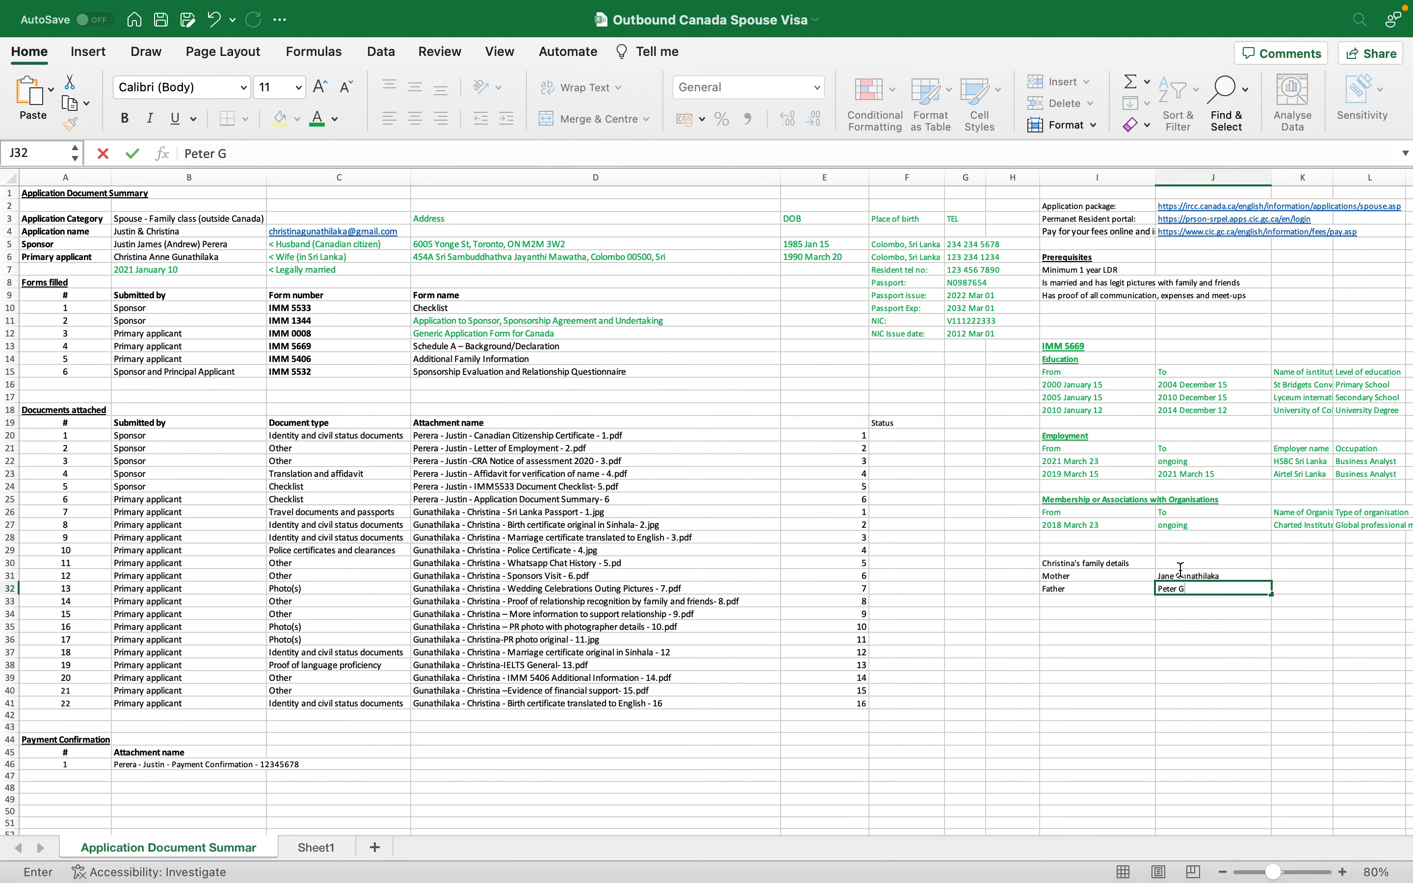
pyautogui.press('Return')
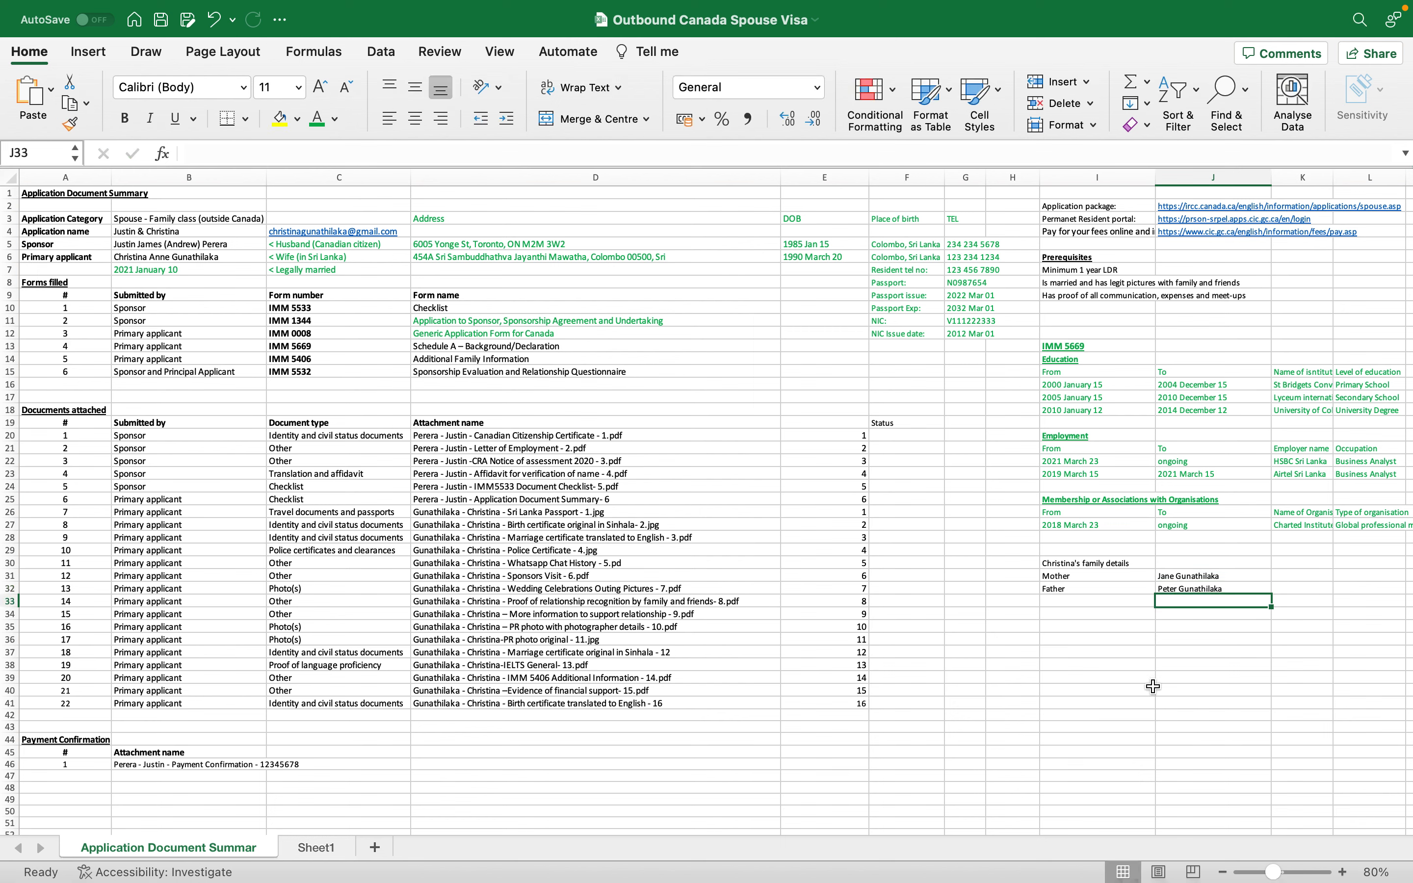
pyautogui.press('super+Tab')
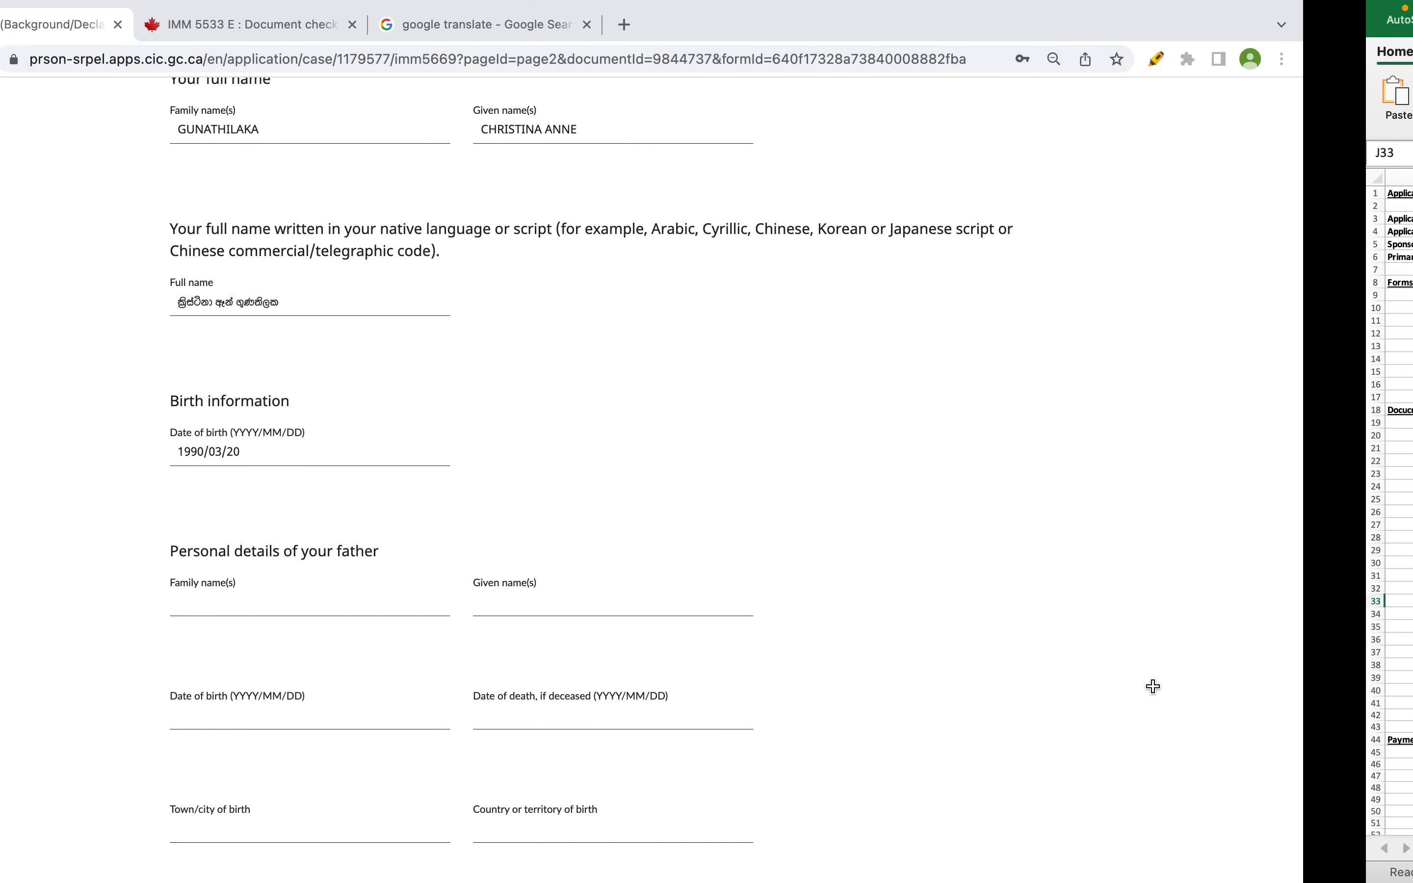
pyautogui.scroll(-2, 410, 543)
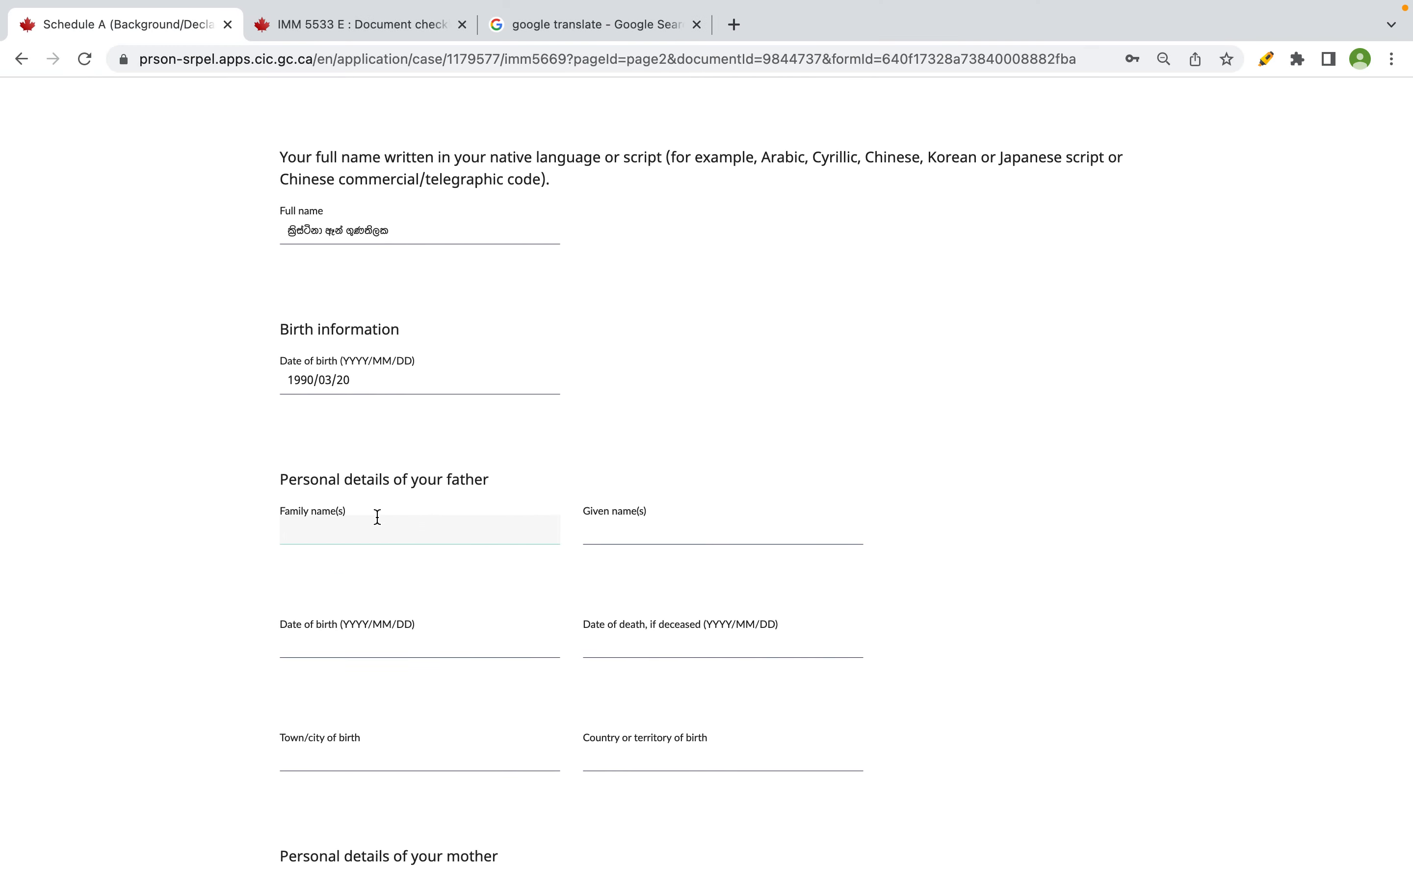
pyautogui.press('Tab')
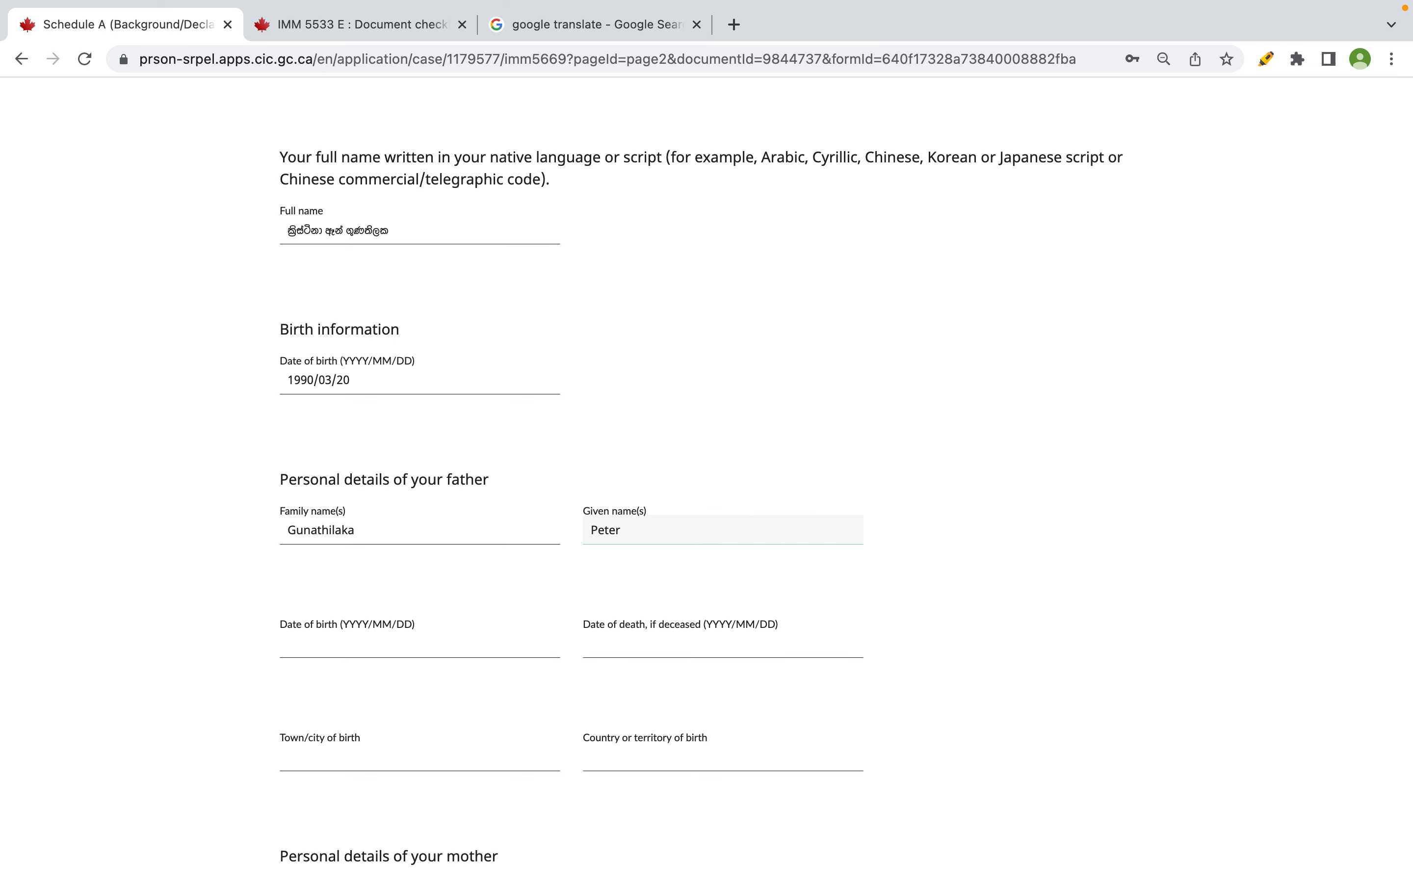
pyautogui.moveTo(378, 524); pyautogui.dragTo(301, 524)
pyautogui.press('BackSpace')
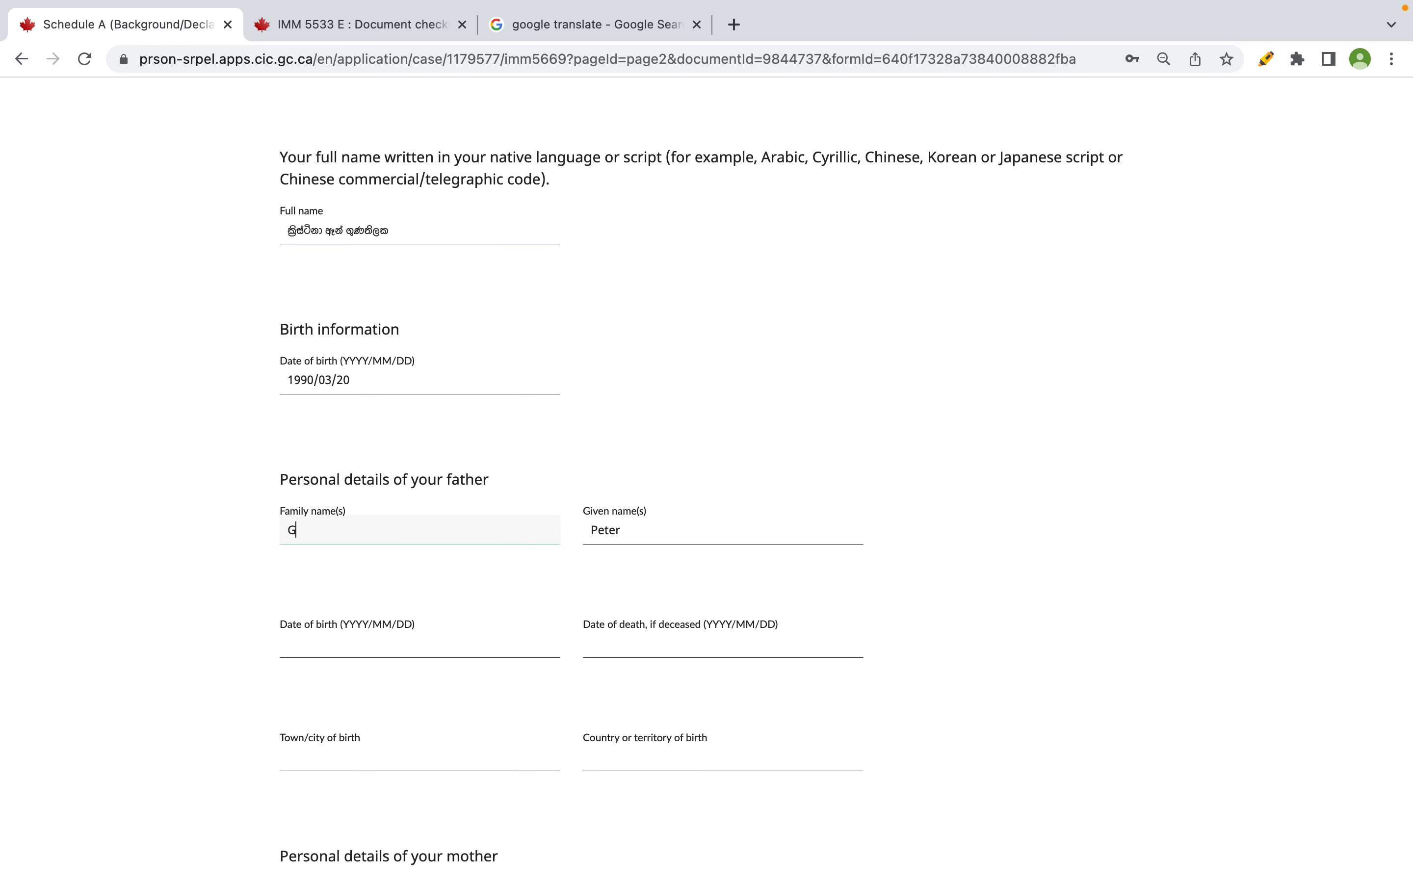
pyautogui.press('Tab')
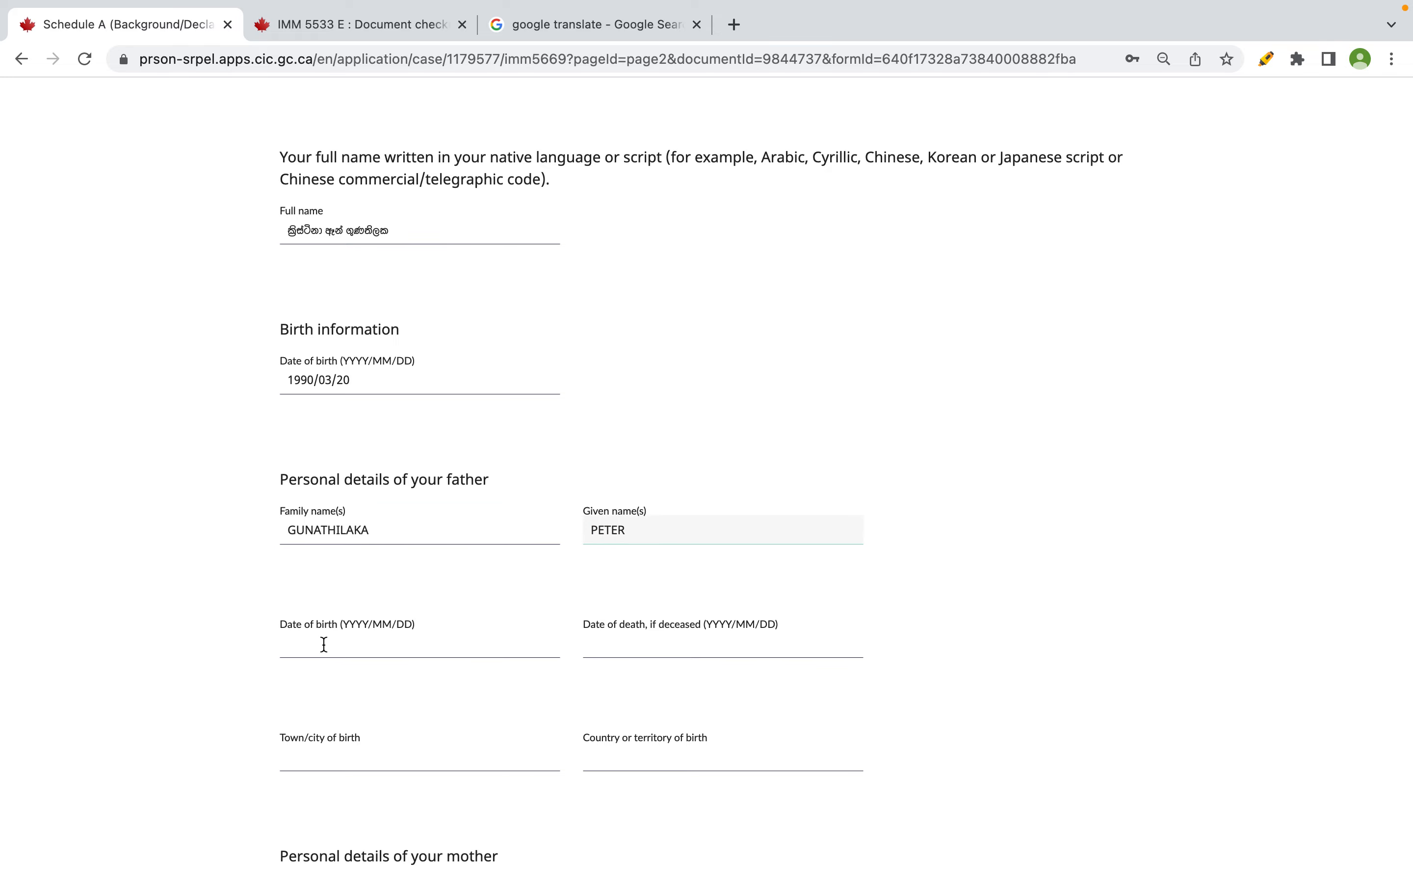
# - Enter the father's birth date, 1956 January 12, in cell K32
pyautogui.hotkey('ctrl', 'Right')
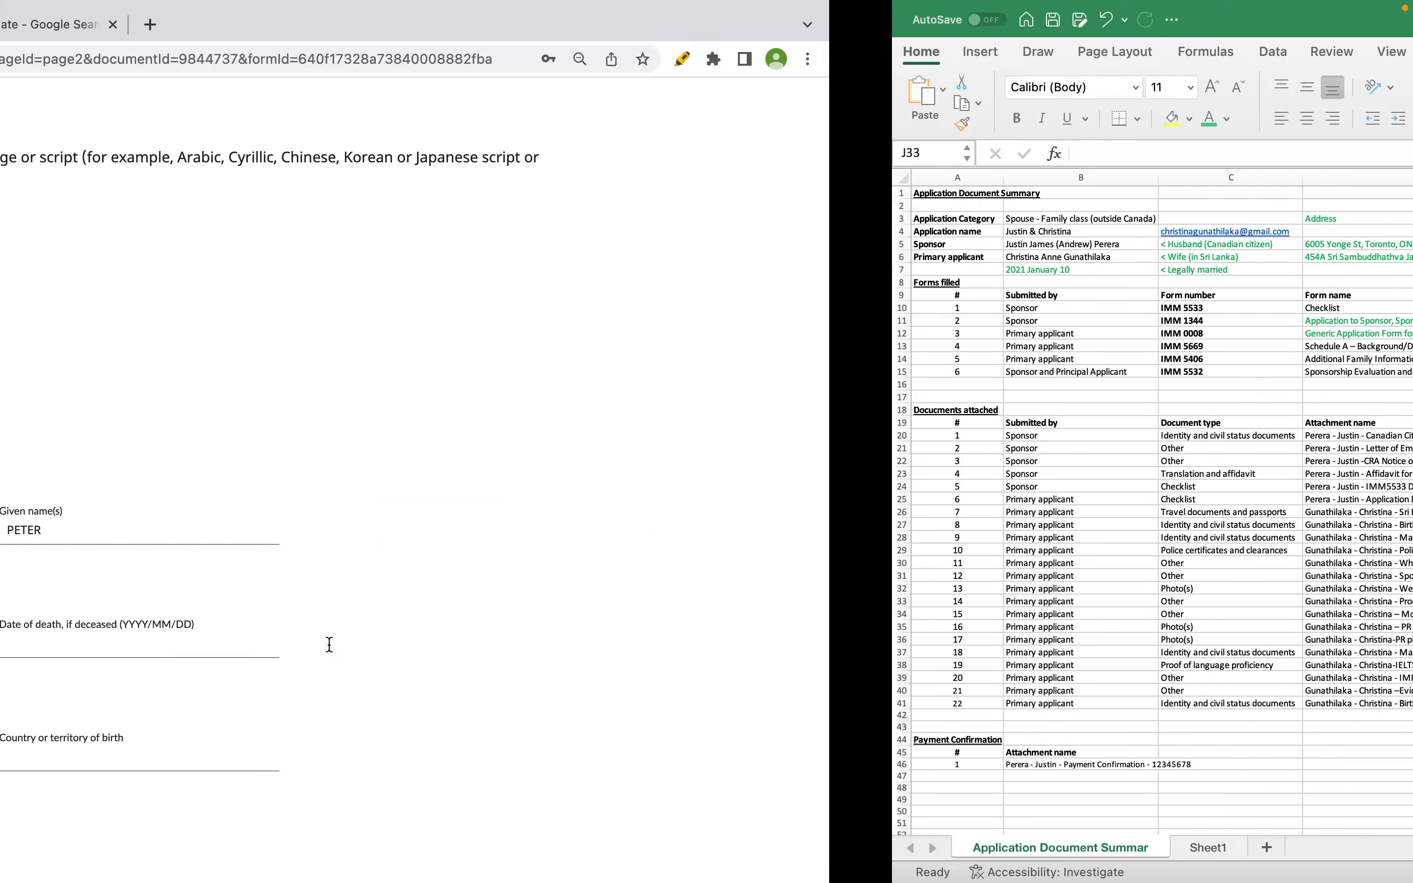
pyautogui.click(1291, 581)
pyautogui.click(1291, 586)
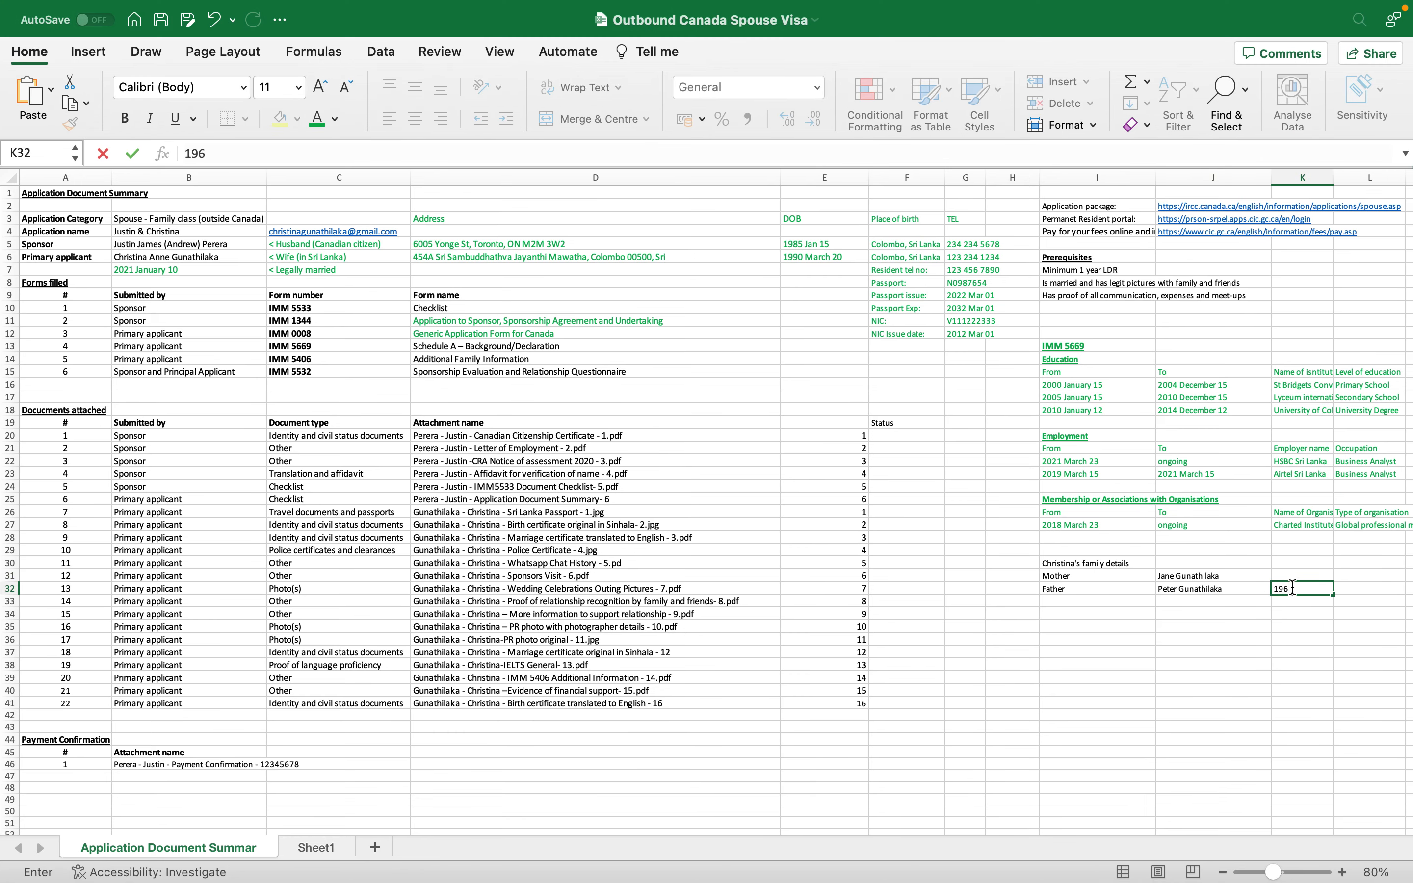
pyautogui.press('BackSpace')
pyautogui.press('BackSpace')
pyautogui.press('Return')
pyautogui.press('Up')
pyautogui.press('super+c')
pyautogui.click(1293, 574)
pyautogui.press('super+v')
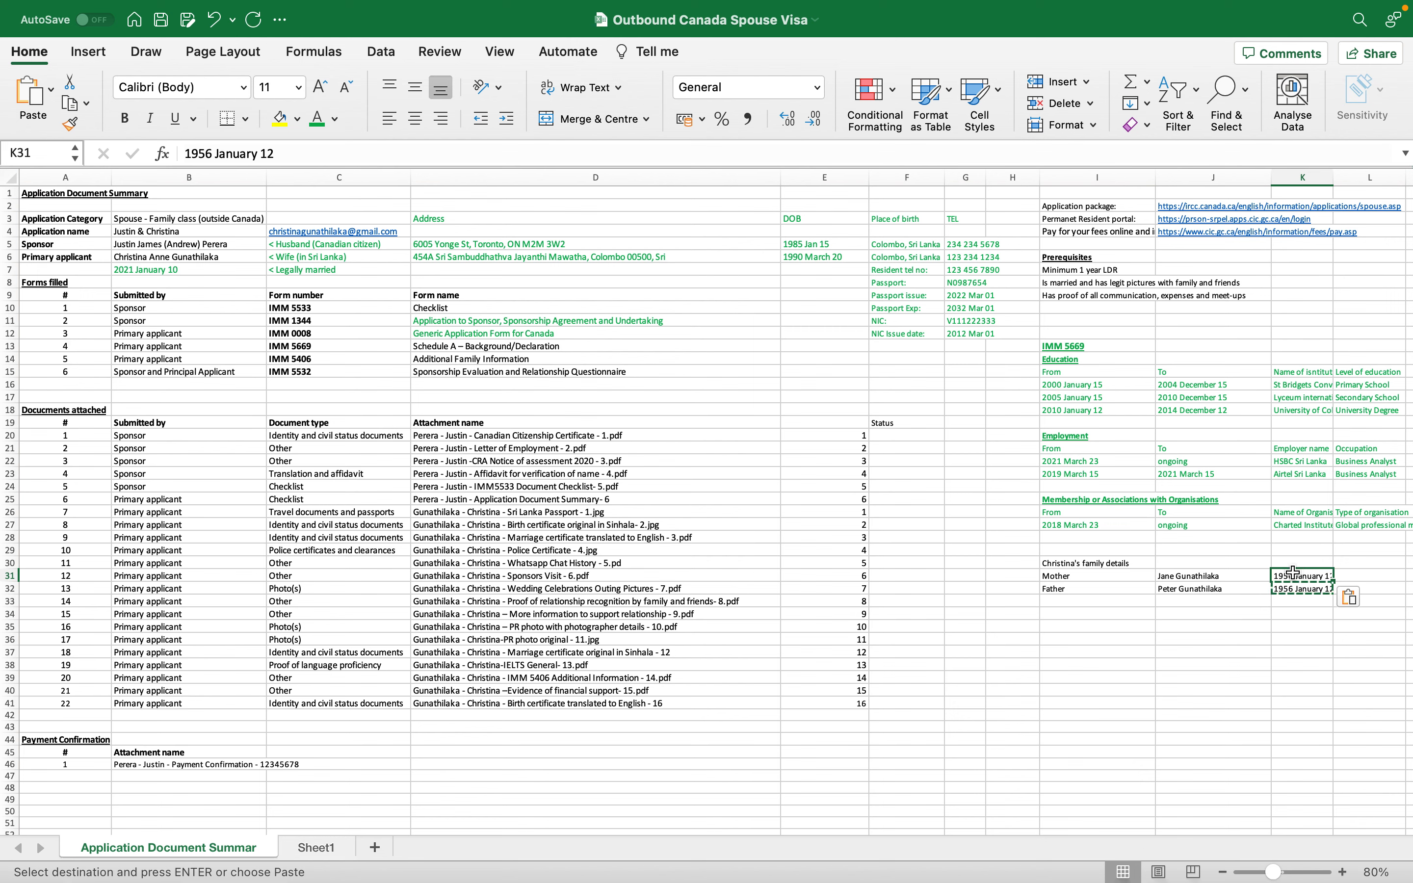
pyautogui.doubleClick(1287, 575)
pyautogui.press('BackSpace')
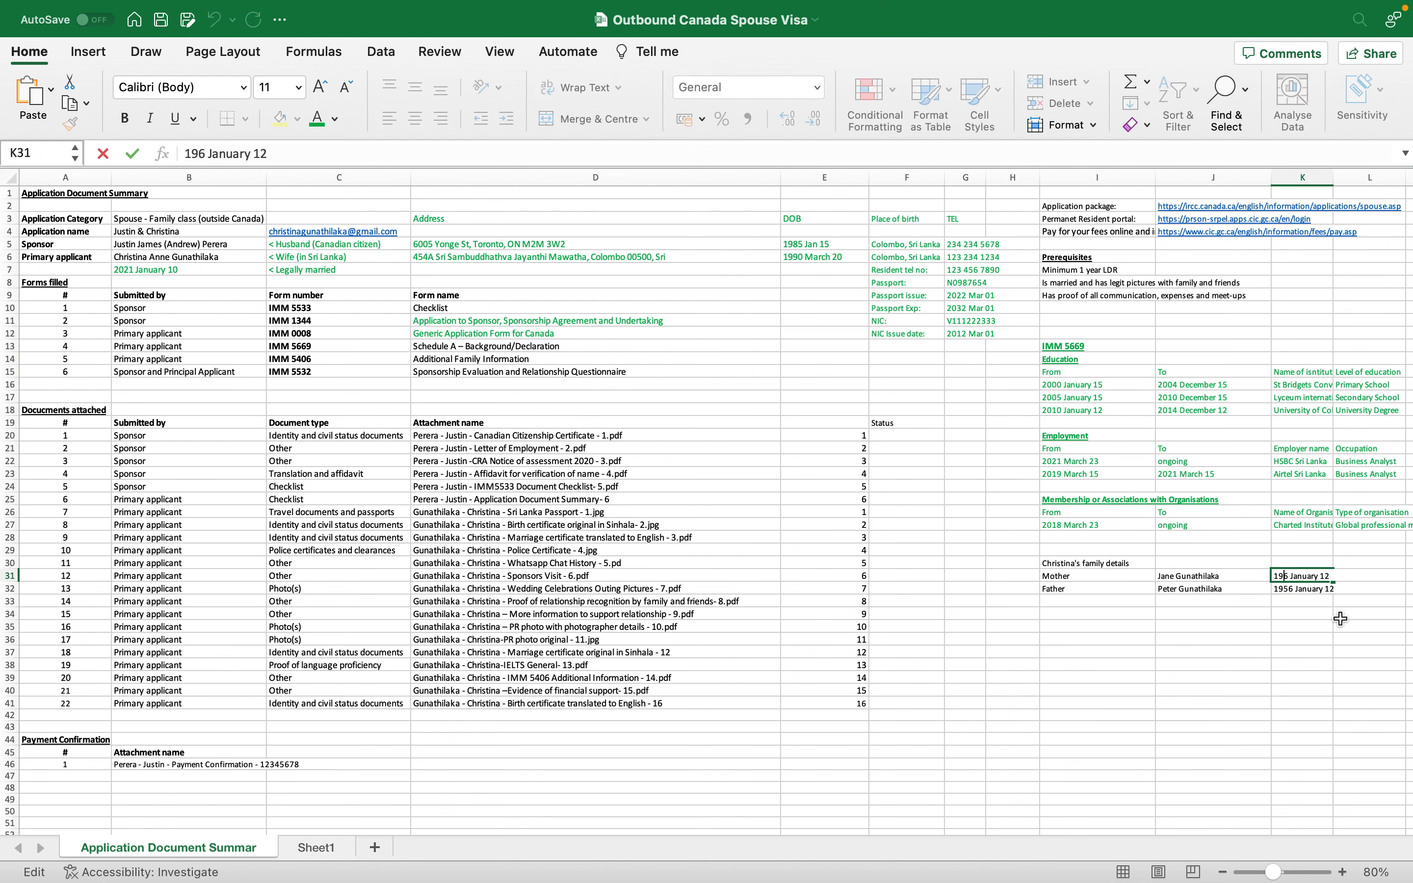
pyautogui.press('Delete')
pyautogui.write('60')
pyautogui.press('Return')
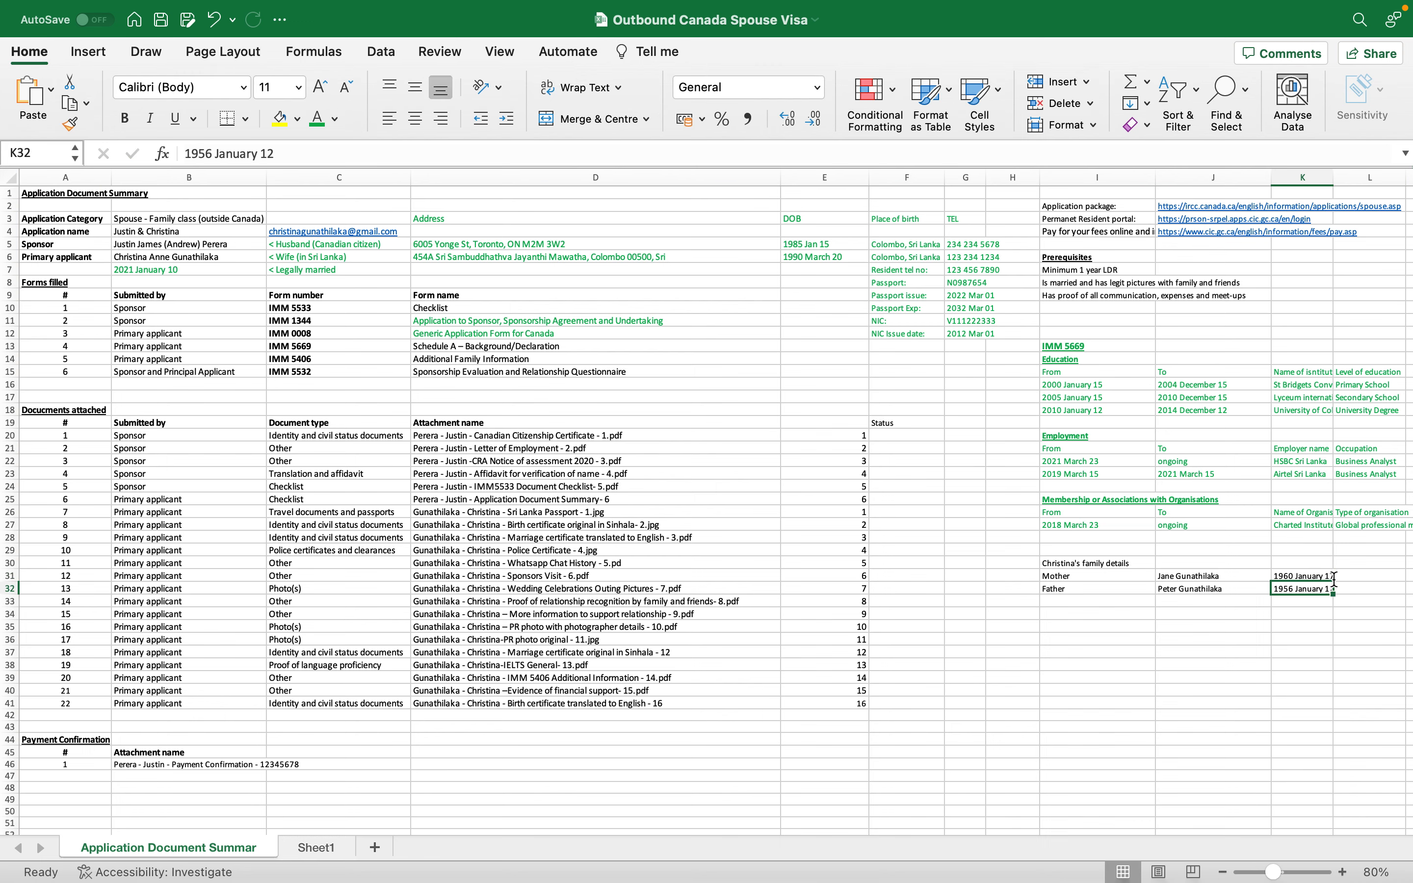
pyautogui.press('super+Tab')
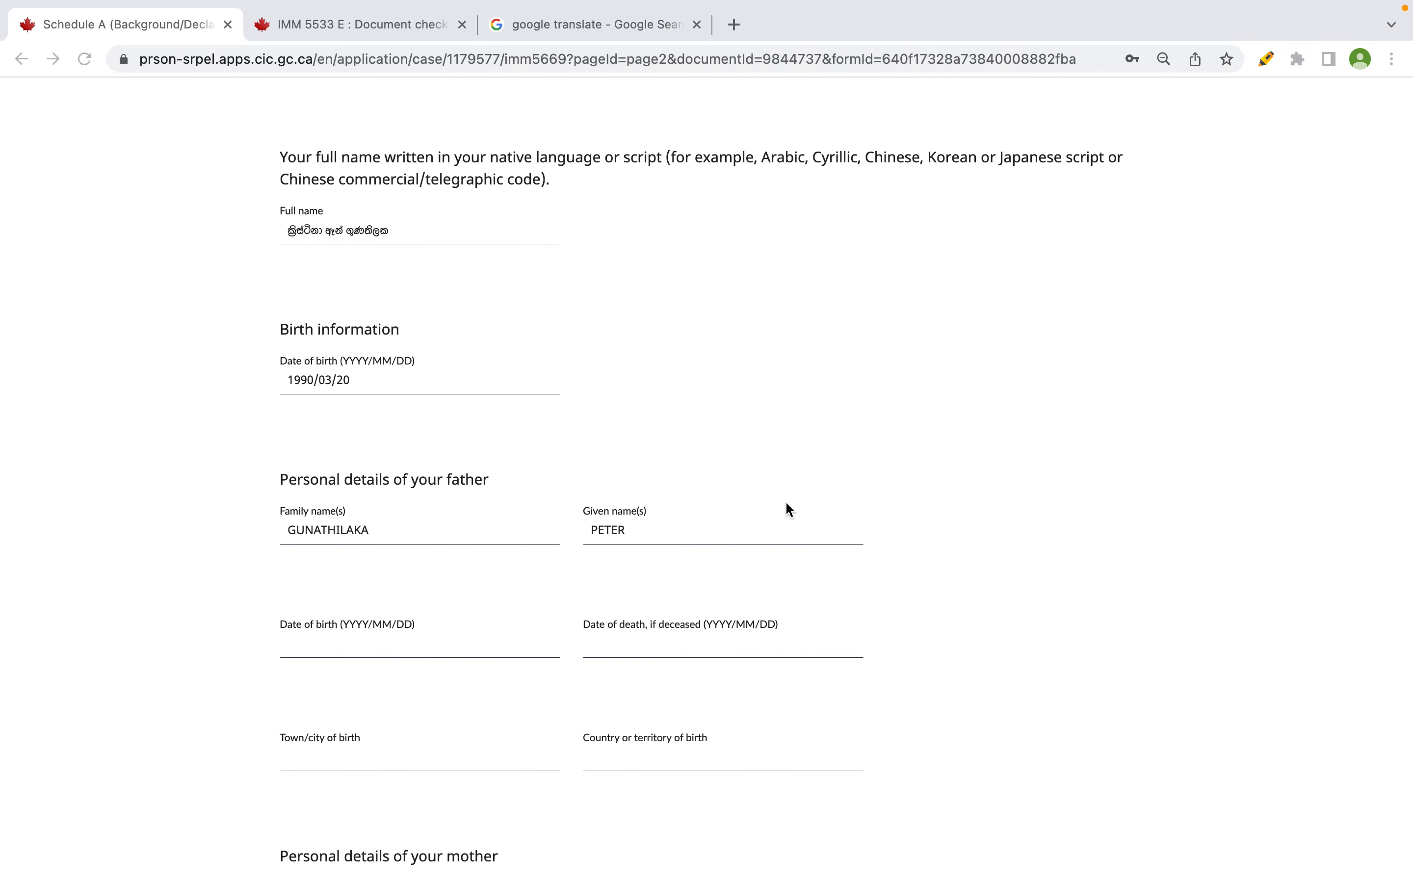
# - Enter the father's birth year as 1956, checking it against the spreadsheet
pyautogui.write('196')
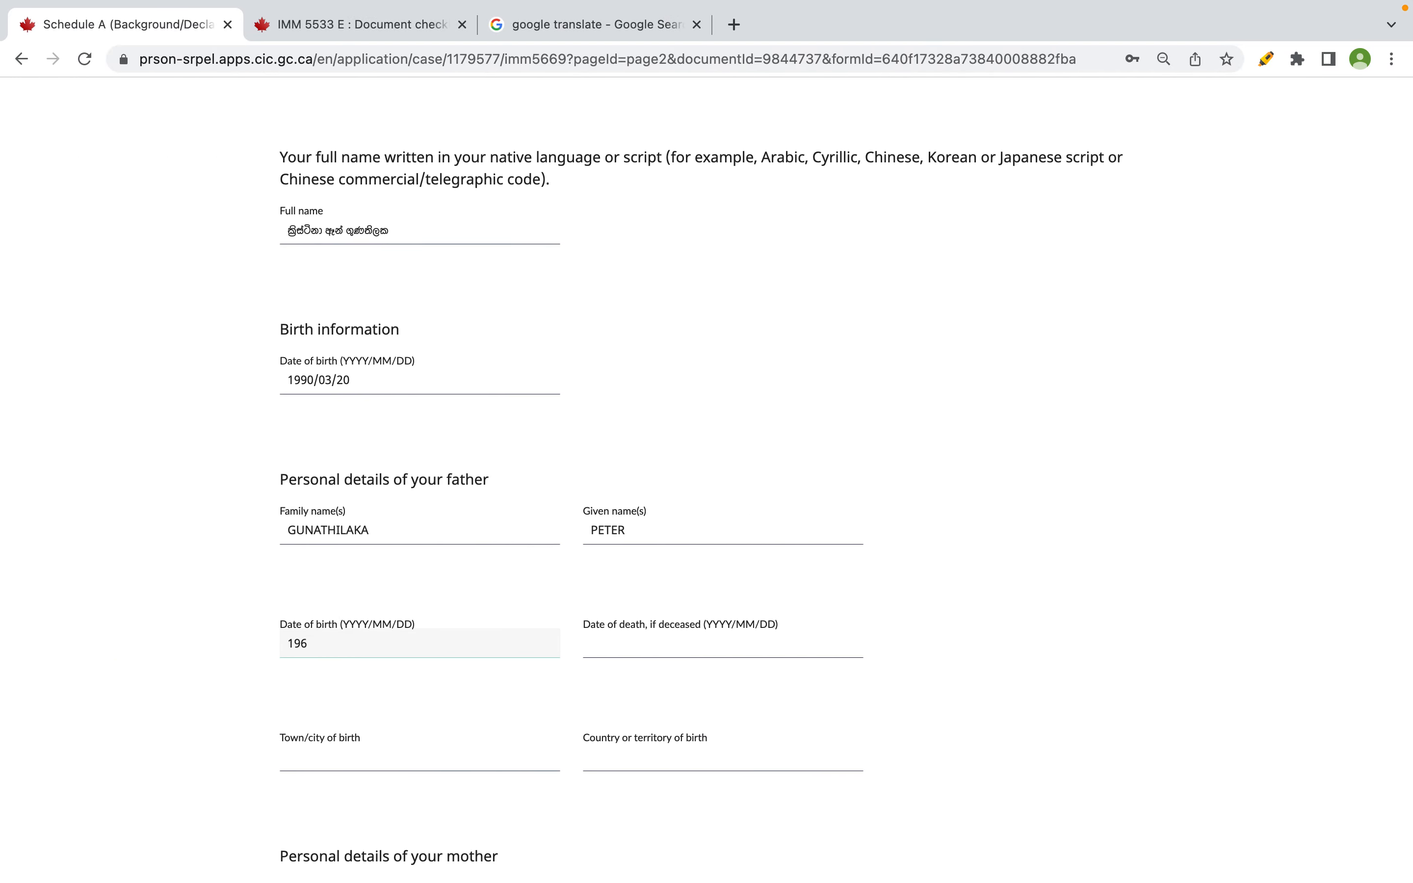
pyautogui.press('super+Tab')
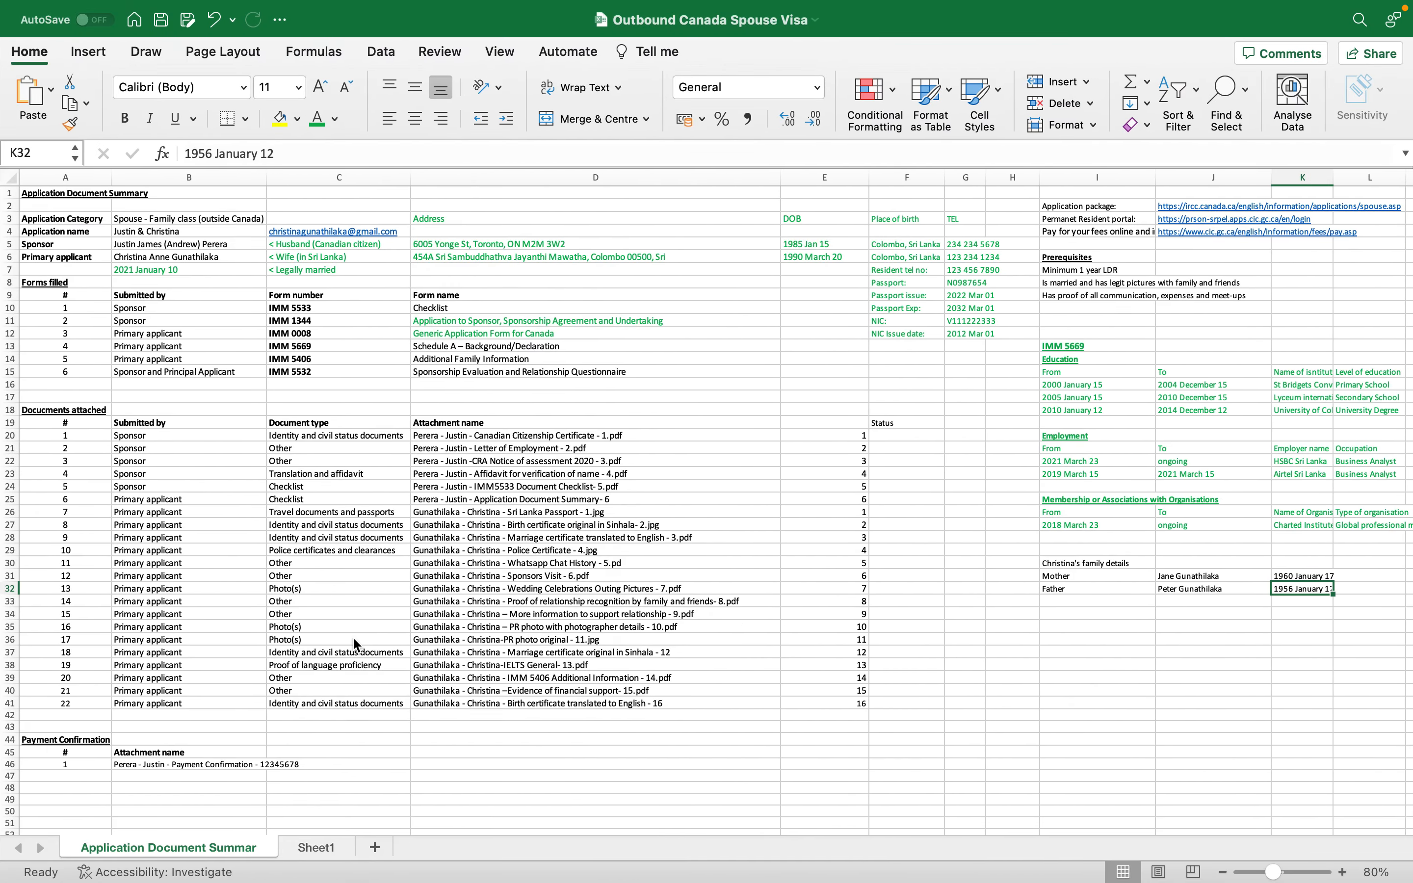
pyautogui.press('super+Tab')
pyautogui.press('BackSpace')
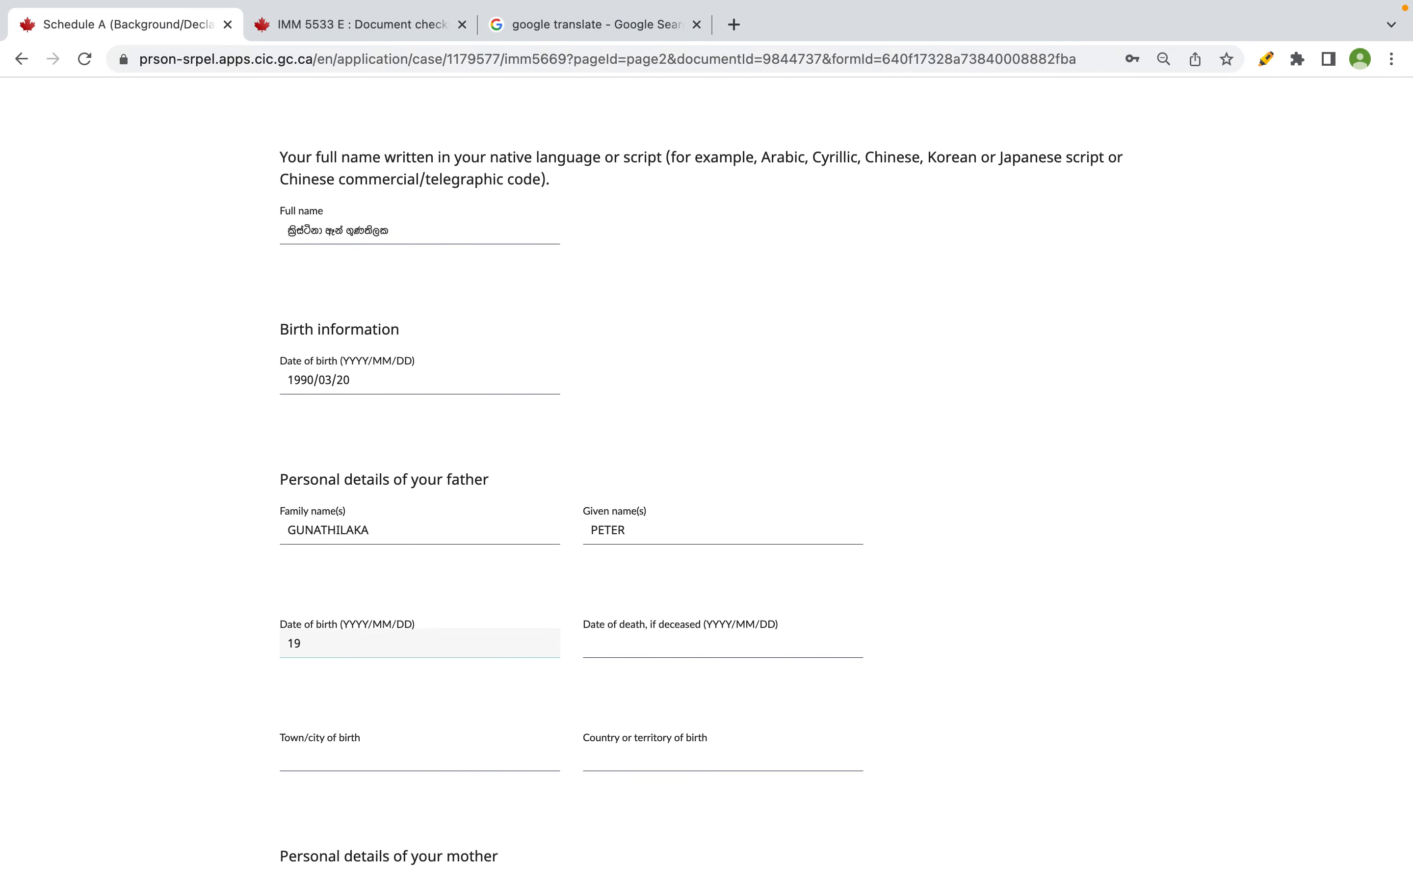
pyautogui.write('56')
pyautogui.press('super+Tab')
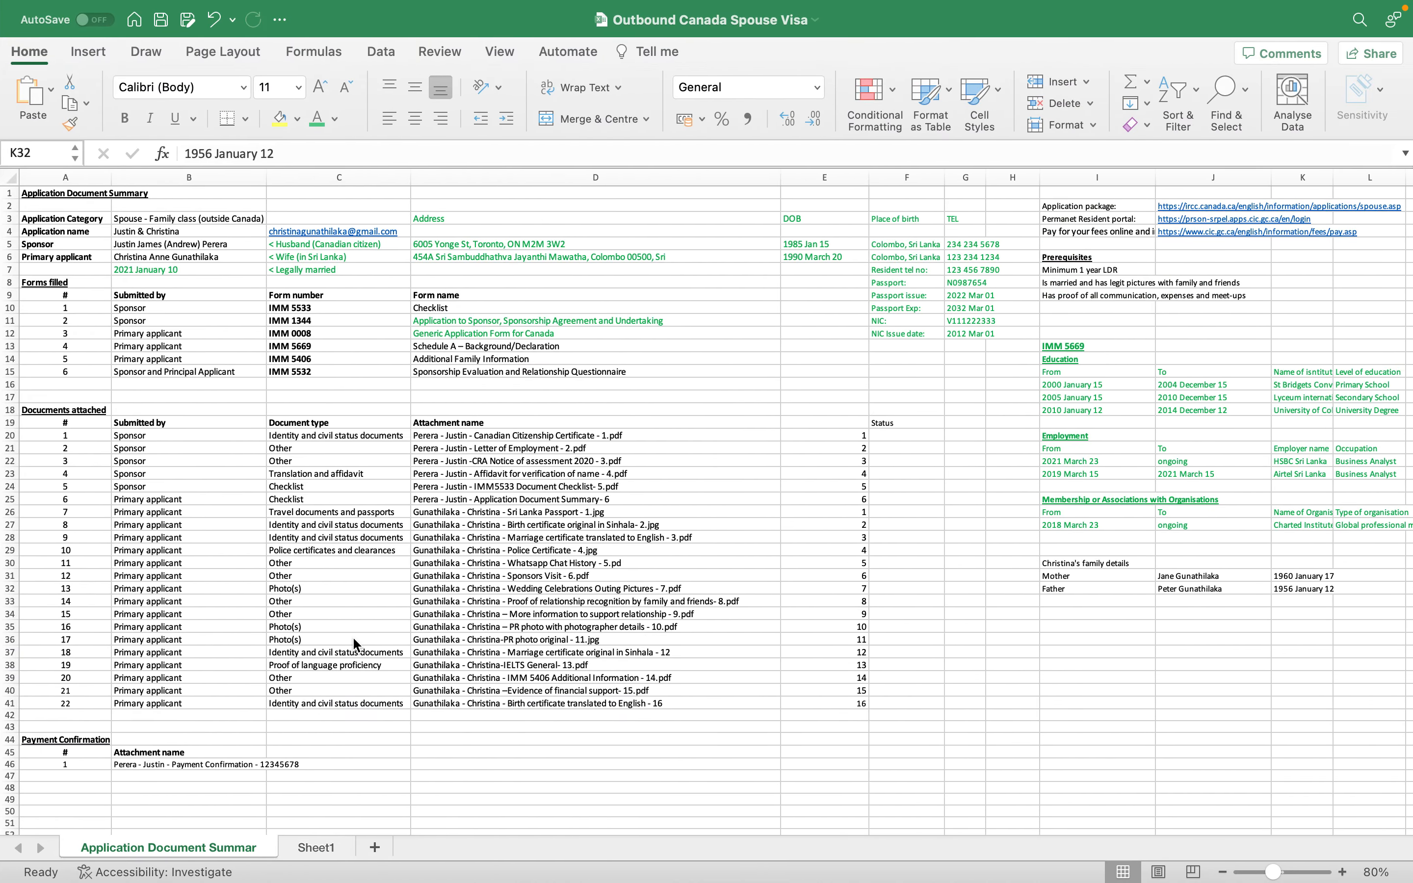
pyautogui.press('super+Tab')
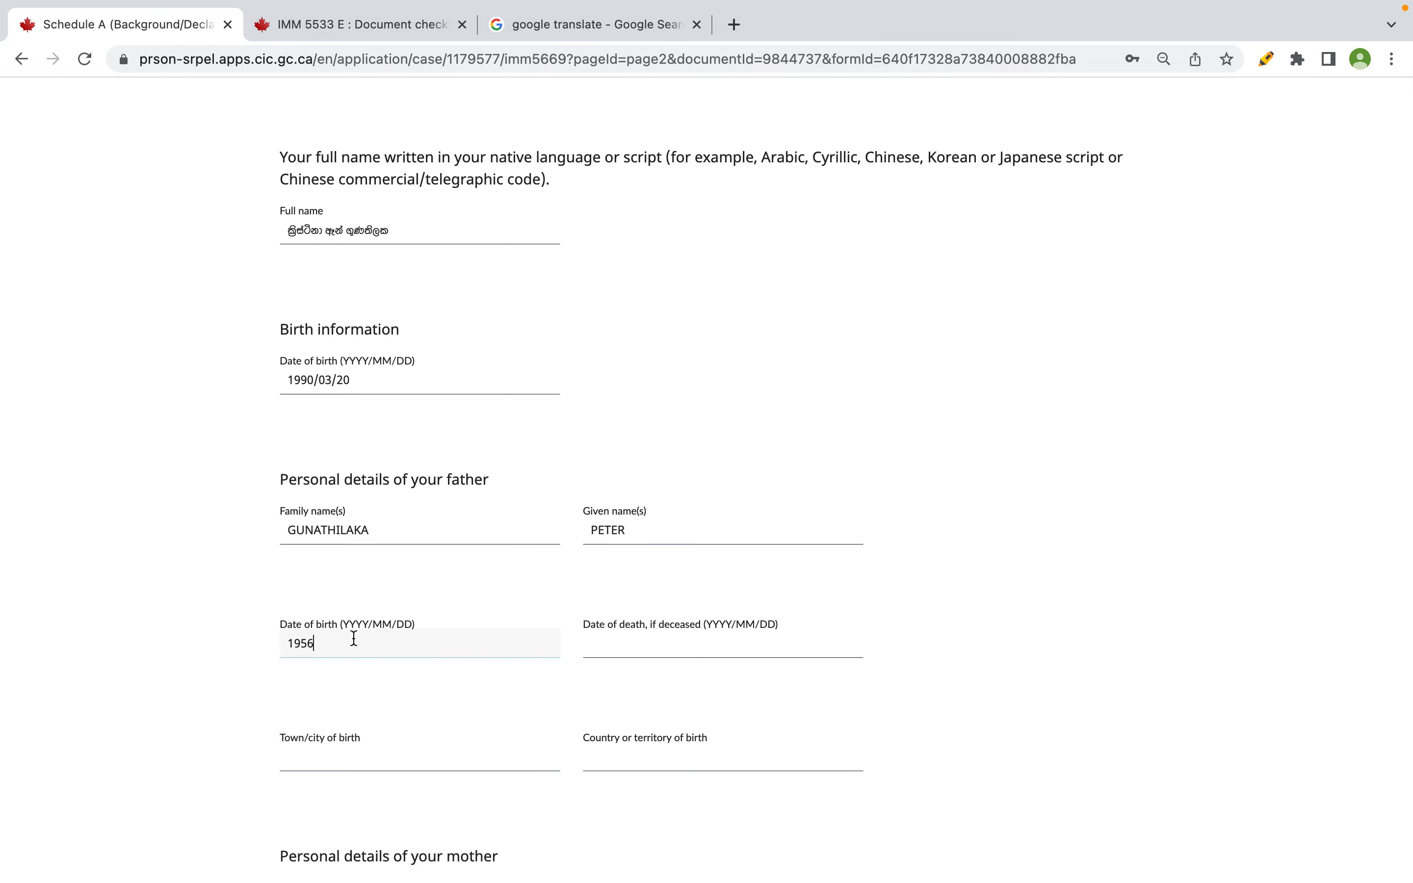
pyautogui.write('/01')
pyautogui.press('super+Tab')
pyautogui.press('super+Tab')
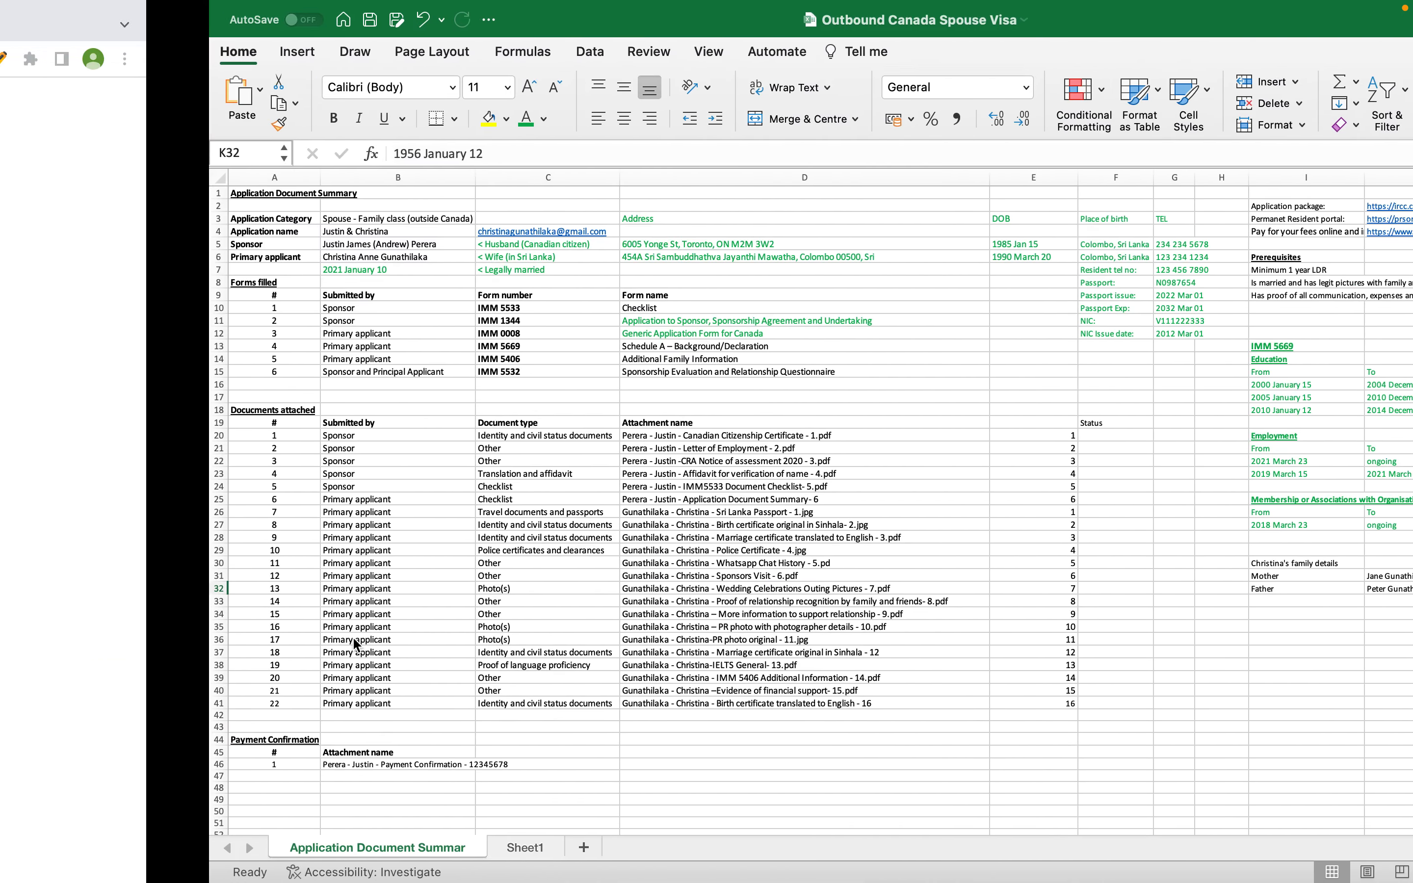
pyautogui.press('super+Tab')
pyautogui.write('12/12')
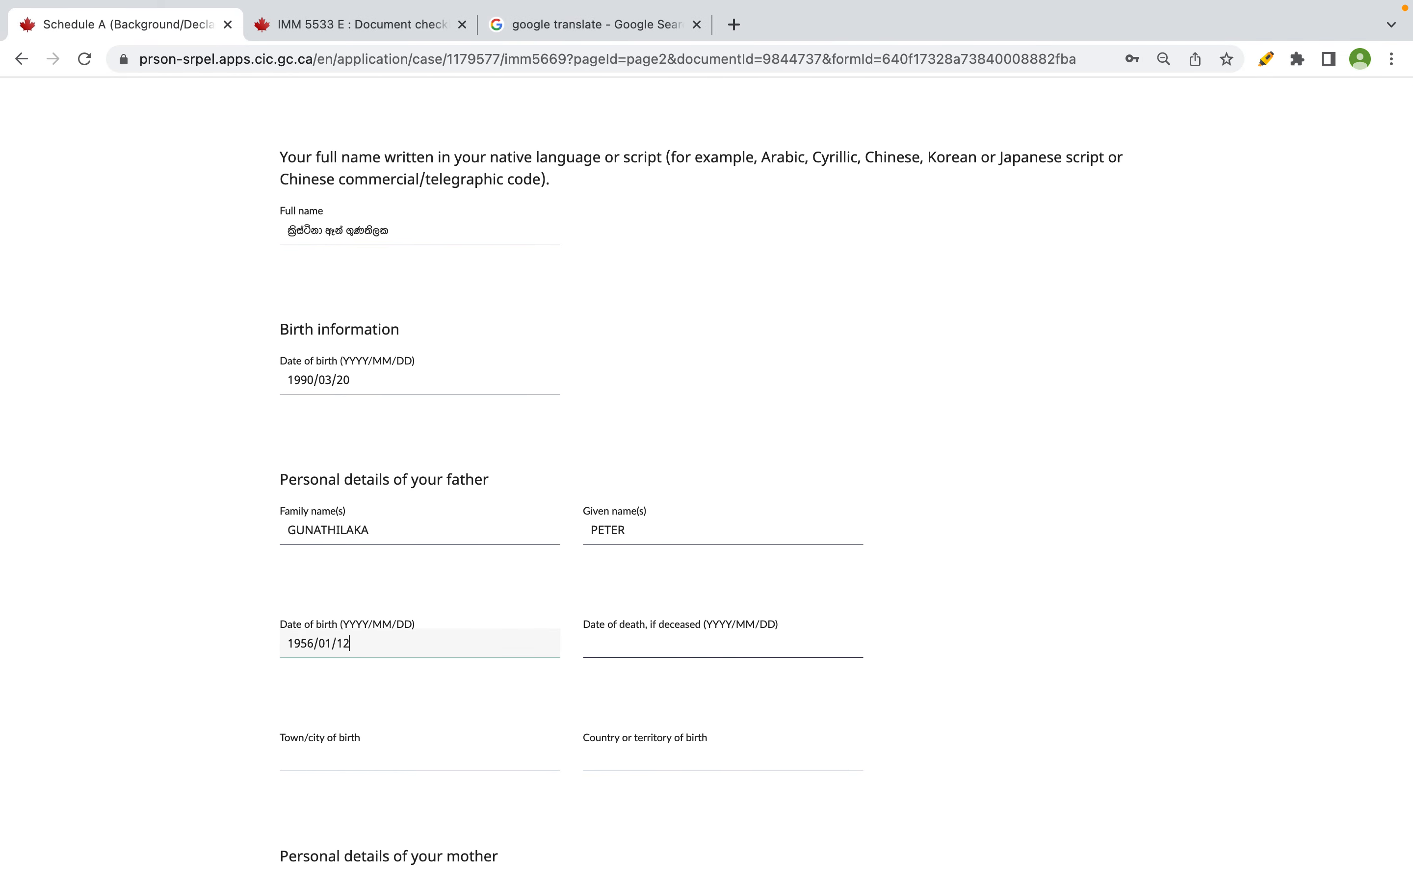
pyautogui.click(671, 638)
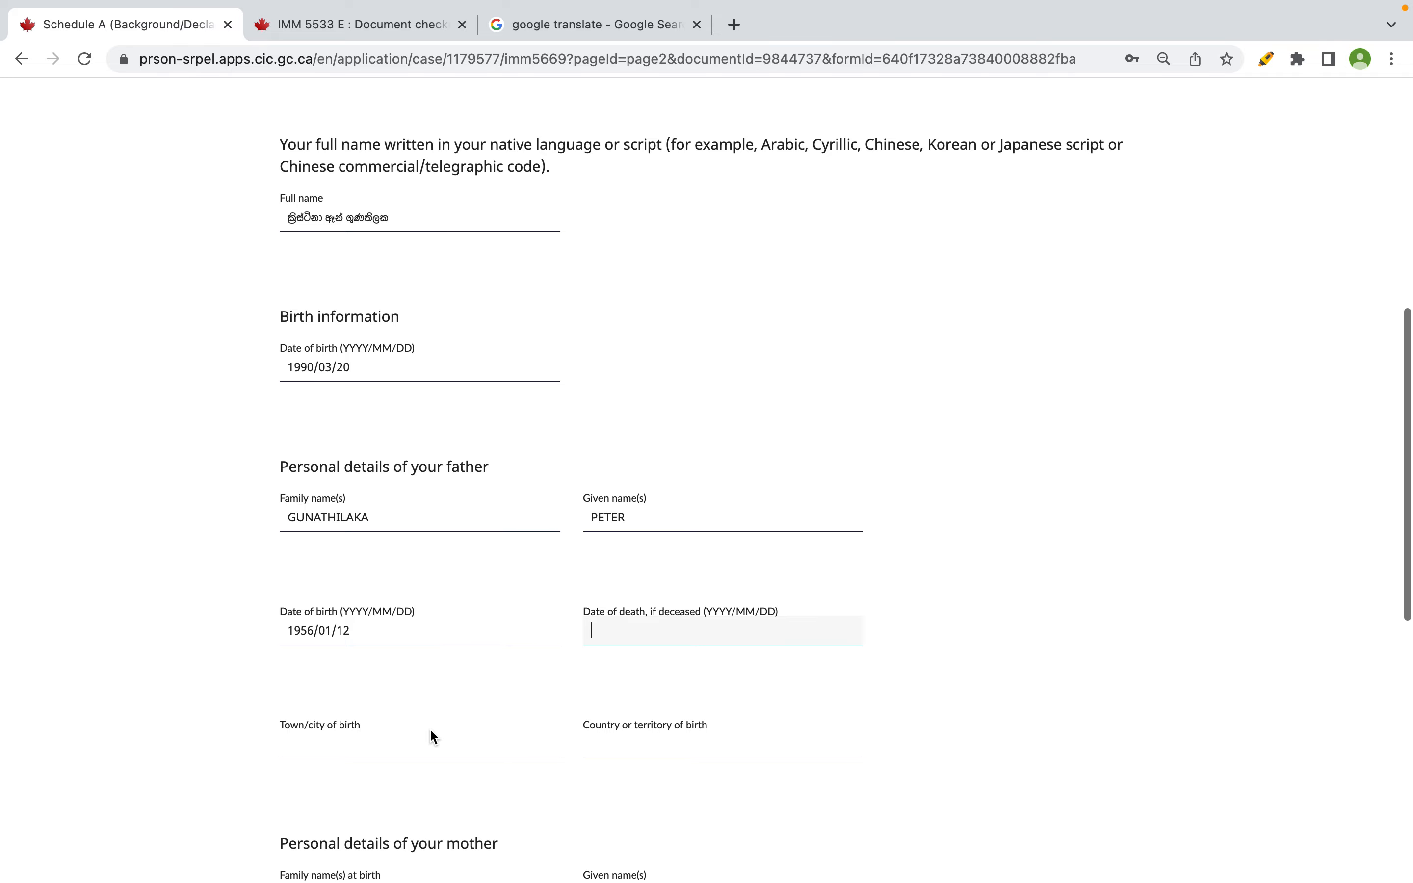
pyautogui.scroll(-2, 429, 727)
pyautogui.click(404, 682)
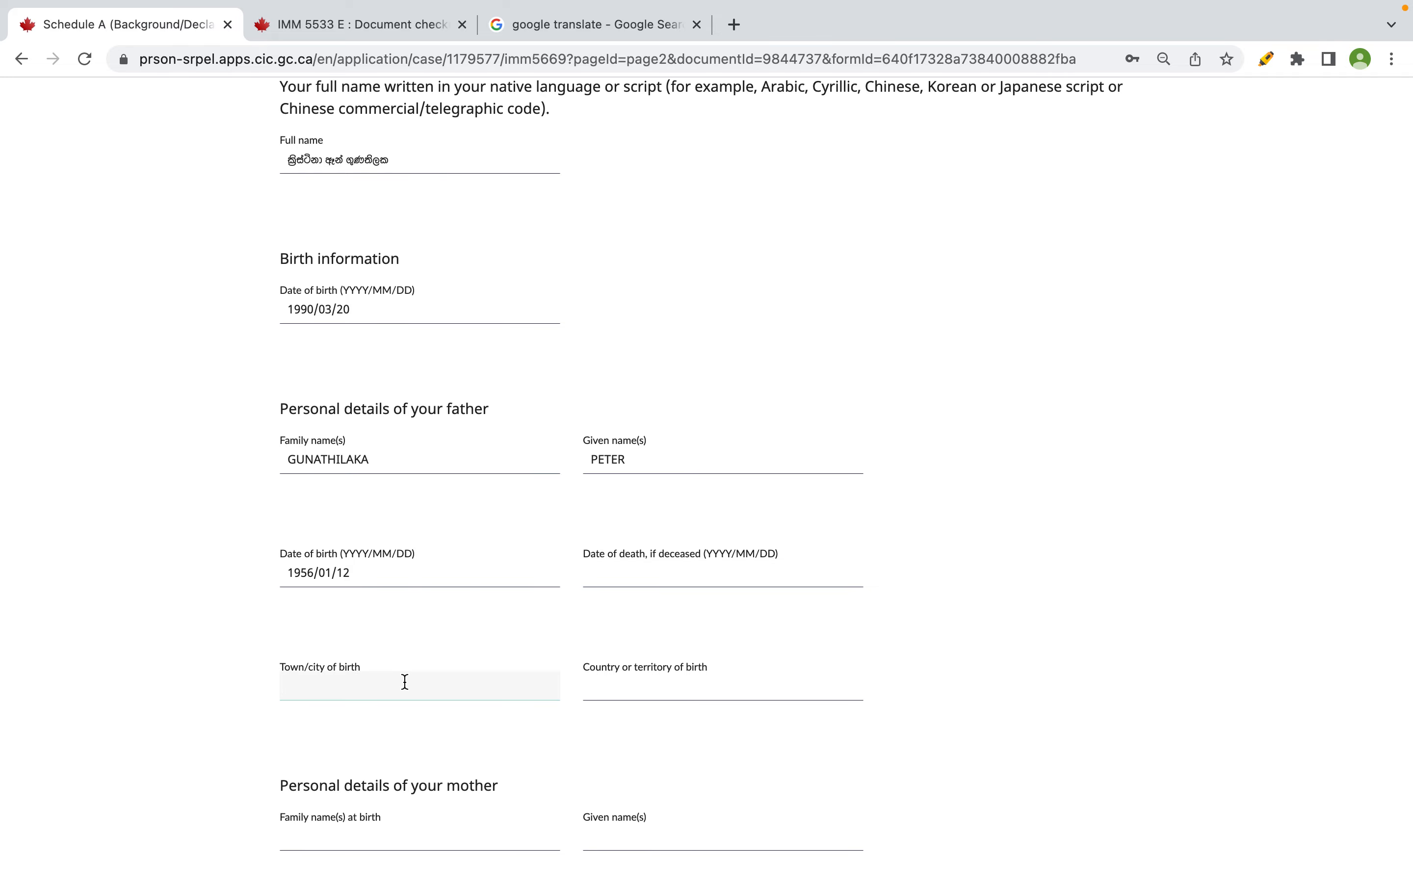
pyautogui.press('super+Tab')
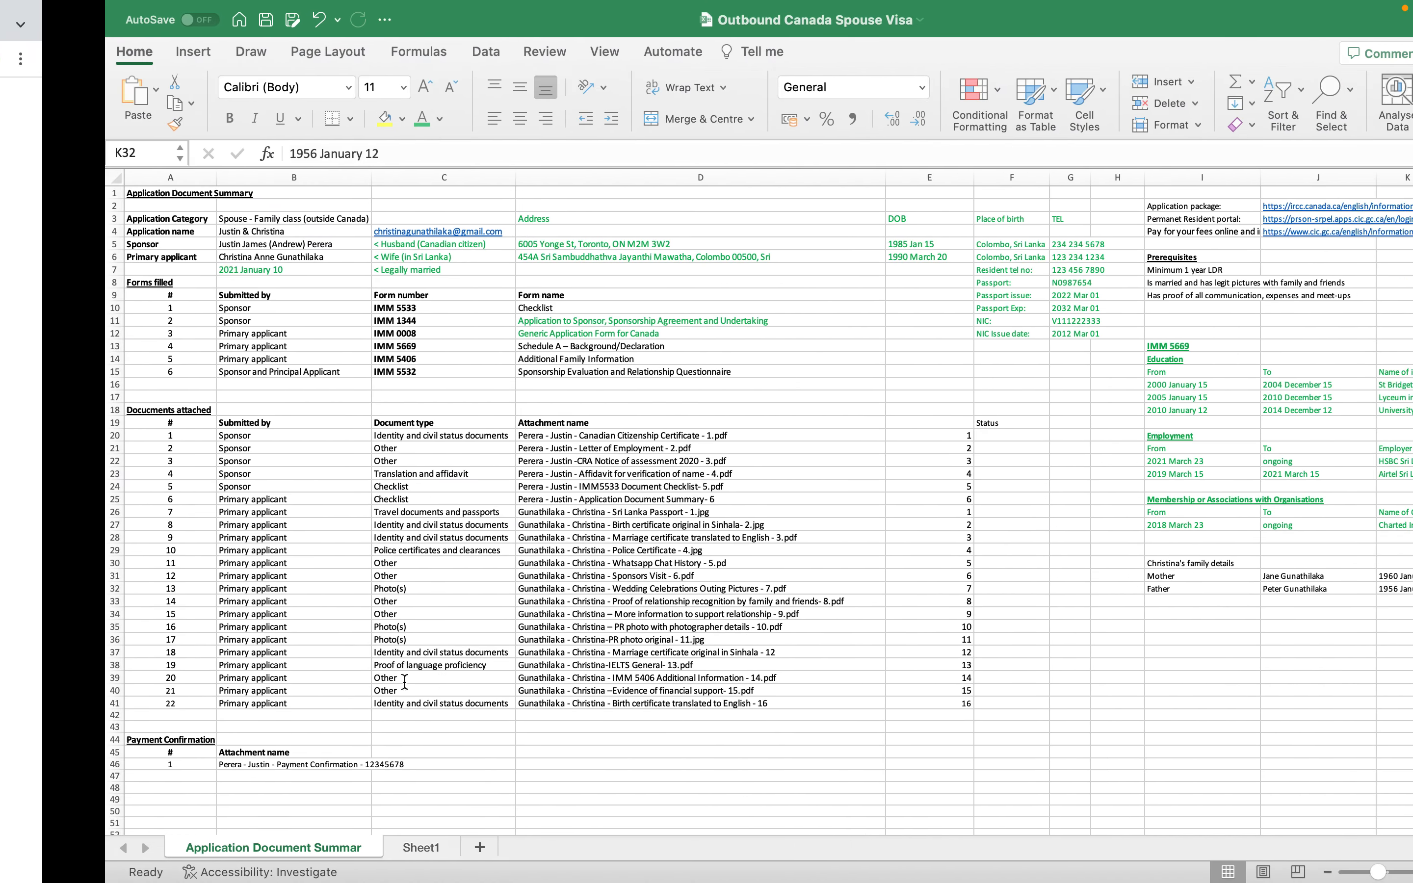
# - Type the heading 'Birth date' into Excel cell K30 above the parents' birth dates
pyautogui.hscroll(3, 1197, 584)
pyautogui.click(1208, 550)
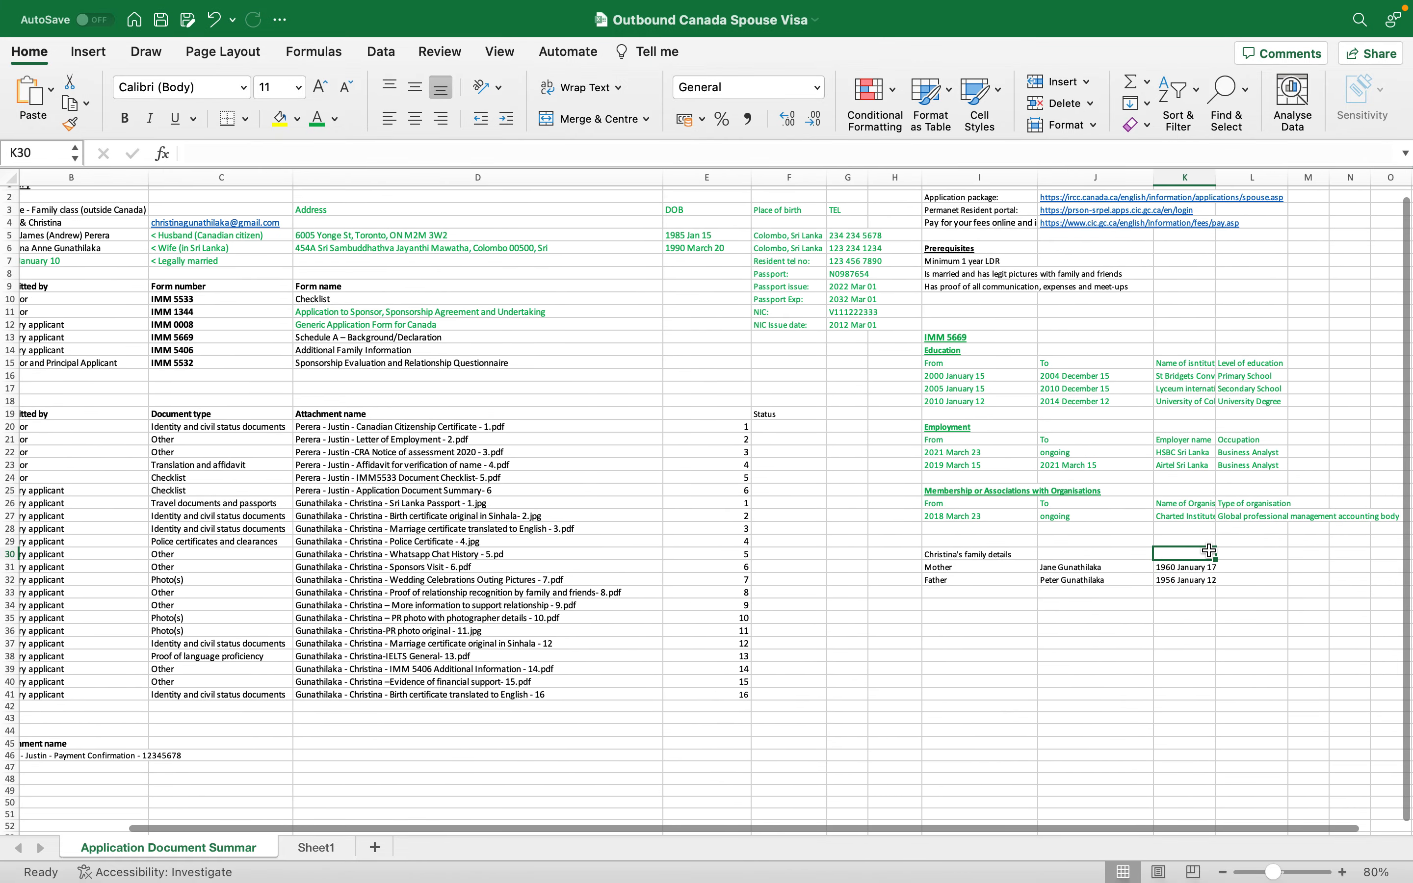
pyautogui.write('Birth date')
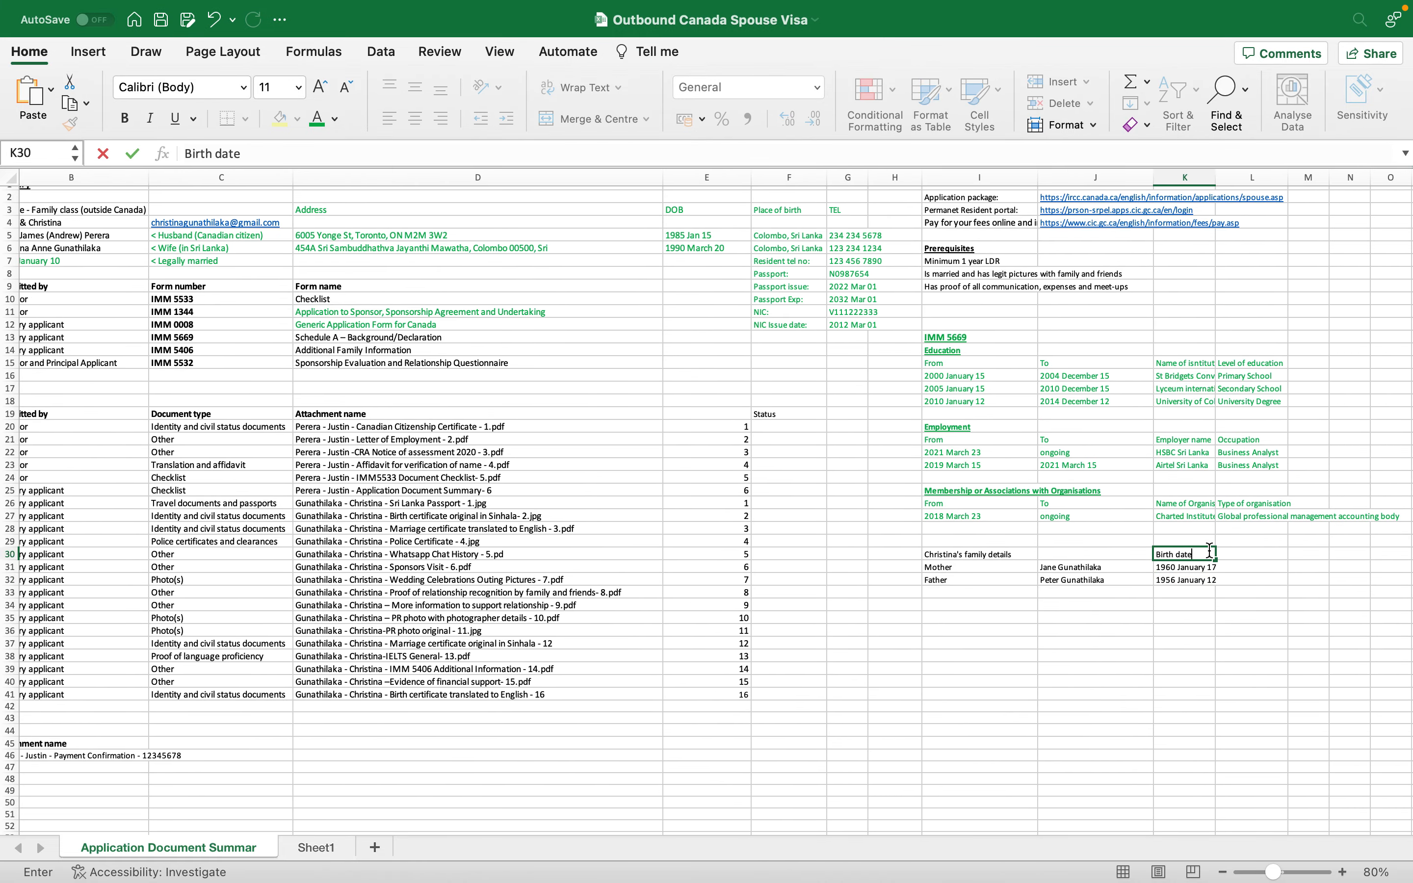
pyautogui.press('Tab')
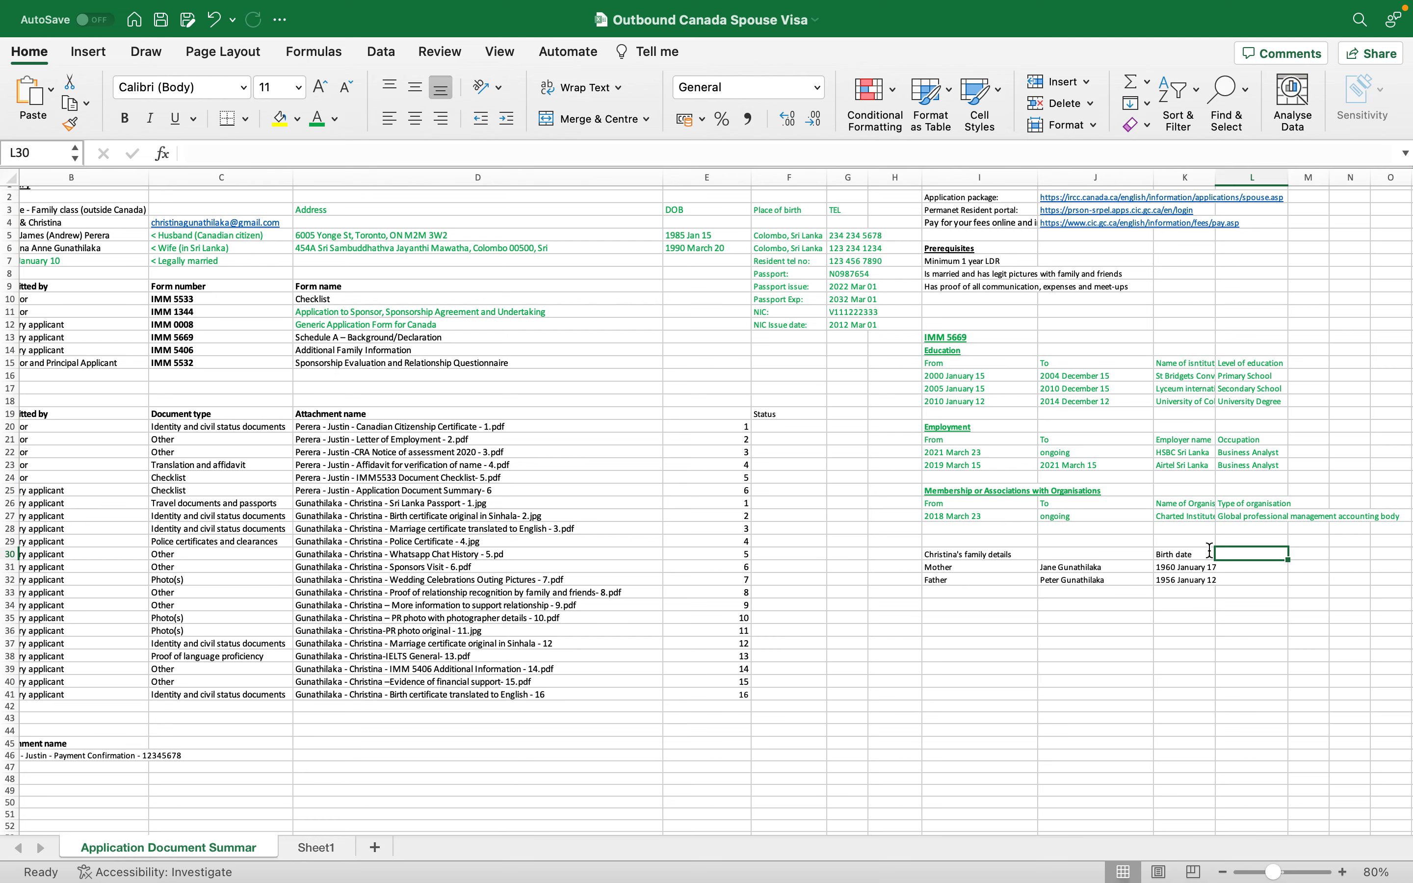
pyautogui.press('super+Tab')
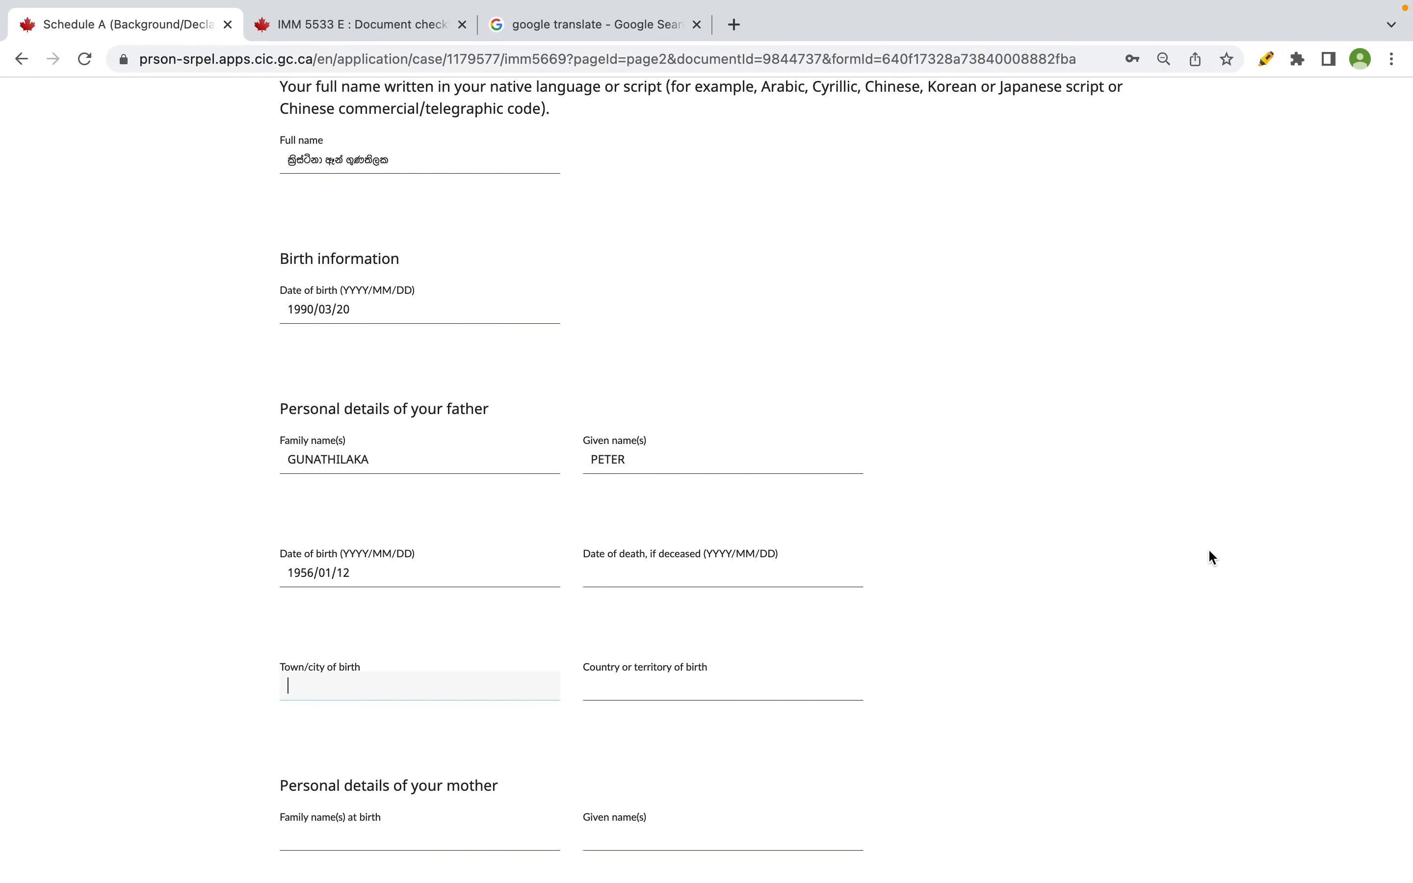
# - In Excel, add a 'Birth place' heading in L30 with 'Colombo, Sri Lanka' in L31, and copy it
pyautogui.press('super+Tab')
pyautogui.write('Birth place')
pyautogui.press('Return')
pyautogui.press('Right')
pyautogui.write('Colombo , Sri Lan')
pyautogui.press('BackSpace')
pyautogui.press('BackSpace')
pyautogui.press('BackSpace')
pyautogui.write('Lanka')
pyautogui.press('Return')
pyautogui.press('Up')
pyautogui.press('Up')
pyautogui.press('Right')
pyautogui.press('Down')
pyautogui.hotkey('ctrl', 'c')
# - Enter the father's town of birth as COLOMBO and country of birth as SRI LANKA
pyautogui.press('super+Tab')
pyautogui.click(408, 673)
pyautogui.write('colo')
pyautogui.press('BackSpace')
pyautogui.press('BackSpace')
pyautogui.press('BackSpace')
pyautogui.write('COLOMBO')
pyautogui.click(722, 686)
pyautogui.write('SRI ')
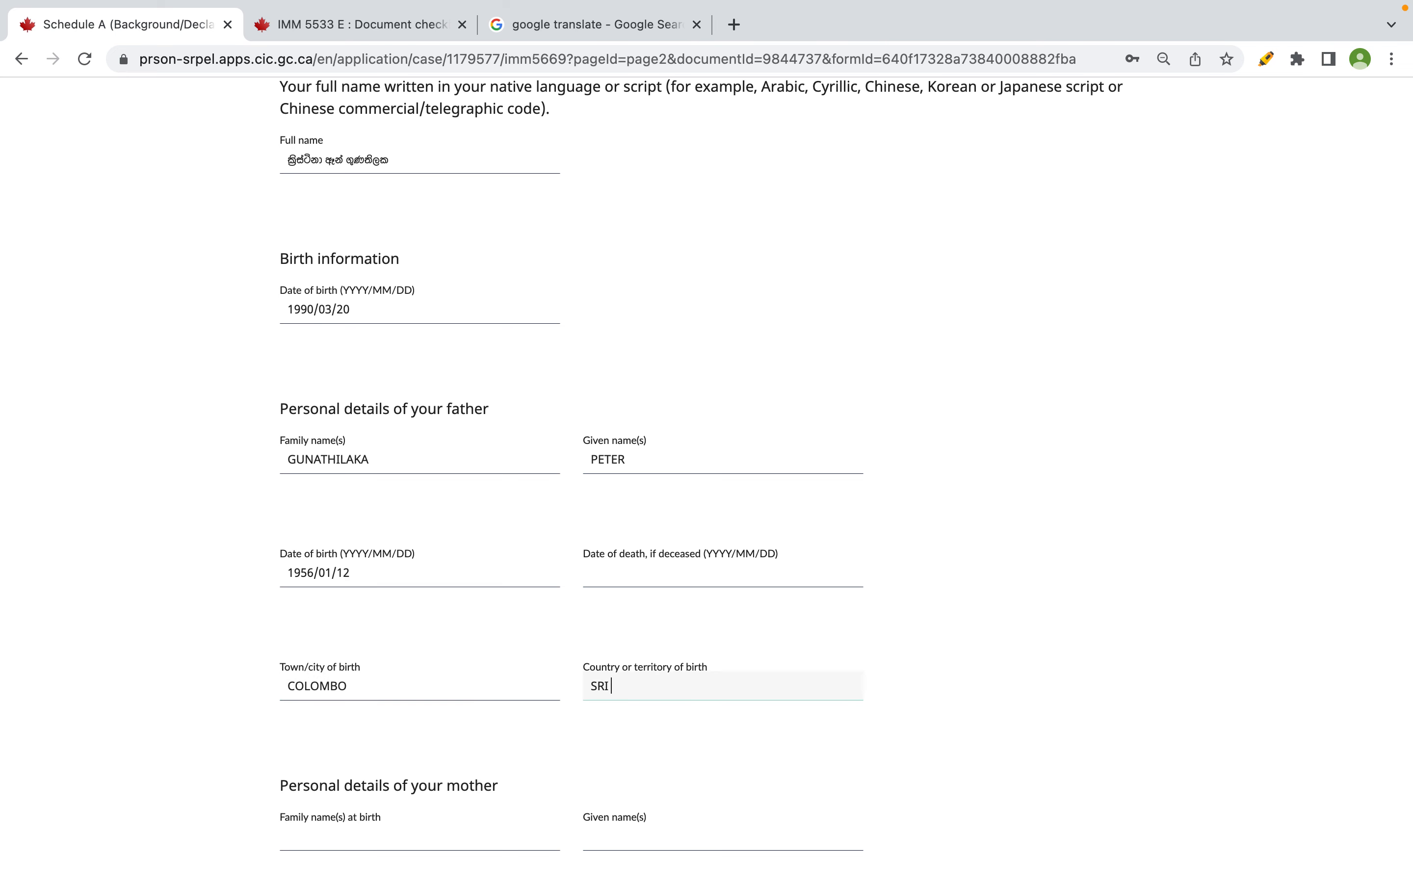
pyautogui.write('LANLAKA')
pyautogui.scroll(-4, 224, 637)
# - Look up the mother's name in spreadsheet cell J31 for her family name at birth
pyautogui.click(317, 600)
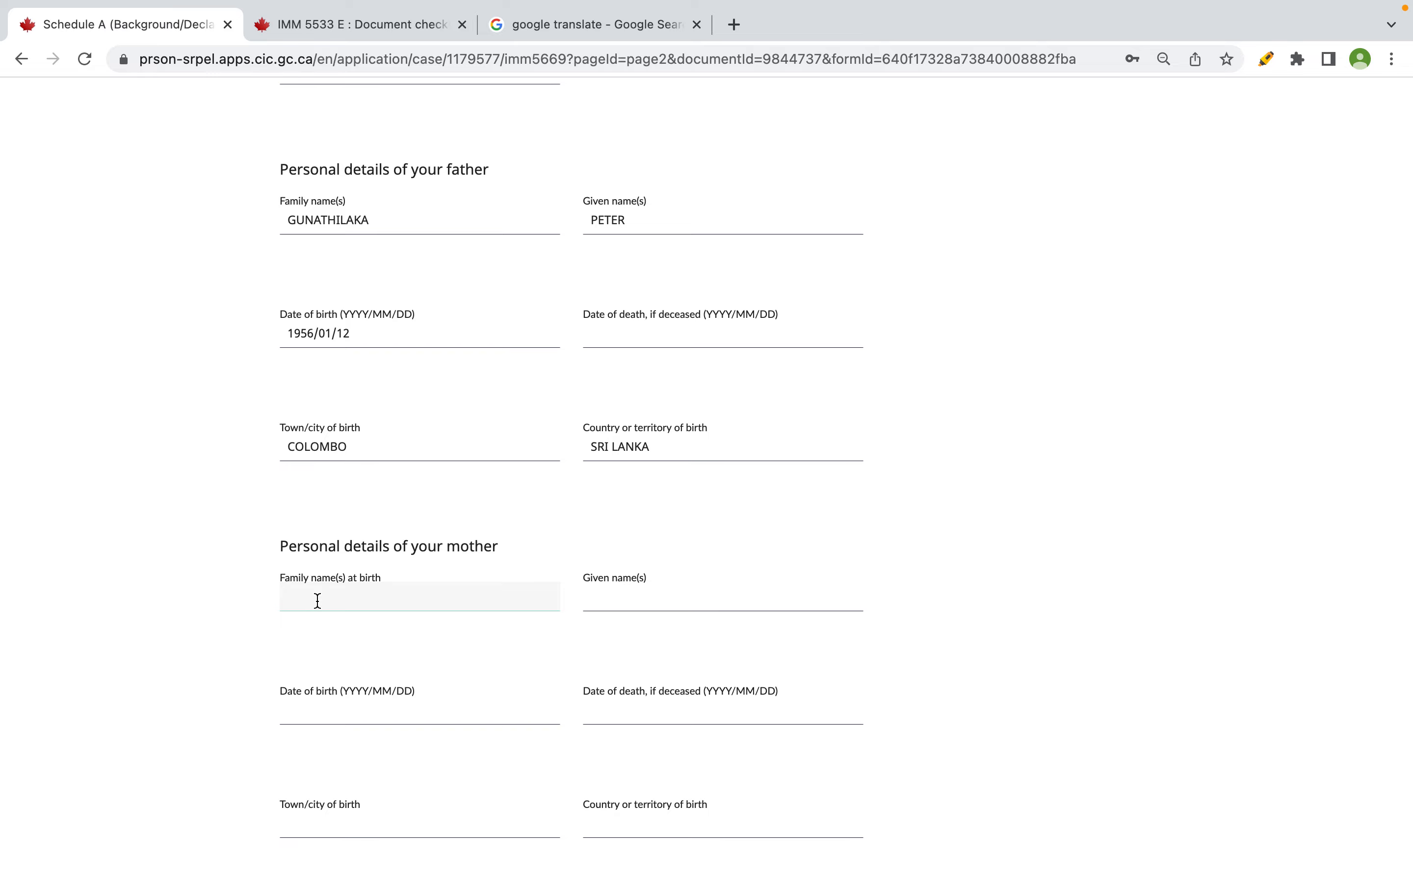
pyautogui.press('super+Tab')
pyautogui.click(1060, 571)
pyautogui.press('super+Tab')
pyautogui.moveTo(291, 578); pyautogui.dragTo(369, 579)
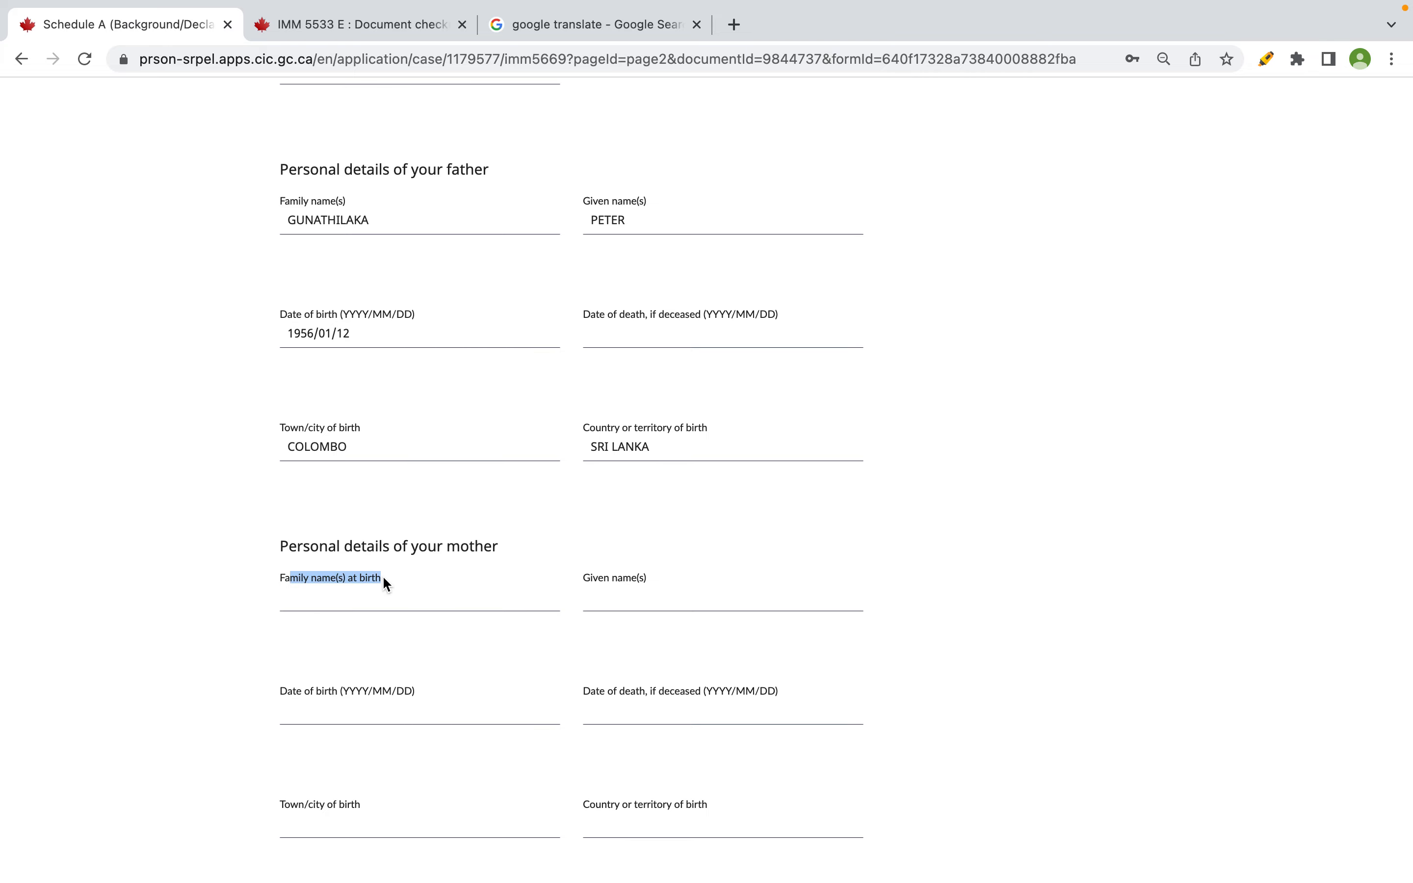
# - Replace the married surname in cell J31 with the mother's birth surname
pyautogui.press('super+Tab')
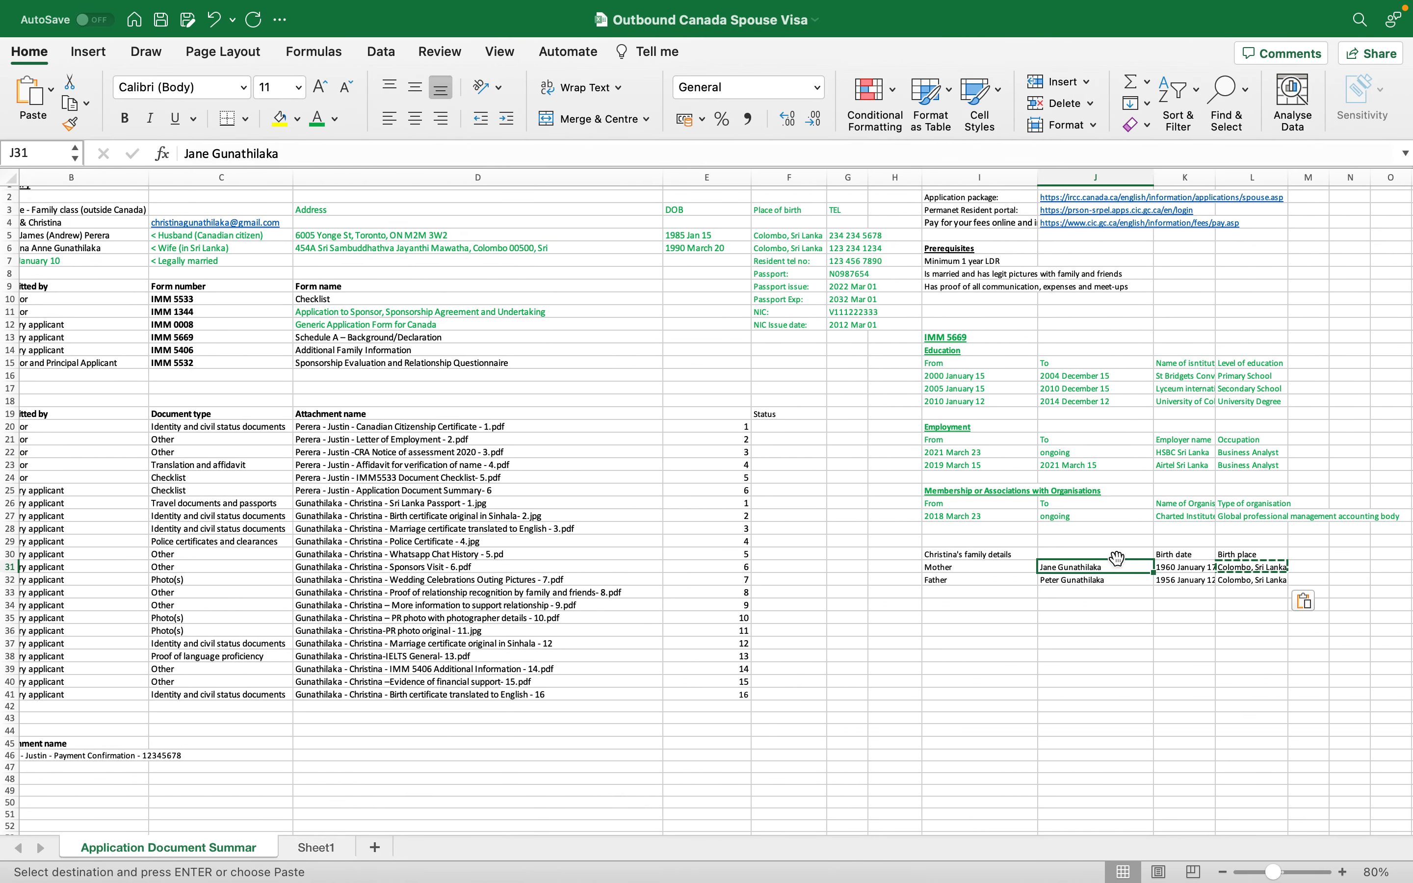
pyautogui.moveTo(1116, 559); pyautogui.dragTo(1115, 557)
pyautogui.press('super+z')
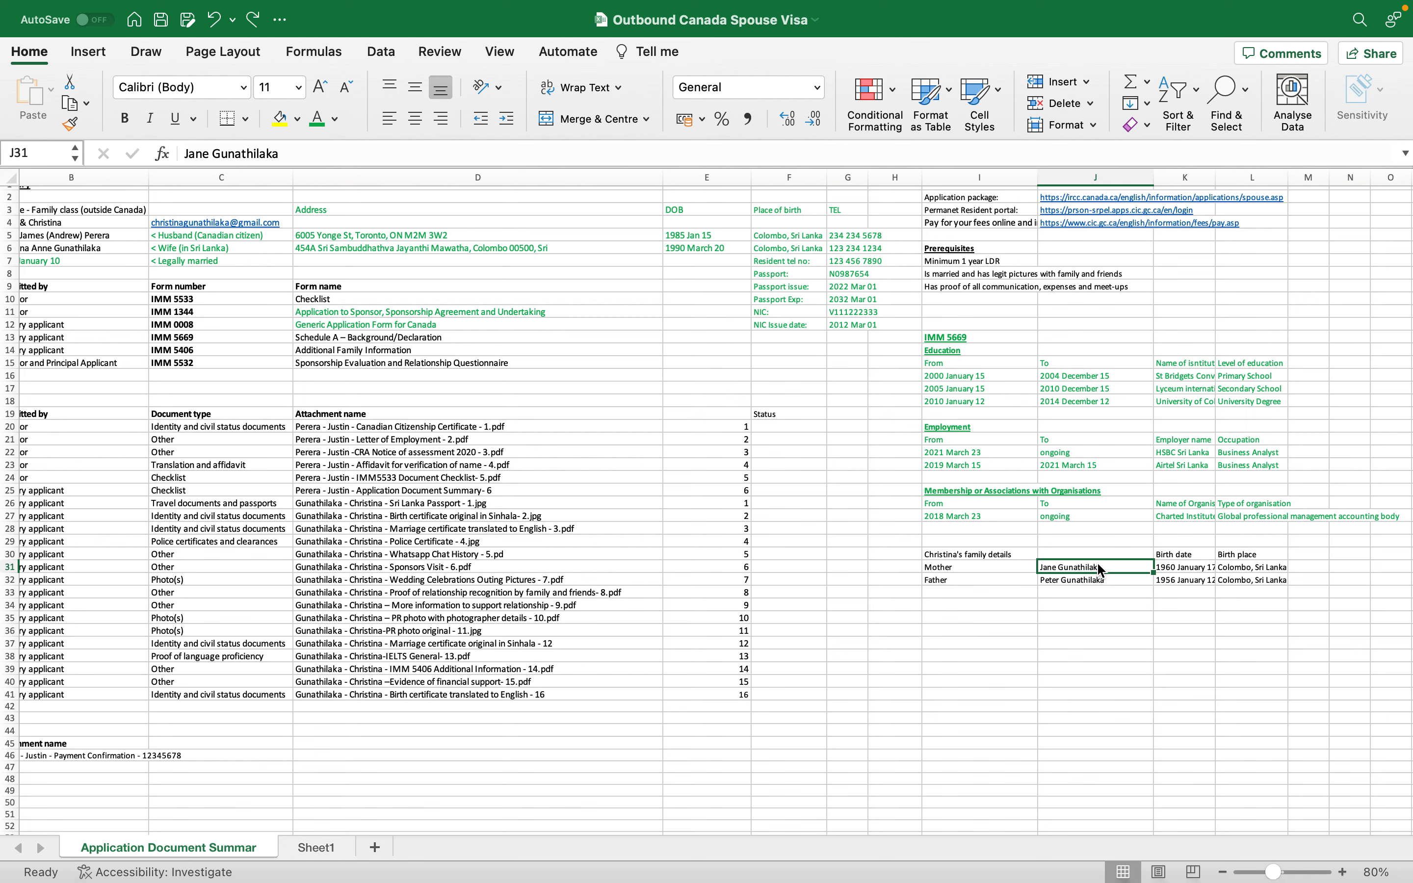
pyautogui.doubleClick(1098, 564)
pyautogui.doubleClick(1083, 564)
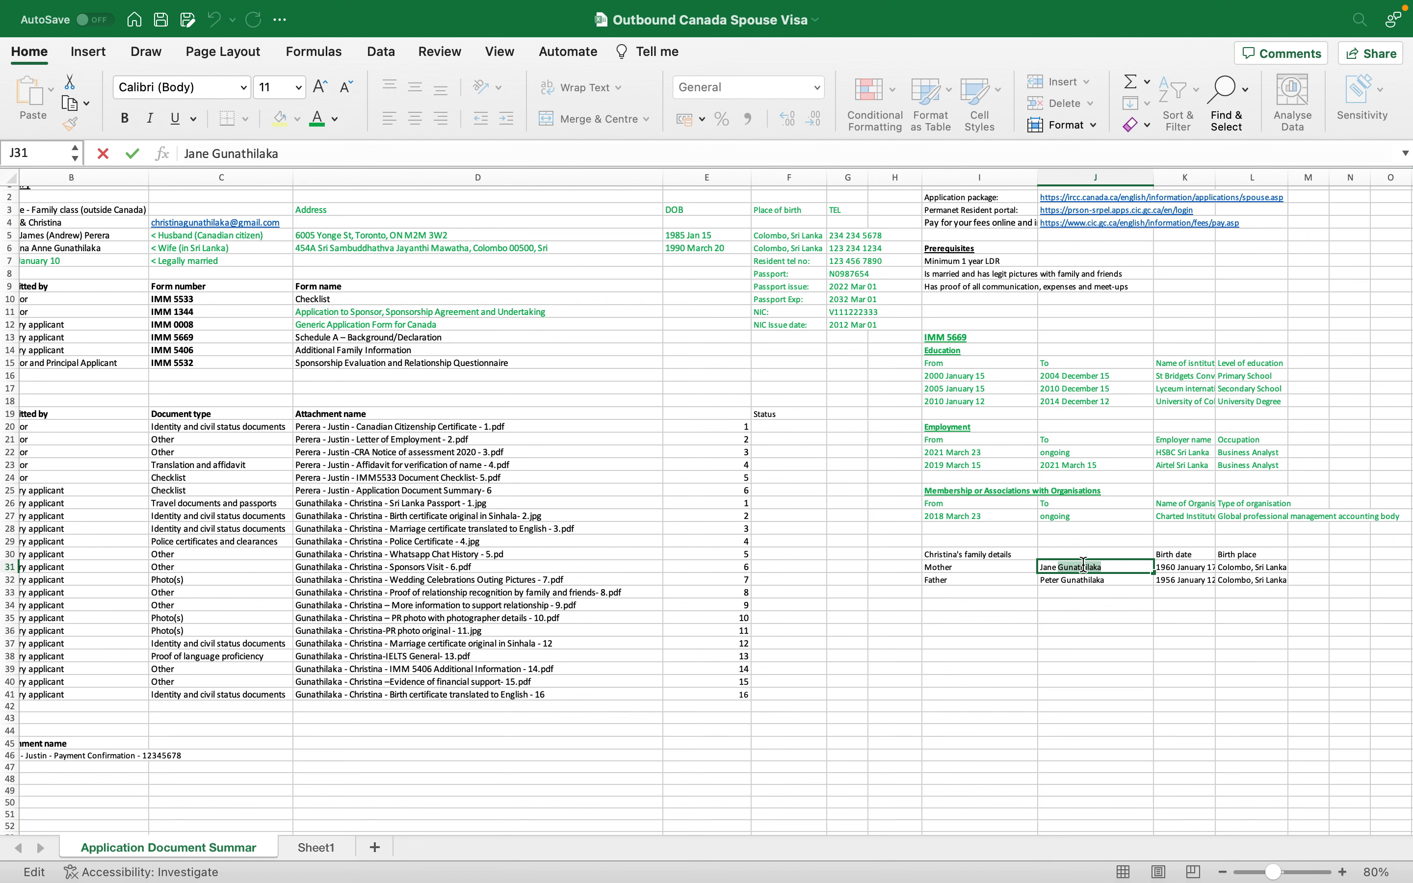
pyautogui.press('BackSpace')
pyautogui.press('BackSpace')
pyautogui.press('BackSpace')
pyautogui.press('Return')
# - Enter the mother's family name at birth and given name in capitals
pyautogui.press('super+Tab')
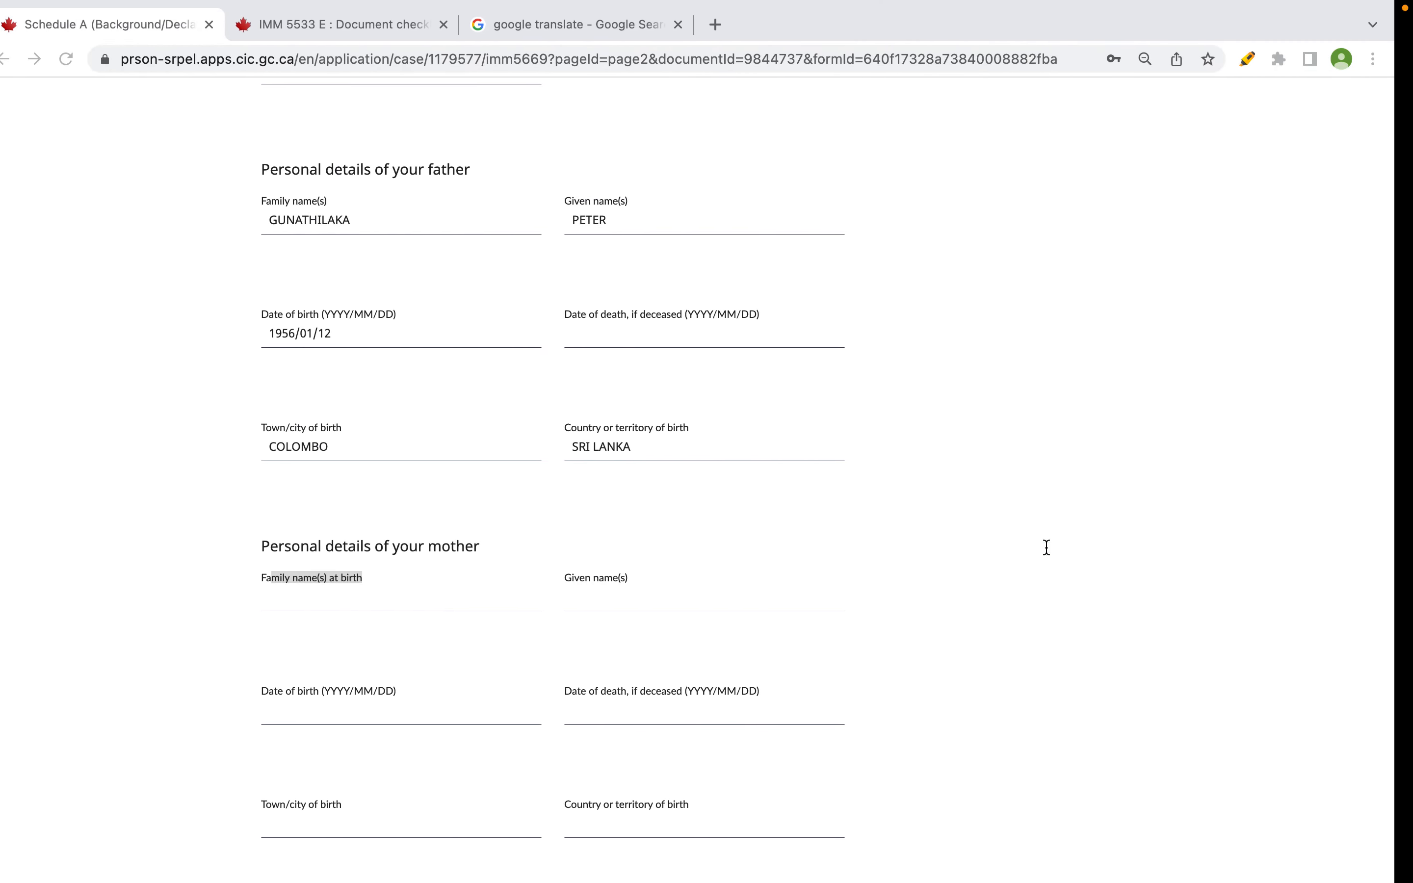
pyautogui.click(403, 599)
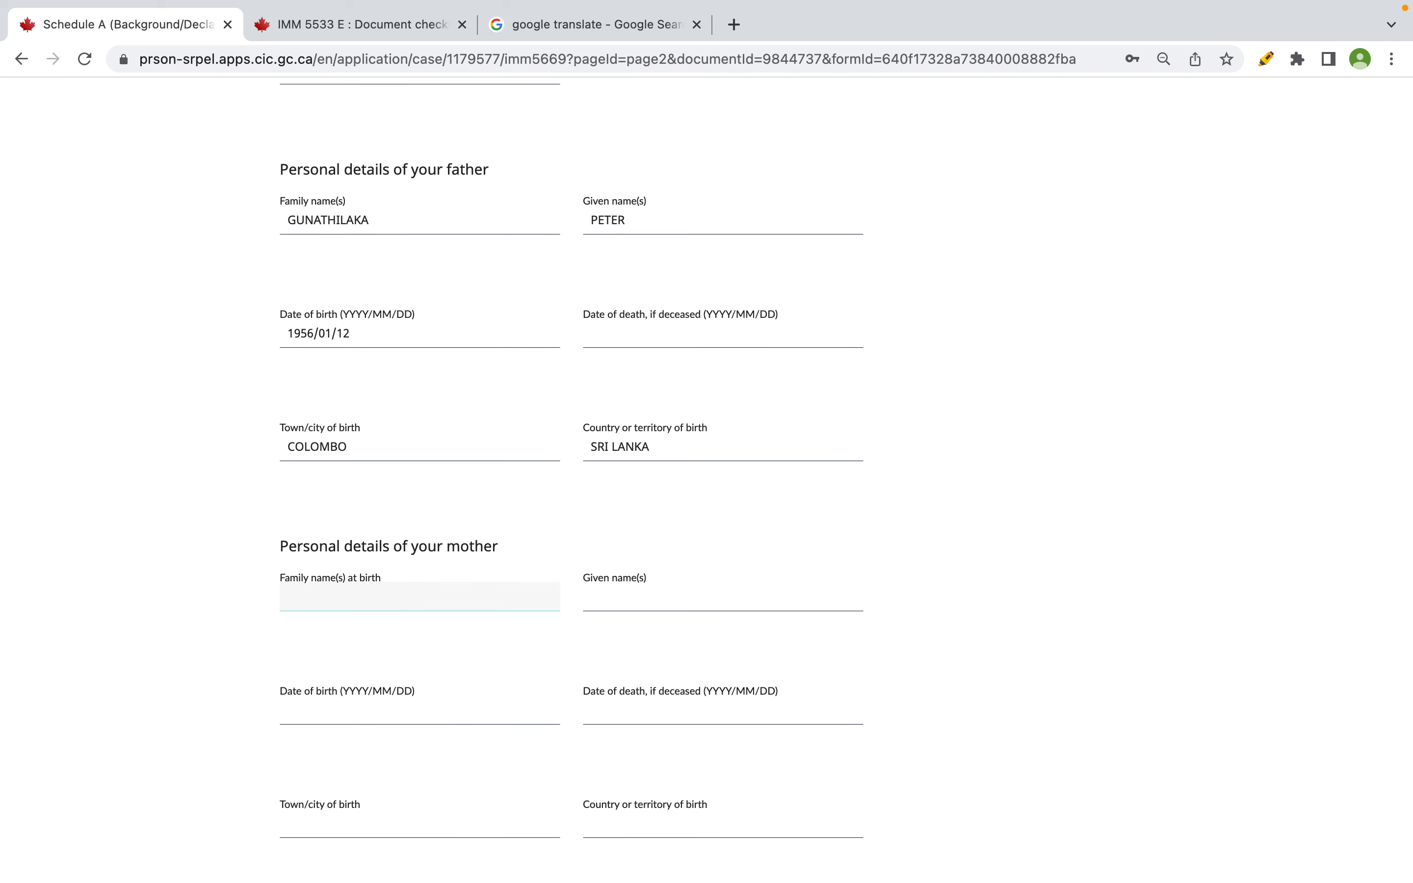
pyautogui.press('Tab')
# - Enter the mother's date of birth 1960/01/17, widening Excel column K to read it
pyautogui.scroll(-3, 845, 461)
pyautogui.click(303, 567)
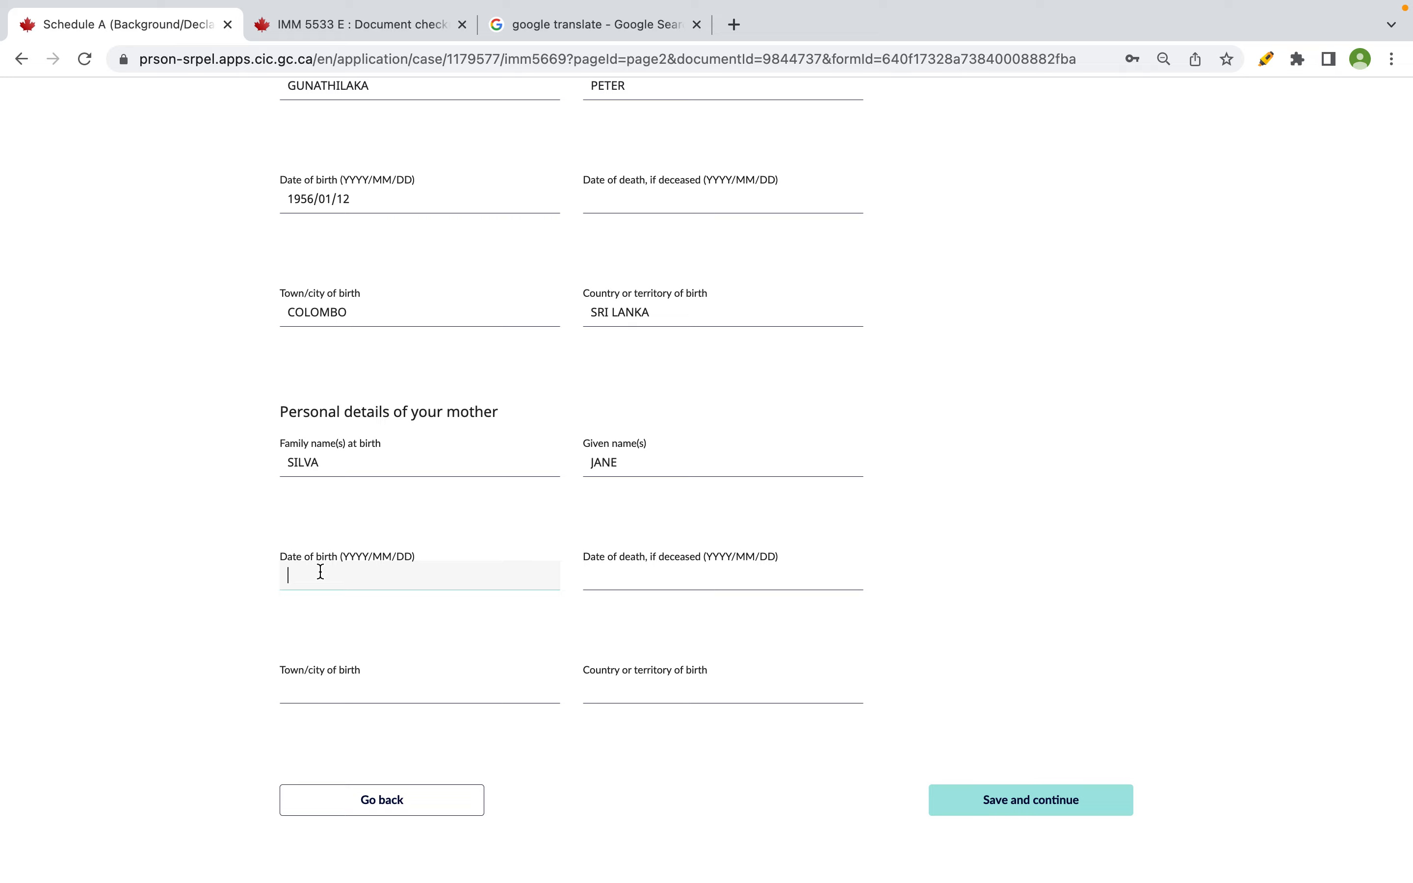
pyautogui.press('super+Tab')
pyautogui.click(1202, 570)
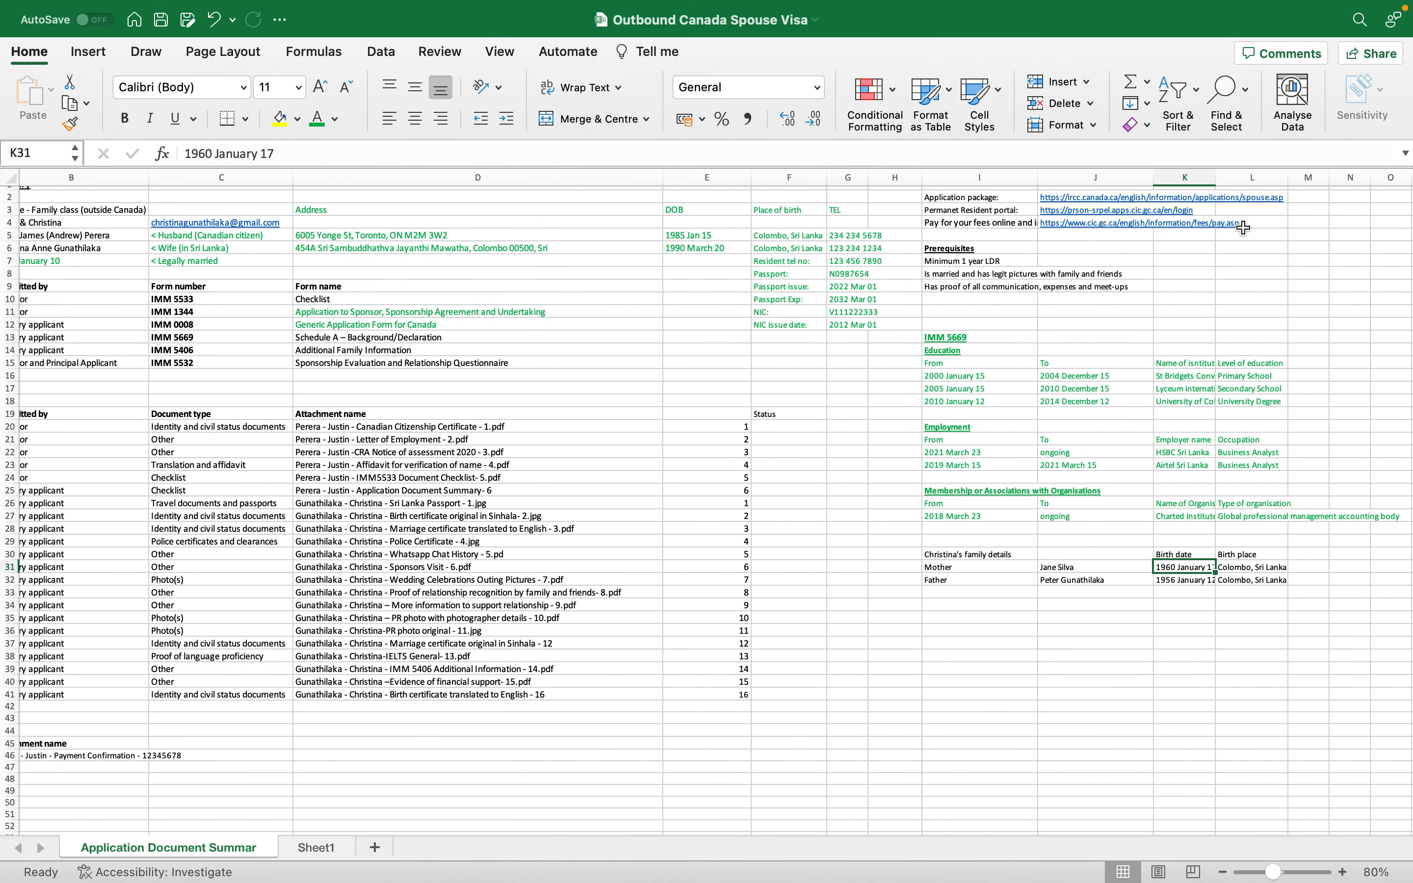
pyautogui.moveTo(1215, 177); pyautogui.dragTo(1233, 176)
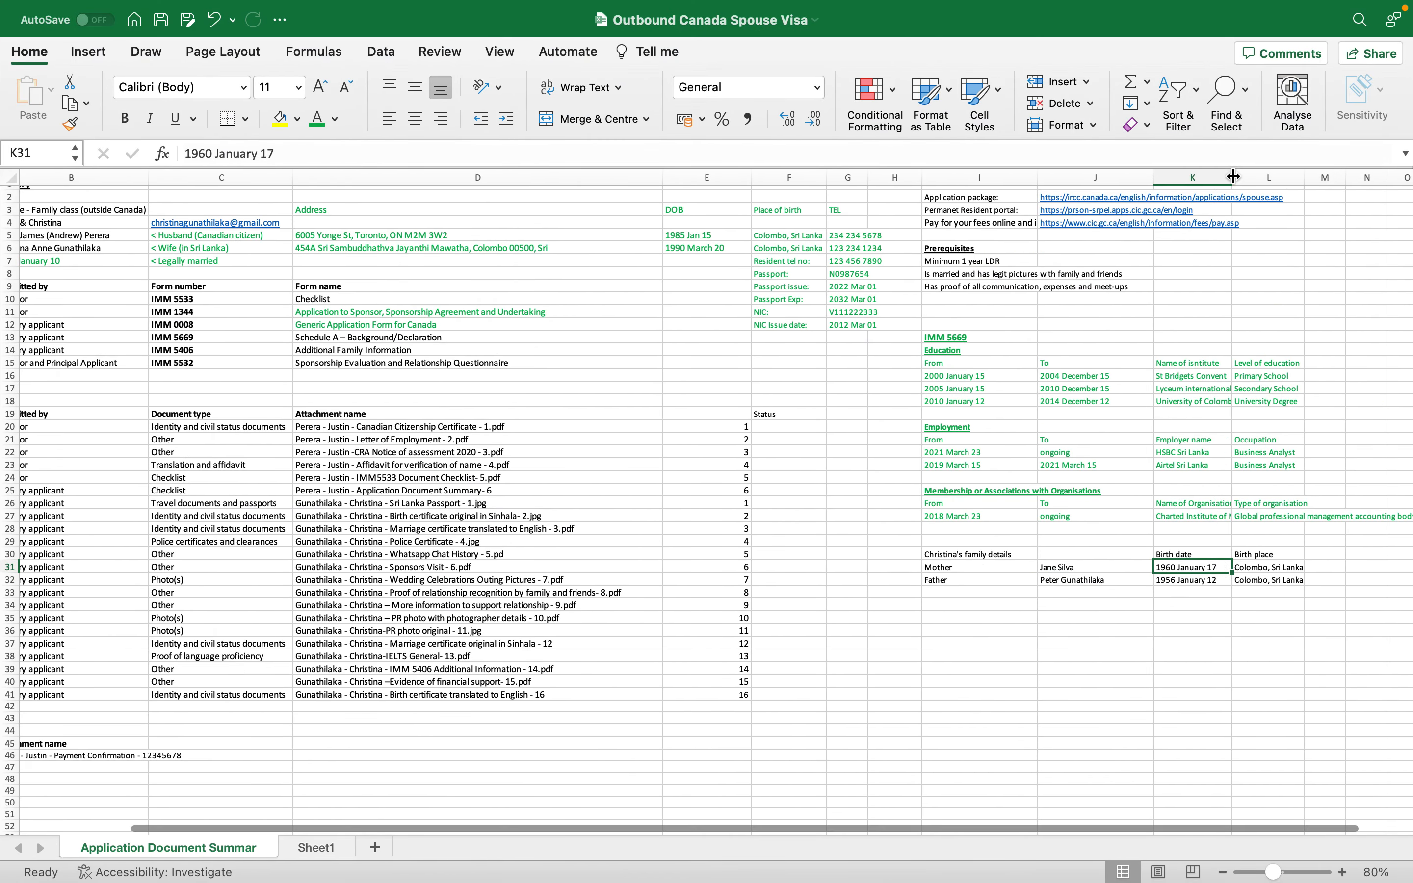
pyautogui.doubleClick(1233, 177)
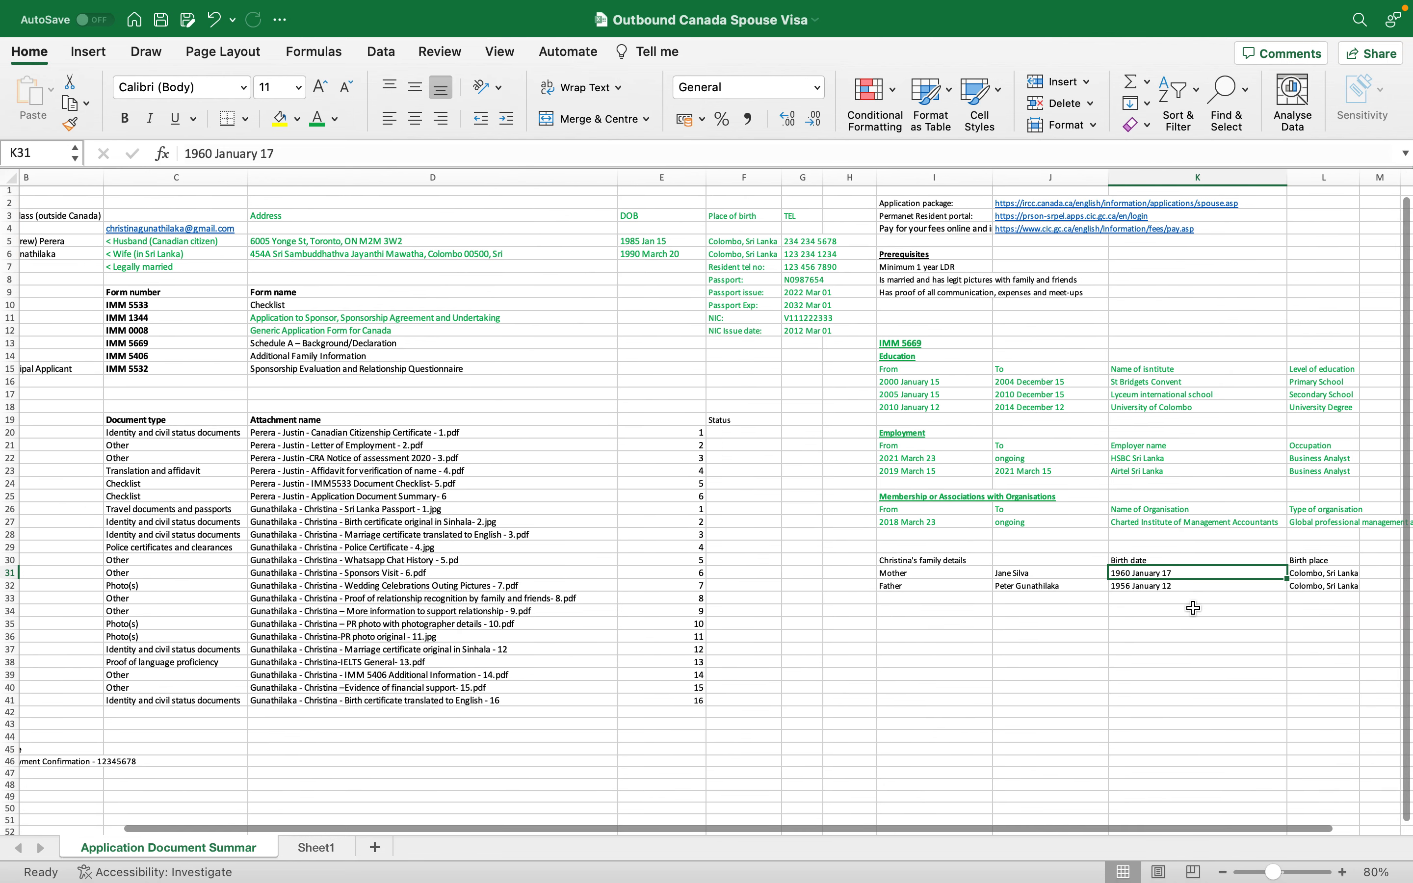
pyautogui.press('super+Tab')
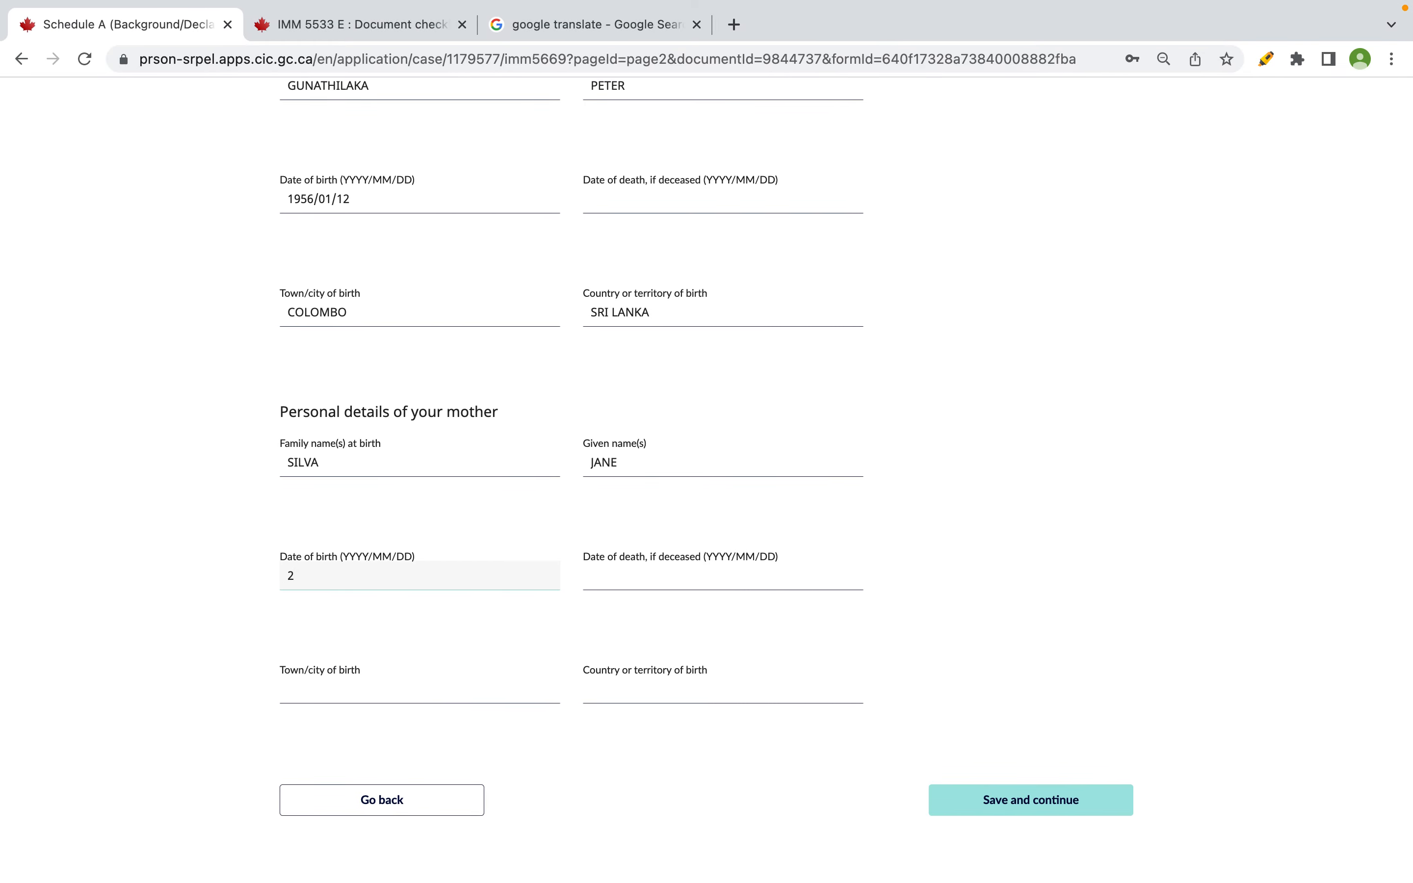
pyautogui.write('1960/01/')
pyautogui.press('super+Tab')
pyautogui.press('super+Tab')
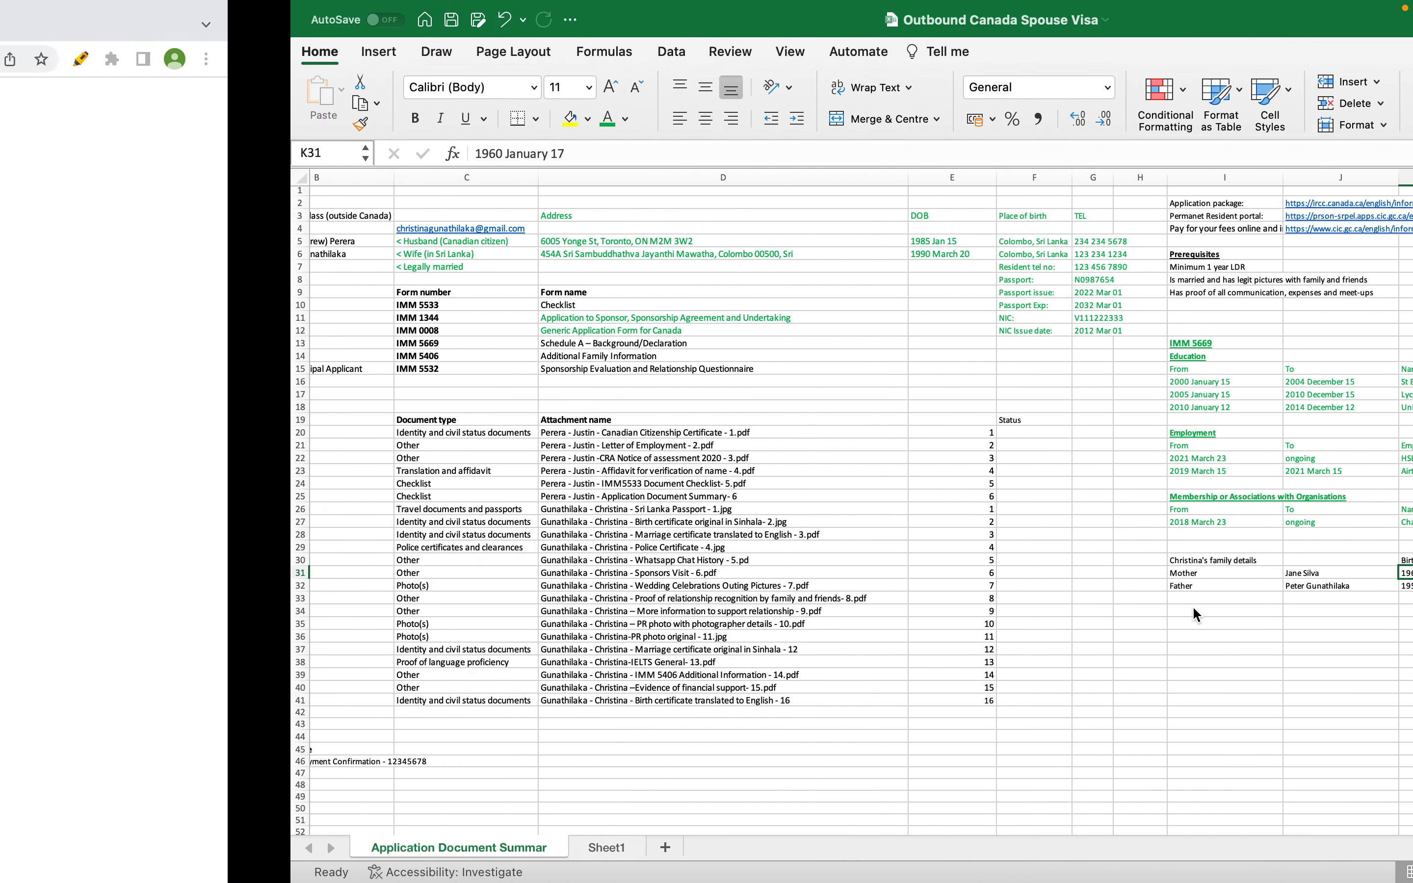
pyautogui.write('17')
pyautogui.press('Tab')
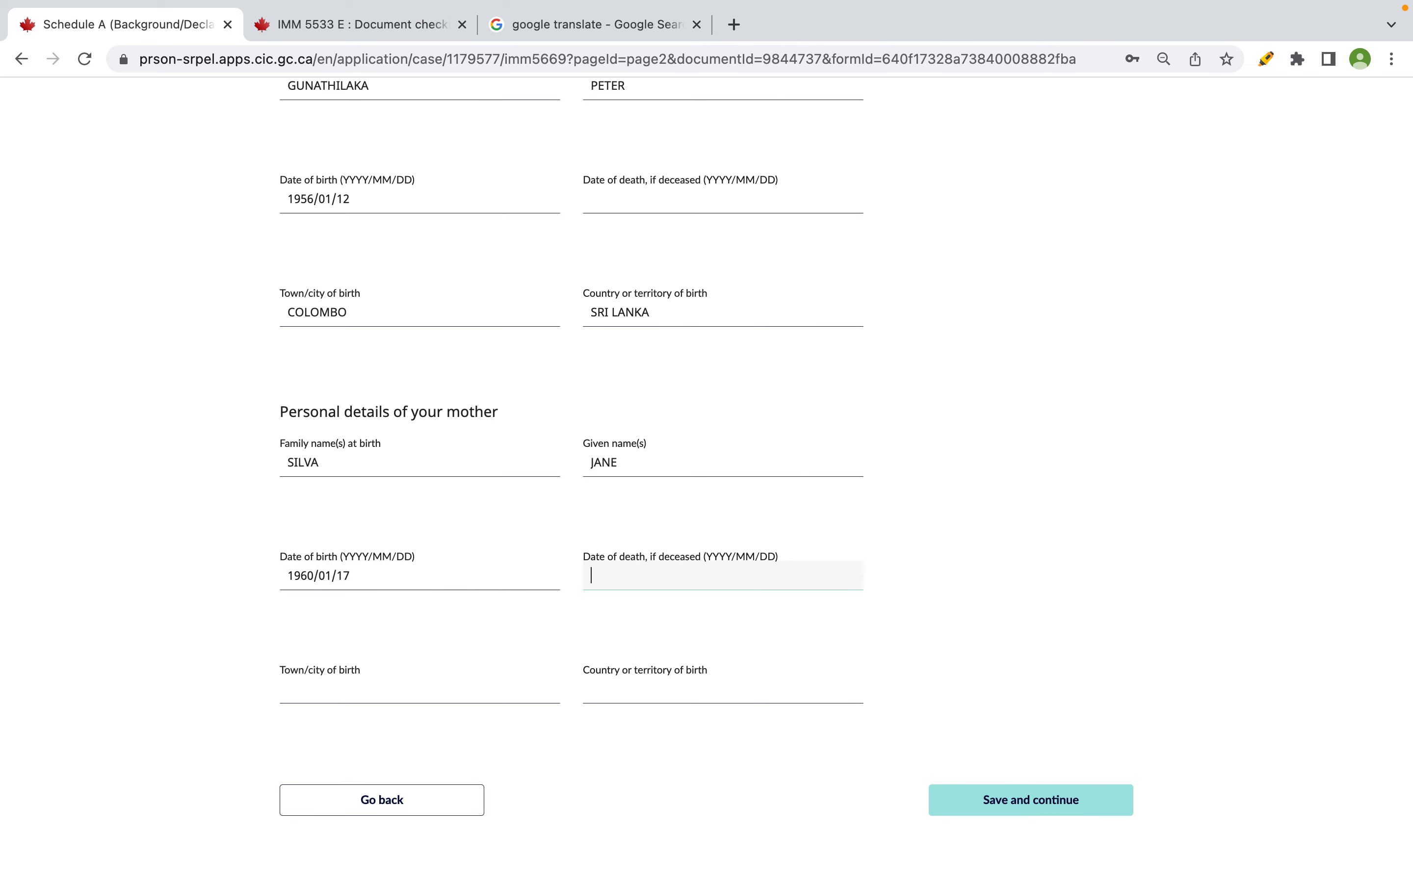
# - Set the mother's birthplace to COLOMBO, SRI LANKA and save the page
pyautogui.click(447, 699)
pyautogui.write('OLOMBO')
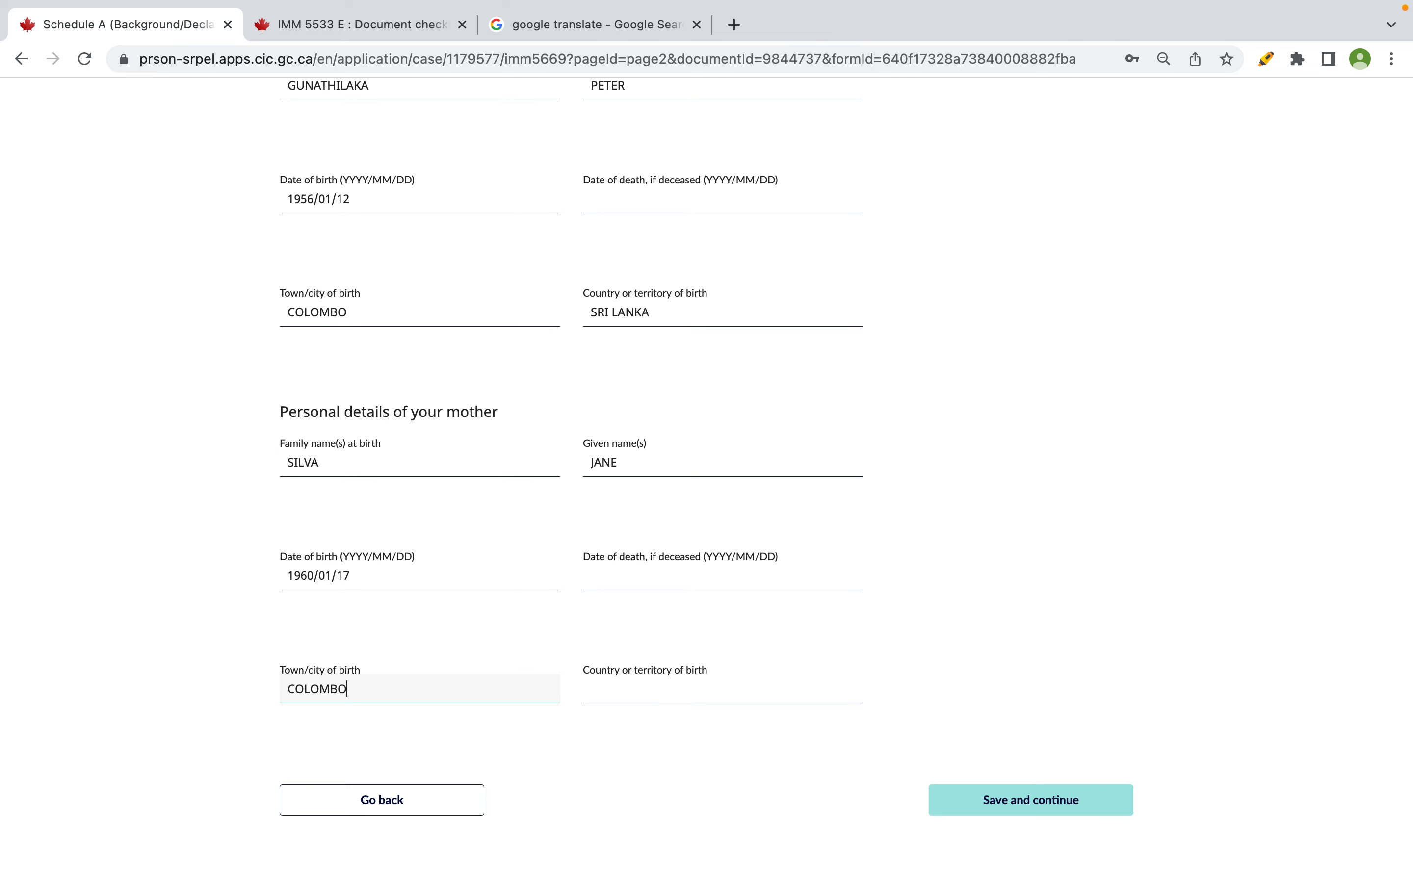
pyautogui.press('Tab')
pyautogui.write('SRI LANKA')
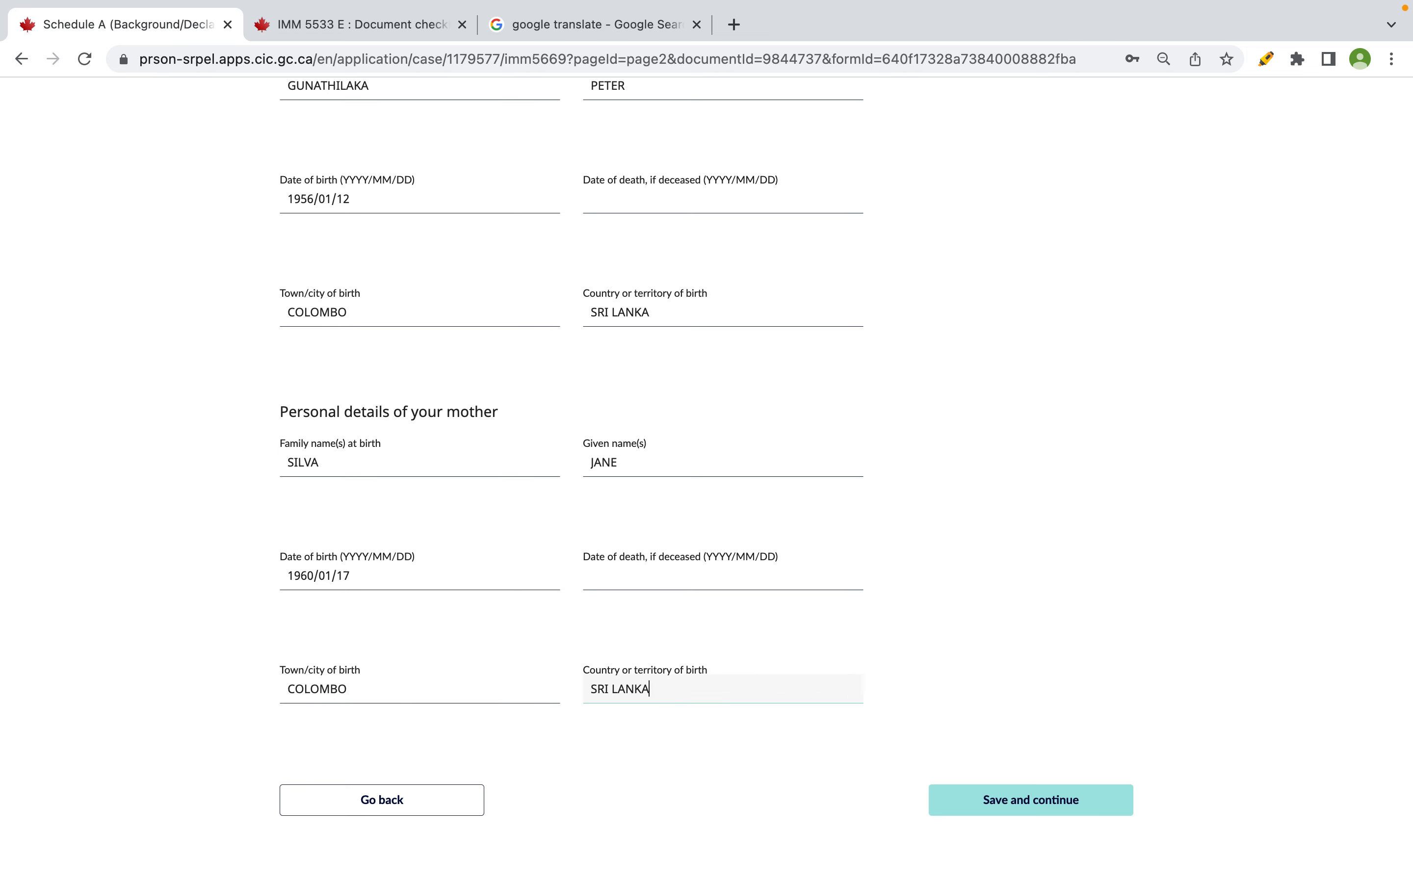
pyautogui.click(1086, 782)
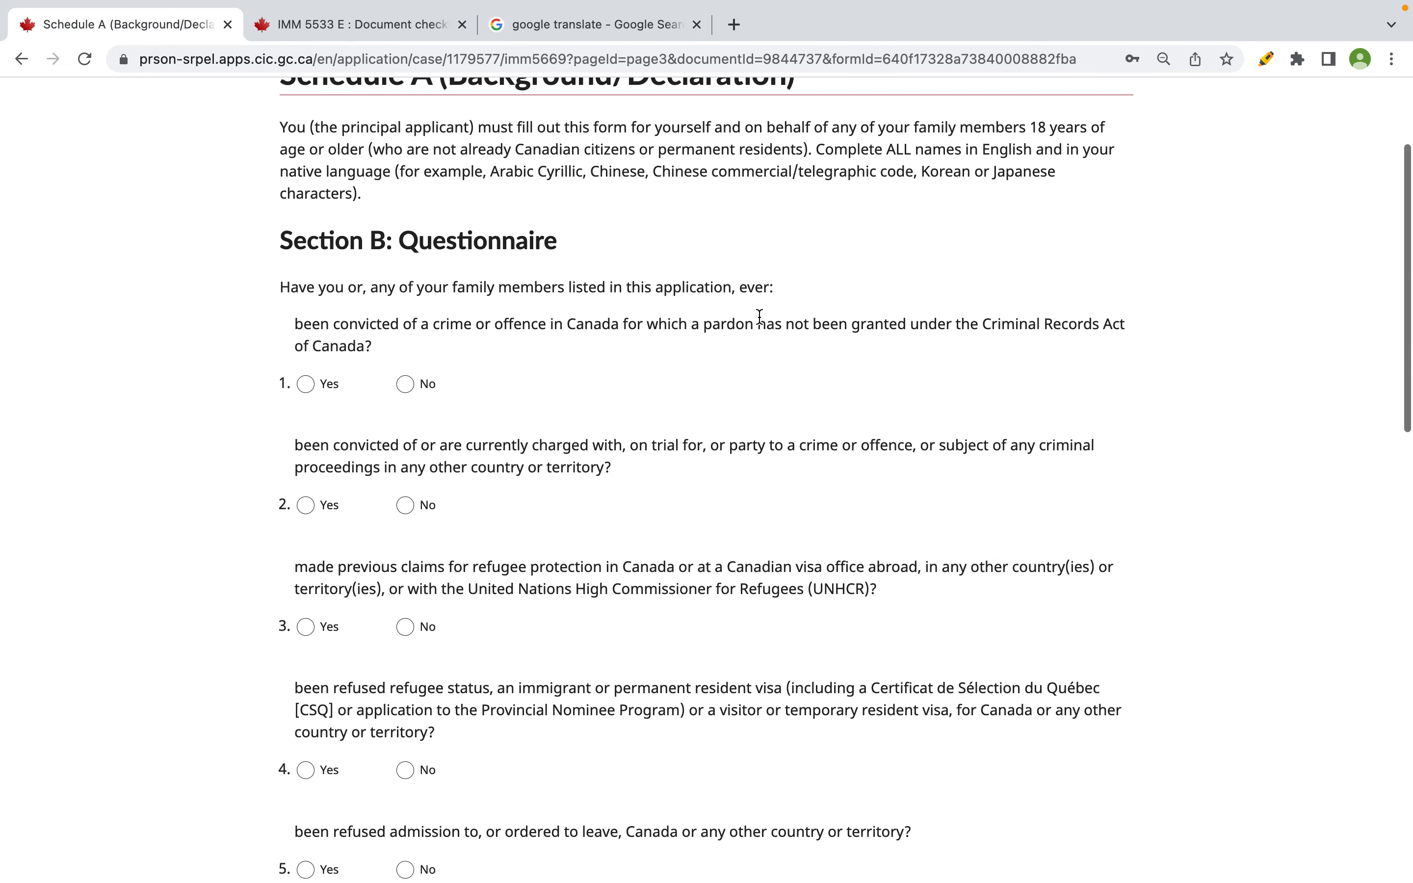
# - Answer No to Section B questions 1 through 5
pyautogui.scroll(-1, 634, 504)
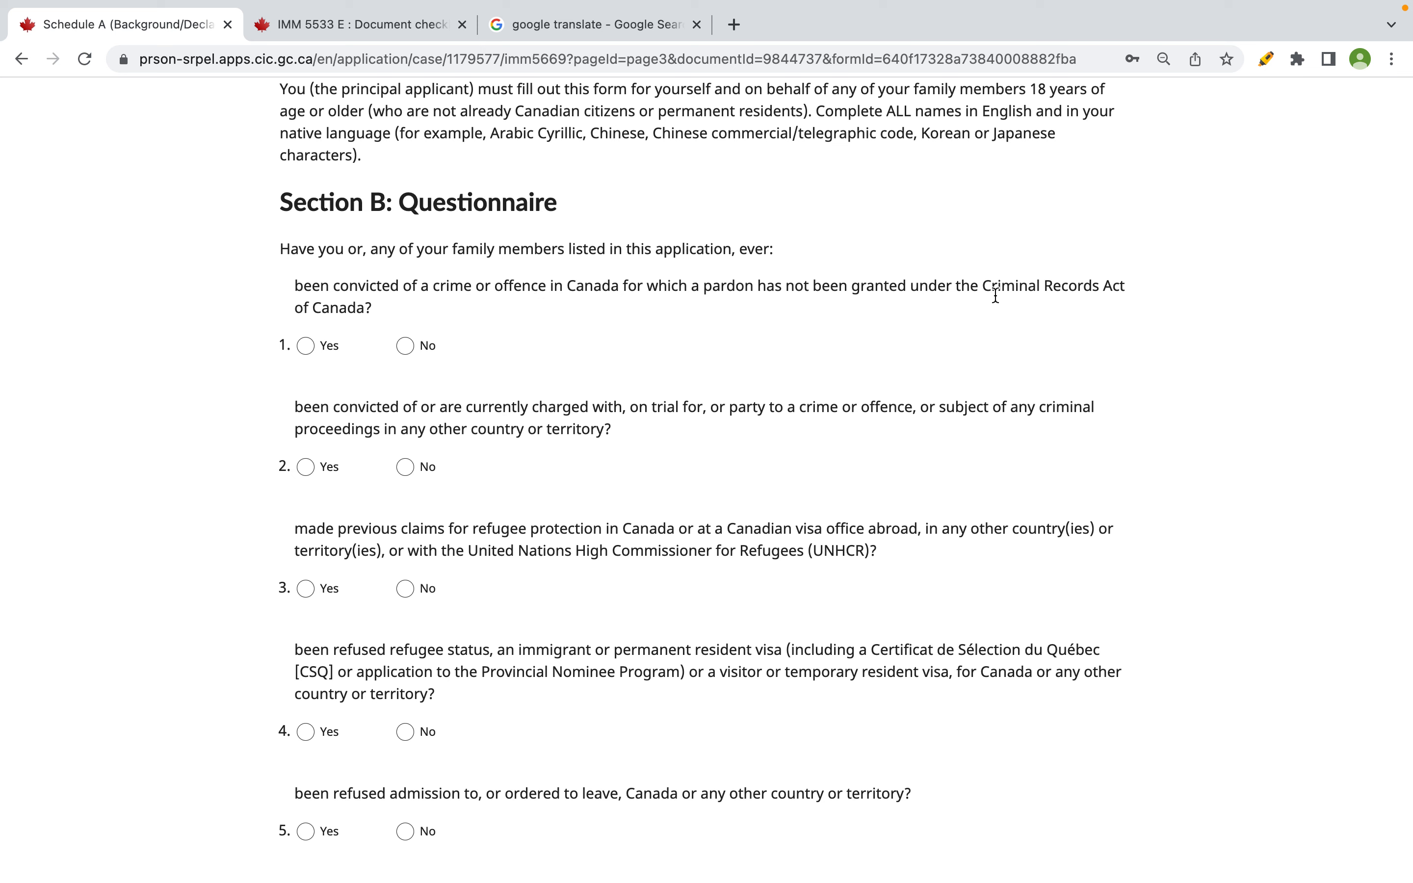
pyautogui.click(406, 346)
pyautogui.scroll(-2, 405, 348)
pyautogui.moveTo(295, 291); pyautogui.dragTo(628, 298)
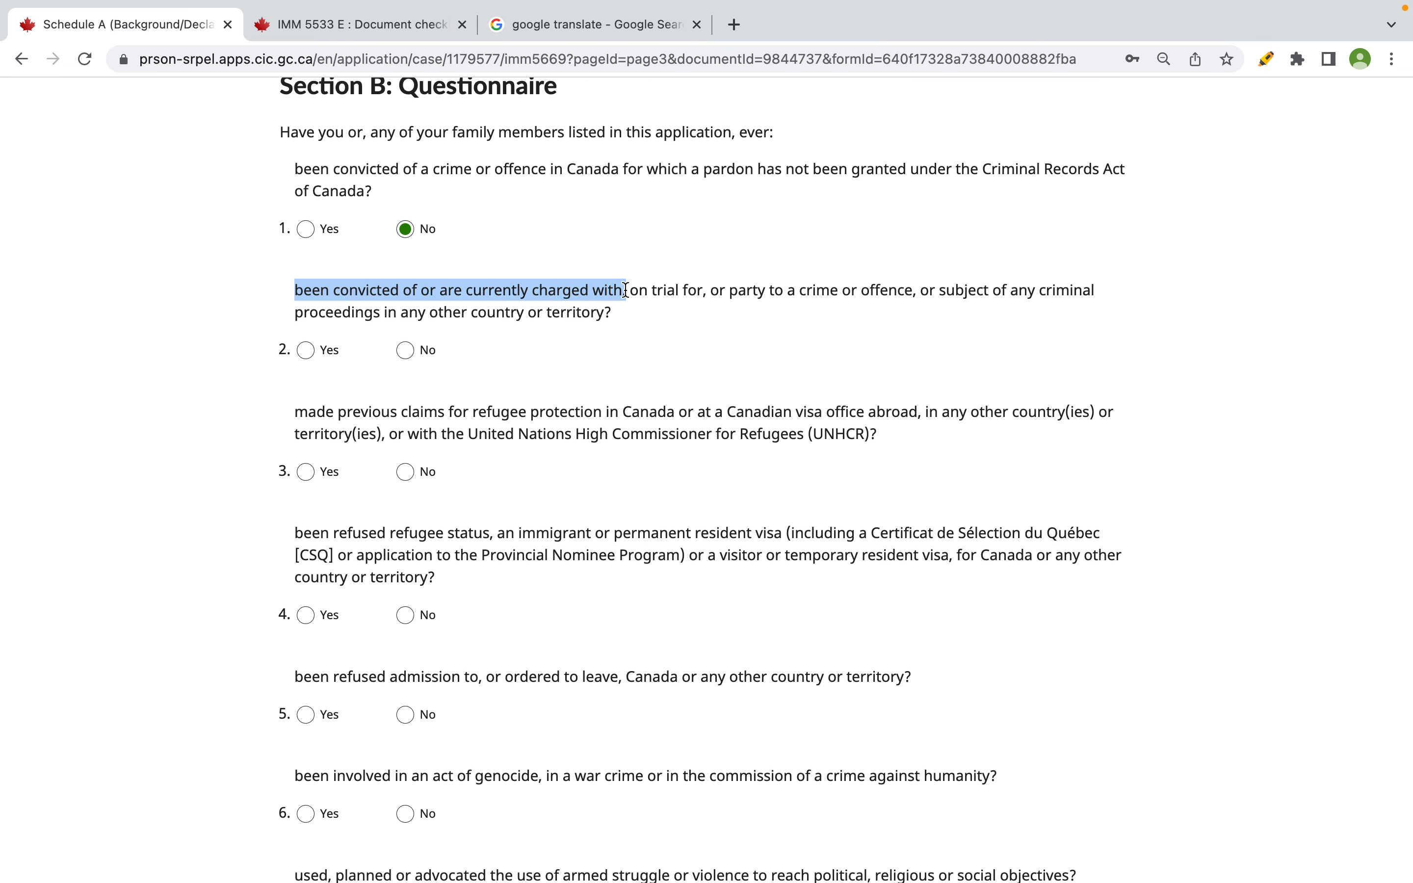
pyautogui.click(673, 288)
pyautogui.moveTo(724, 296); pyautogui.dragTo(934, 295)
pyautogui.click(425, 349)
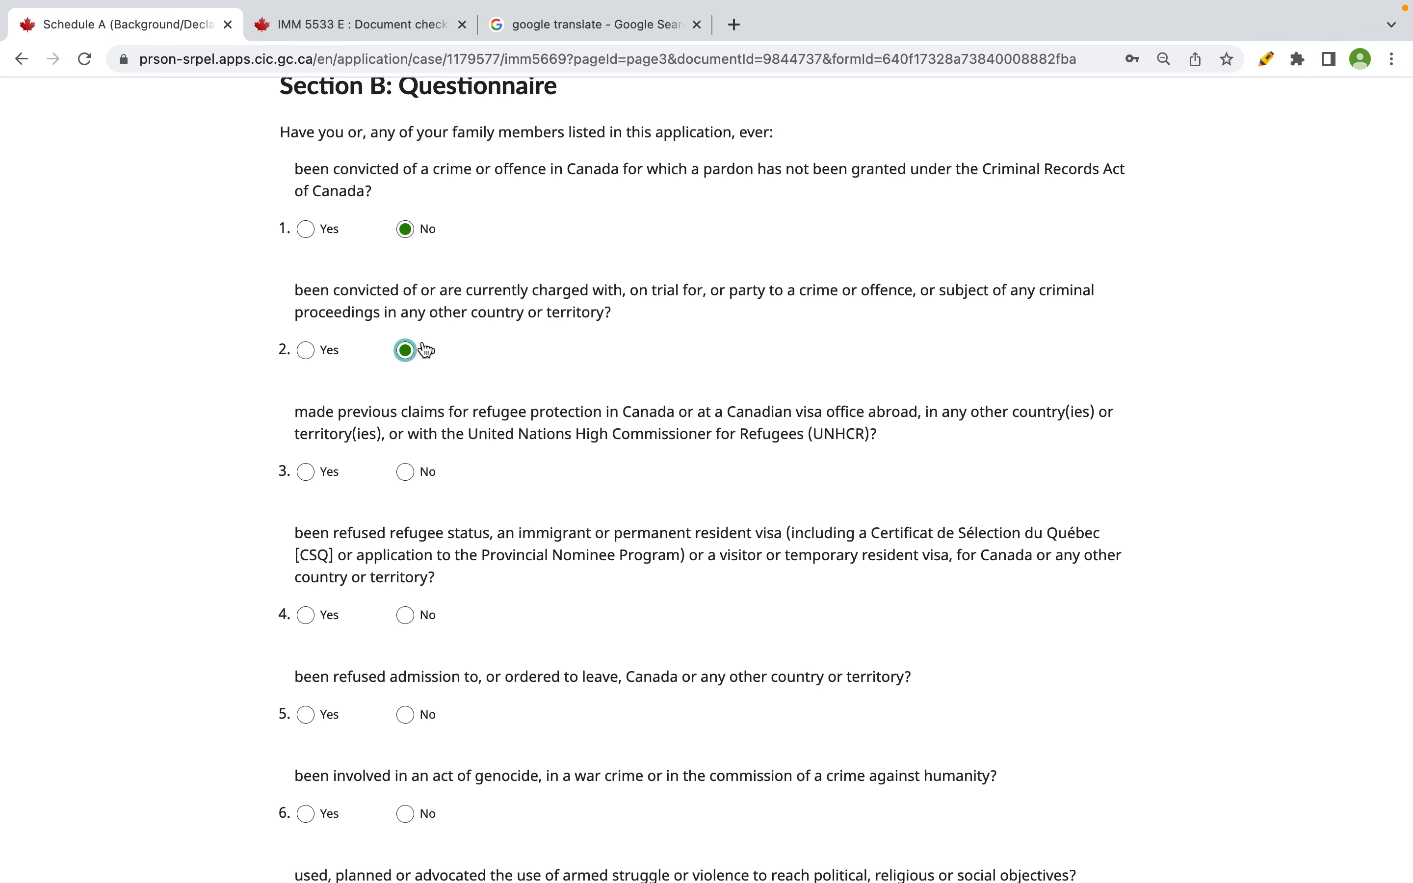
pyautogui.scroll(-1, 380, 347)
pyautogui.moveTo(295, 292); pyautogui.dragTo(613, 292)
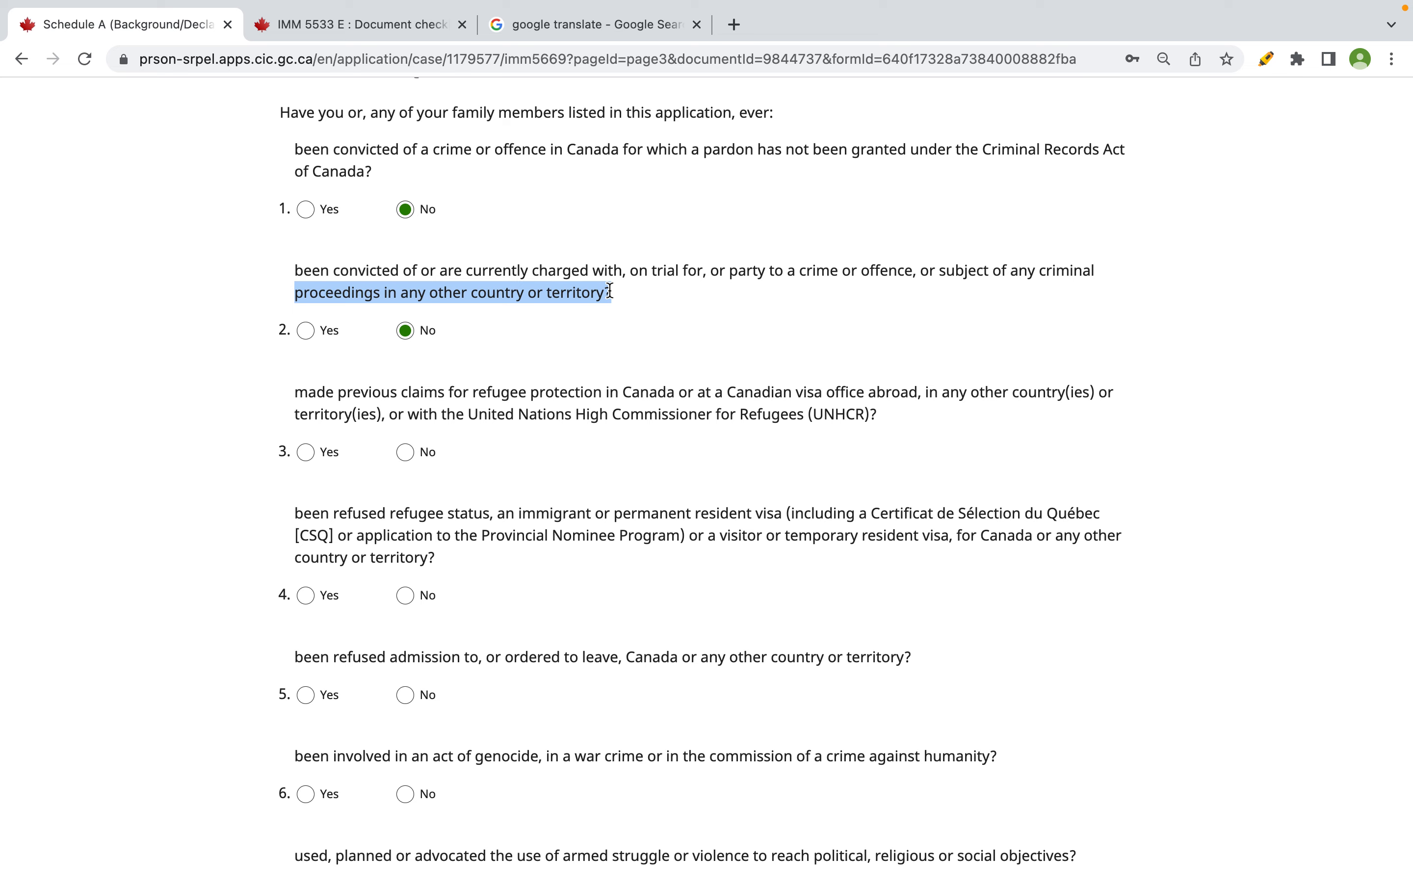
pyautogui.scroll(-2, 590, 294)
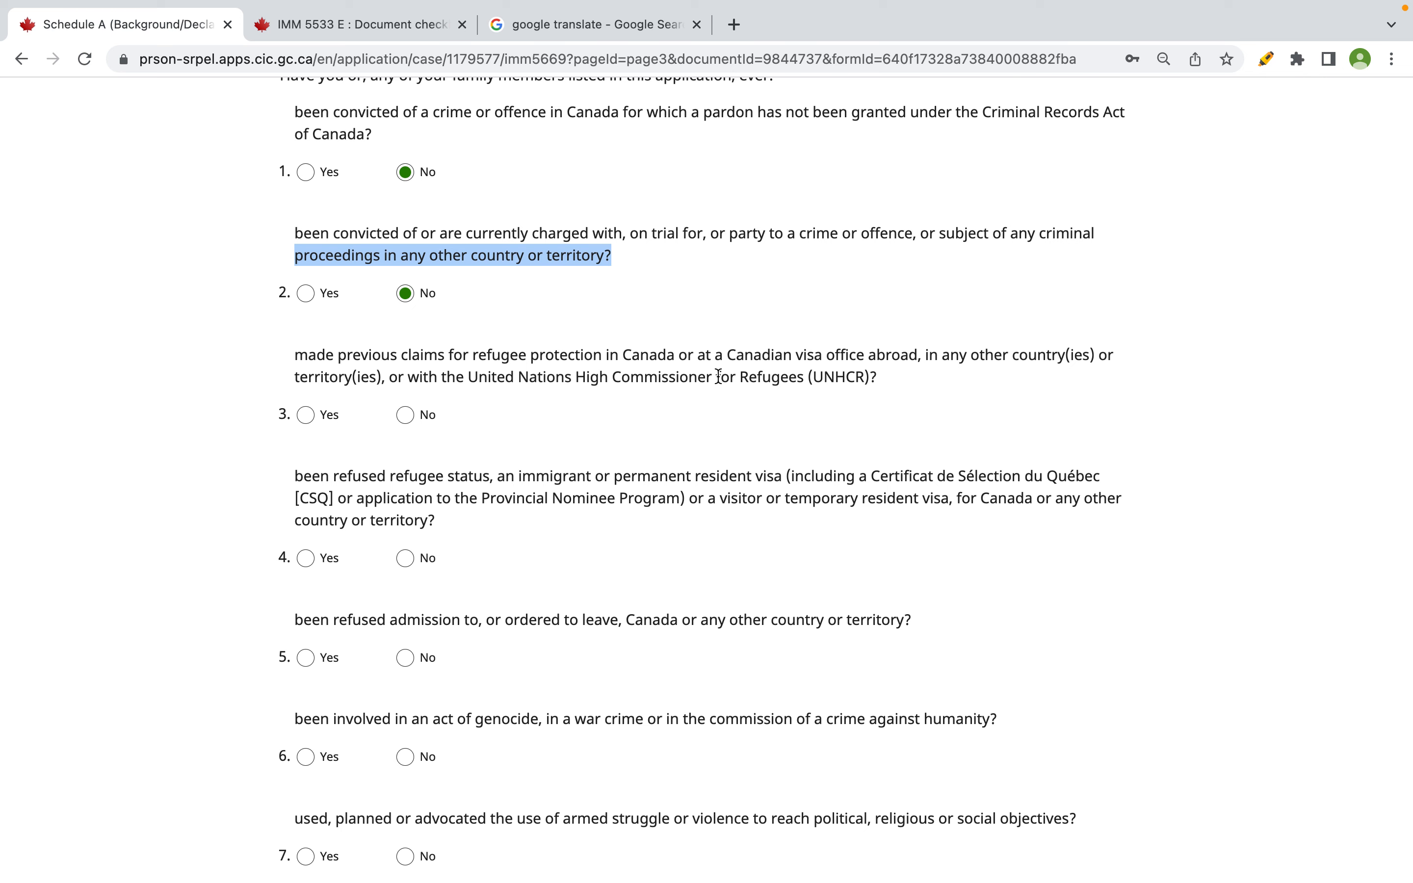
pyautogui.click(405, 414)
pyautogui.scroll(-2, 300, 346)
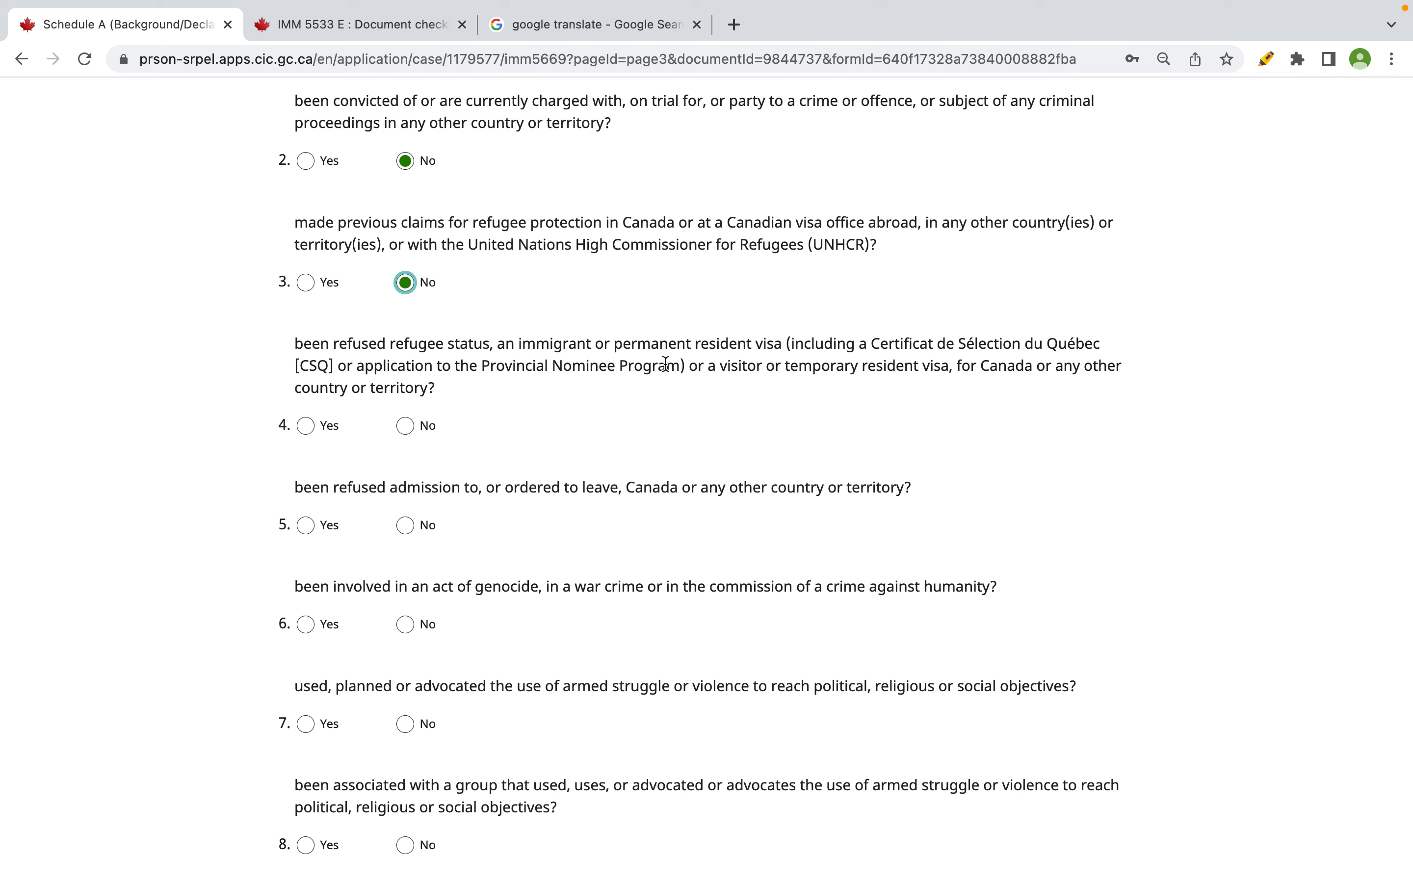
pyautogui.click(697, 367)
pyautogui.moveTo(697, 367); pyautogui.dragTo(1112, 389)
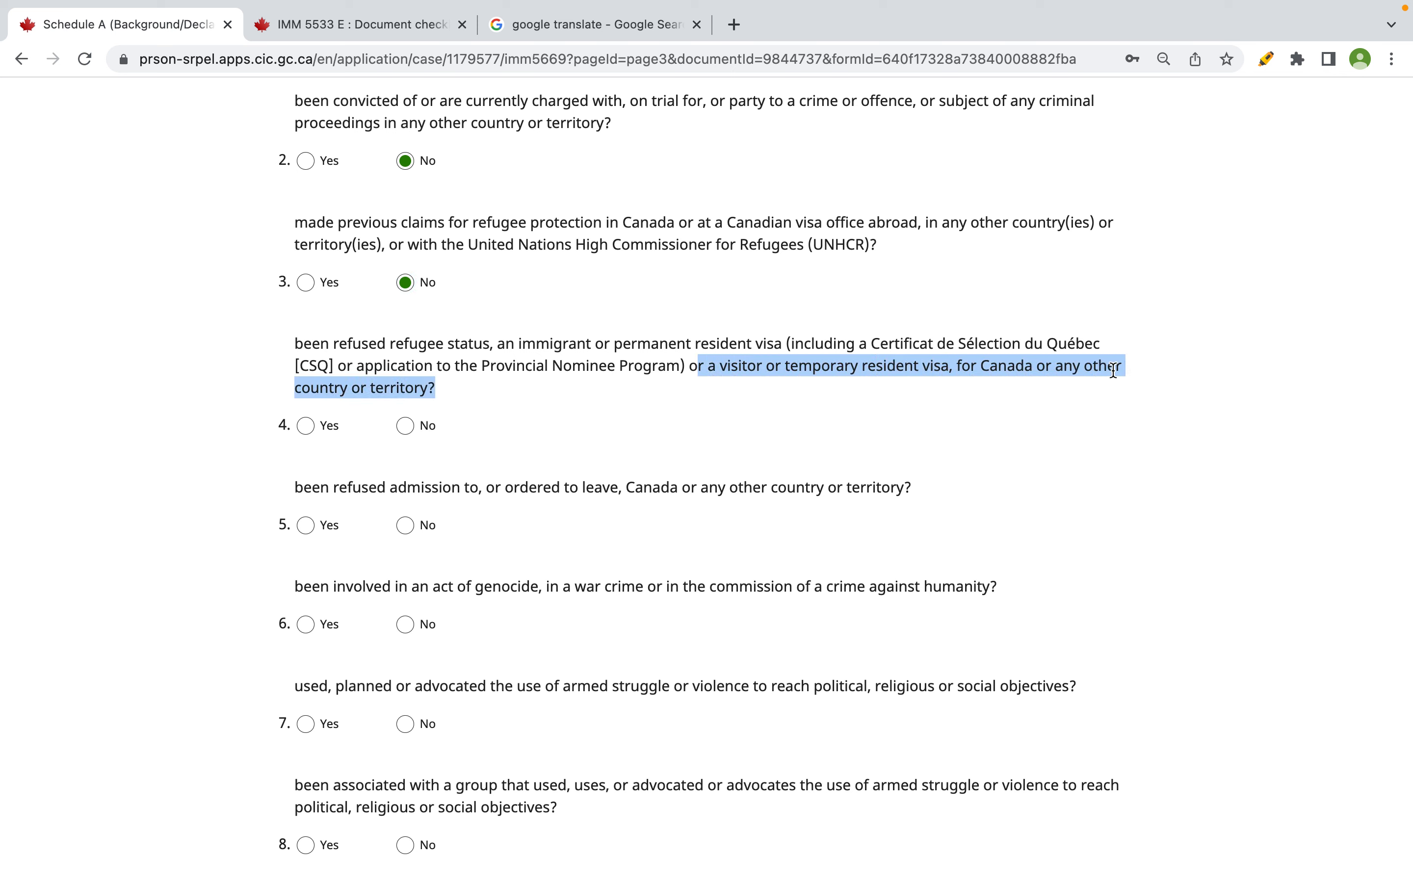
pyautogui.moveTo(334, 344); pyautogui.dragTo(397, 346)
pyautogui.click(406, 426)
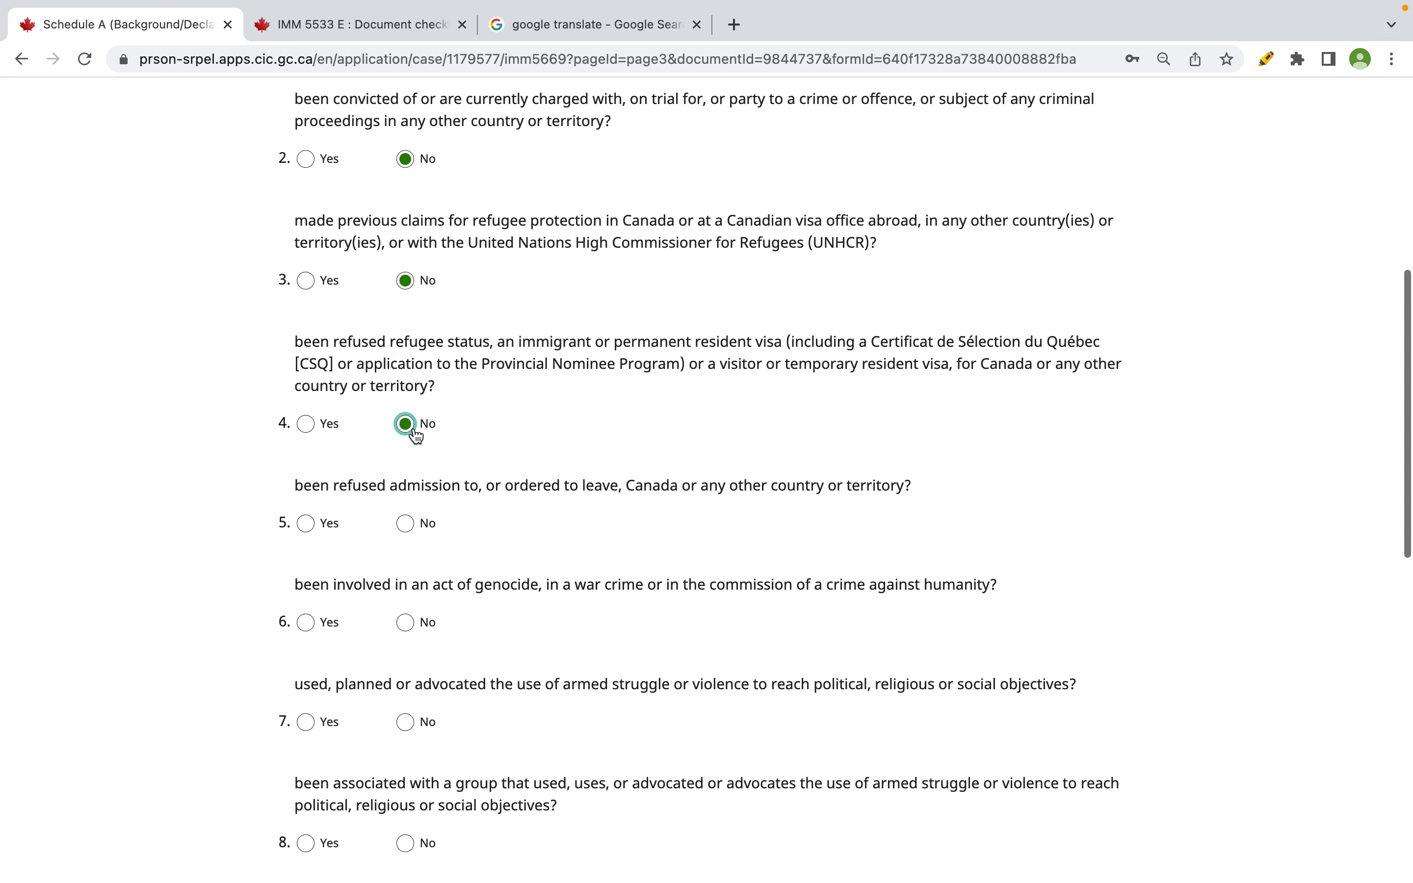
pyautogui.scroll(-2, 412, 436)
pyautogui.moveTo(294, 405); pyautogui.dragTo(386, 406)
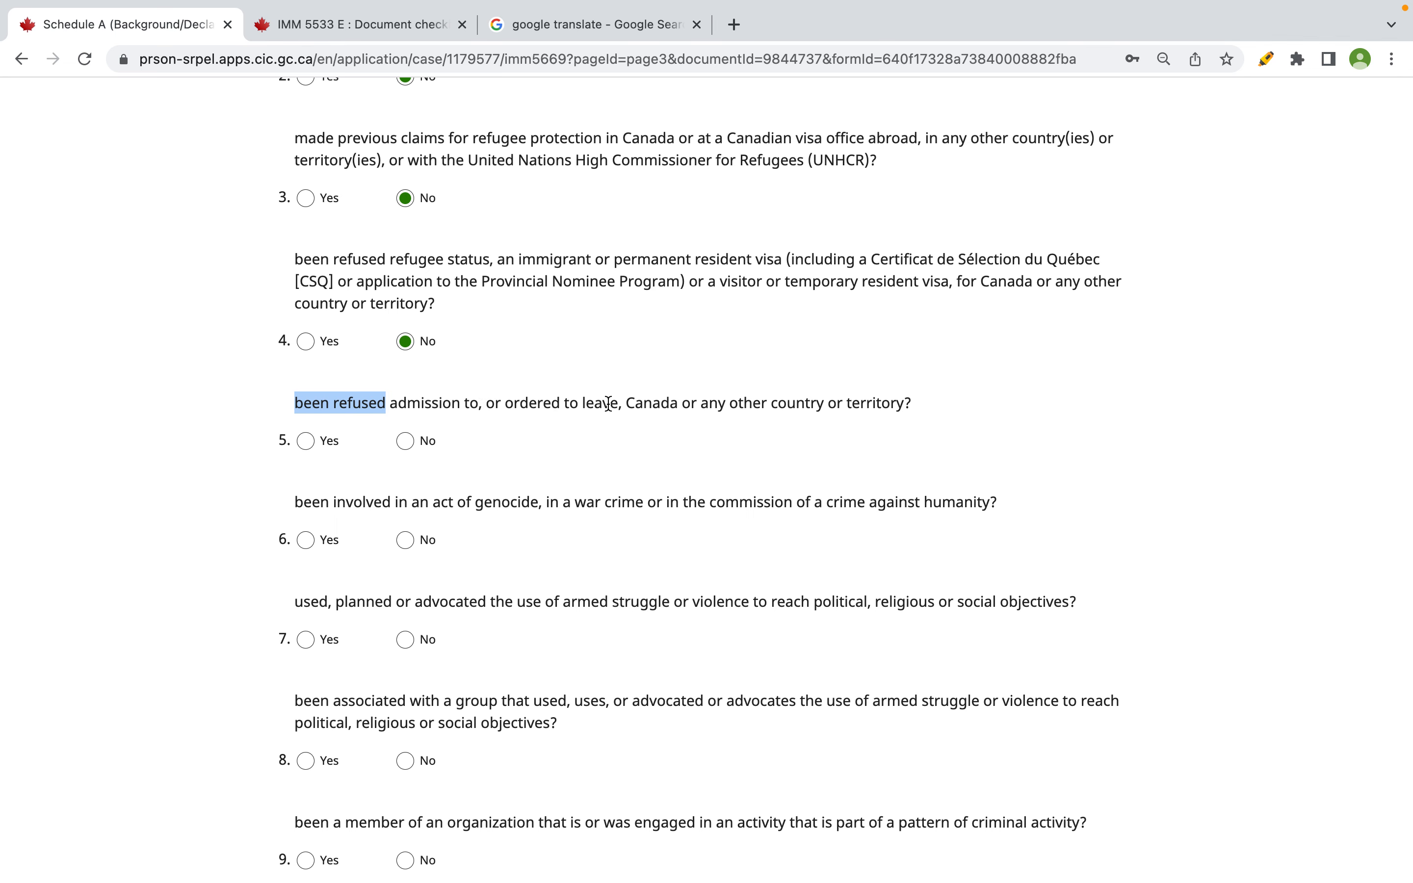
pyautogui.click(414, 445)
pyautogui.click(409, 446)
# - Answer No to questions 6 through 11 and save the page
pyautogui.scroll(-3, 412, 446)
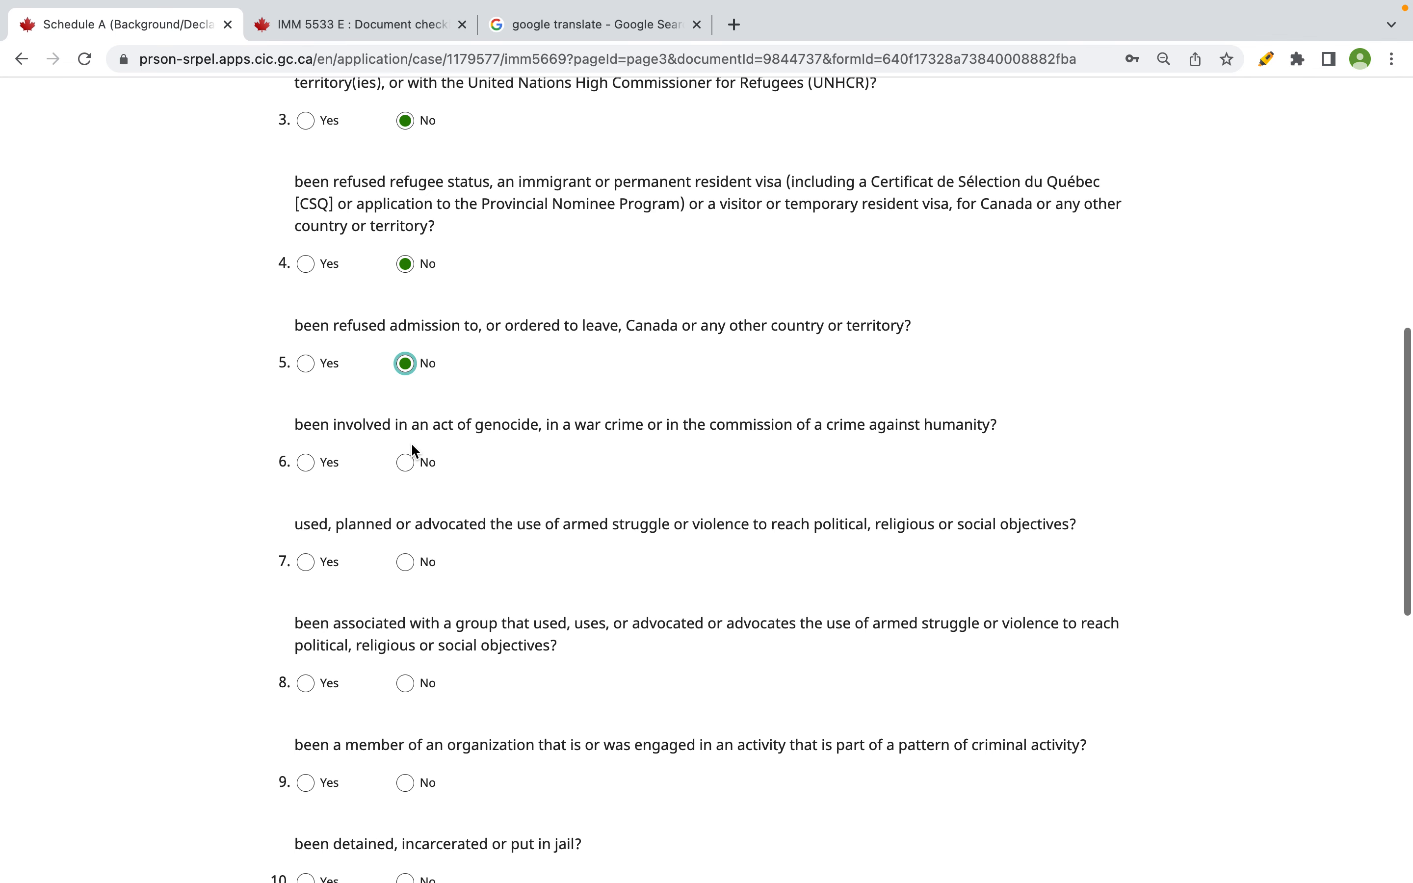
pyautogui.moveTo(433, 424); pyautogui.dragTo(979, 426)
pyautogui.click(422, 464)
pyautogui.scroll(-3, 423, 467)
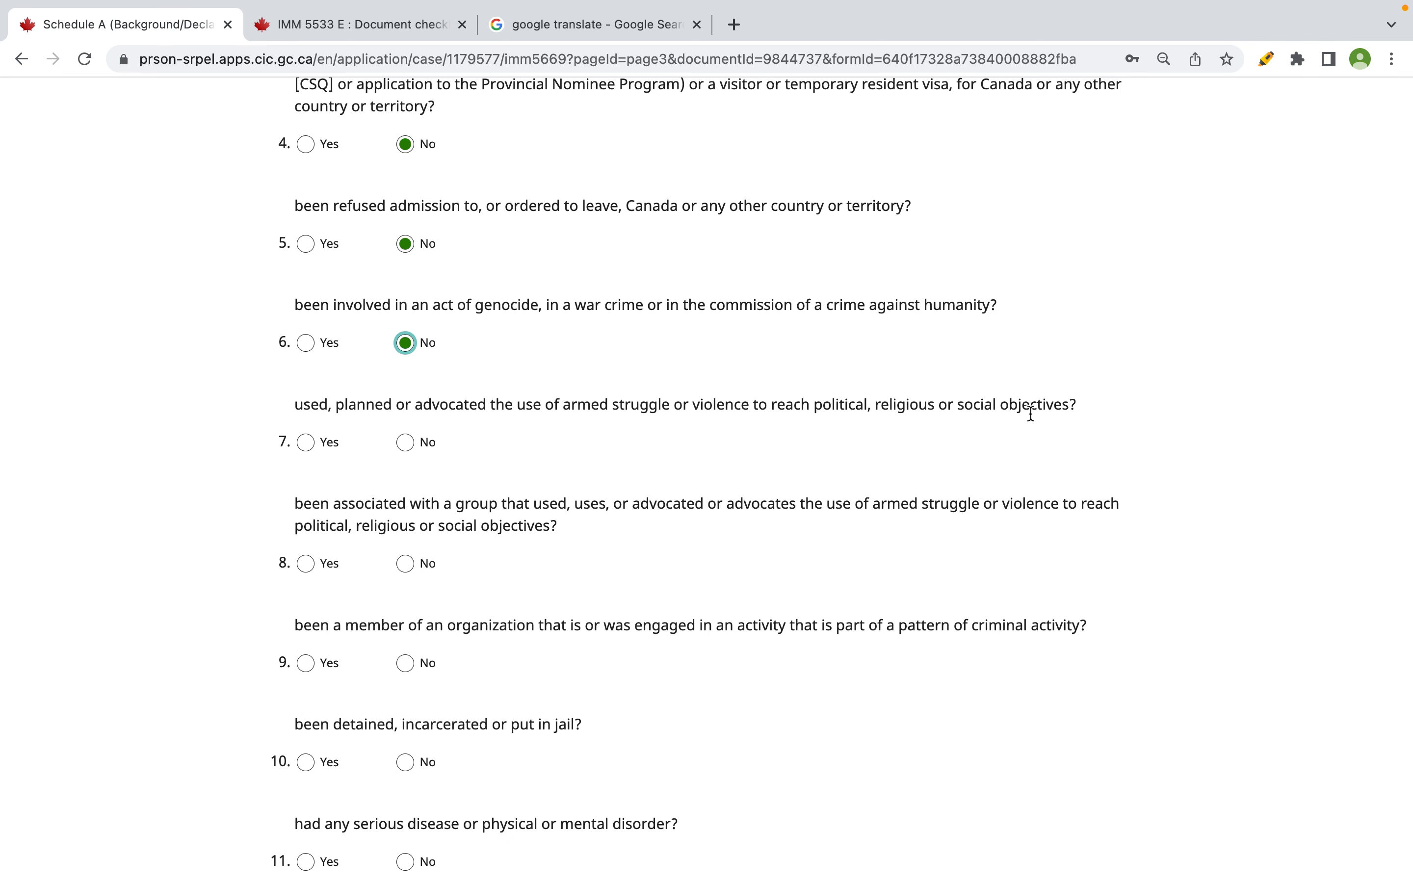
pyautogui.click(401, 452)
pyautogui.scroll(-2, 402, 457)
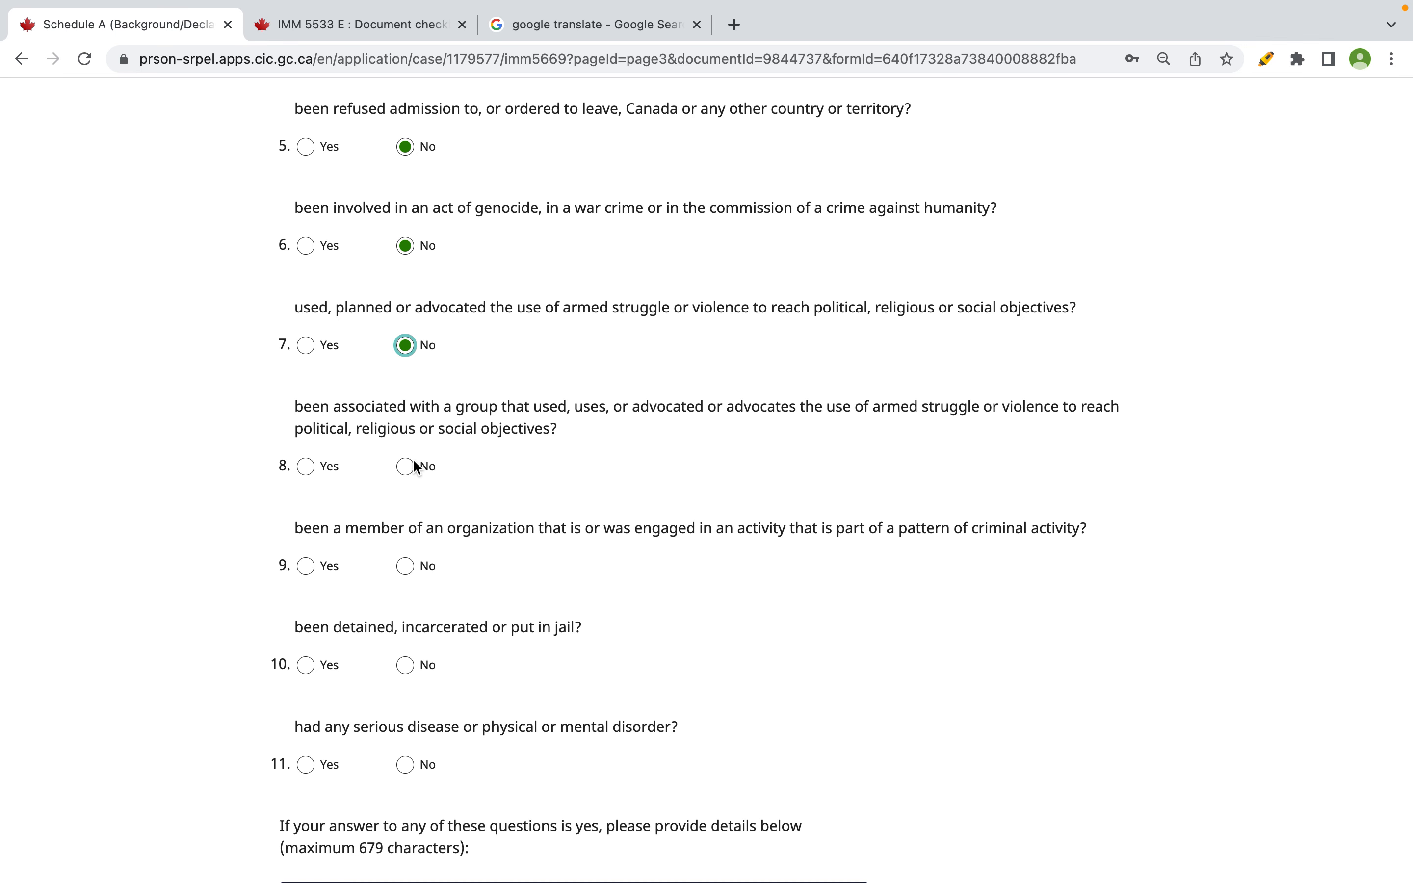
pyautogui.scroll(-1, 412, 459)
pyautogui.click(406, 418)
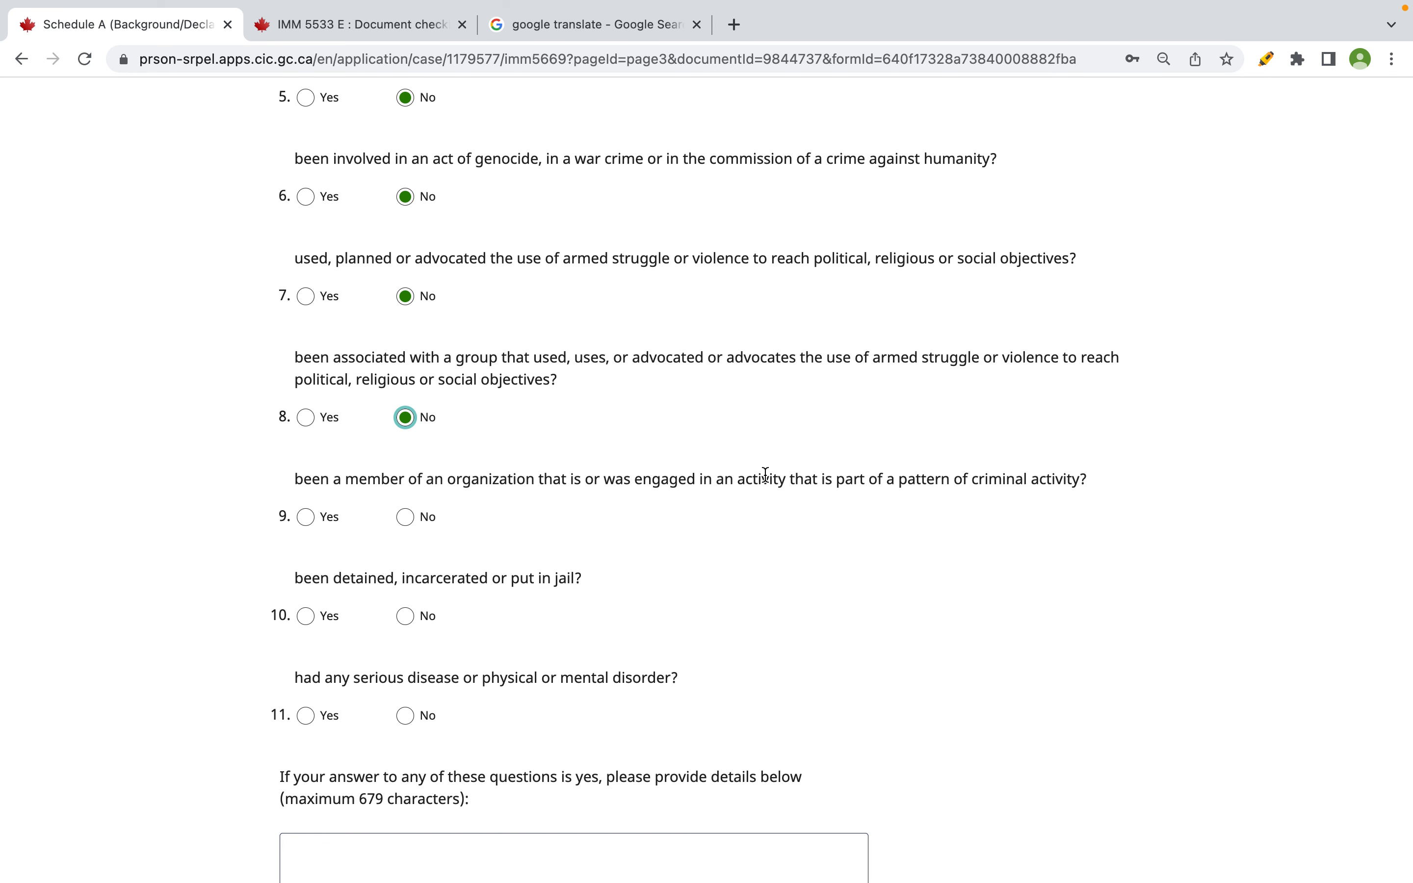
pyautogui.moveTo(845, 482); pyautogui.dragTo(1084, 484)
pyautogui.click(405, 516)
pyautogui.scroll(-3, 385, 511)
pyautogui.moveTo(333, 478); pyautogui.dragTo(610, 476)
pyautogui.click(411, 514)
pyautogui.moveTo(344, 570); pyautogui.dragTo(666, 569)
pyautogui.click(407, 607)
pyautogui.scroll(-5, 408, 610)
pyautogui.click(1020, 582)
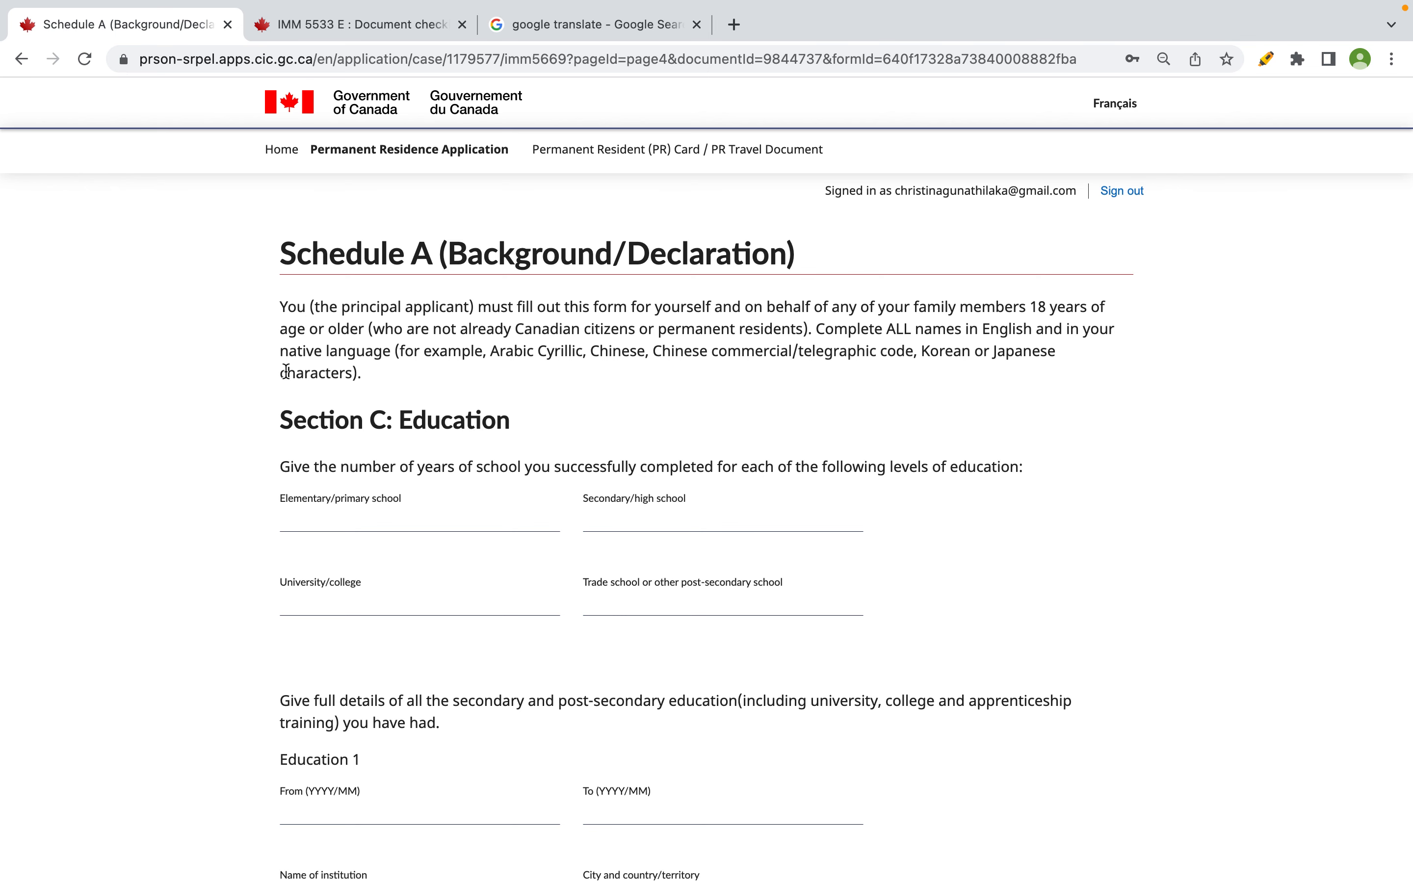
# - Look over the empty Section C: Education page, then bring up Mission Control to find Excel
pyautogui.scroll(-5, 522, 497)
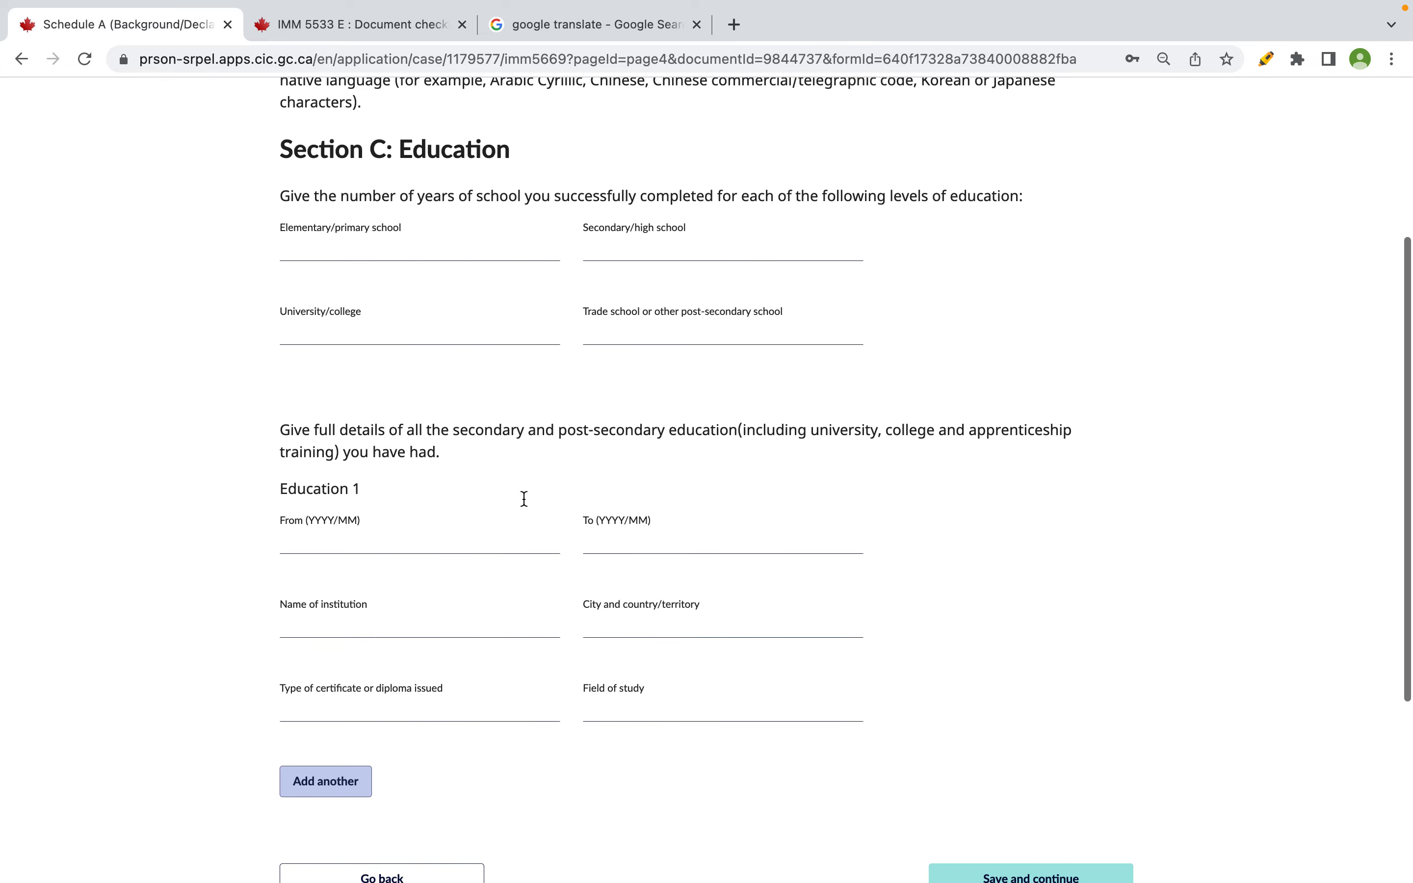
pyautogui.scroll(3, 524, 498)
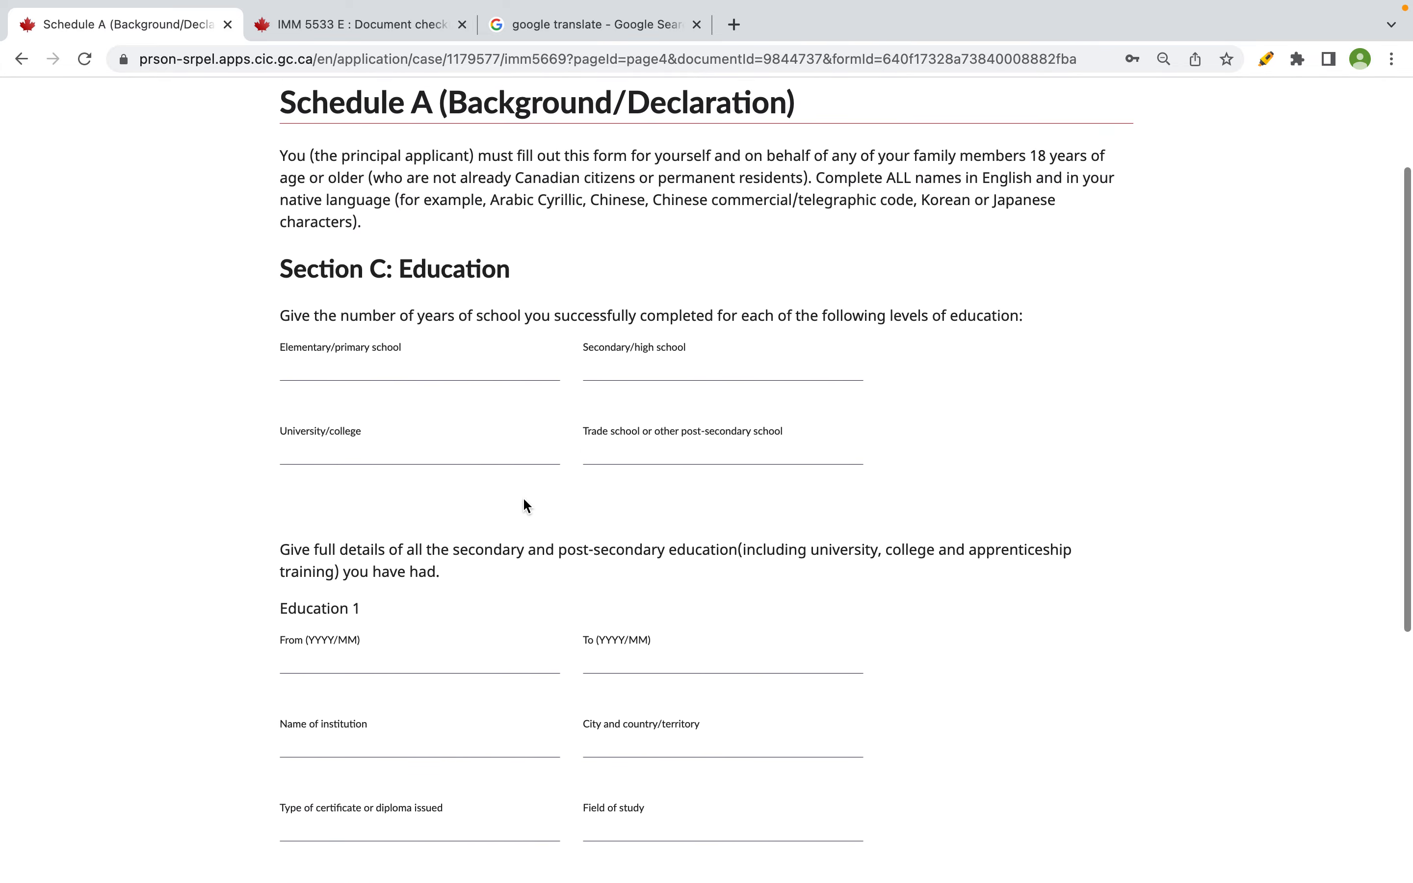
pyautogui.hotkey('ctrl', 'Up')
# - Make the family details heading bold and underlined, and turn the family details block green
pyautogui.click(832, 47)
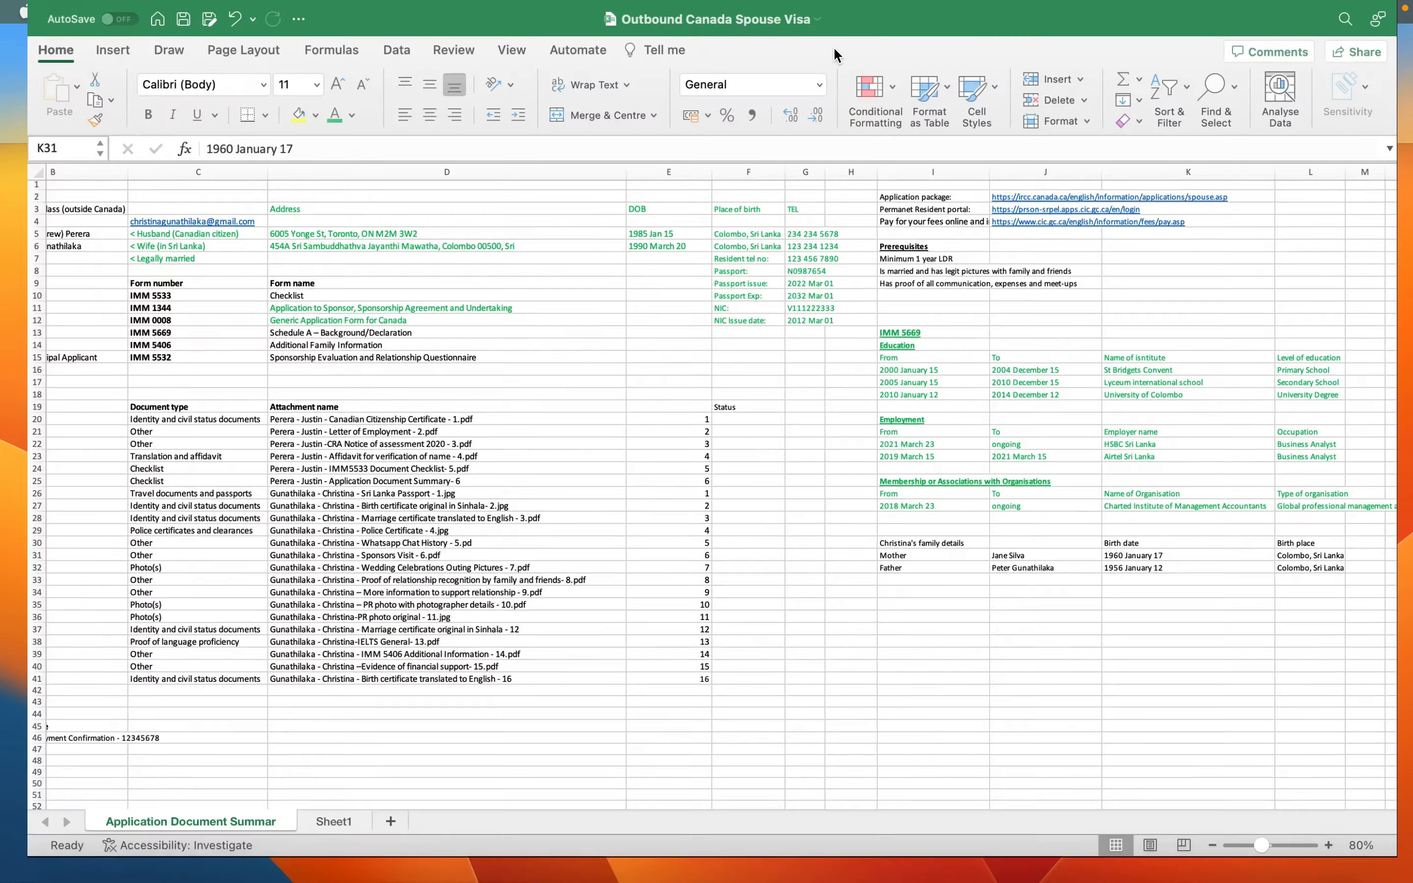
pyautogui.hscroll(3, 1208, 470)
pyautogui.click(791, 540)
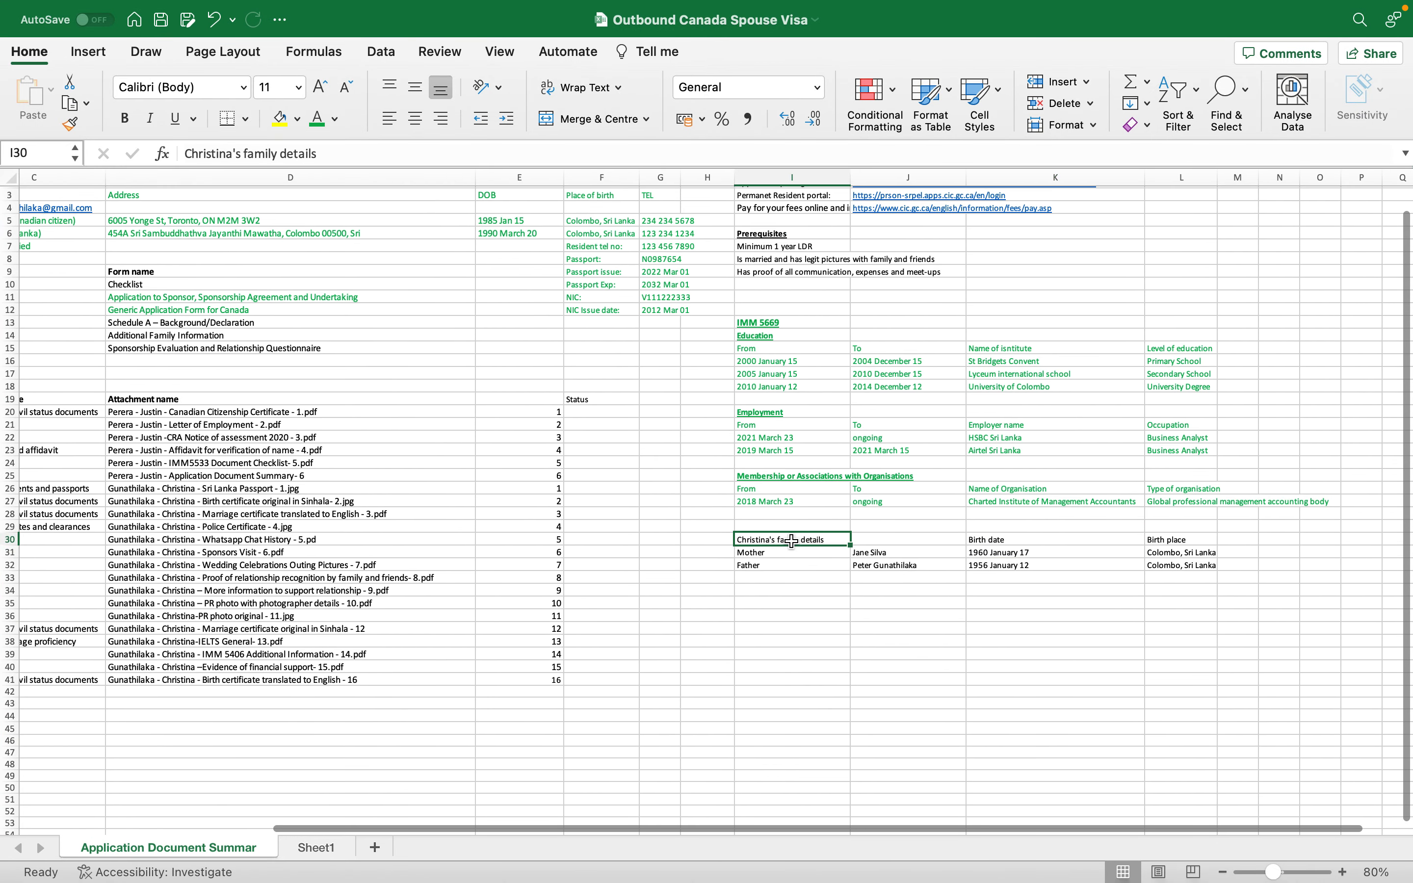
pyautogui.press('super+b')
pyautogui.press('super+u')
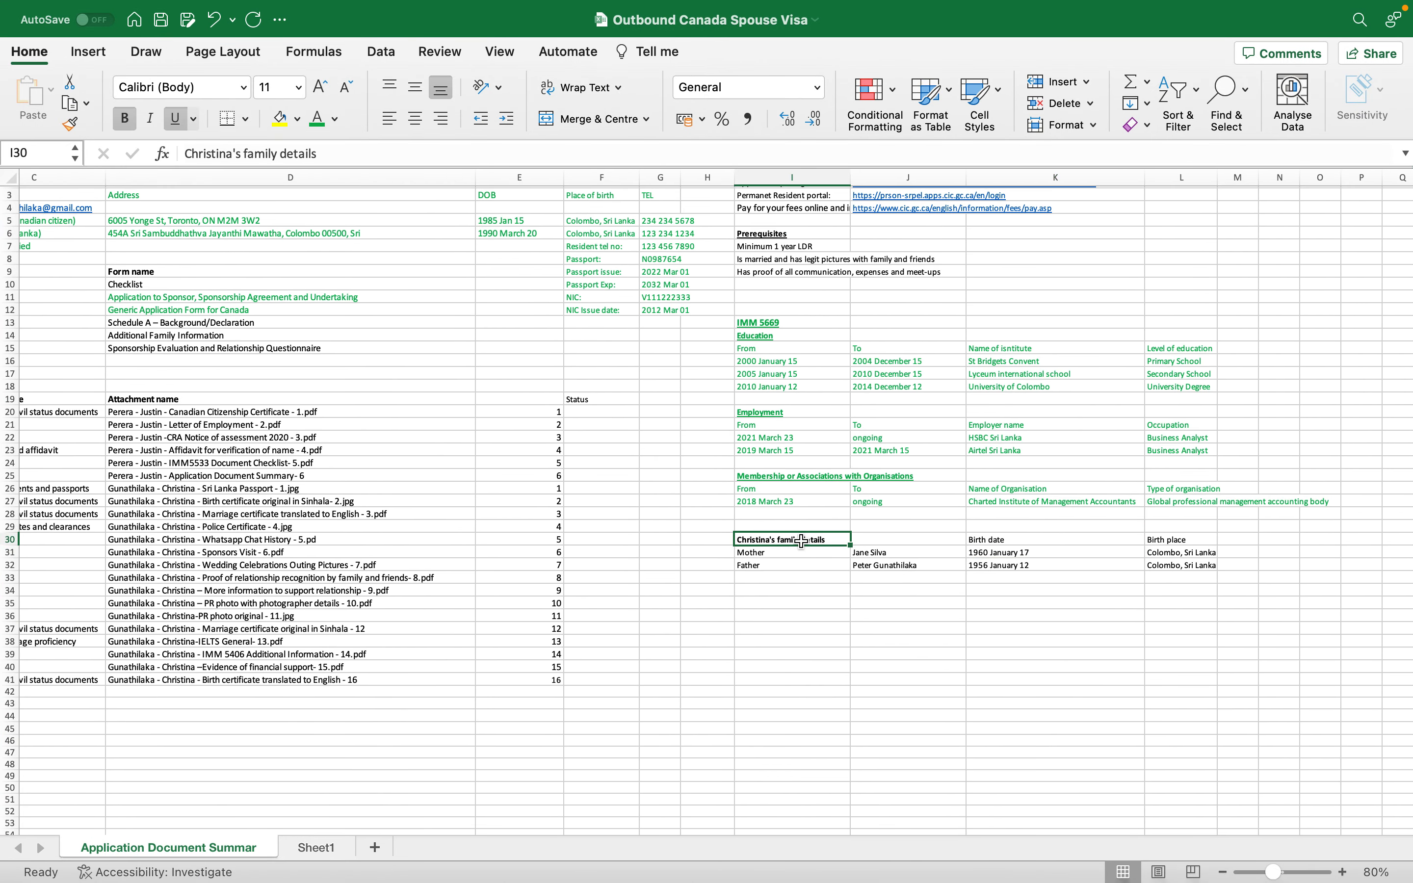
pyautogui.click(882, 565)
pyautogui.moveTo(791, 540); pyautogui.dragTo(1259, 570)
pyautogui.click(318, 118)
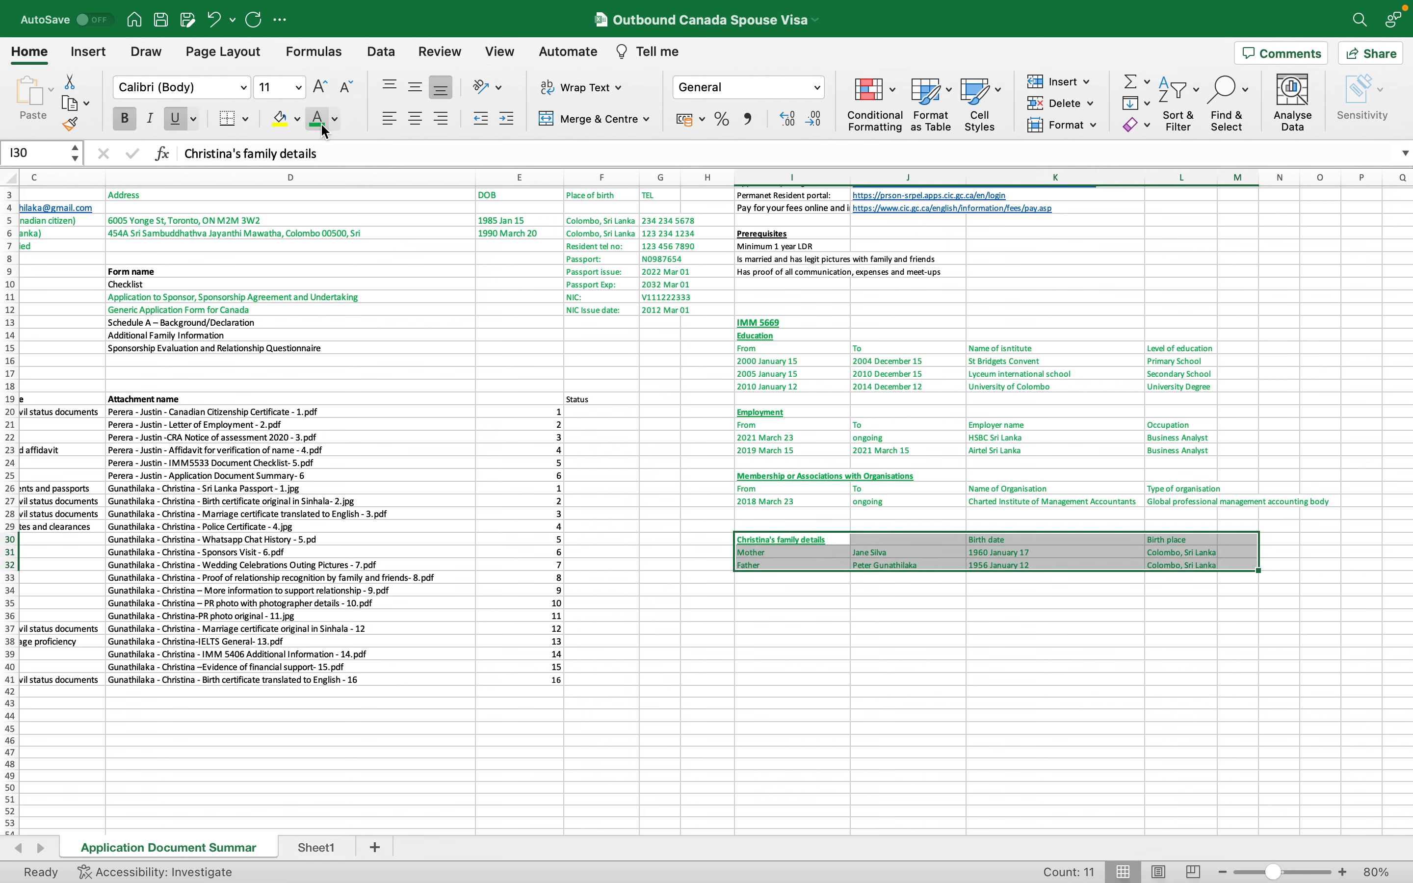
# - Review the Education, Employment and Membership blocks with their institution, employer and organisation names
pyautogui.moveTo(795, 338); pyautogui.dragTo(1249, 504)
pyautogui.click(1259, 576)
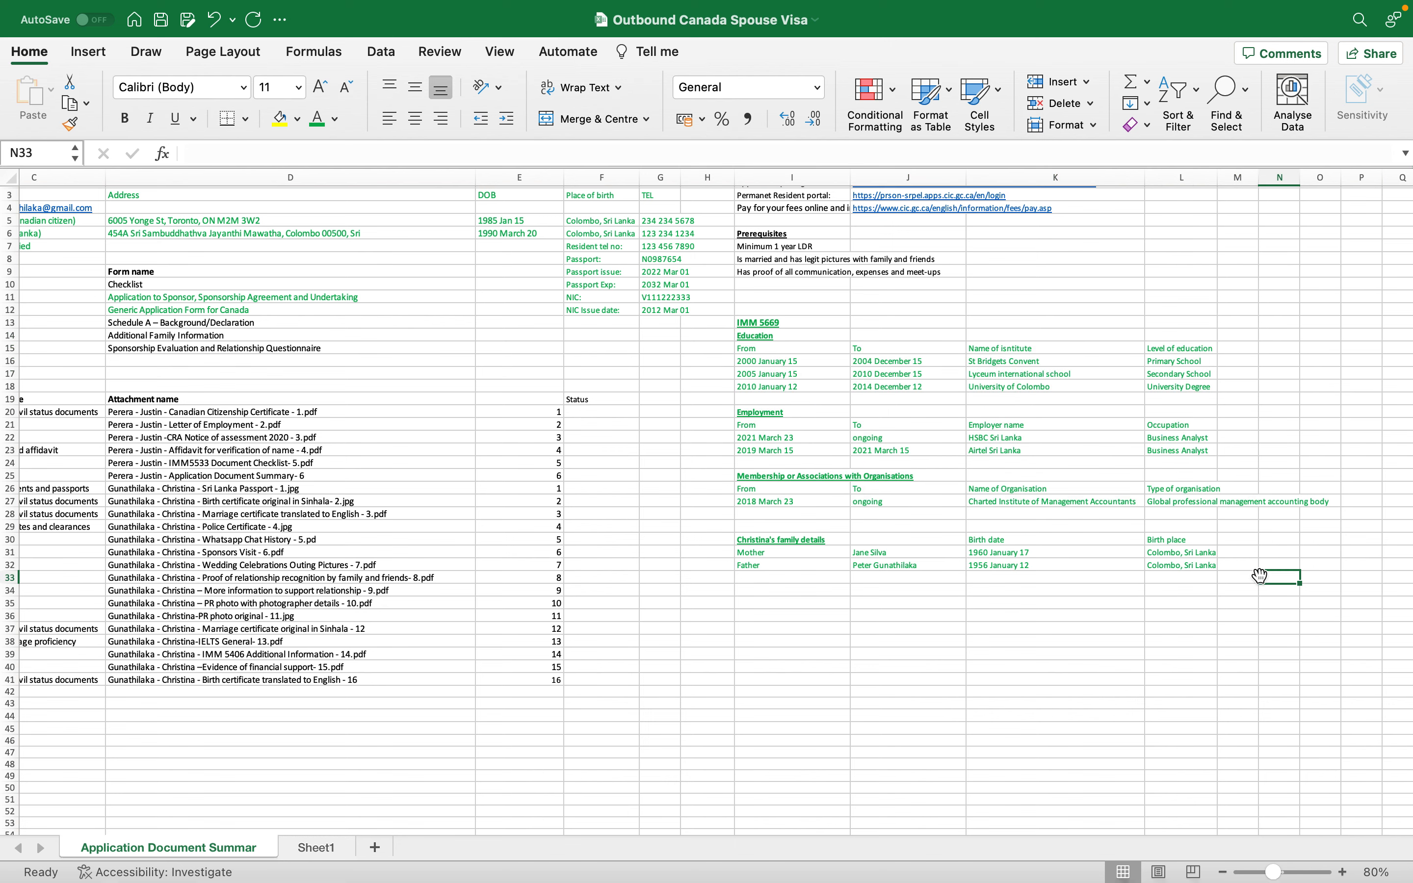
pyautogui.click(772, 416)
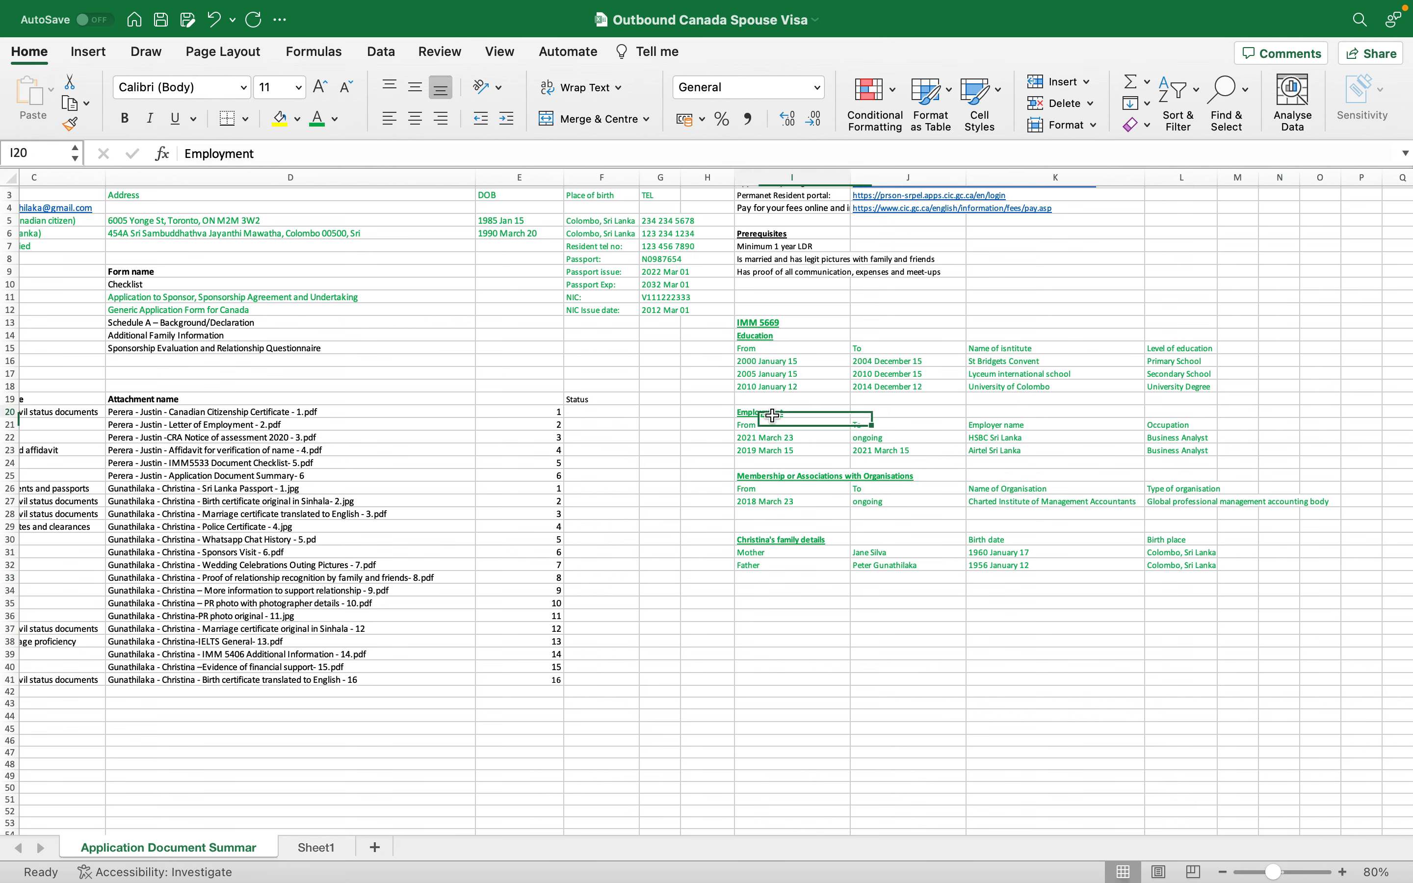
pyautogui.click(788, 475)
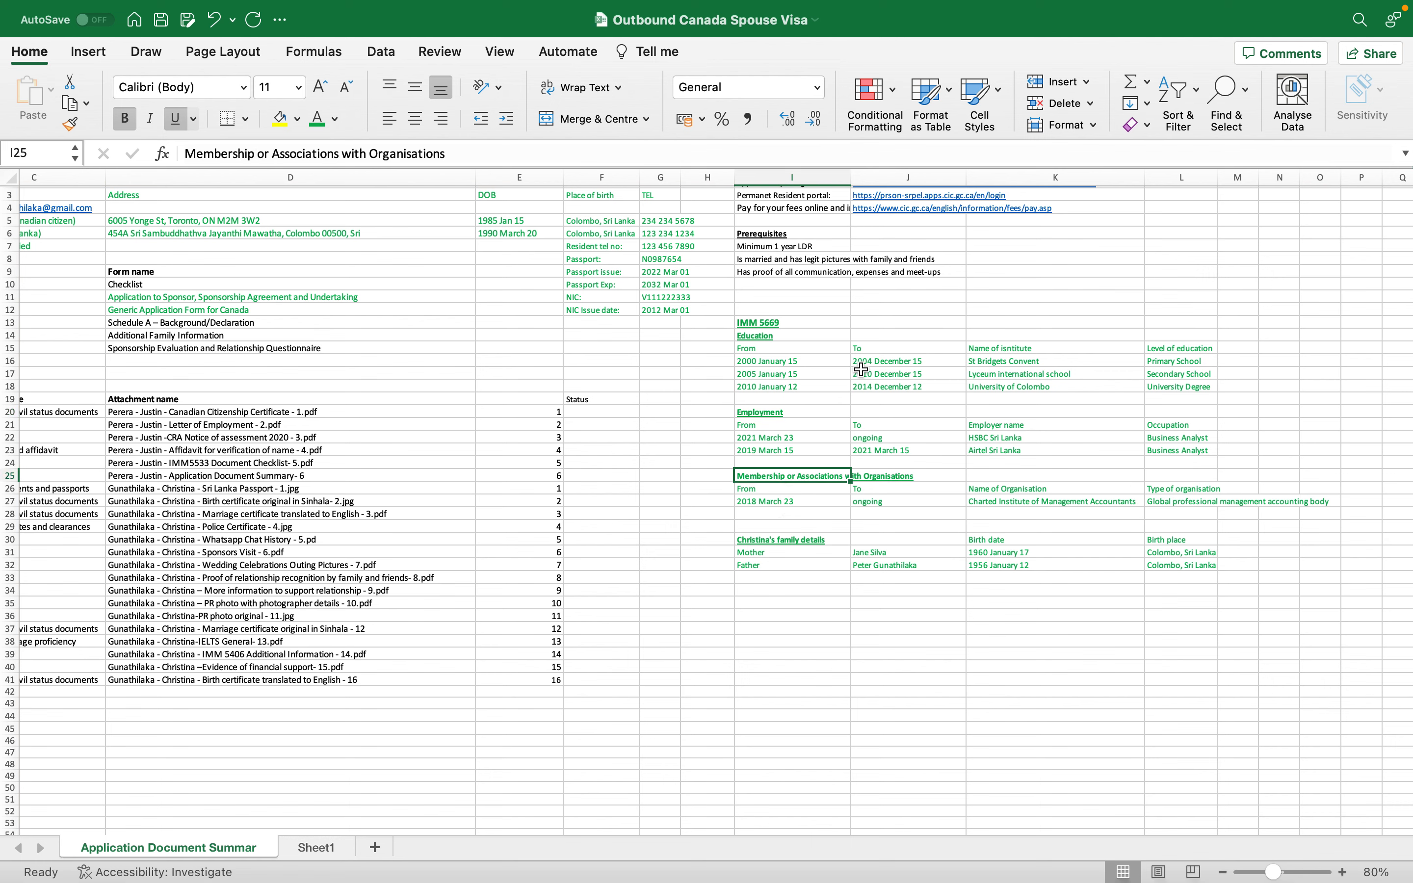
pyautogui.moveTo(985, 359); pyautogui.dragTo(992, 384)
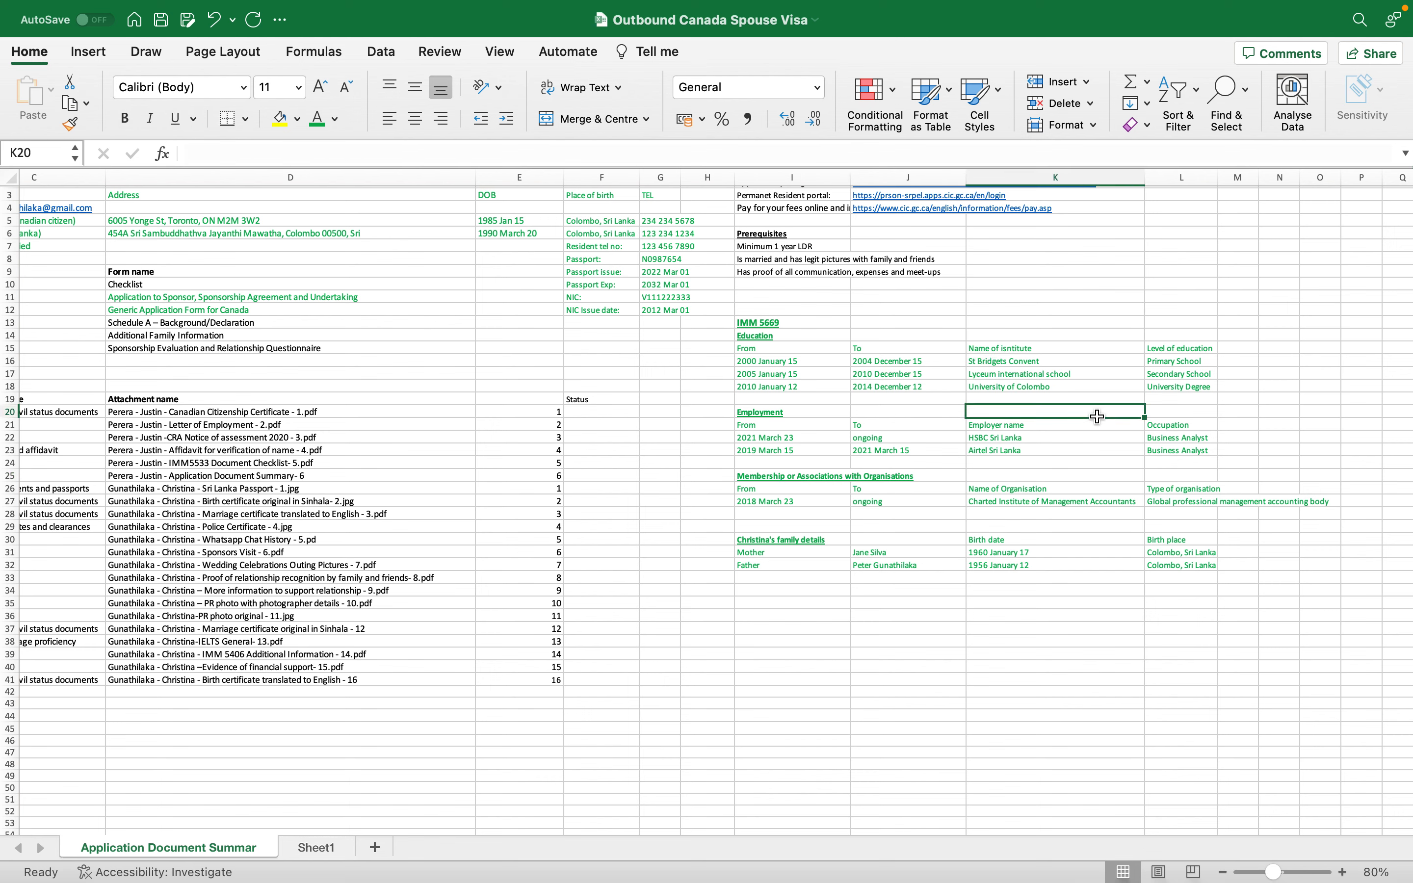
pyautogui.moveTo(1013, 436); pyautogui.dragTo(1013, 461)
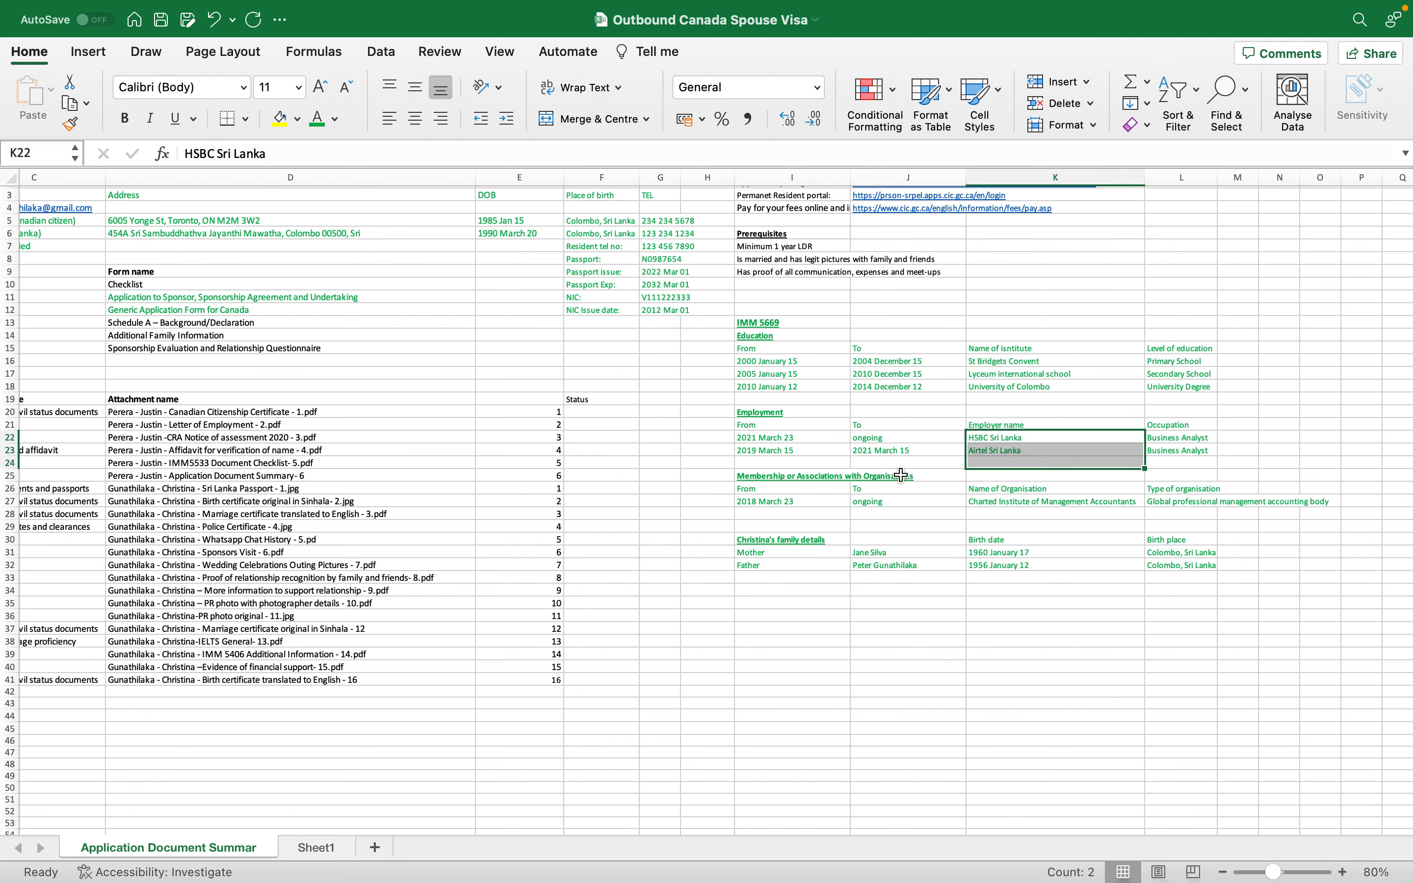
pyautogui.moveTo(1034, 494); pyautogui.dragTo(1034, 504)
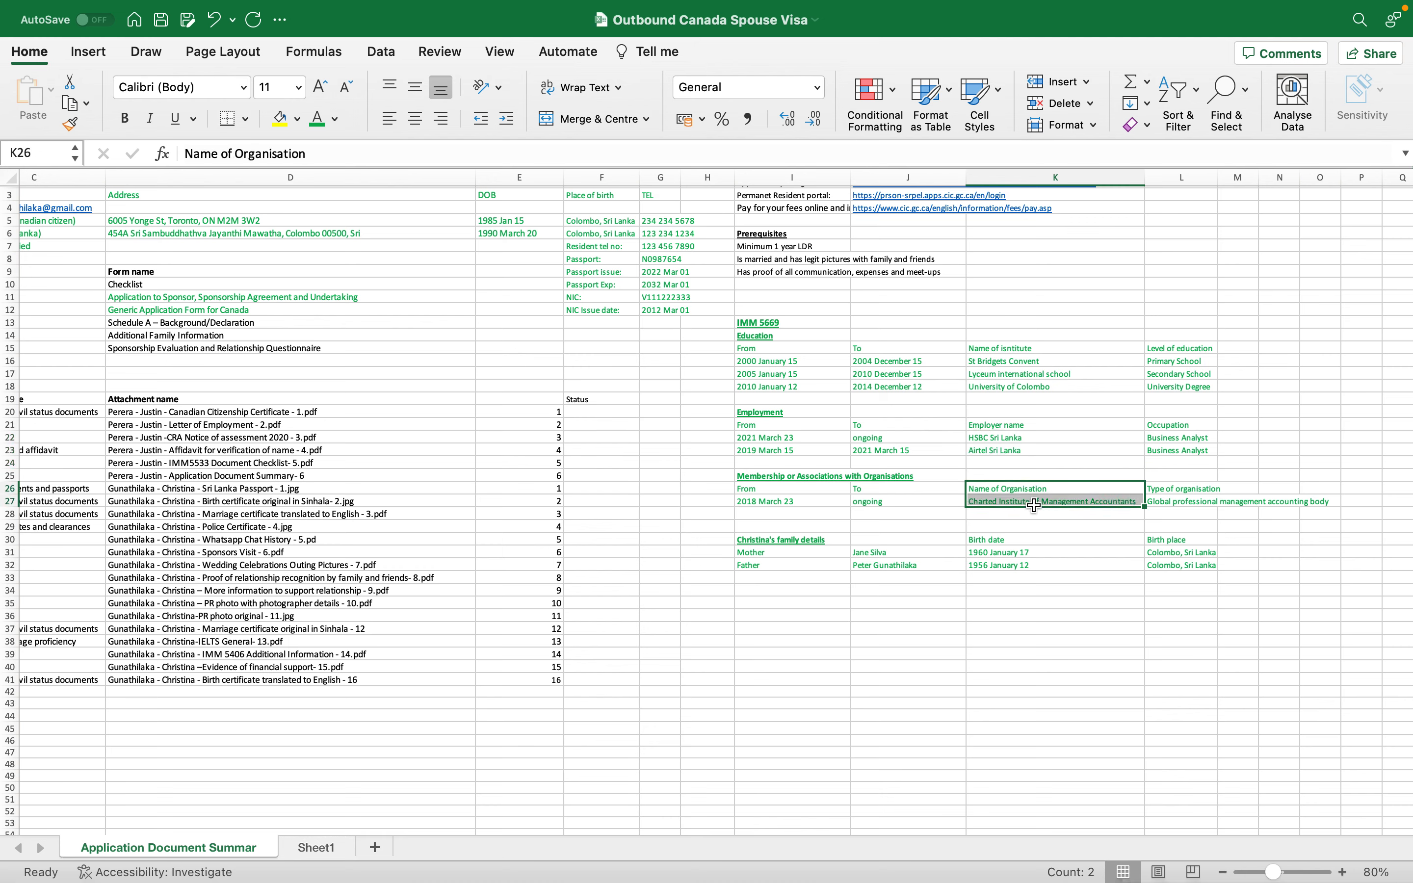
# - Select the Education, Employment and organisation column-heading rows, then return to the portal form
pyautogui.press('super+Tab')
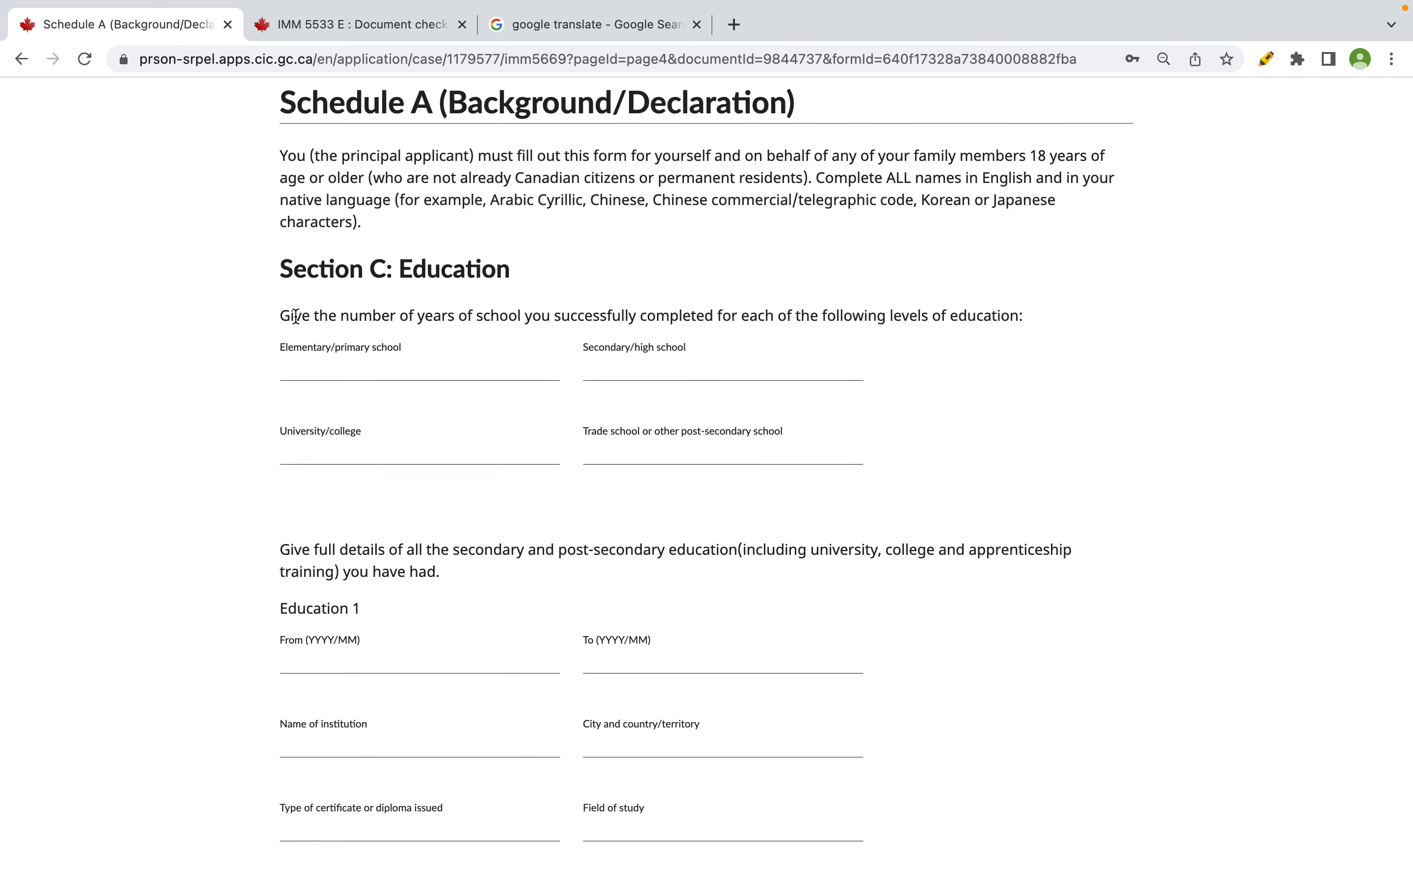
pyautogui.press('super+Tab')
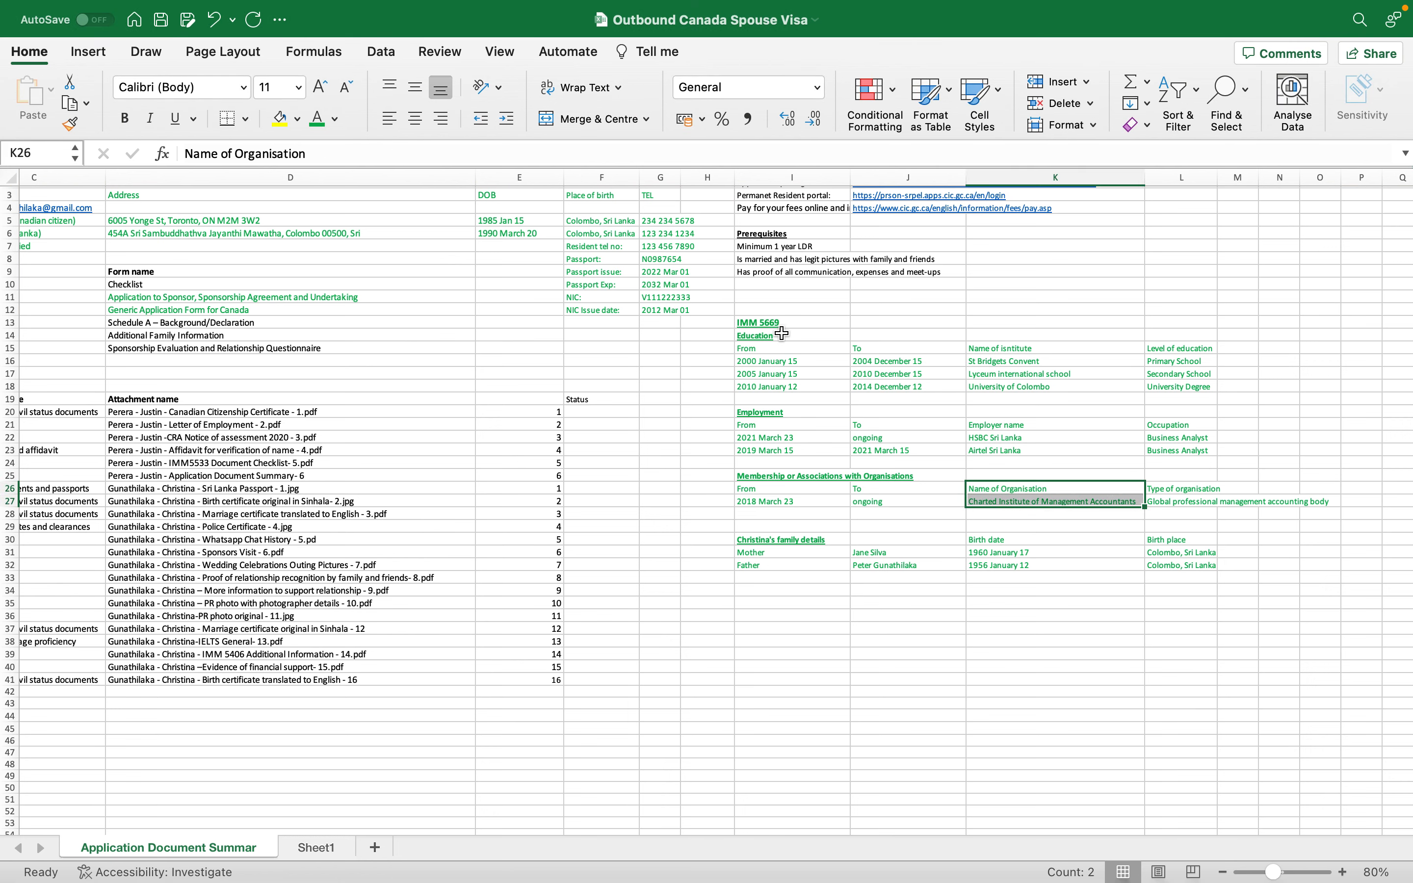
pyautogui.moveTo(777, 336); pyautogui.dragTo(1265, 400)
pyautogui.moveTo(1182, 348); pyautogui.dragTo(816, 346)
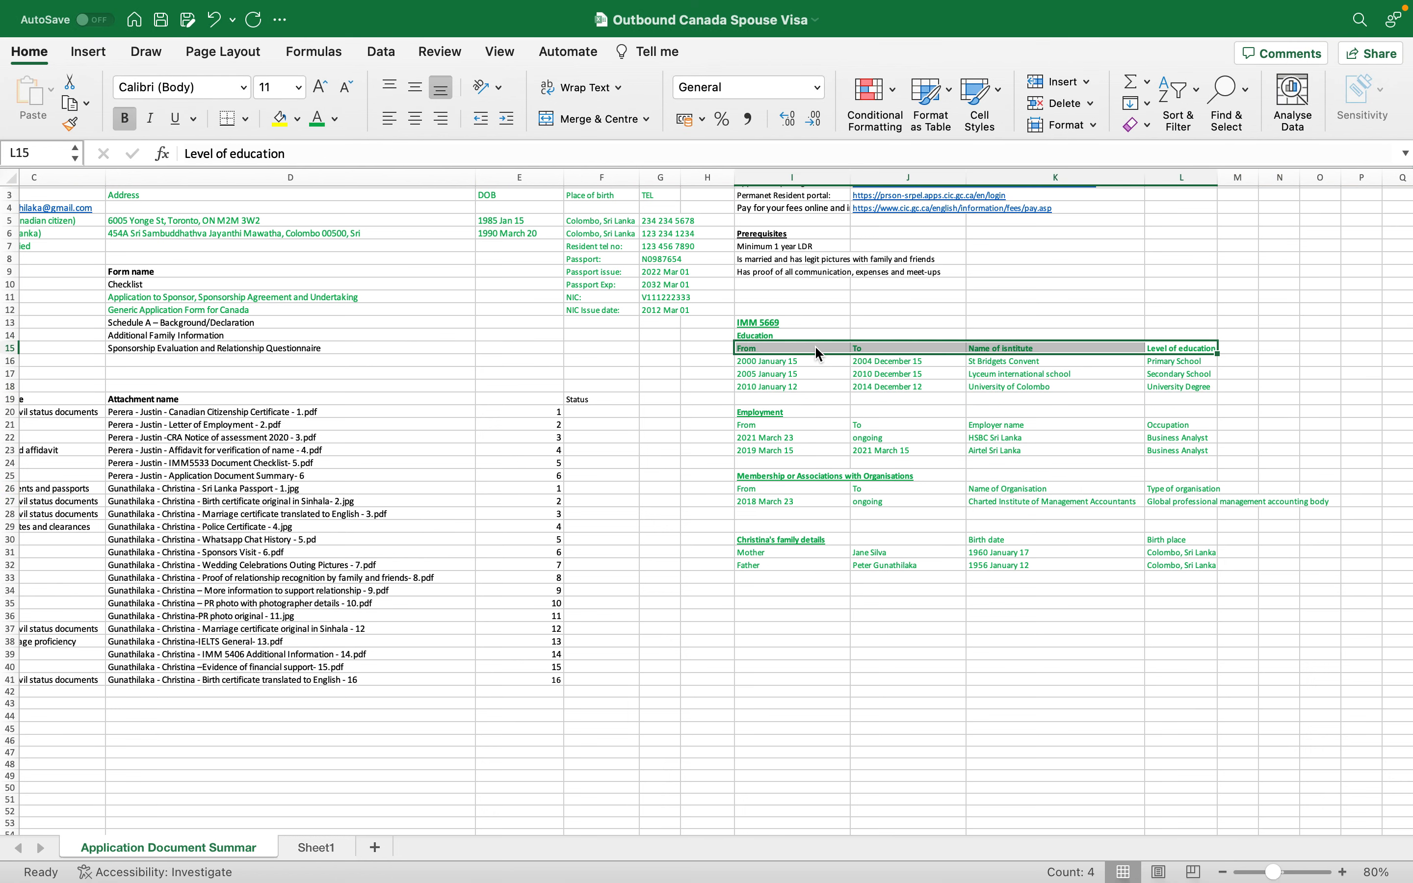
pyautogui.moveTo(782, 424); pyautogui.dragTo(1201, 424)
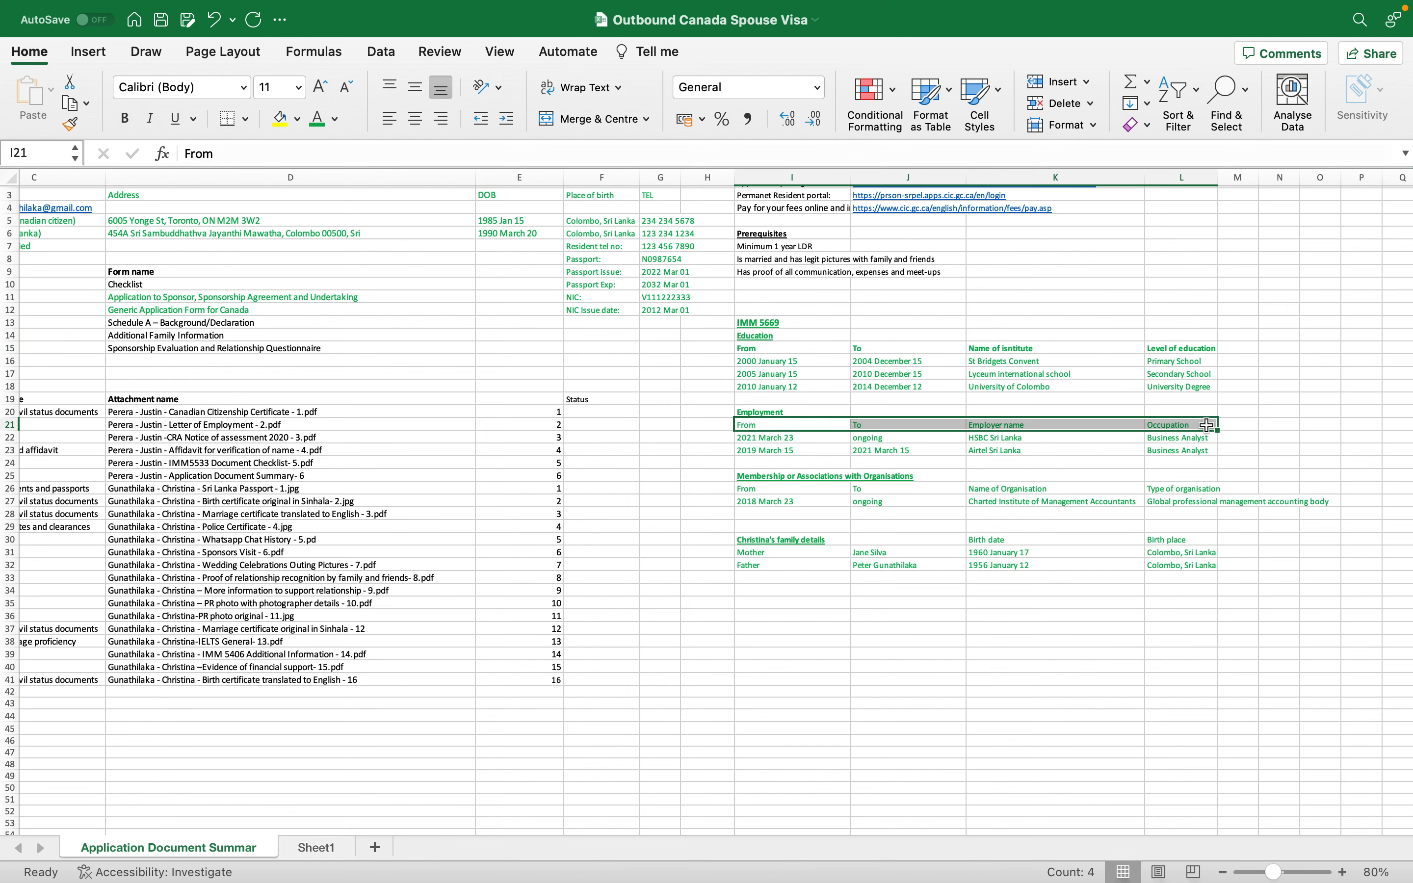
pyautogui.moveTo(798, 491); pyautogui.dragTo(1213, 485)
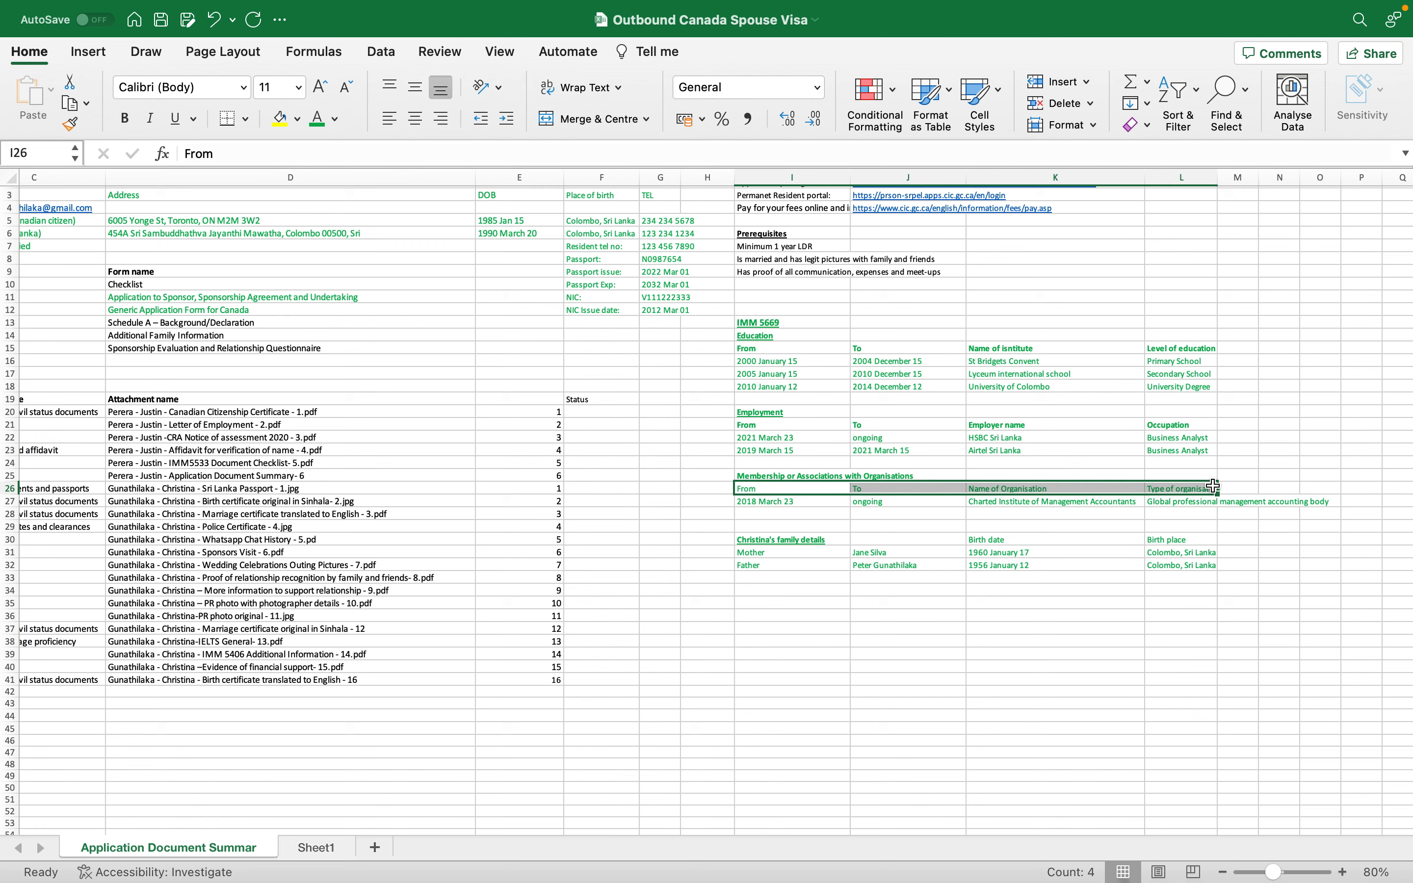
pyautogui.click(1203, 527)
pyautogui.press('super+Tab')
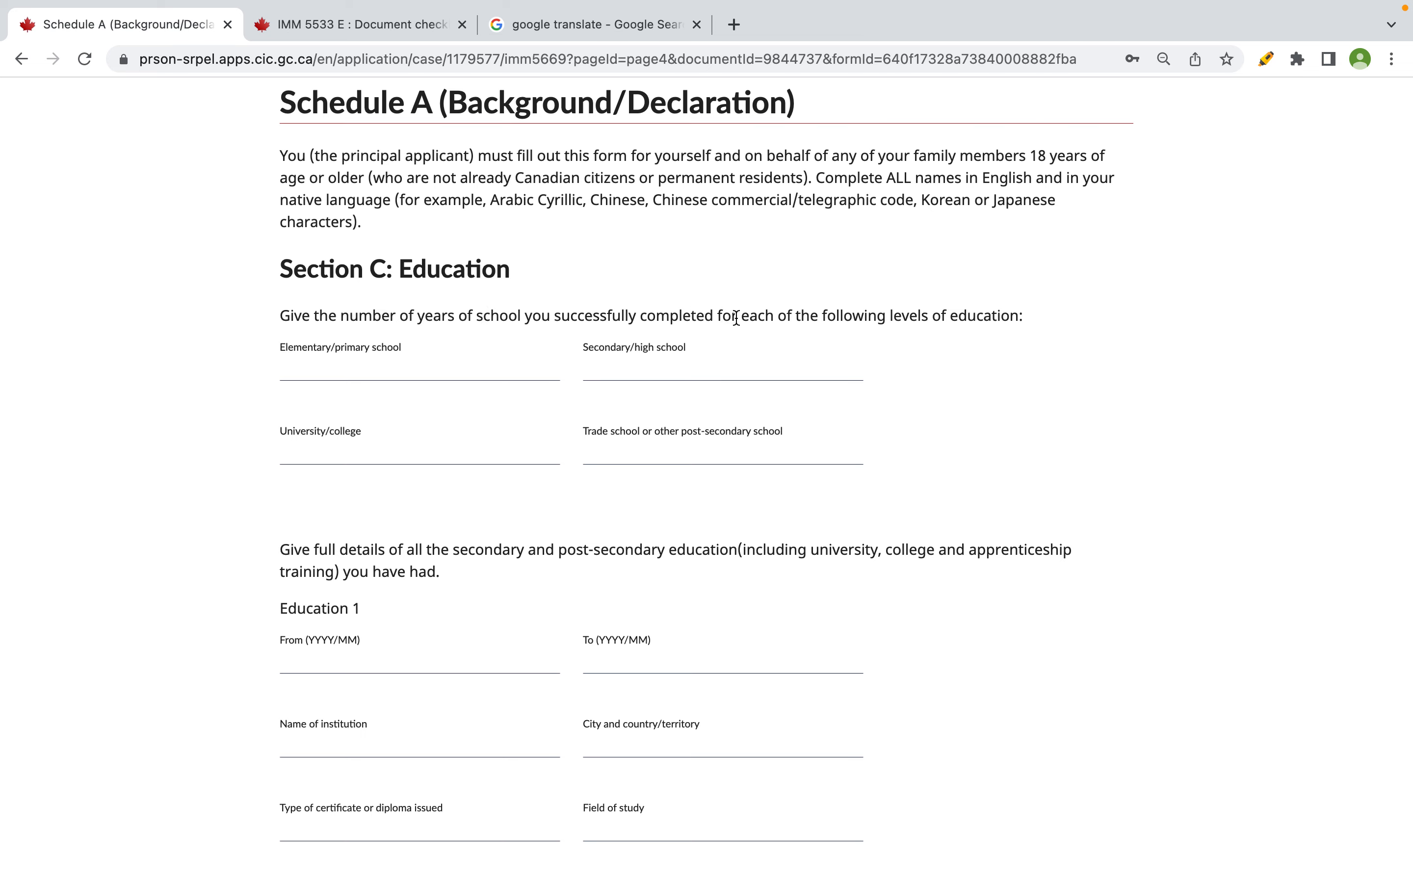
# - Check the primary school dates in the spreadsheet and enter 4 elementary years
pyautogui.click(387, 361)
pyautogui.press('super+Tab')
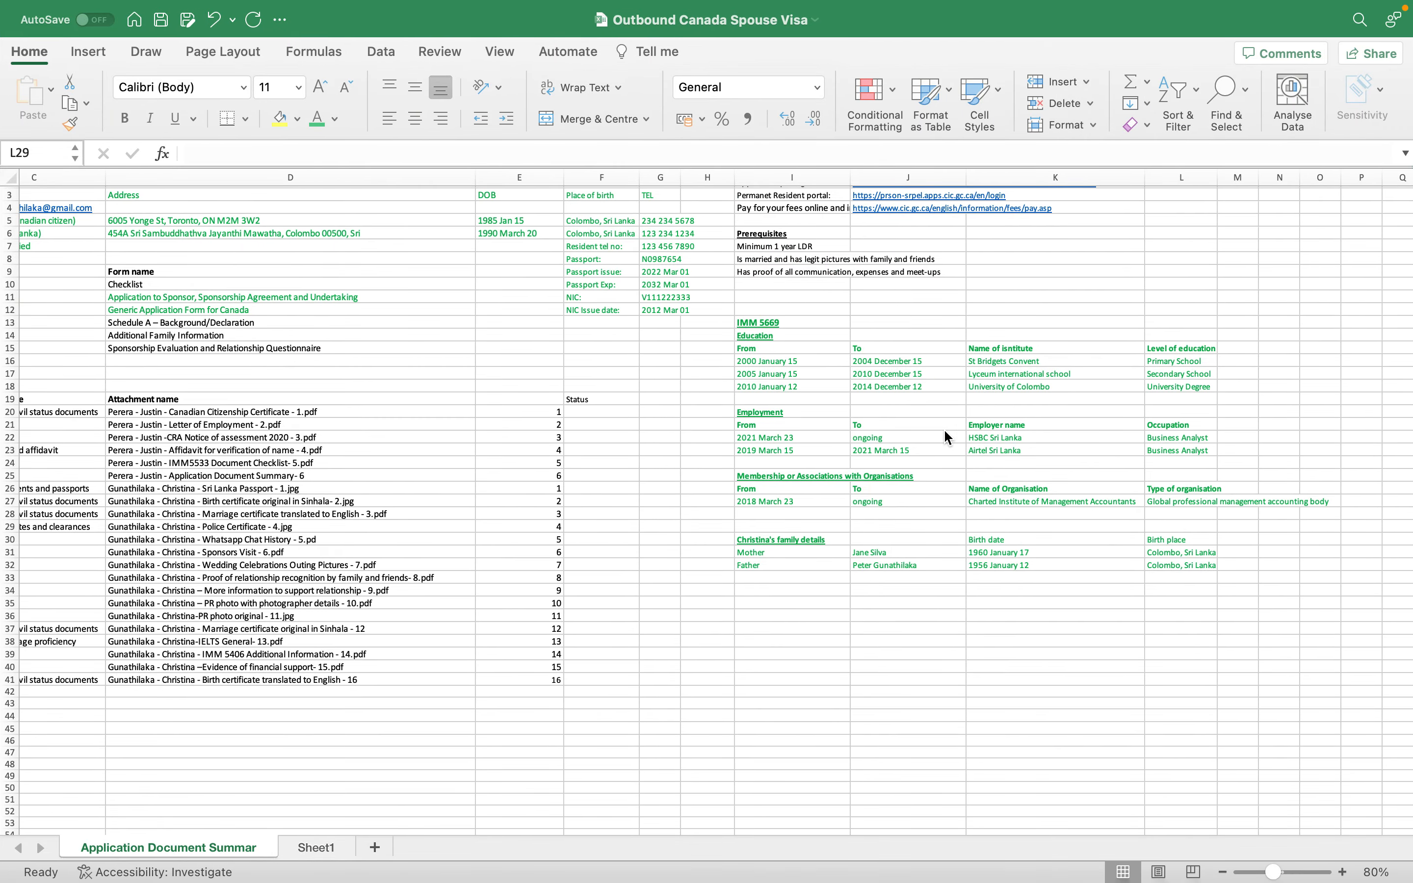
pyautogui.click(765, 360)
pyautogui.click(912, 363)
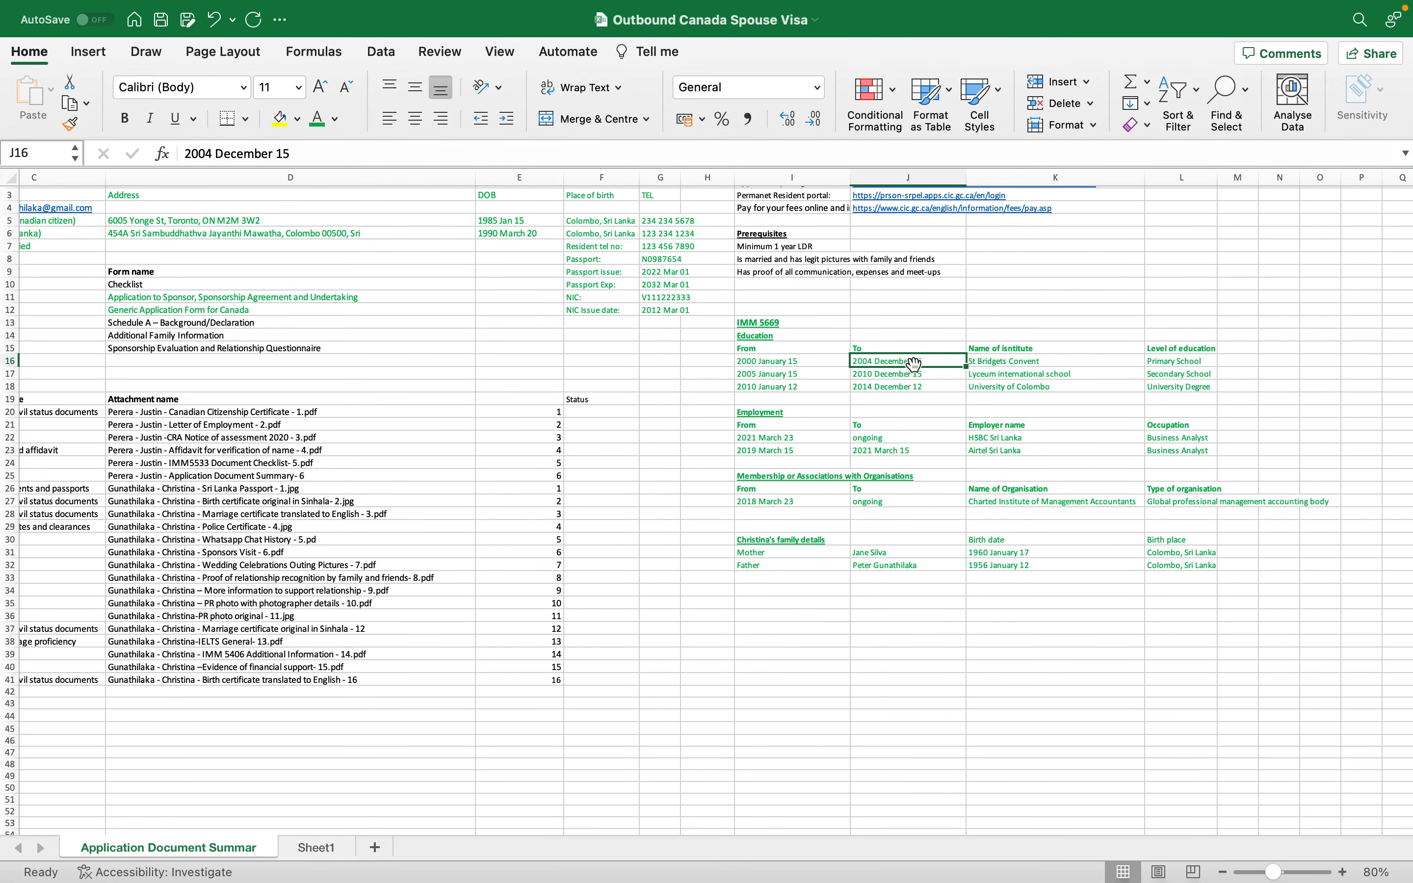
pyautogui.click(1211, 358)
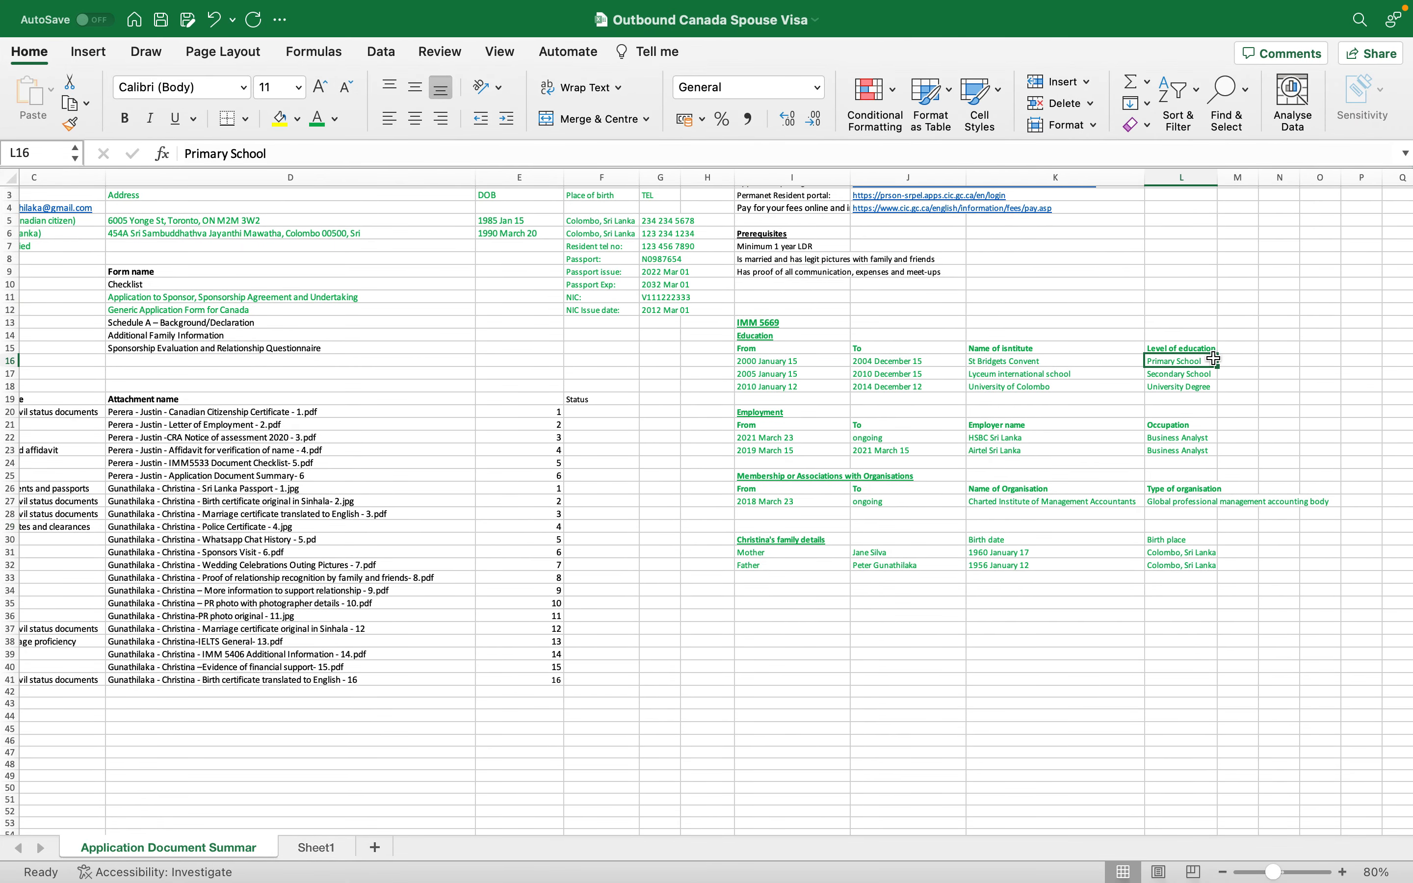
pyautogui.click(827, 363)
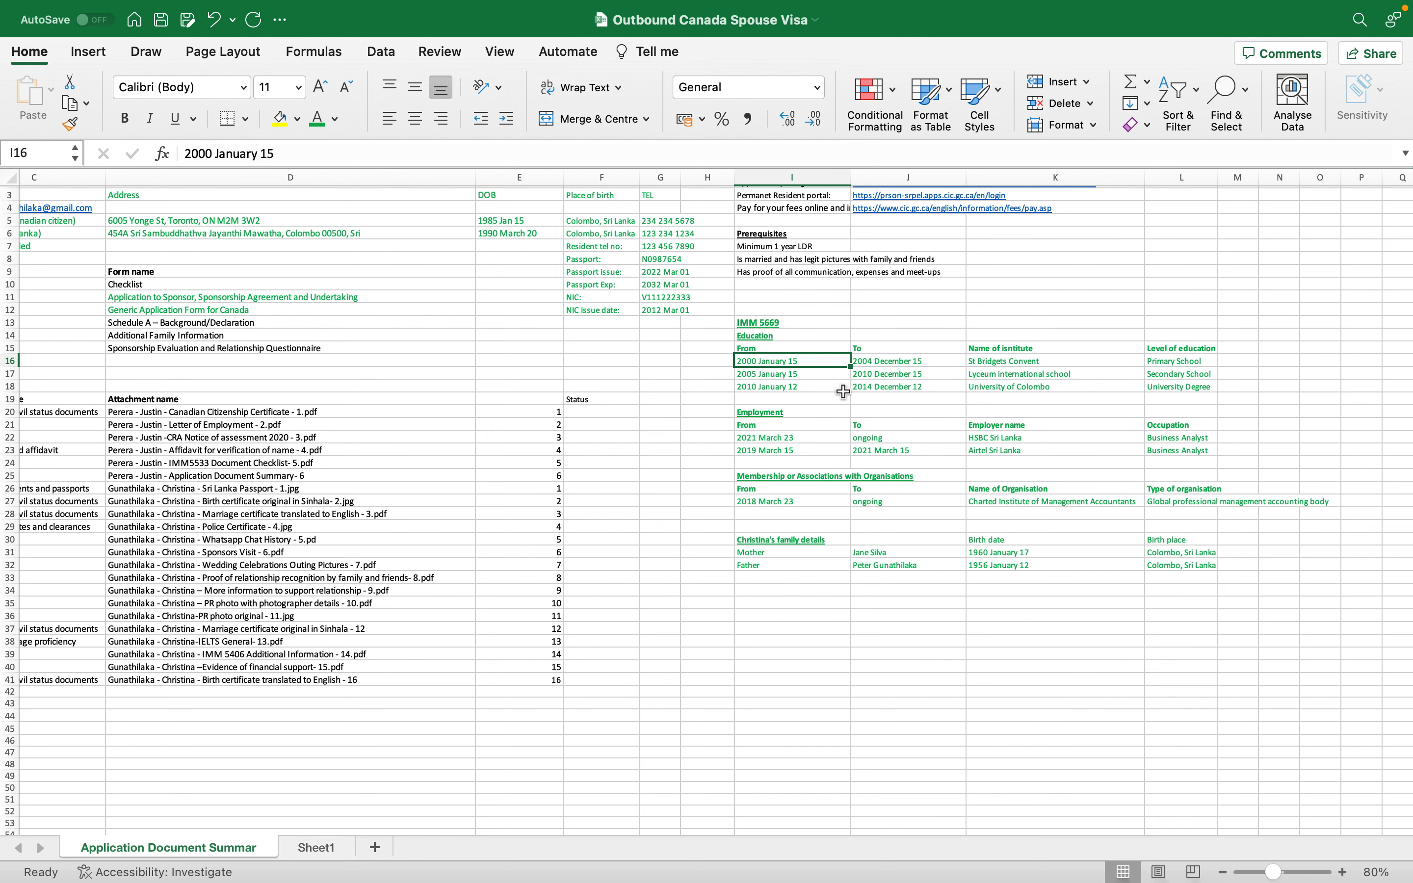
pyautogui.hotkey('ctrl', 'Left')
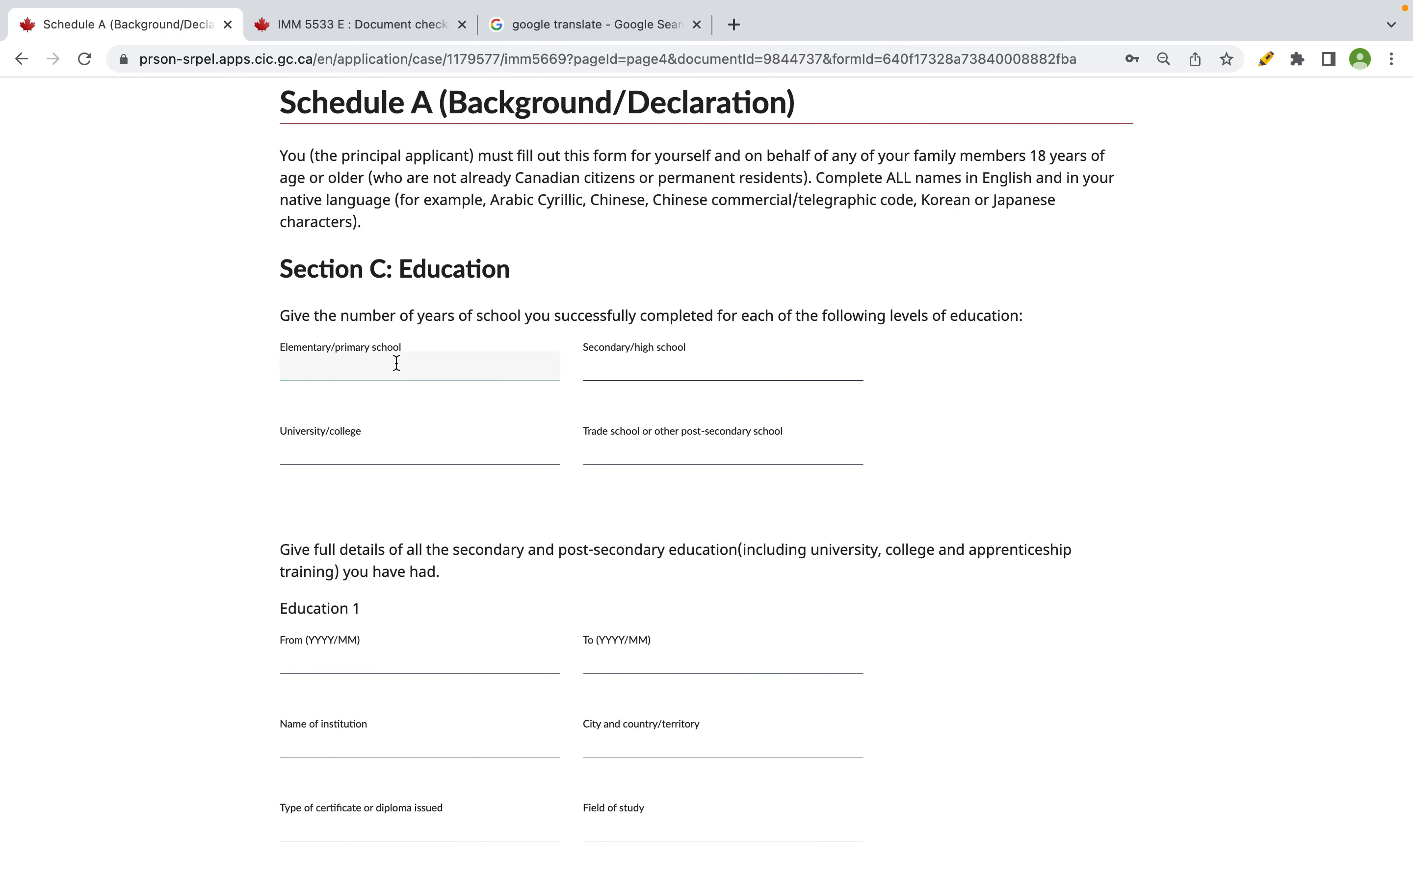
pyautogui.write('4')
# - Check the secondary school dates and enter 6 secondary years
pyautogui.hotkey('ctrl', 'Right')
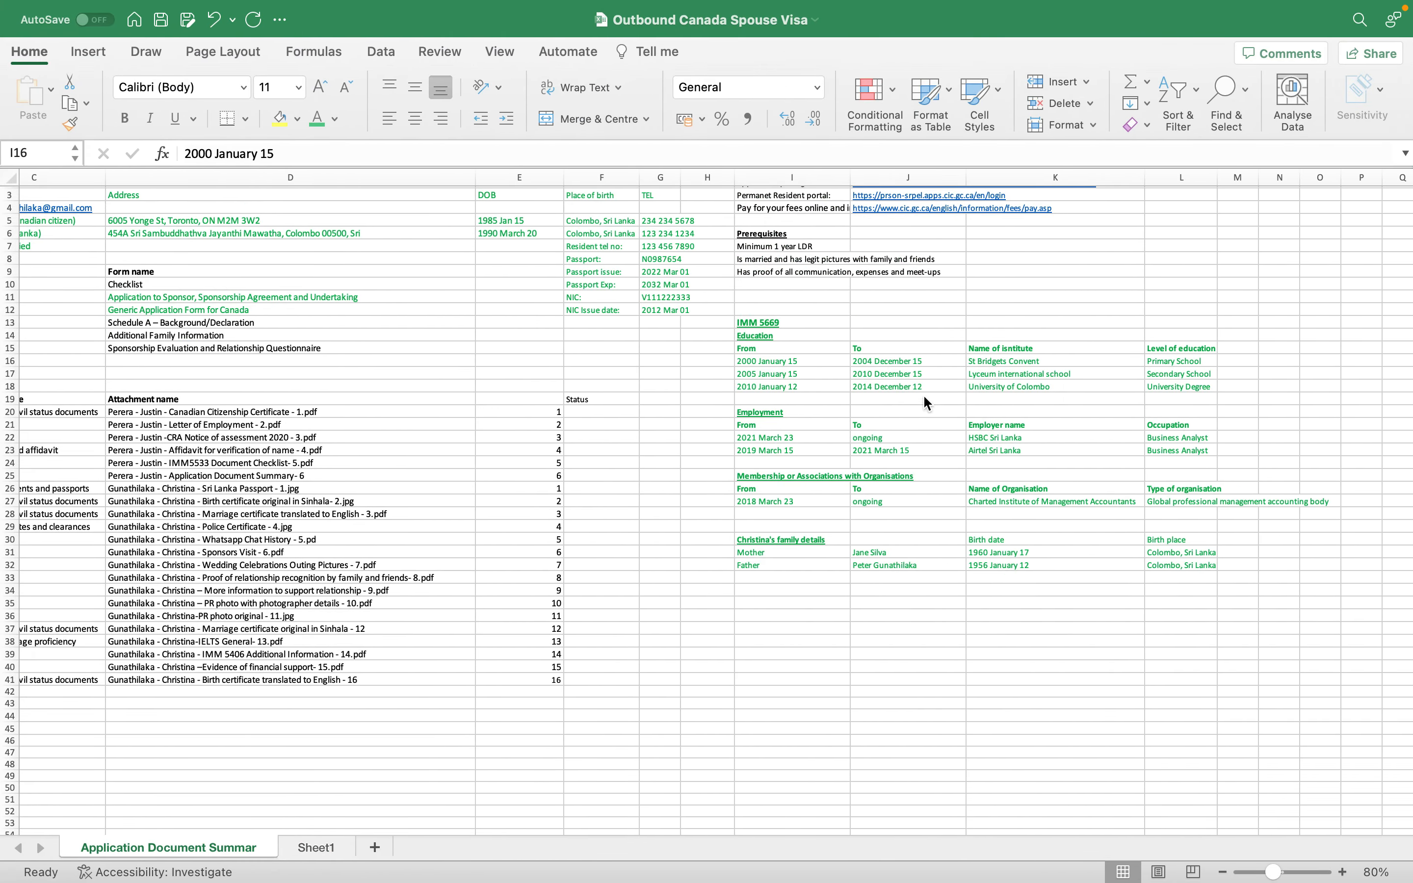
pyautogui.click(823, 374)
pyautogui.click(866, 373)
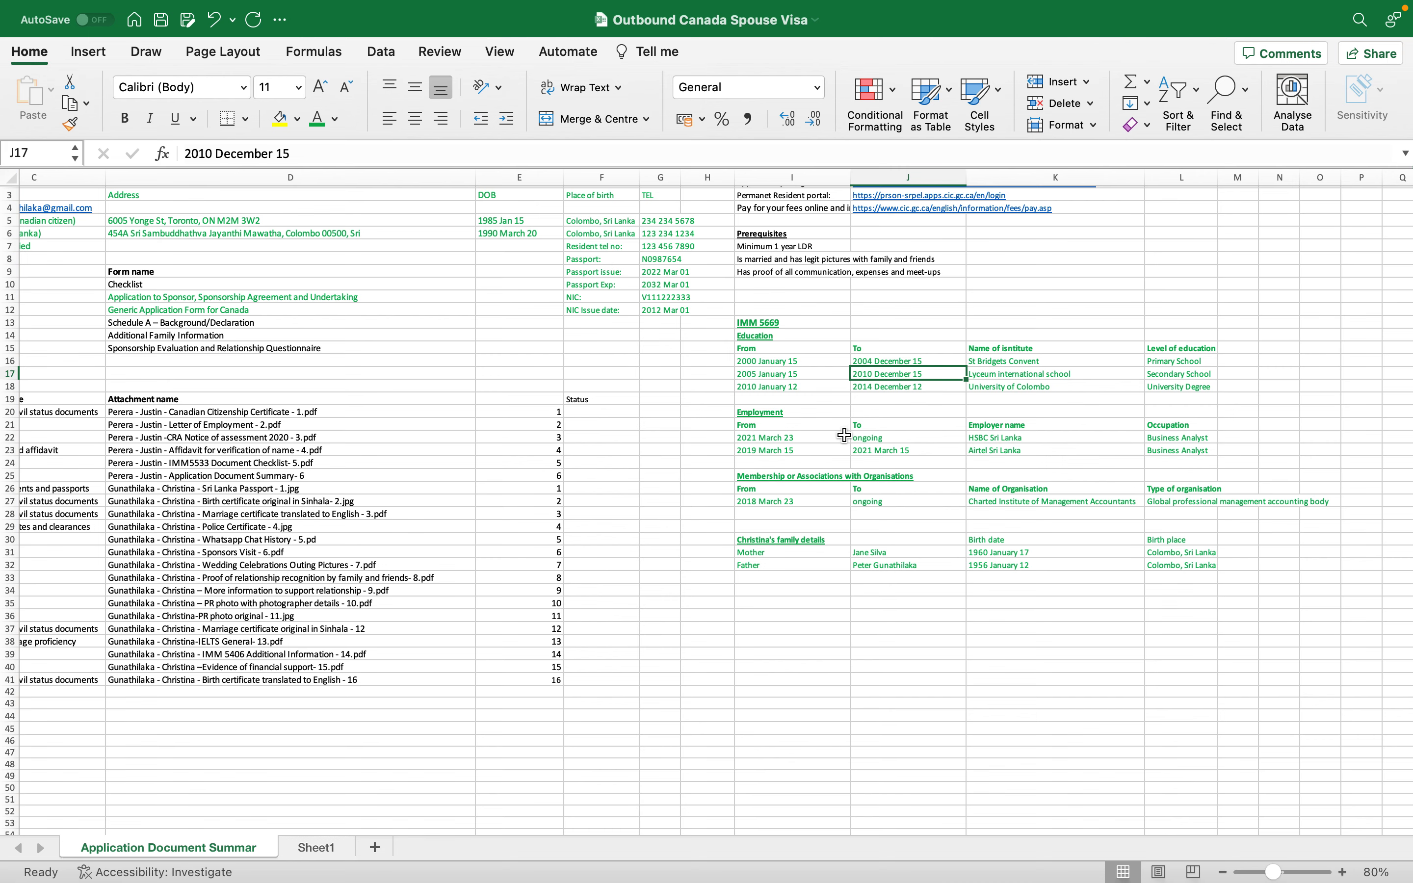
pyautogui.hotkey('ctrl', 'Left')
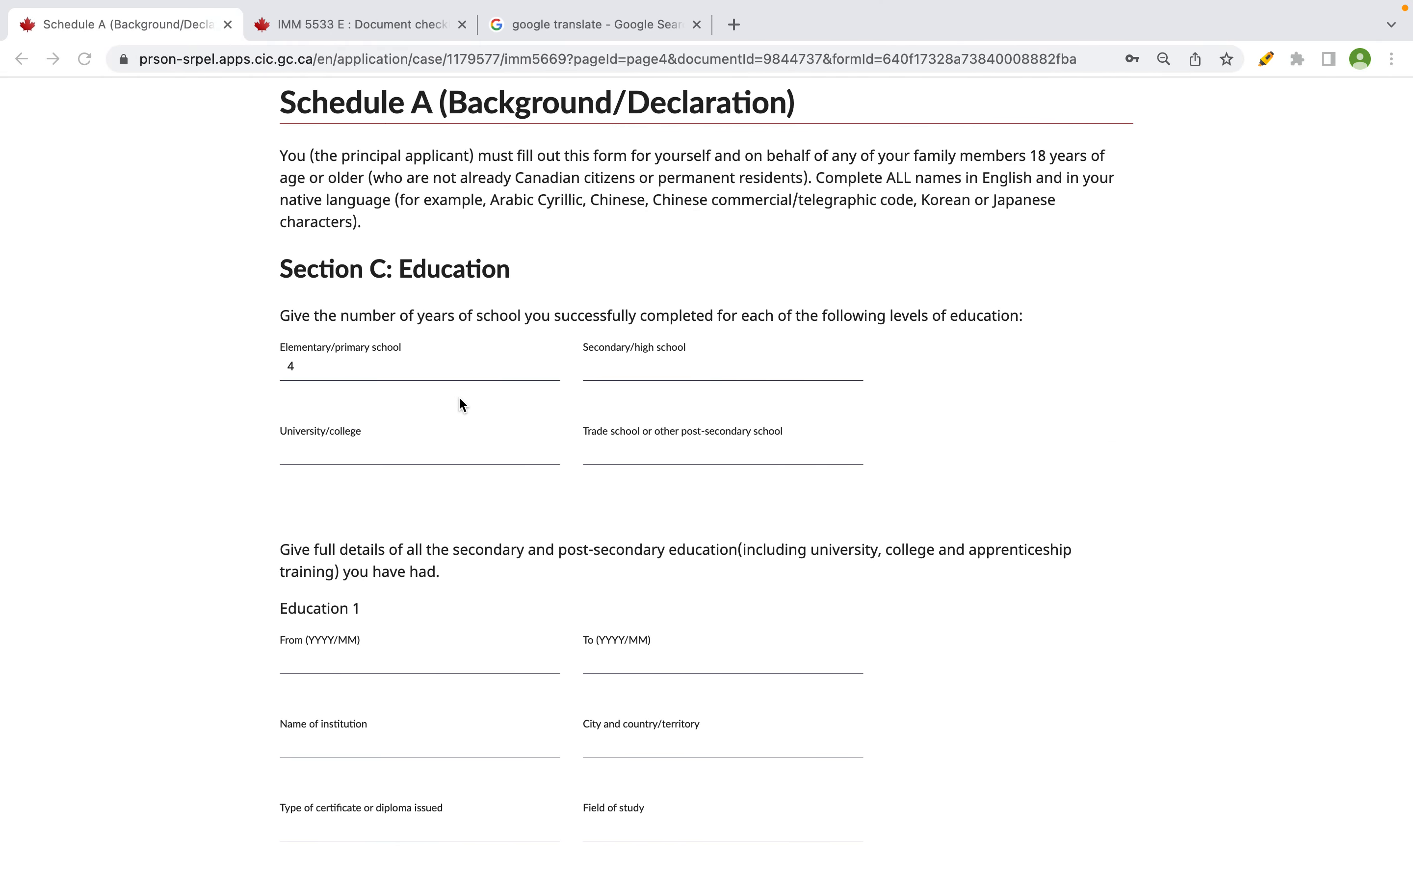
pyautogui.click(620, 362)
pyautogui.write('6')
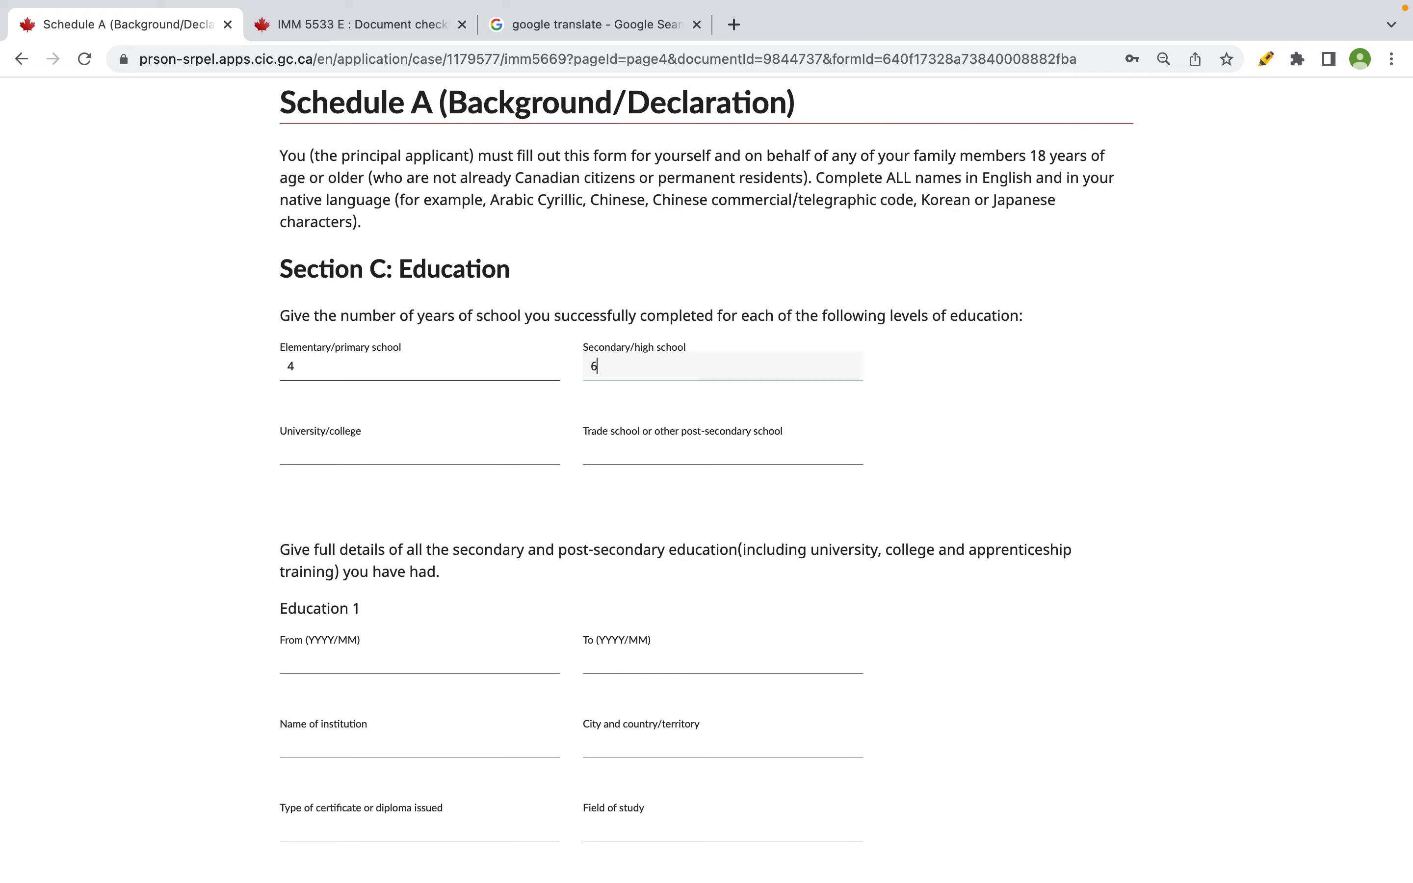
# - Check the university dates and enter 5 university/college years
pyautogui.hotkey('ctrl', 'Right')
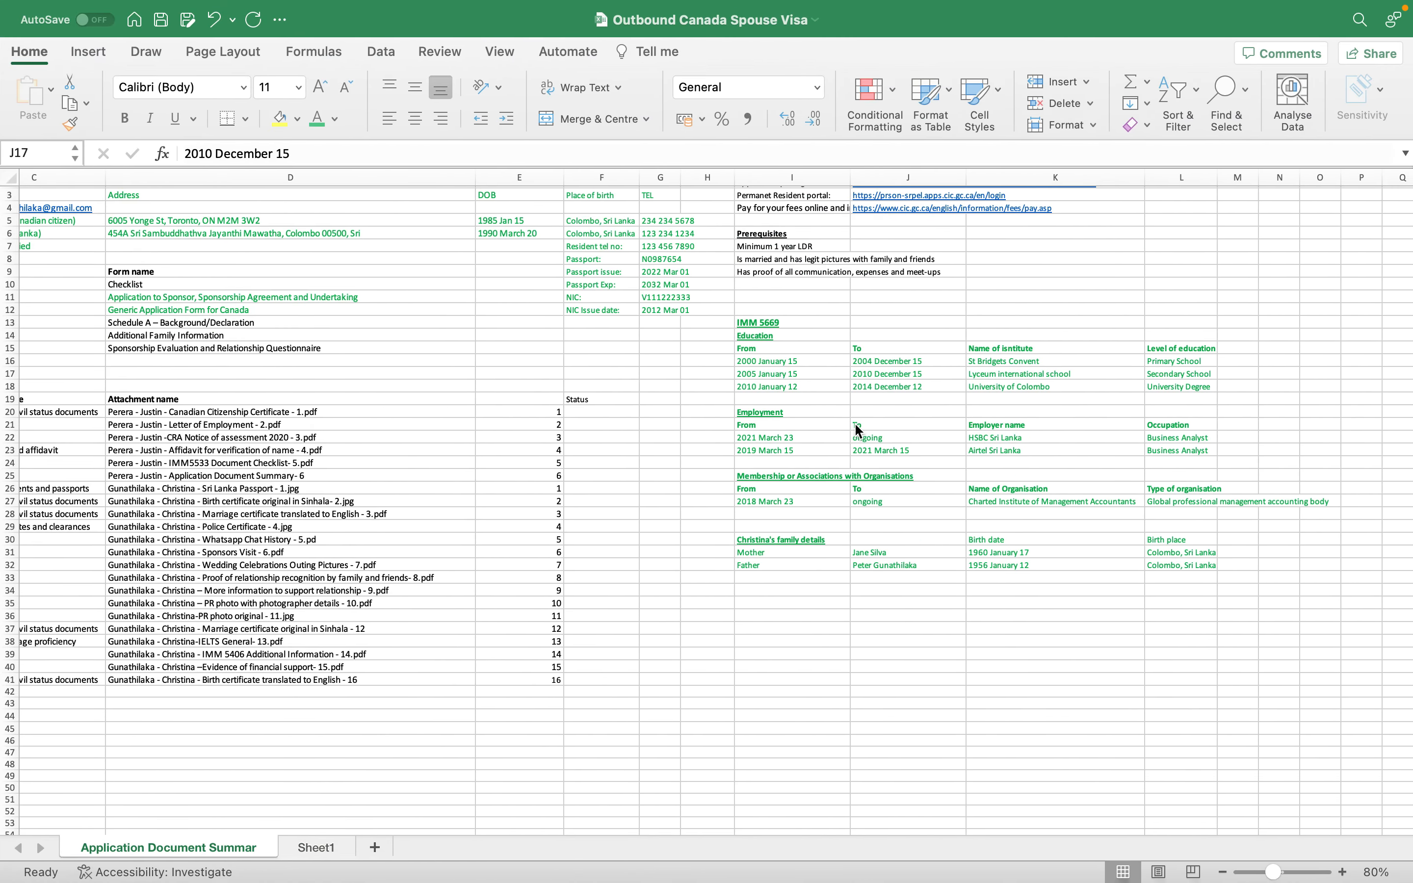
pyautogui.click(770, 387)
pyautogui.click(890, 390)
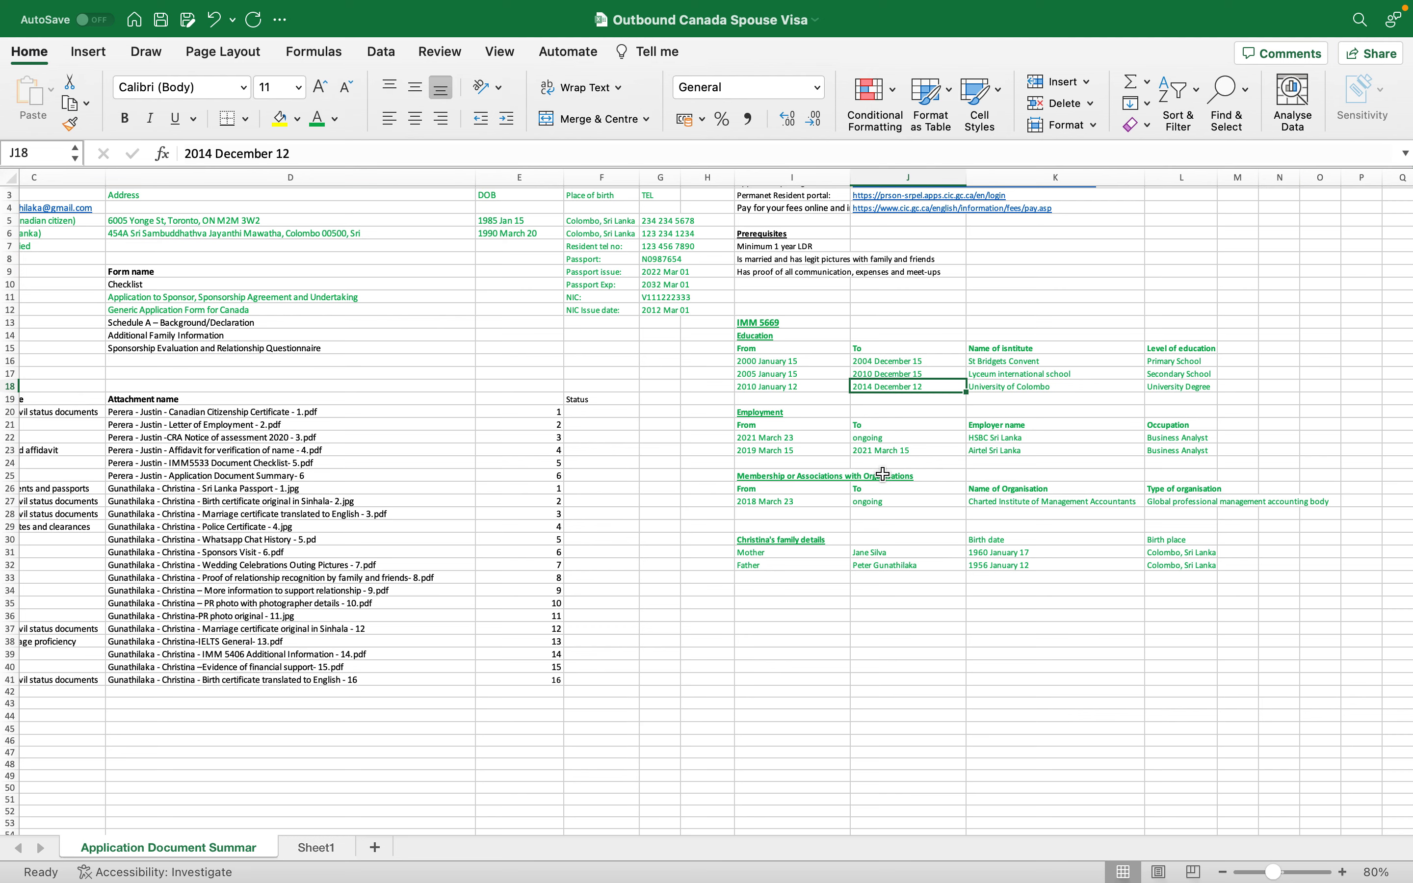
pyautogui.hotkey('ctrl', 'Left')
pyautogui.click(440, 448)
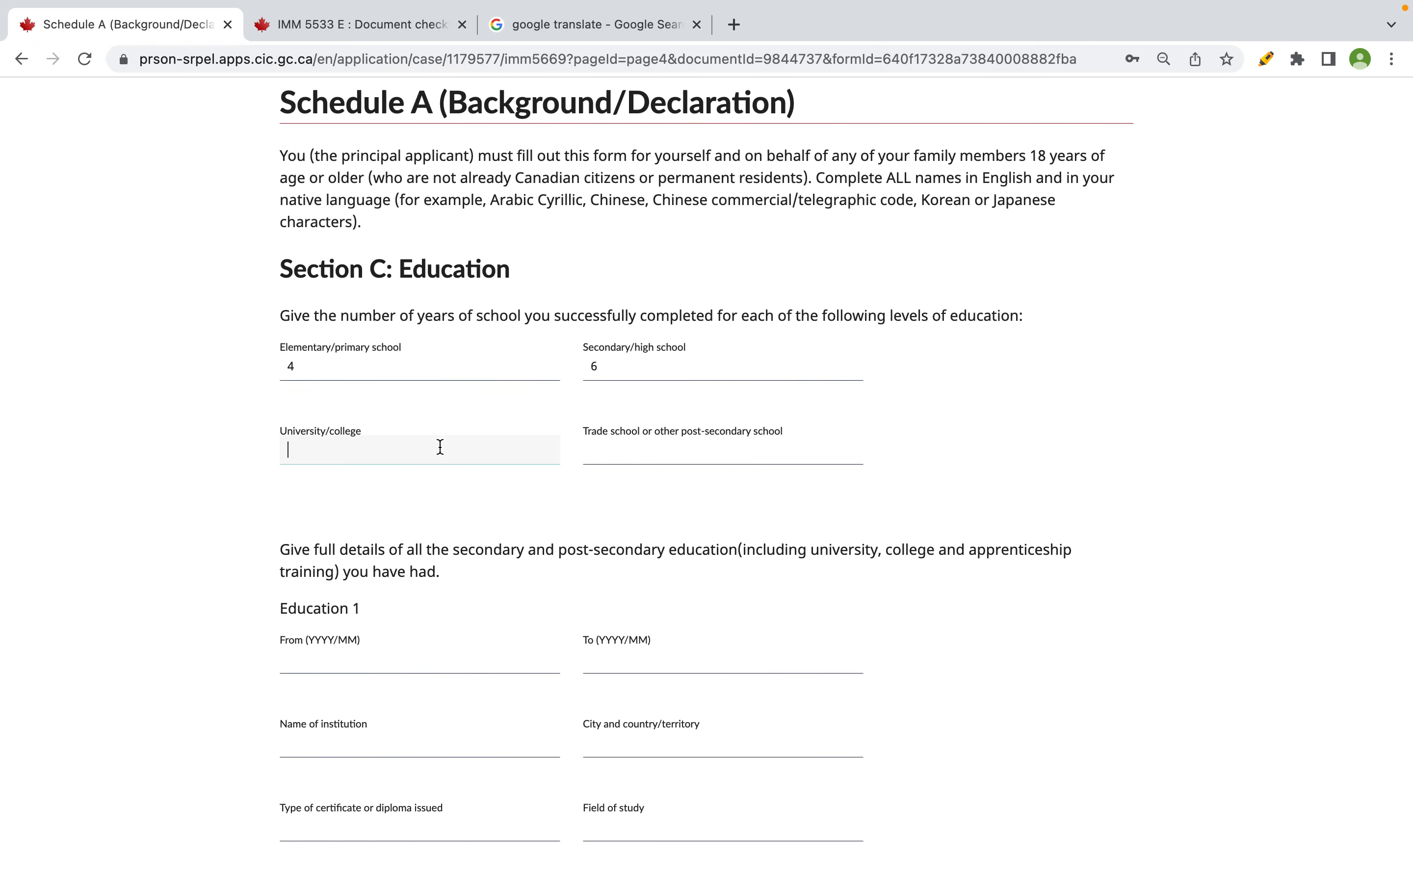
pyautogui.write('5')
pyautogui.click(815, 501)
pyautogui.scroll(-2, 814, 510)
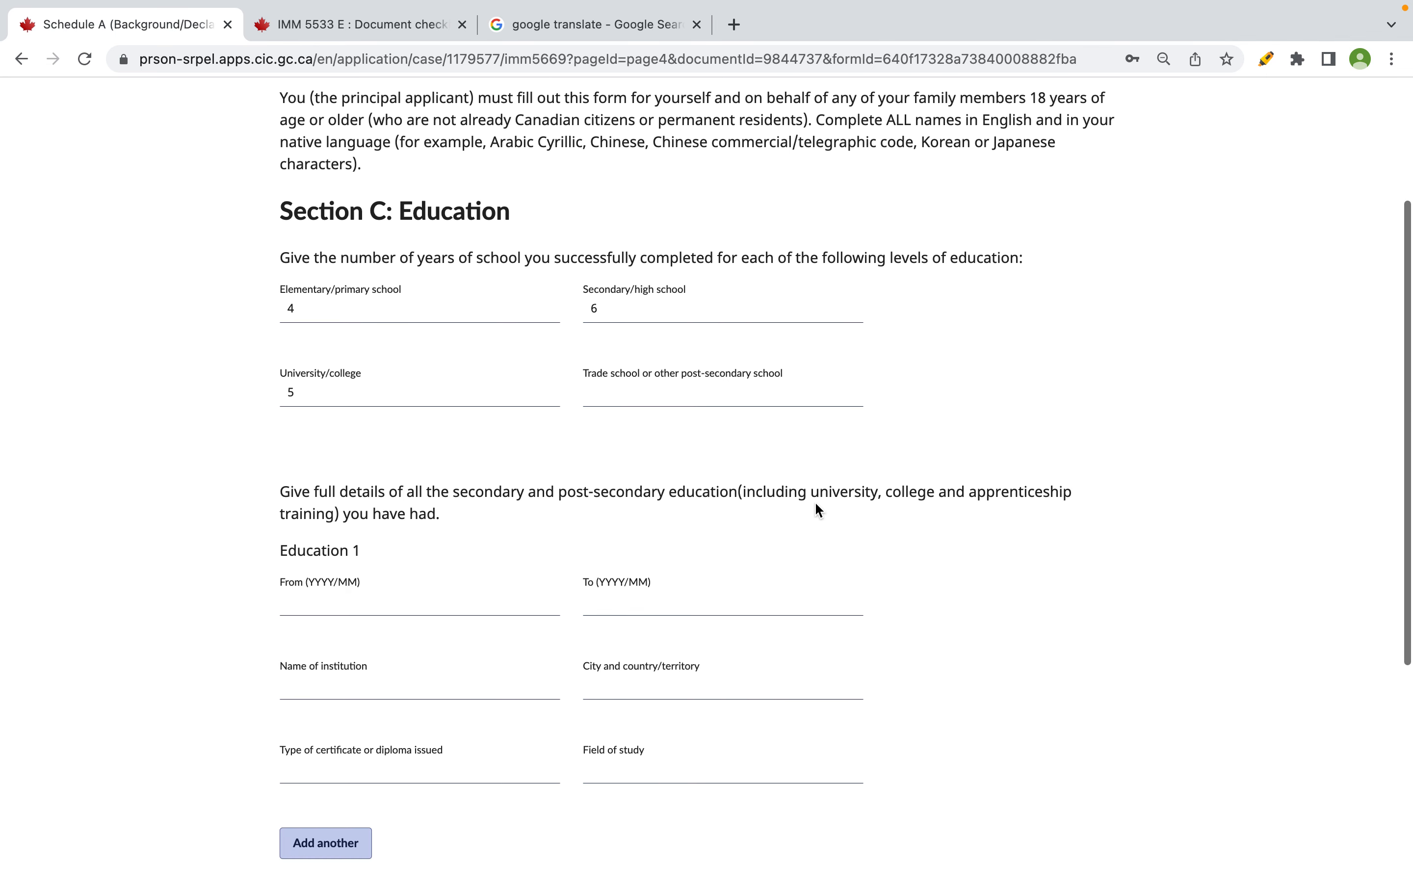
pyautogui.click(733, 375)
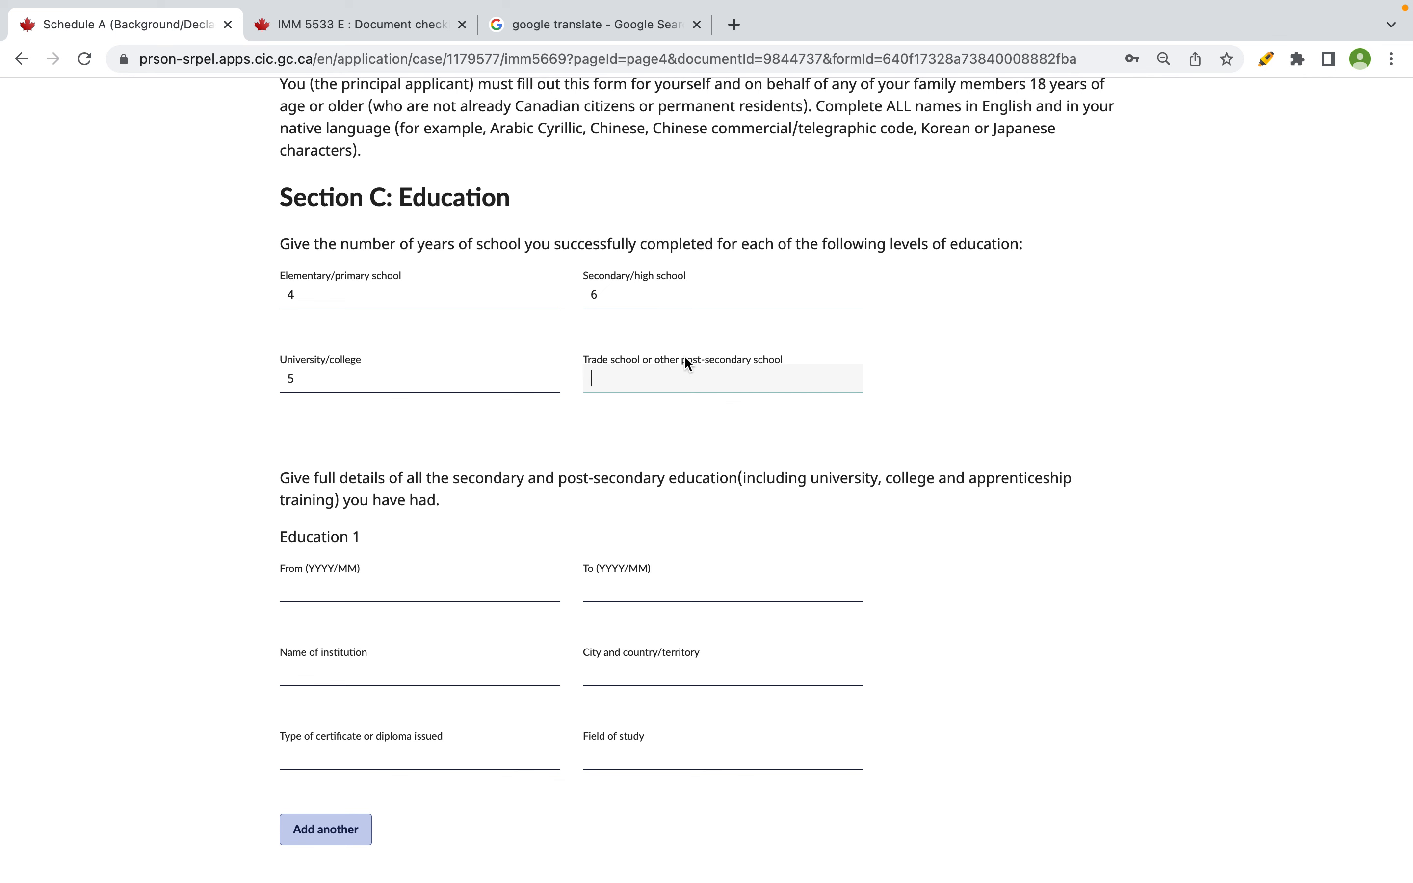
# - Leave trade school years blank and check the education end dates in column J
pyautogui.moveTo(685, 358); pyautogui.dragTo(758, 359)
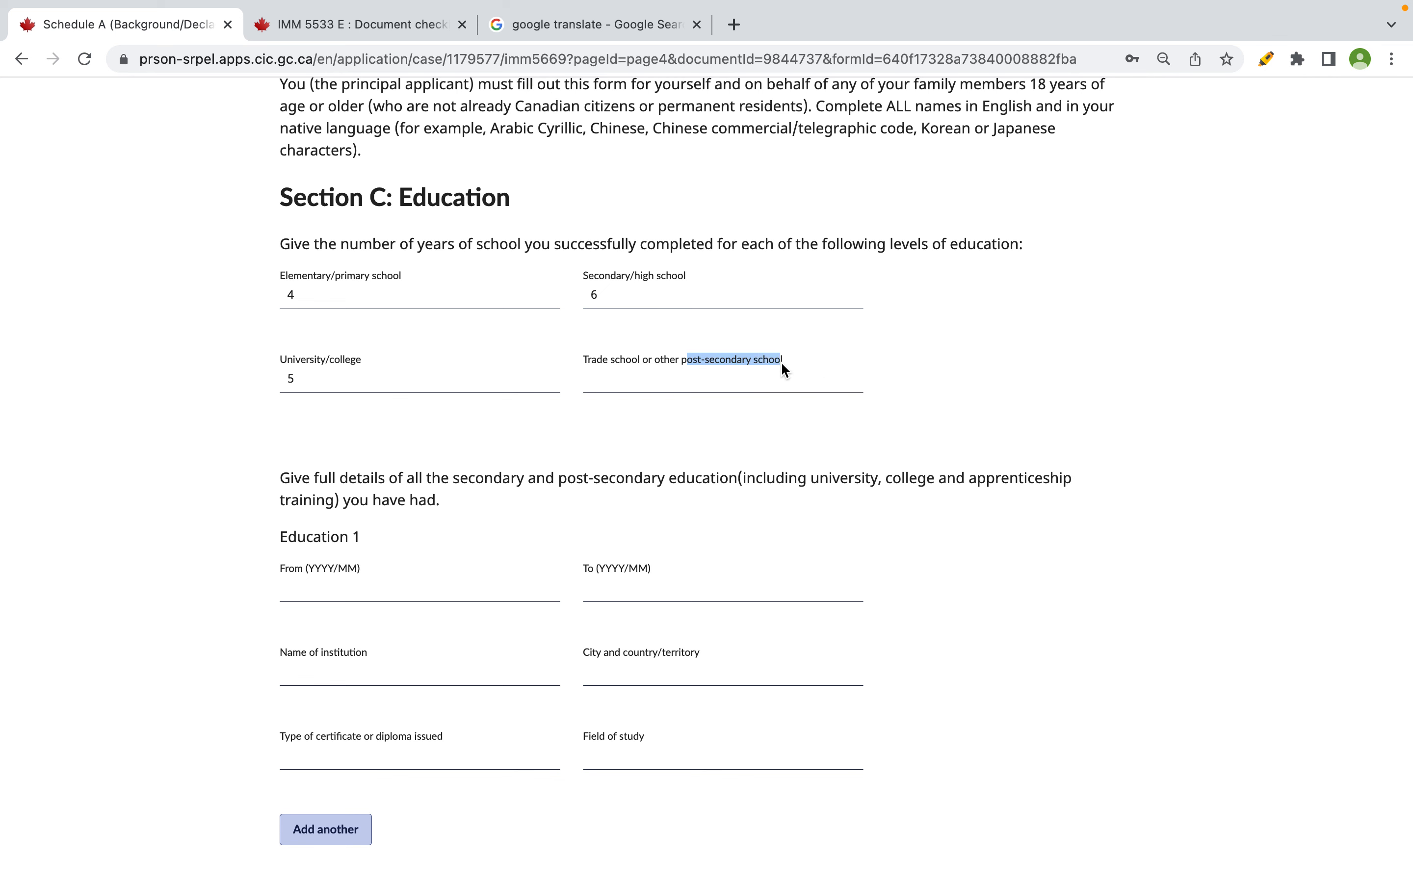
pyautogui.scroll(-2, 782, 363)
pyautogui.hotkey('ctrl', 'Right')
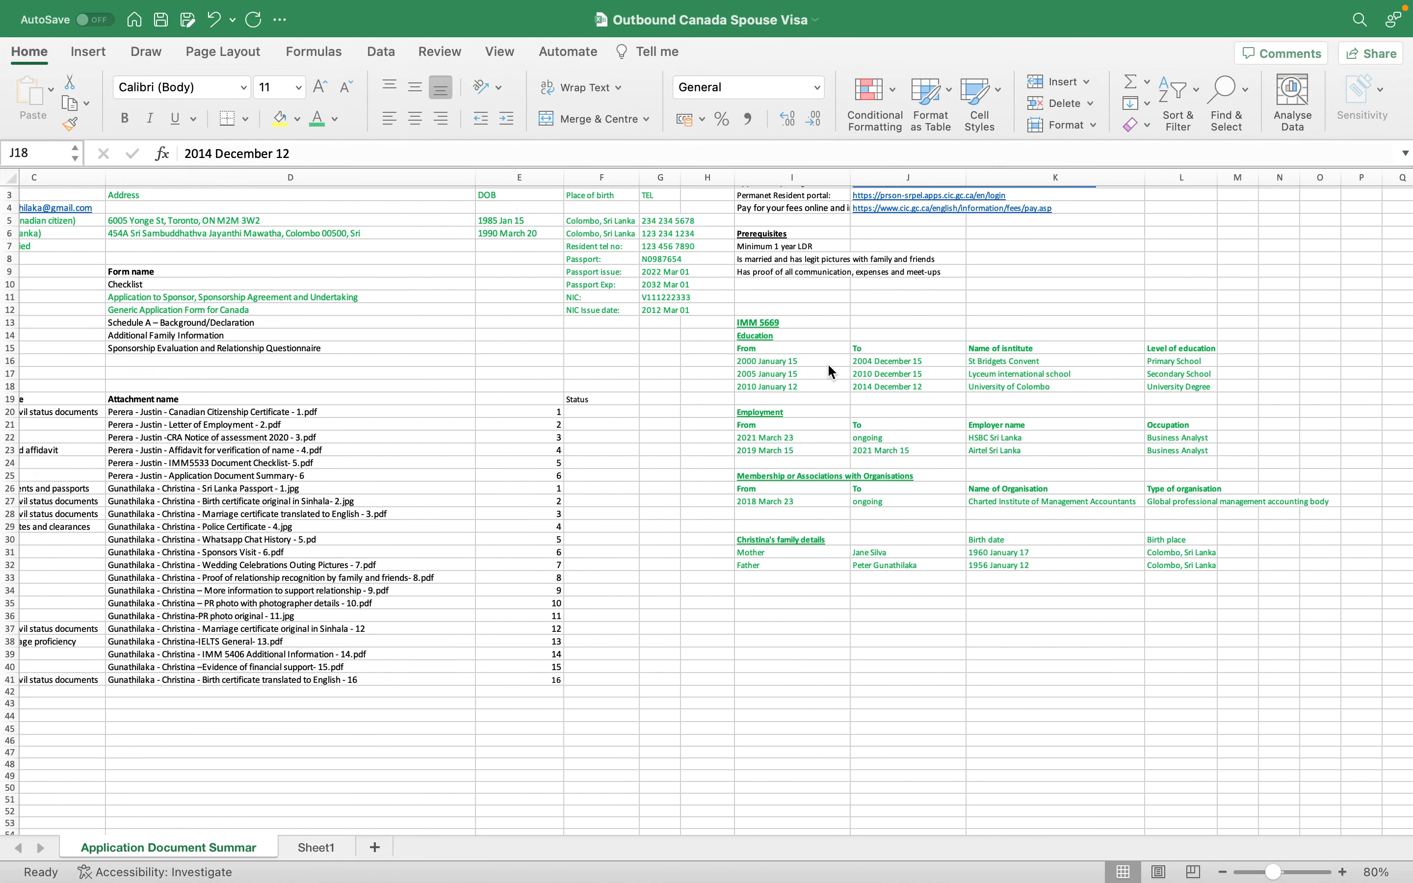
pyautogui.moveTo(945, 361); pyautogui.dragTo(964, 392)
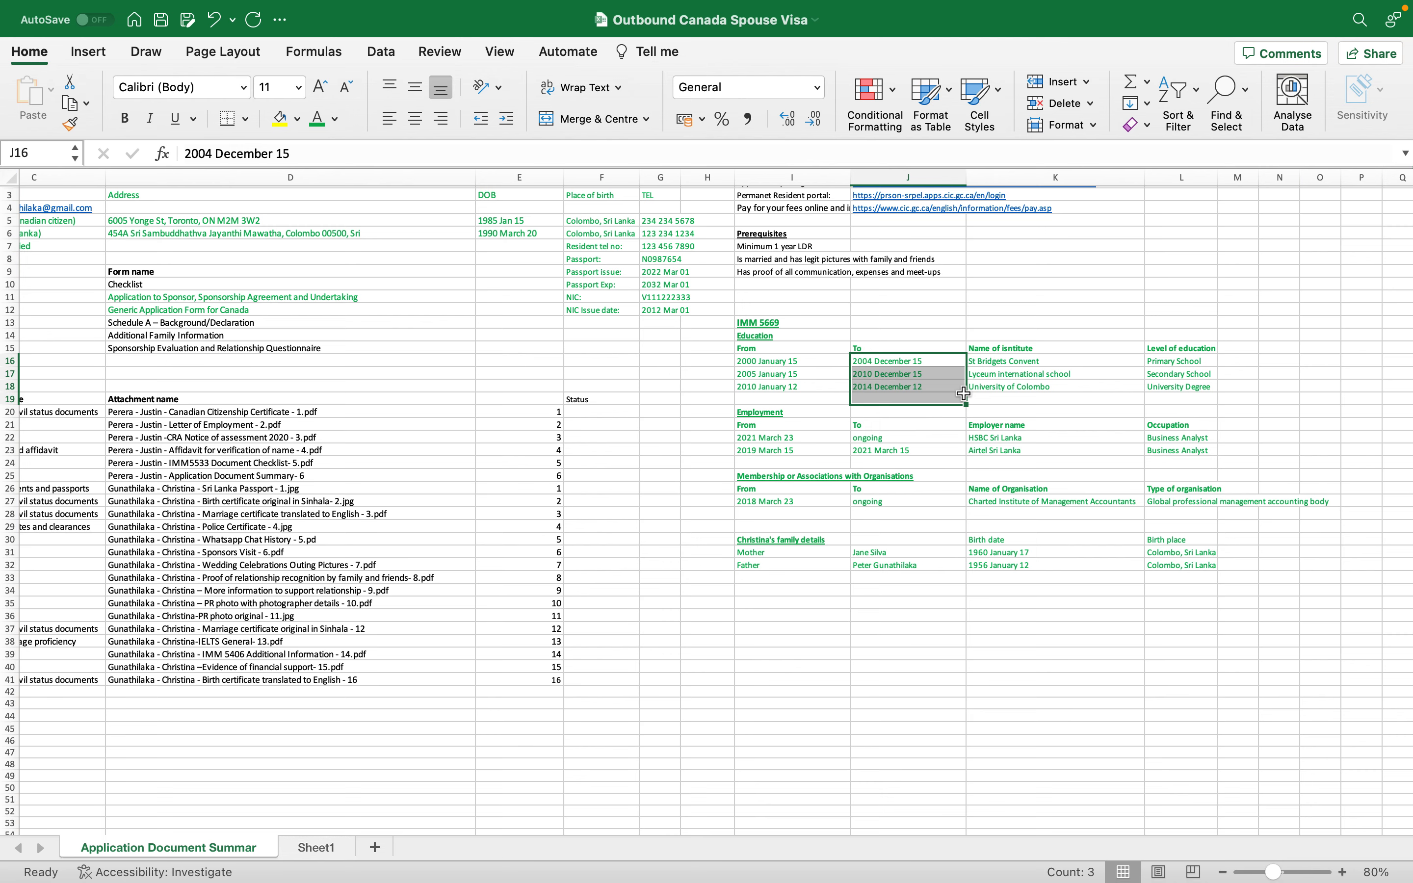
pyautogui.hotkey('ctrl', 'Left')
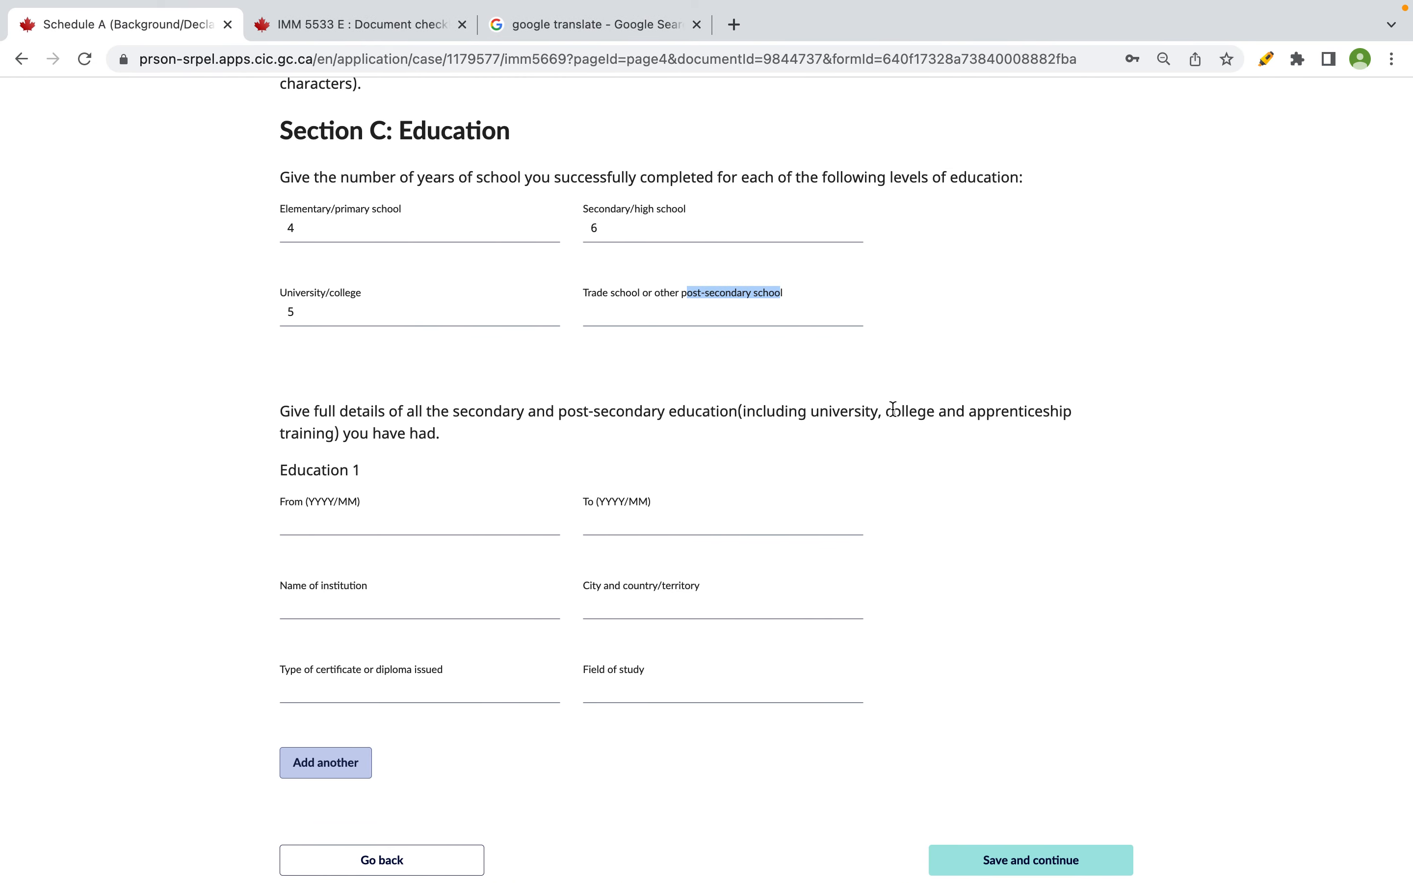
# - Reread the instructions on secondary and post-secondary education entries
pyautogui.moveTo(291, 411); pyautogui.dragTo(1062, 412)
pyautogui.click(751, 411)
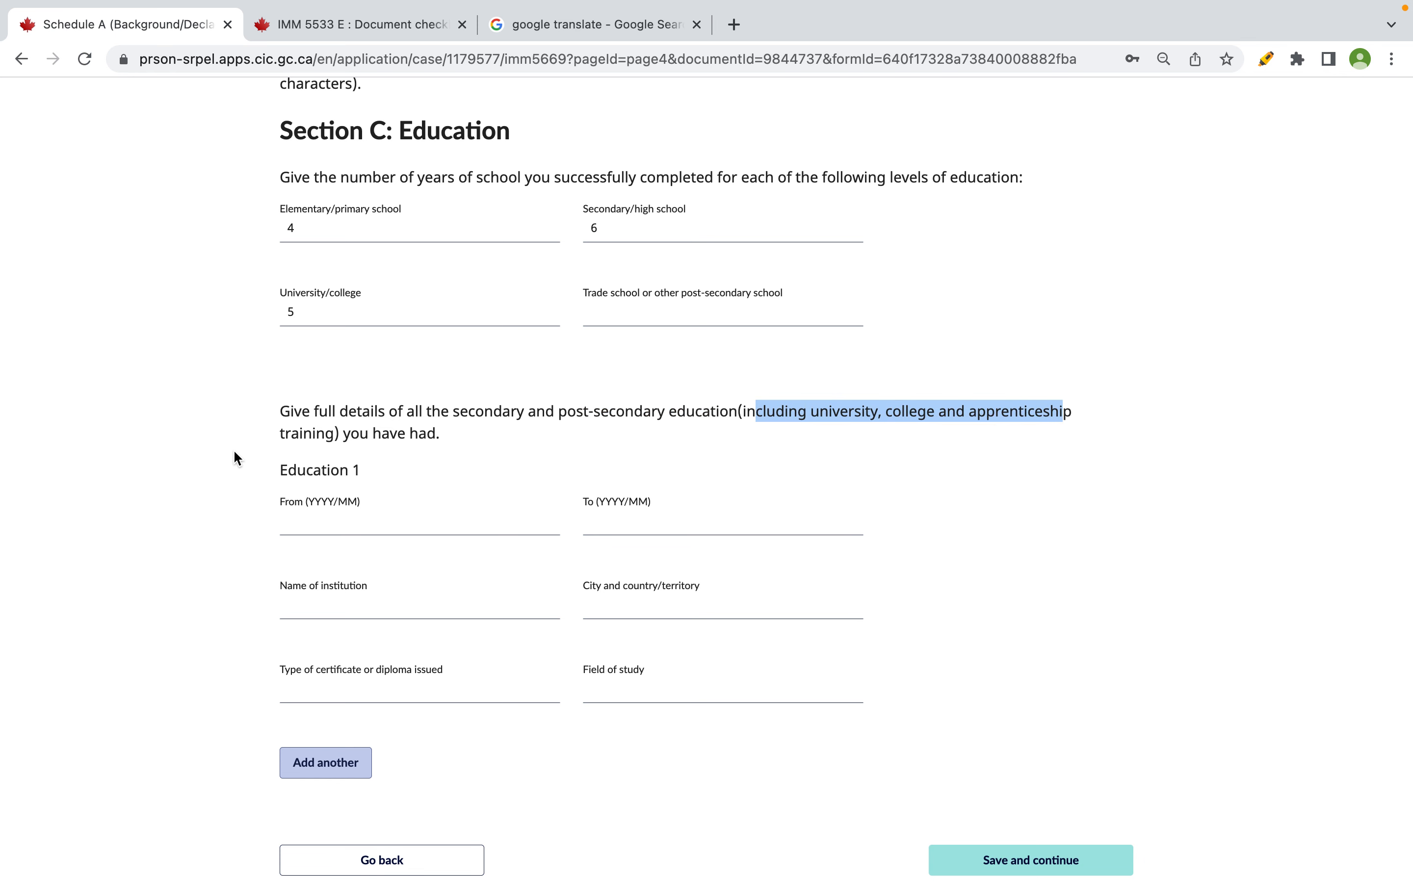
pyautogui.click(290, 412)
pyautogui.moveTo(290, 411); pyautogui.dragTo(473, 412)
pyautogui.click(525, 410)
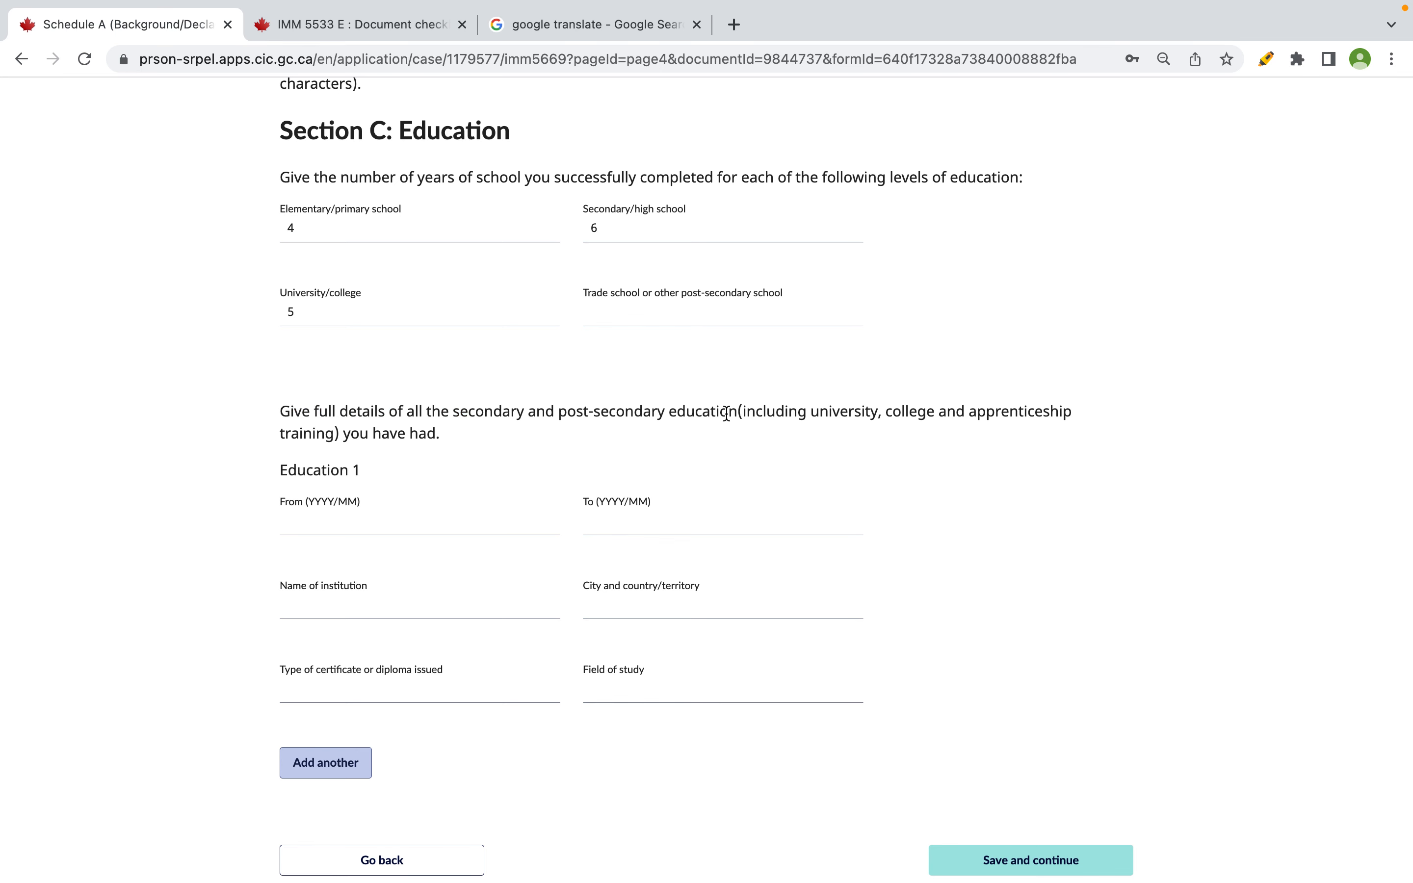
pyautogui.moveTo(737, 411); pyautogui.dragTo(453, 412)
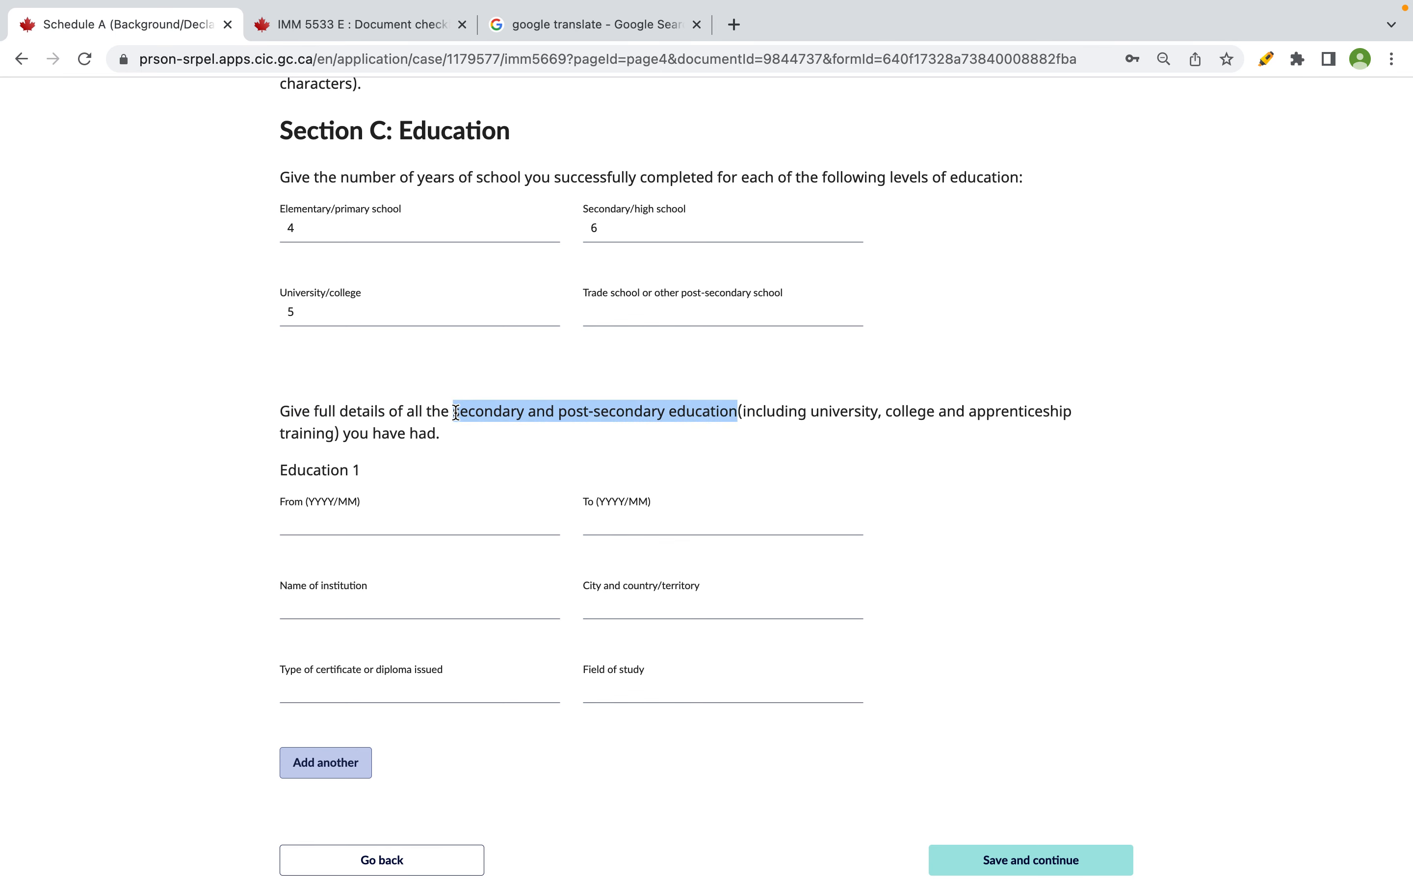
pyautogui.scroll(-3, 457, 411)
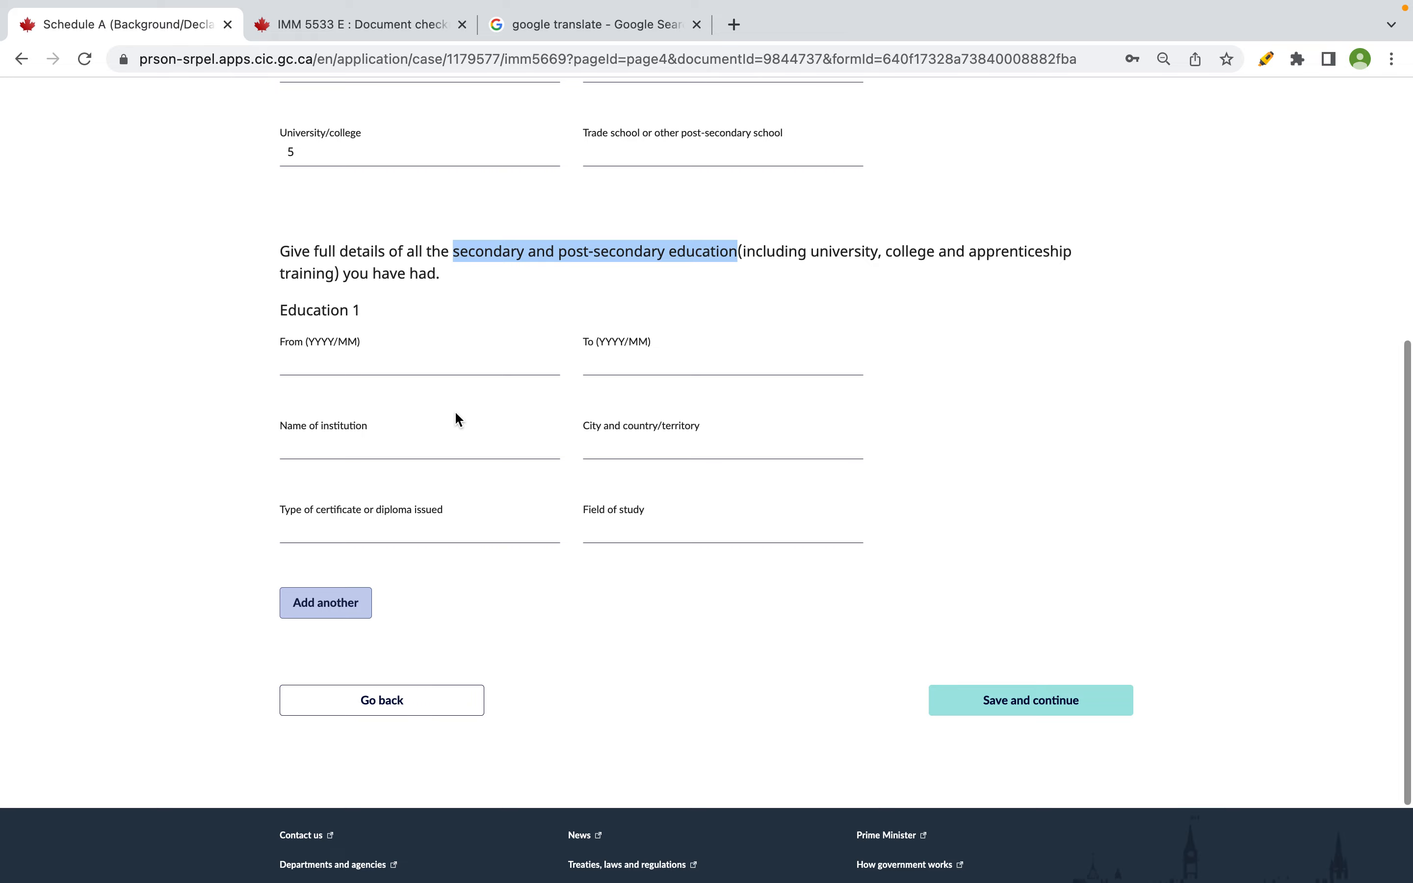
# - Select the Lyceum International and University of Colombo rows in the spreadsheet
pyautogui.press('super+Tab')
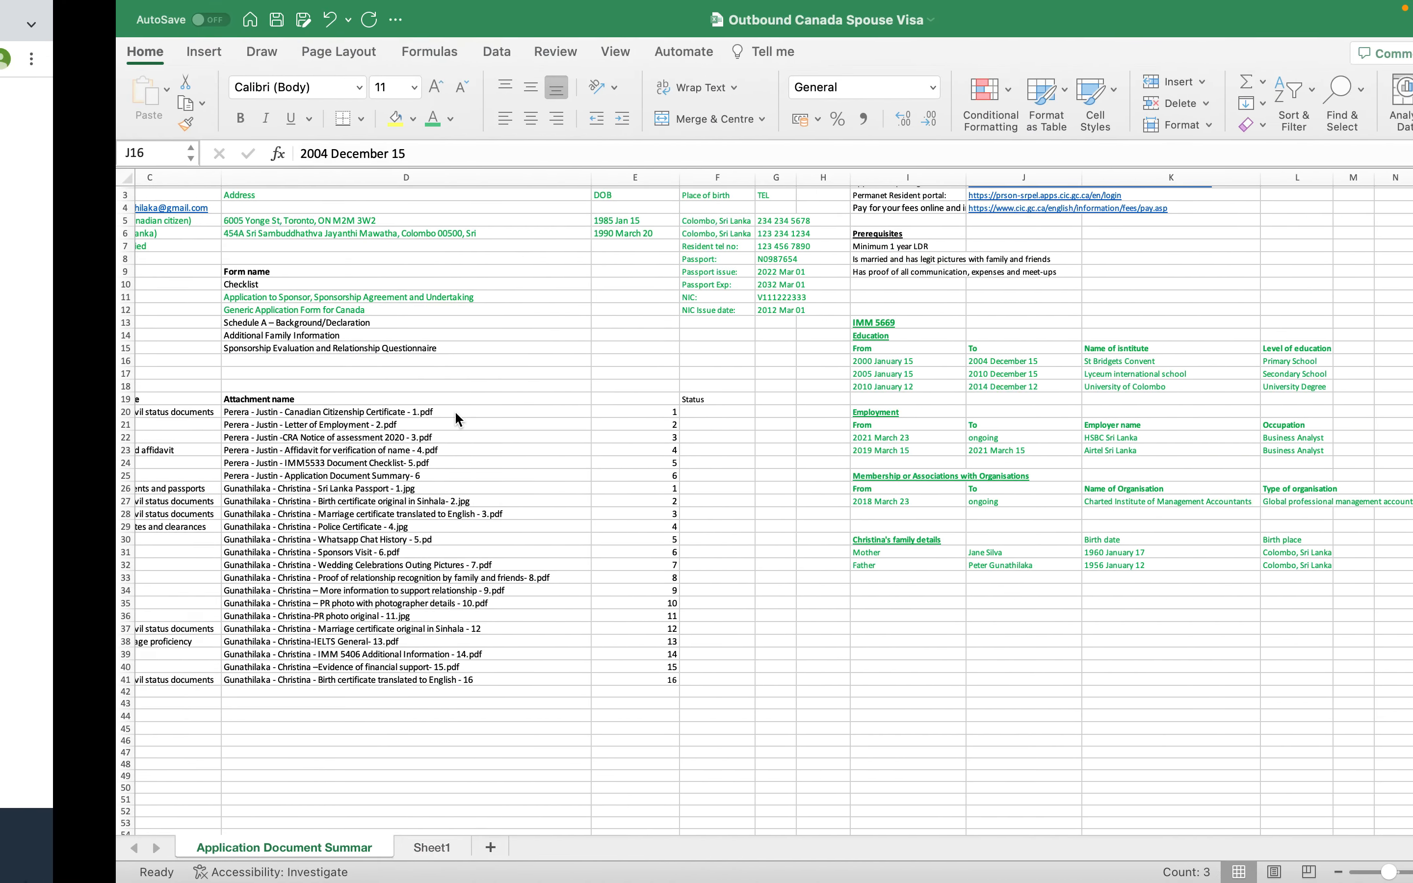
pyautogui.click(1117, 384)
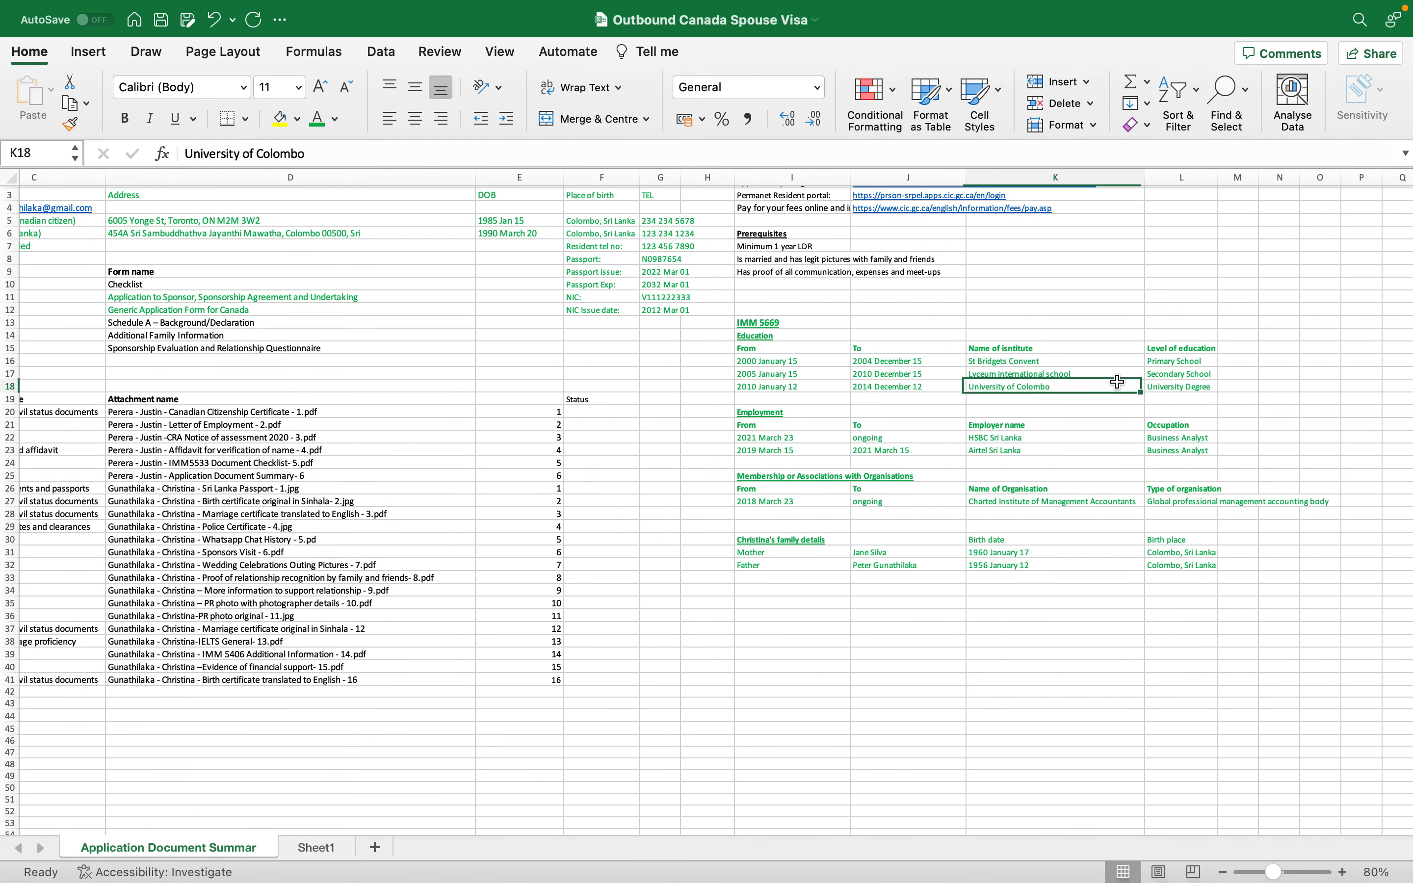
pyautogui.moveTo(797, 373); pyautogui.dragTo(1194, 388)
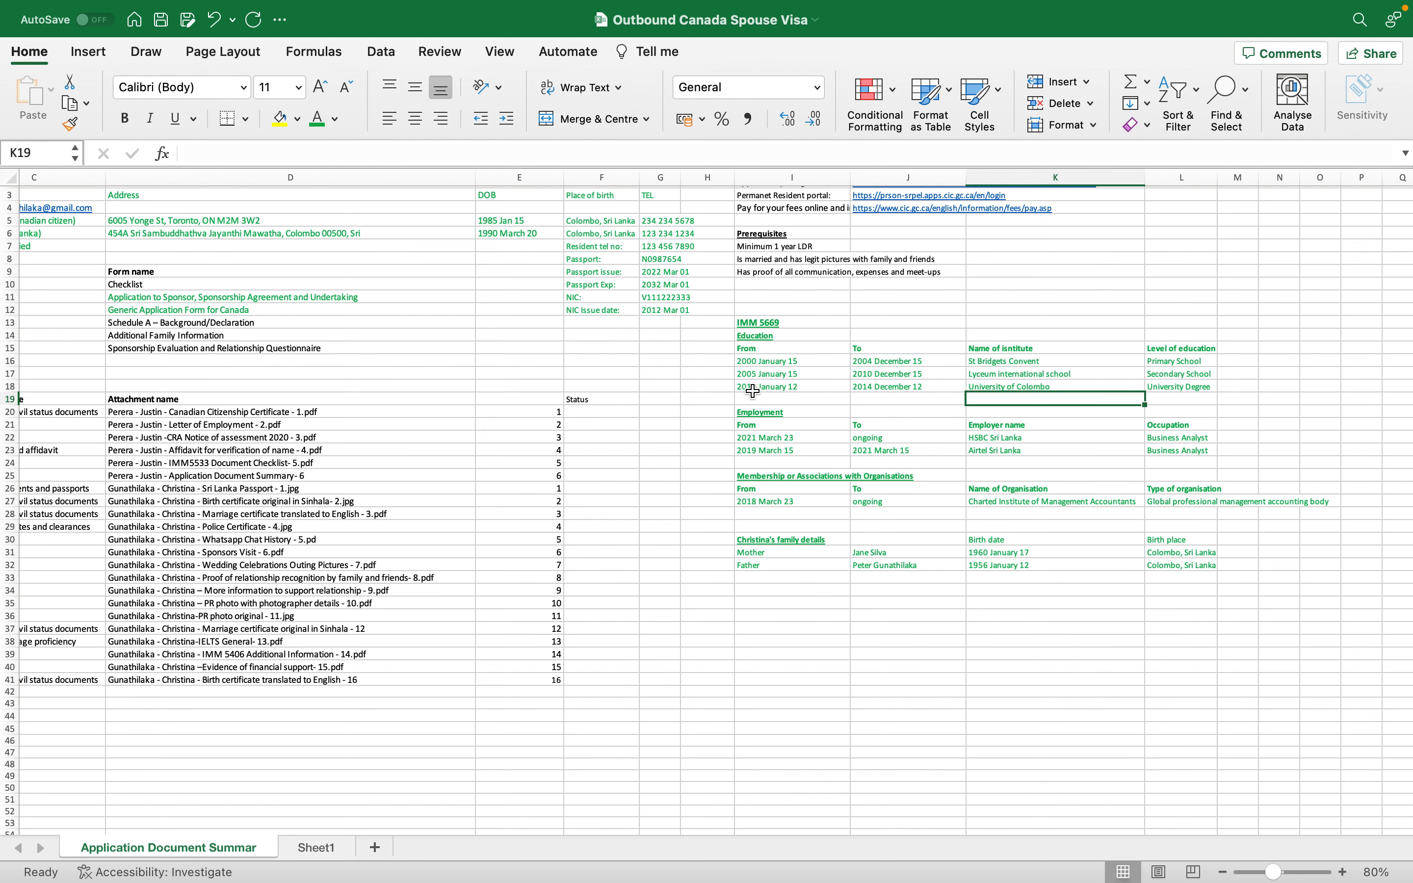
pyautogui.click(779, 377)
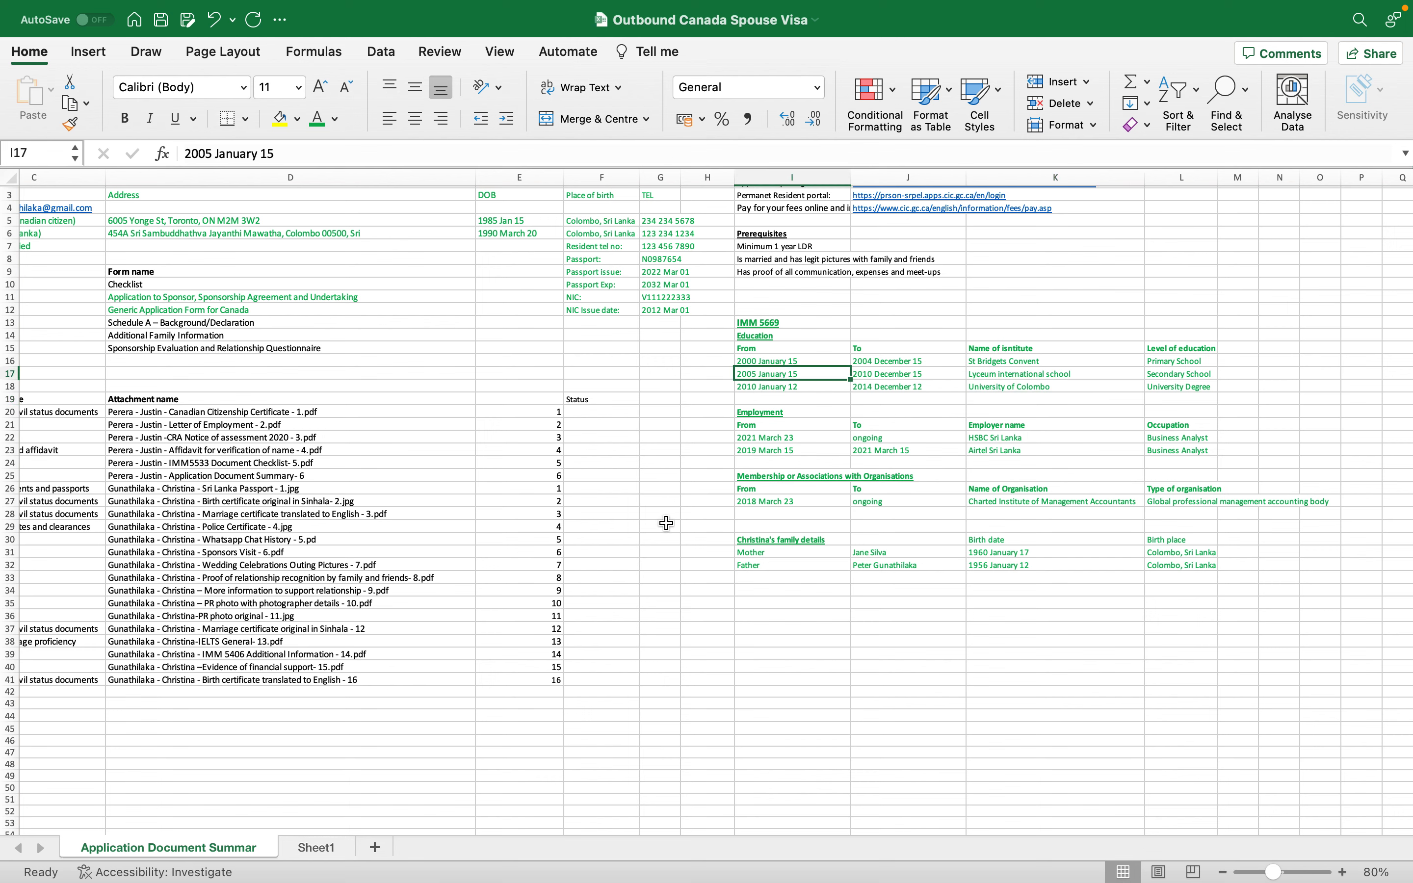
# - Enter Education 1's dates, starting from 2005/01
pyautogui.press('super+Tab')
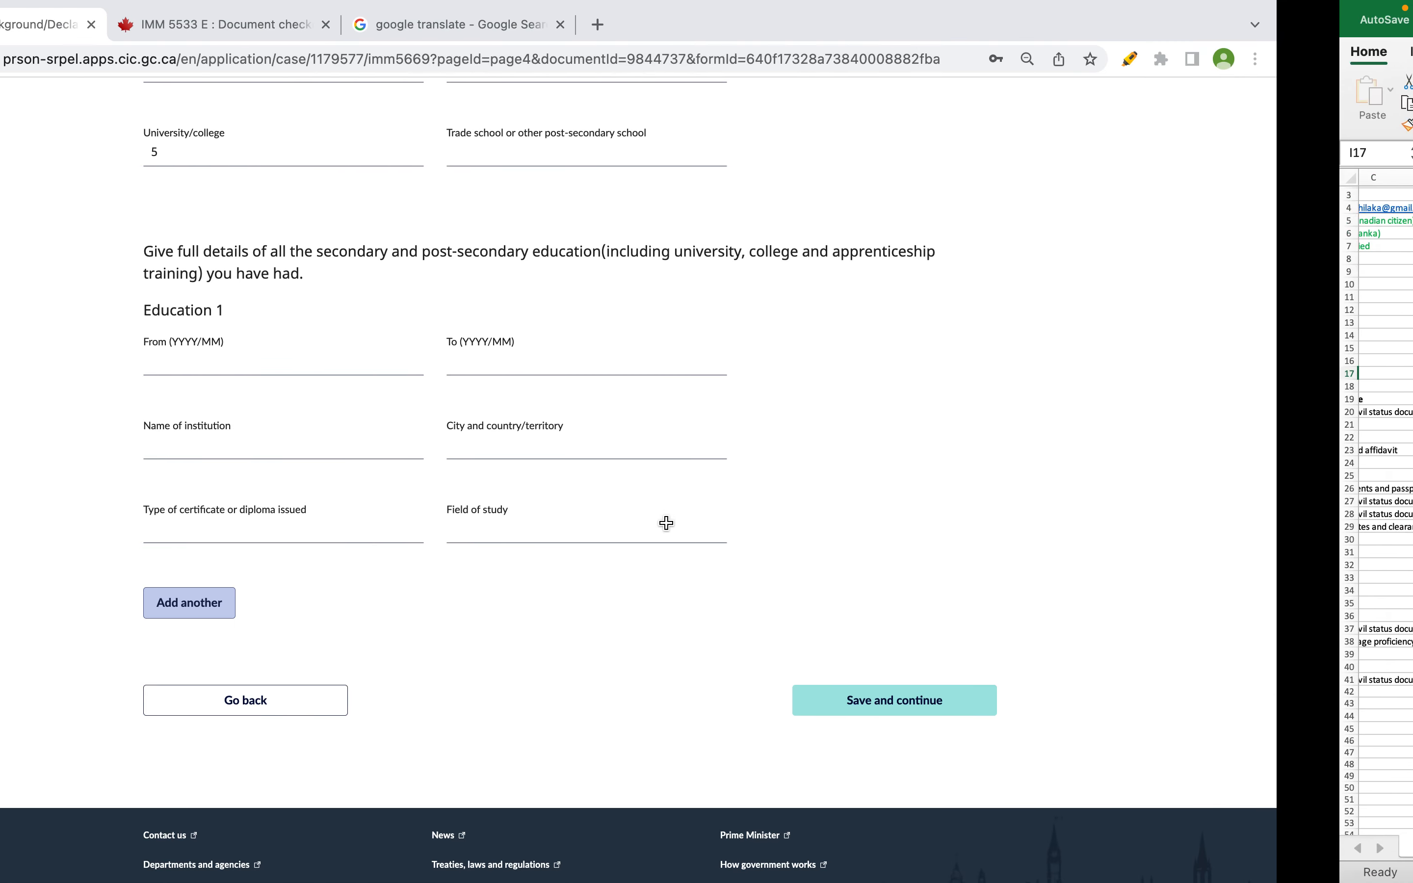
pyautogui.write('201')
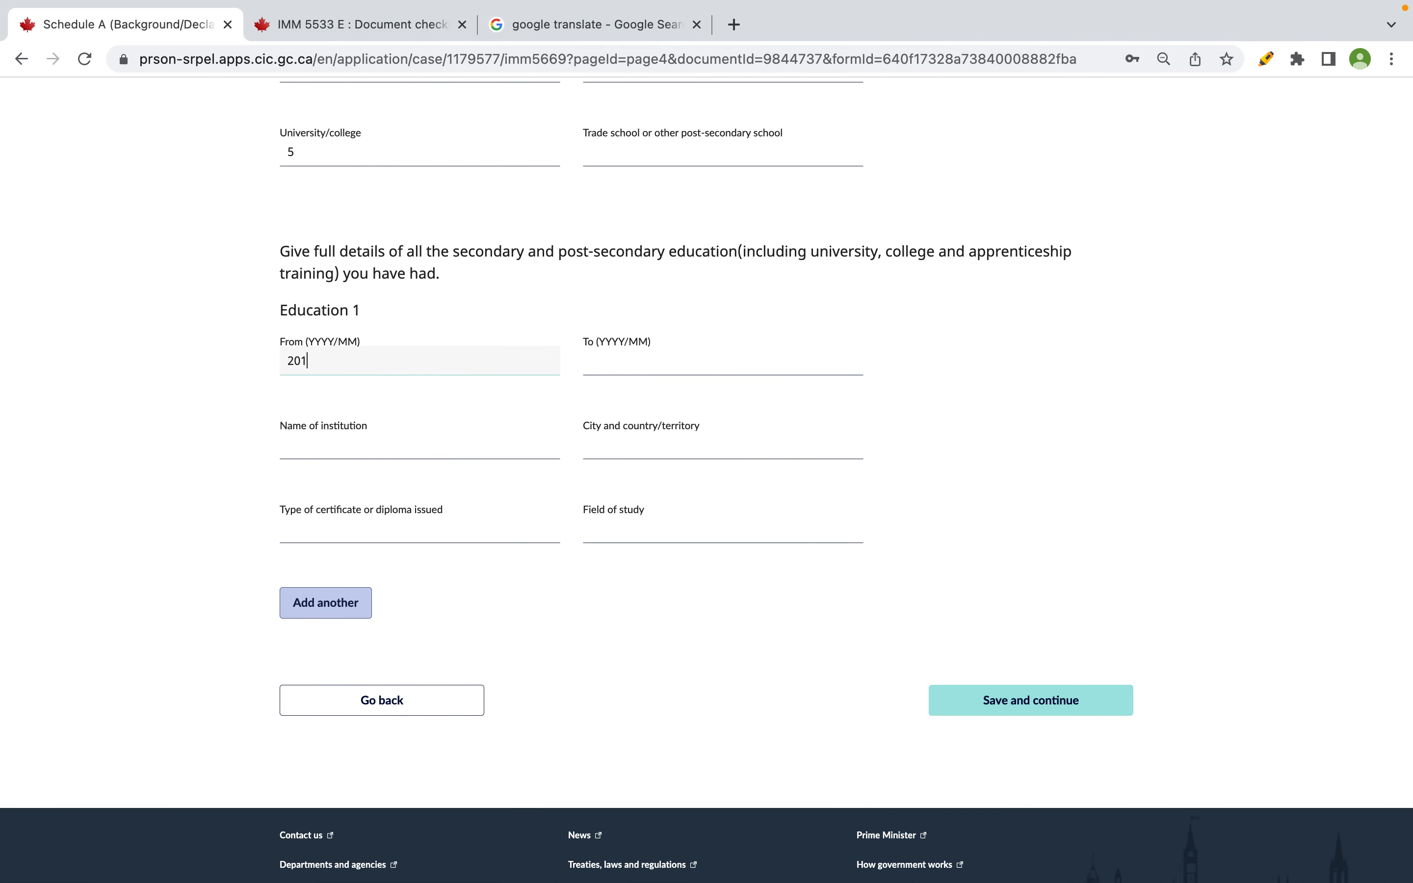
pyautogui.press('BackSpace')
pyautogui.write('05/')
# - Copy the school name from the spreadsheet and enter 'LYCIUM INTERNATIONAL' as the institution
pyautogui.press('super+Tab')
pyautogui.click(1025, 375)
pyautogui.press('super+c')
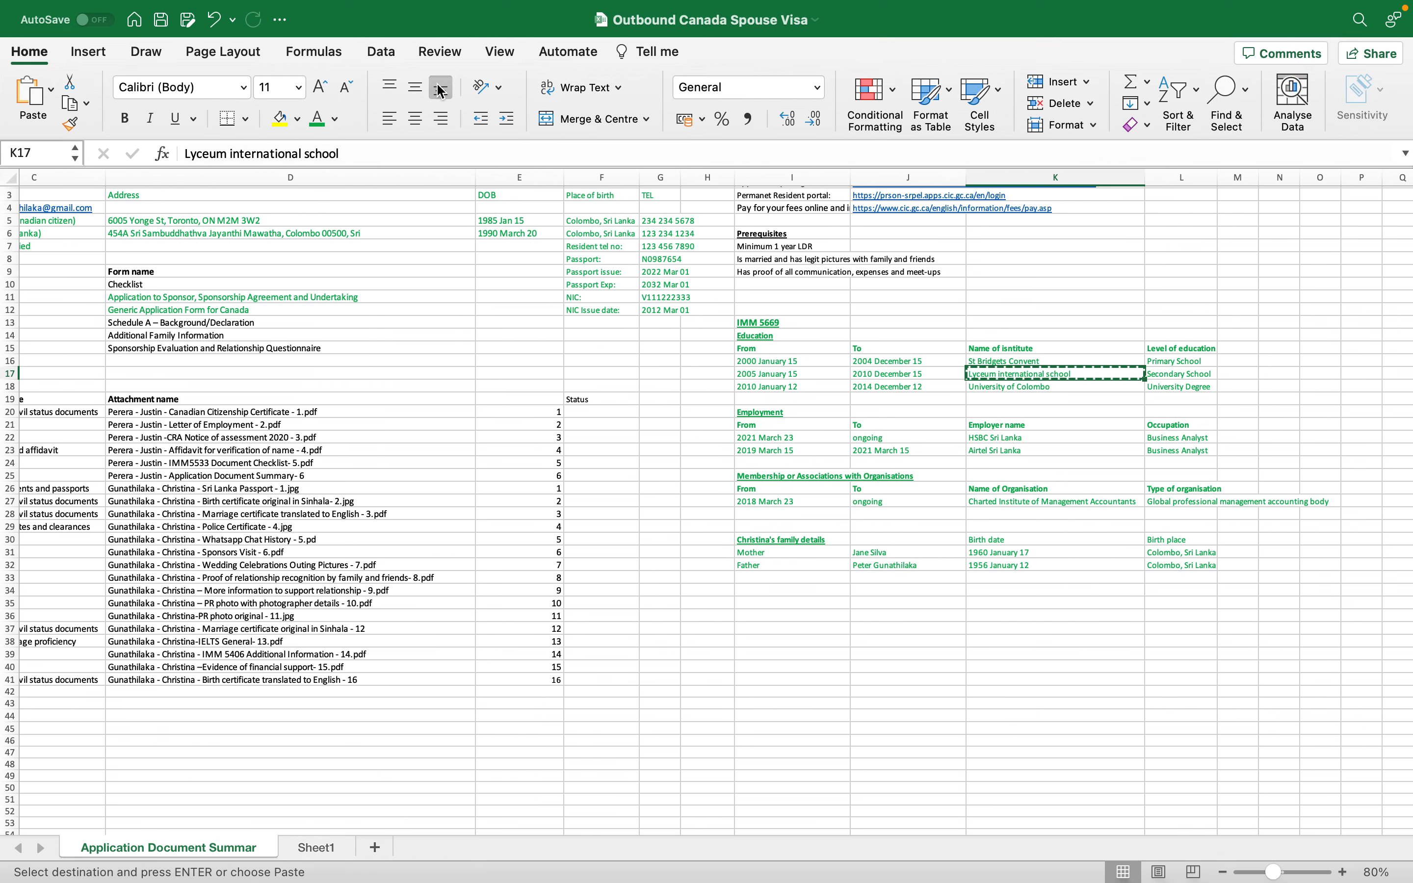
pyautogui.press('super+Tab')
pyautogui.write('LYCIUM INTERNATIONAL SC')
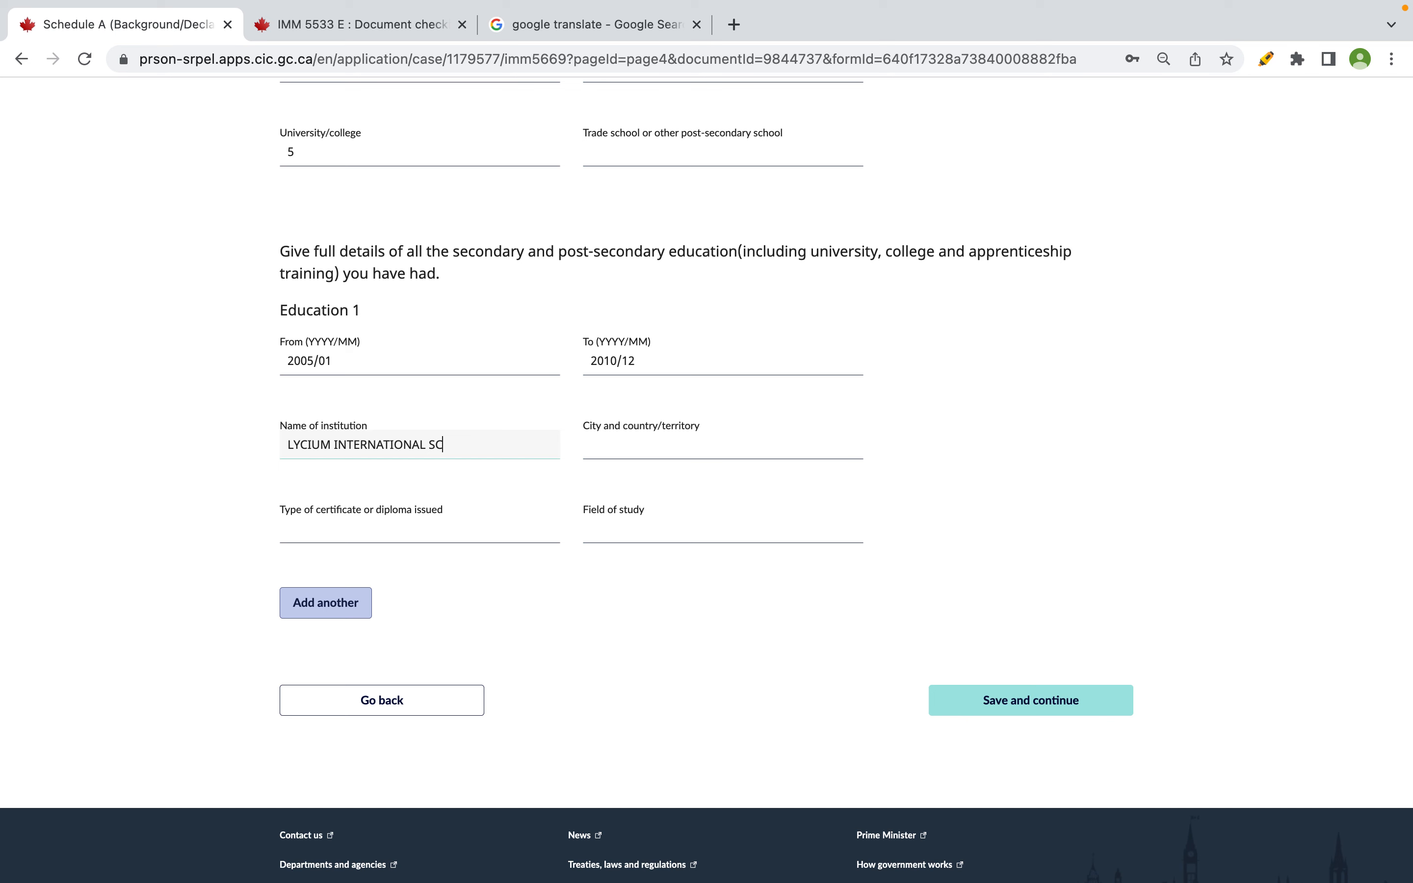
pyautogui.press('BackSpace')
pyautogui.press('BackSpace')
pyautogui.click(562, 602)
pyautogui.hotkey('ctrl', 'Right')
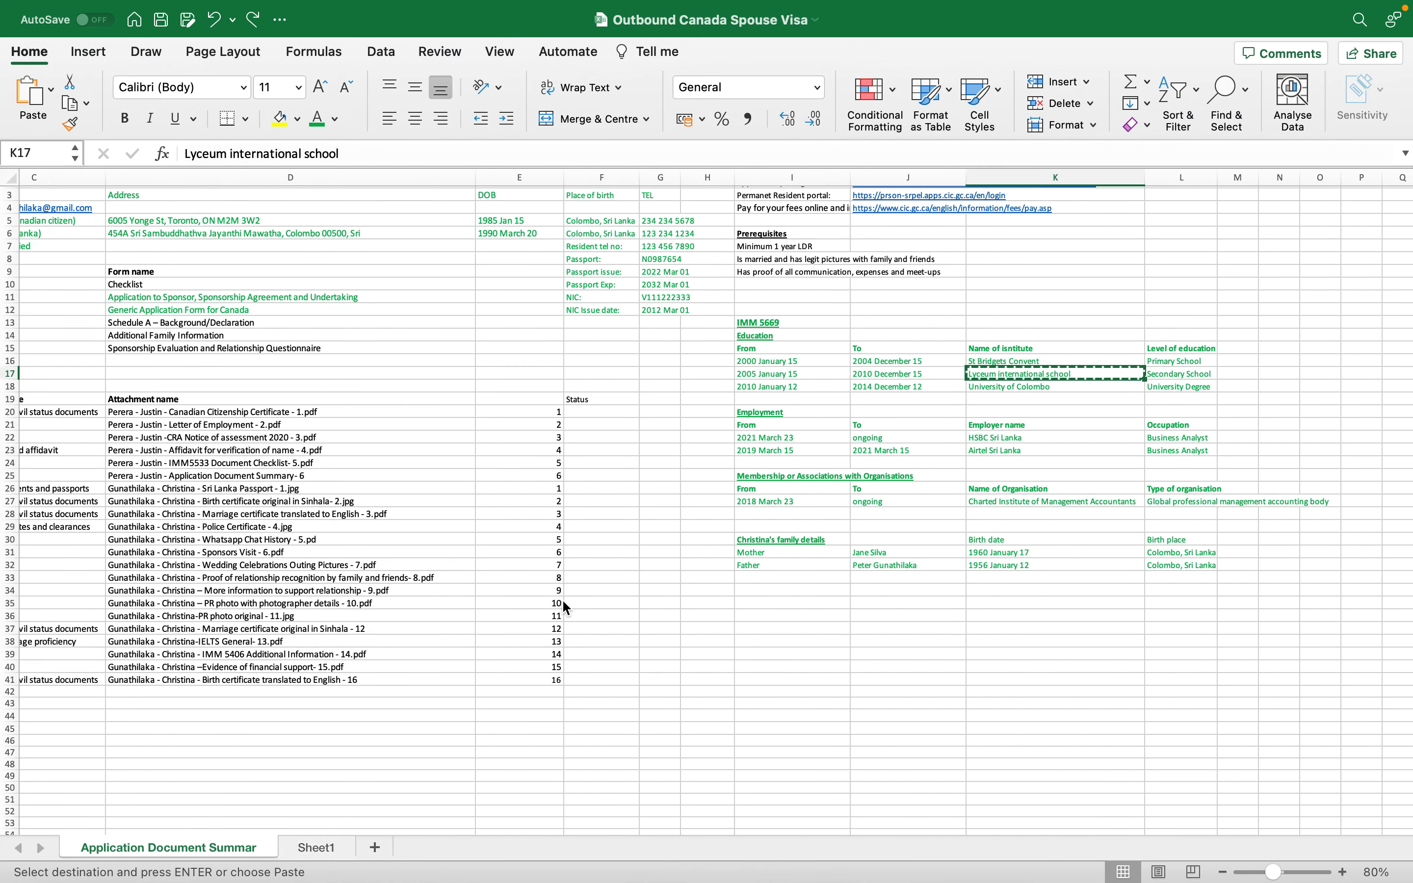
pyautogui.hotkey('ctrl', 'Left')
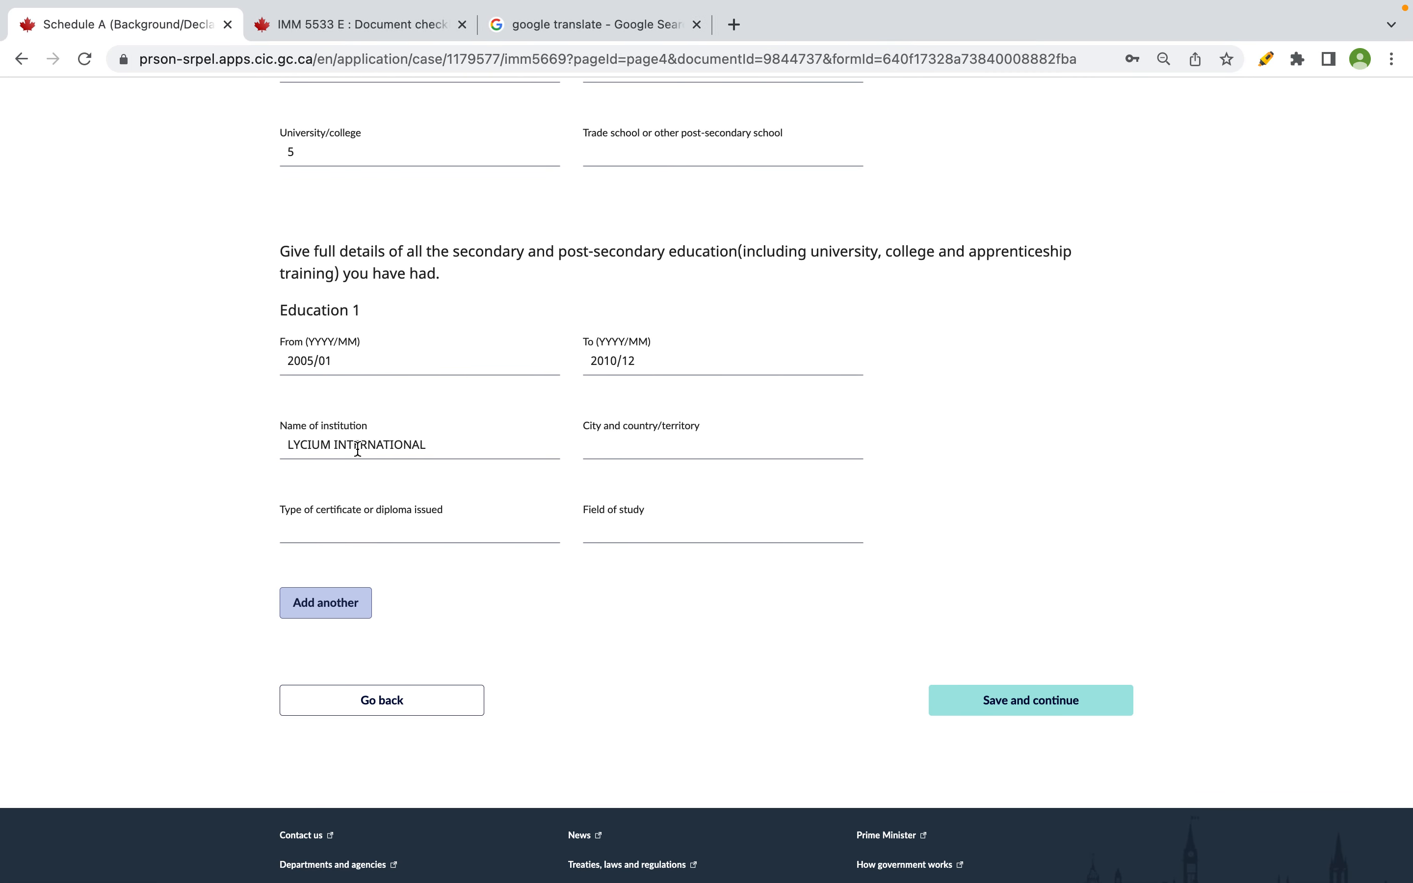
# - Correct the institution to LYCEUM INTERNATIONAL and enter COLOMBO as the city
pyautogui.click(310, 446)
pyautogui.press('Delete')
pyautogui.write('E')
pyautogui.click(481, 534)
pyautogui.click(663, 449)
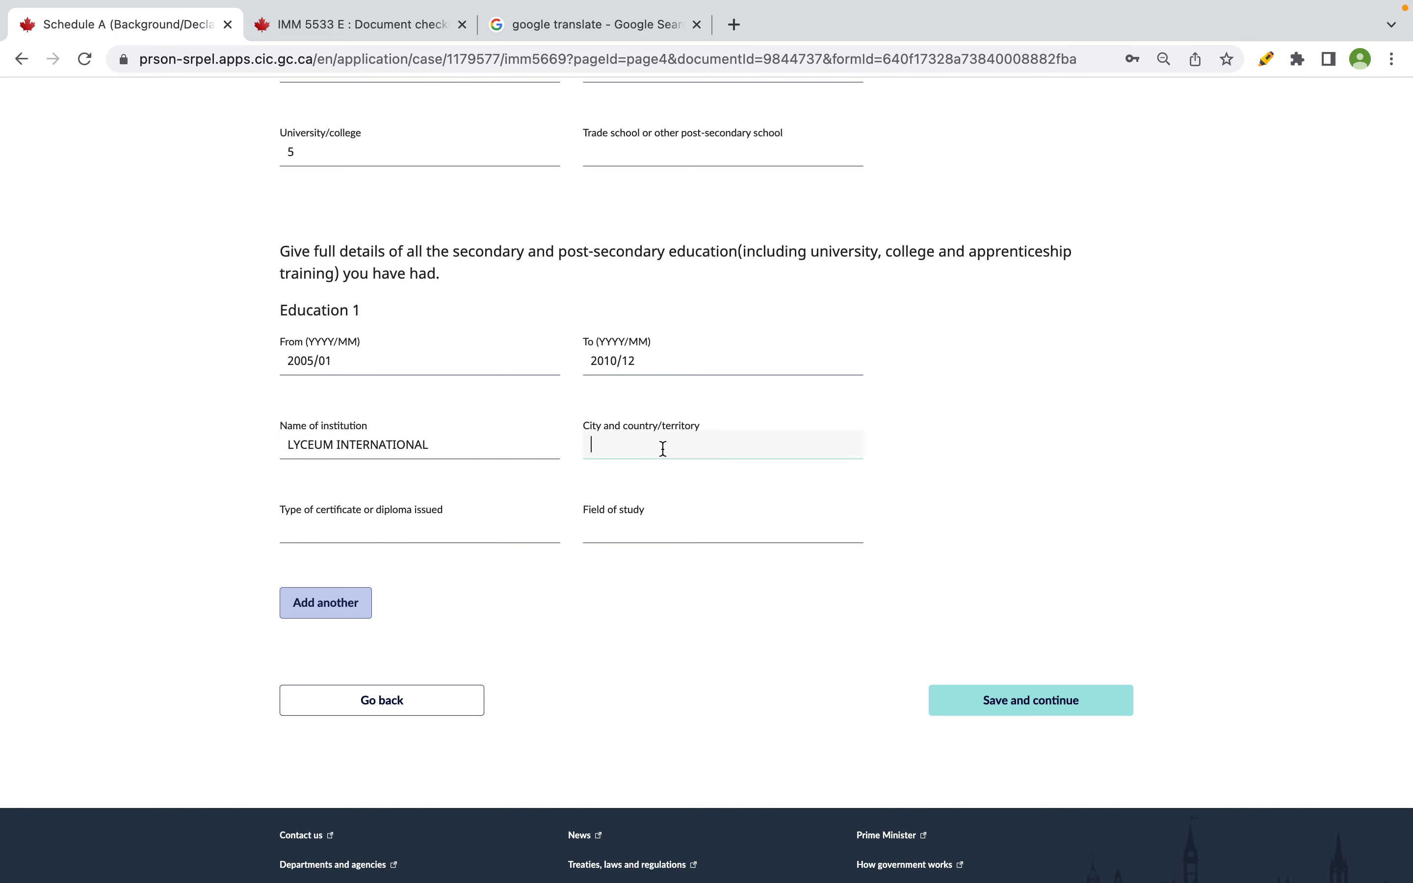
pyautogui.write('COLOMBO')
# - Enter ADVANCE LEVEL as the certificate type and COMMERCE as the field of study
pyautogui.click(423, 528)
pyautogui.hotkey('ctrl', 'Right')
pyautogui.hotkey('ctrl', 'Left')
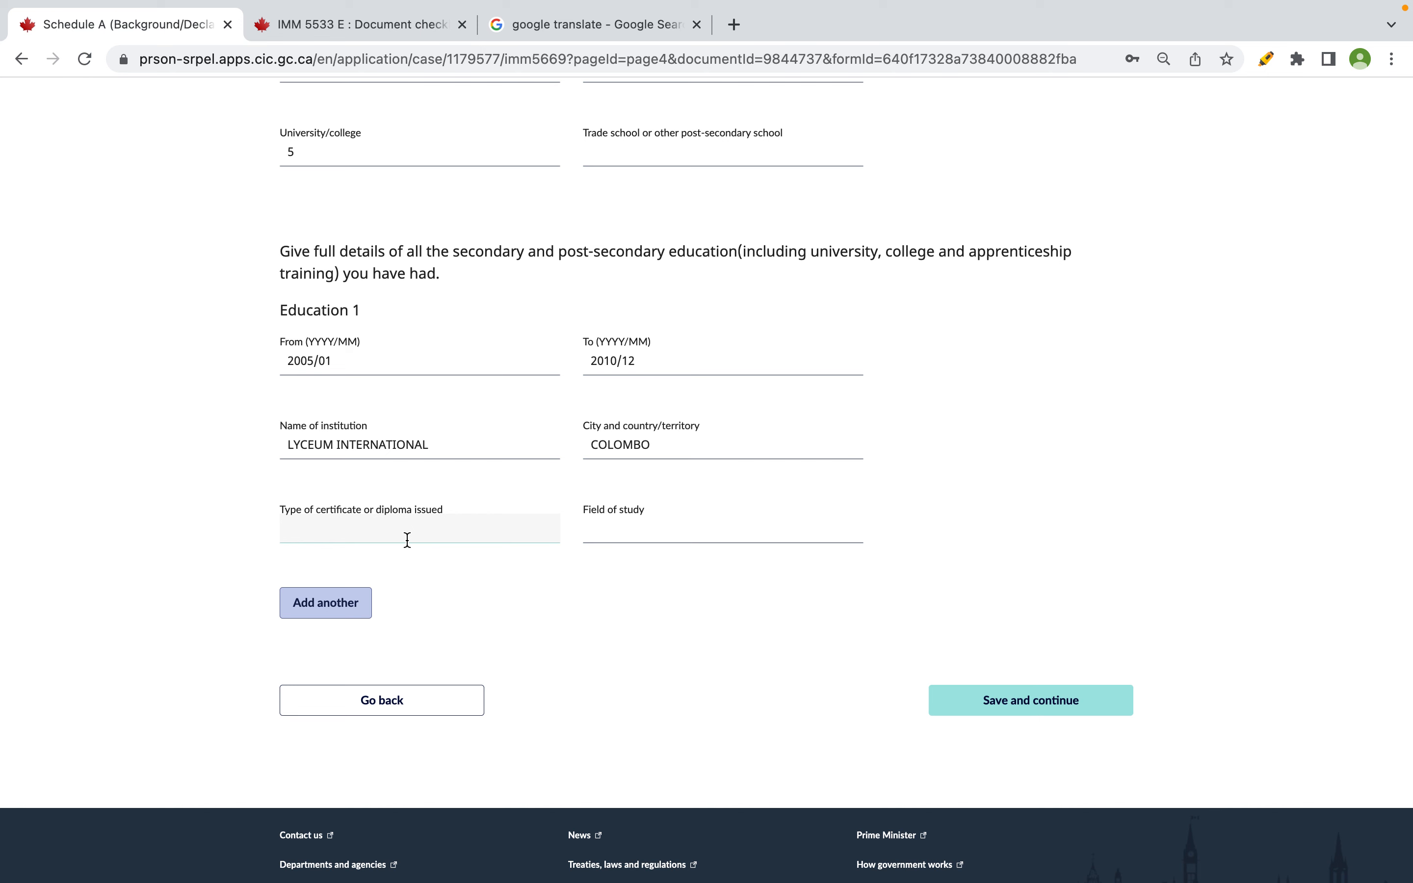
pyautogui.write('ADVANCE LEVEL')
pyautogui.click(644, 530)
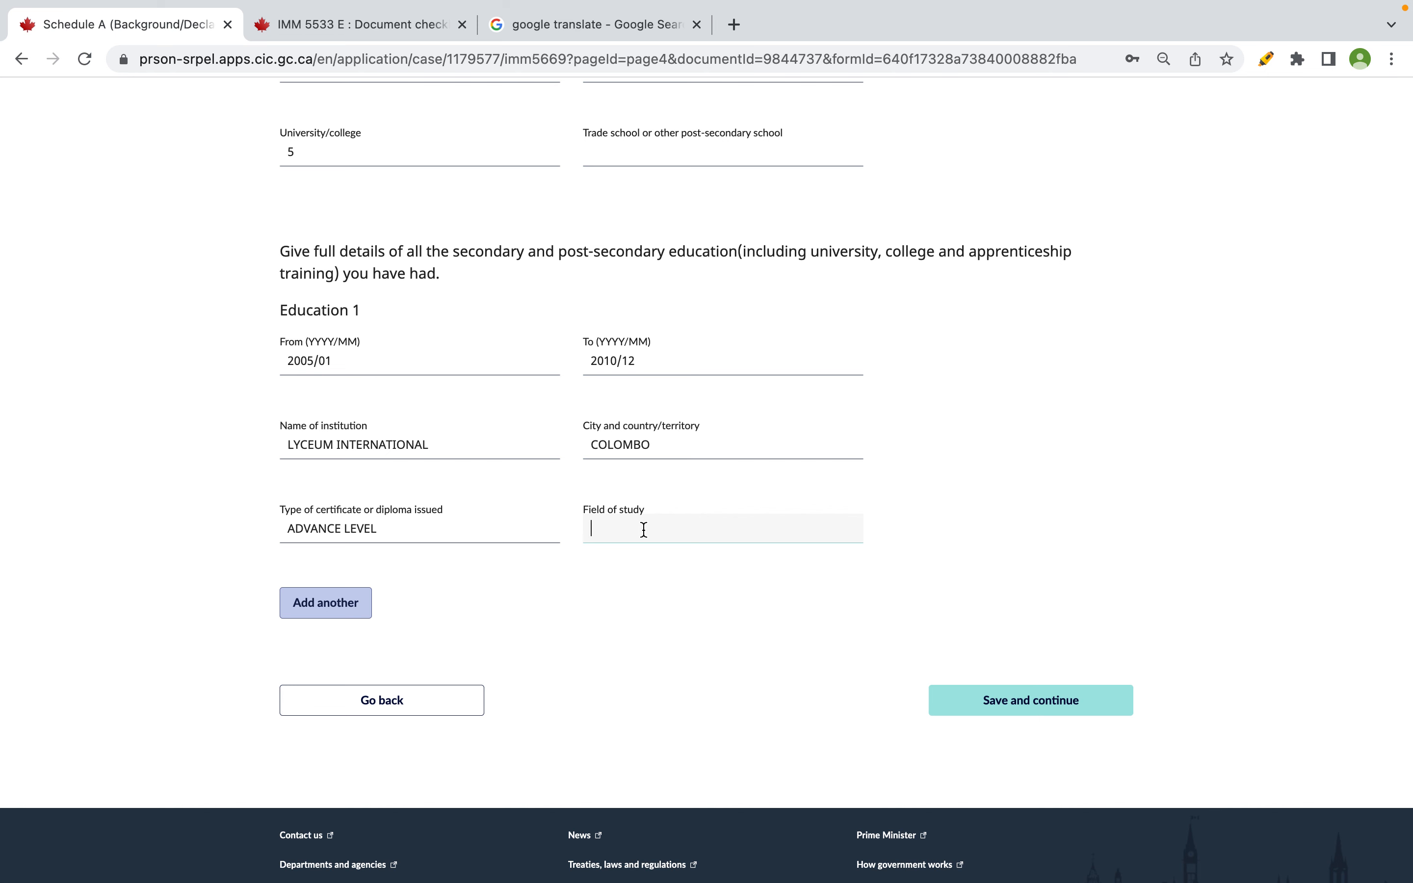
pyautogui.write('COMMERCE')
pyautogui.click(754, 584)
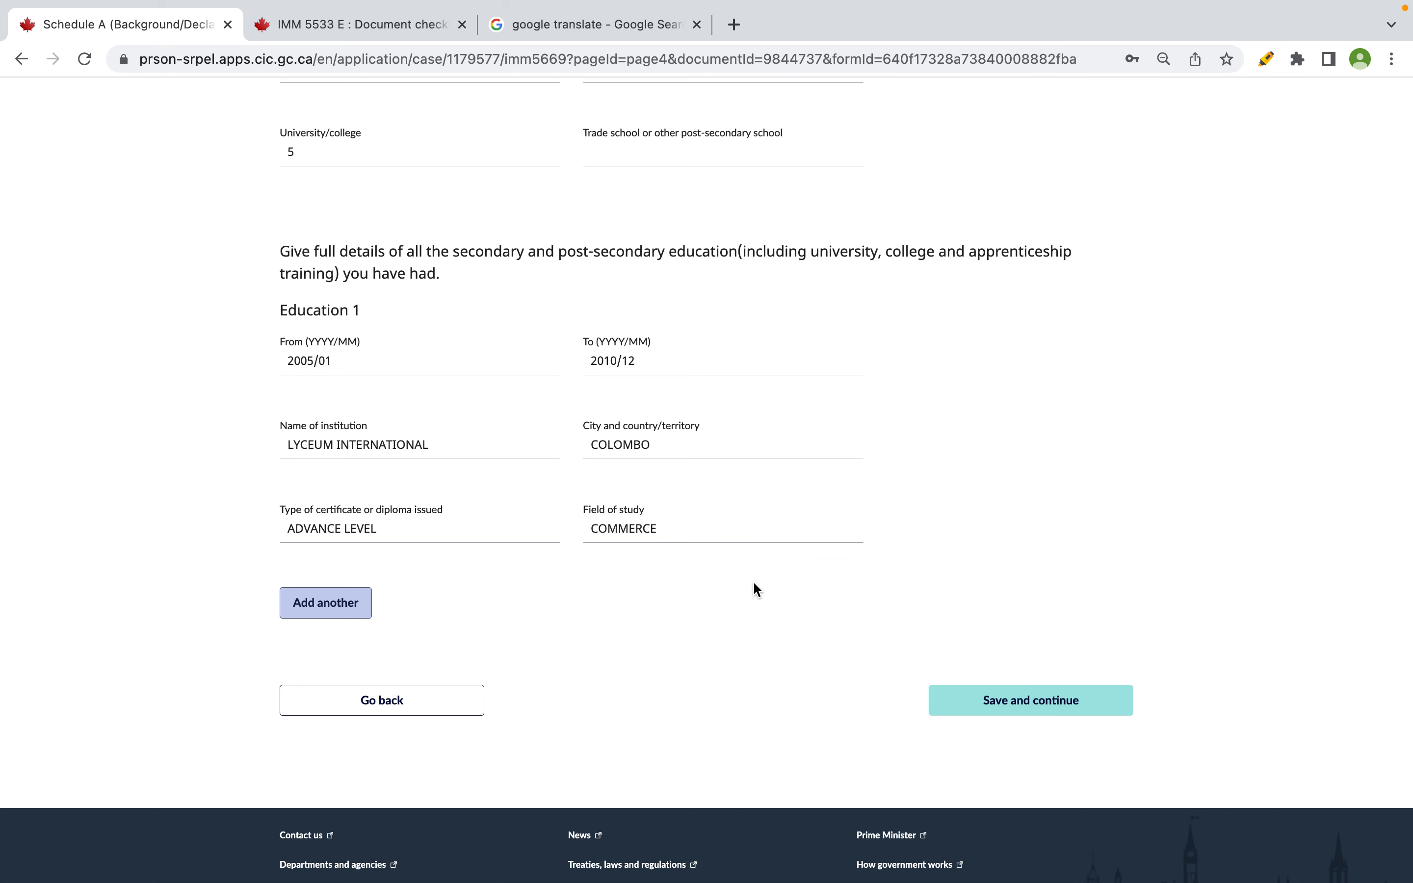
pyautogui.click(406, 539)
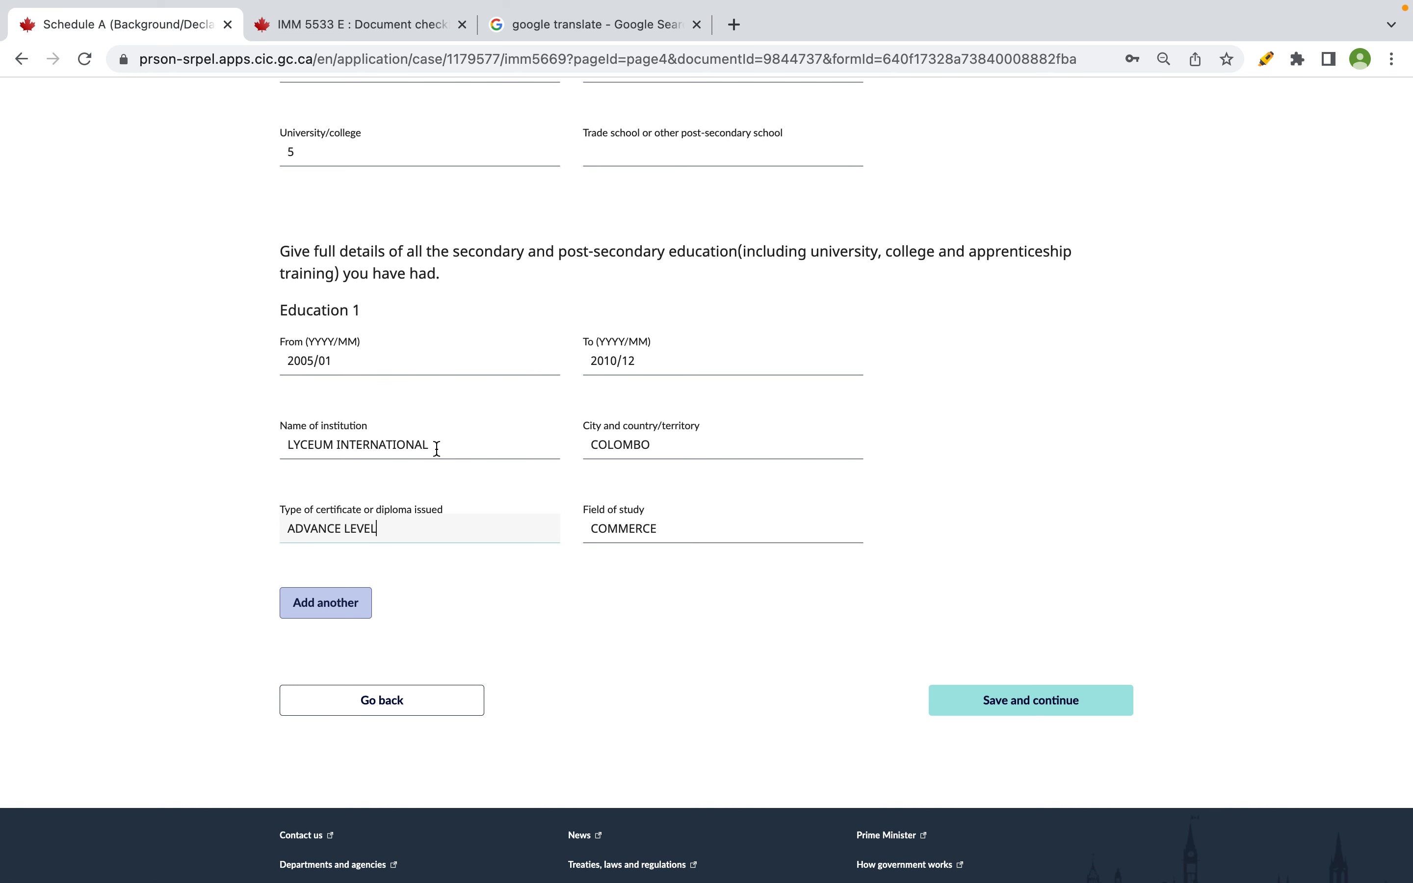
# - Complete the city and country as 'COLOMBO, SRI LANKA'
pyautogui.click(691, 447)
pyautogui.write('SRI LANKA')
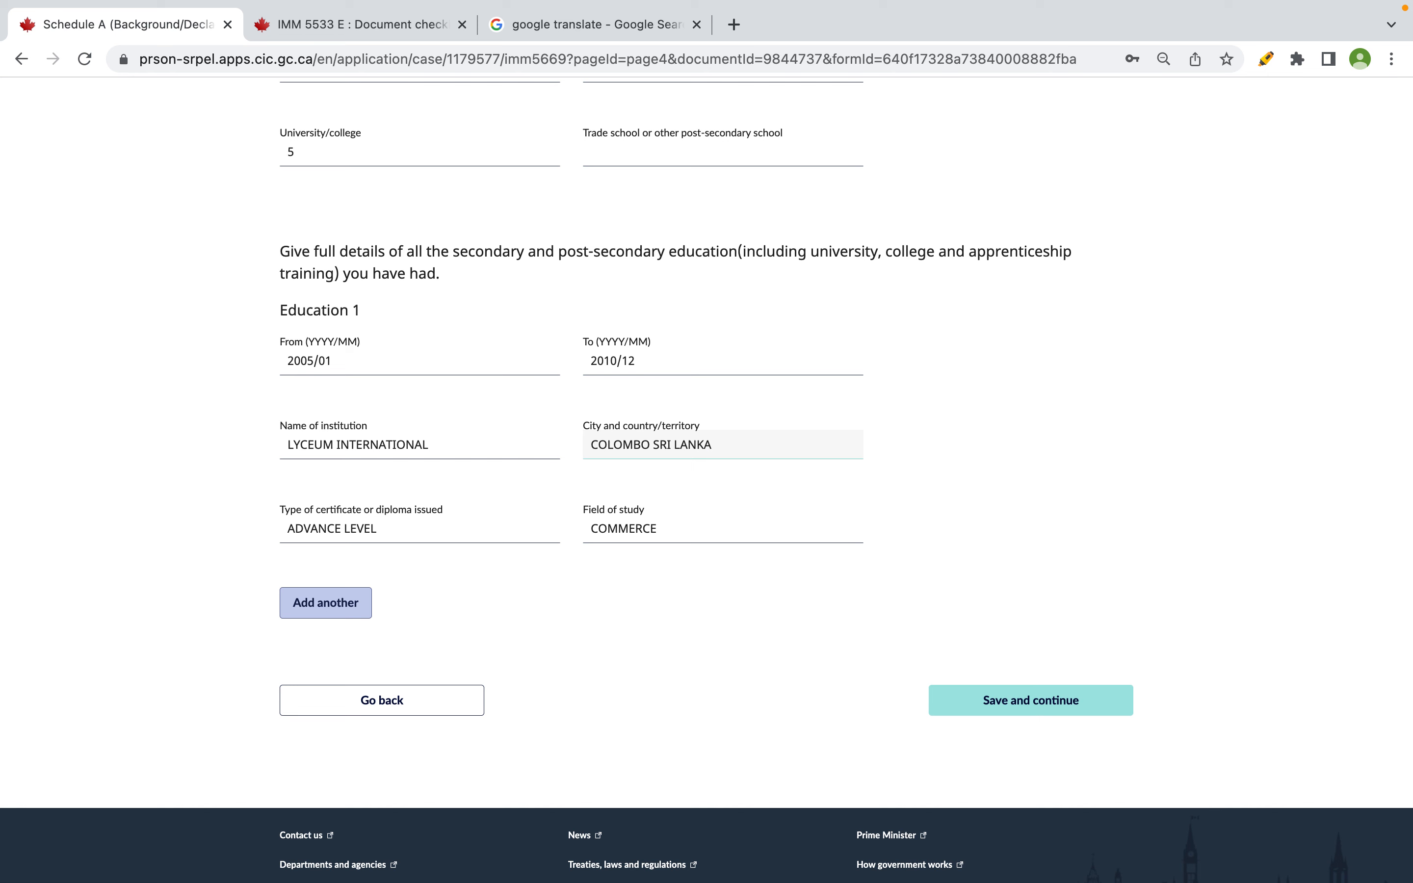
pyautogui.click(648, 444)
pyautogui.write(',')
pyautogui.click(1049, 468)
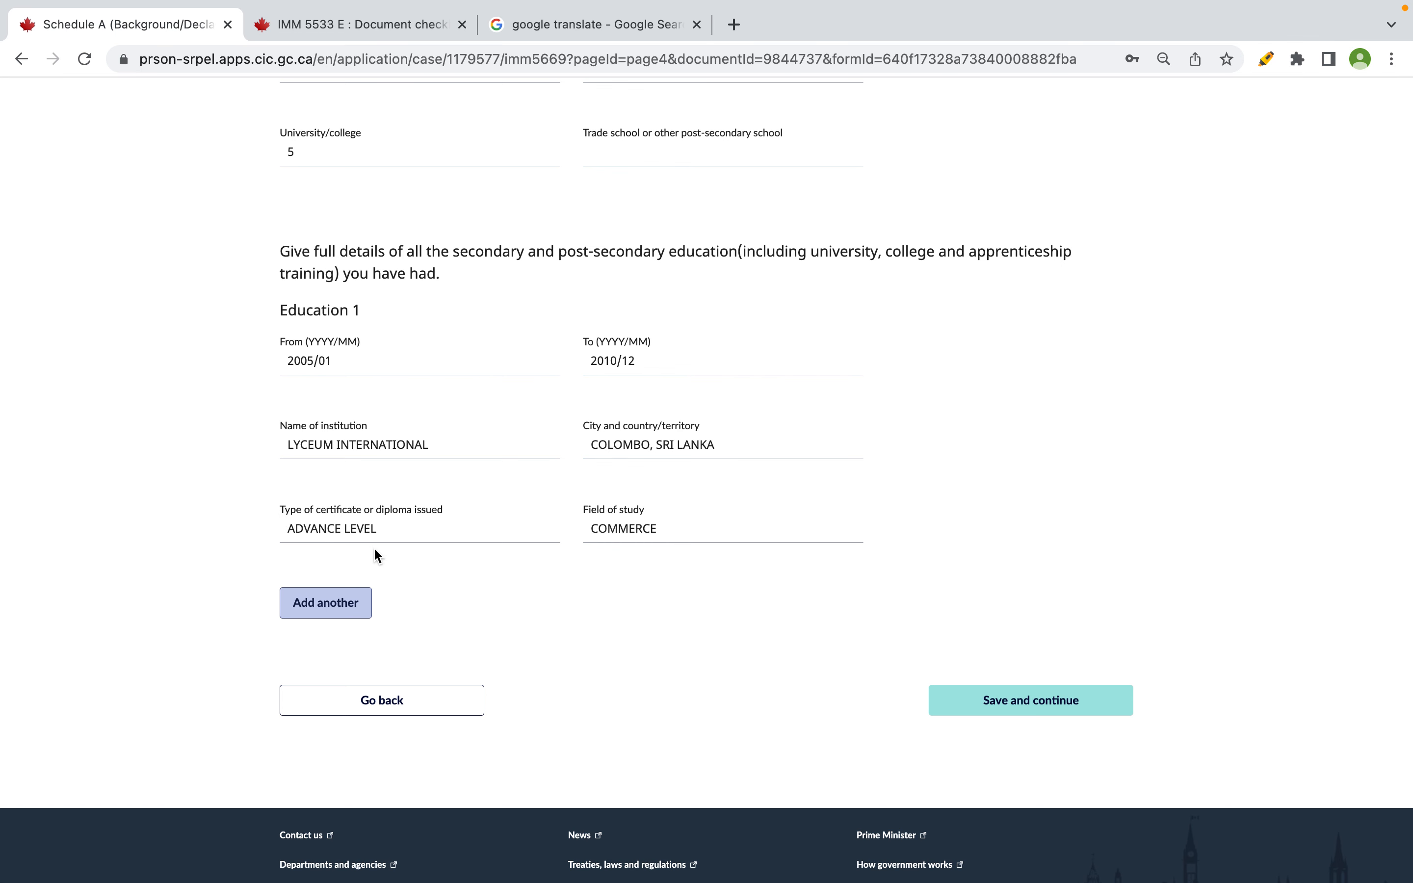
# - Add a second, empty education entry (Education 2)
pyautogui.scroll(-2, 710, 555)
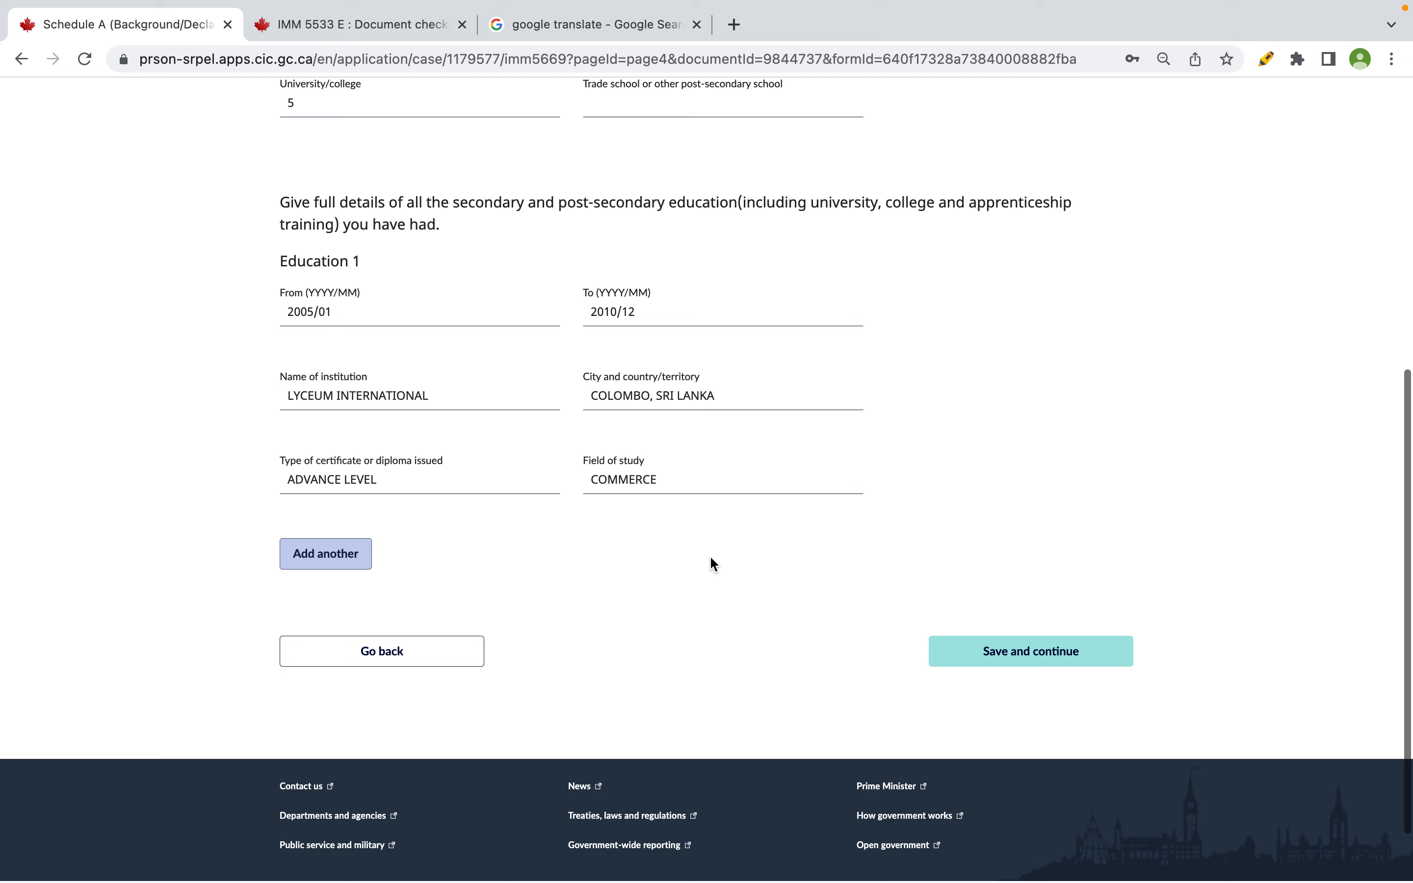
pyautogui.click(348, 545)
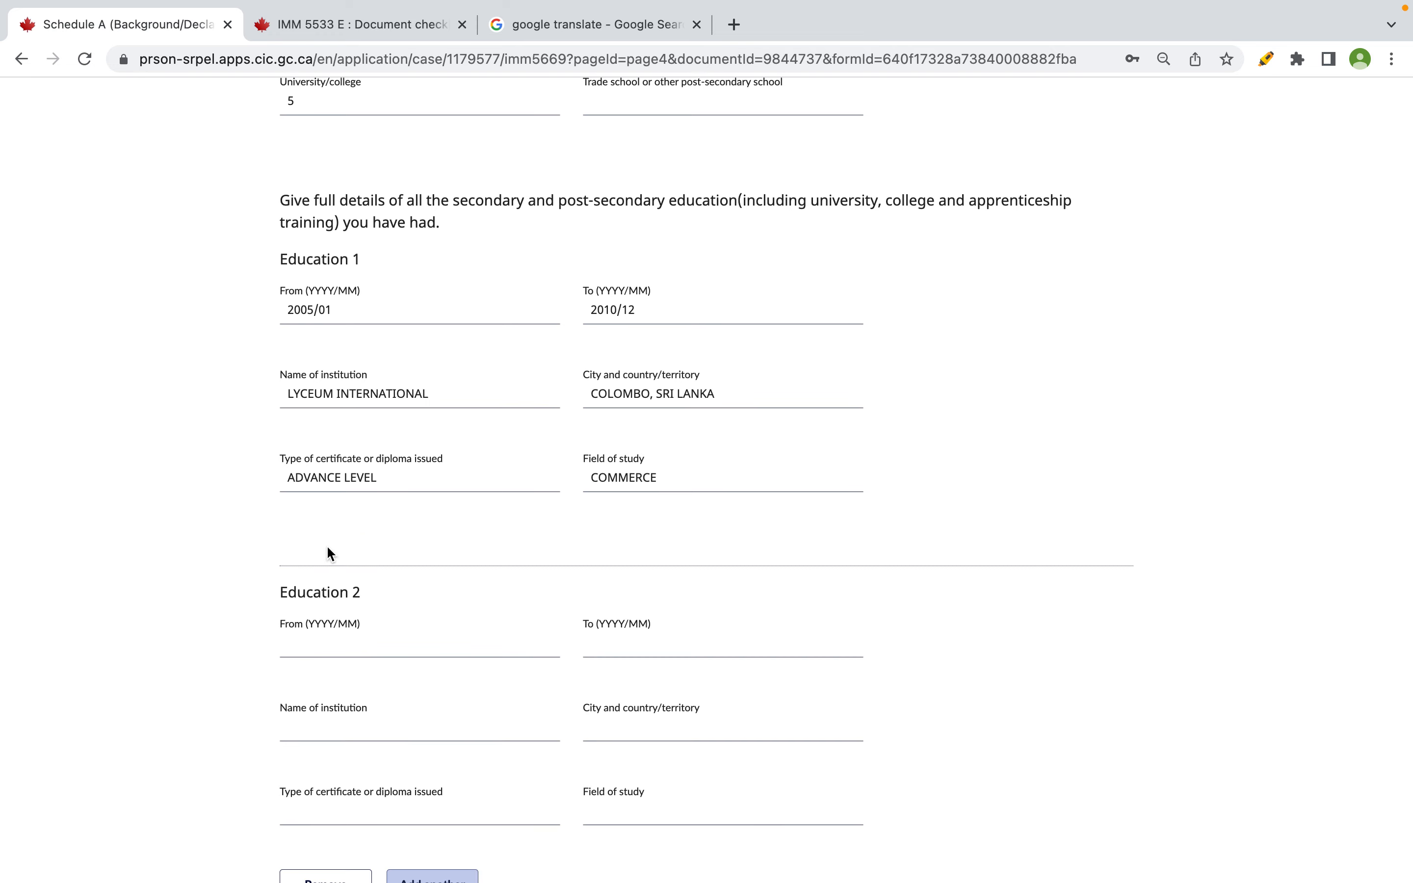
pyautogui.scroll(2, 328, 548)
pyautogui.scroll(-10, 619, 403)
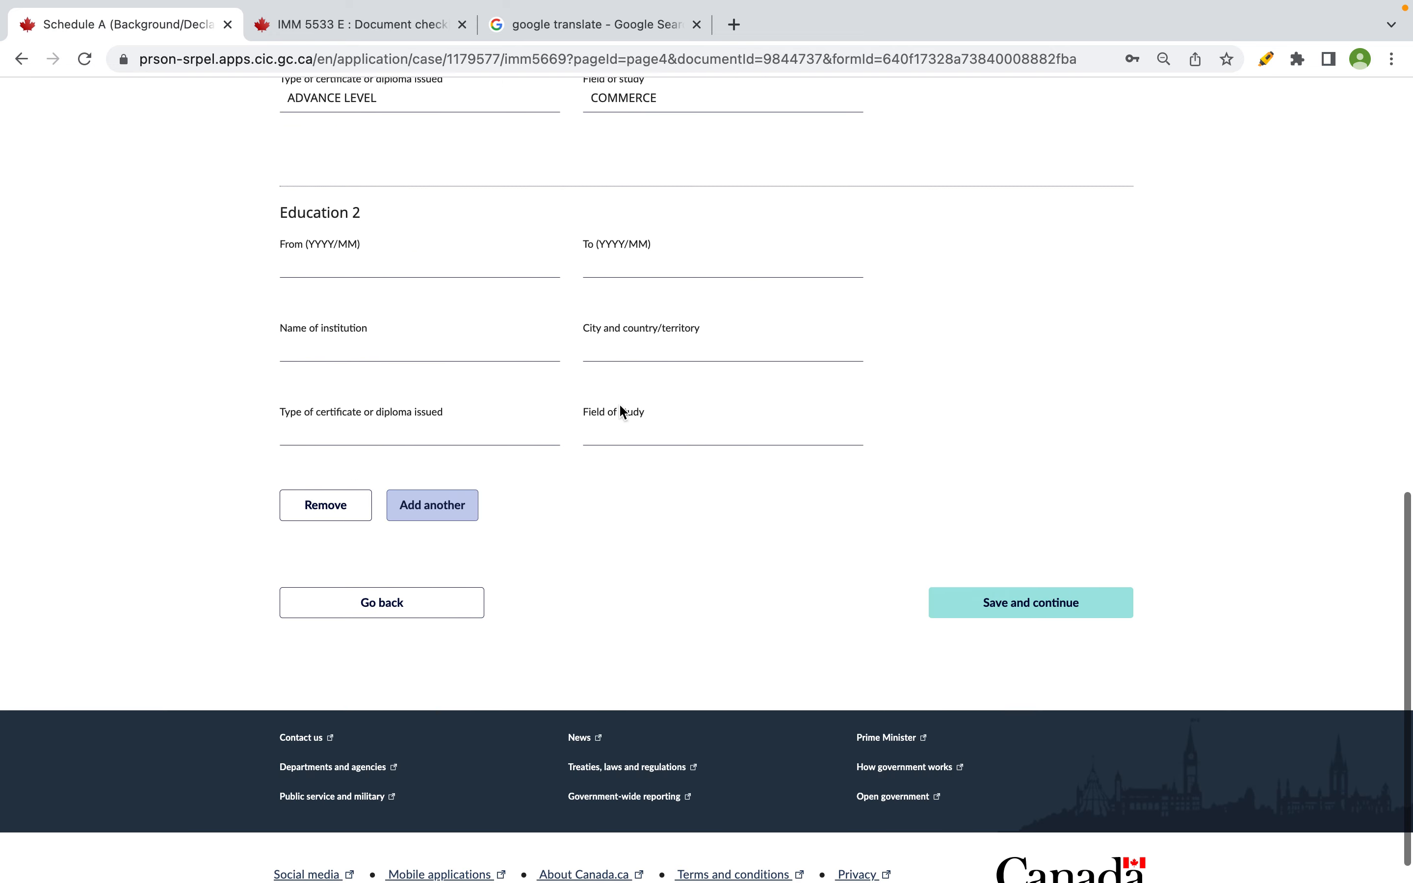
# - Look up the University of Colombo row and its start date in the spreadsheet
pyautogui.hotkey('ctrl', 'Right')
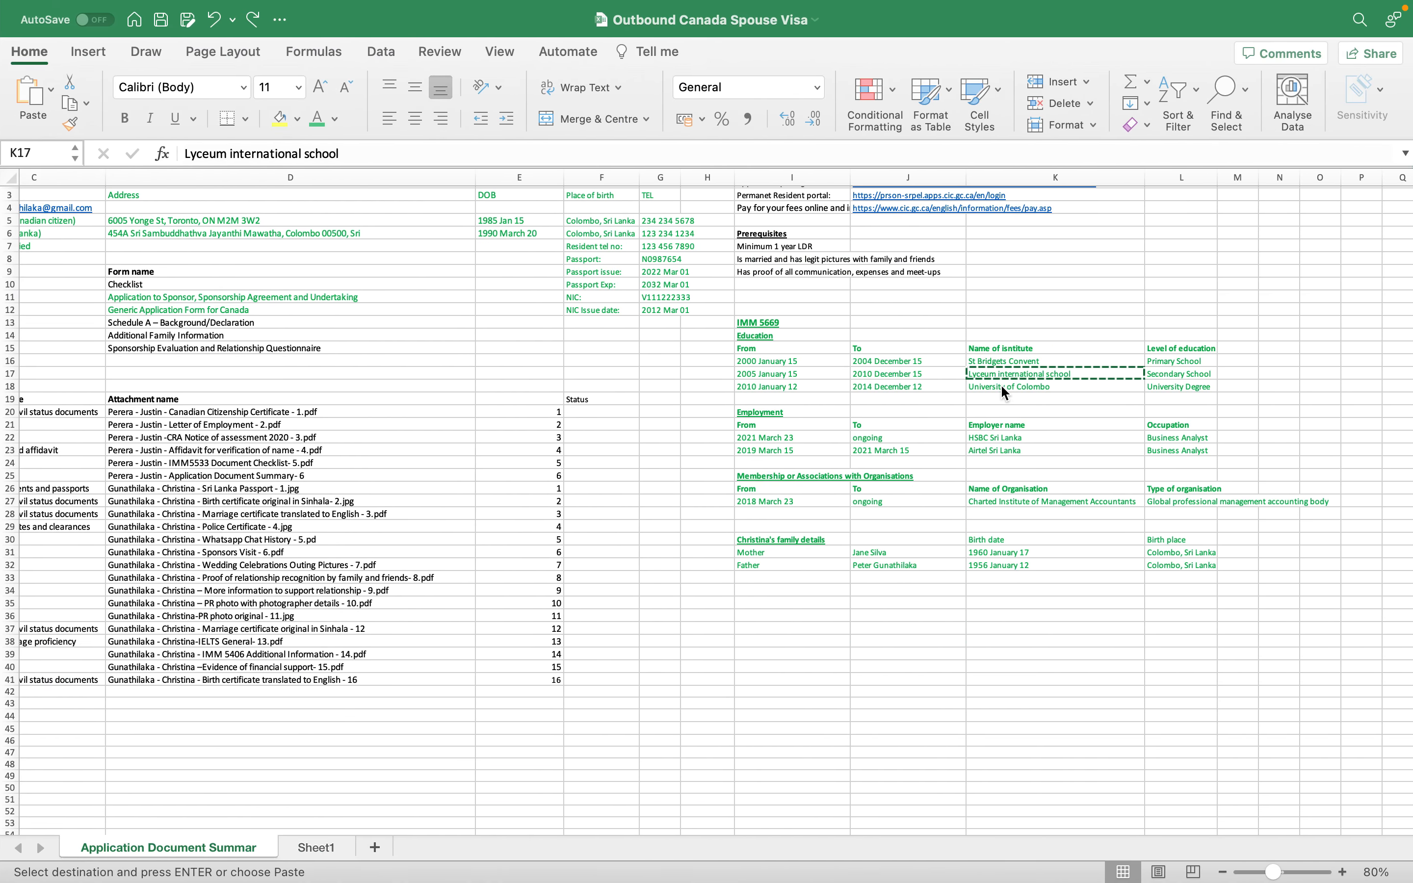
pyautogui.click(1001, 386)
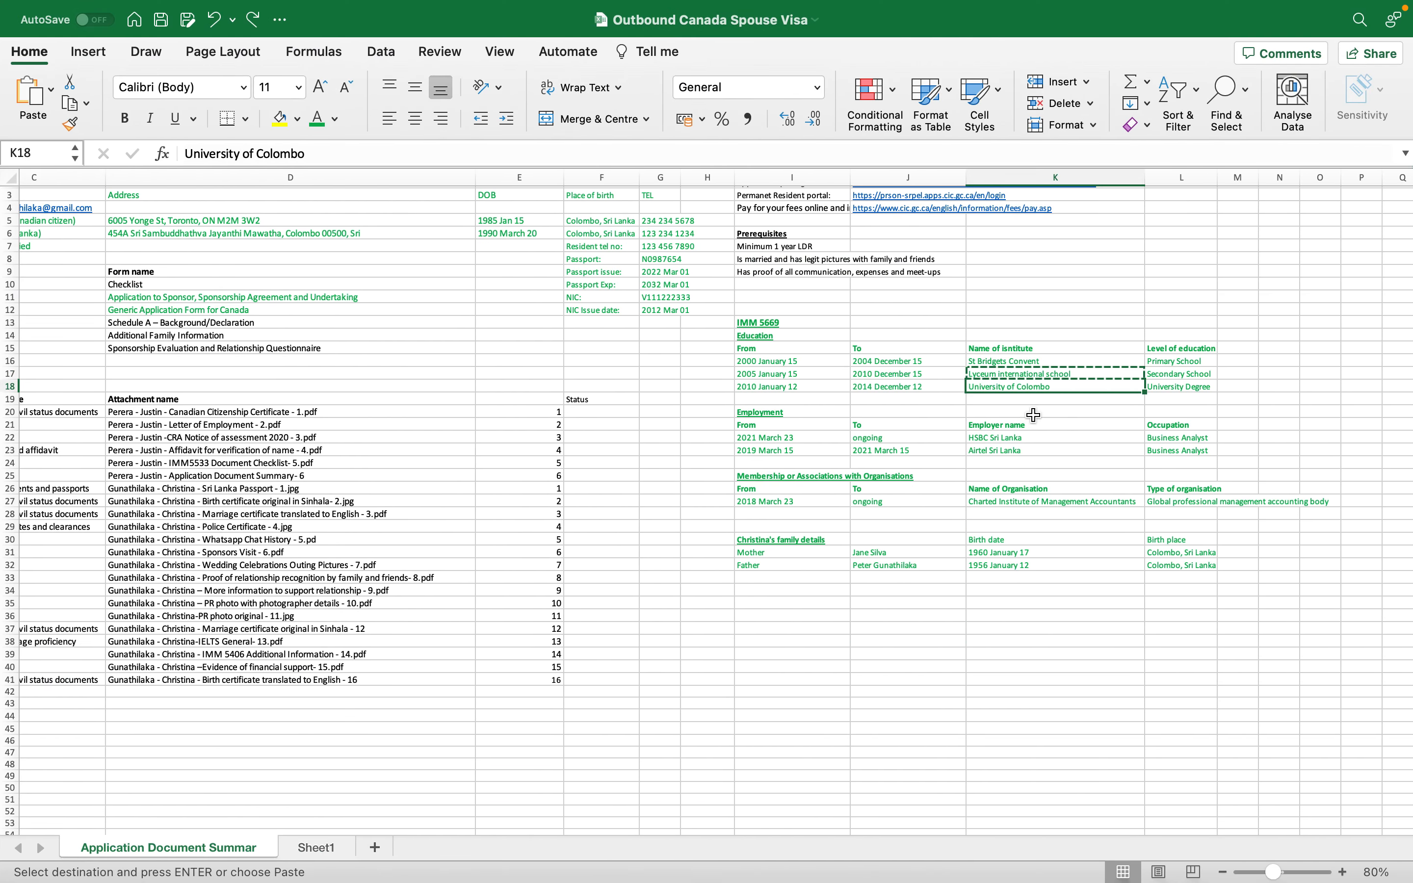
pyautogui.hotkey('ctrl', 'Left')
pyautogui.hotkey('ctrl', 'Right')
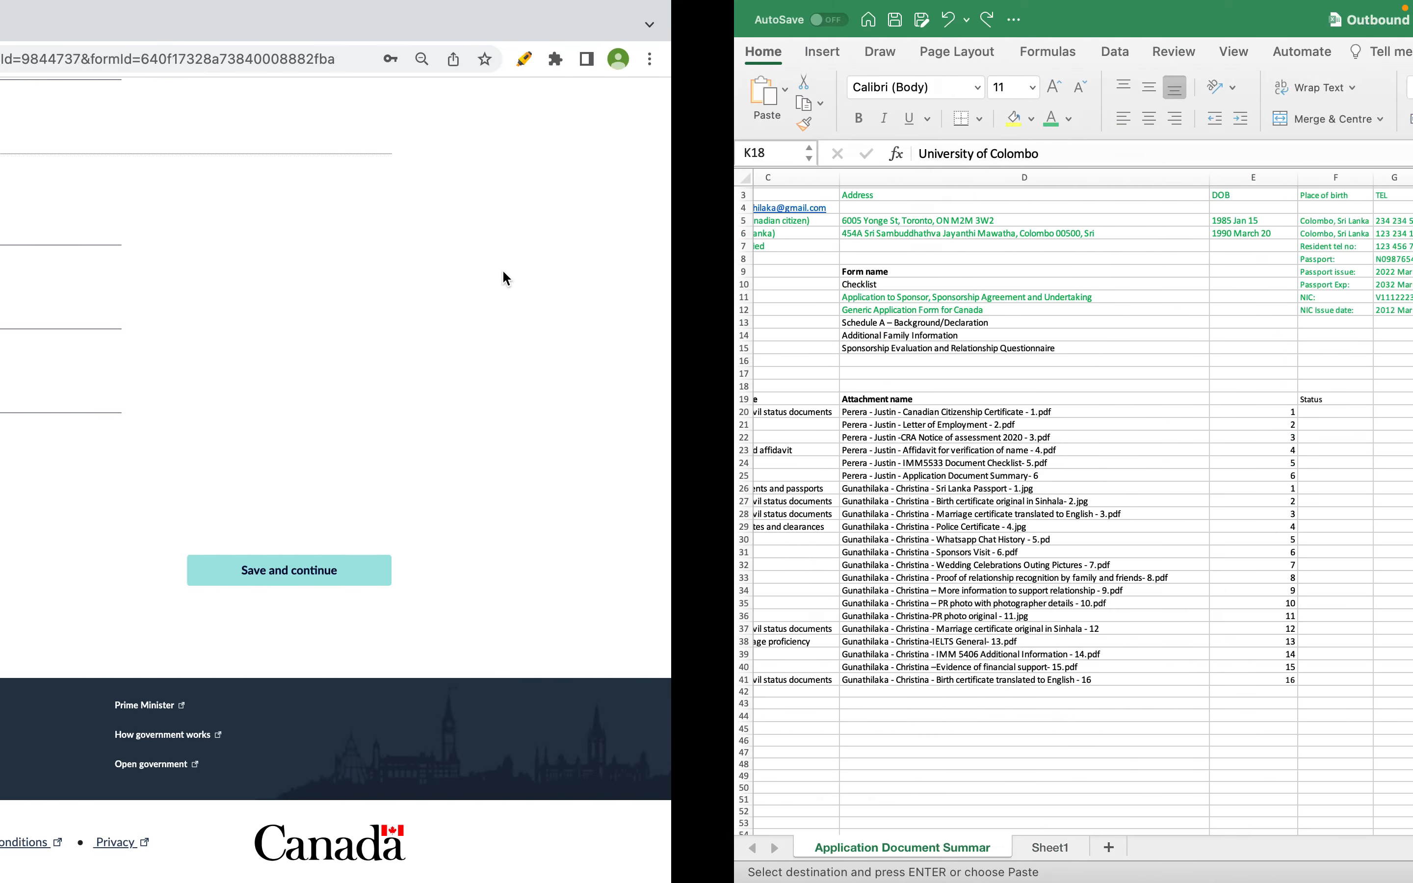
pyautogui.click(796, 386)
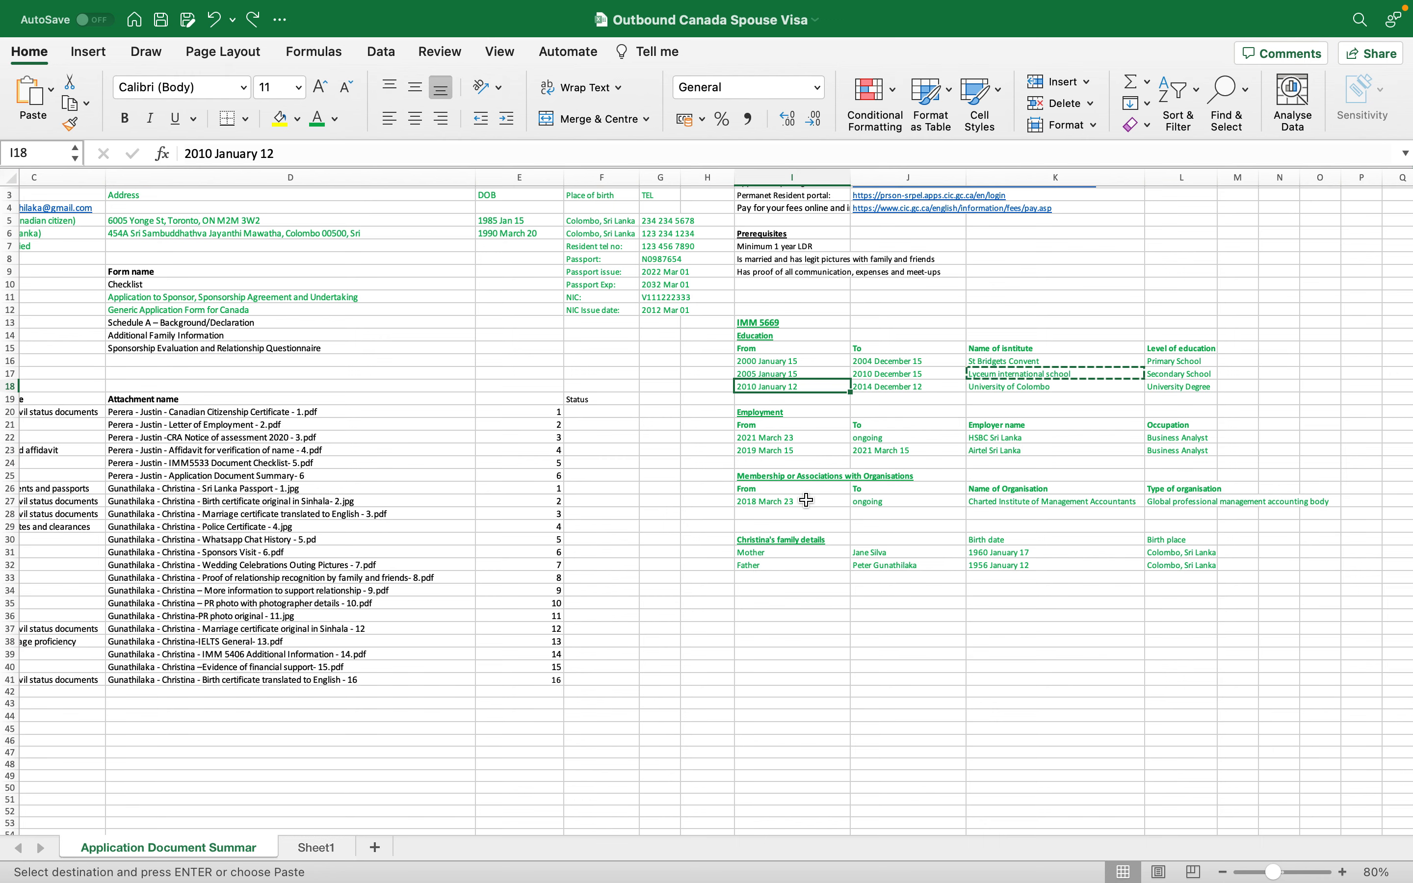
pyautogui.press('super+Tab')
# - Set Education 2's dates to 2010/01 through 2014/12
pyautogui.click(412, 241)
pyautogui.write('2010/01')
pyautogui.press('Tab')
pyautogui.write('2014/12')
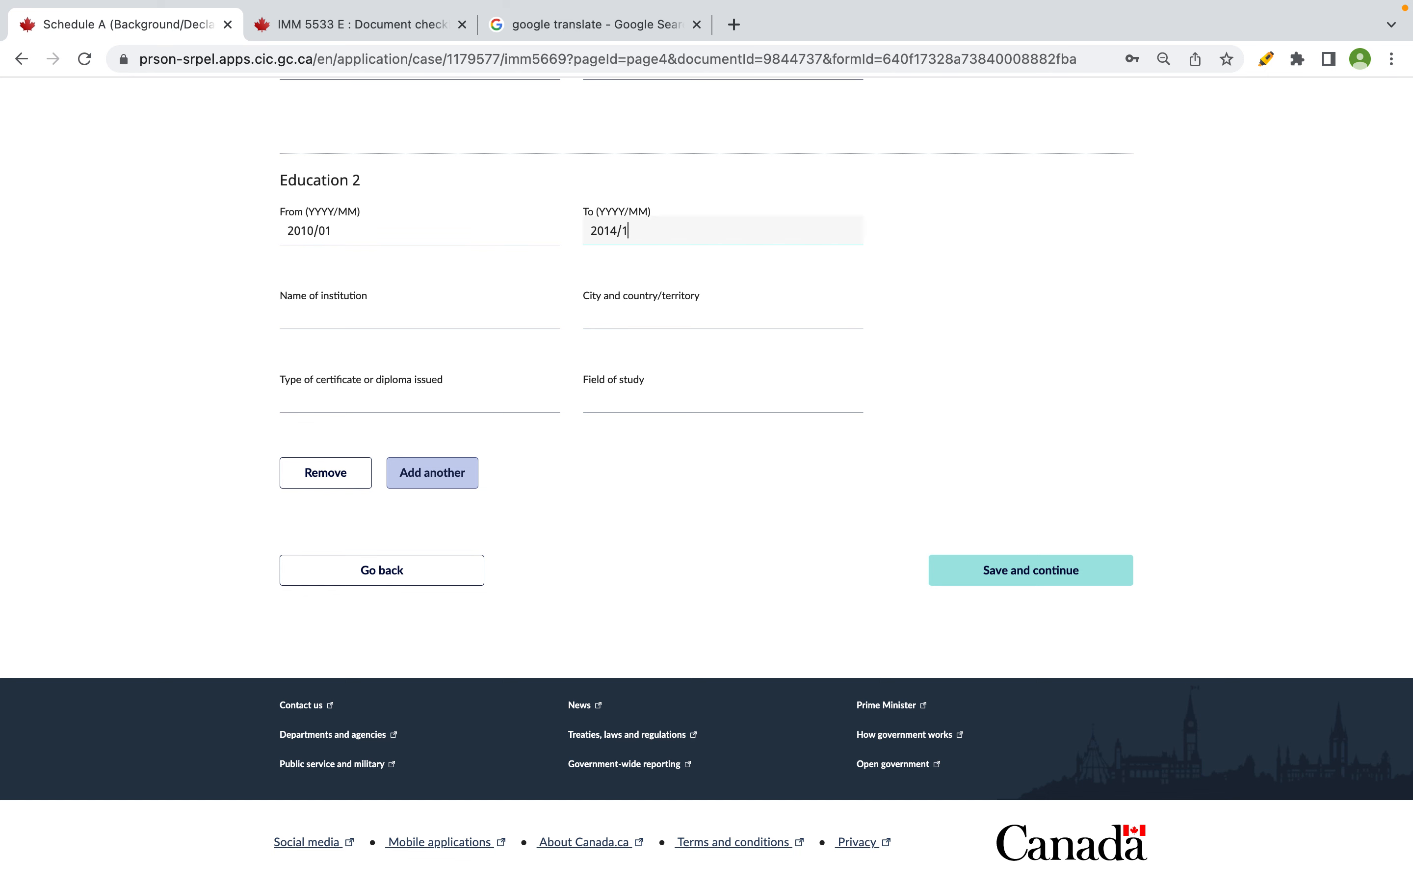
# - Enter UNIVERSITY OF COLOMBO as the institution, located in COLOMBO, SRI LANKA
pyautogui.click(319, 316)
pyautogui.write('UNIVERSI')
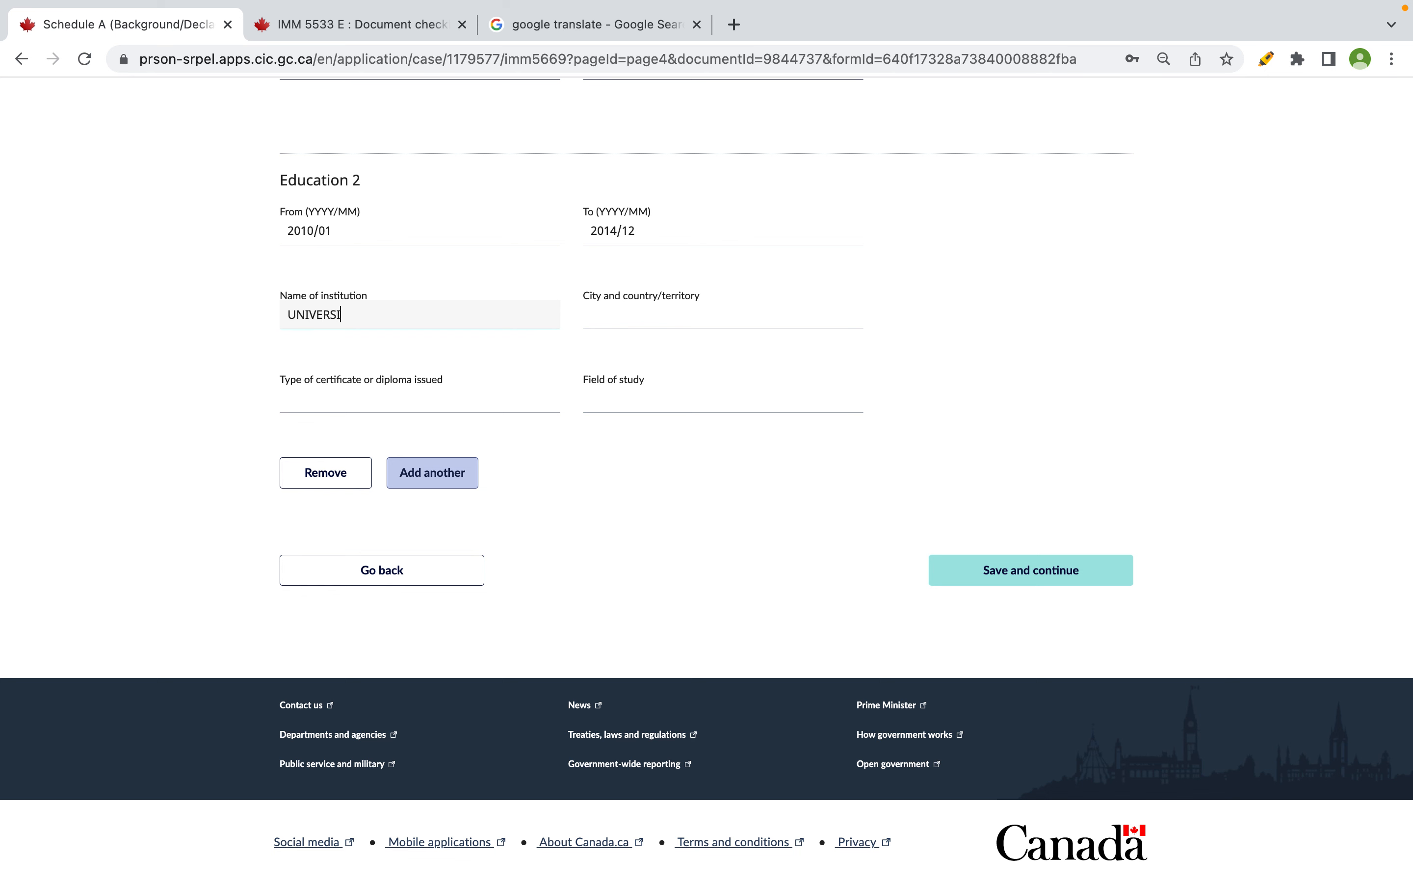
pyautogui.write('TY OF COLOMBO')
pyautogui.press('Tab')
pyautogui.write('CP')
pyautogui.press('BackSpace')
pyautogui.write('OLOMBO, SRI LANKA')
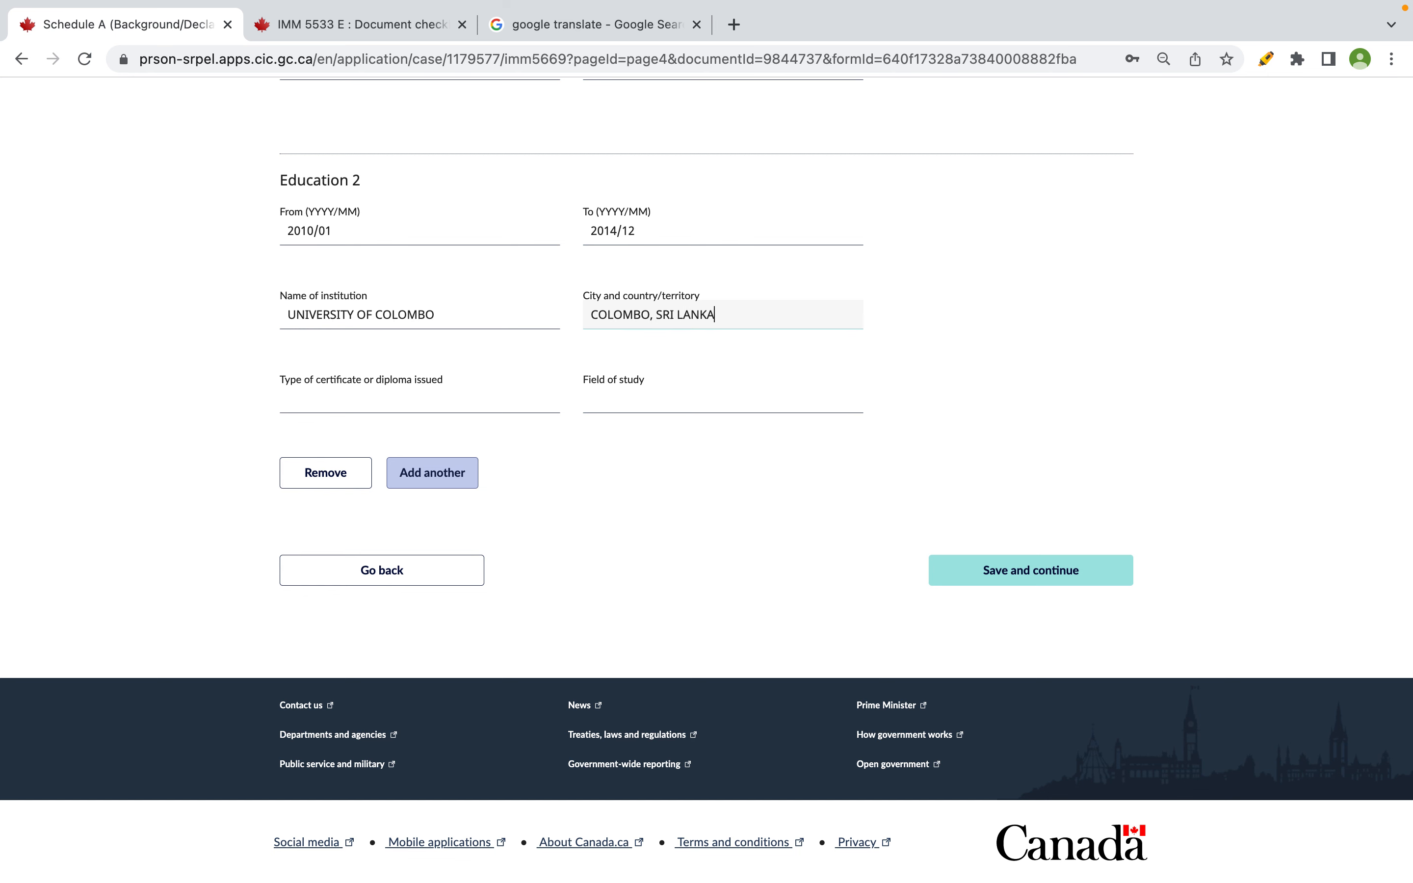
pyautogui.click(324, 399)
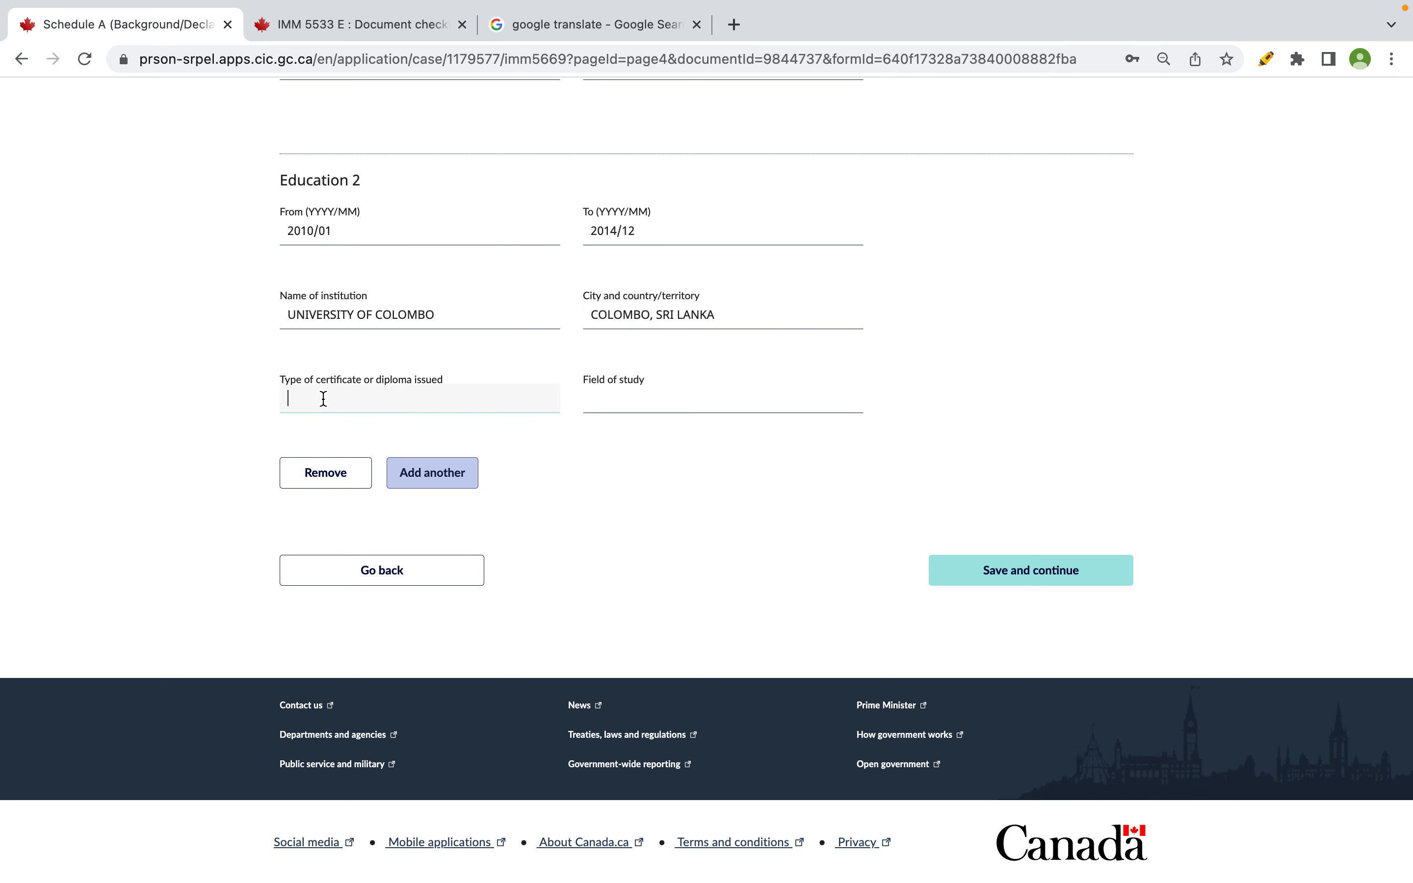
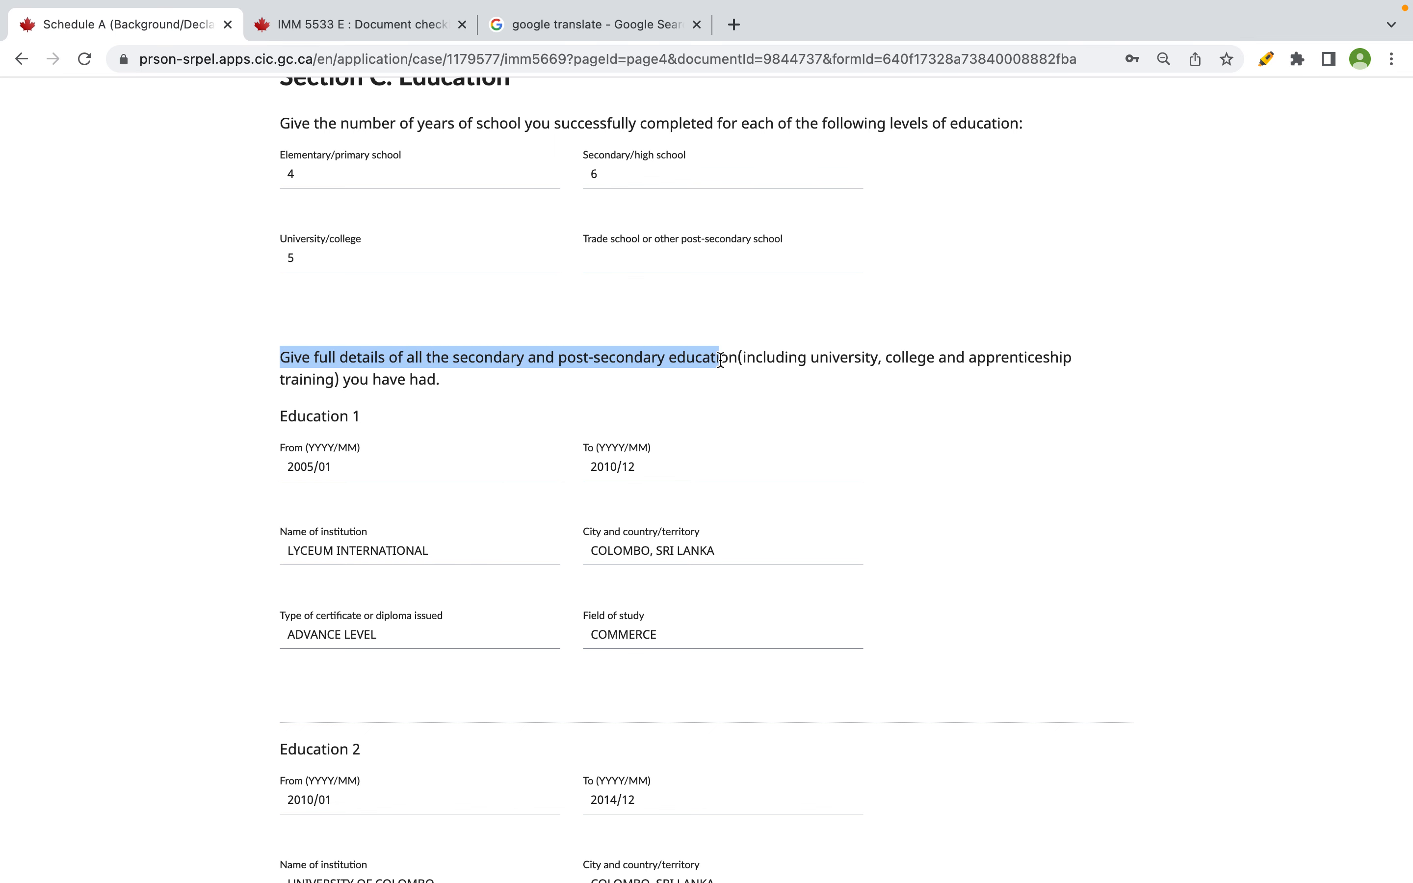
# - Review the Lyceum International and University of Colombo entries, then save Section C: Education
pyautogui.scroll(-5, 791, 367)
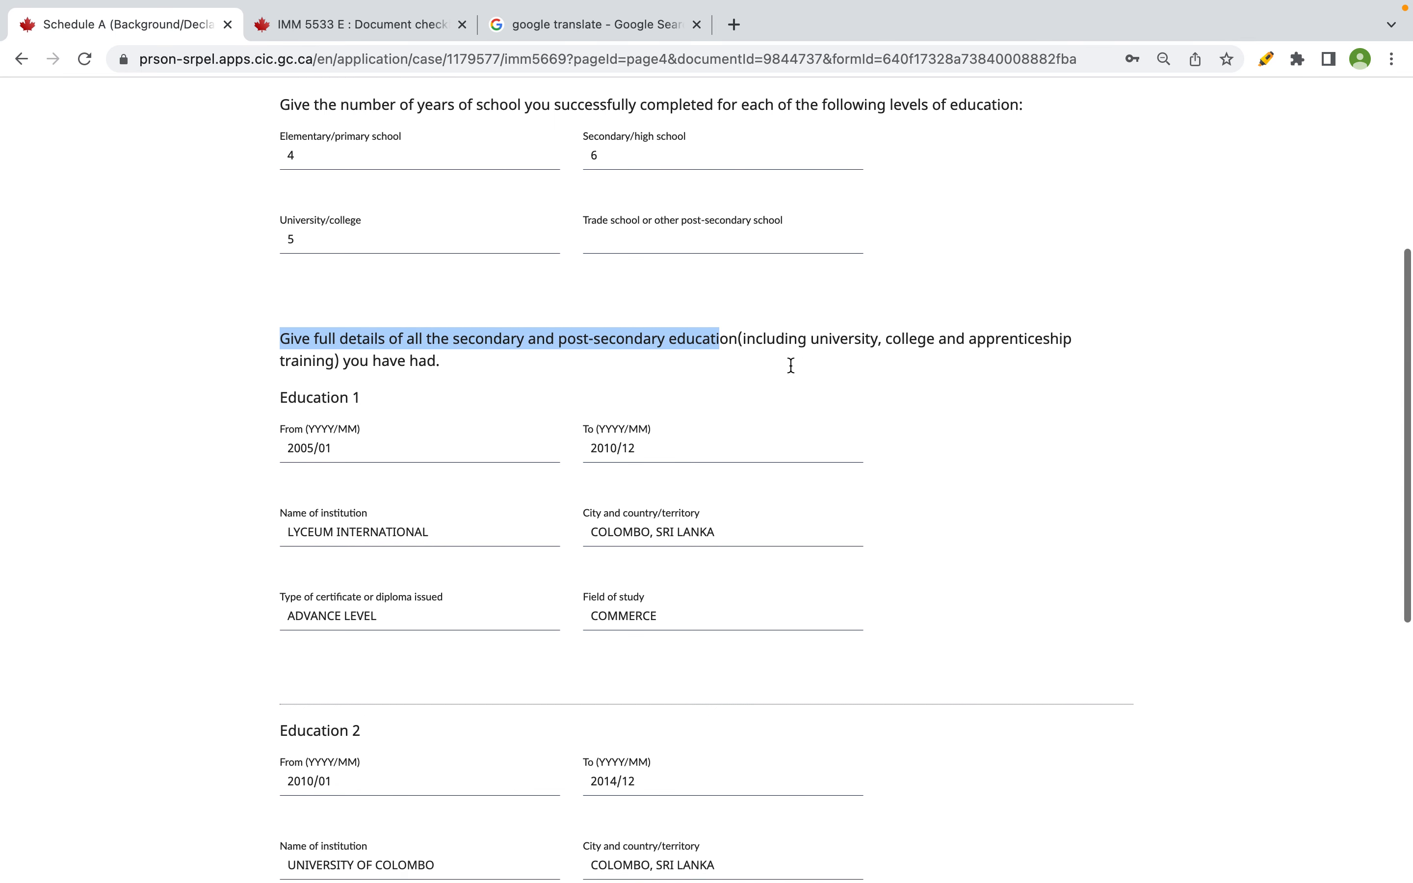
pyautogui.scroll(-4, 790, 366)
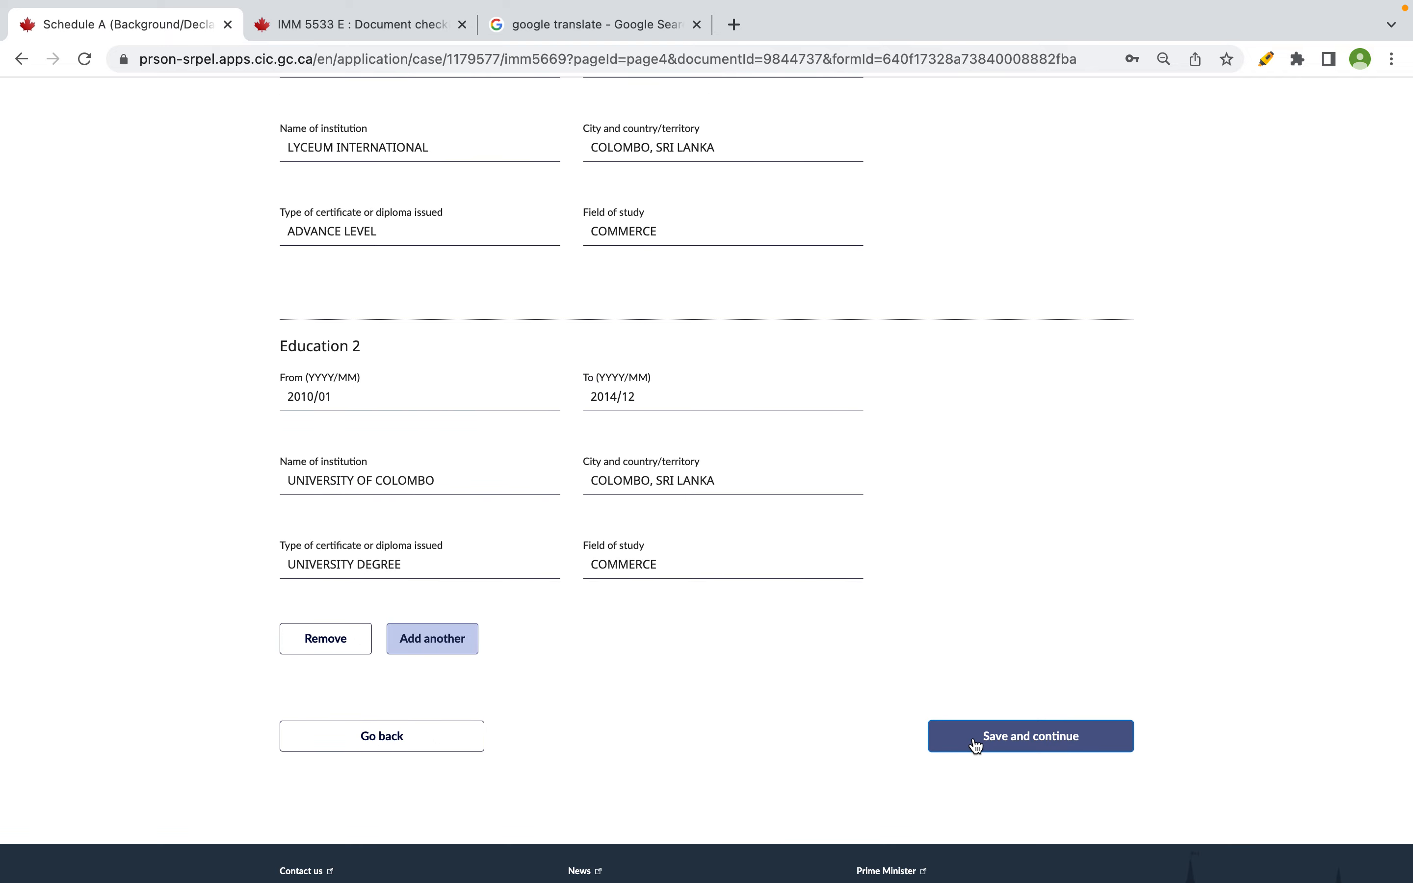
pyautogui.click(975, 737)
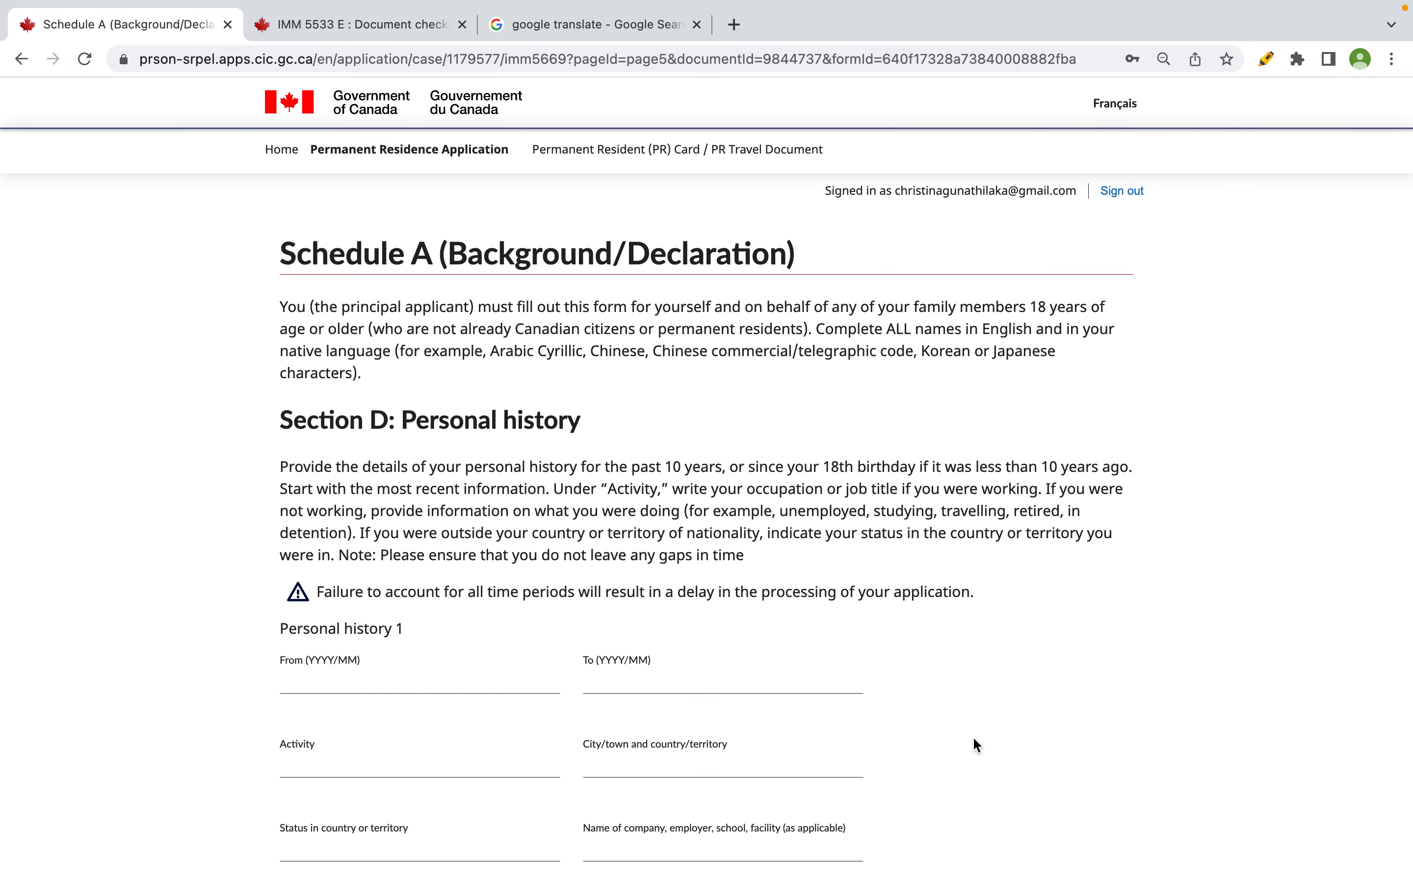
# - Read the Personal history instructions on non-working periods and leaving no gaps in time
pyautogui.scroll(-2, 977, 745)
pyautogui.scroll(-2, 977, 745)
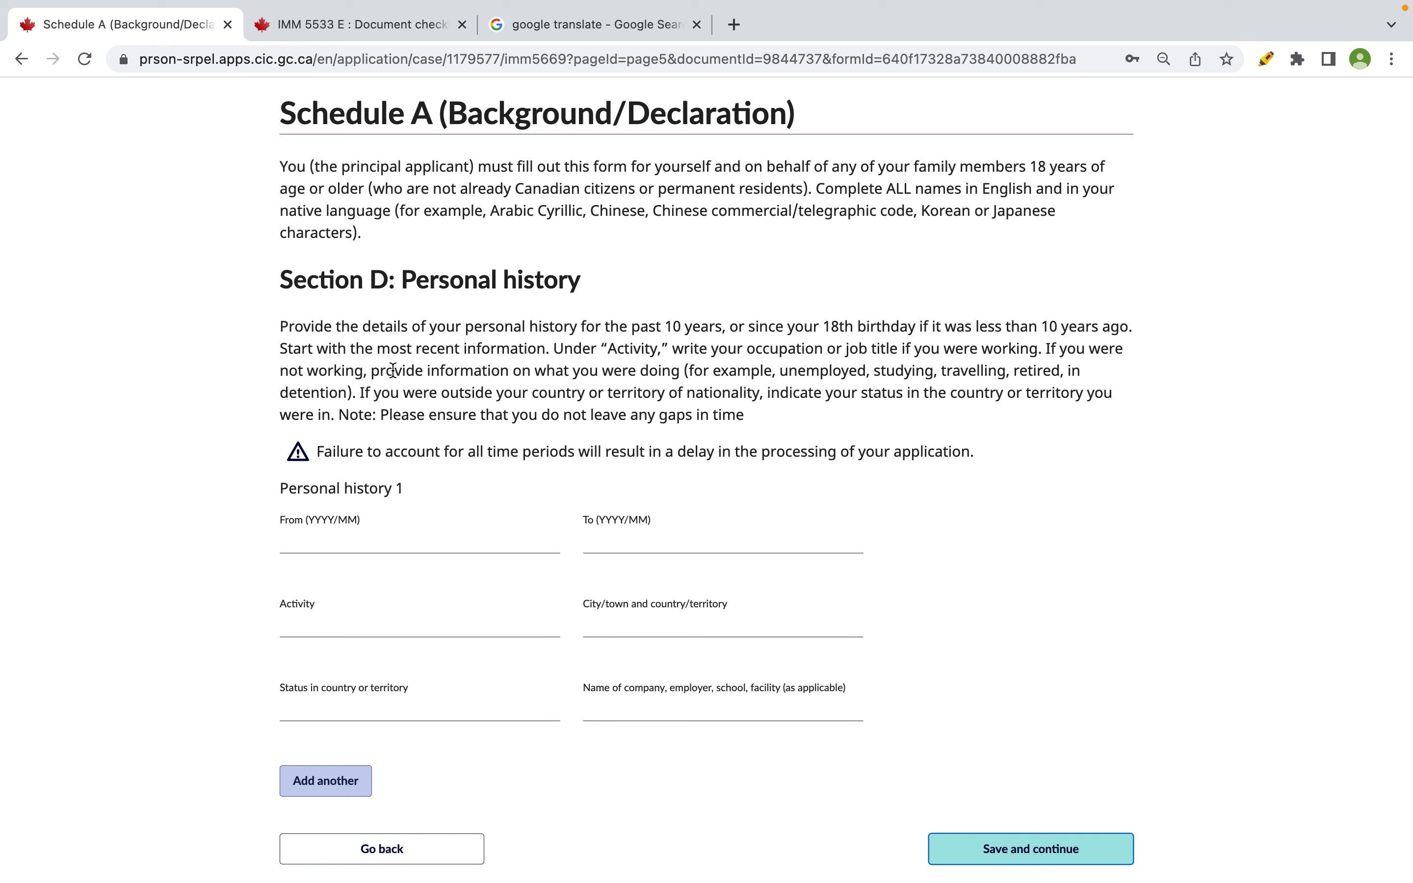
pyautogui.moveTo(387, 371); pyautogui.dragTo(323, 392)
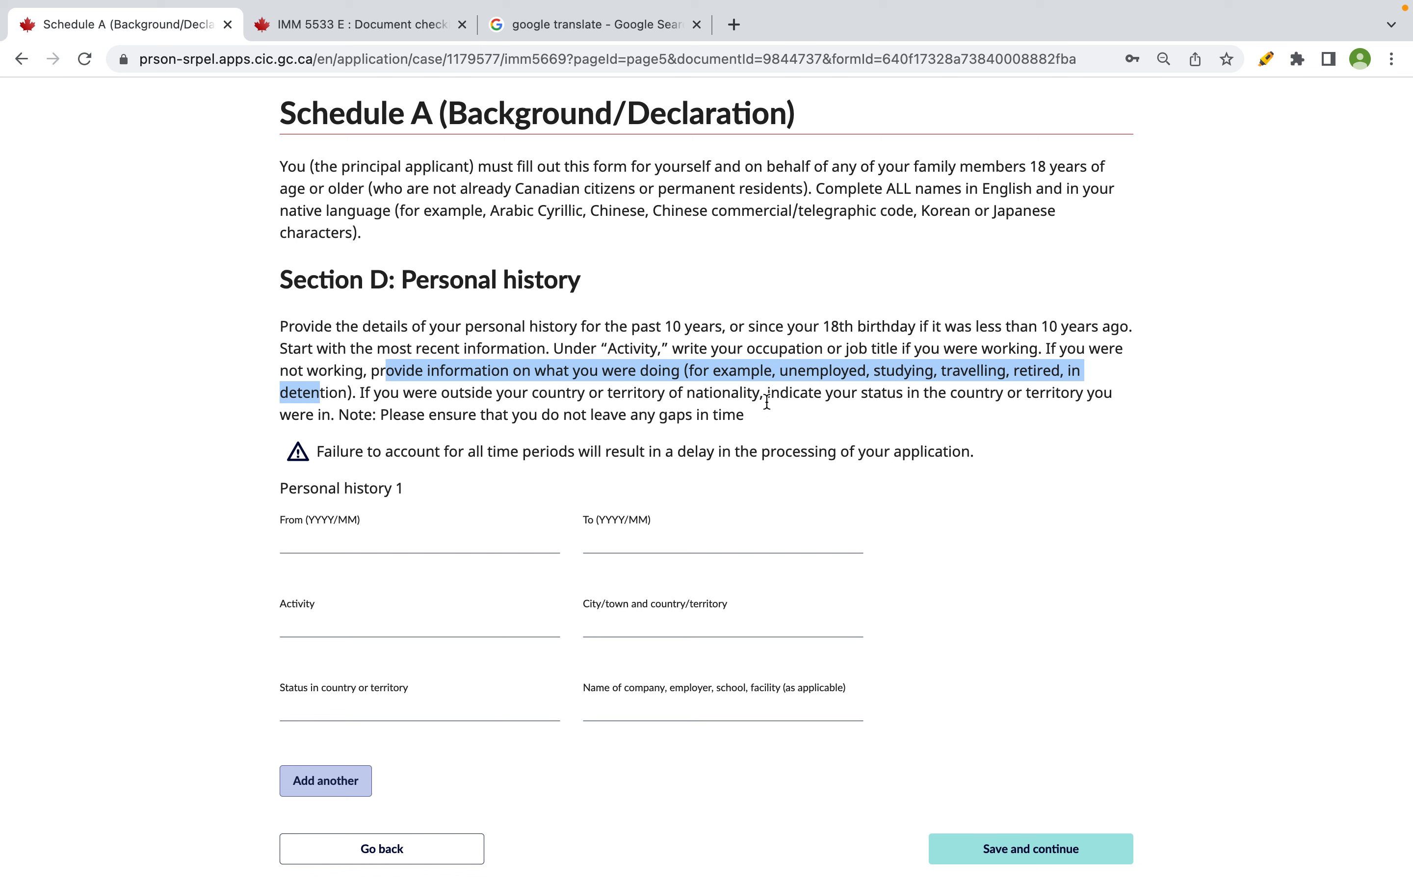
pyautogui.moveTo(388, 415); pyautogui.dragTo(734, 415)
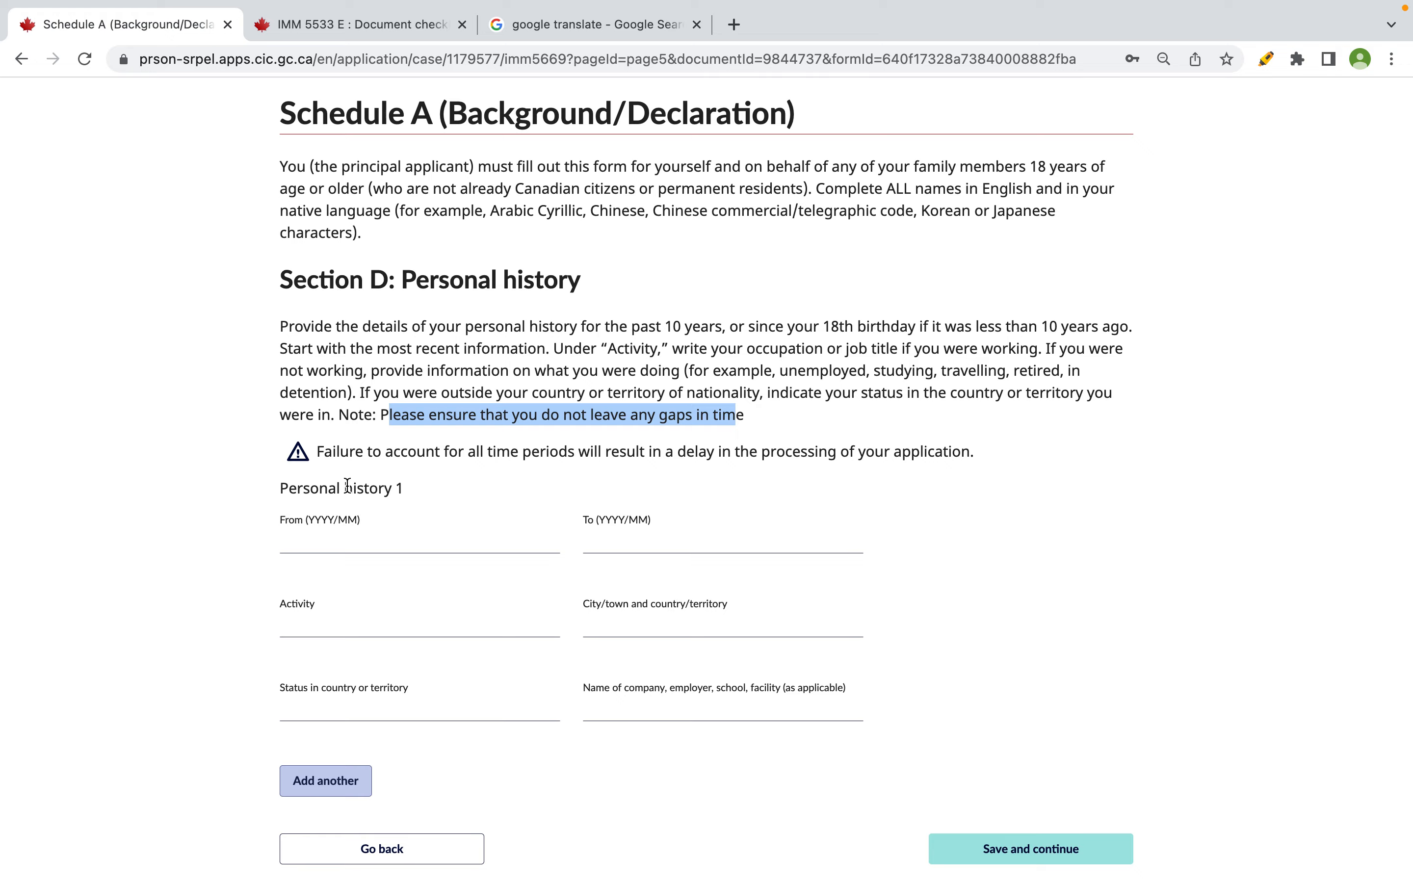
pyautogui.press('super+Tab')
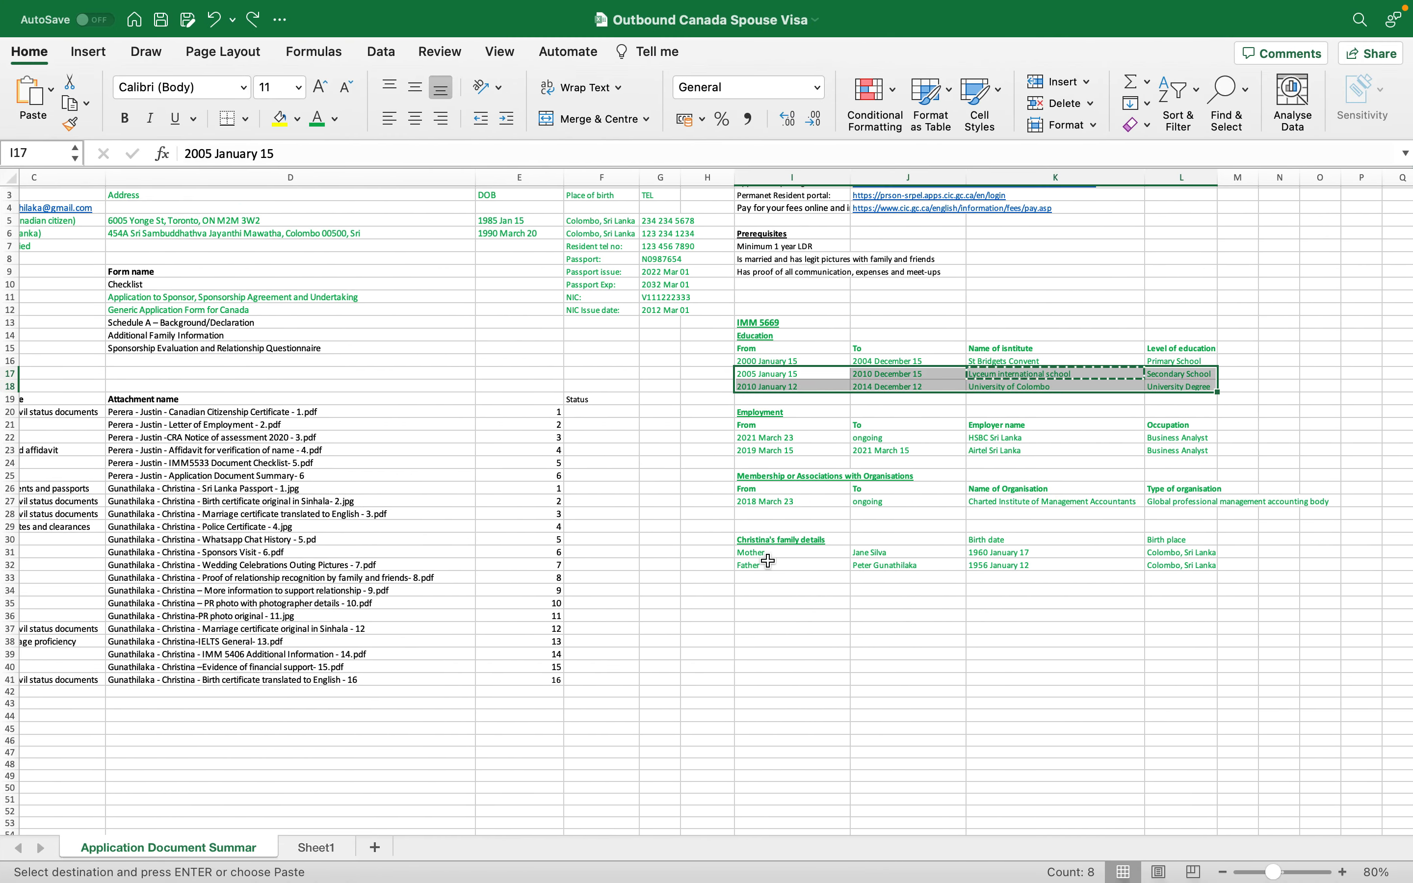
# - Enter 2023 March in cell I36 below the family details
pyautogui.click(769, 620)
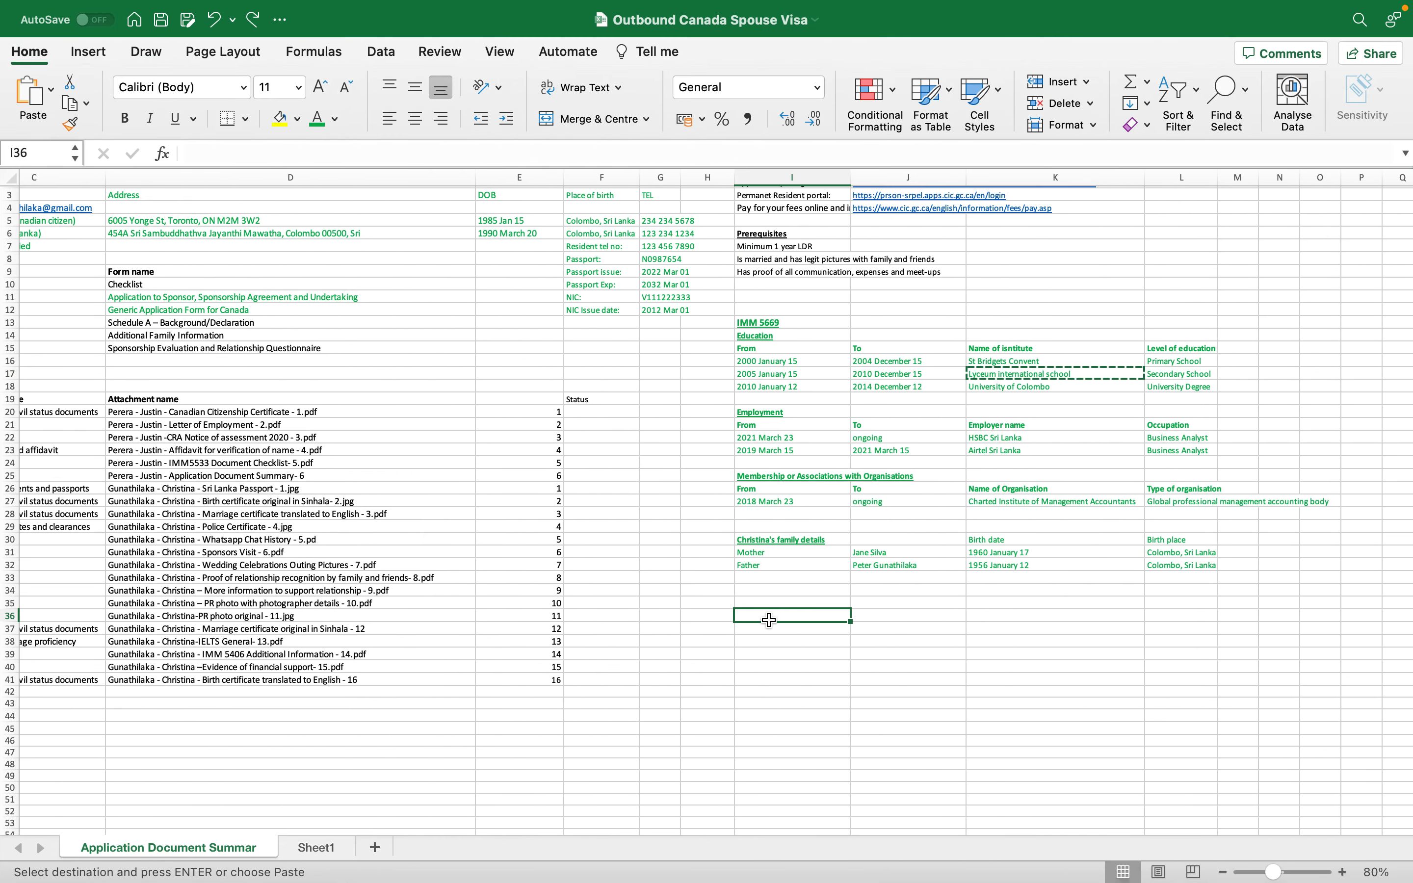
pyautogui.moveTo(1250, 5)
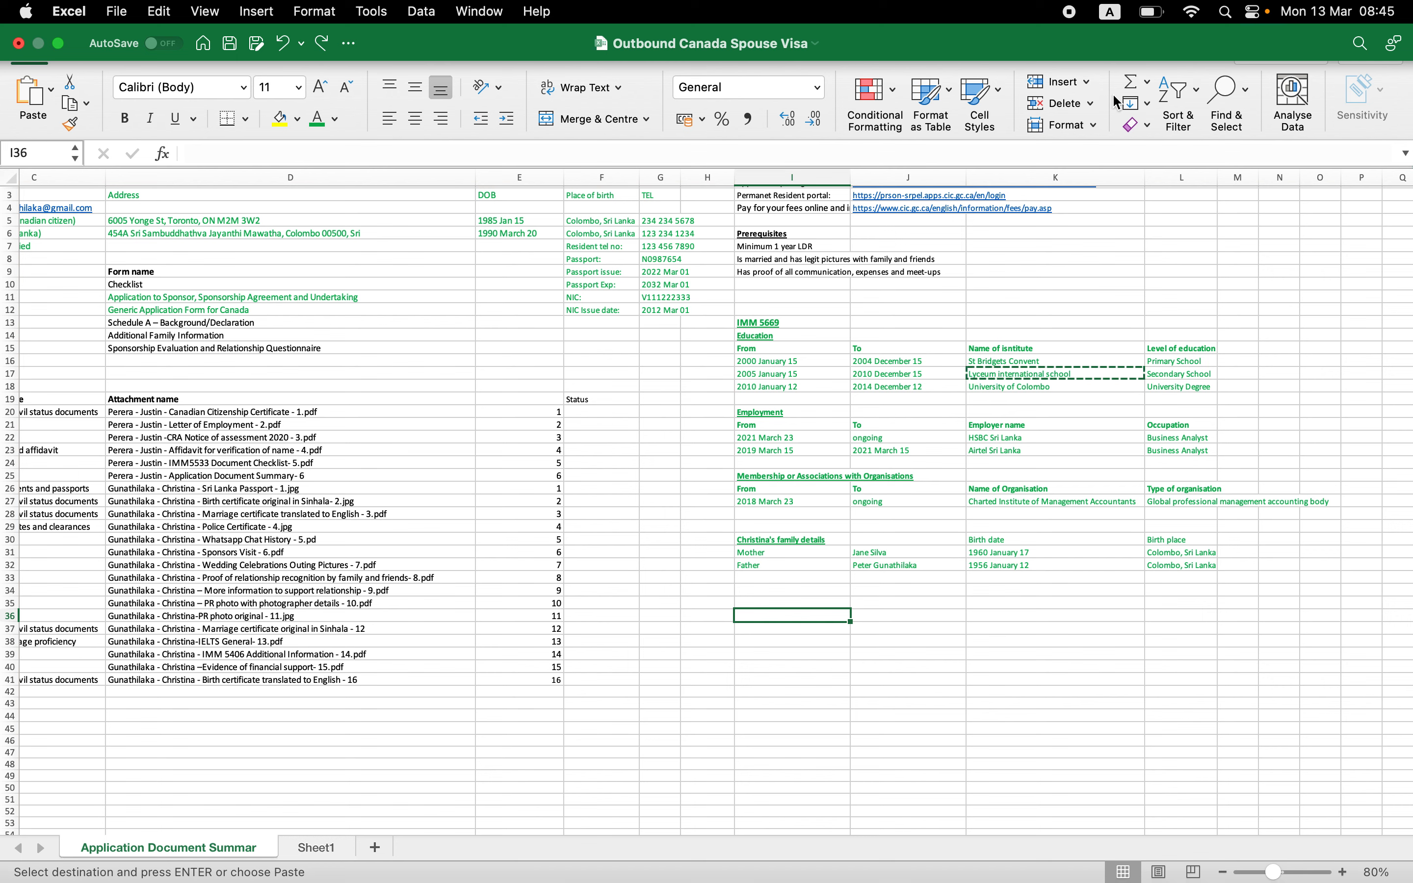
pyautogui.write('23')
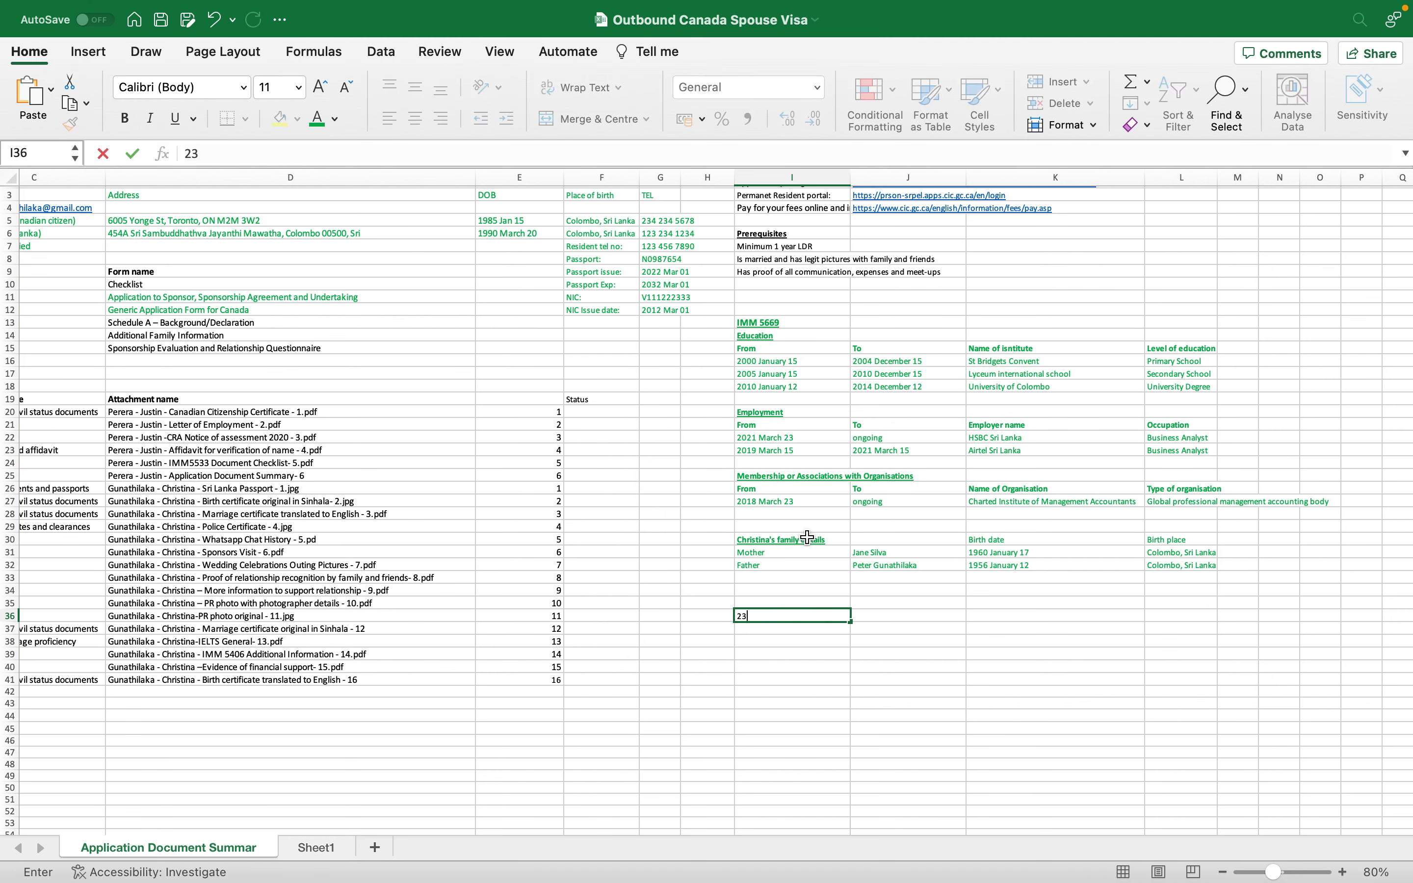
pyautogui.write('23')
pyautogui.press('BackSpace')
pyautogui.press('BackSpace')
pyautogui.press('BackSpace')
pyautogui.write('023 MARCH')
pyautogui.press('BackSpace')
pyautogui.press('BackSpace')
pyautogui.press('BackSpace')
pyautogui.press('BackSpace')
pyautogui.write('arch')
pyautogui.press('Return')
# - Copy 2023 March into I37 and change its year to 2013
pyautogui.press('super+Tab')
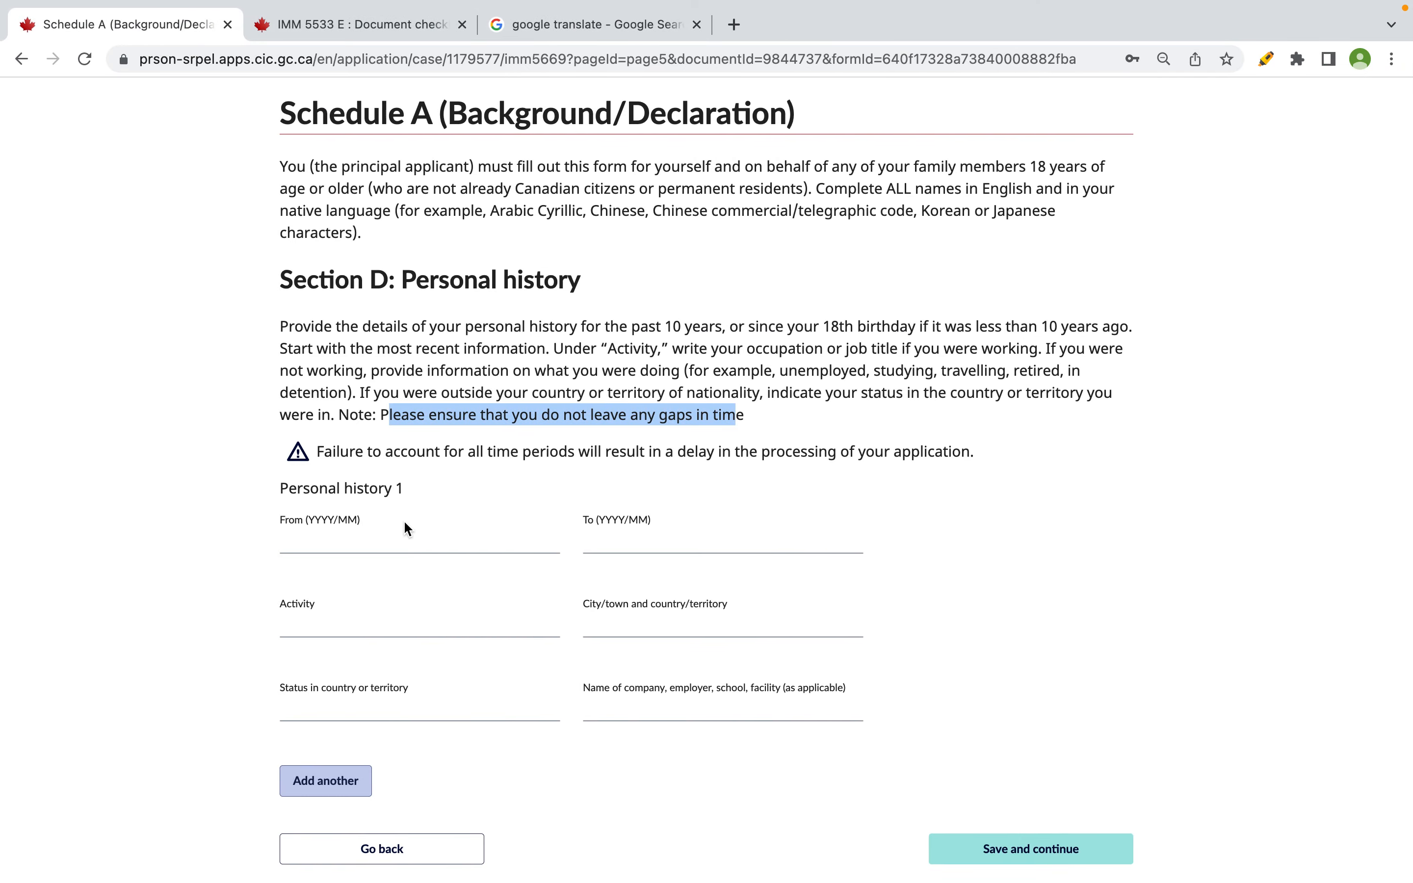
pyautogui.press('super+Tab')
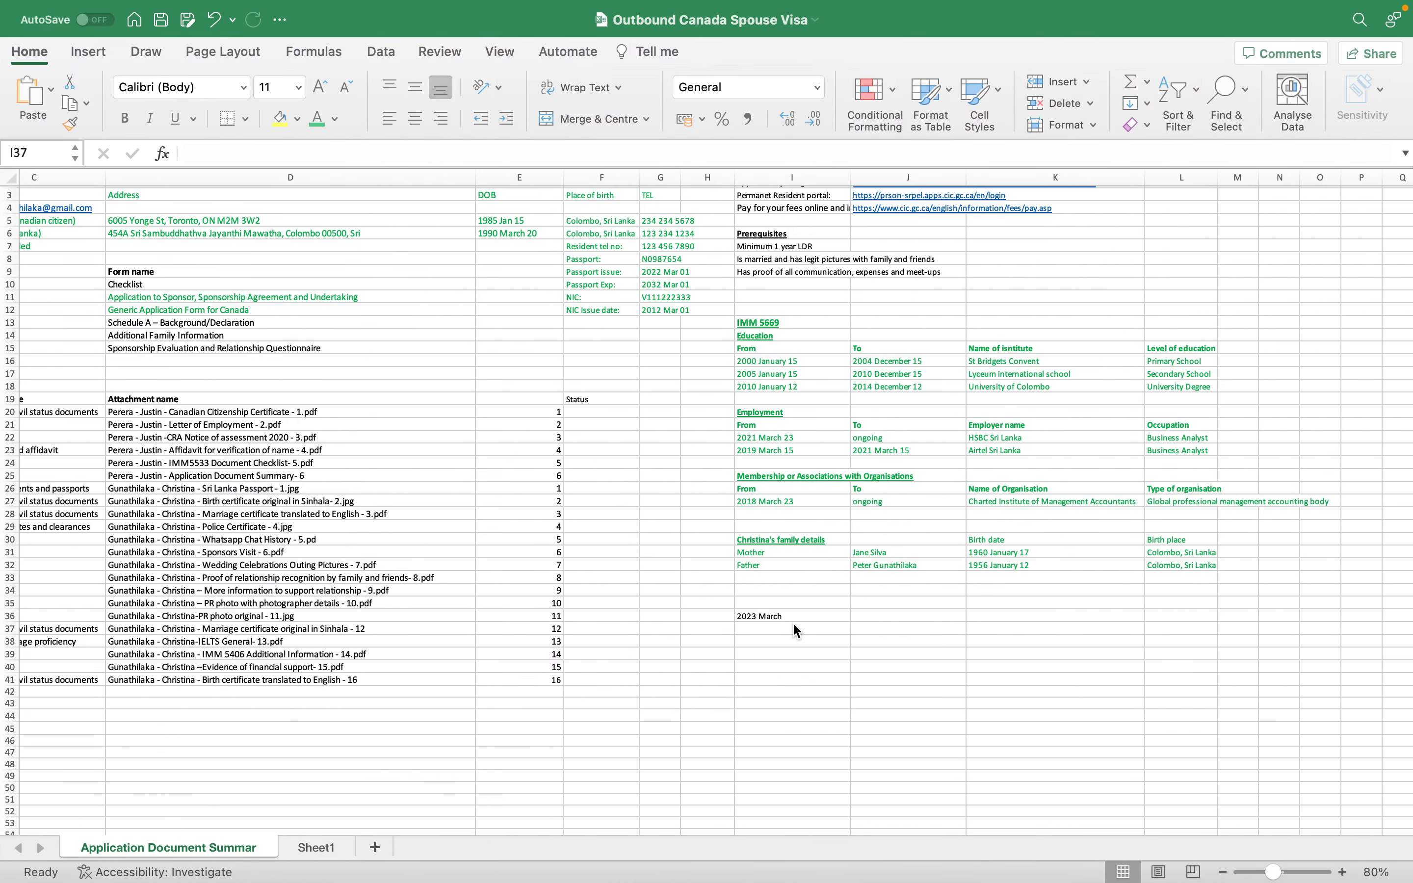
pyautogui.moveTo(790, 622); pyautogui.dragTo(792, 626)
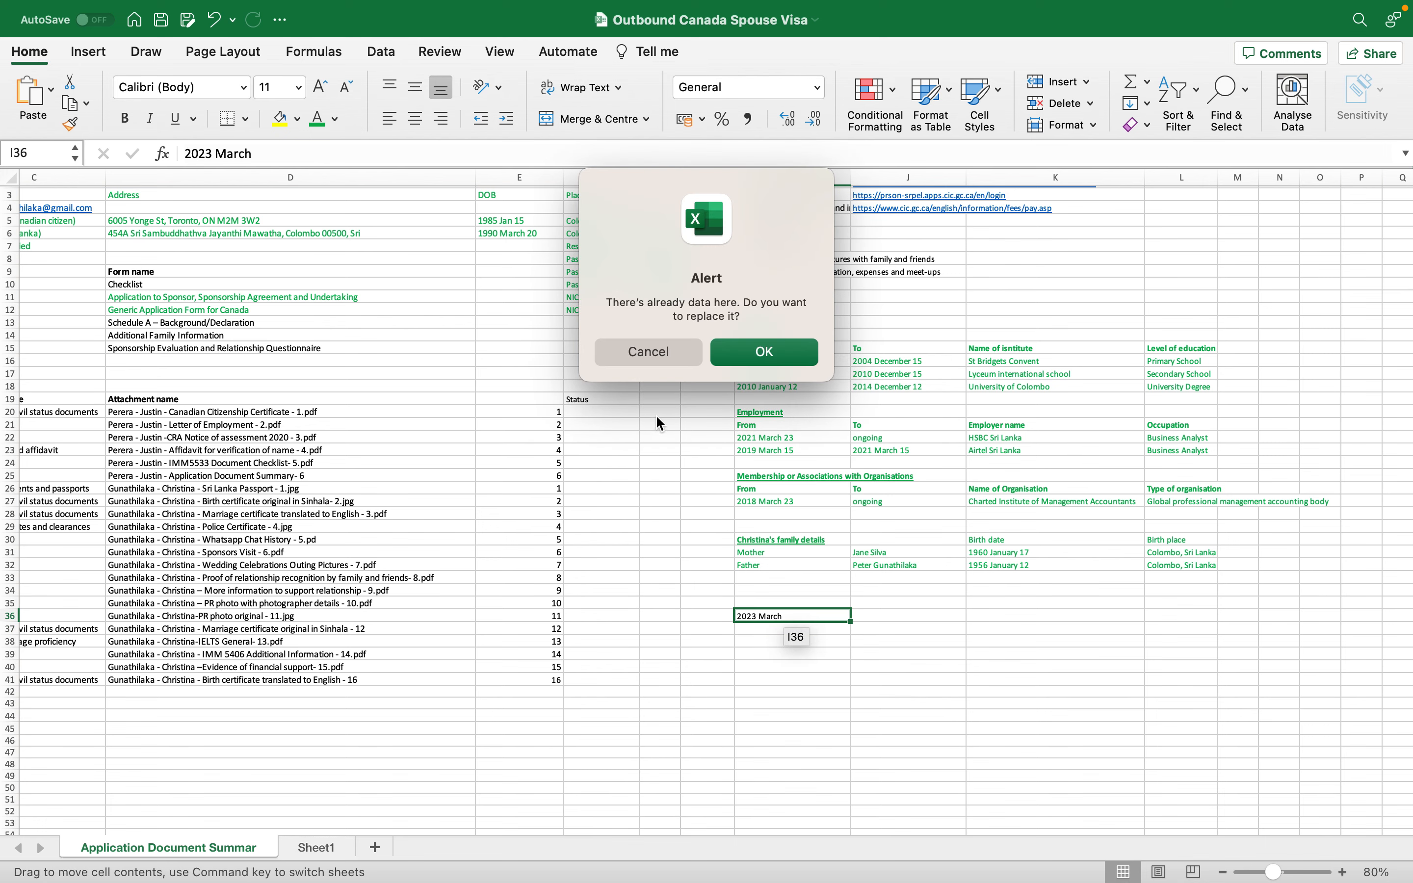
pyautogui.click(660, 362)
pyautogui.press('Up')
pyautogui.press('super+c')
pyautogui.press('Down')
pyautogui.press('super+v')
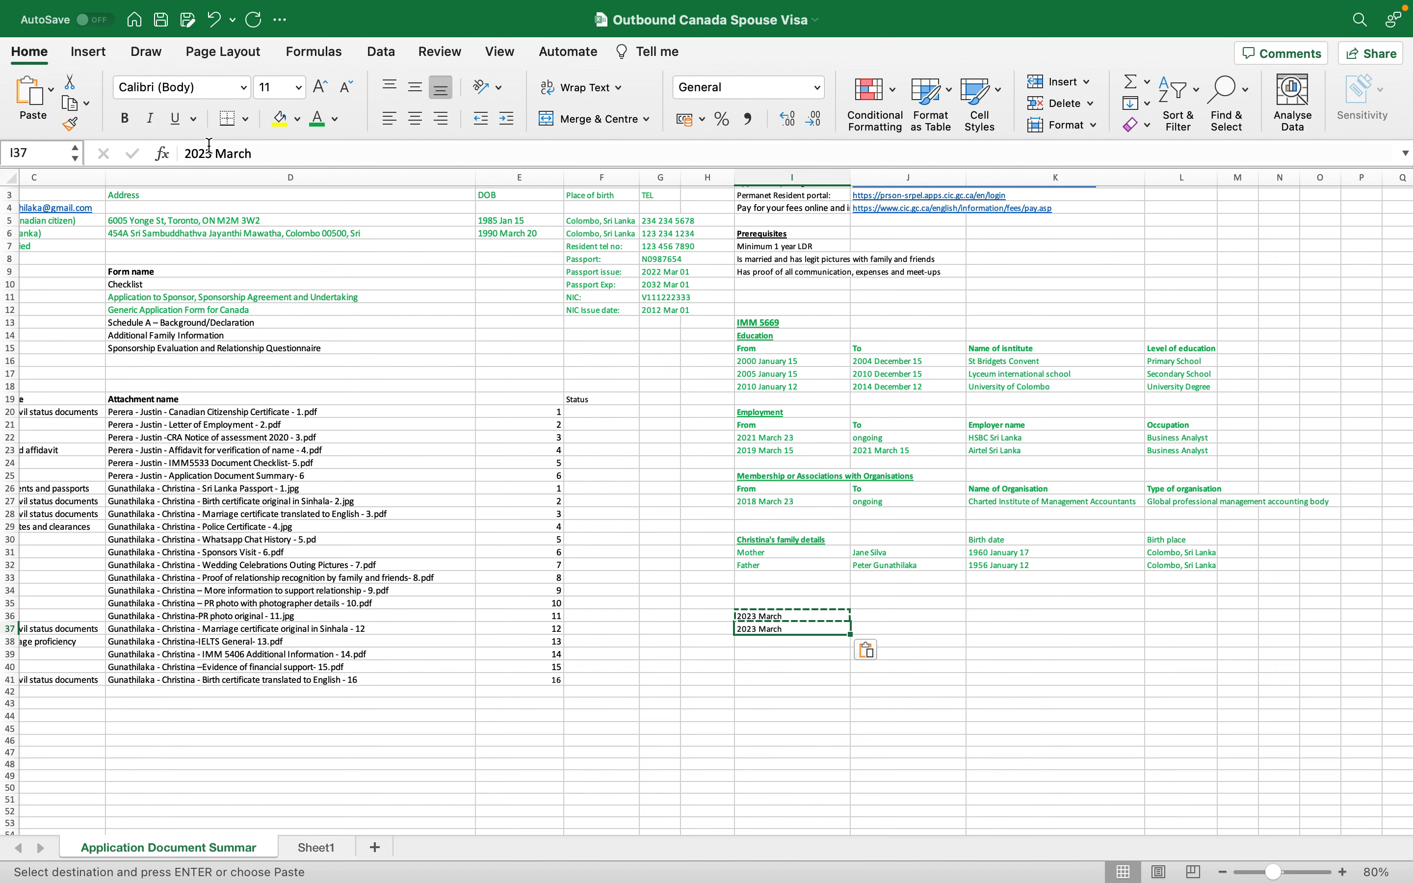
pyautogui.click(204, 153)
pyautogui.press('BackSpace')
pyautogui.write('1')
pyautogui.press('Return')
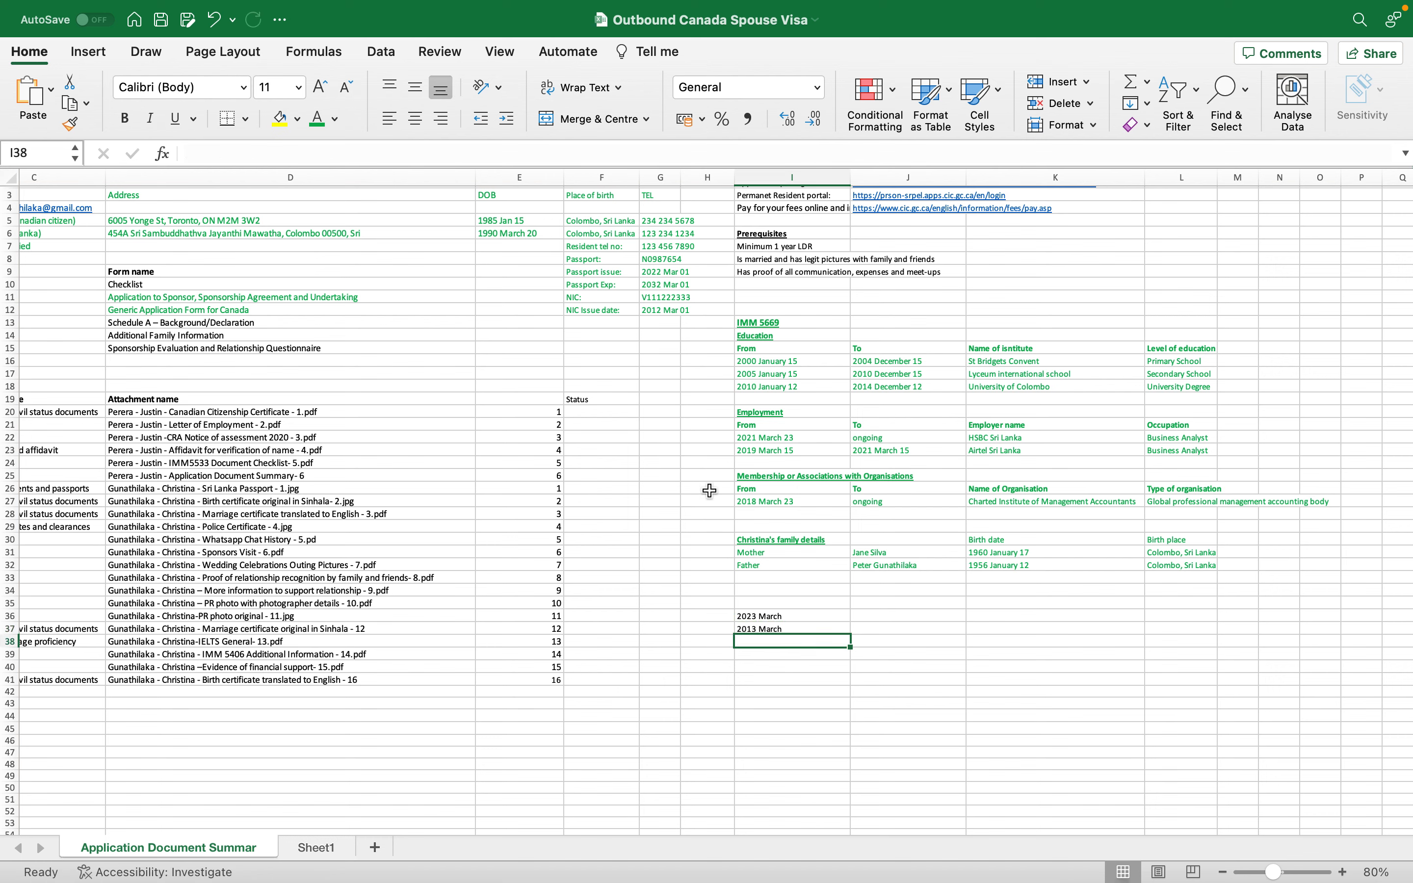
# - Check the education dates 2010 January 12 to 2014 December 12 and the institution names
pyautogui.click(875, 388)
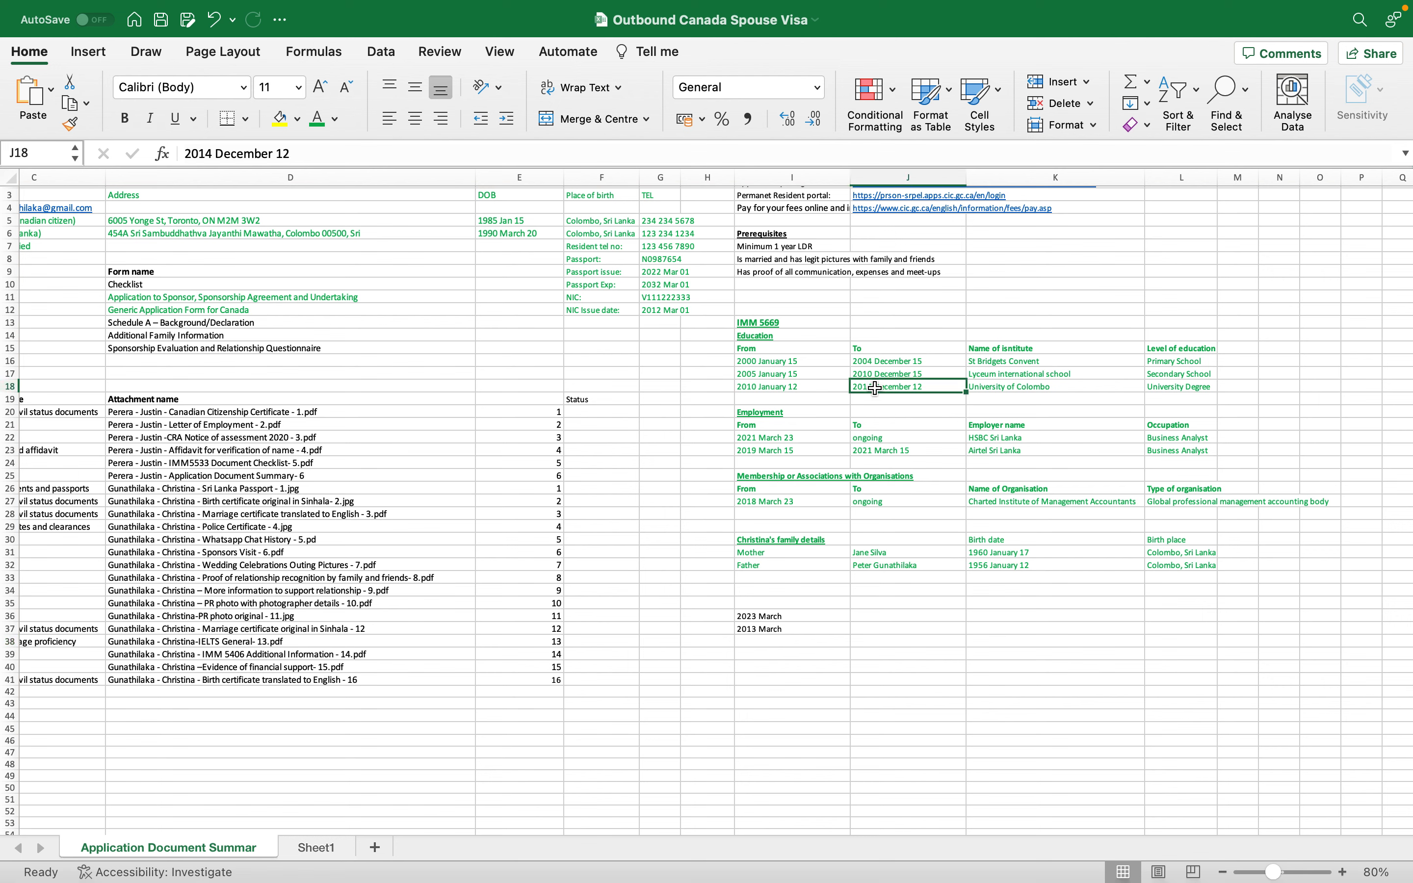
pyautogui.click(829, 387)
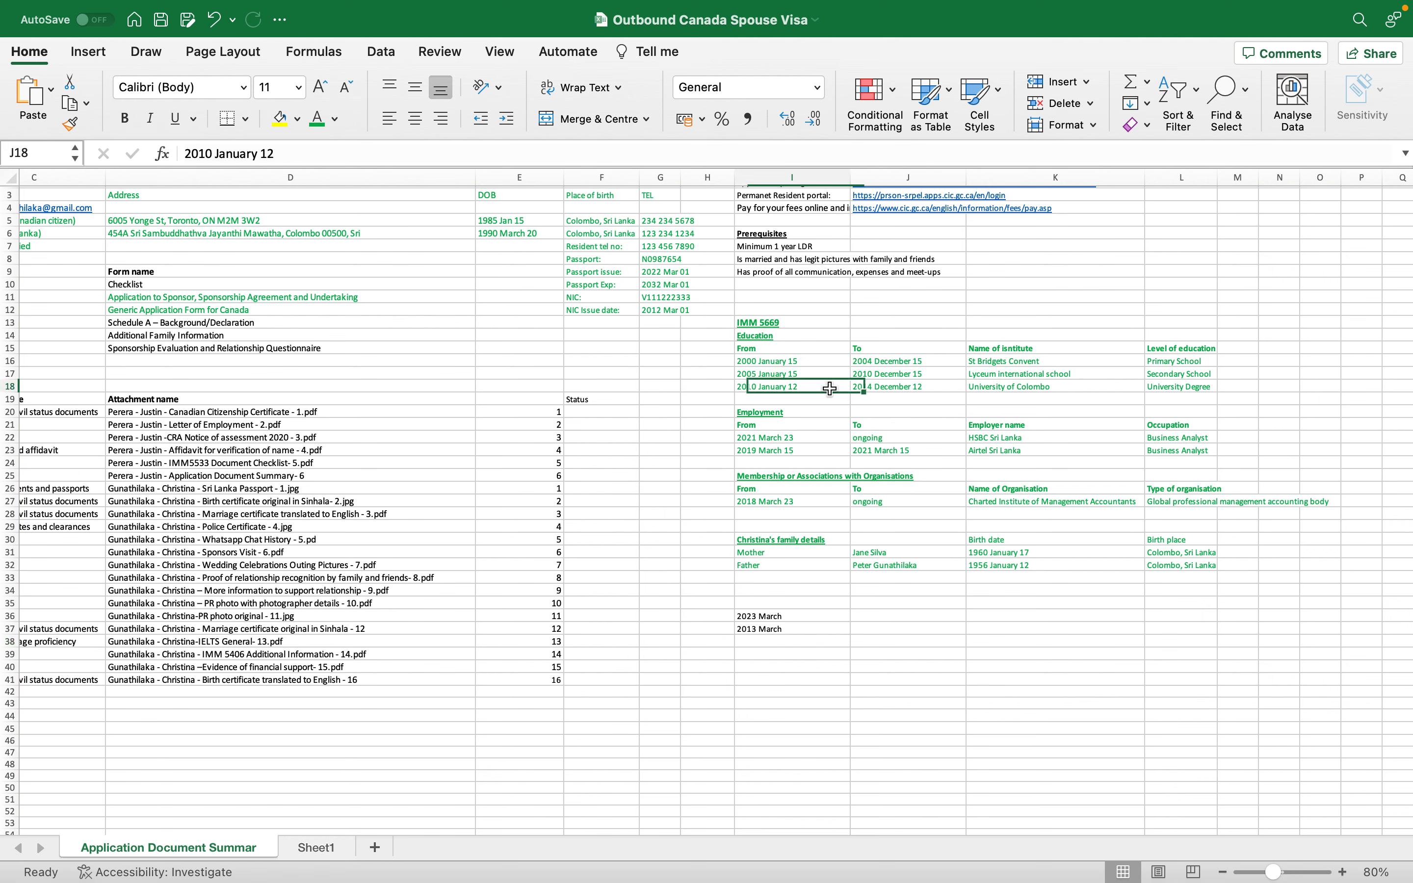
pyautogui.click(934, 394)
pyautogui.click(1032, 371)
pyautogui.click(1031, 398)
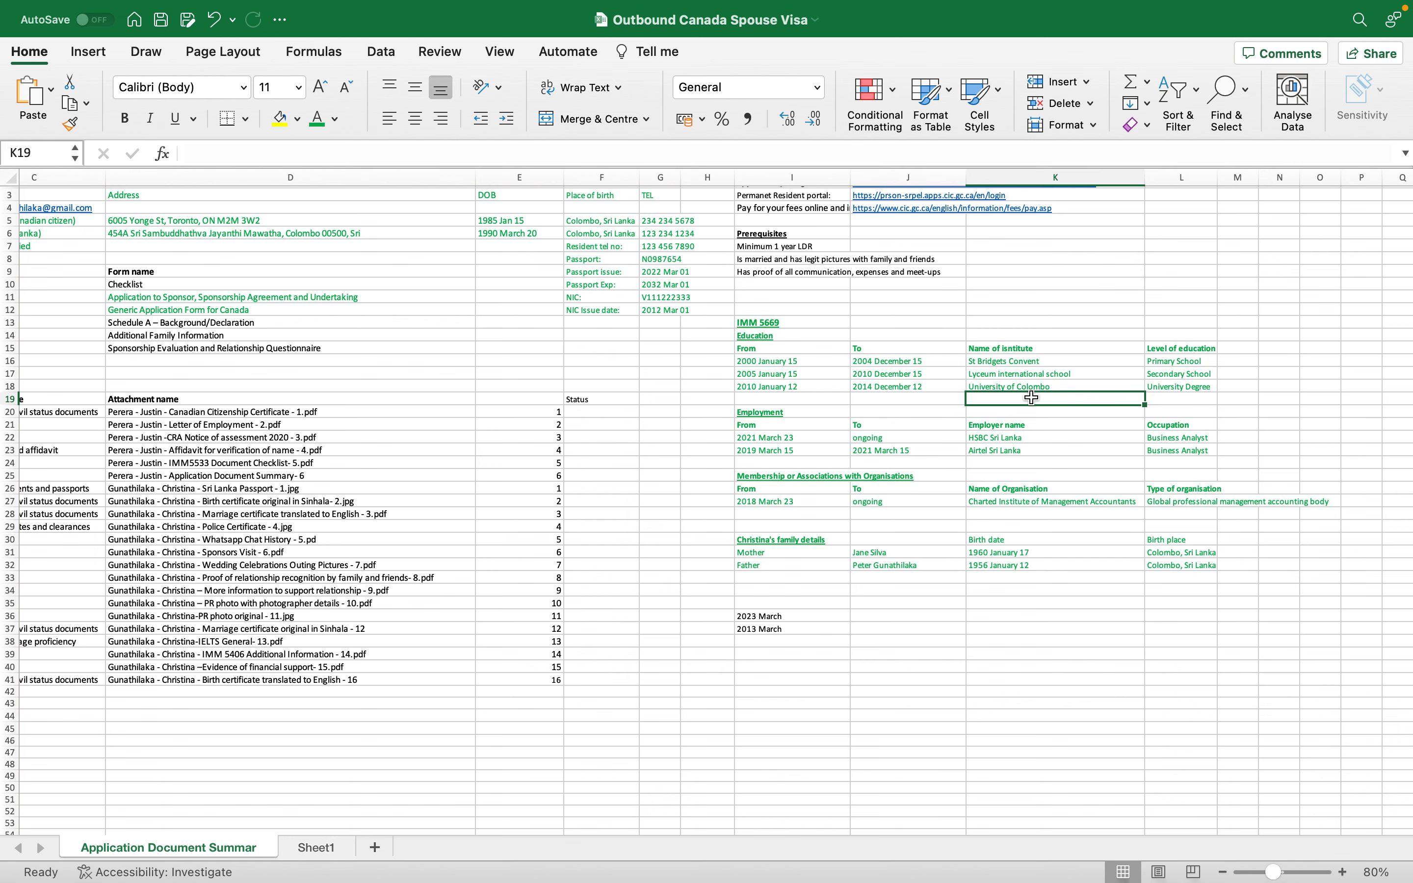
pyautogui.click(1022, 382)
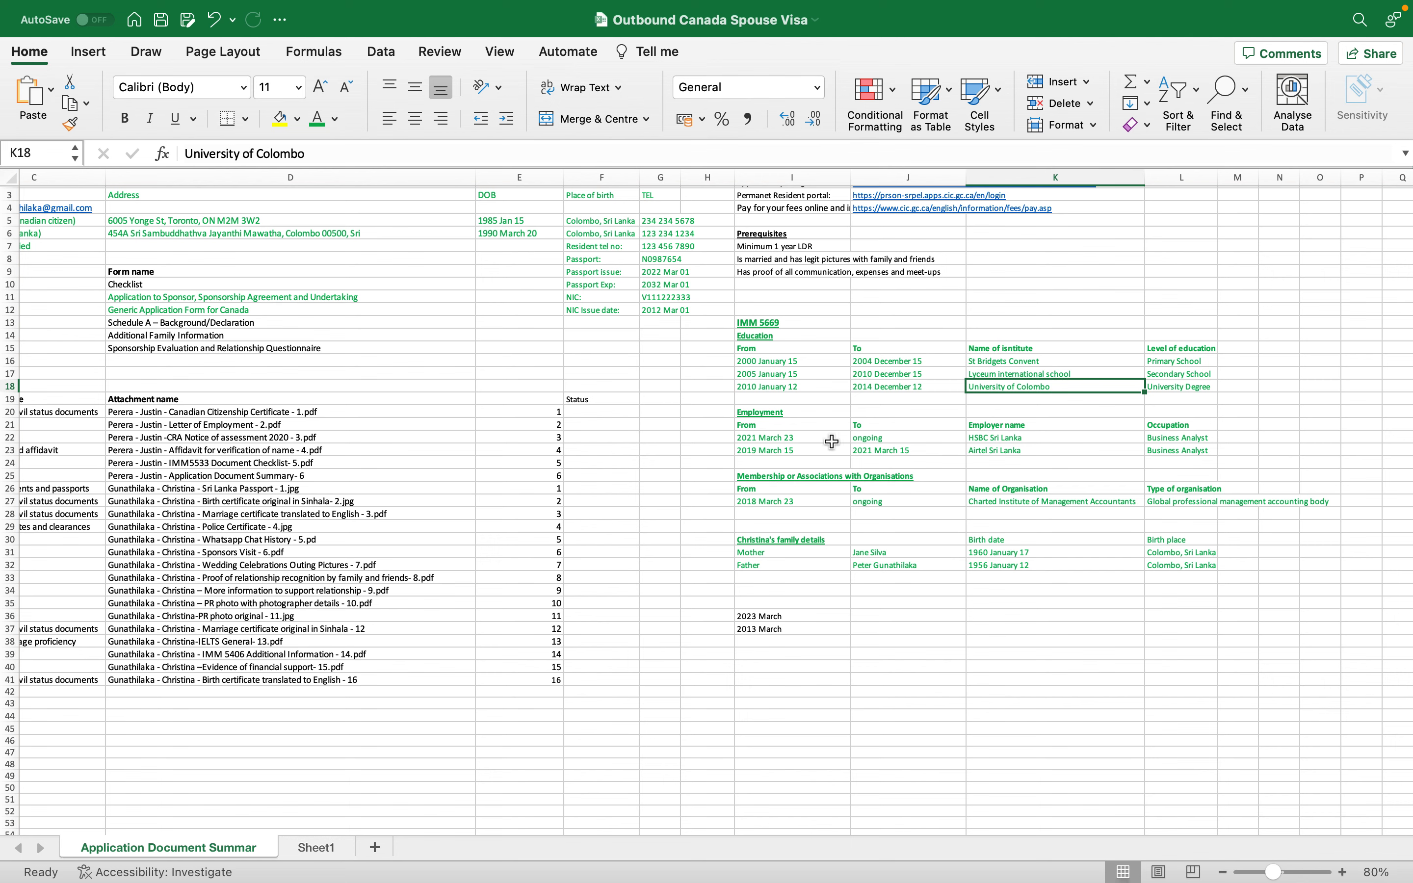
# - Move the block below the employment rows down to I27 and the 2021 employment row into row 24
pyautogui.moveTo(794, 461); pyautogui.dragTo(1299, 626)
pyautogui.press('super+c')
pyautogui.click(801, 497)
pyautogui.press('super+v')
pyautogui.click(800, 465)
pyautogui.click(787, 441)
pyautogui.moveTo(840, 441); pyautogui.dragTo(1178, 439)
pyautogui.press('super+x')
pyautogui.click(801, 464)
pyautogui.press('super+v')
pyautogui.click(931, 466)
pyautogui.moveTo(804, 453); pyautogui.dragTo(1161, 457)
# - Enter 2015 January 10 as the new job's start date in I22
pyautogui.click(846, 435)
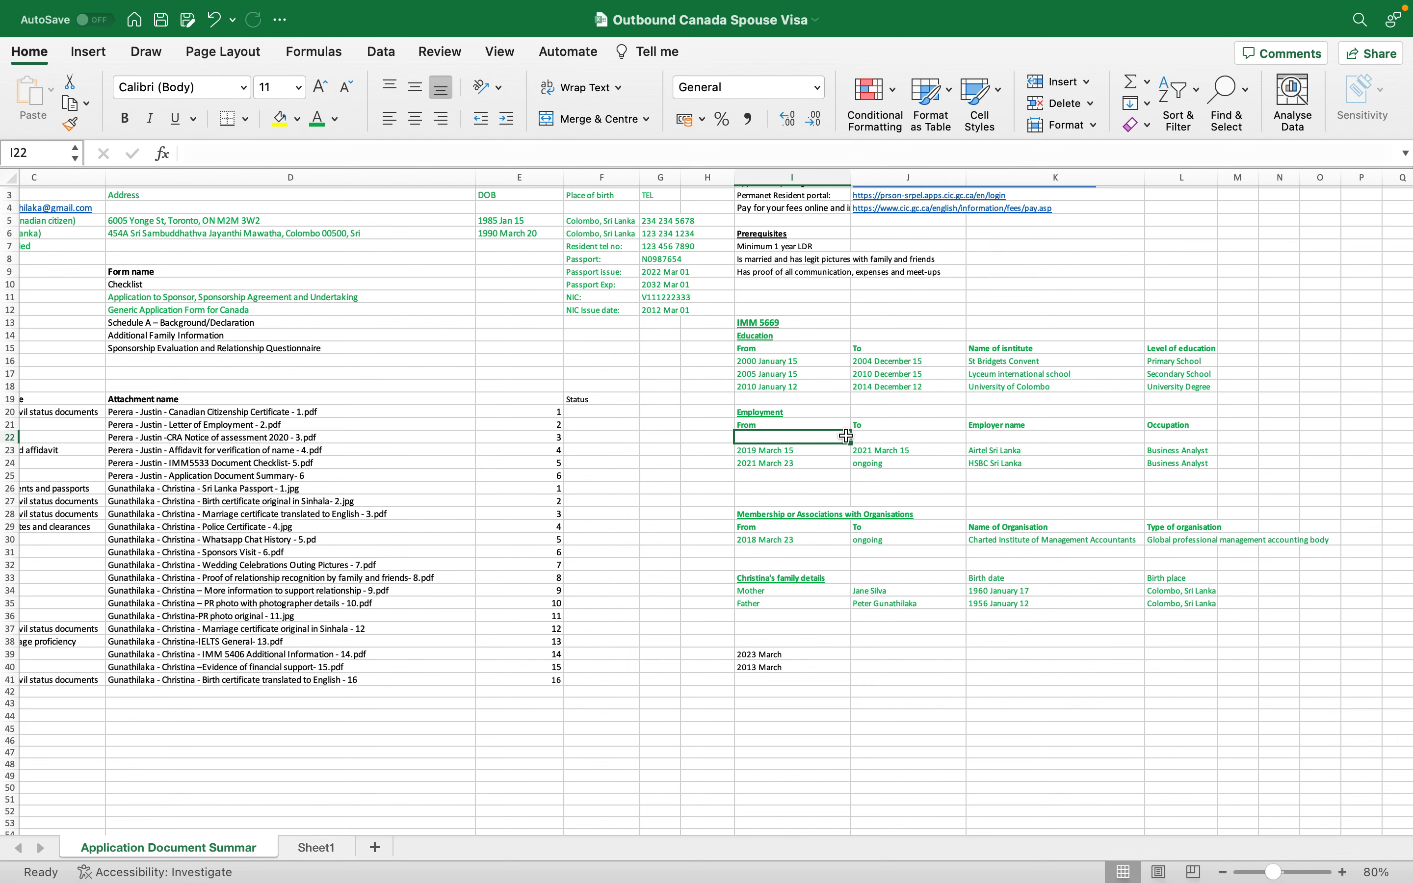
pyautogui.click(813, 453)
pyautogui.click(912, 386)
pyautogui.click(807, 435)
pyautogui.write('201')
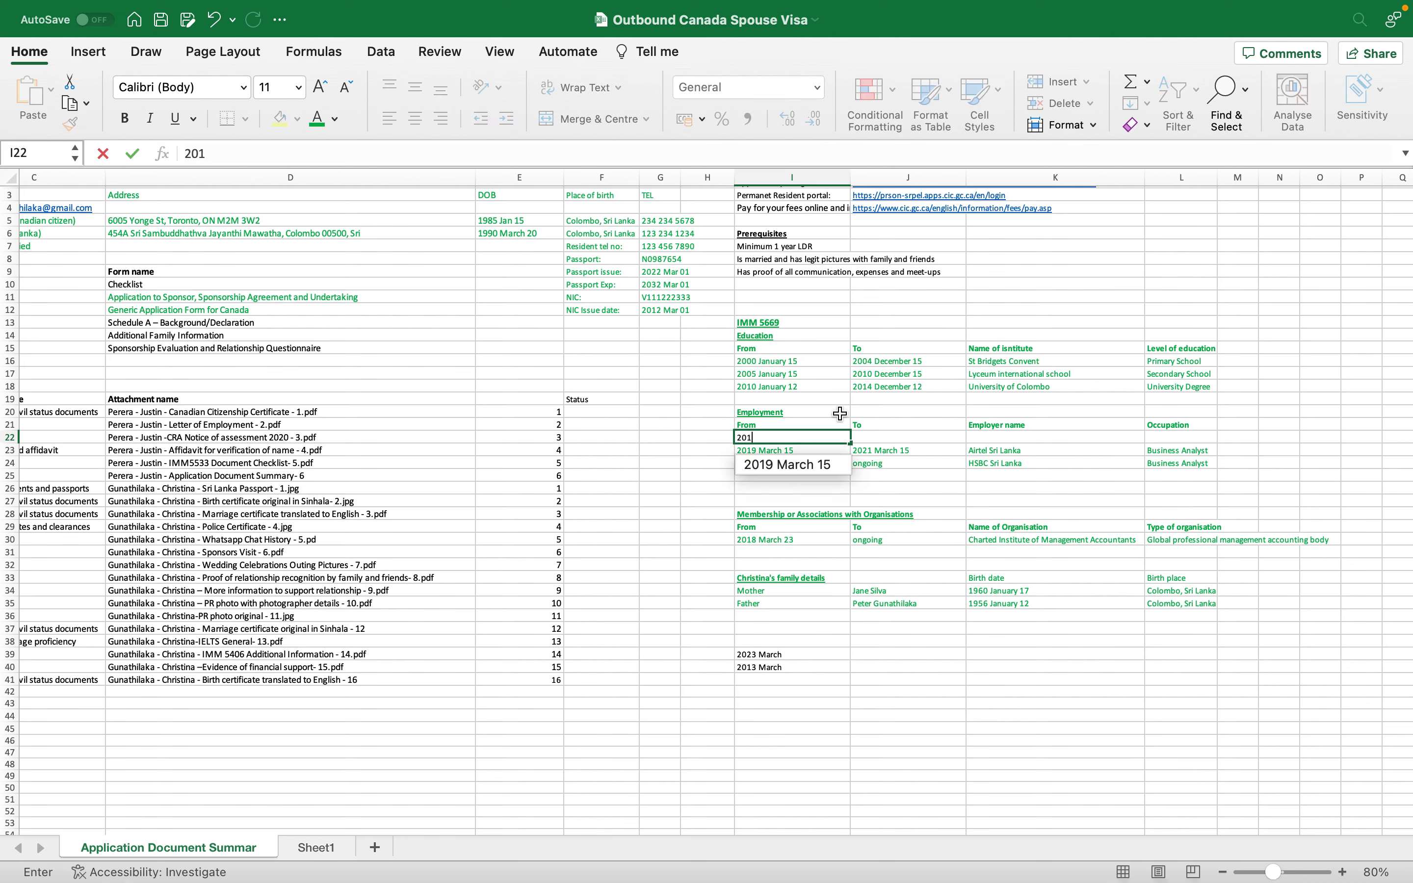
pyautogui.write('5')
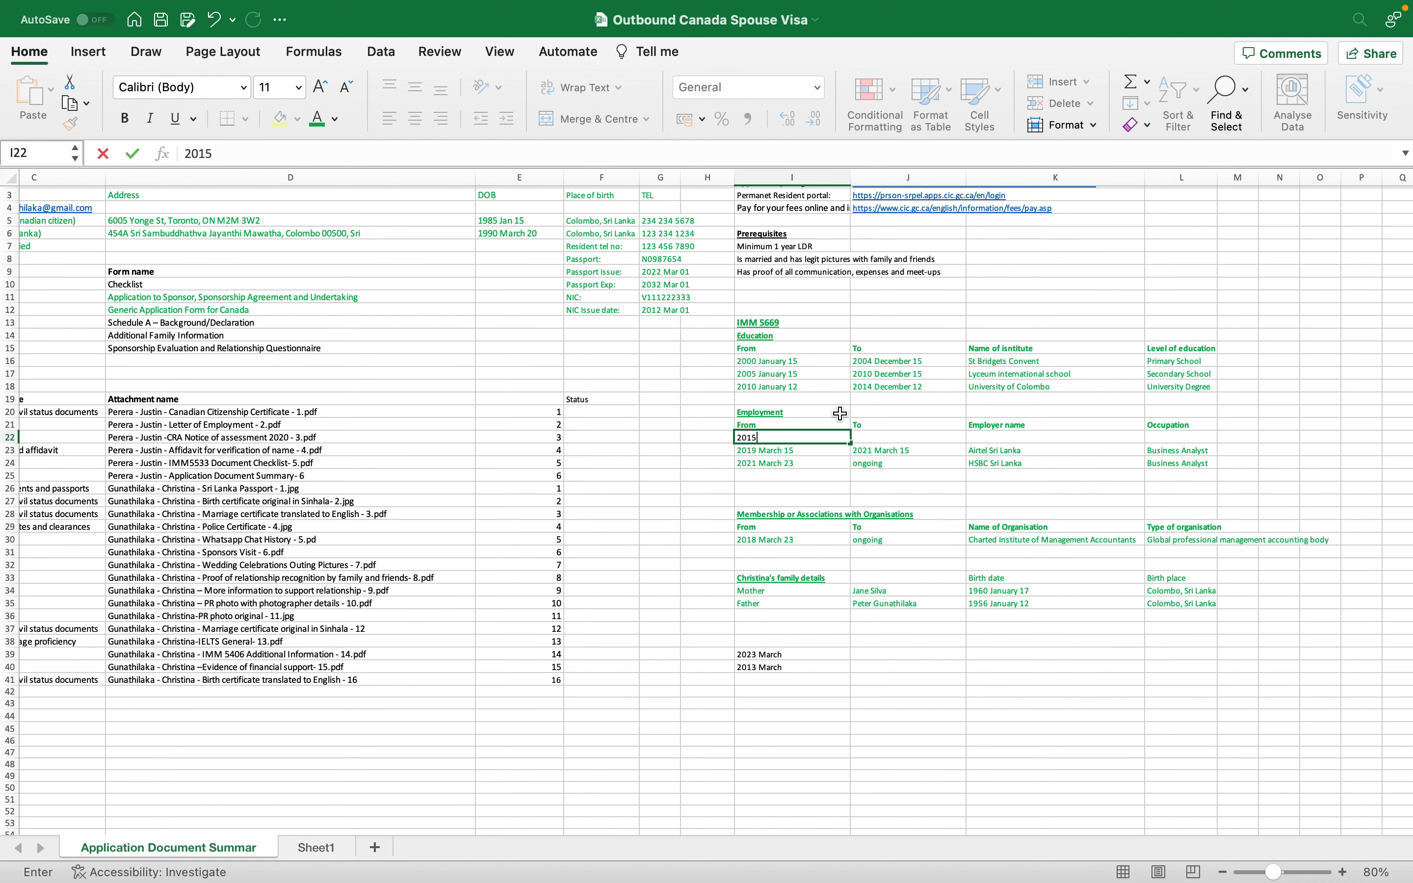
pyautogui.write(' January')
pyautogui.press('Tab')
pyautogui.doubleClick(829, 438)
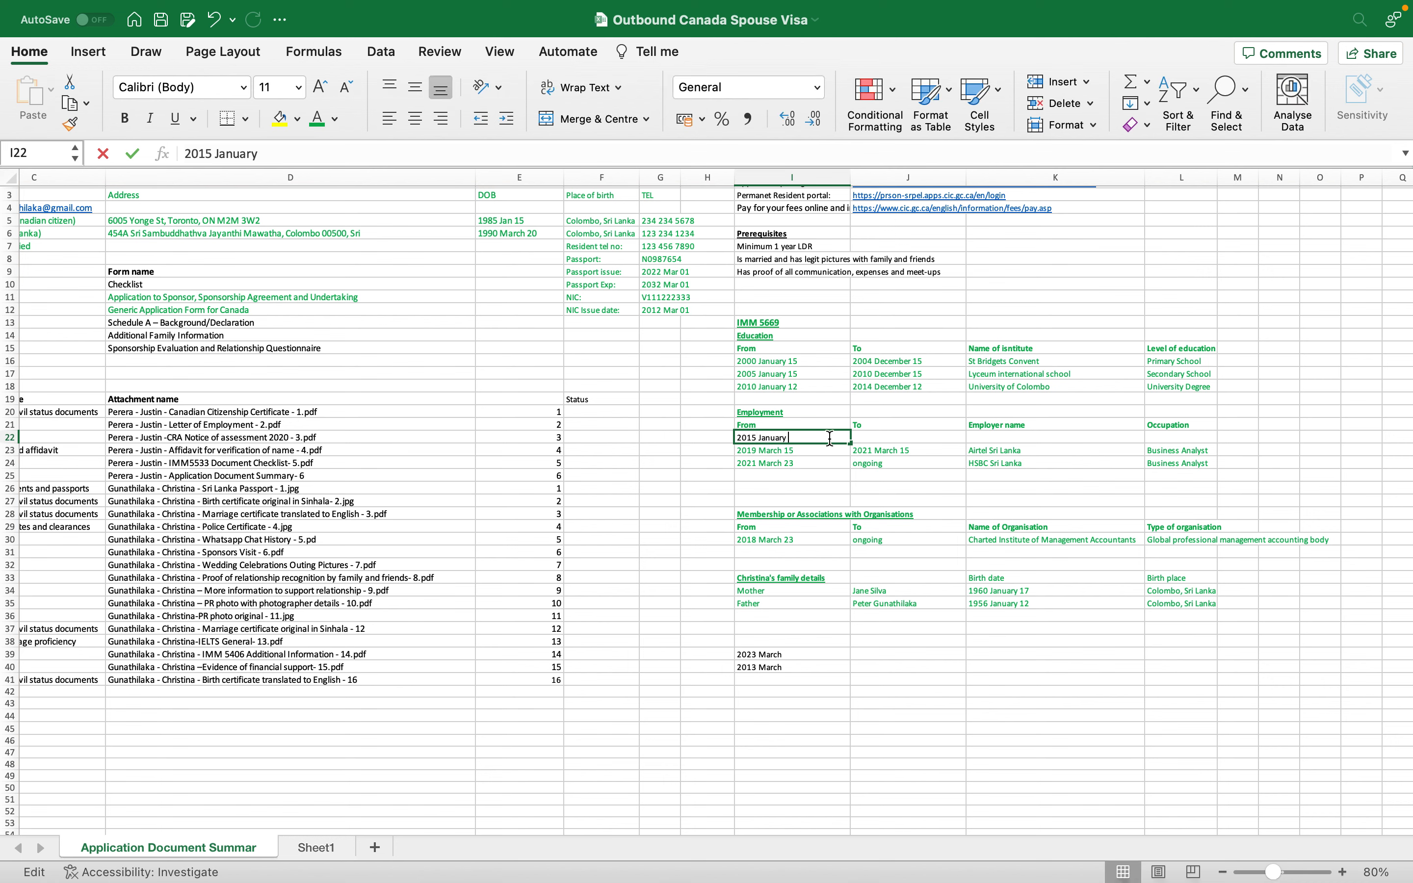
pyautogui.write('12')
pyautogui.press('BackSpace')
pyautogui.write('0')
pyautogui.click(874, 440)
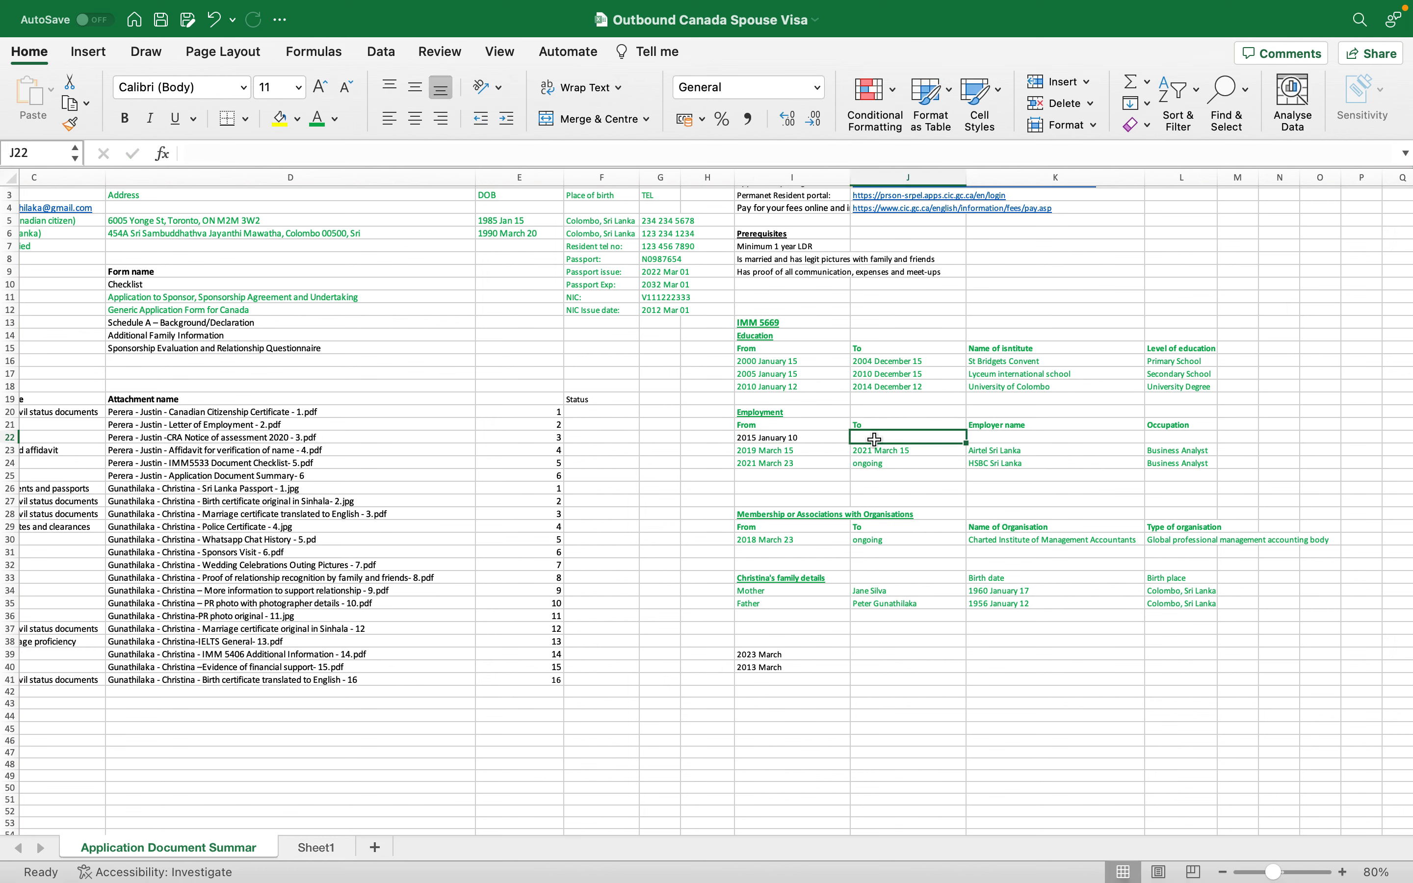
# - Give the new job an end date of 2017 March 12 and employer Dialog Sri Lanka
pyautogui.write('2')
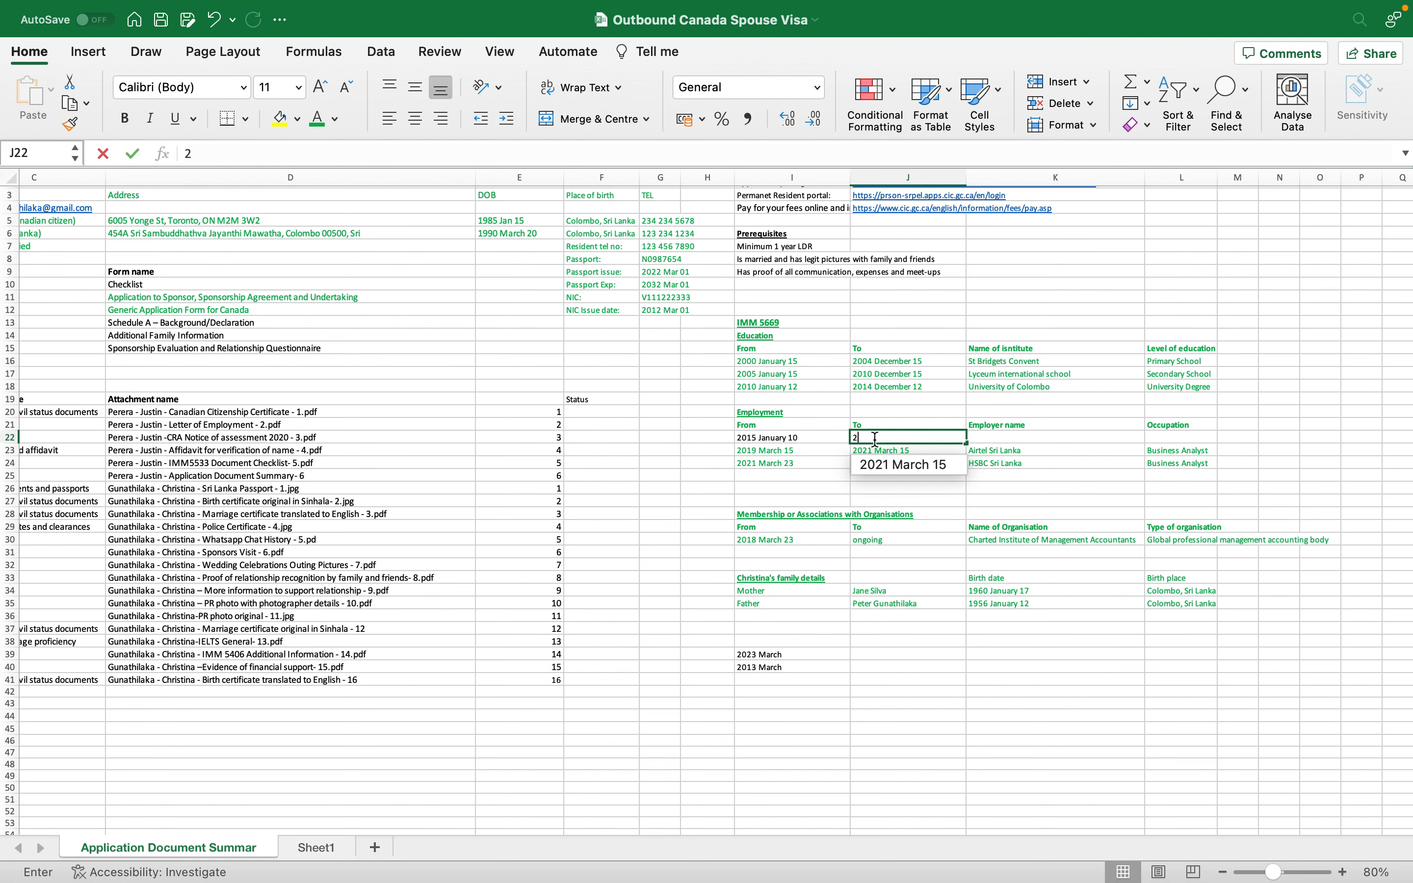
pyautogui.write('010')
pyautogui.press('BackSpace')
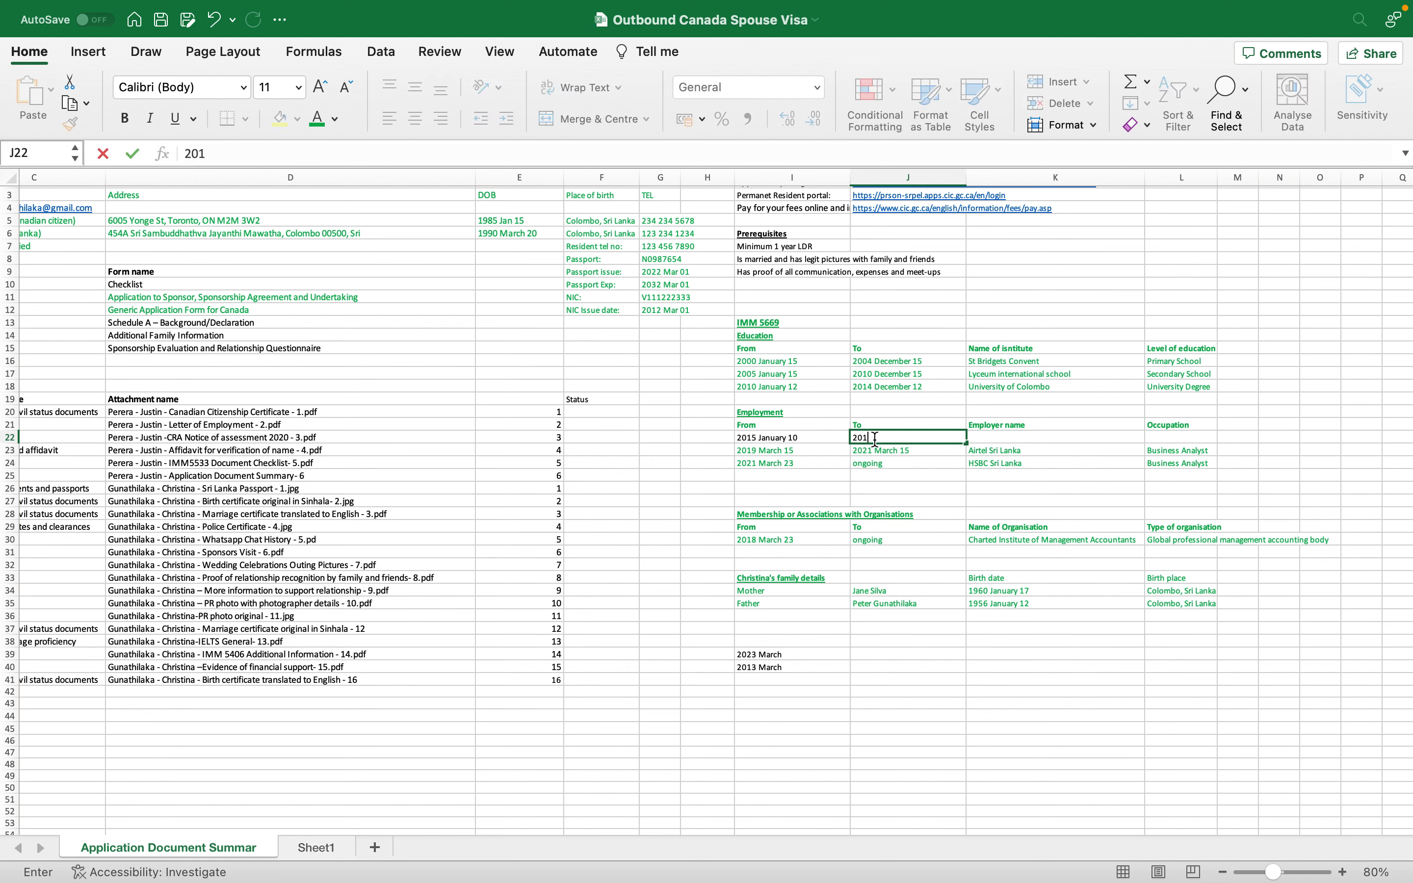
pyautogui.write('7')
pyautogui.write('March 12')
pyautogui.press('Tab')
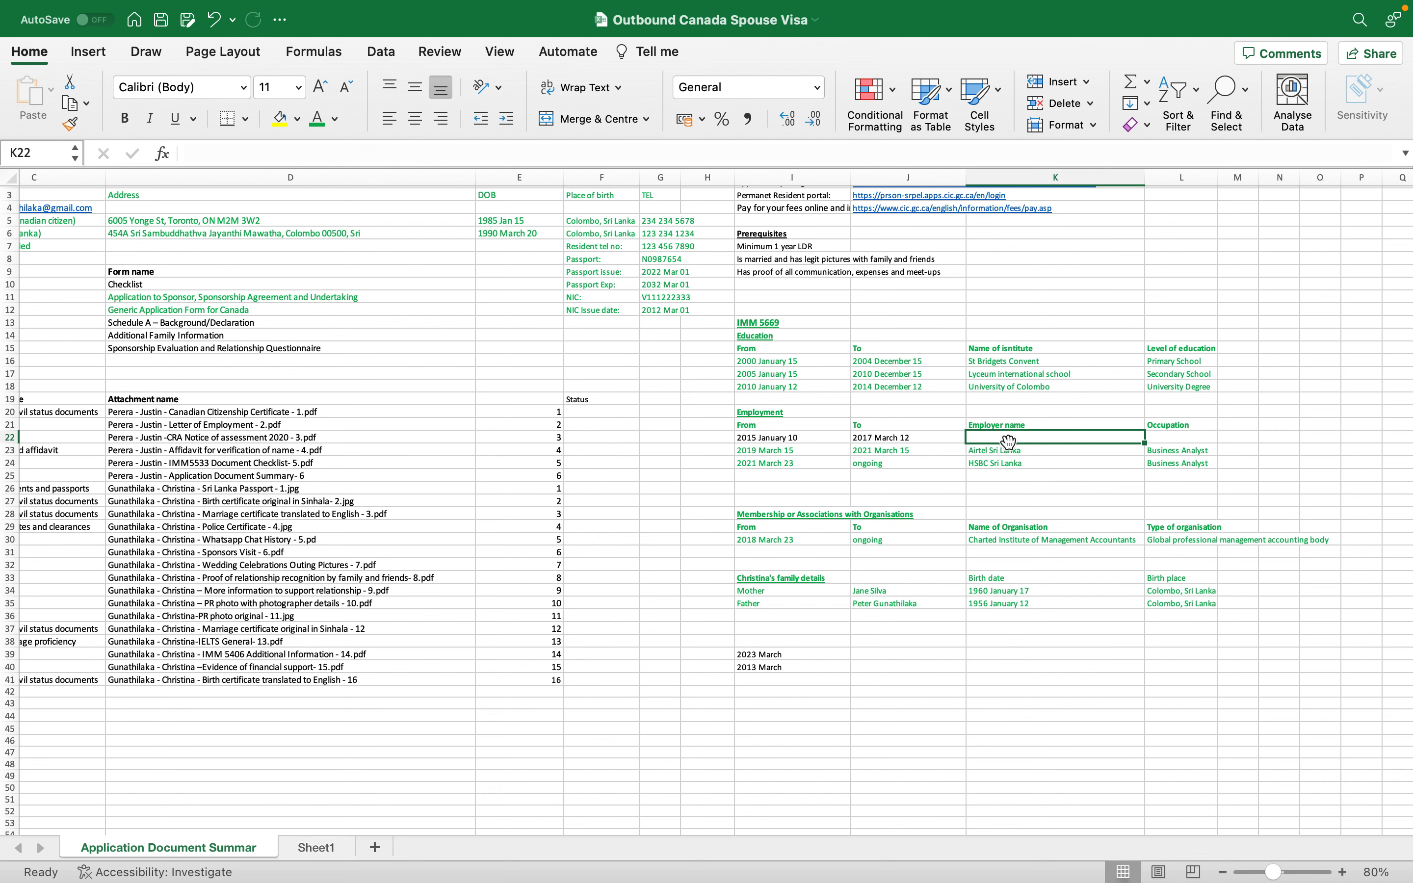
pyautogui.write('D')
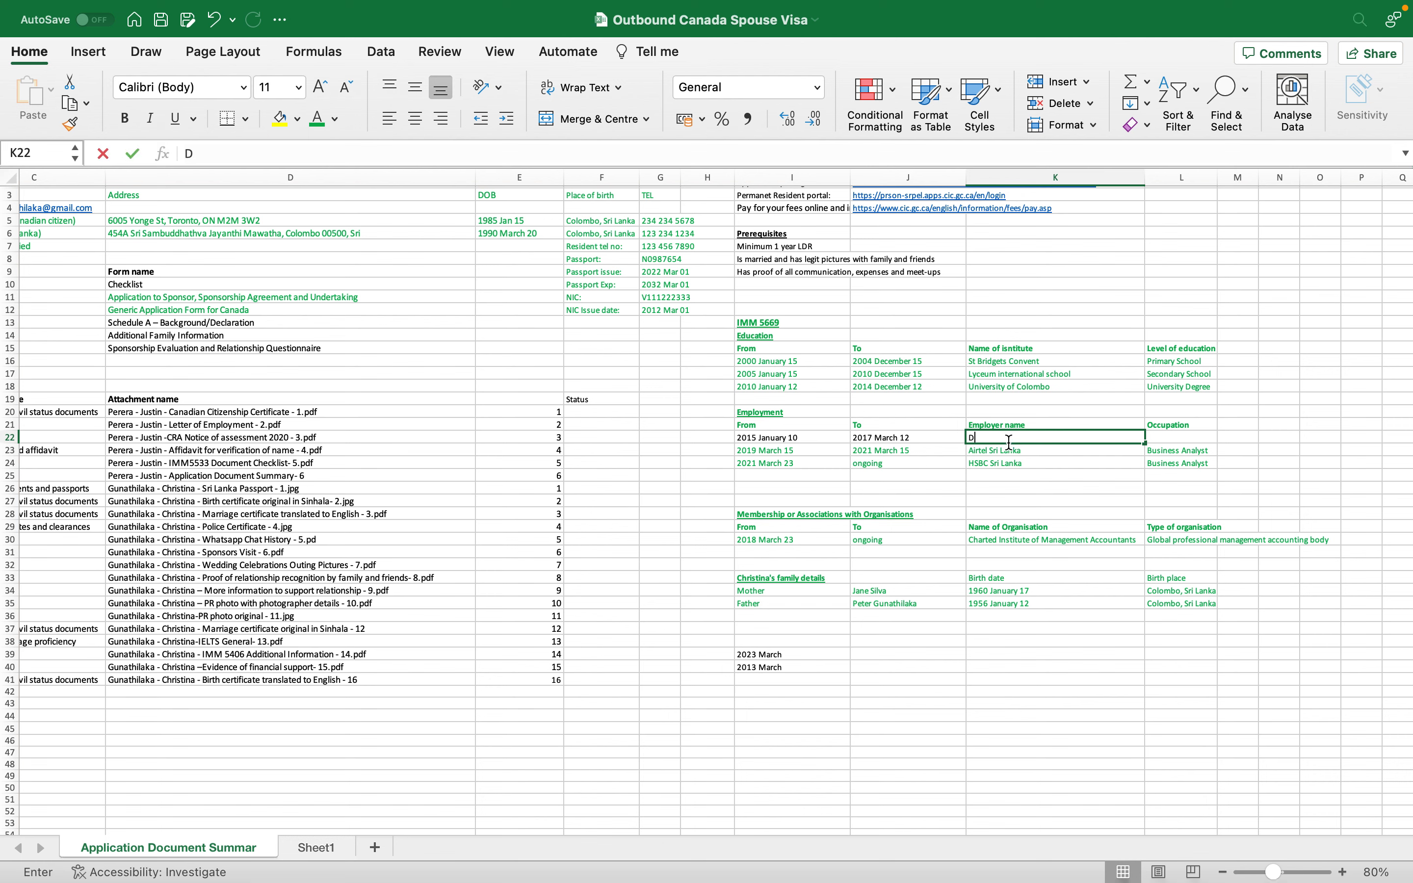
pyautogui.write('ialog Sri Lanka')
pyautogui.press('Return')
# - Copy Business Analyst into L22 and change the HSBC occupation to Sr. Business Analyst
pyautogui.click(1203, 446)
pyautogui.press('cmd+c')
pyautogui.click(1192, 437)
pyautogui.press('cmd+v')
pyautogui.doubleClick(1192, 449)
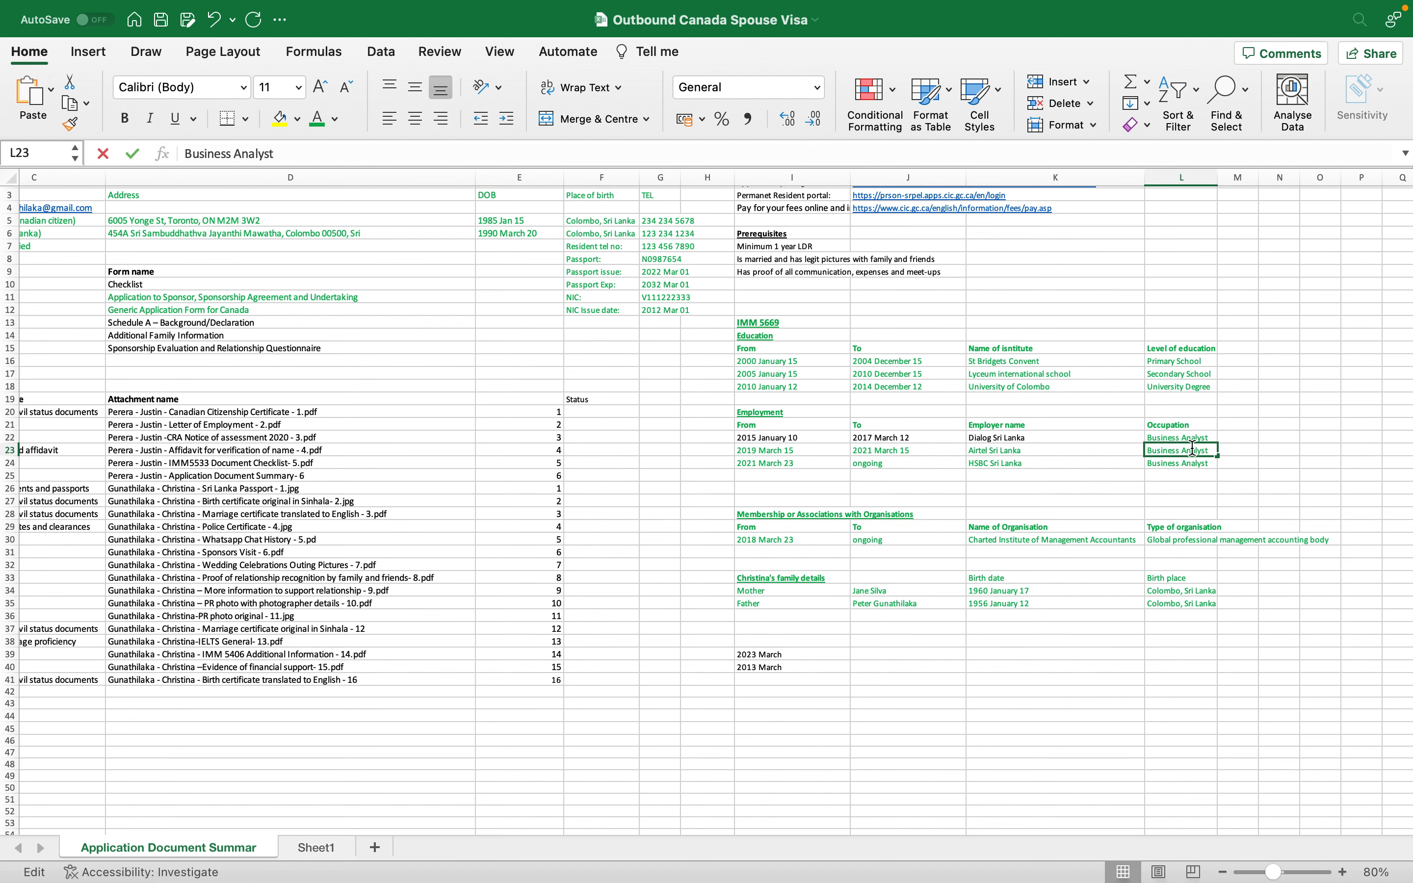
pyautogui.click(1146, 450)
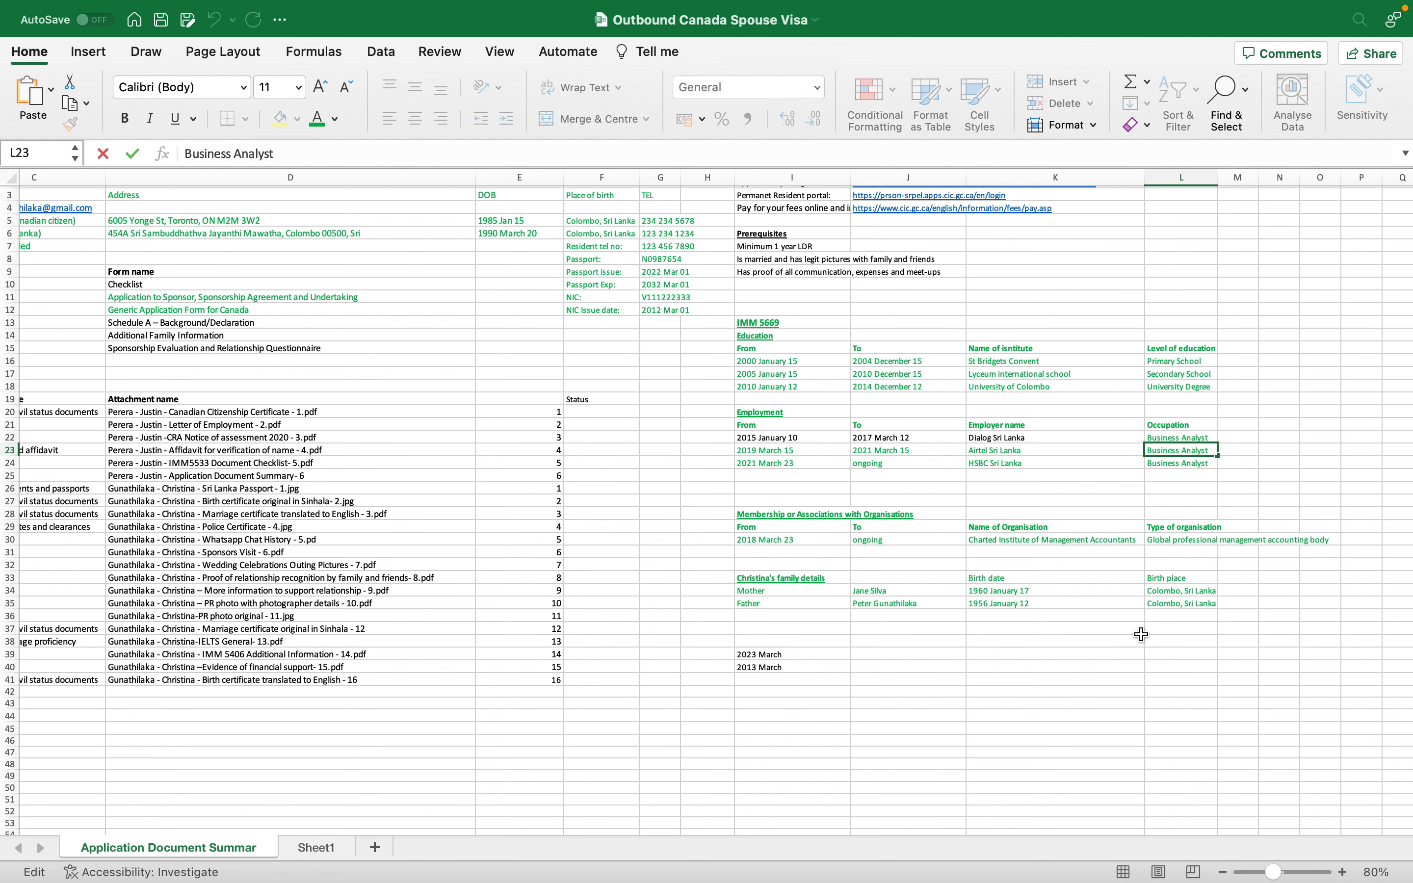
pyautogui.doubleClick(1155, 464)
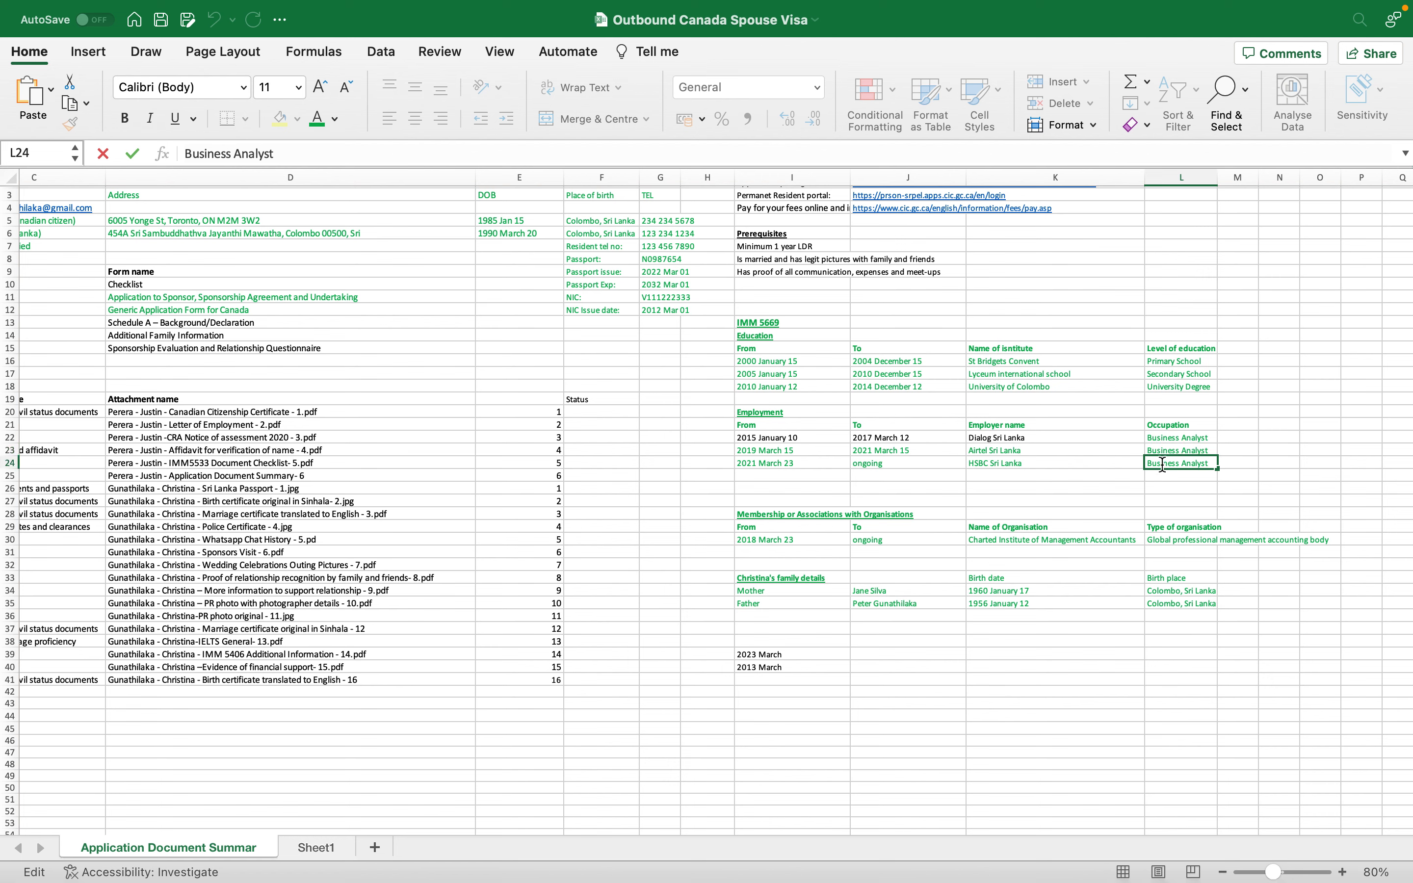
pyautogui.write('Sr.')
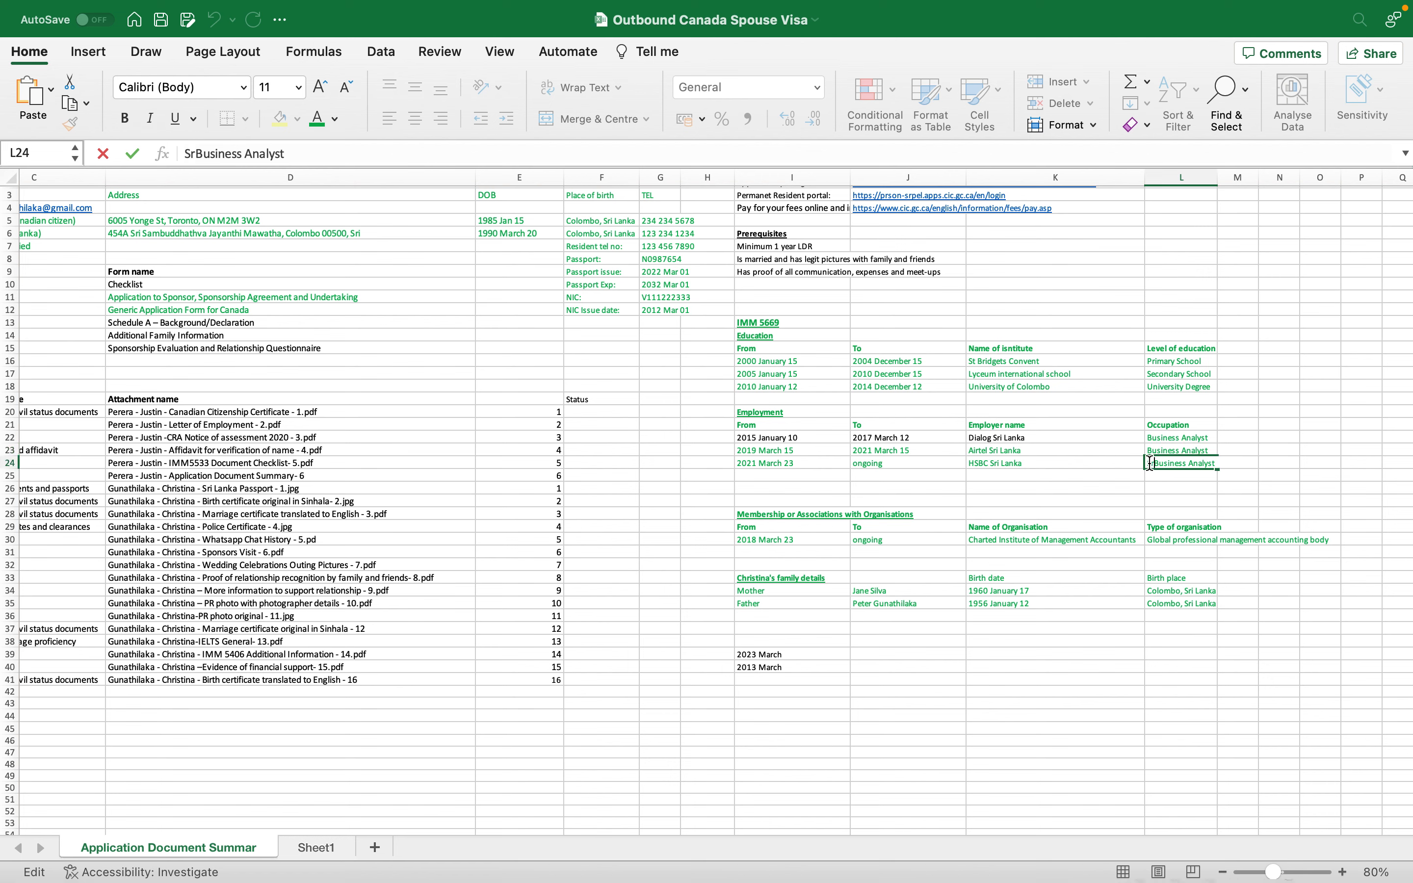
pyautogui.press('Return')
# - Shift the two later employment rows one row lower
pyautogui.moveTo(1132, 459); pyautogui.dragTo(1161, 435)
pyautogui.click(780, 438)
pyautogui.click(790, 455)
pyautogui.moveTo(790, 456); pyautogui.dragTo(1189, 461)
pyautogui.press('cmd+c')
pyautogui.click(792, 460)
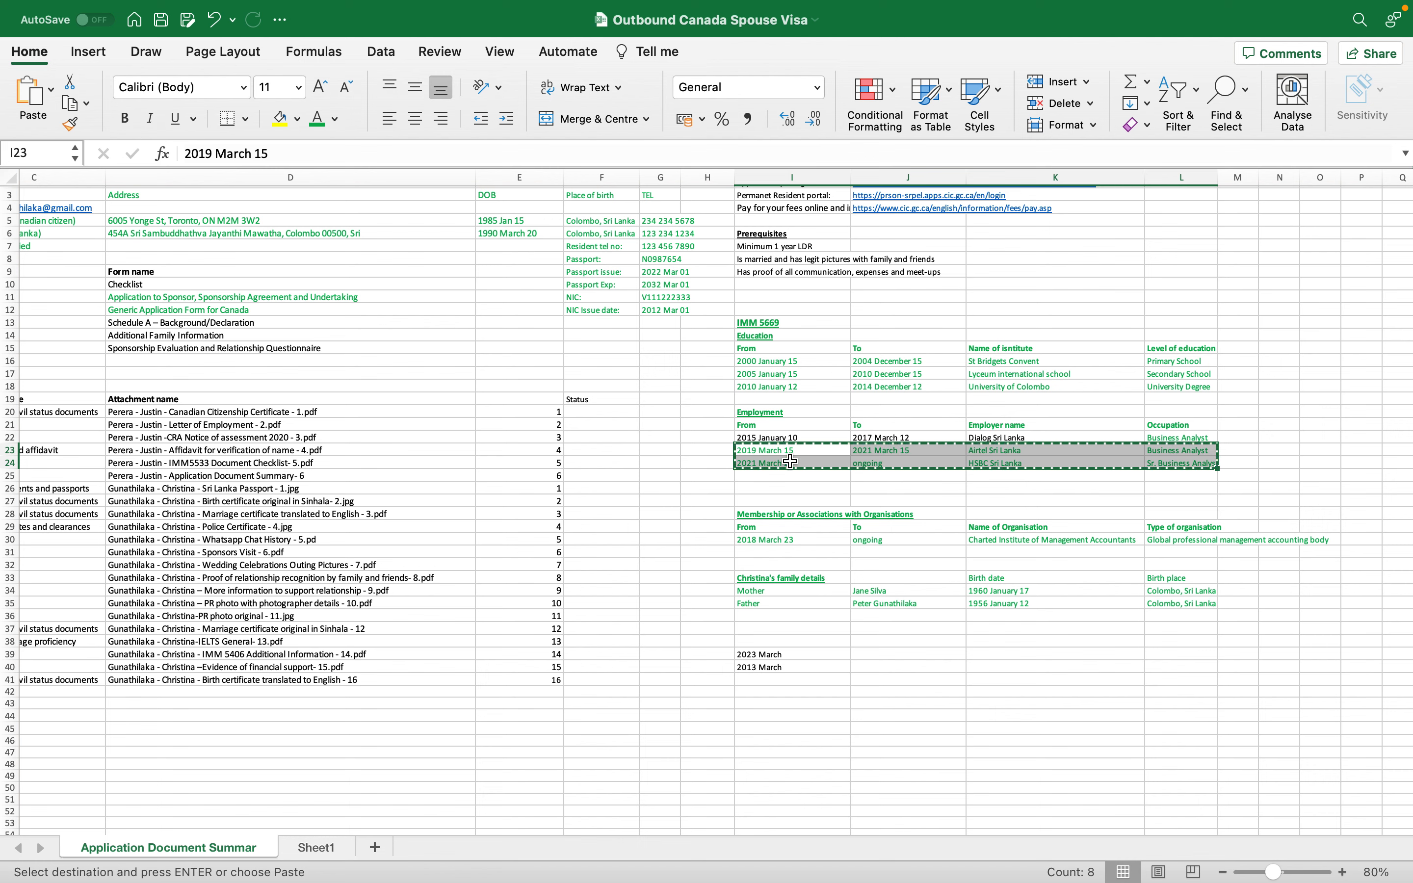
pyautogui.press('Return')
# - Enter 2017 as the start year of the gap in cell I23
pyautogui.click(860, 437)
pyautogui.click(792, 448)
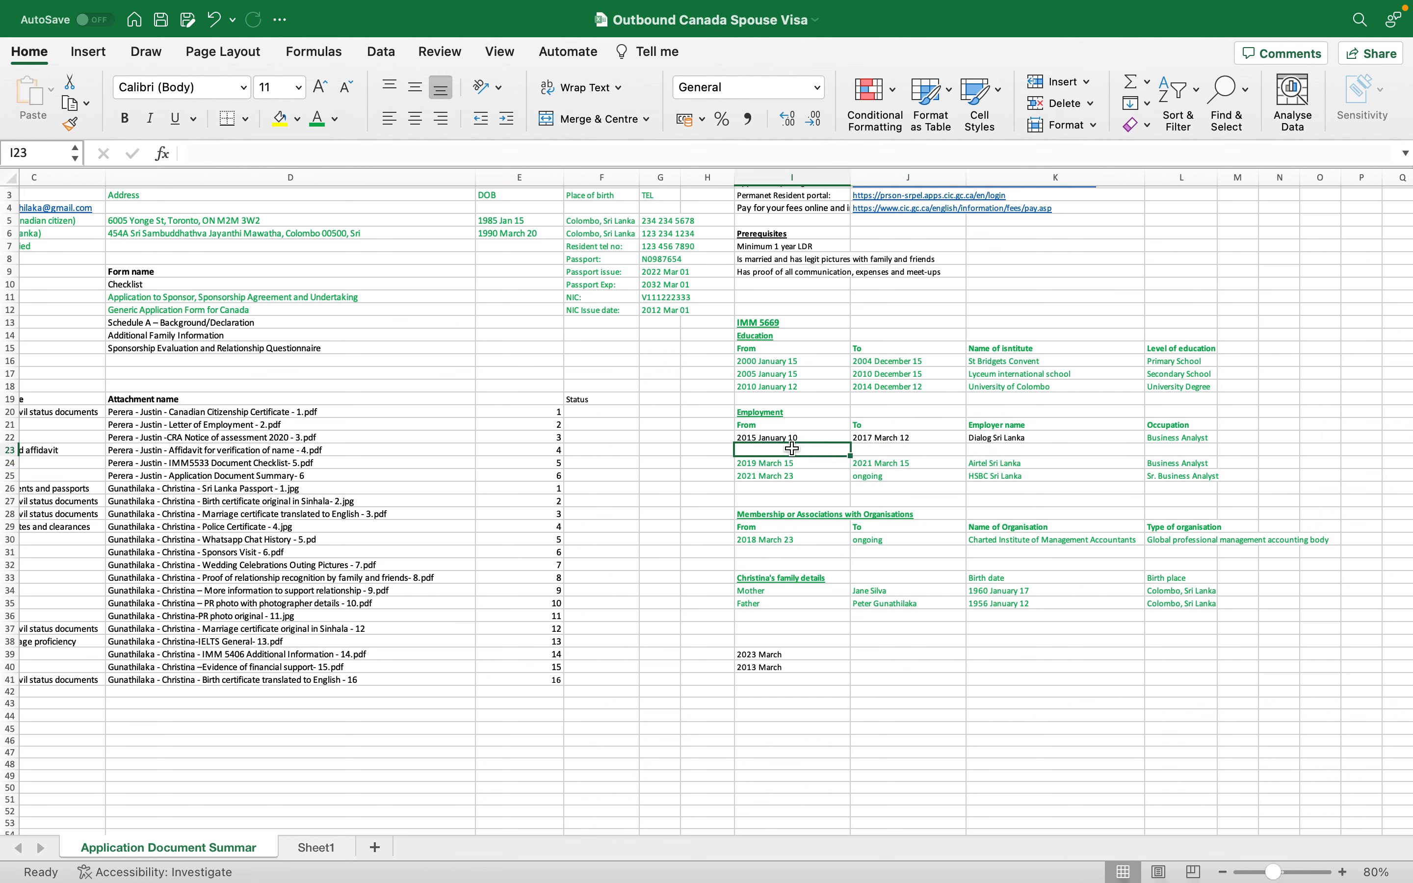
pyautogui.write('2014')
pyautogui.press('BackSpace')
pyautogui.write('8')
pyautogui.press('BackSpace')
pyautogui.write('7 Ma')
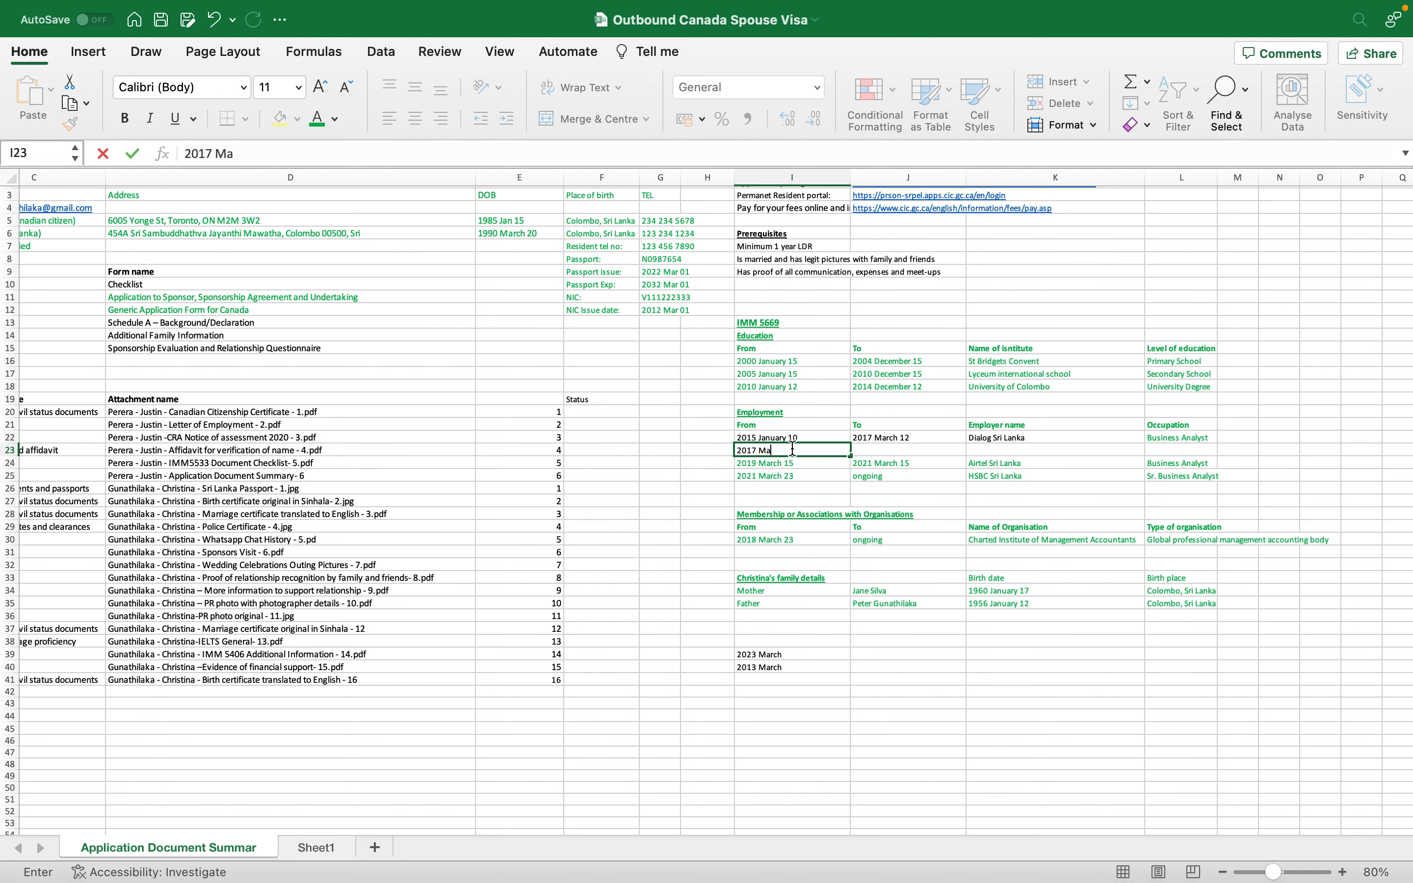
pyautogui.press('BackSpace')
pyautogui.press('BackSpace')
pyautogui.press('Return')
pyautogui.hotkey('ctrl', 'Left')
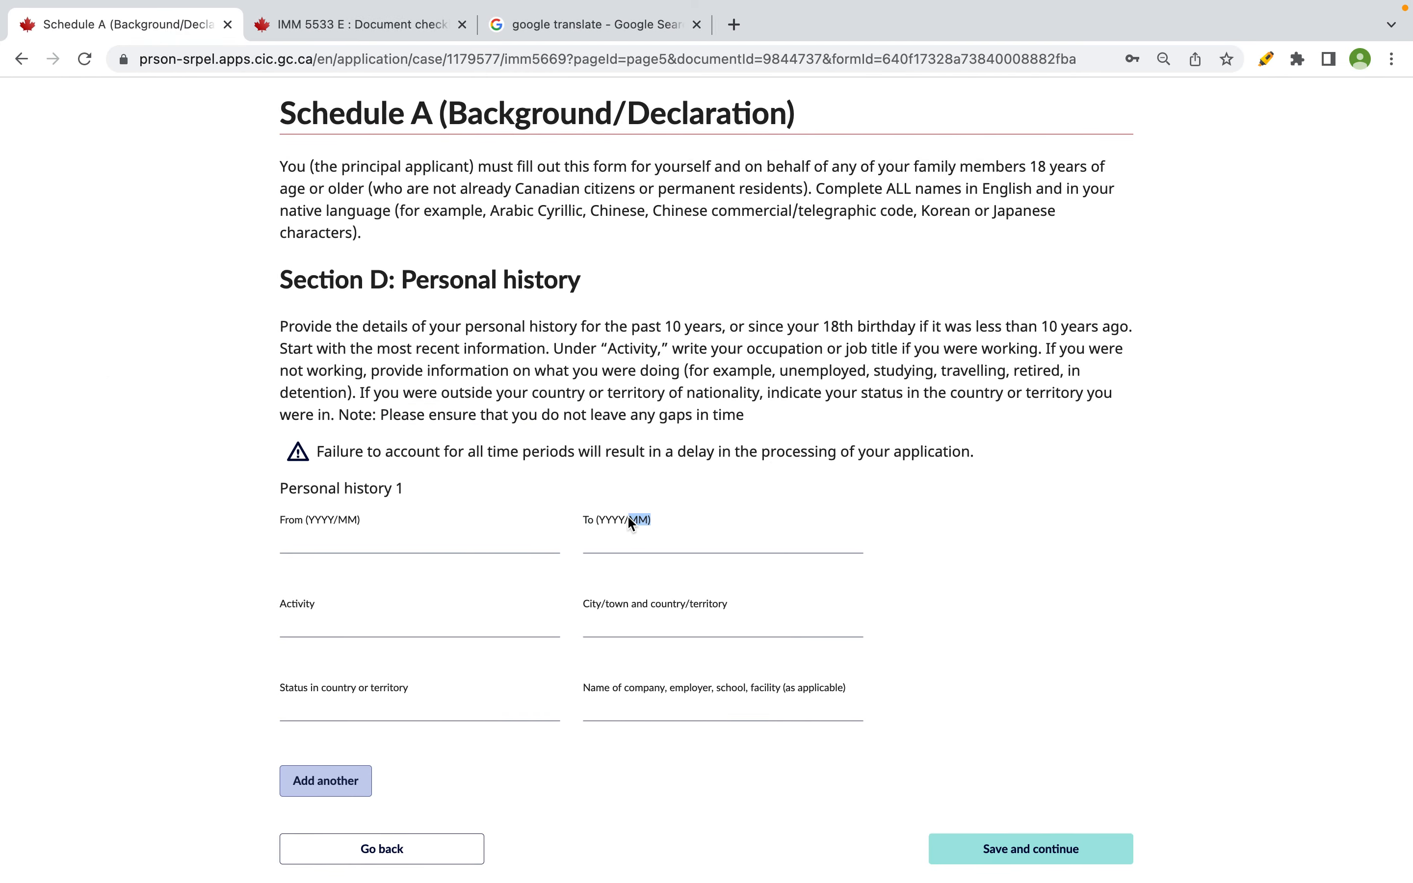
pyautogui.hotkey('ctrl', 'Right')
# - Complete the gap dates as 2017 April to 2019 February 15
pyautogui.doubleClick(820, 448)
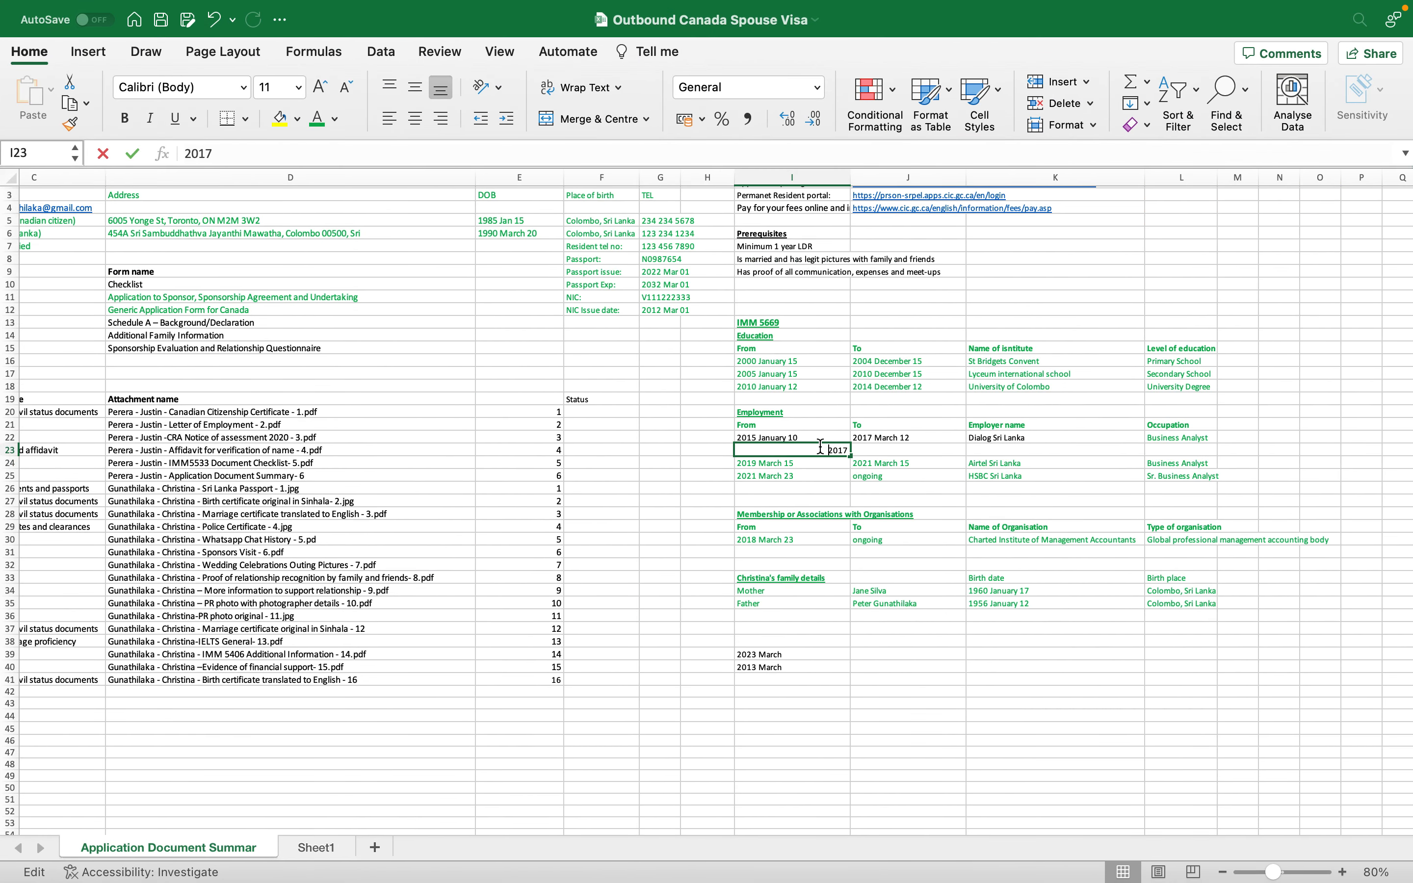
pyautogui.write('April')
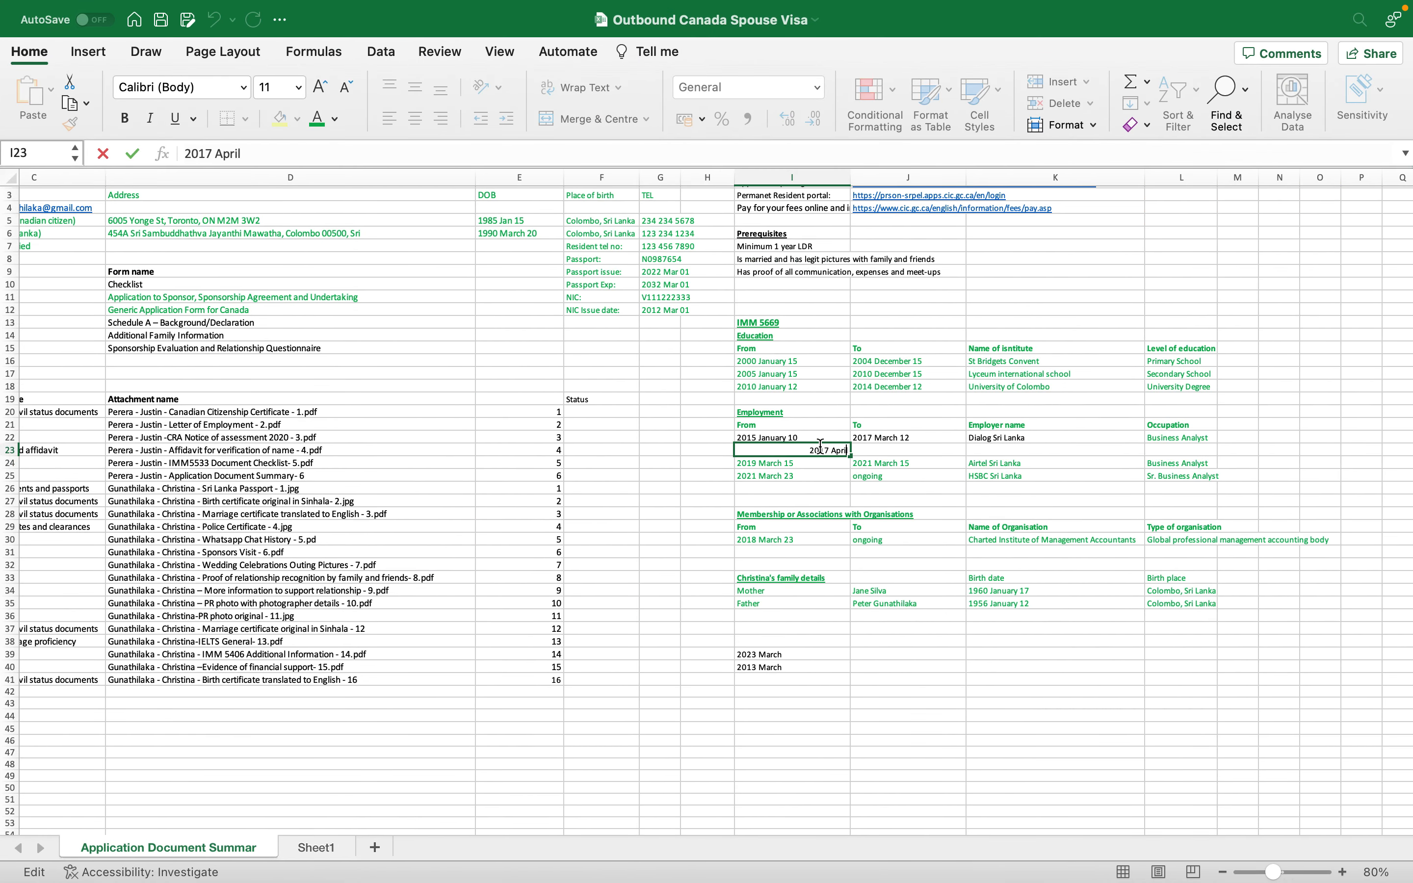
pyautogui.press('Tab')
pyautogui.write('2019 March 15')
pyautogui.doubleClick(233, 153)
pyautogui.write('February 15')
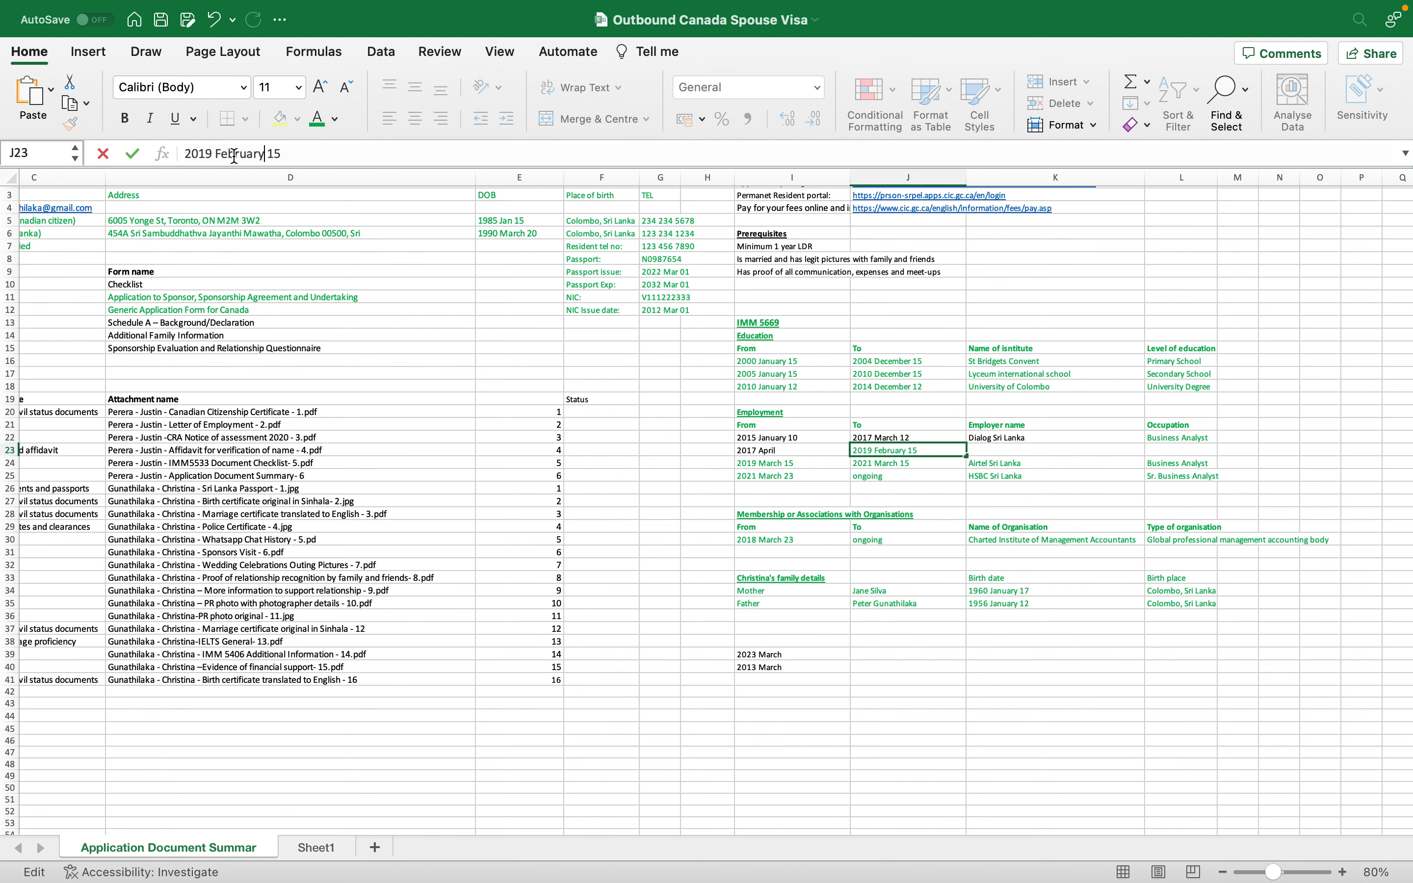
pyautogui.press('Return')
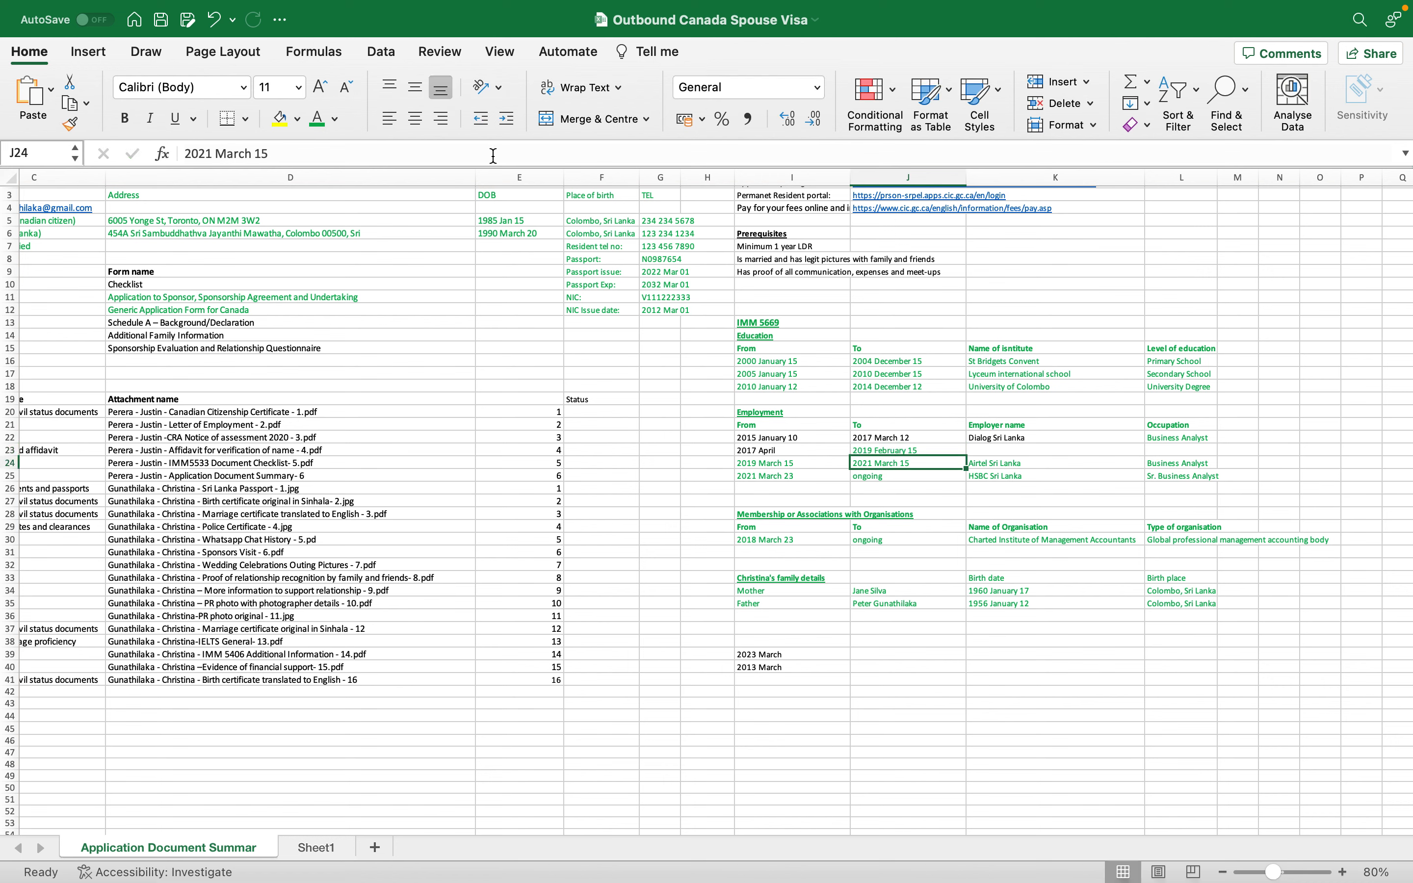
# - Merge K23:L23 and enter UNEMPLOYED as employer and occupation
pyautogui.moveTo(1035, 453); pyautogui.dragTo(1150, 452)
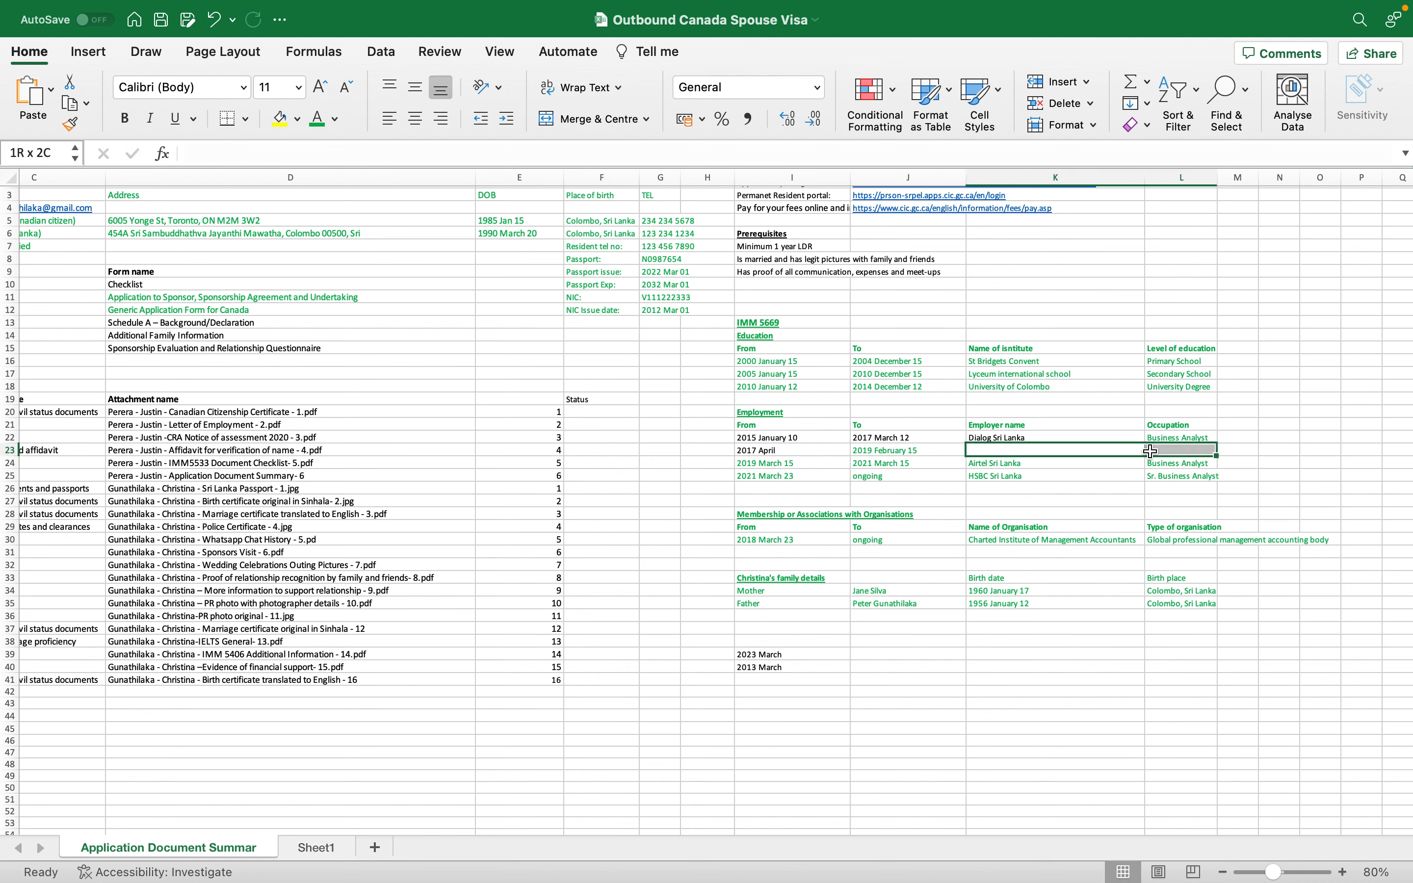
pyautogui.click(565, 118)
pyautogui.write('U')
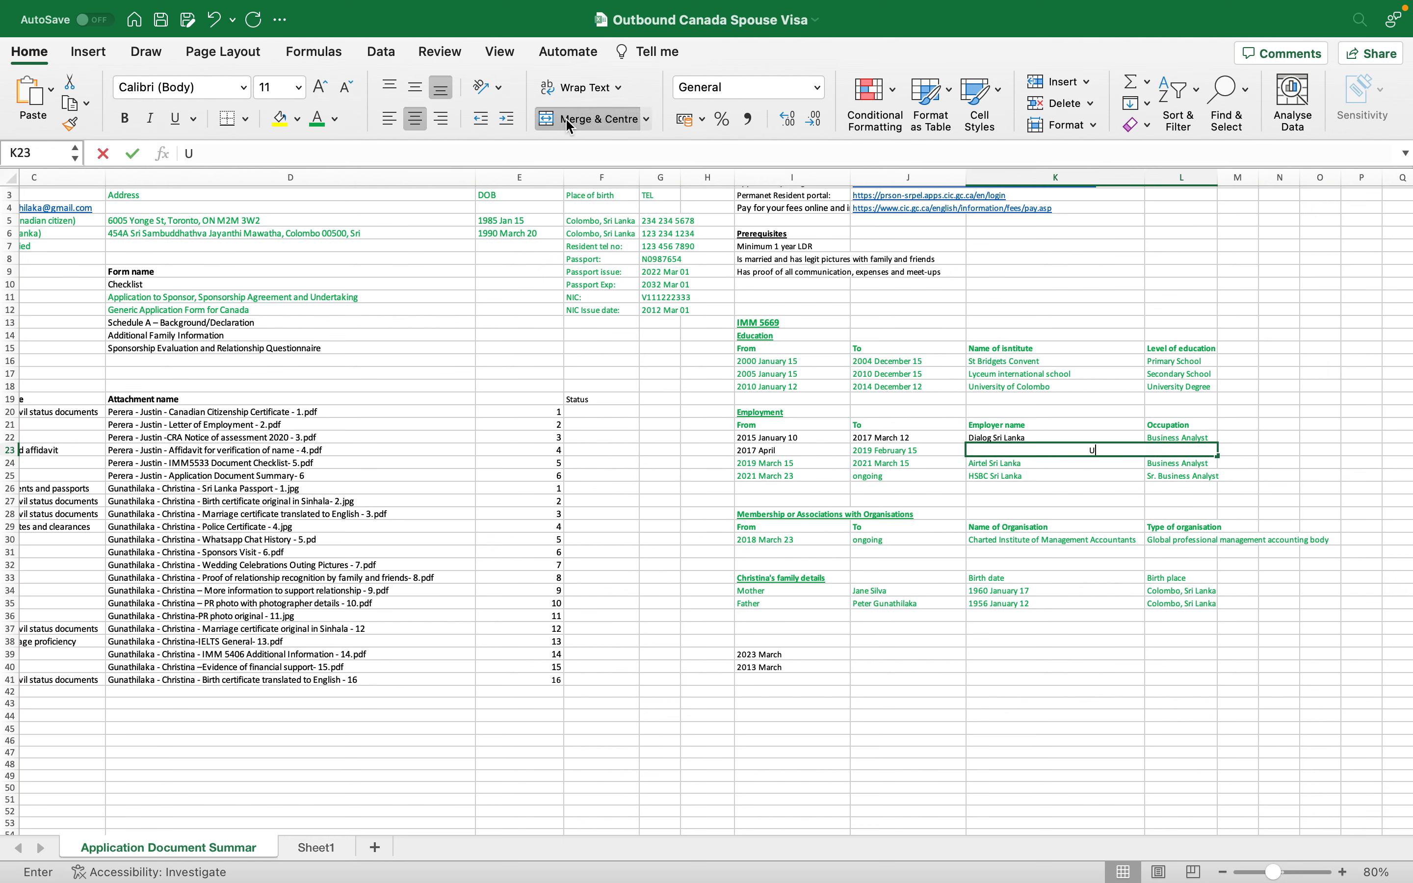
pyautogui.write('NEMPLO')
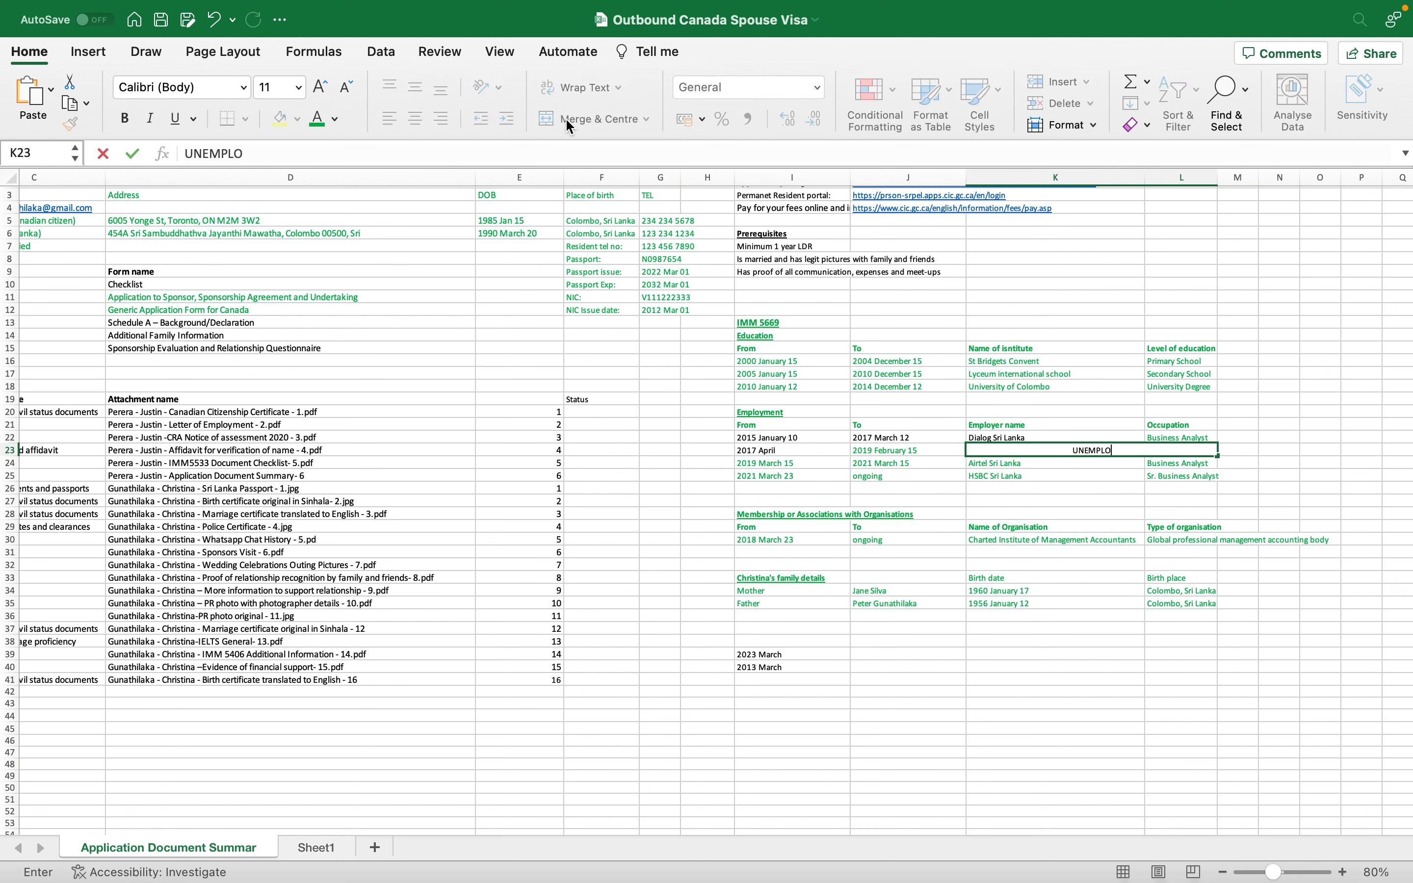
pyautogui.write('YED')
pyautogui.press('Return')
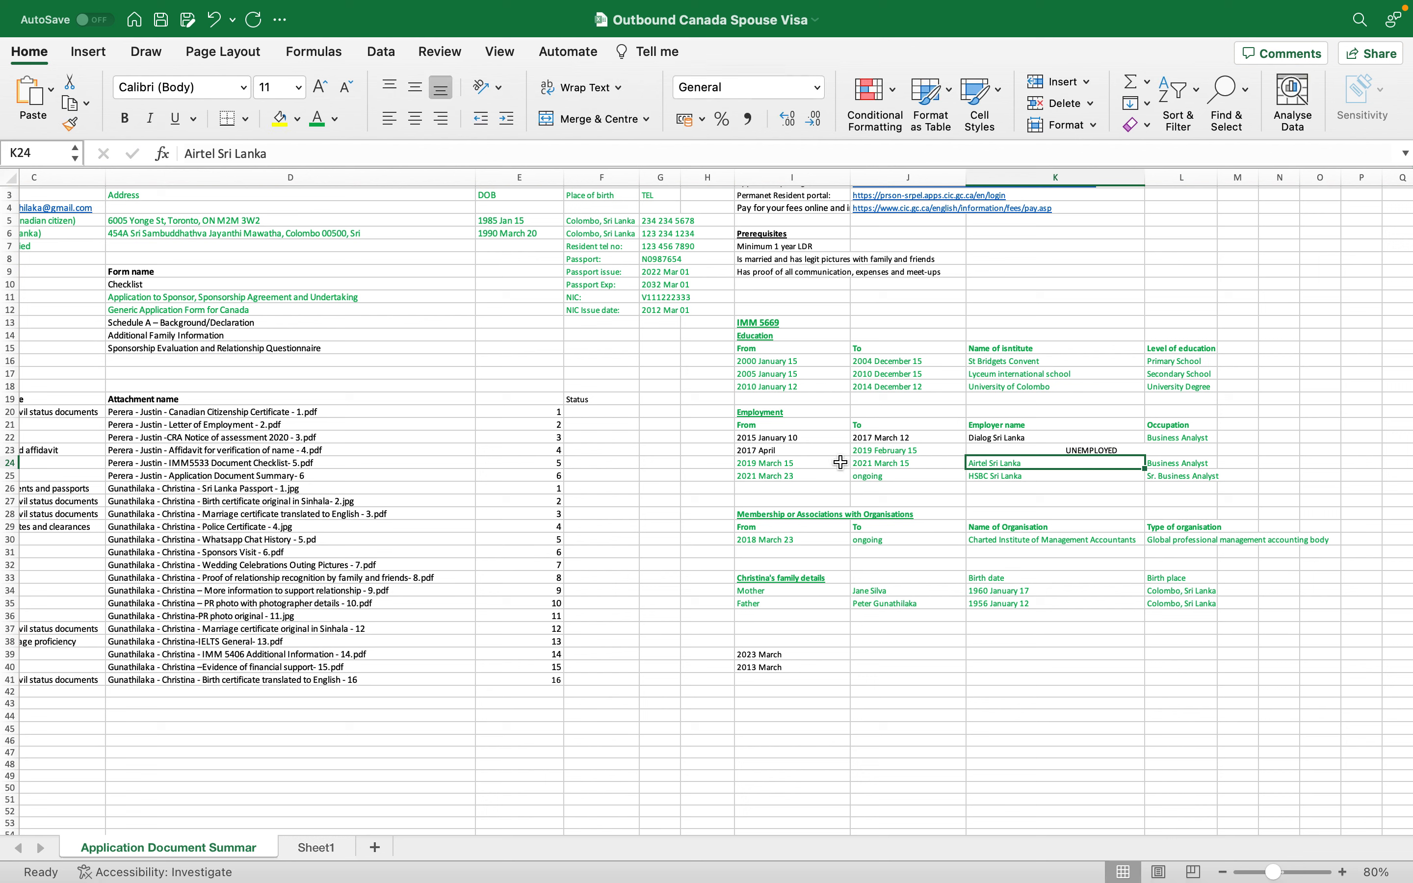
# - Color all the employment rows' text green and recheck the surrounding dates
pyautogui.moveTo(780, 439); pyautogui.dragTo(1203, 475)
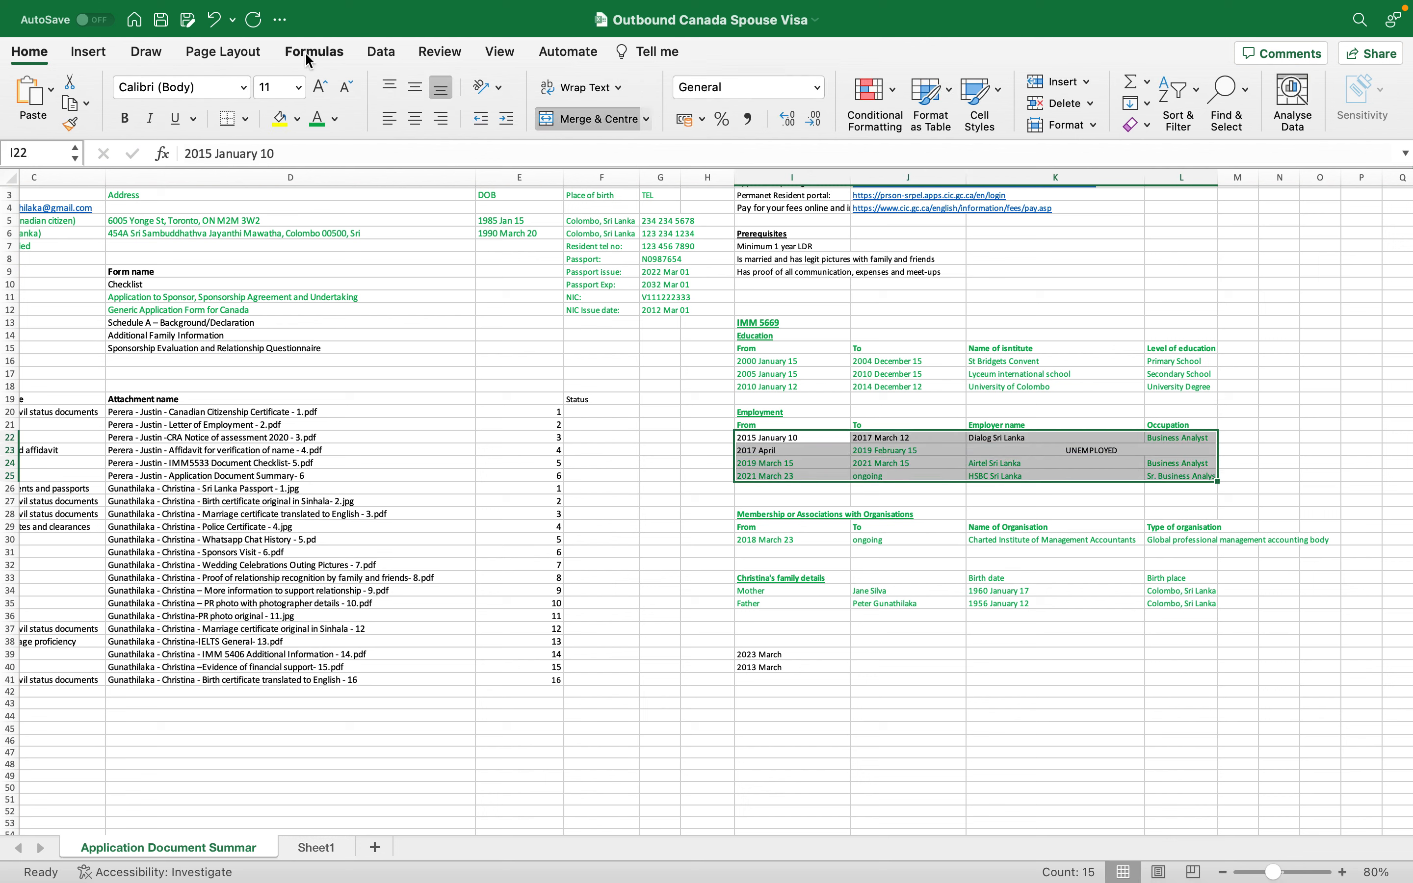
pyautogui.click(325, 122)
pyautogui.click(915, 591)
pyautogui.click(808, 474)
pyautogui.click(910, 484)
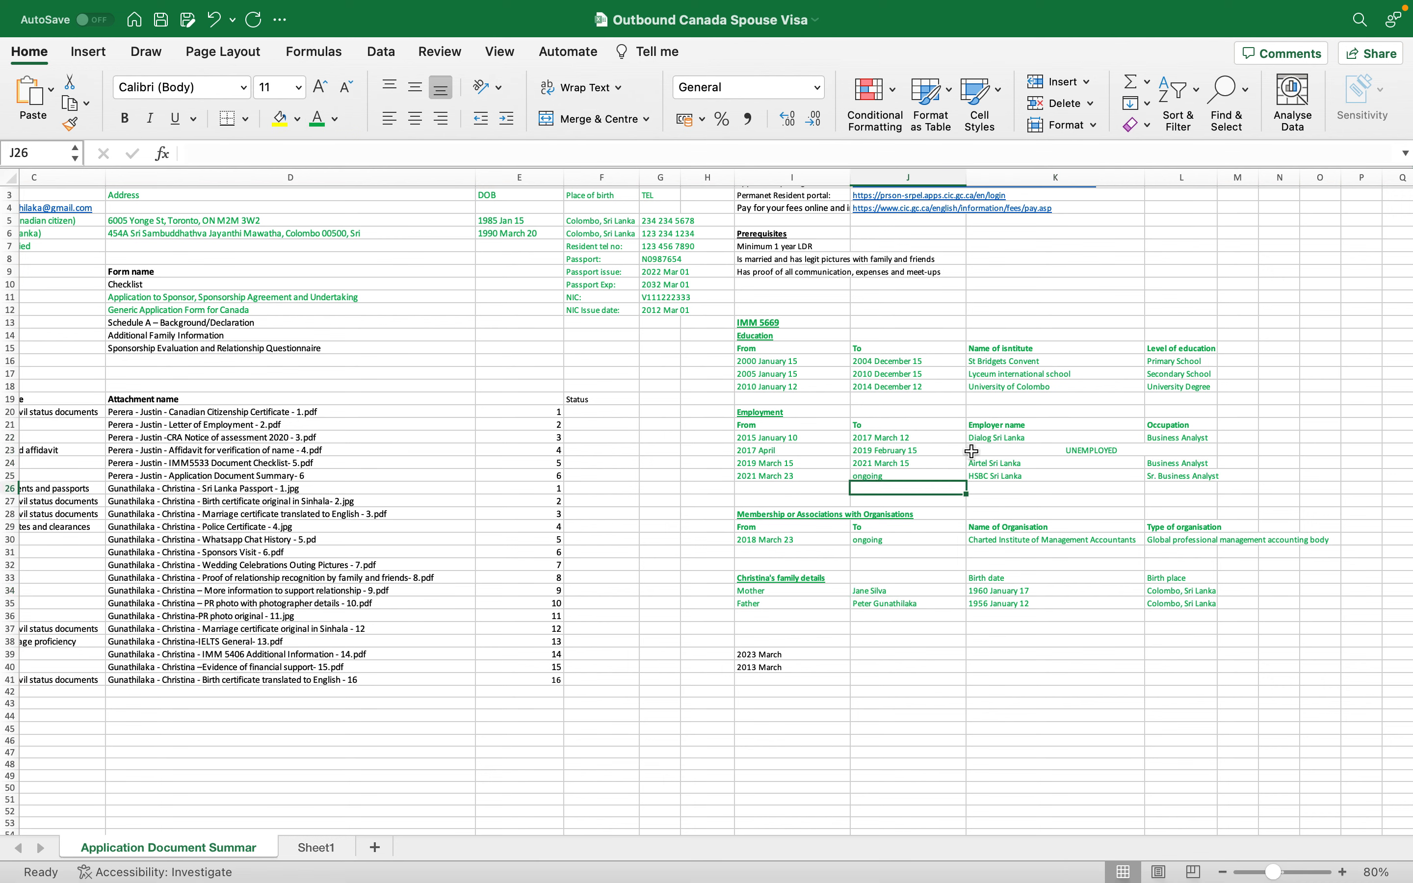
pyautogui.click(889, 385)
pyautogui.click(793, 671)
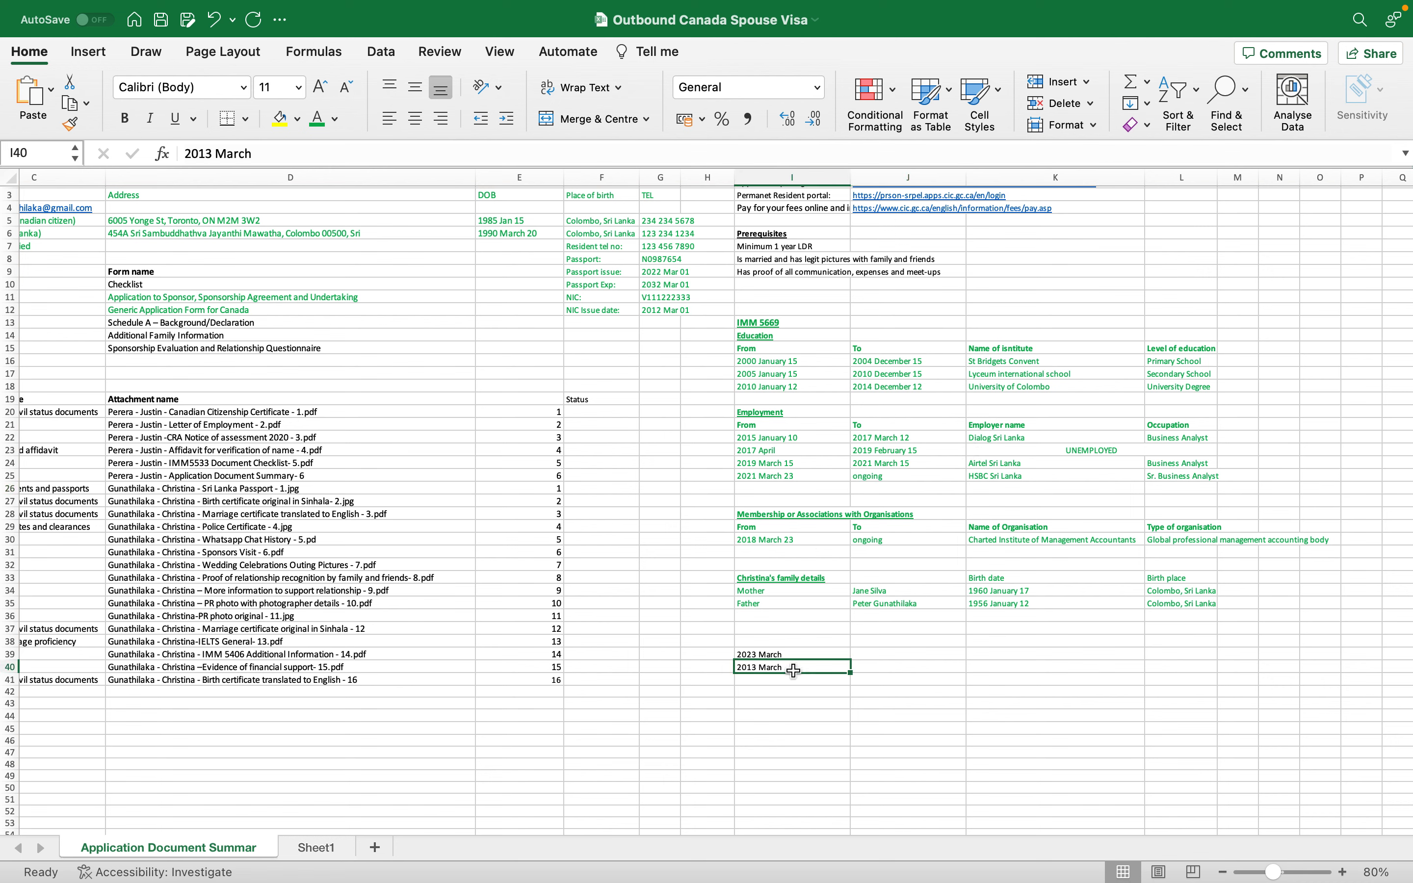
# - Move 2013 March beside the last education row and 2023 March beside the latest employment row
pyautogui.press('cmd+c')
pyautogui.click(706, 385)
pyautogui.press('cmd+v')
pyautogui.click(776, 656)
pyautogui.press('cmd+c')
pyautogui.click(699, 475)
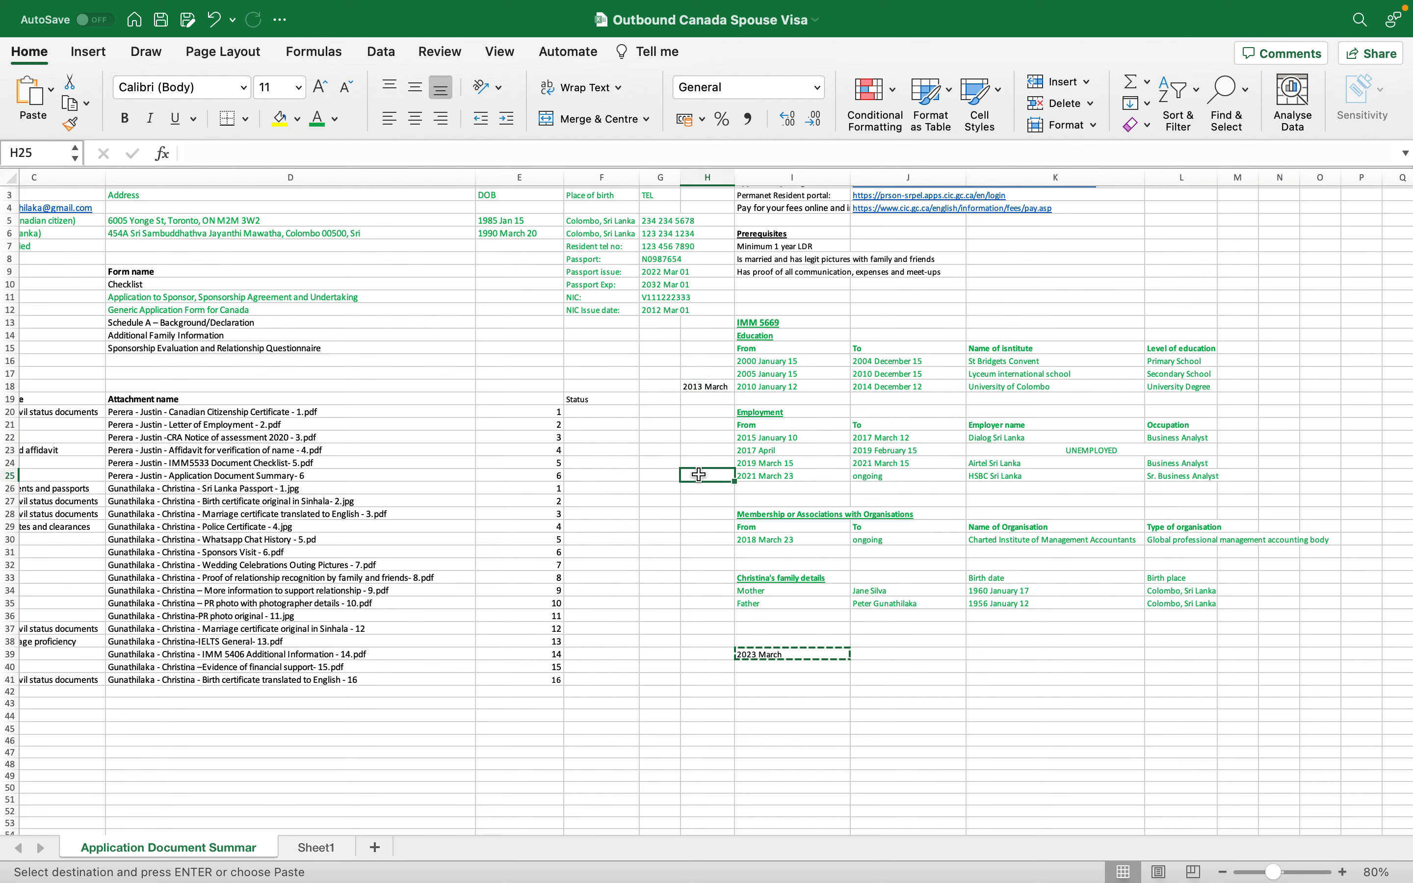
pyautogui.press('cmd+v')
pyautogui.click(818, 656)
pyautogui.press('Delete')
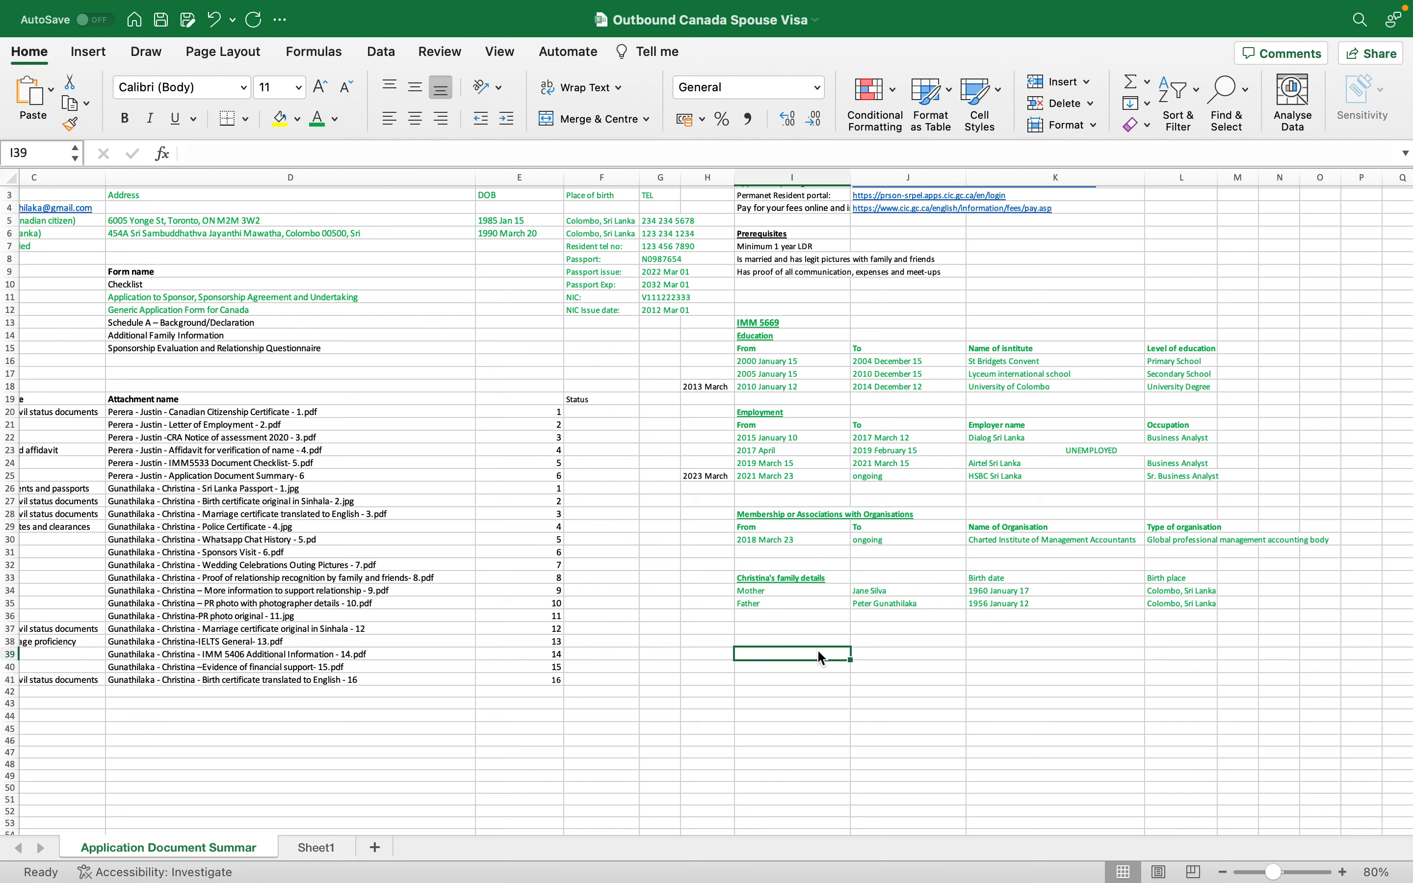
pyautogui.click(914, 525)
# - Append " >" to both notes and widen column H to fit them
pyautogui.click(709, 386)
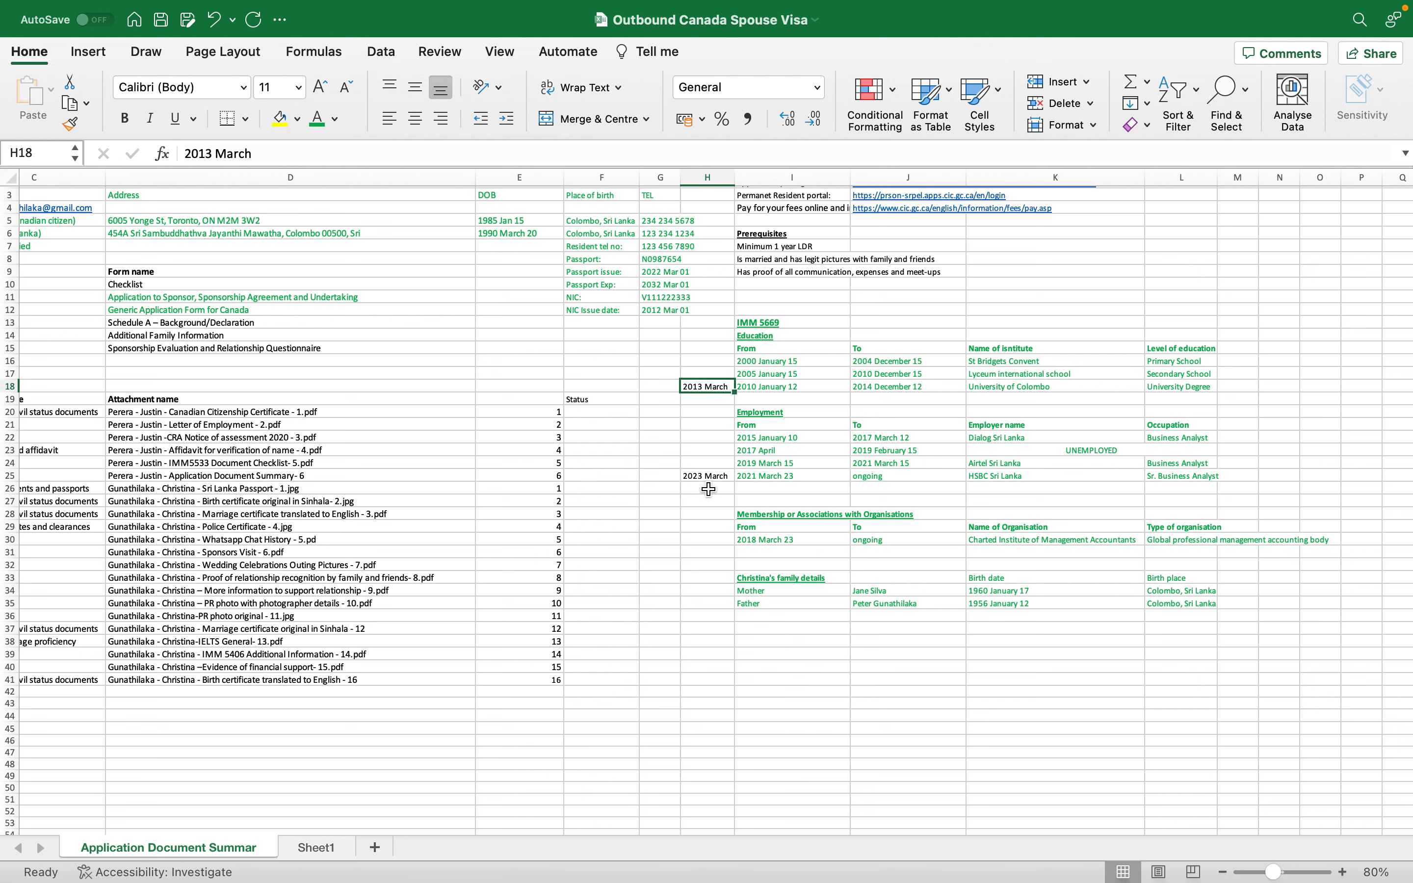
pyautogui.doubleClick(728, 386)
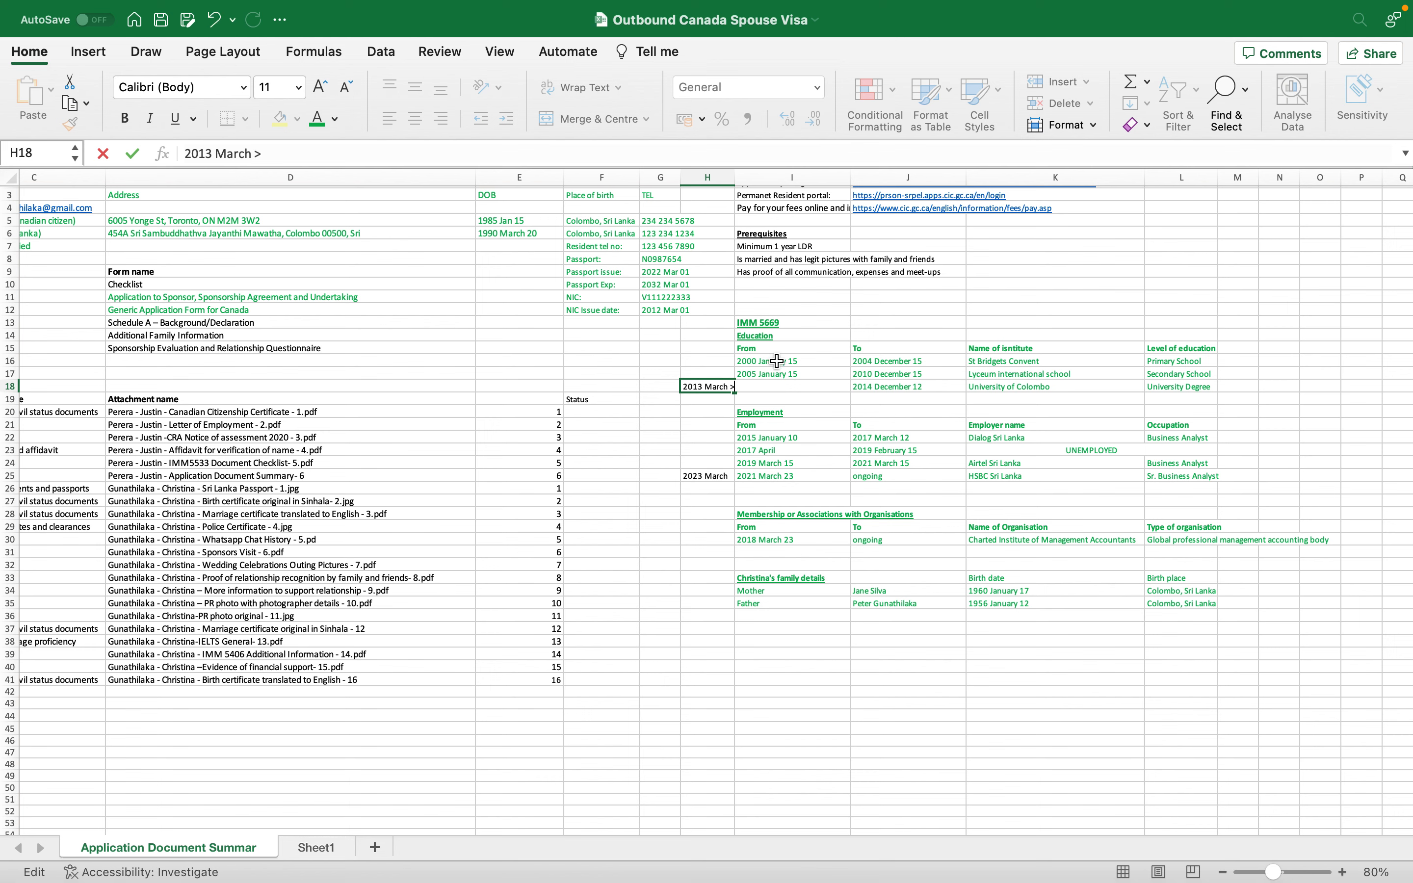
pyautogui.click(706, 470)
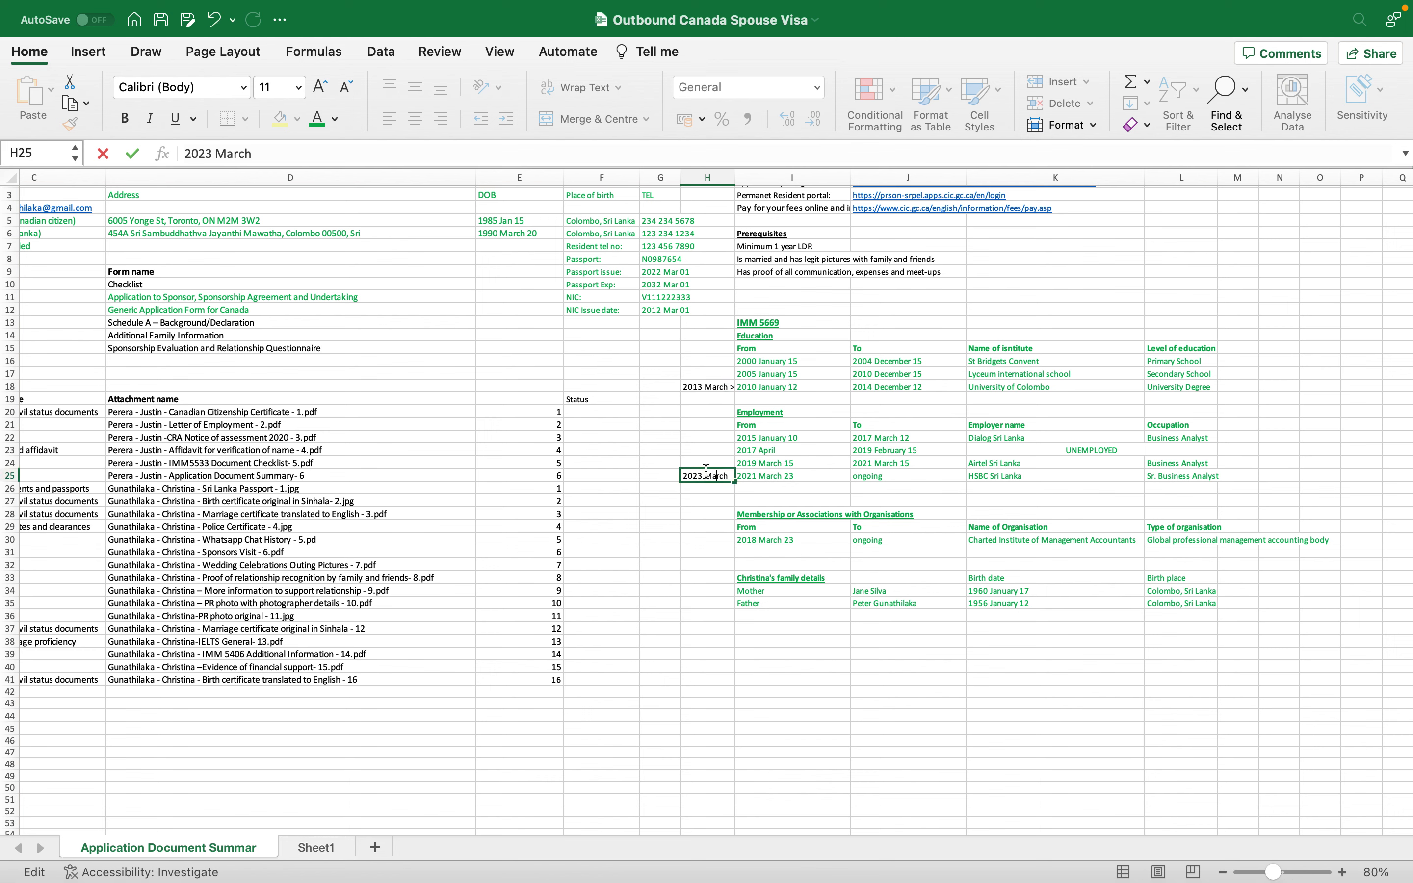
pyautogui.write('>')
pyautogui.press('Return')
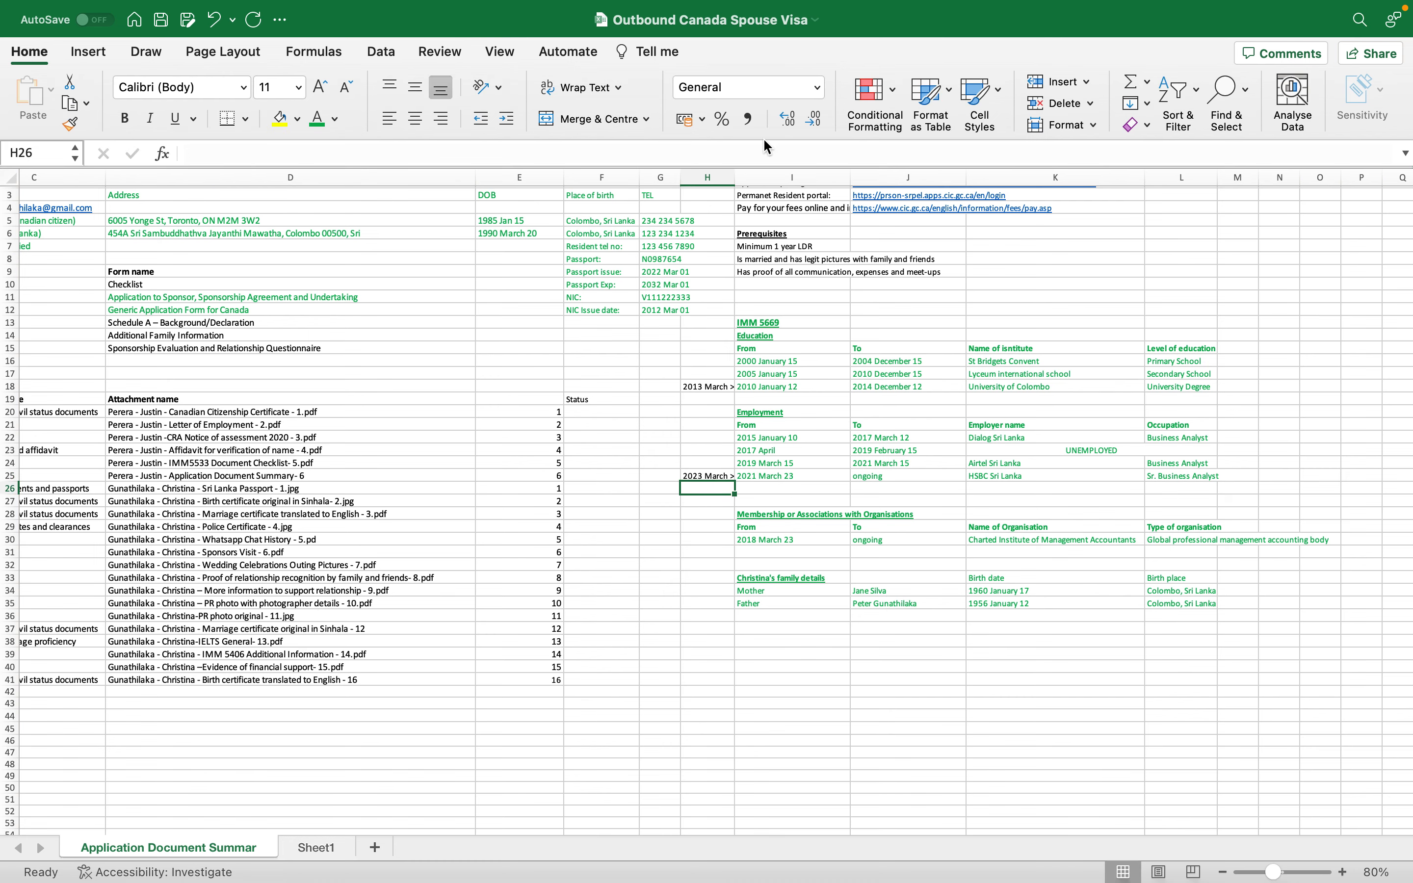
pyautogui.moveTo(738, 175); pyautogui.dragTo(743, 175)
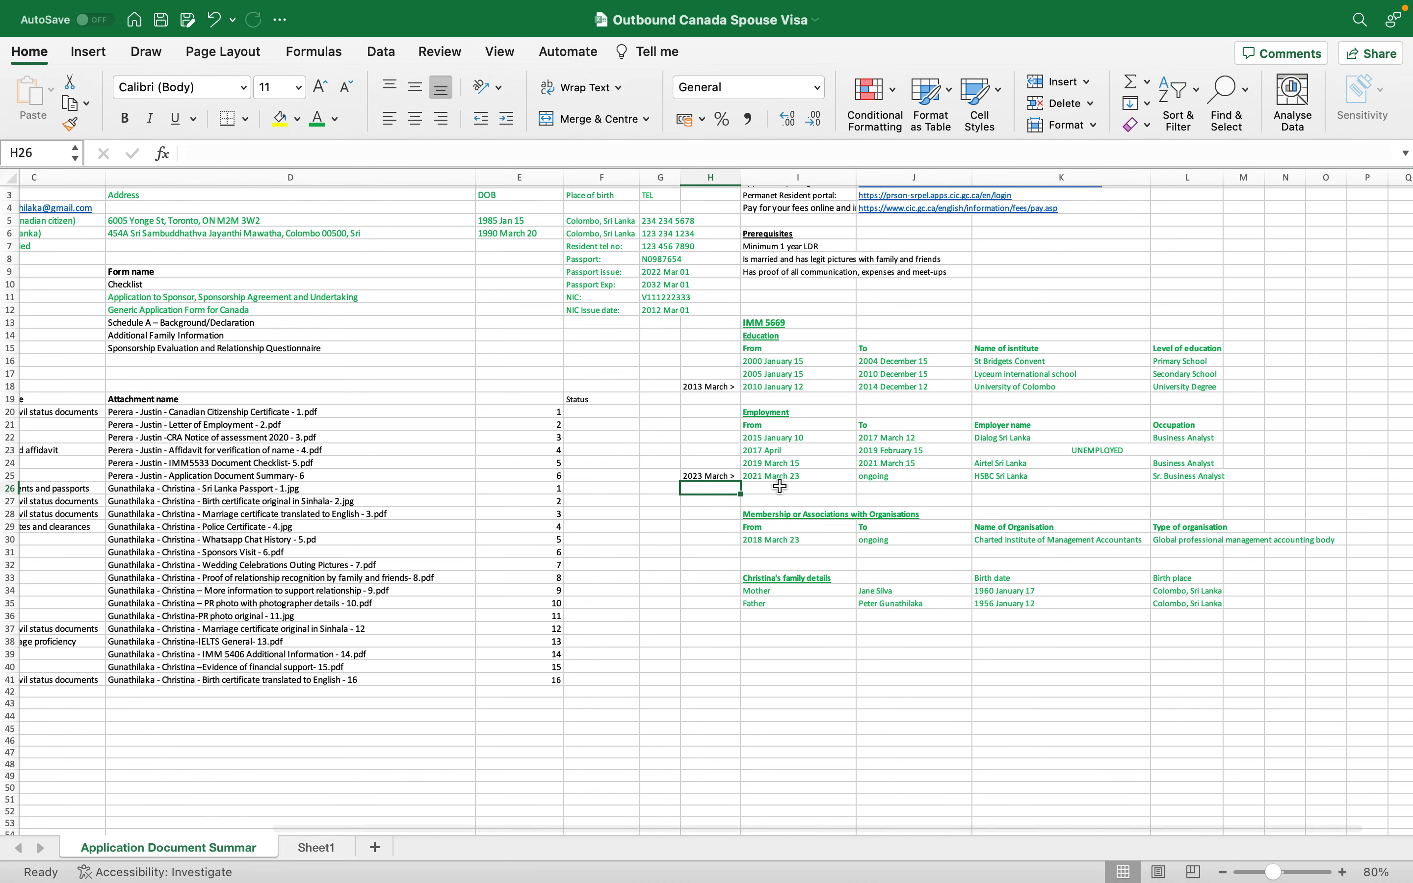
pyautogui.hotkey('ctrl', 'Left')
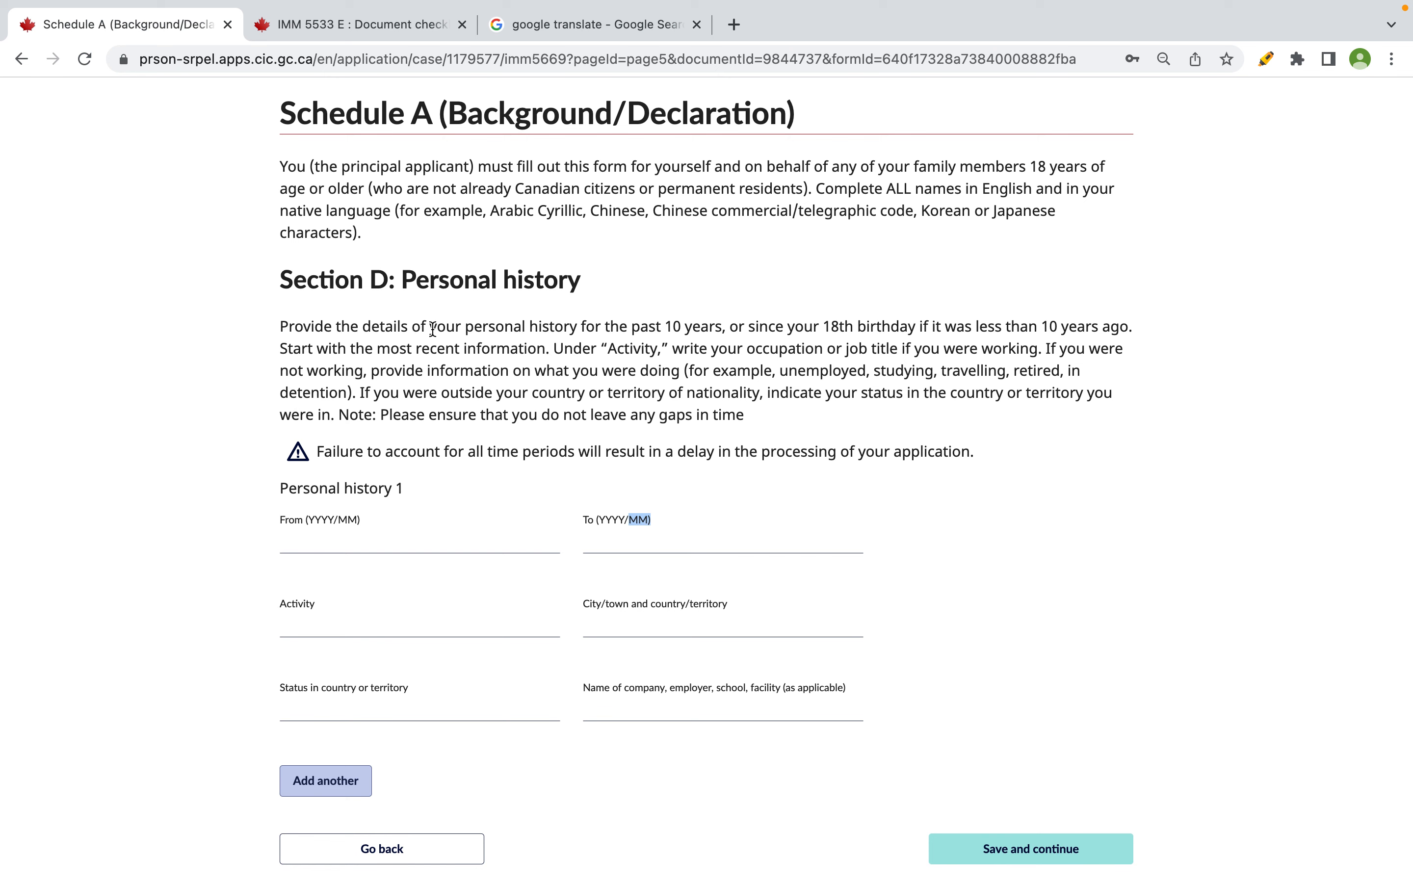
# - Read the Section D rules: past 10 years, occupation, most recent information first
pyautogui.moveTo(455, 328); pyautogui.dragTo(729, 328)
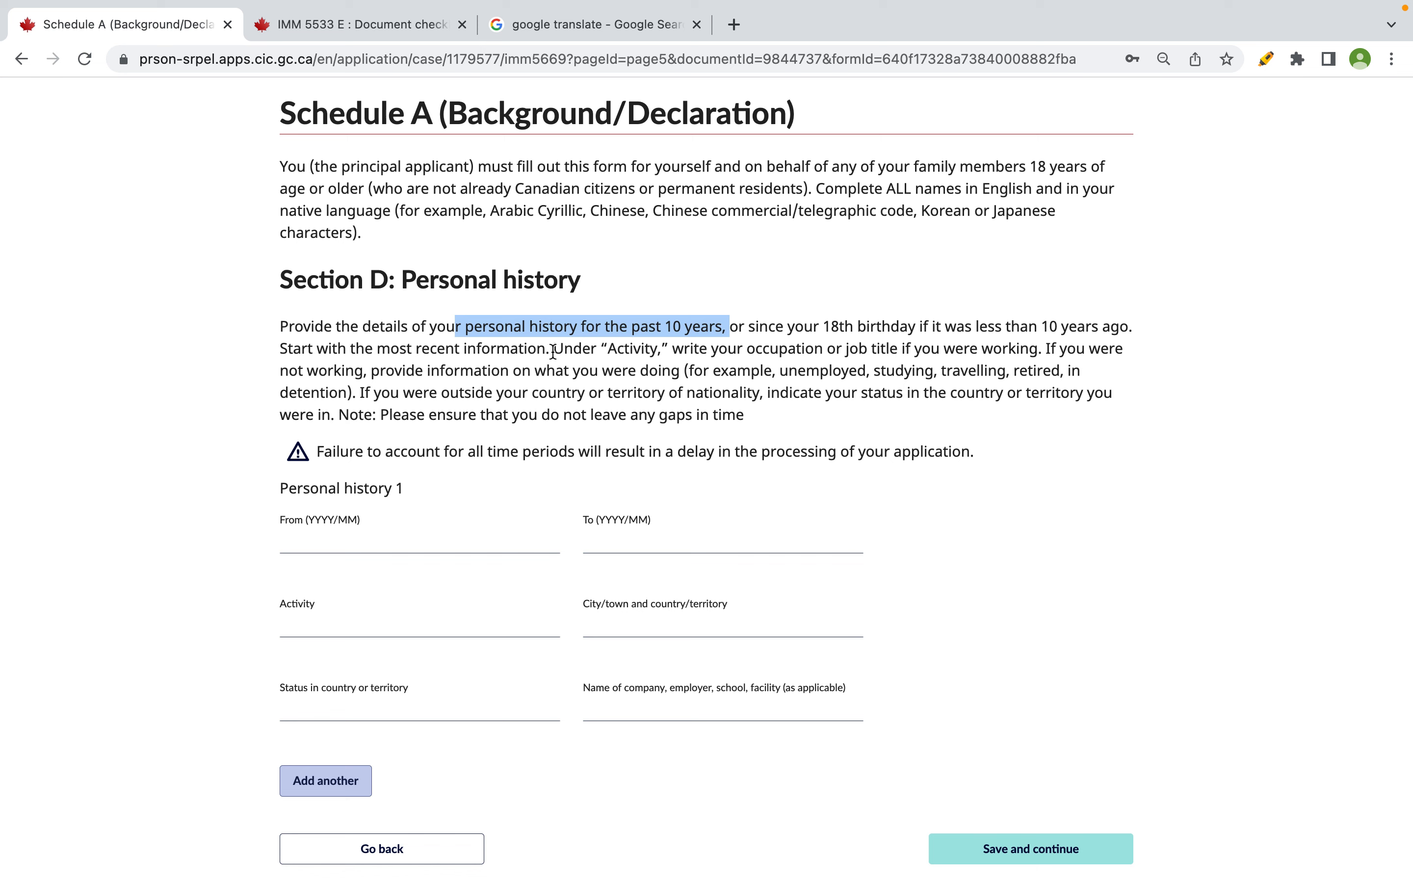
pyautogui.moveTo(552, 349); pyautogui.dragTo(227, 358)
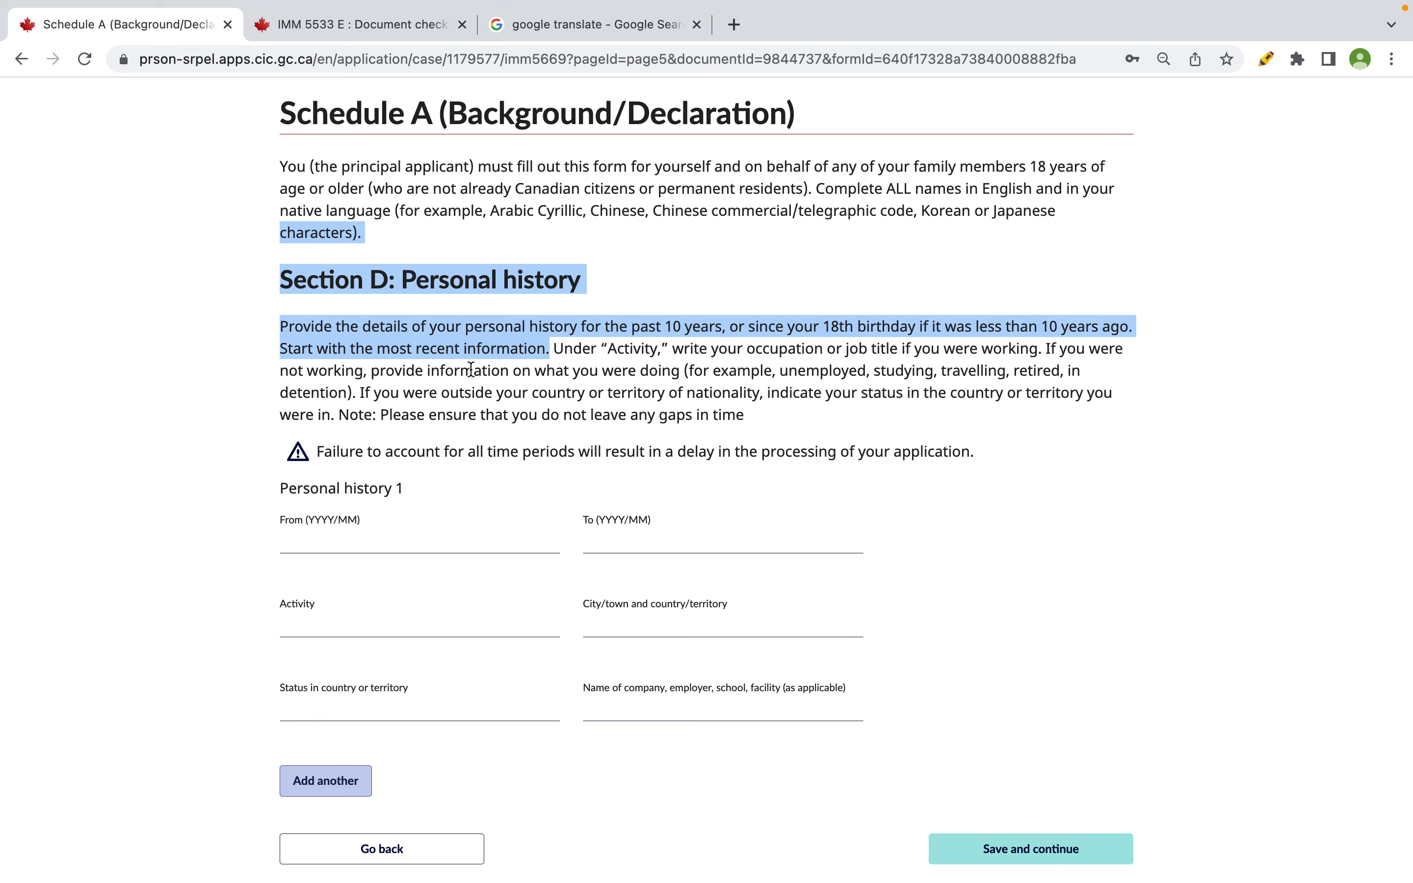
pyautogui.click(645, 368)
pyautogui.moveTo(684, 346); pyautogui.dragTo(1128, 325)
pyautogui.click(923, 328)
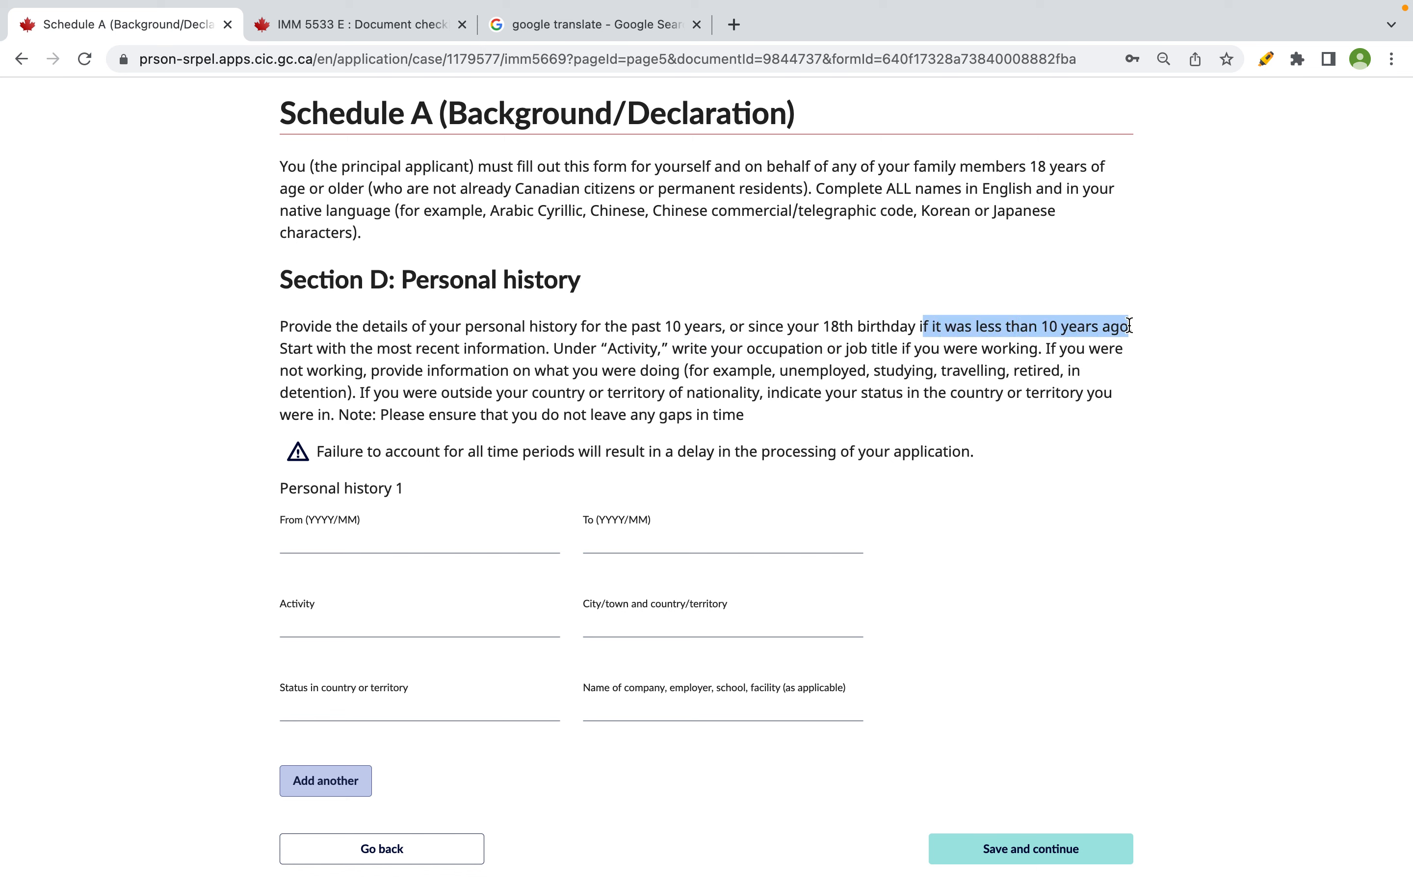
pyautogui.moveTo(282, 349); pyautogui.dragTo(549, 349)
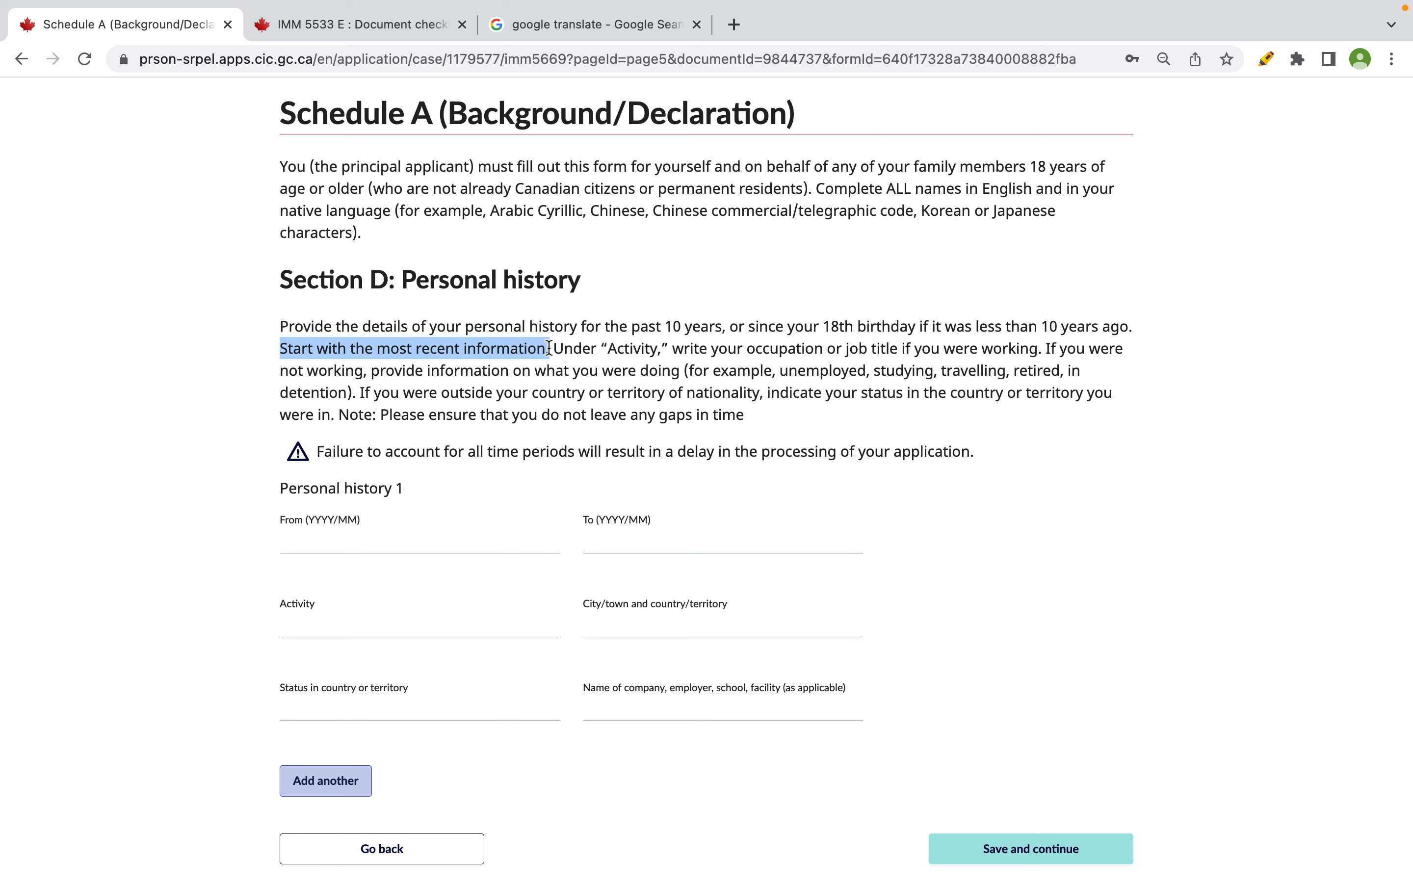
pyautogui.press('super+Tab')
pyautogui.click(724, 476)
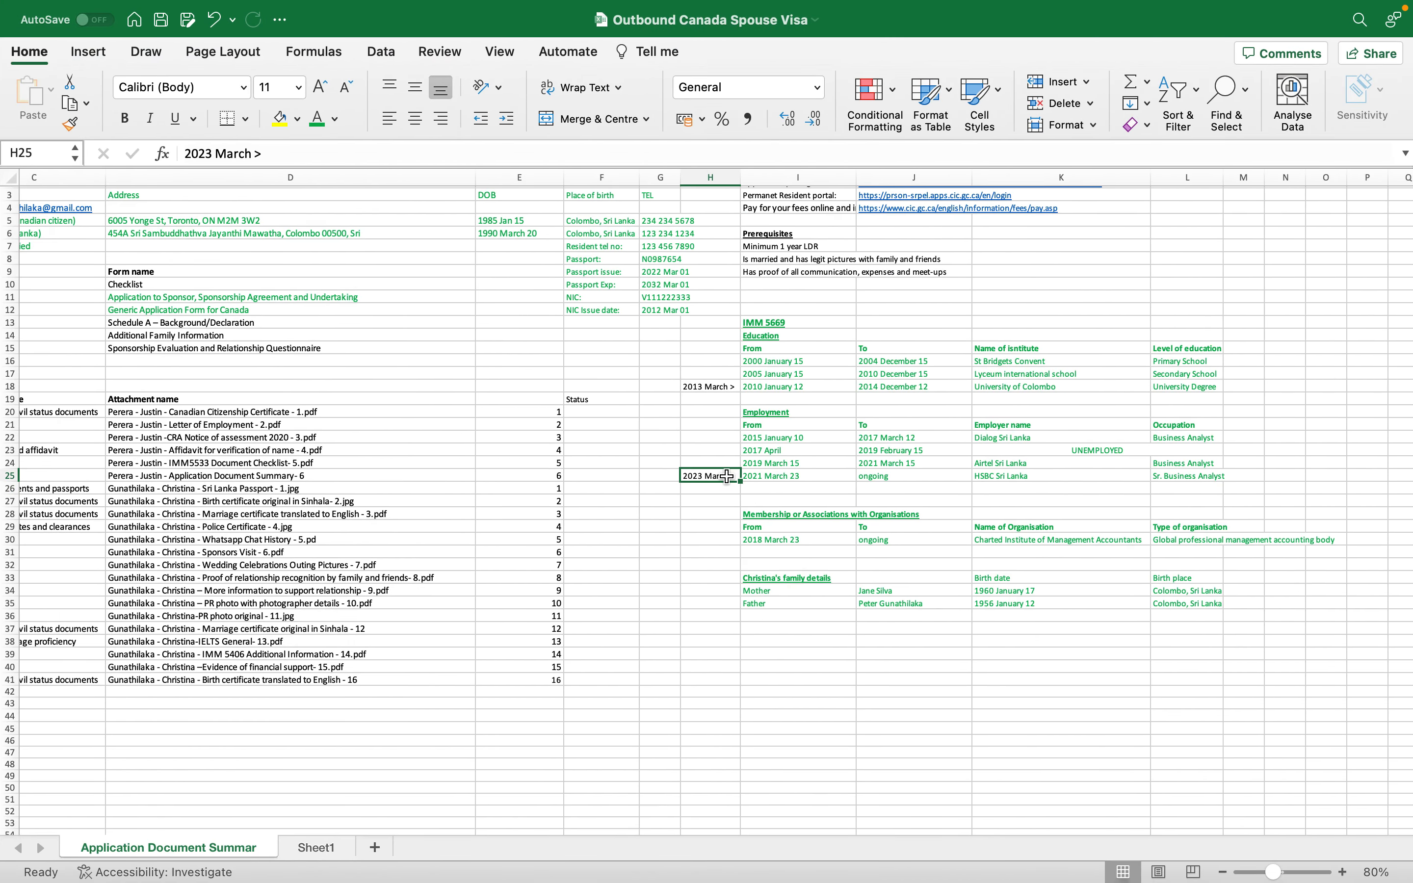
# - In Excel, label the 2023 March row START (G25) and the 2013 March row END (G18)
pyautogui.doubleClick(689, 479)
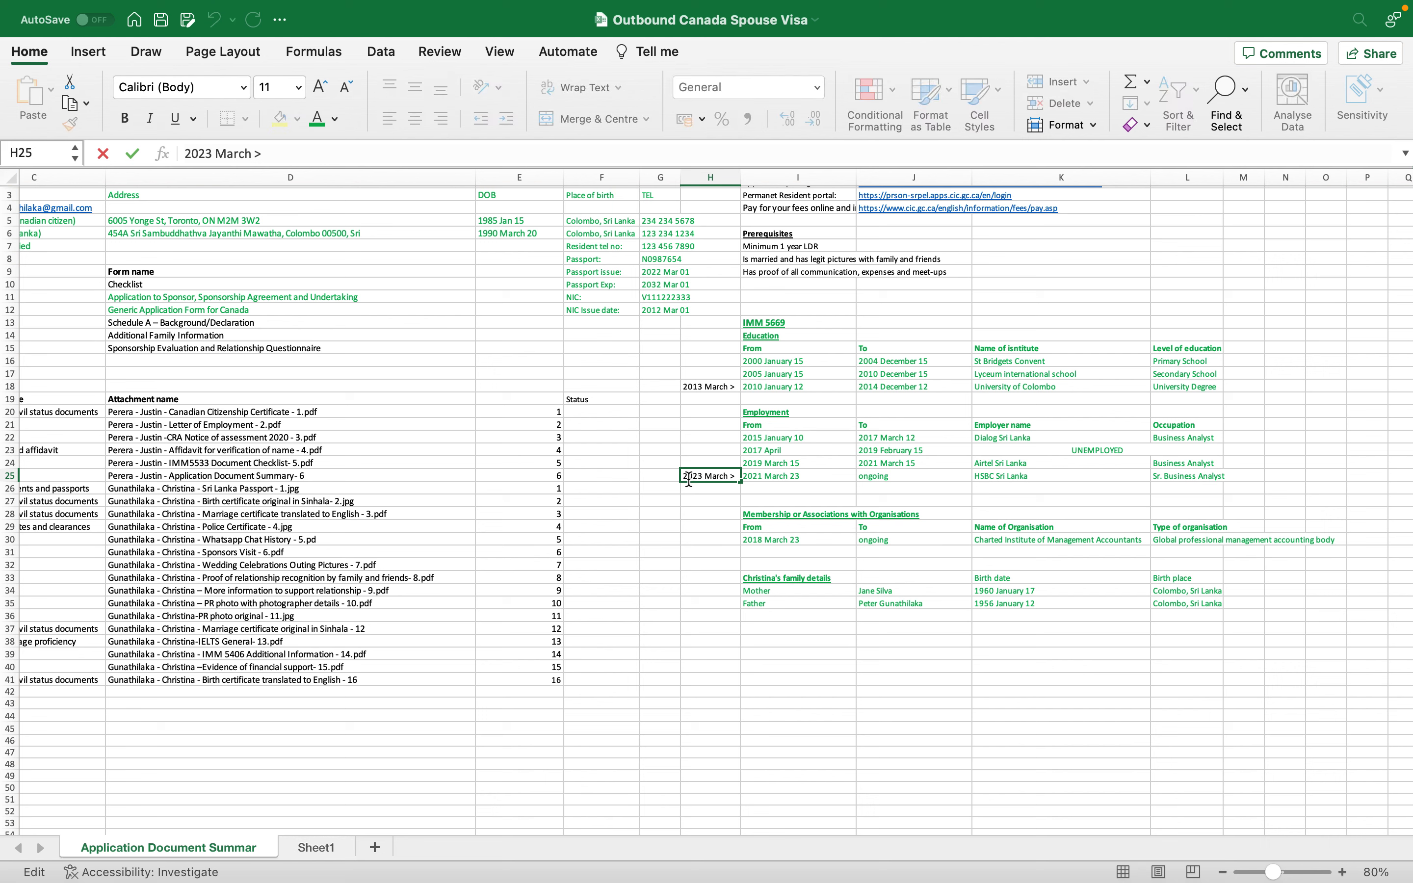
pyautogui.click(676, 479)
pyautogui.write('SR')
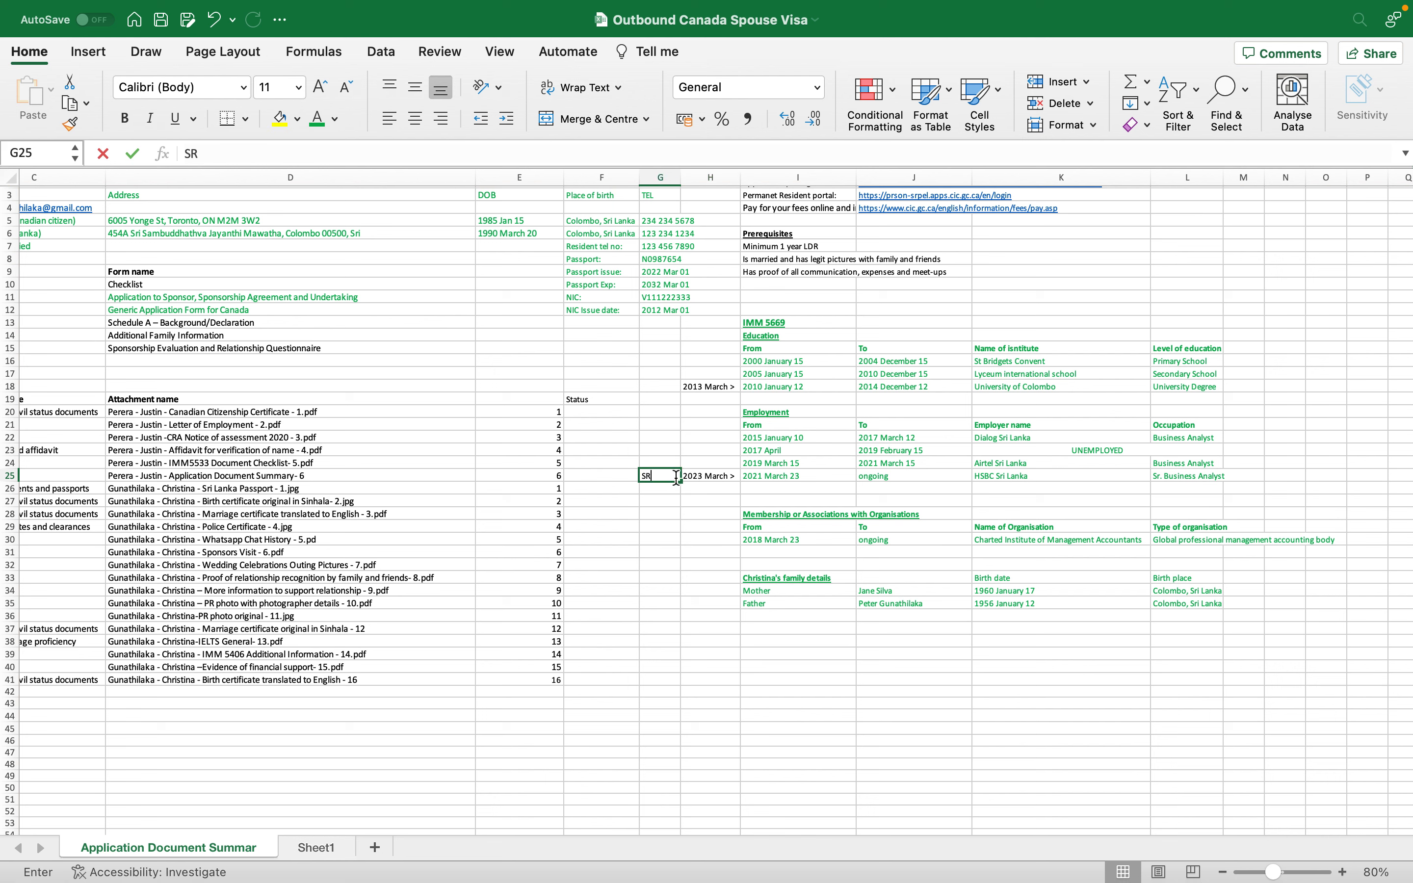
pyautogui.press('BackSpace')
pyautogui.write('TAET')
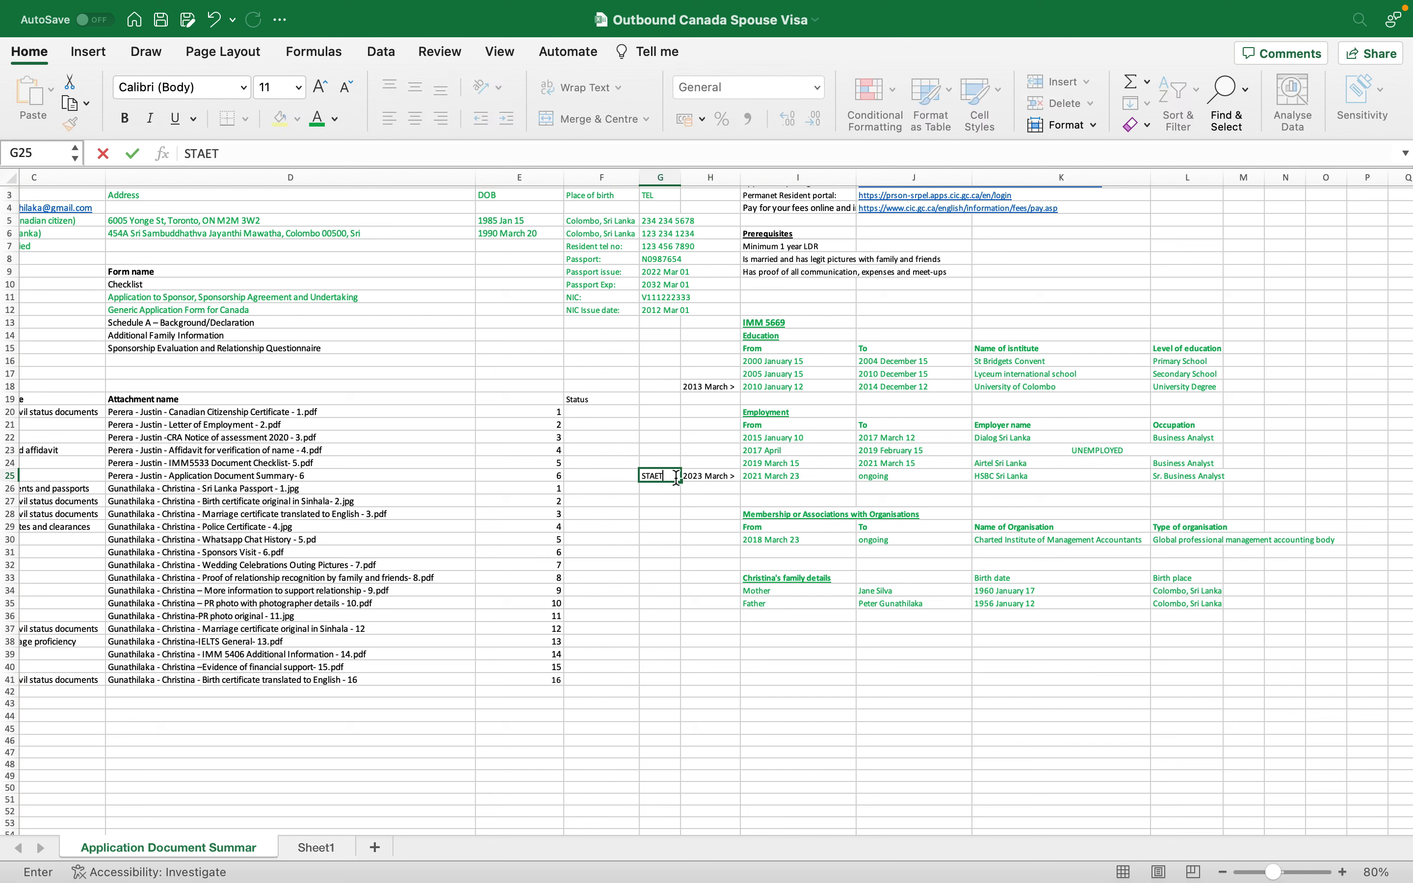
pyautogui.write('RT')
pyautogui.press('Return')
pyautogui.click(660, 385)
pyautogui.write('END')
pyautogui.press('Return')
pyautogui.hotkey('ctrl', 'Left')
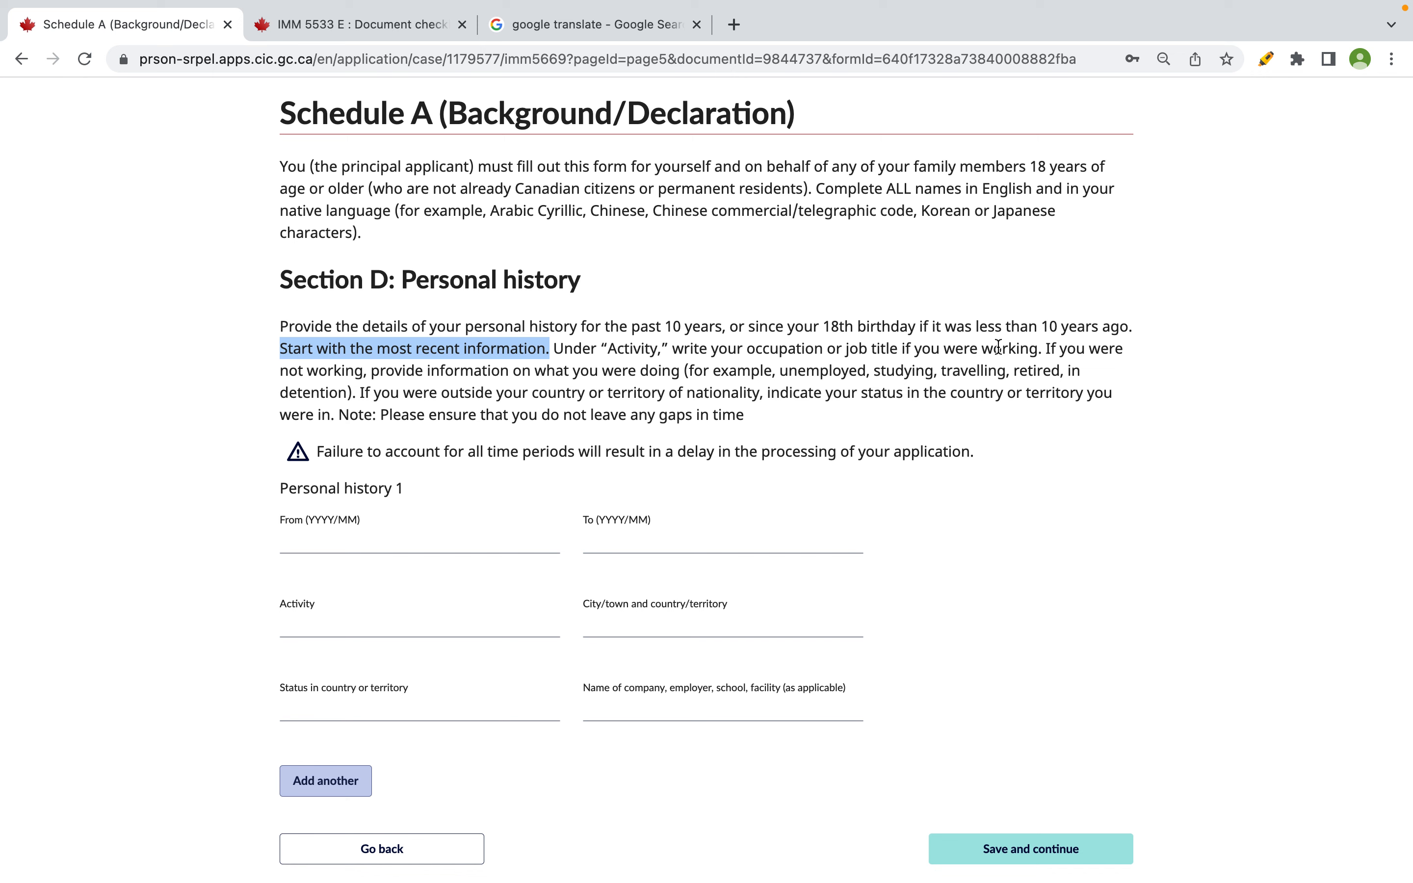
# - Clear the text highlight on the Section D: Personal history form
pyautogui.click(1027, 347)
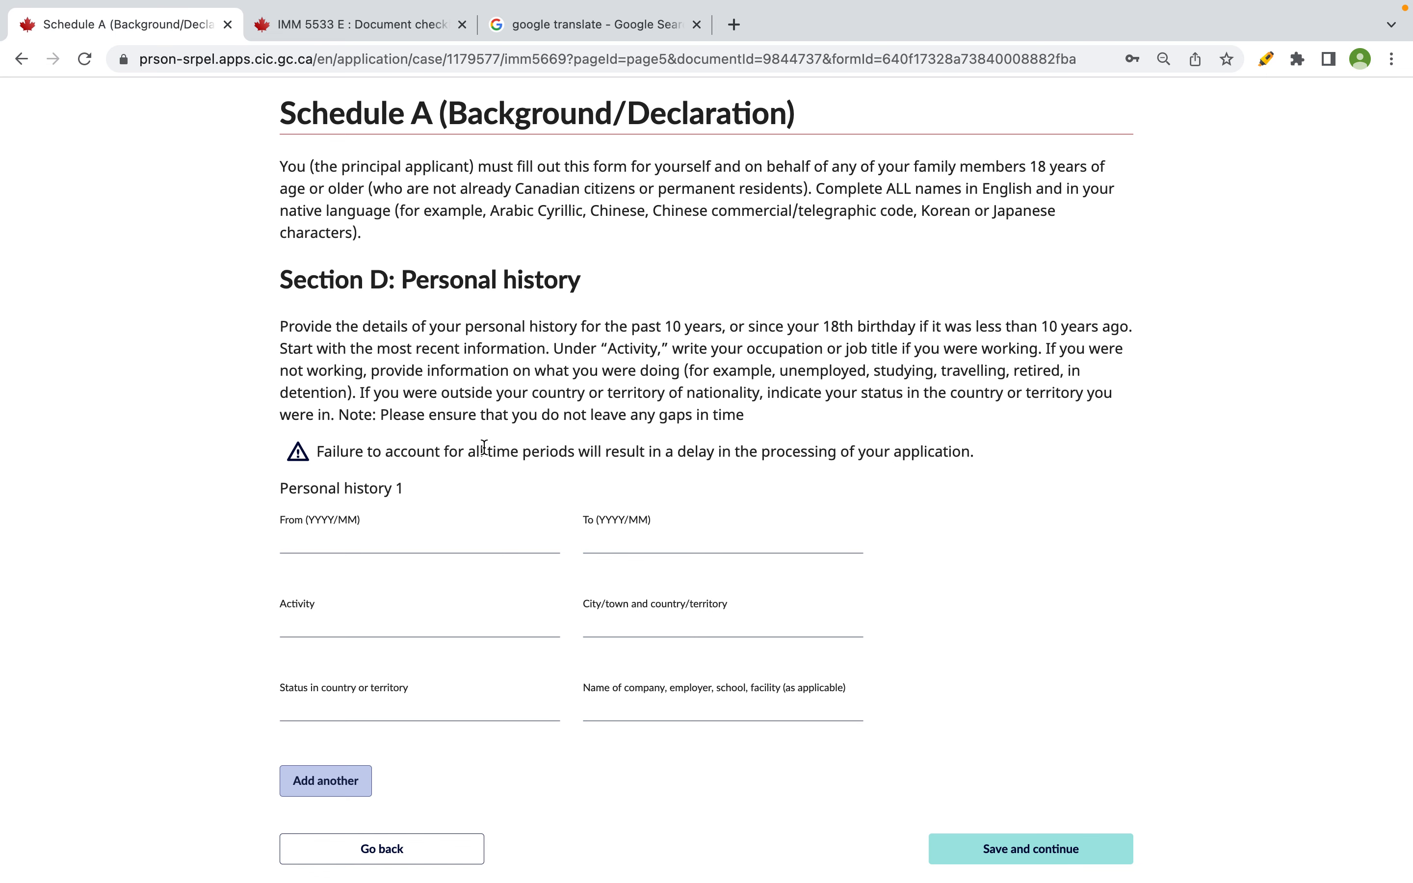
pyautogui.scroll(-2, 484, 448)
pyautogui.press('super+Tab')
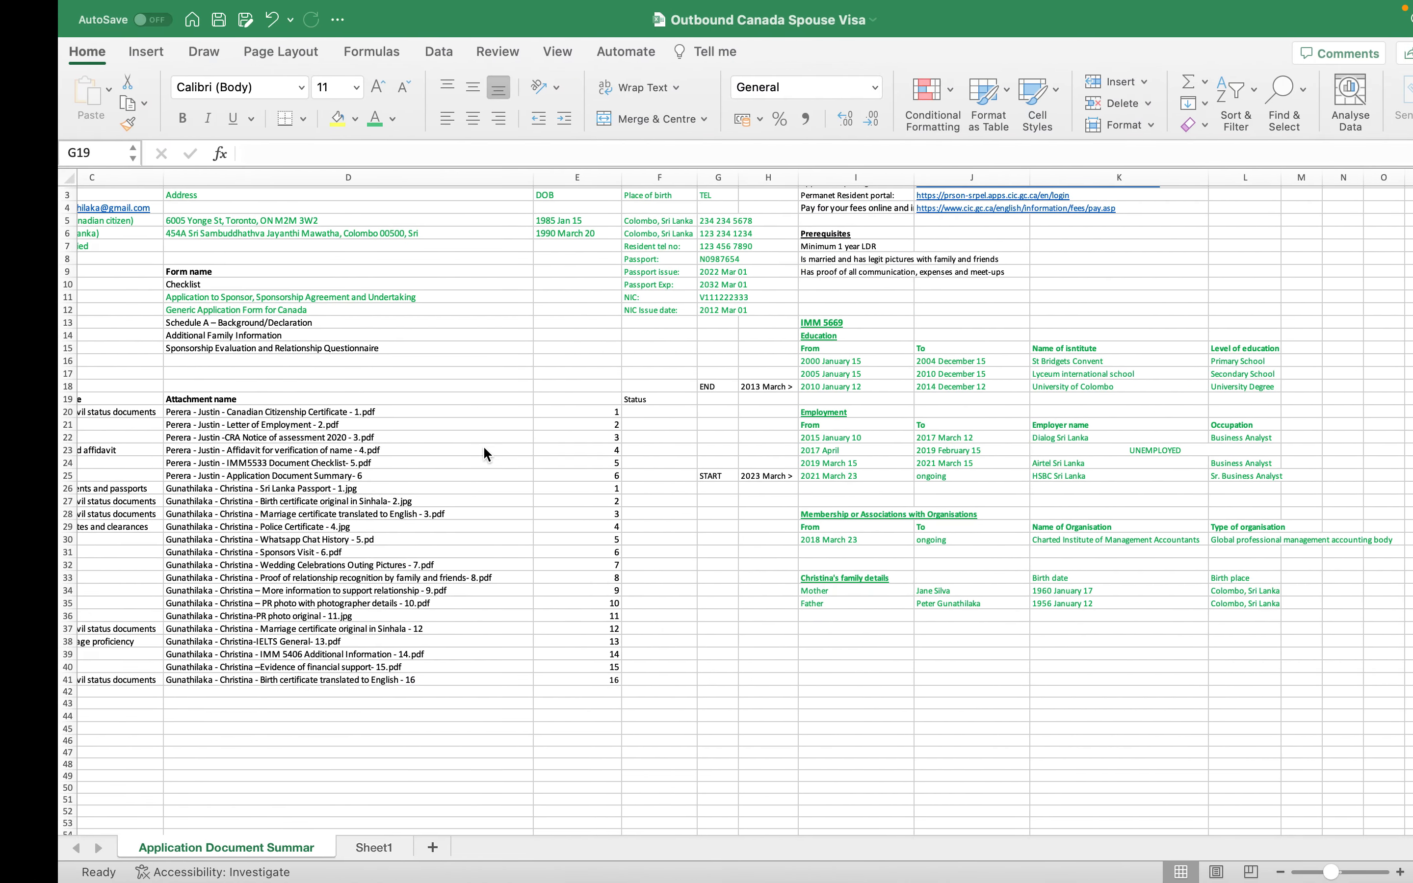
pyautogui.click(776, 473)
pyautogui.moveTo(776, 481); pyautogui.dragTo(858, 473)
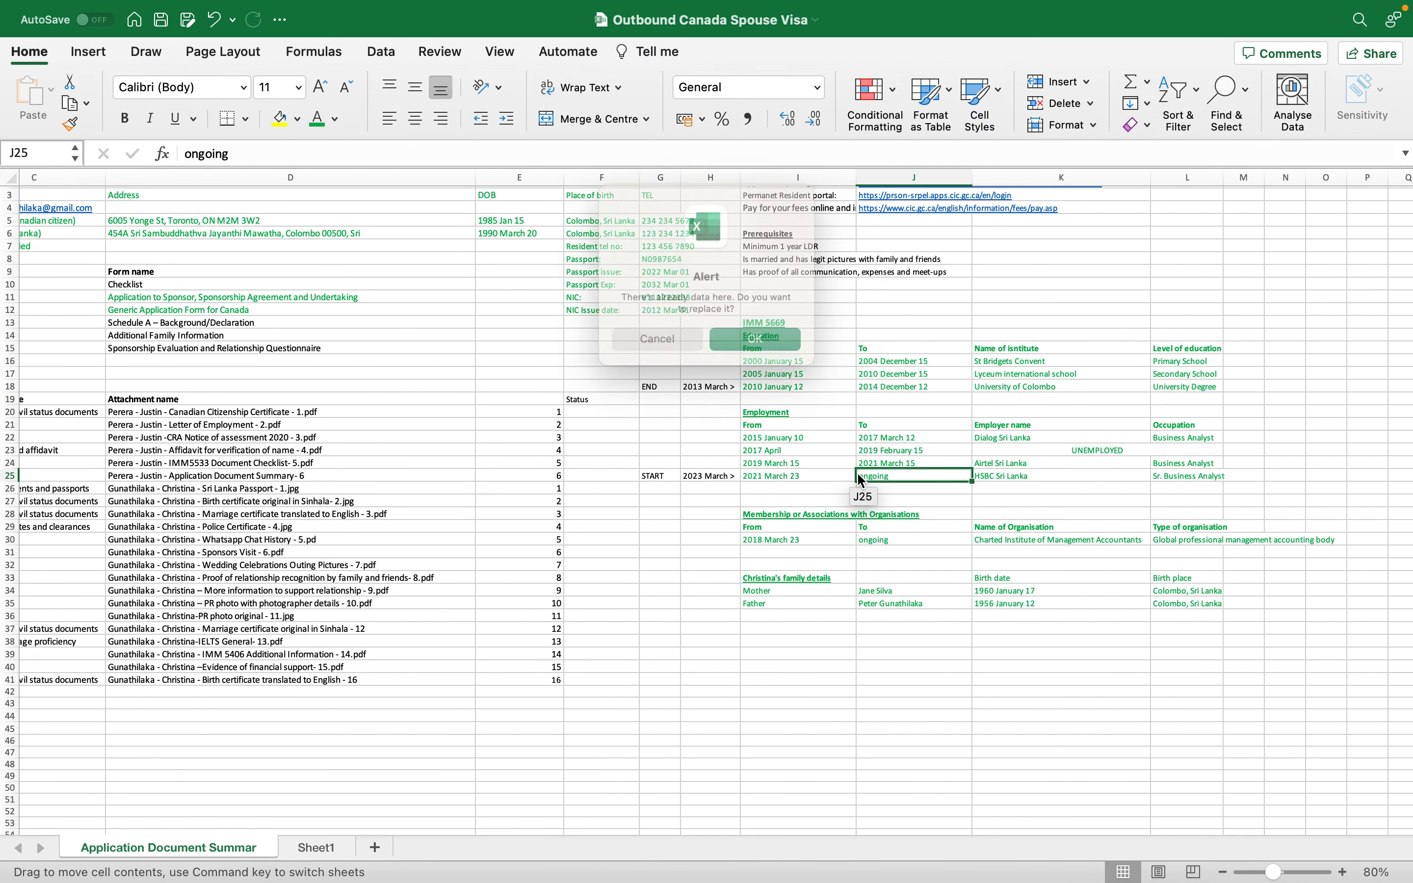
pyautogui.click(672, 351)
pyautogui.click(1046, 484)
pyautogui.click(1180, 481)
pyautogui.click(1058, 486)
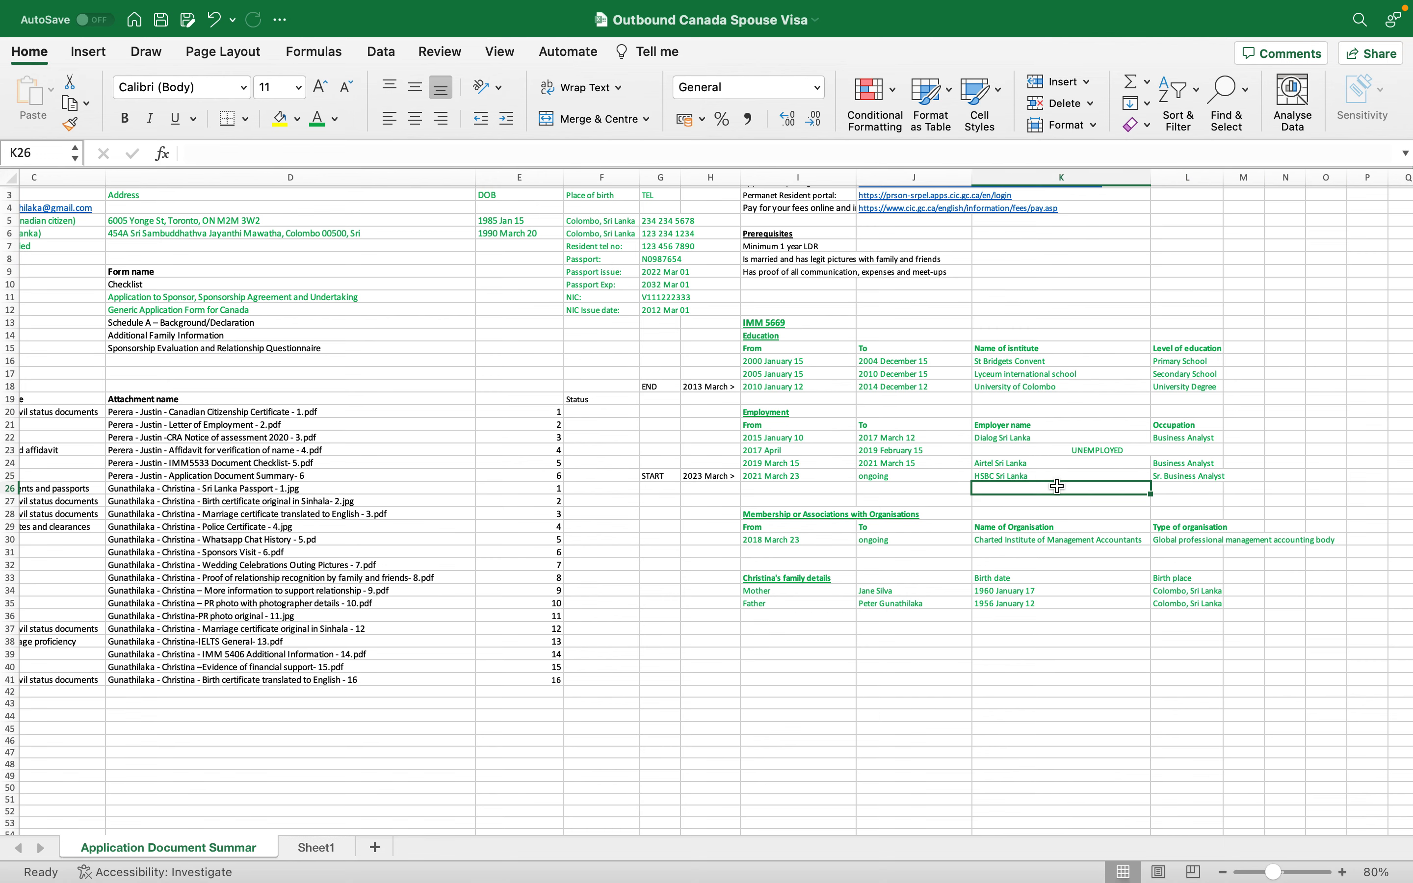
pyautogui.click(1174, 480)
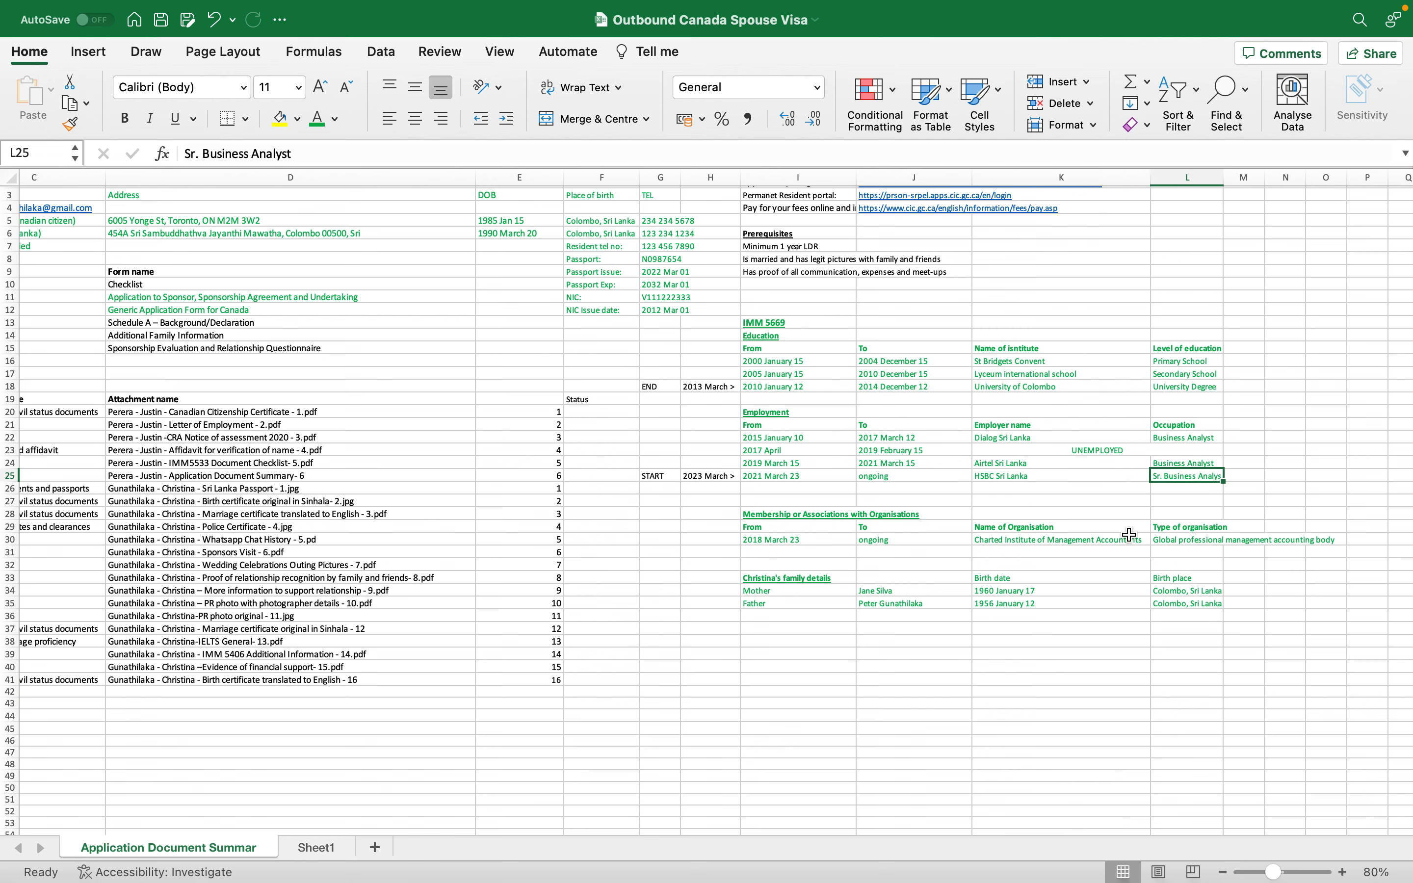
pyautogui.hotkey('ctrl', 'Left')
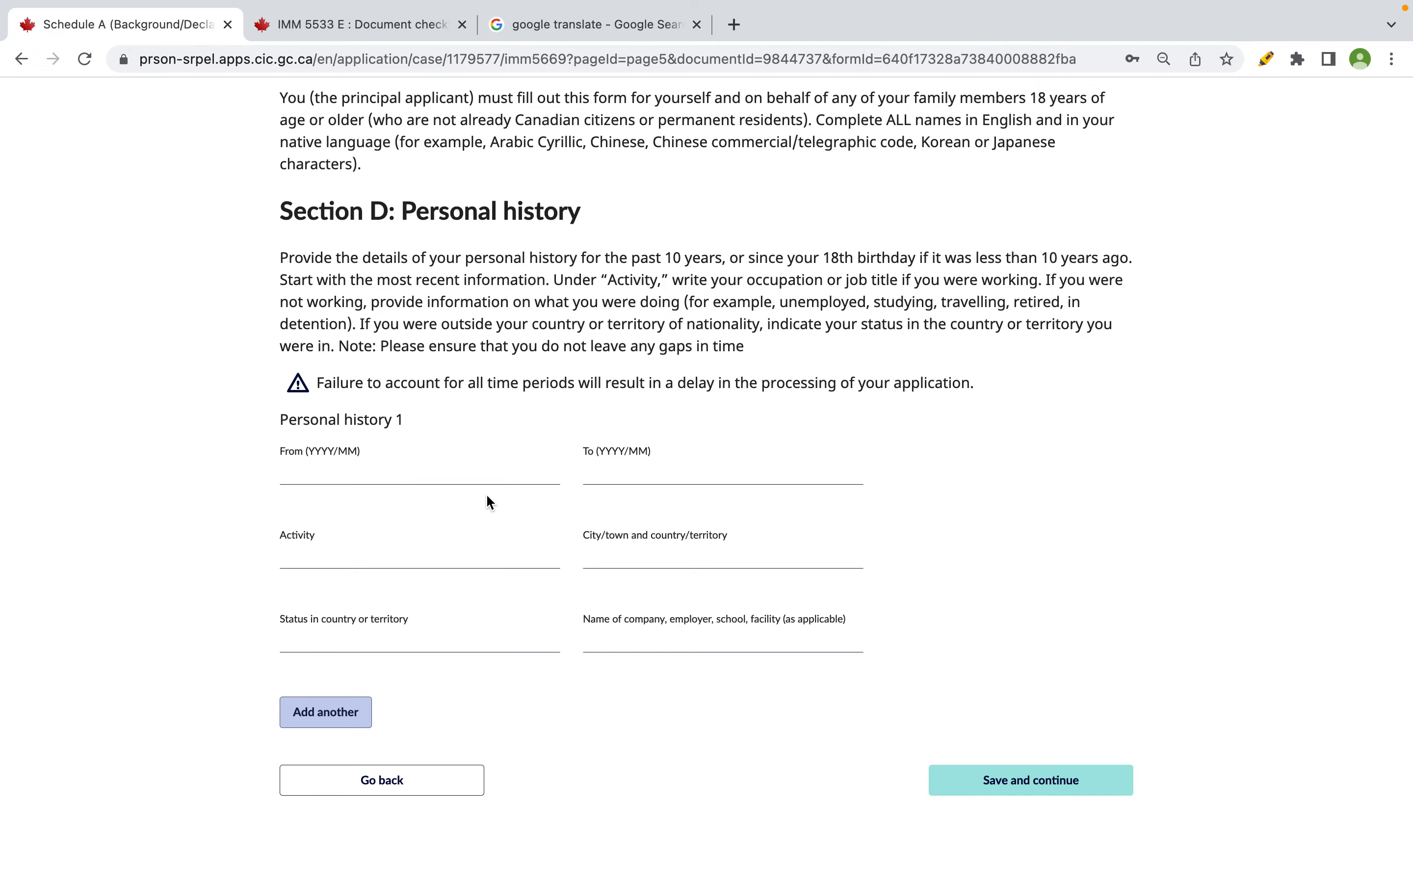
pyautogui.hotkey('ctrl', 'Right')
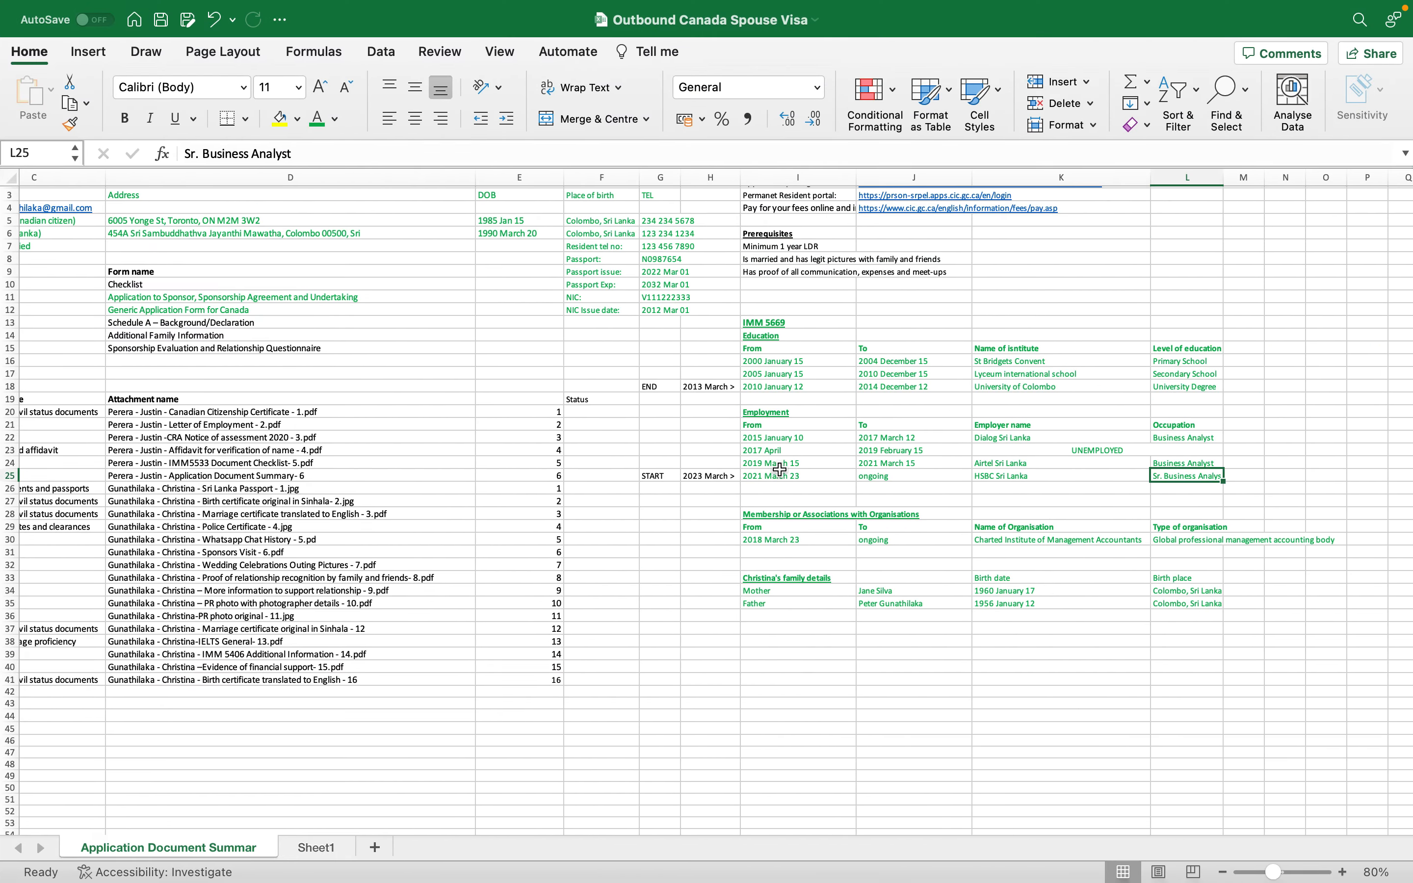
pyautogui.hotkey('ctrl', 'Left')
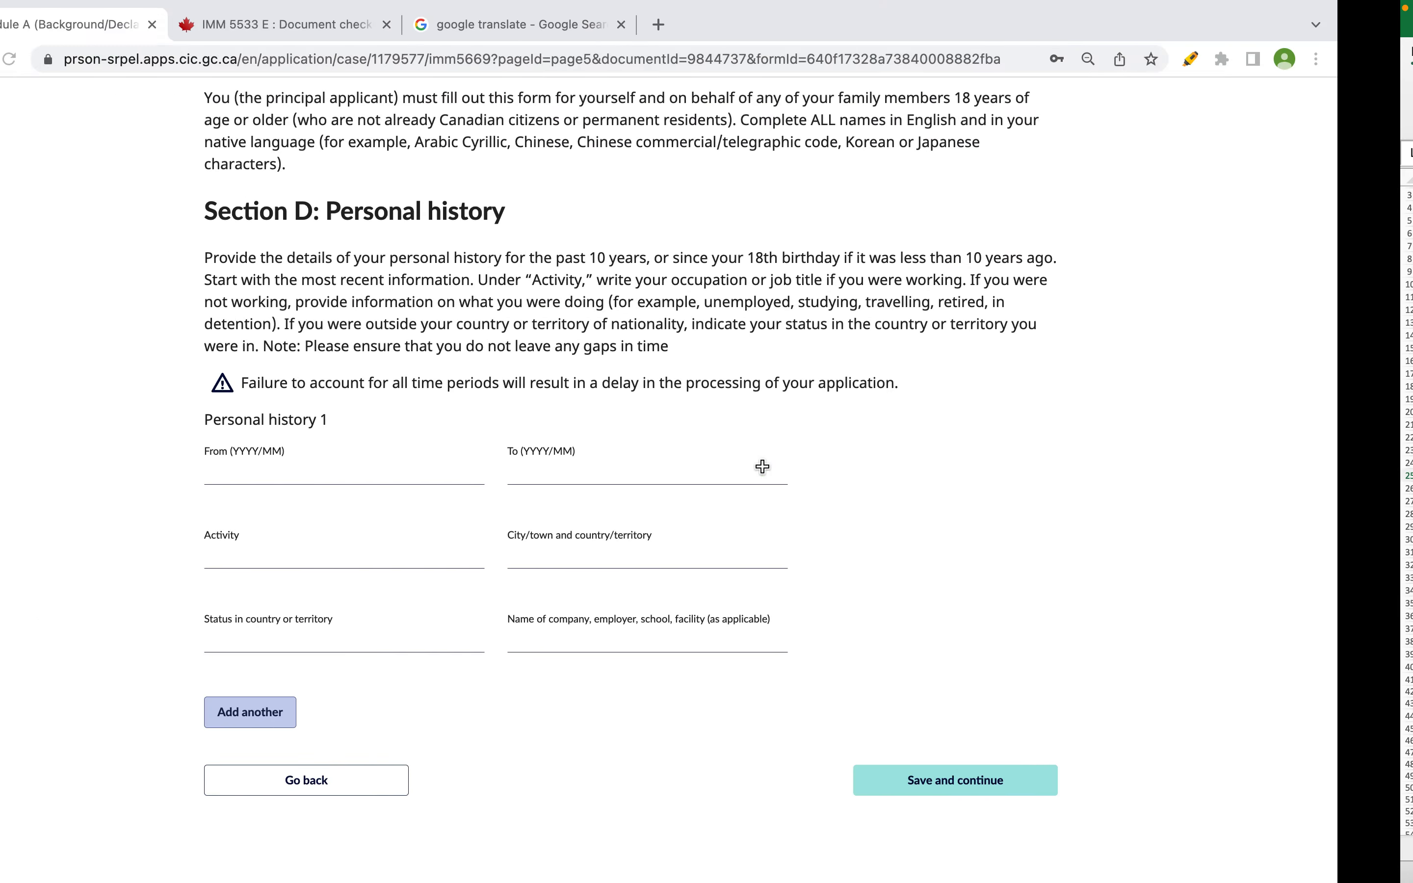
pyautogui.click(362, 467)
# - Enter the Personal history 1 dates, From 2021/03 To 2023/03, checking the workbook
pyautogui.write('202')
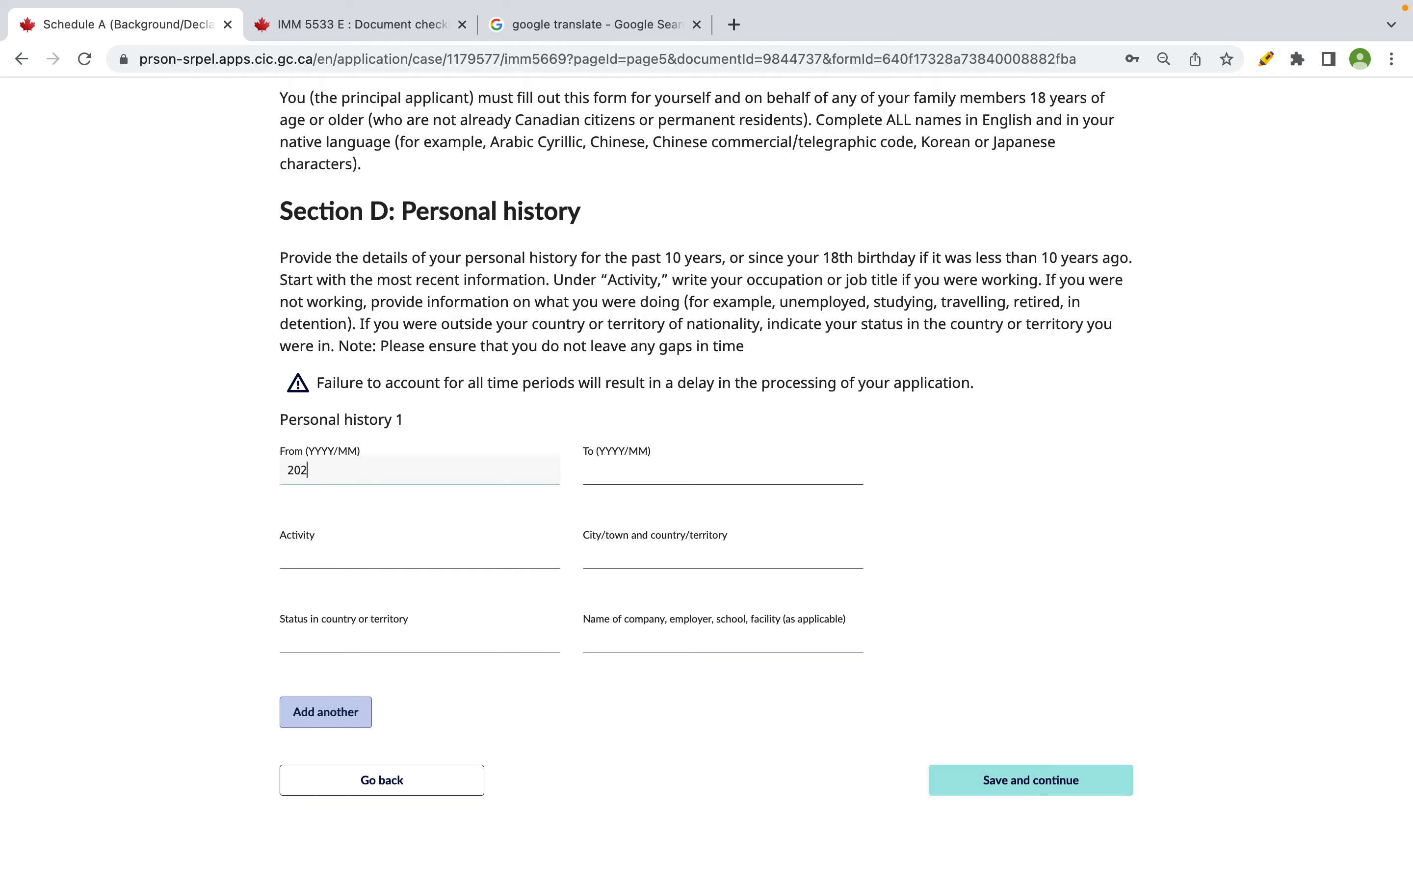
pyautogui.hotkey('ctrl', 'Right')
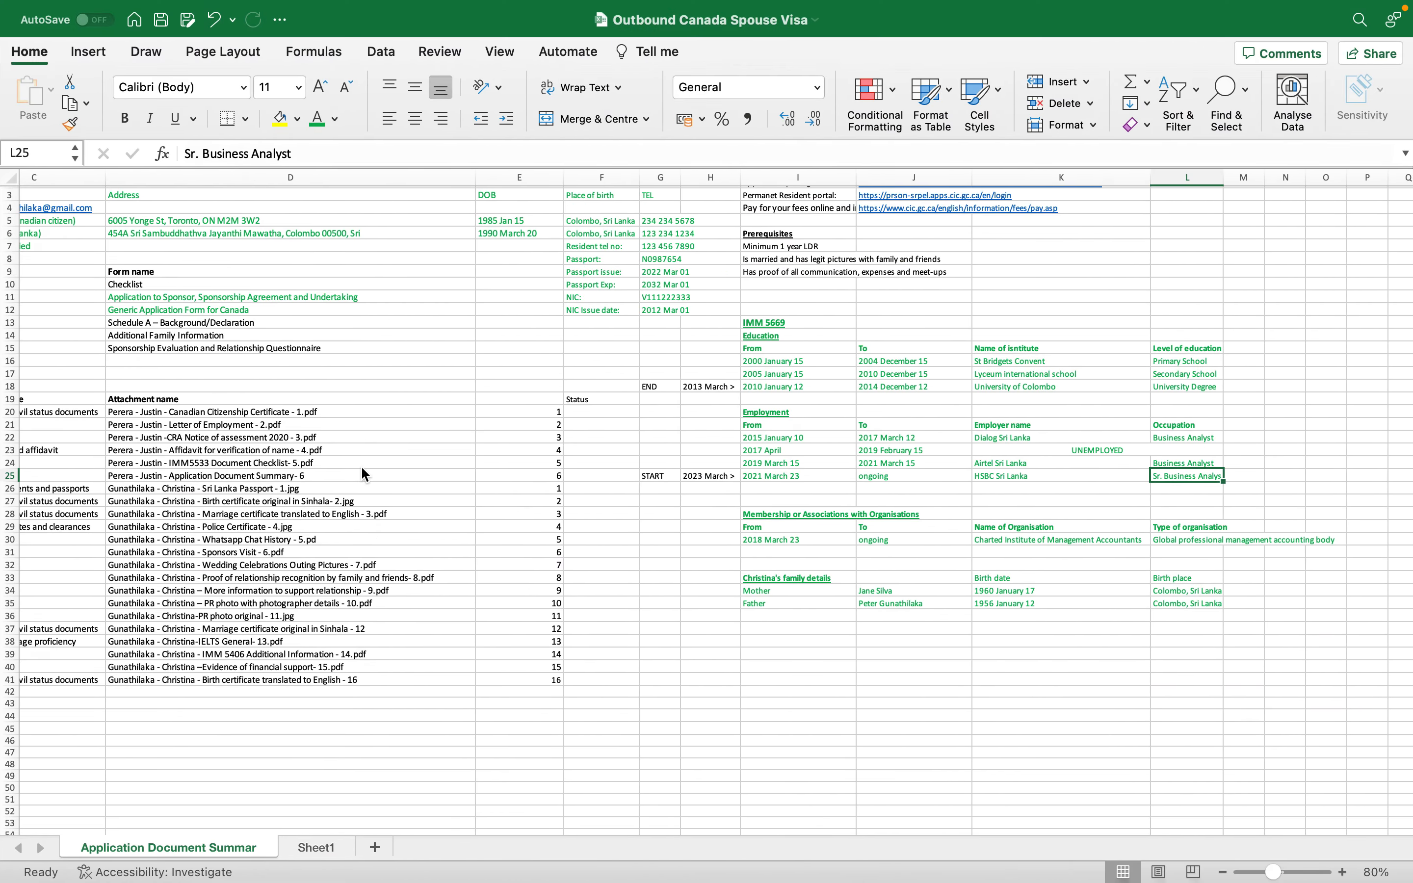
pyautogui.hotkey('ctrl', 'Left')
pyautogui.write('1')
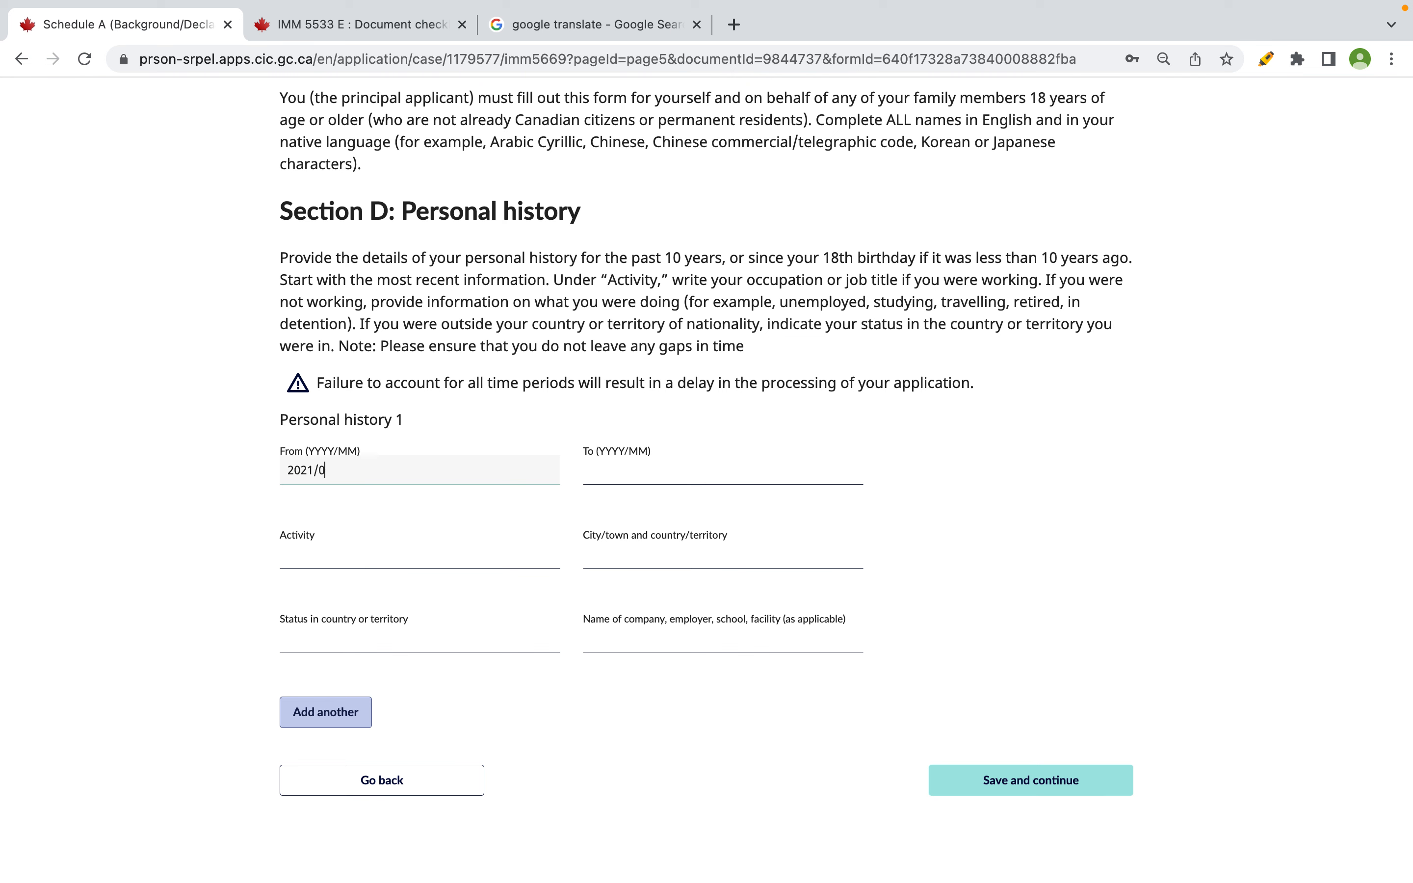
pyautogui.click(659, 472)
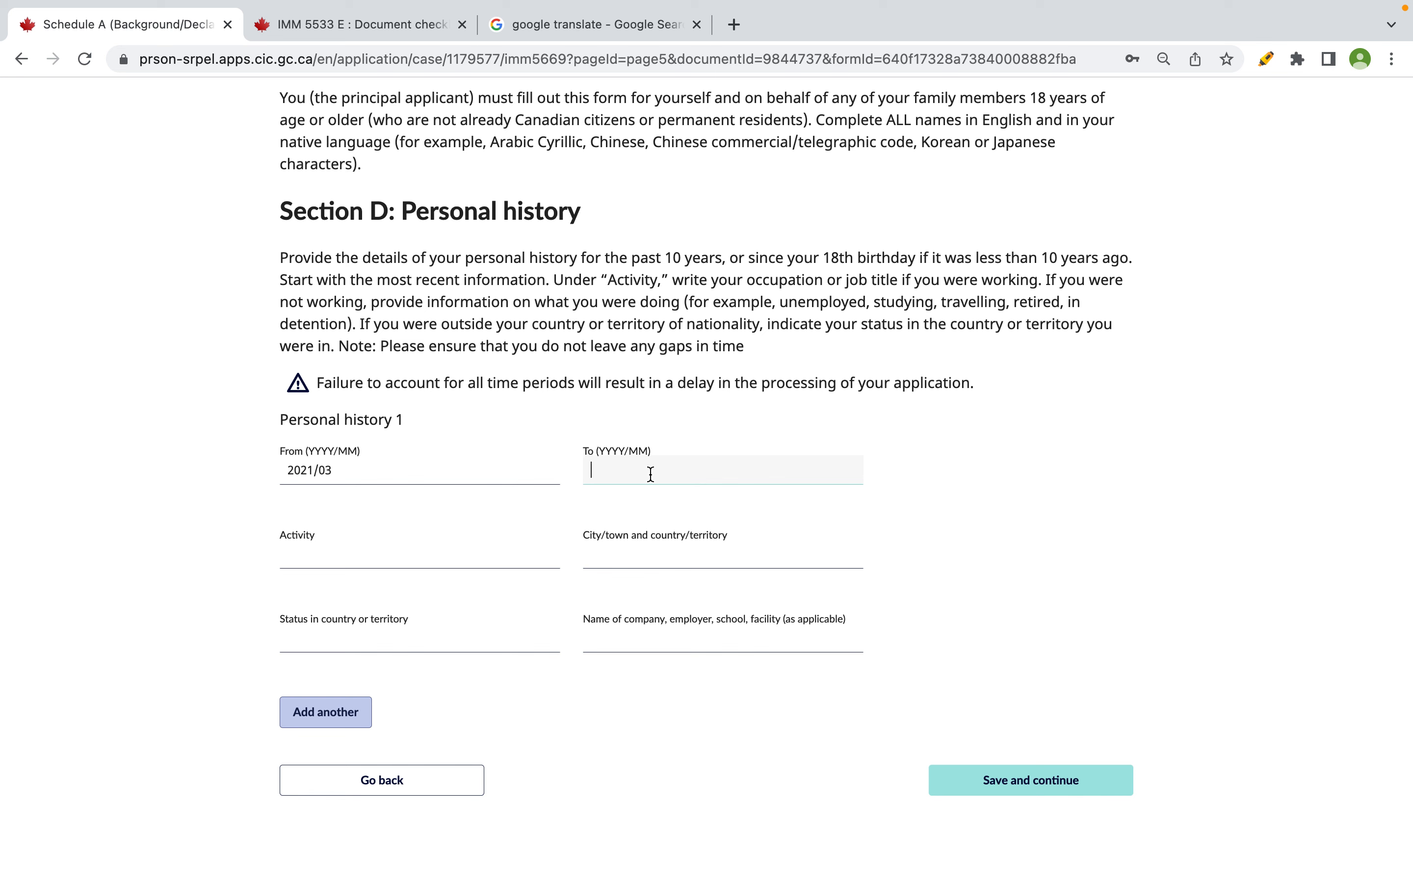
pyautogui.write('2023/03')
# - Set the Personal history 1 activity to SR. FINANCE ANALYST
pyautogui.click(518, 557)
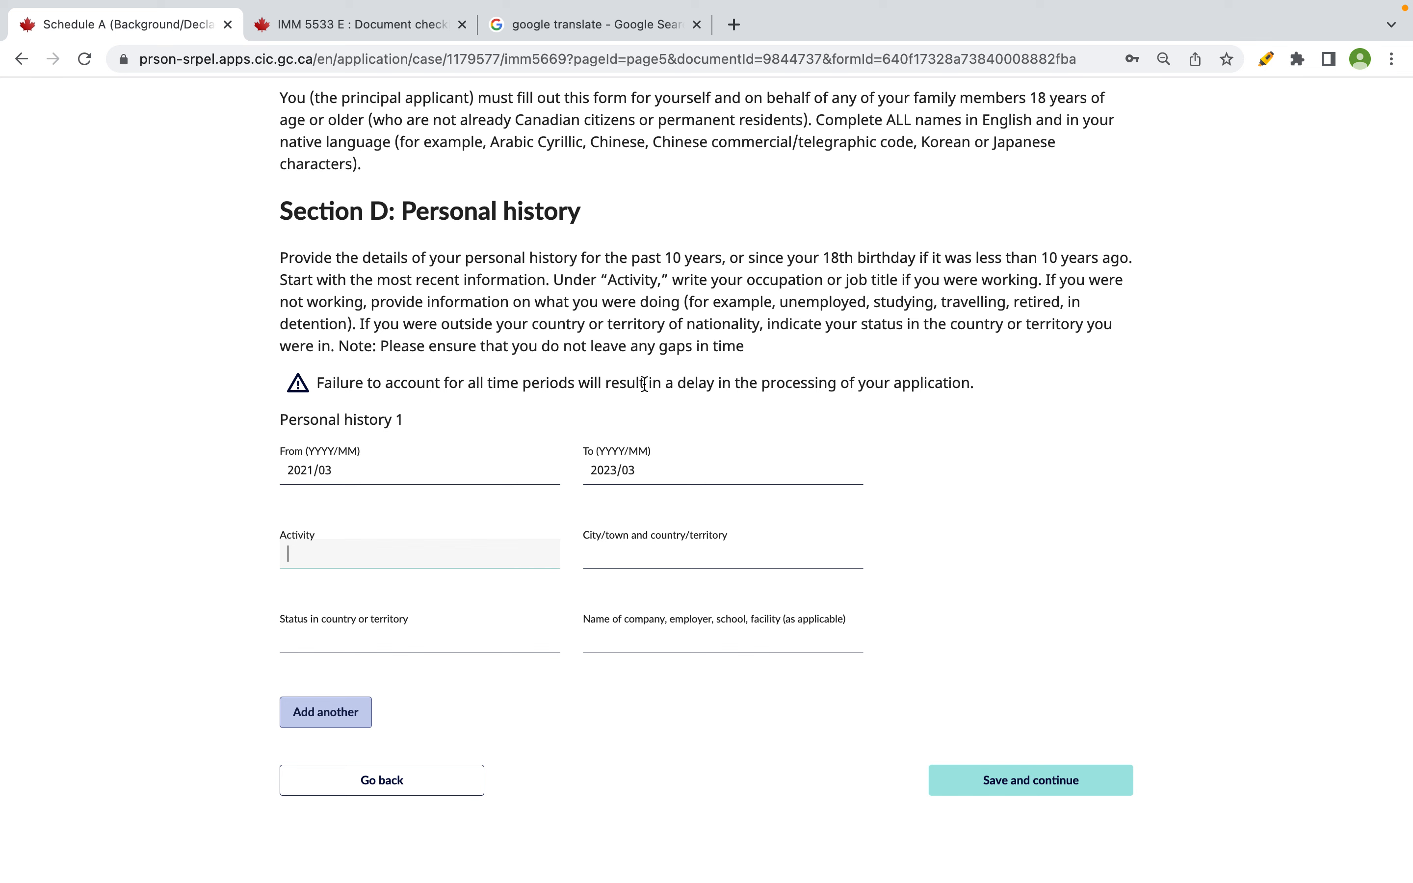
pyautogui.moveTo(564, 281); pyautogui.dragTo(1075, 267)
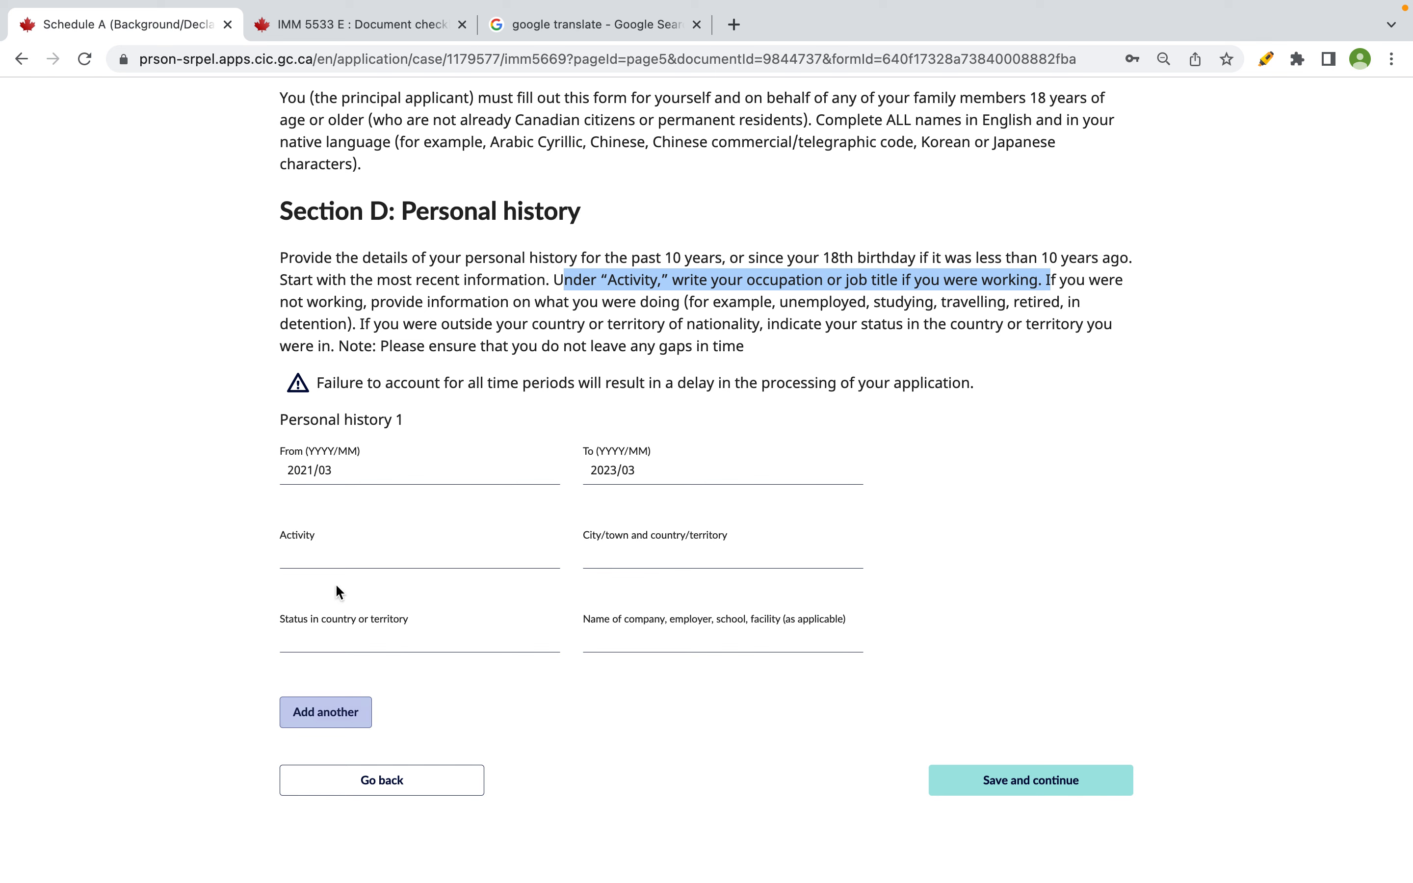
pyautogui.click(333, 558)
pyautogui.write('seni')
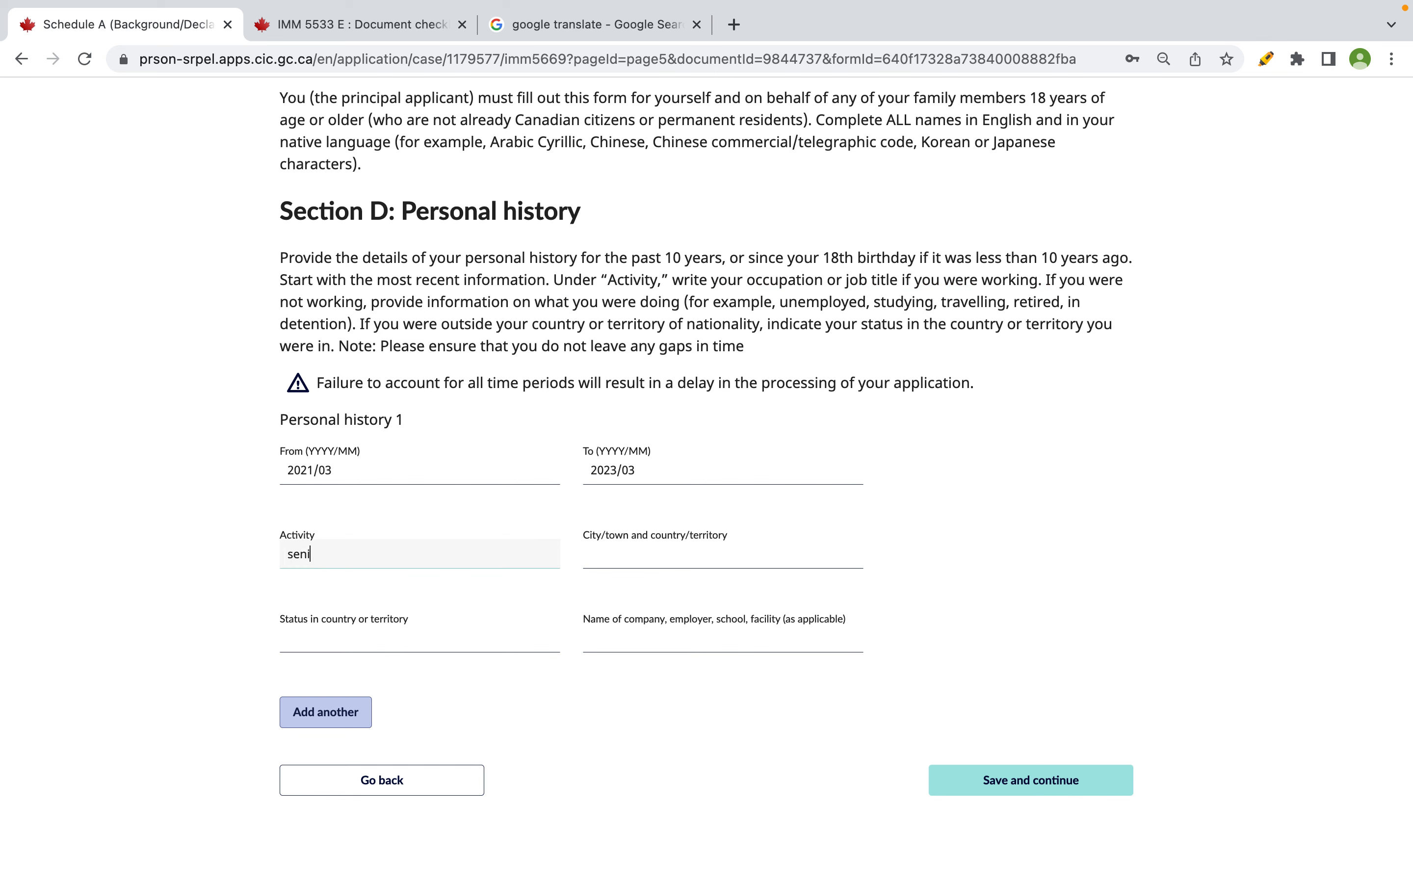
pyautogui.press('BackSpace')
pyautogui.press('BackSpace')
pyautogui.press('BackSpace')
pyautogui.write('SENIOR FINANCE ANALYST')
pyautogui.press('Tab')
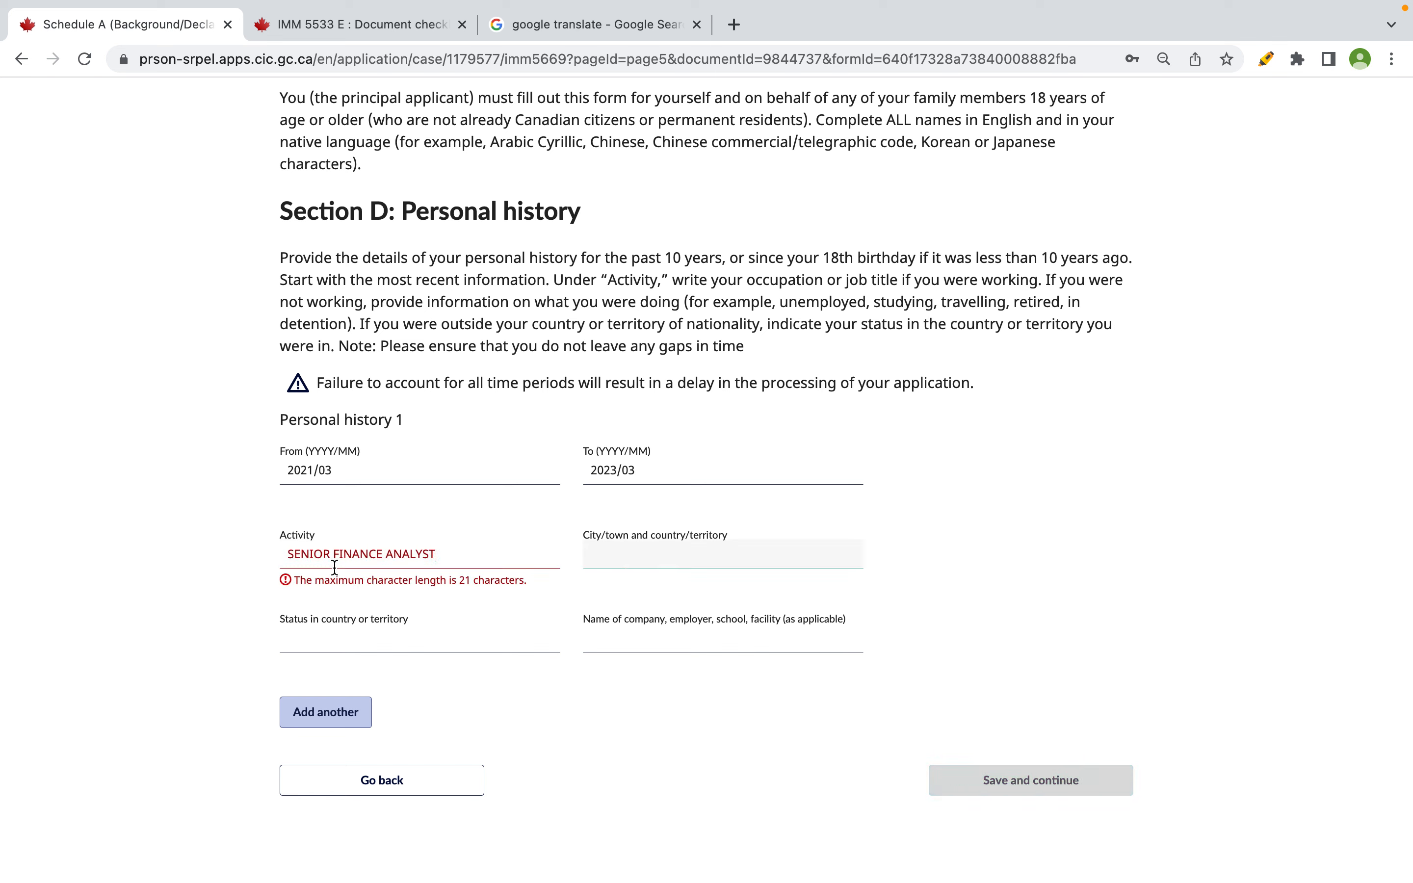
pyautogui.click(332, 556)
pyautogui.press('BackSpace')
pyautogui.press('BackSpace')
pyautogui.press('BackSpace')
pyautogui.press('BackSpace')
pyautogui.press('BackSpace')
pyautogui.write('R.')
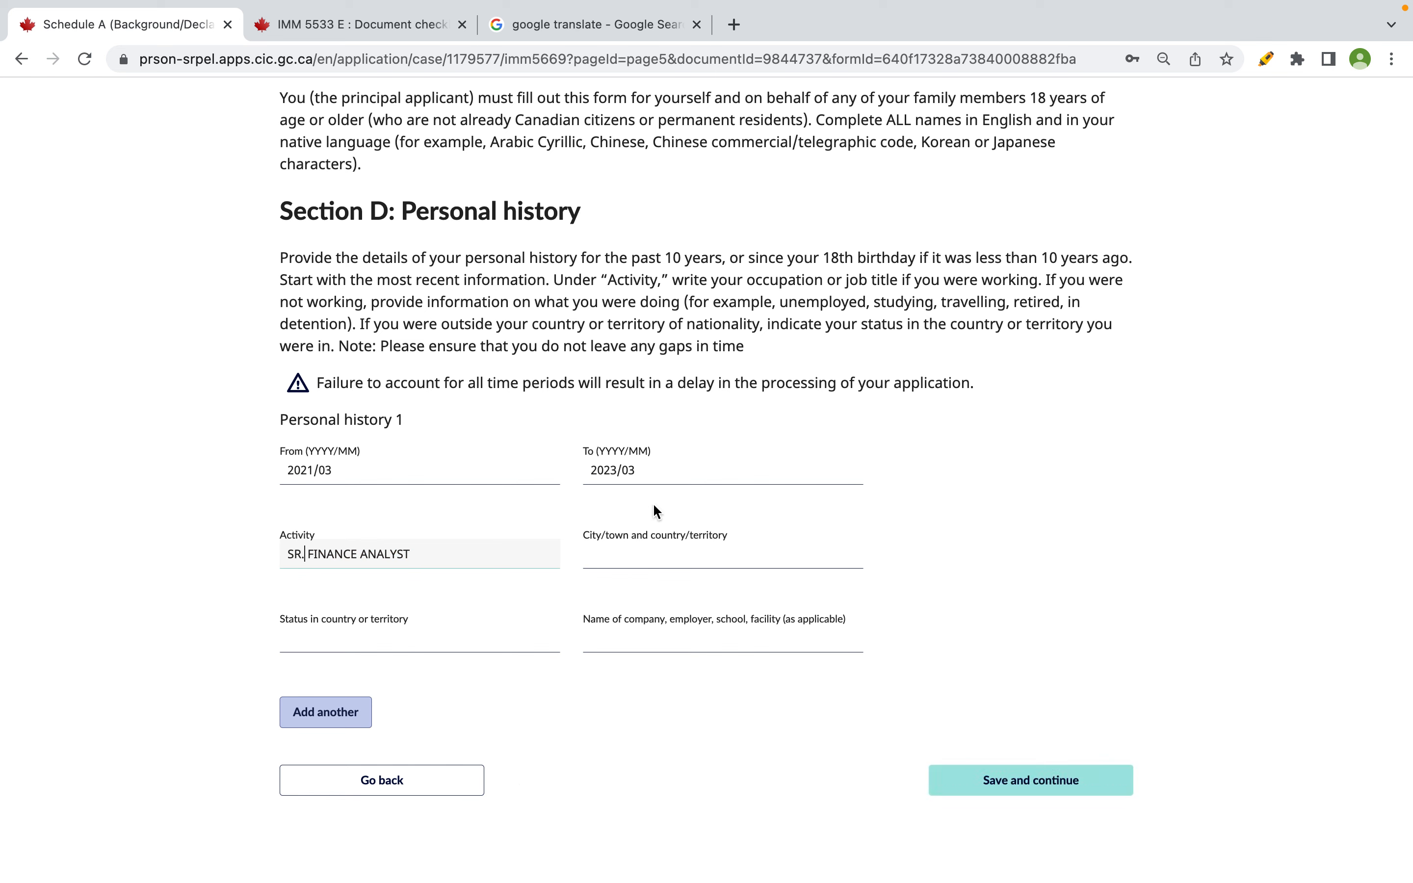
# - Fill Personal history 1 city as COLOMBO, SRI LANKA and status as CITIZEN
pyautogui.click(639, 545)
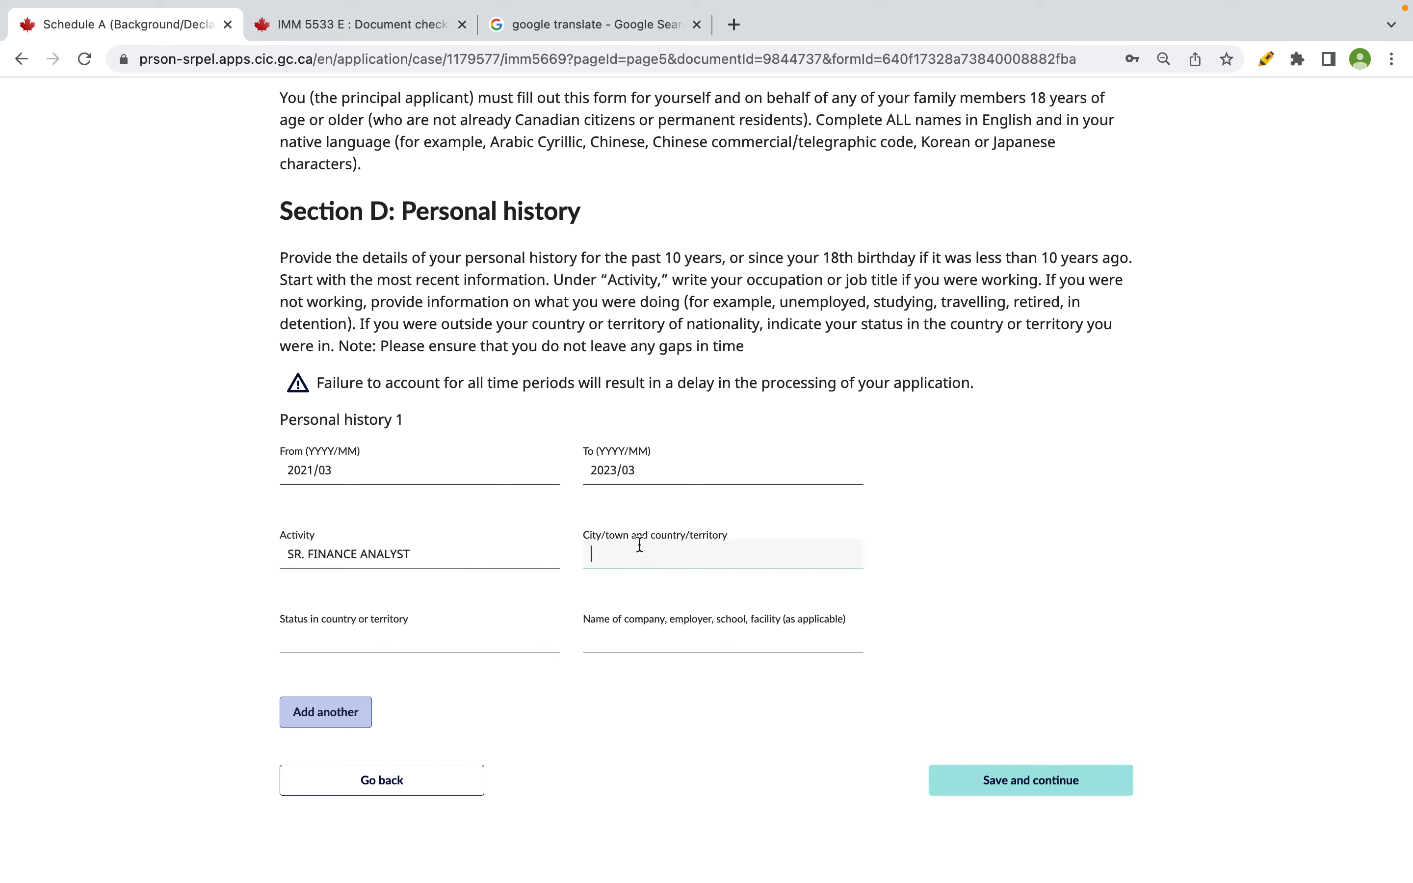
pyautogui.write('COLOMBNO, SRI LANKA')
pyautogui.click(366, 637)
pyautogui.write('C')
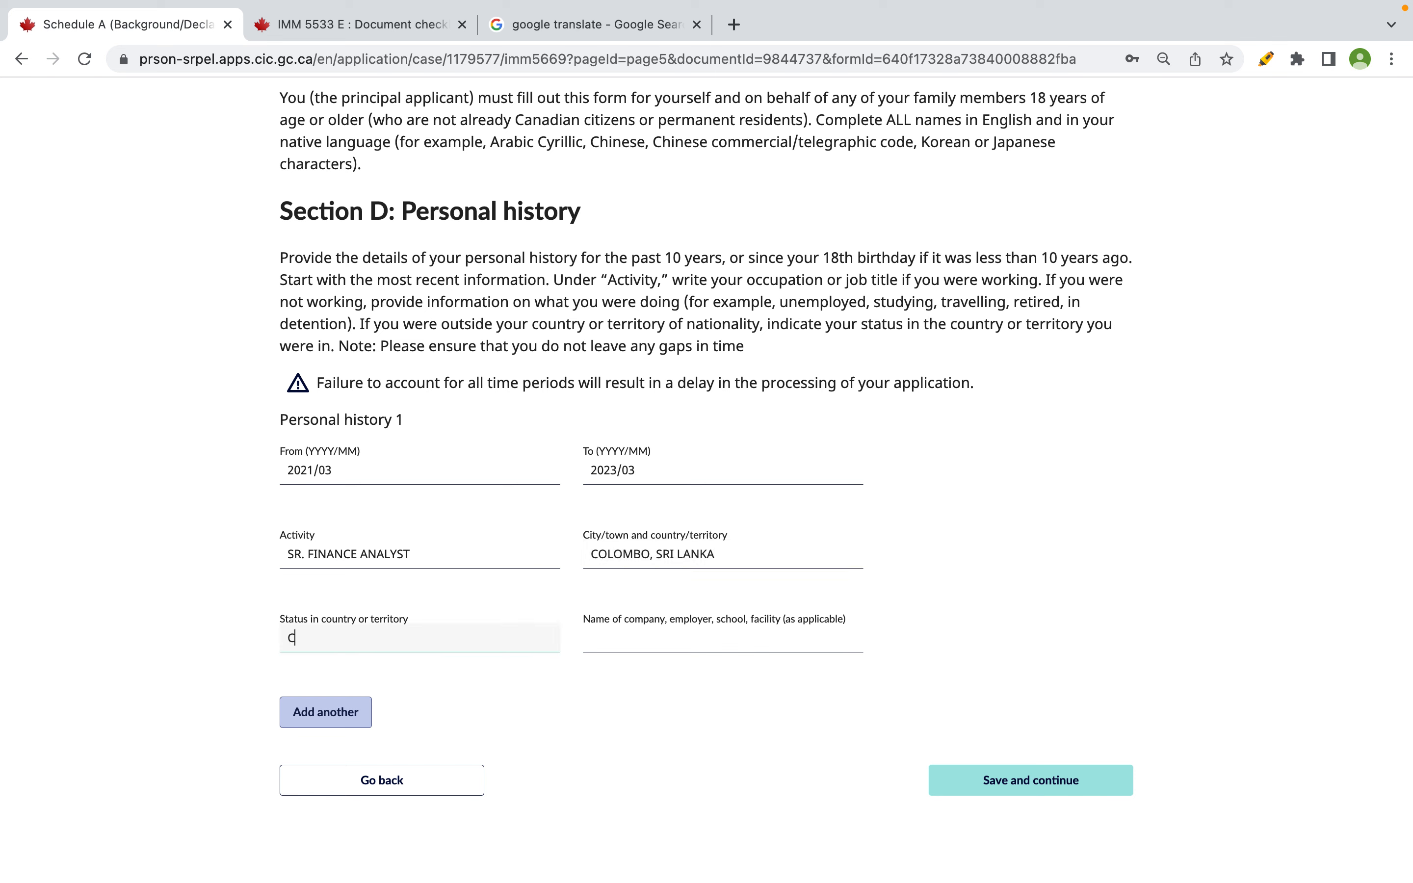
pyautogui.write('ITIZEN')
# - Enter HSBC SRI LANKA as the Personal history 1 company, confirmed in the workbook
pyautogui.click(675, 628)
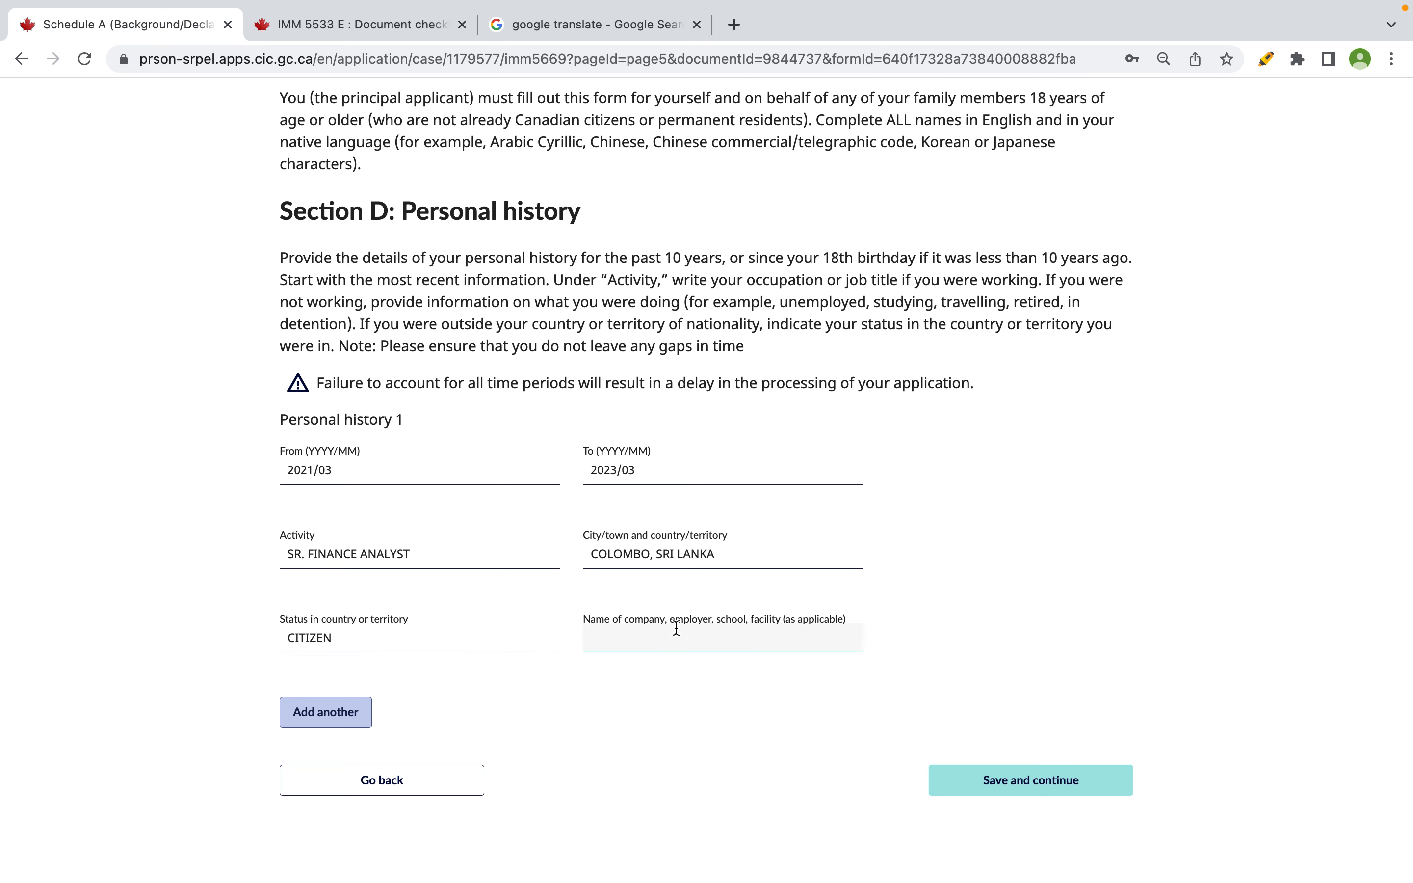
pyautogui.press('super+Tab')
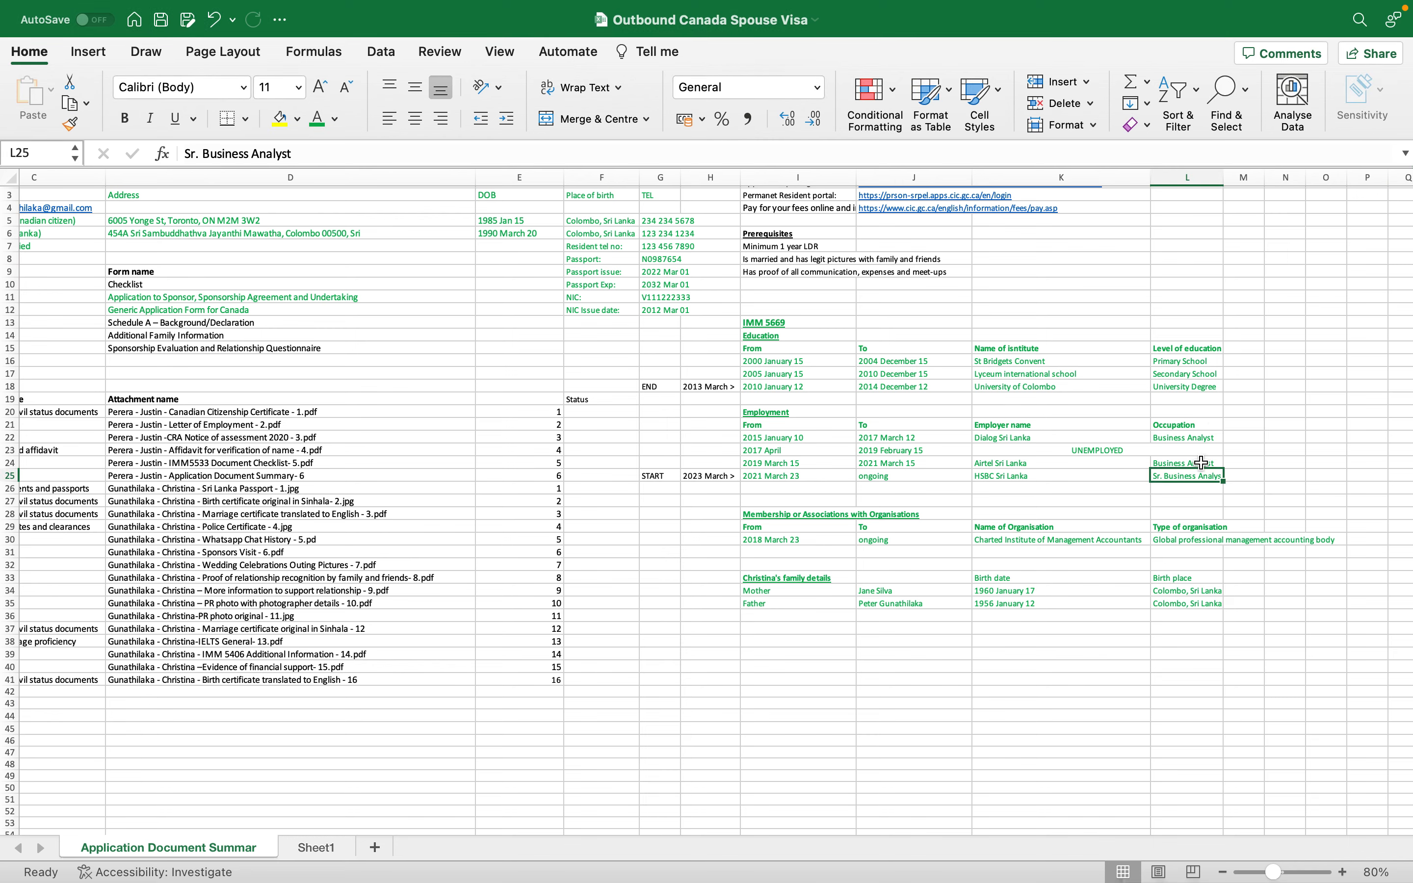
pyautogui.click(1004, 478)
pyautogui.press('super+Tab')
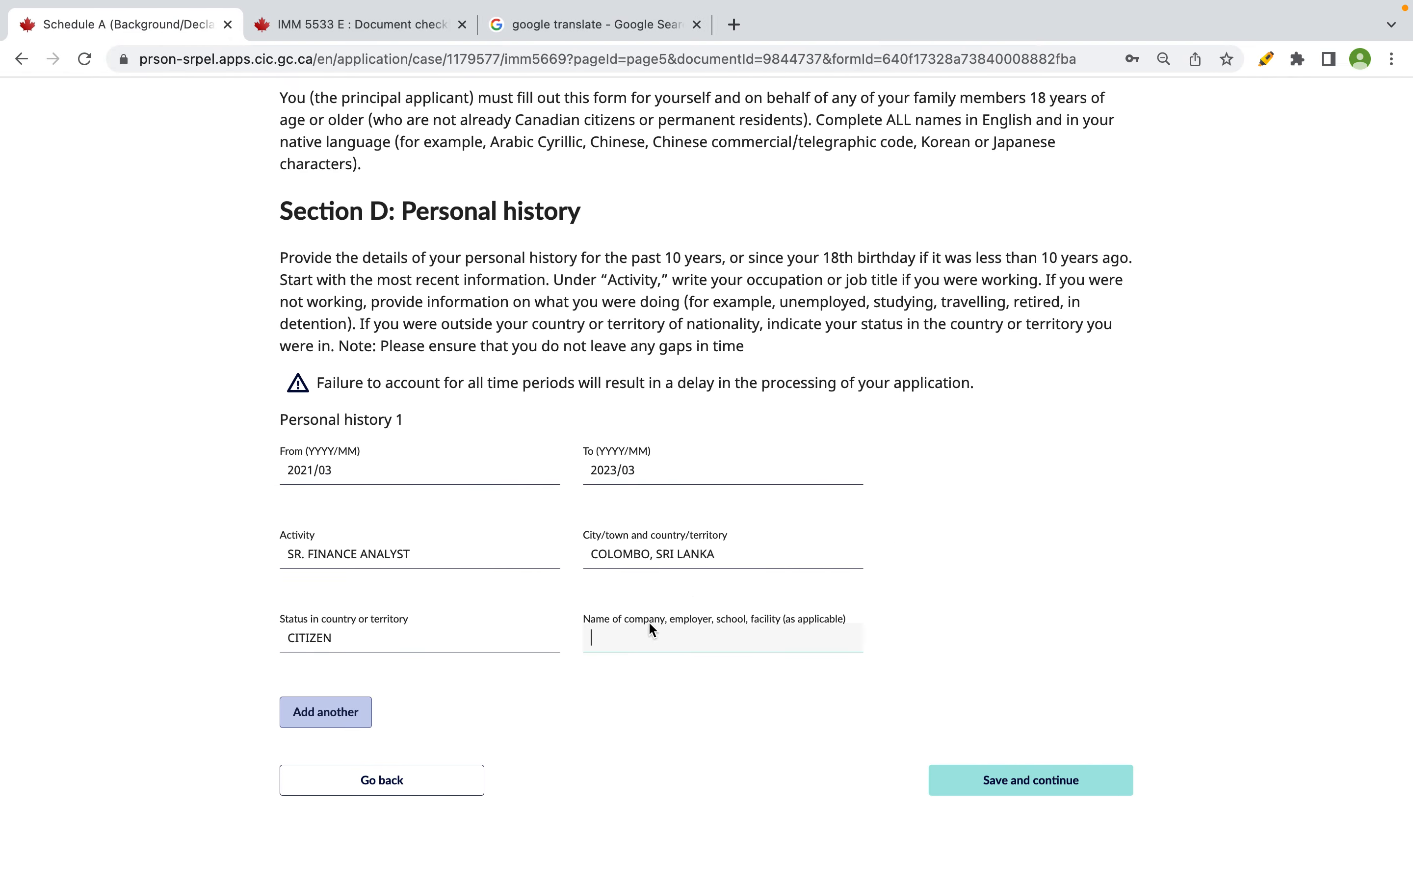
pyautogui.write('C SRI LANKA')
# - Add a Personal history 2 entry and review the previous job in workbook row 24
pyautogui.click(325, 715)
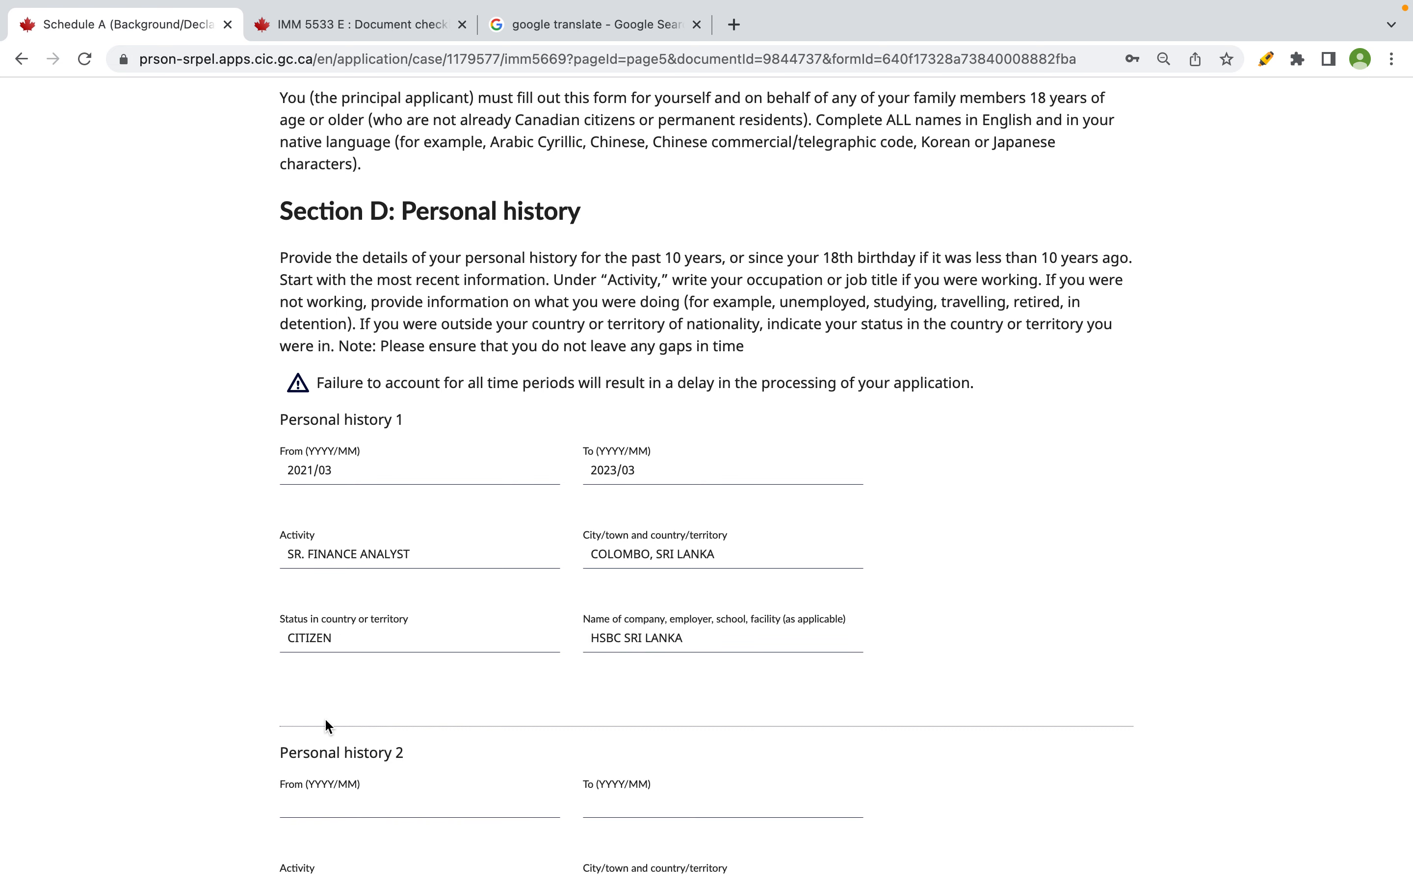
pyautogui.scroll(-2, 325, 717)
pyautogui.scroll(-3, 325, 718)
pyautogui.hotkey('ctrl', 'Right')
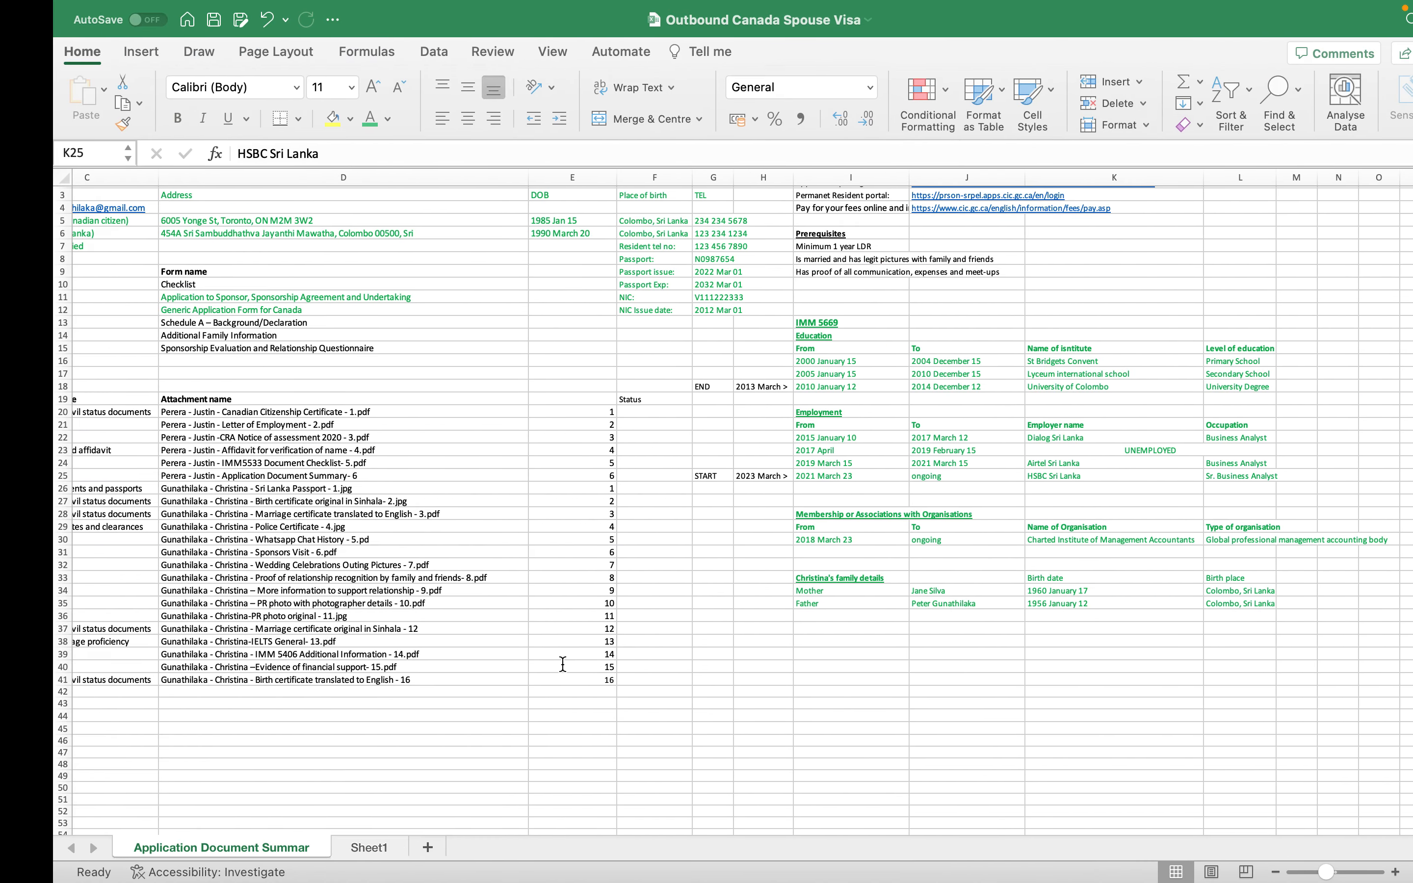
pyautogui.moveTo(777, 463); pyautogui.dragTo(1197, 460)
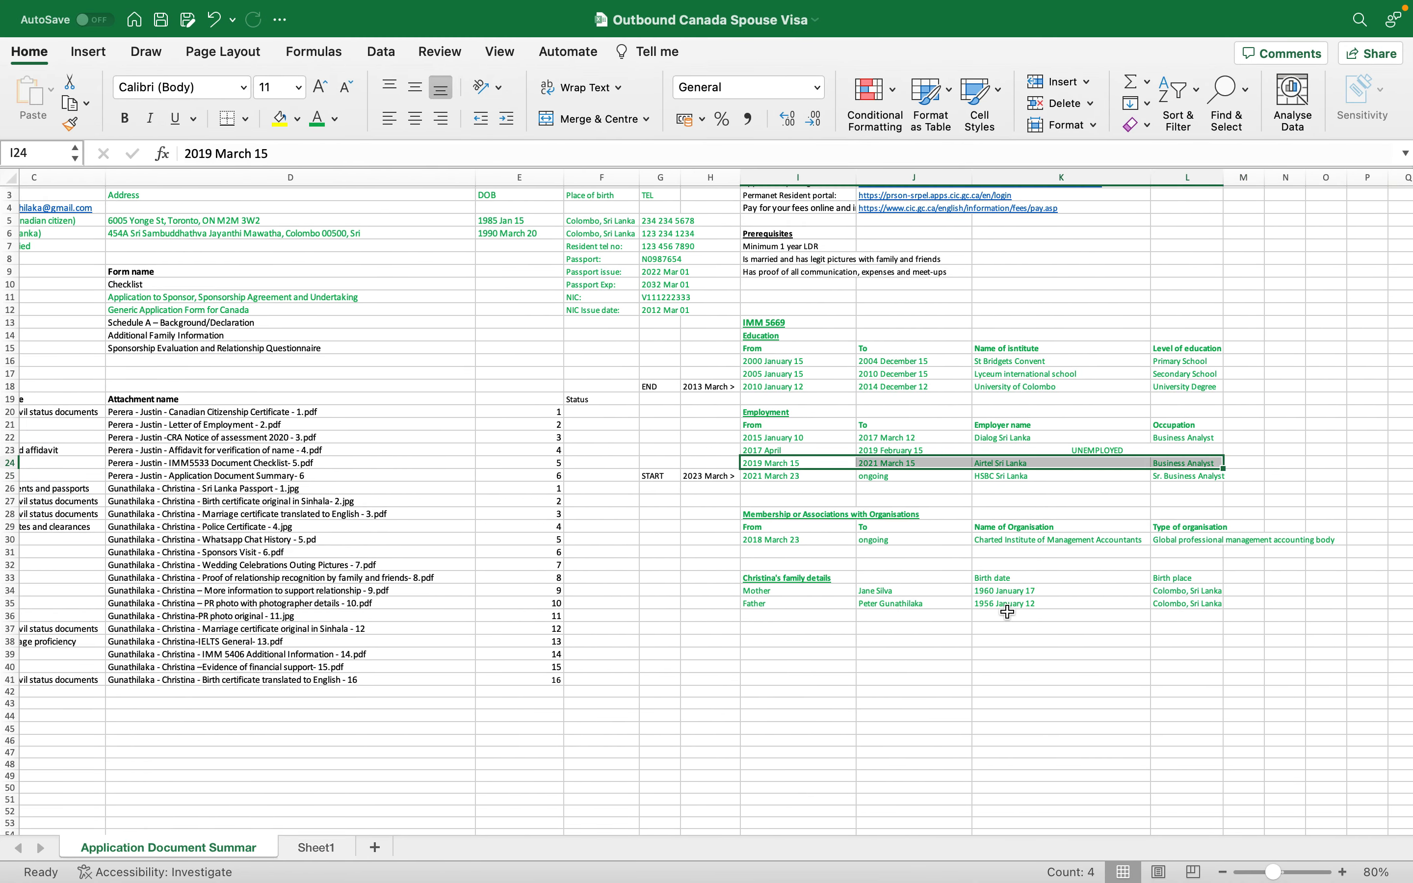
pyautogui.hotkey('ctrl', 'Left')
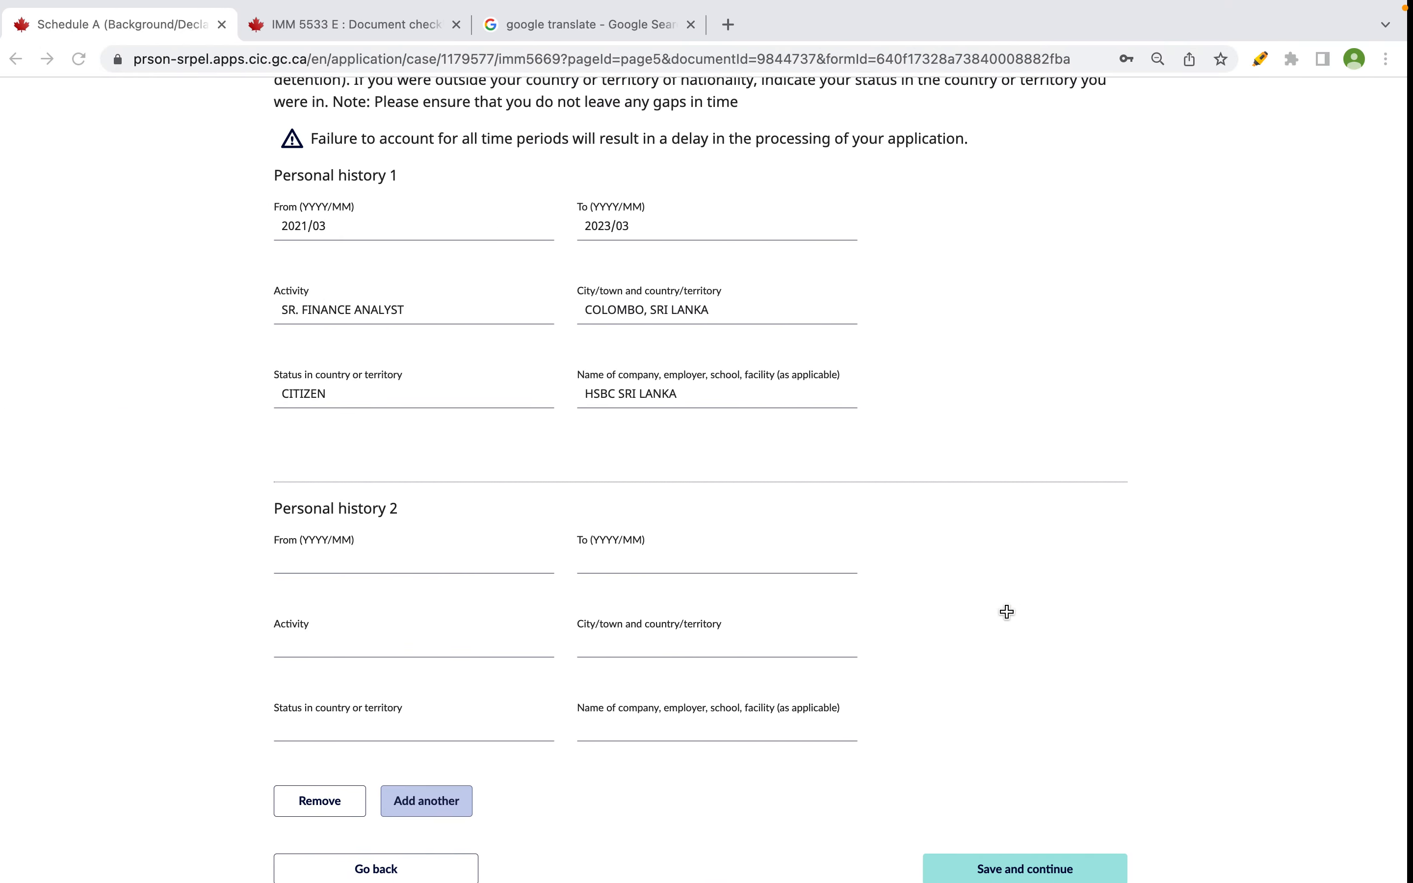
# - Enter the Personal history 2 dates, From 2019/03 To 2021/03
pyautogui.click(352, 554)
pyautogui.write('2019')
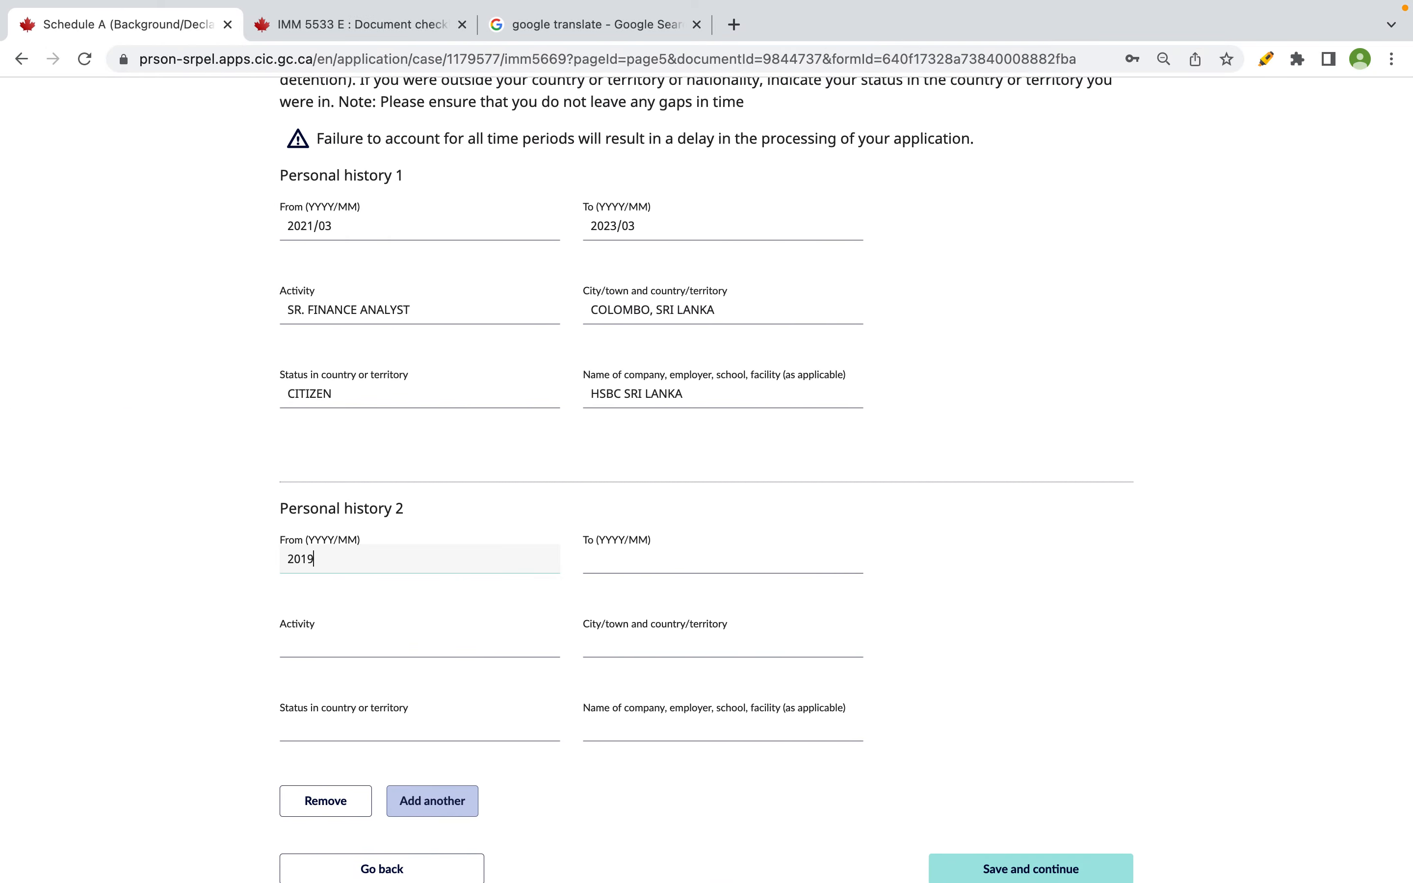
pyautogui.hotkey('ctrl', 'Right')
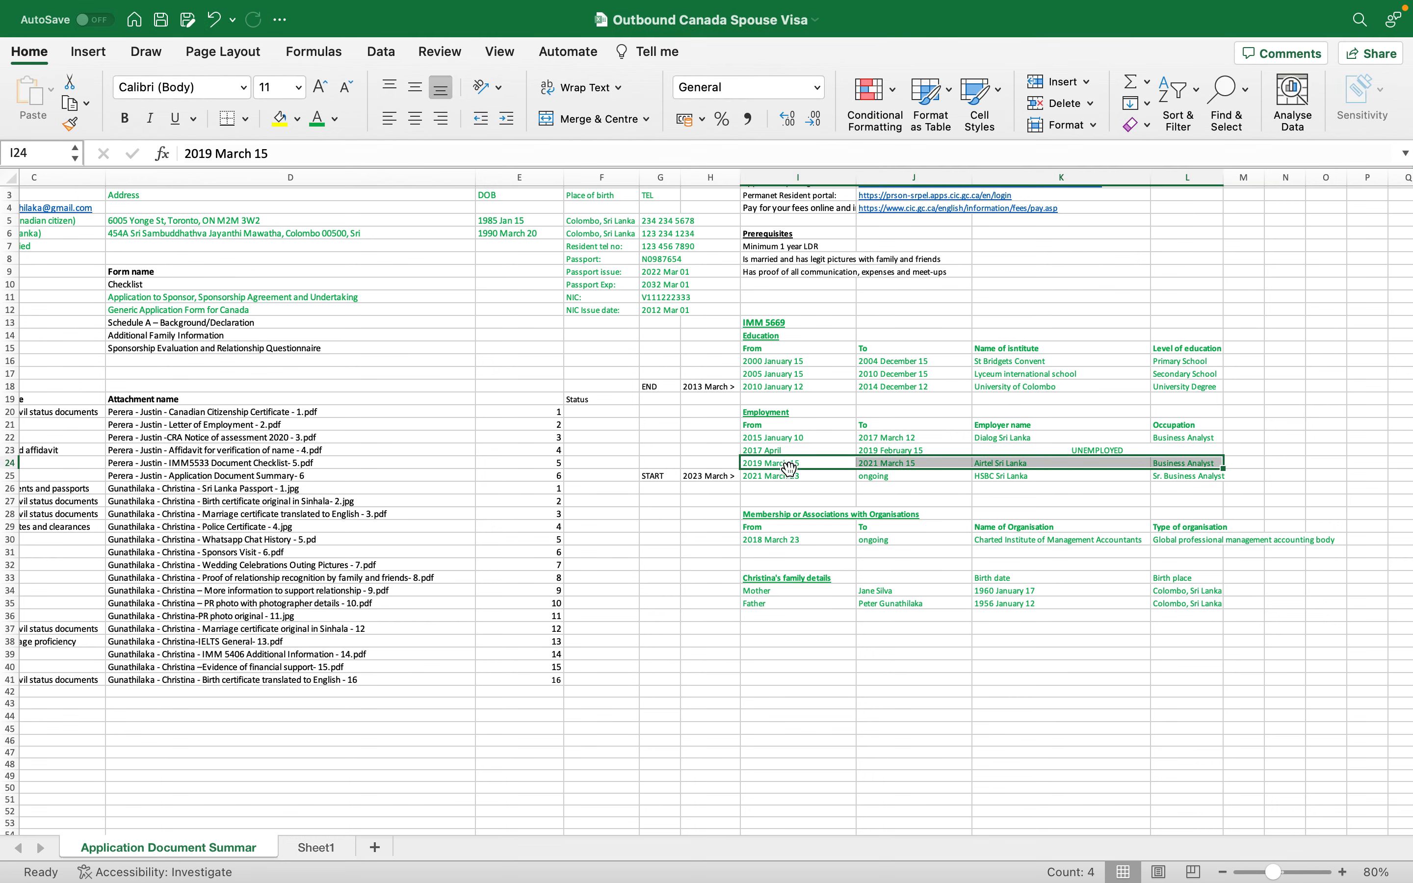
pyautogui.hotkey('ctrl', 'Left')
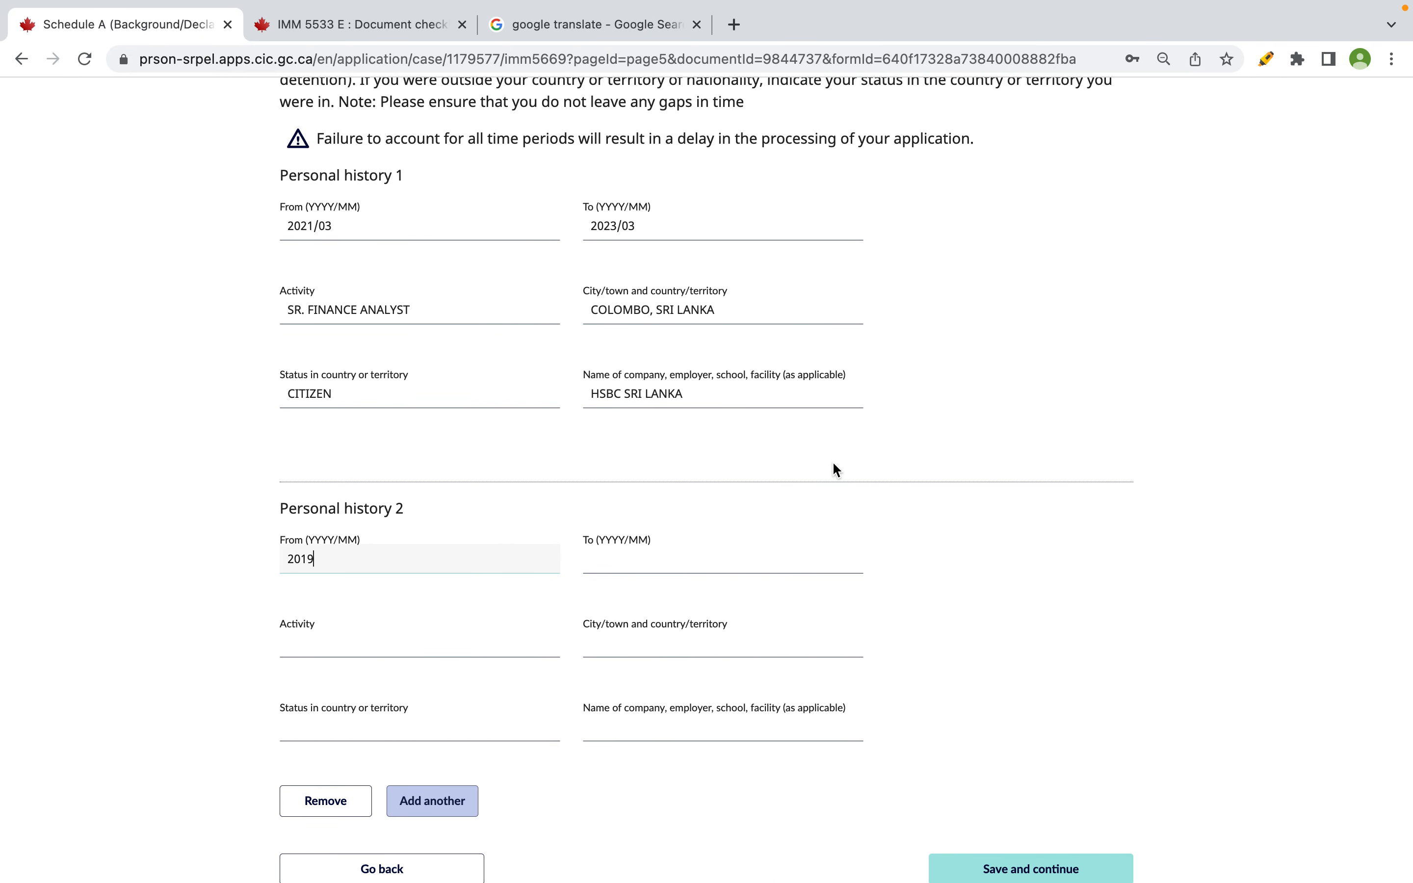
pyautogui.write('/03')
pyautogui.press('Tab')
pyautogui.write('20')
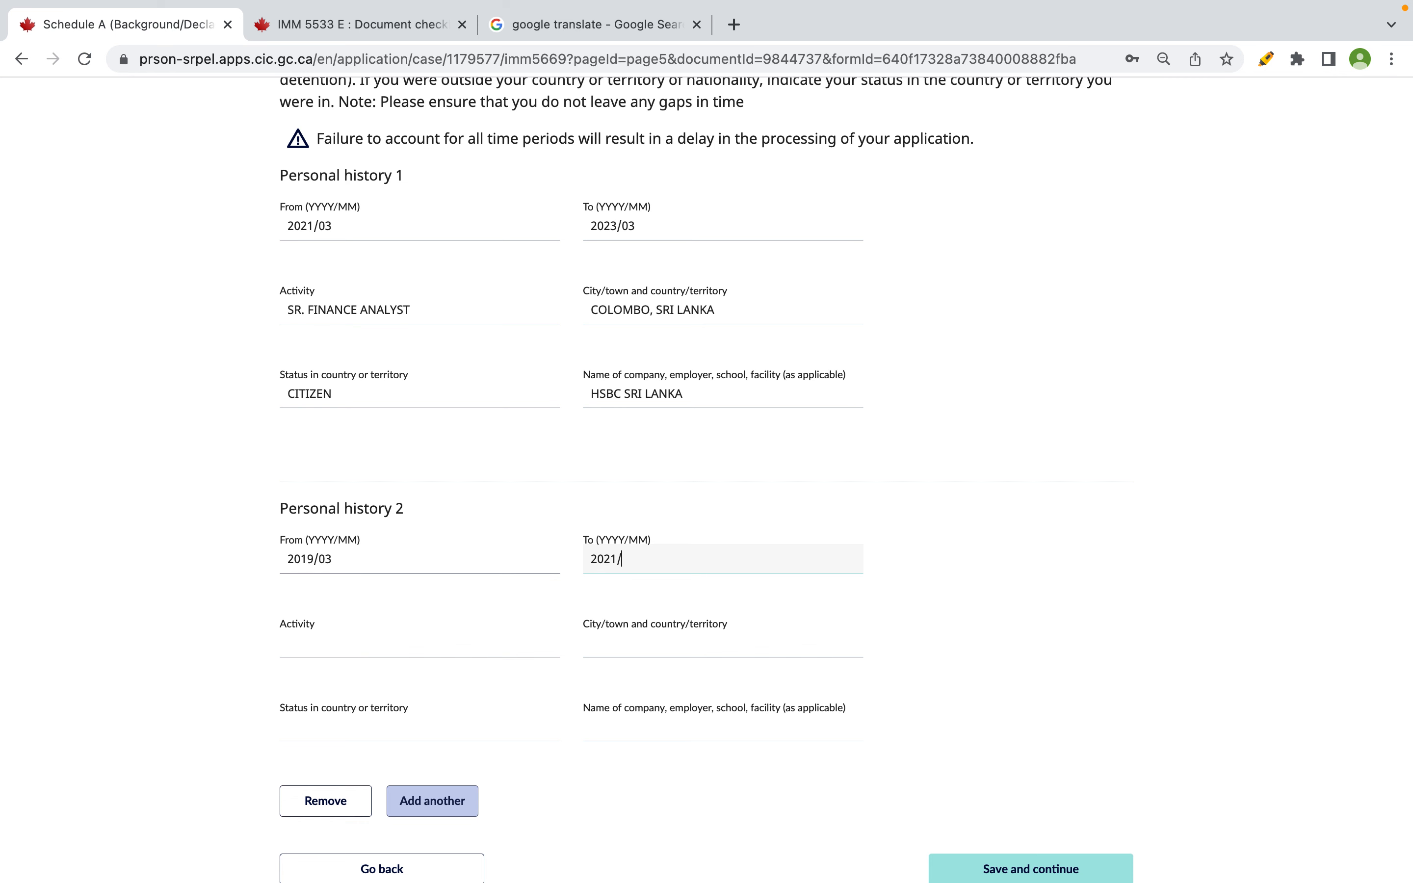
pyautogui.write('21/03')
# - Set the Personal history 2 activity to BUSINESS ANALYST
pyautogui.click(434, 652)
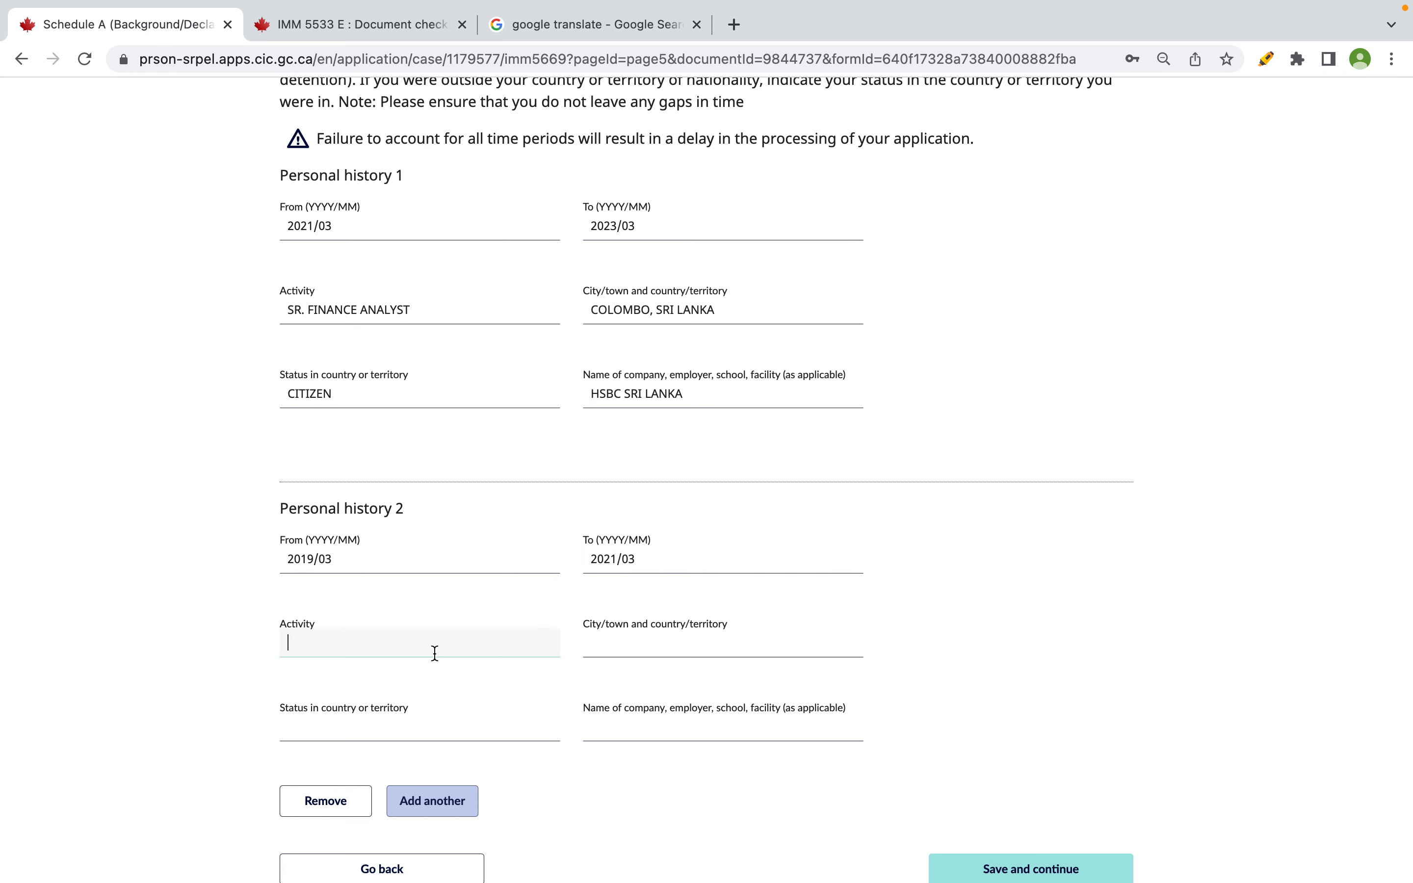
pyautogui.write('F')
pyautogui.doubleClick(337, 303)
pyautogui.write('BUSINESS')
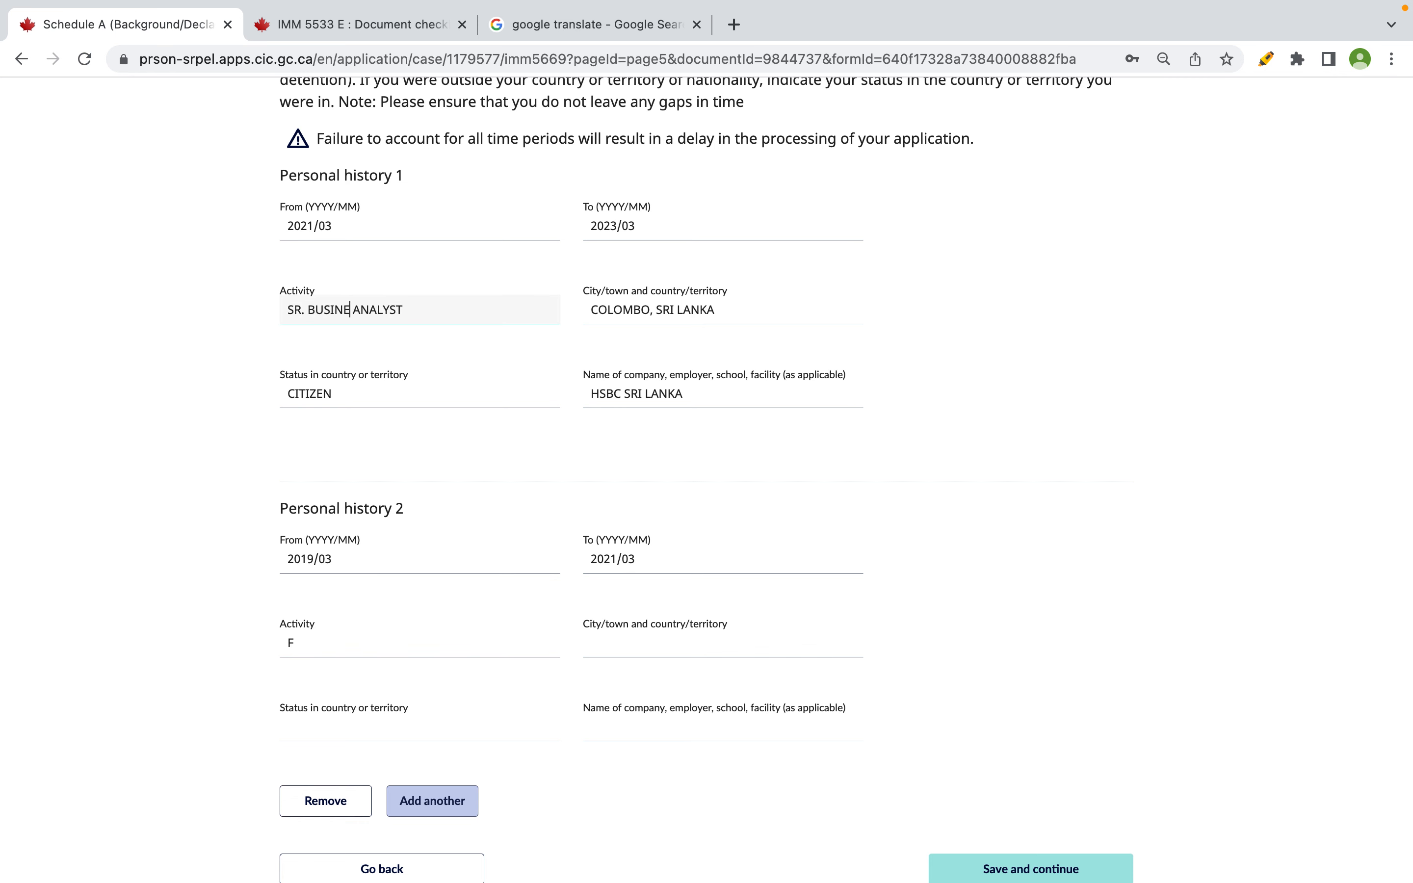
pyautogui.moveTo(425, 310); pyautogui.dragTo(308, 309)
pyautogui.press('super+c')
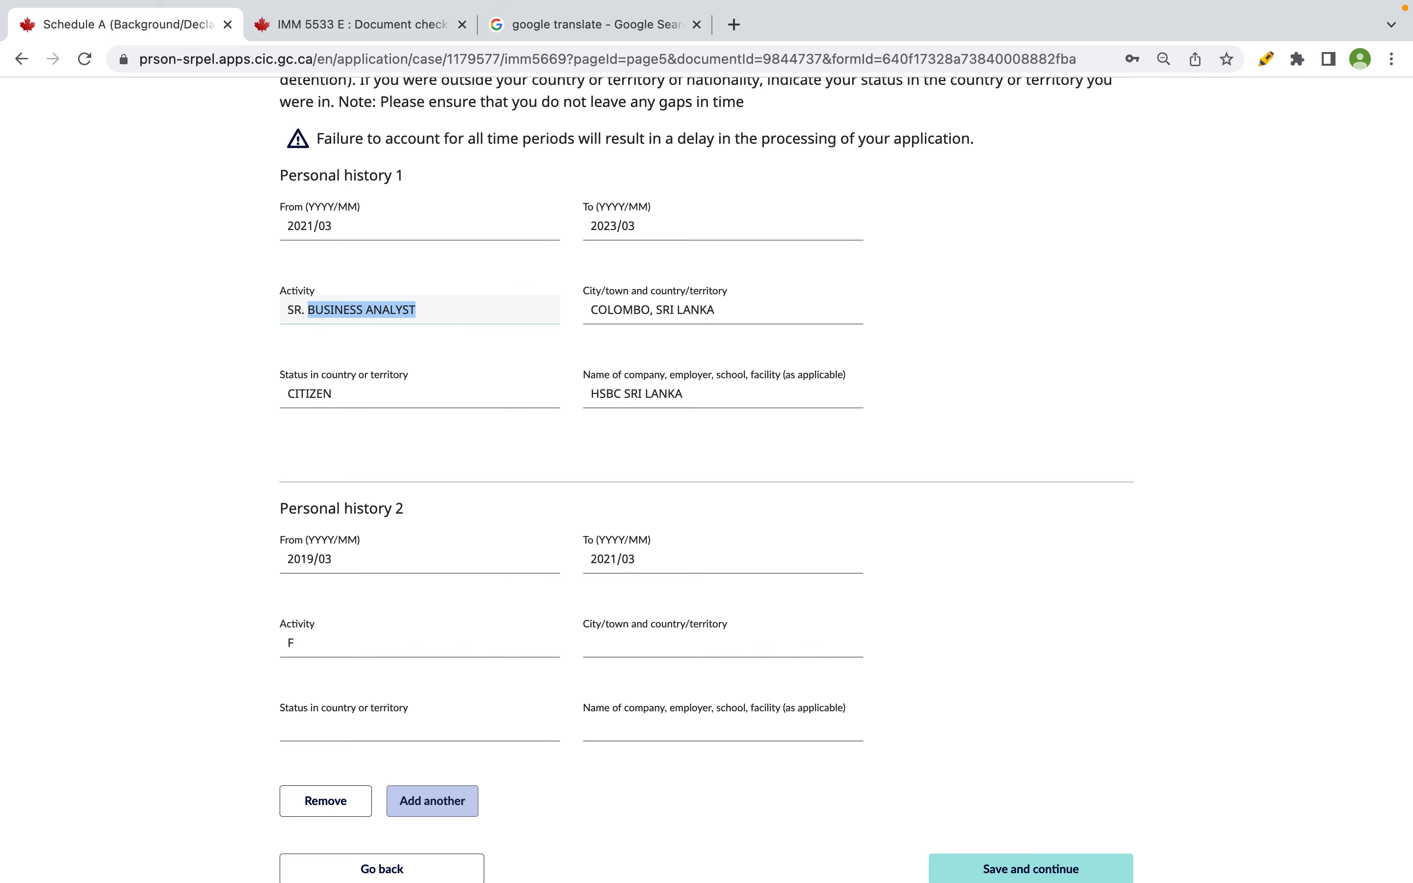
pyautogui.click(357, 656)
pyautogui.press('super+v')
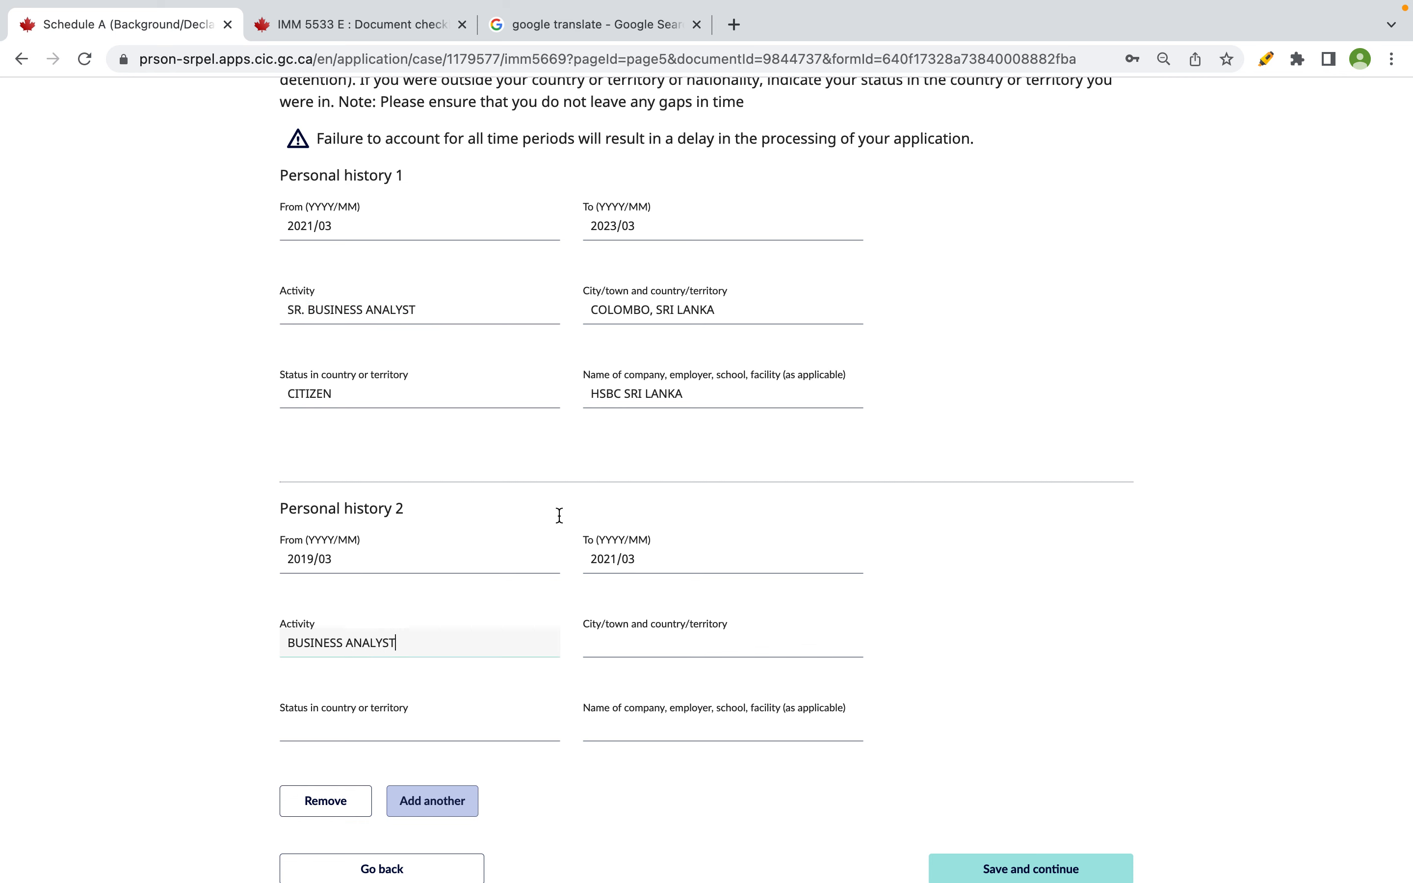
# - Copy COLOMBO, SRI LANKA and CITIZEN from history 1 into history 2's city and status
pyautogui.click(698, 301)
pyautogui.press('super+a')
pyautogui.press('super+c')
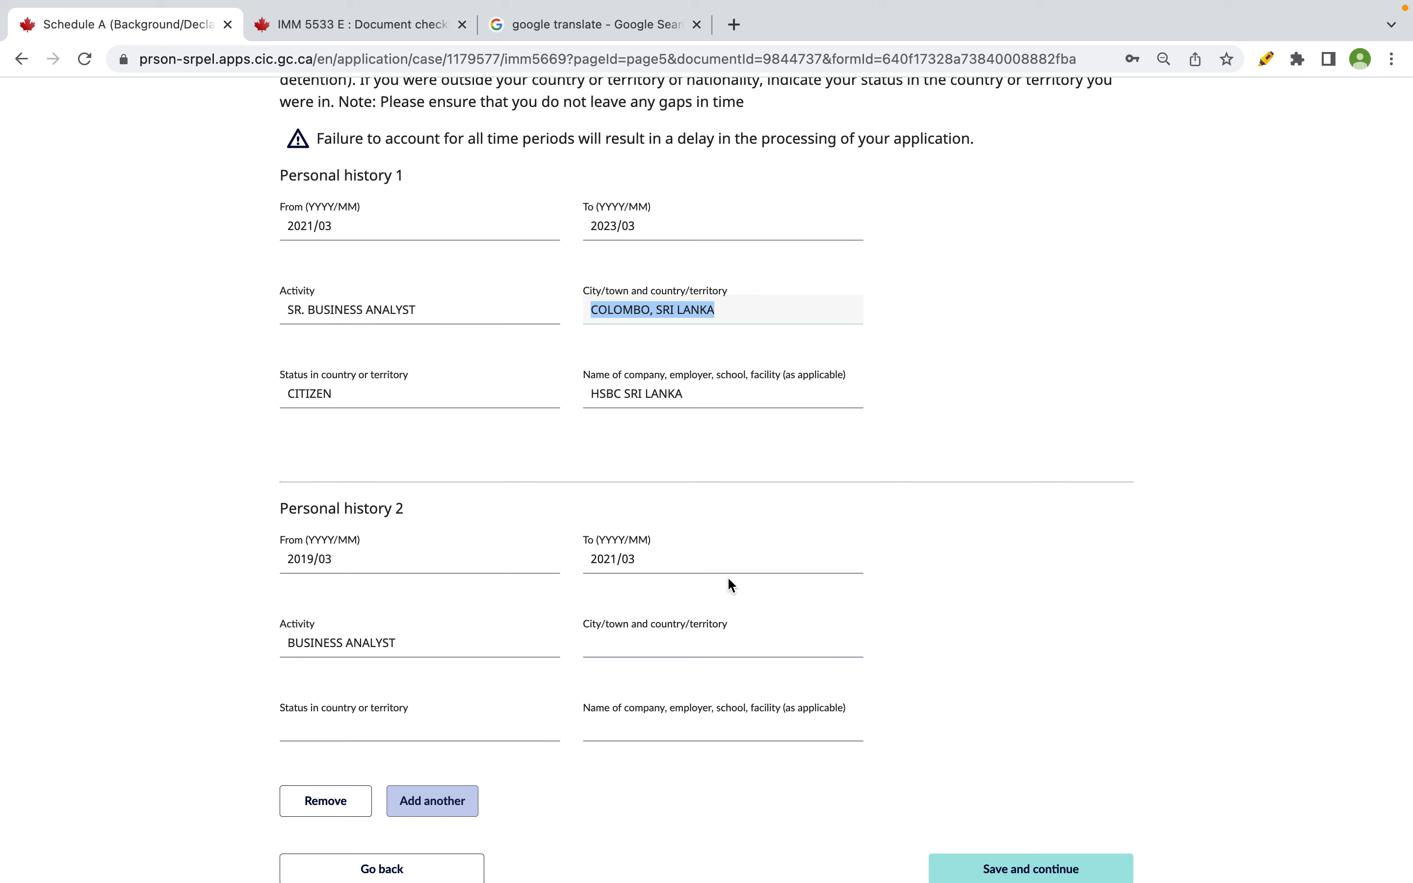
pyautogui.click(697, 638)
pyautogui.press('super+v')
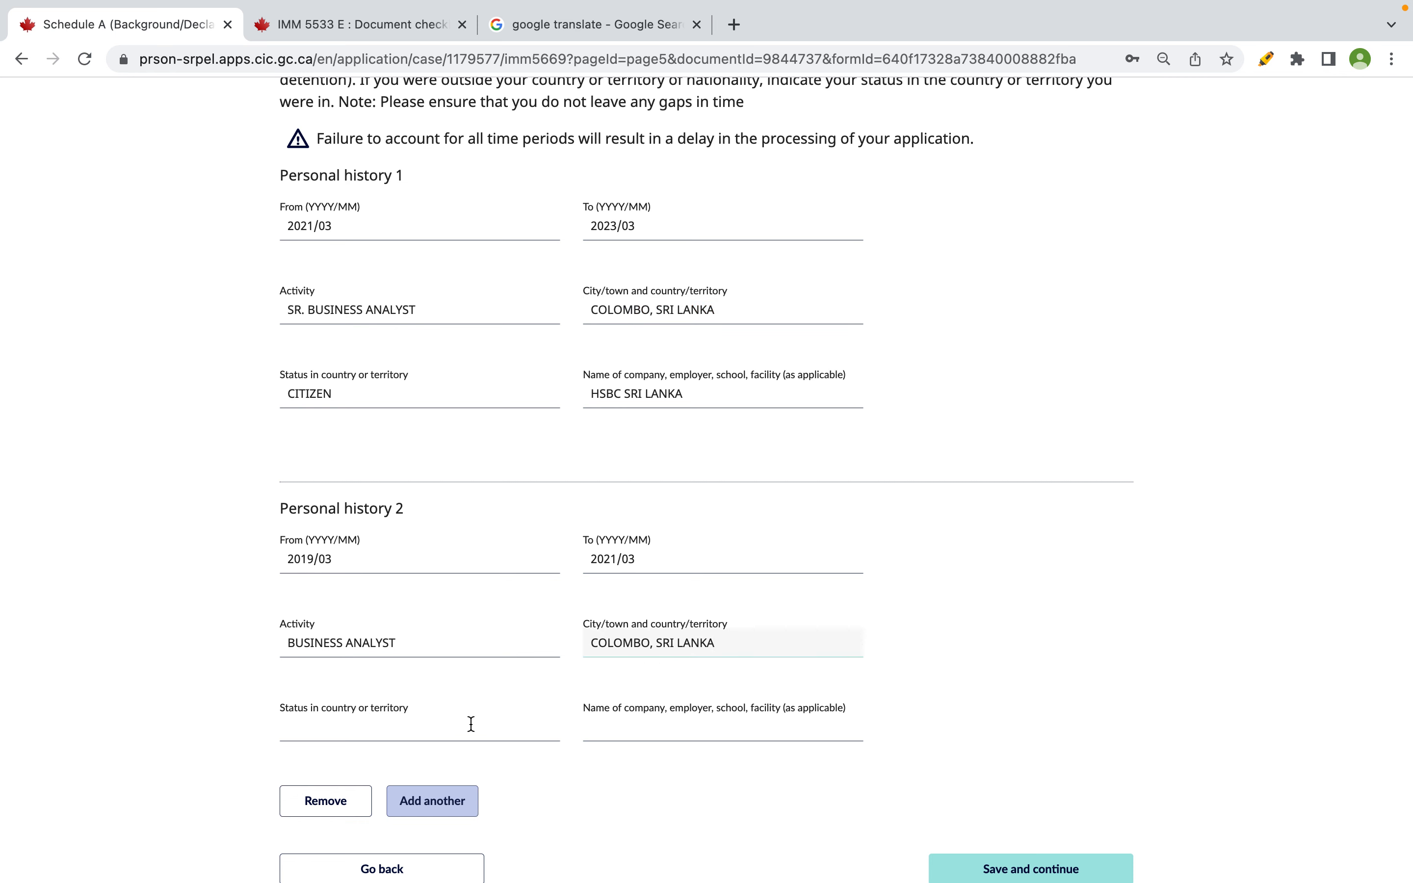
pyautogui.click(318, 393)
pyautogui.press('super+a')
pyautogui.press('super+c')
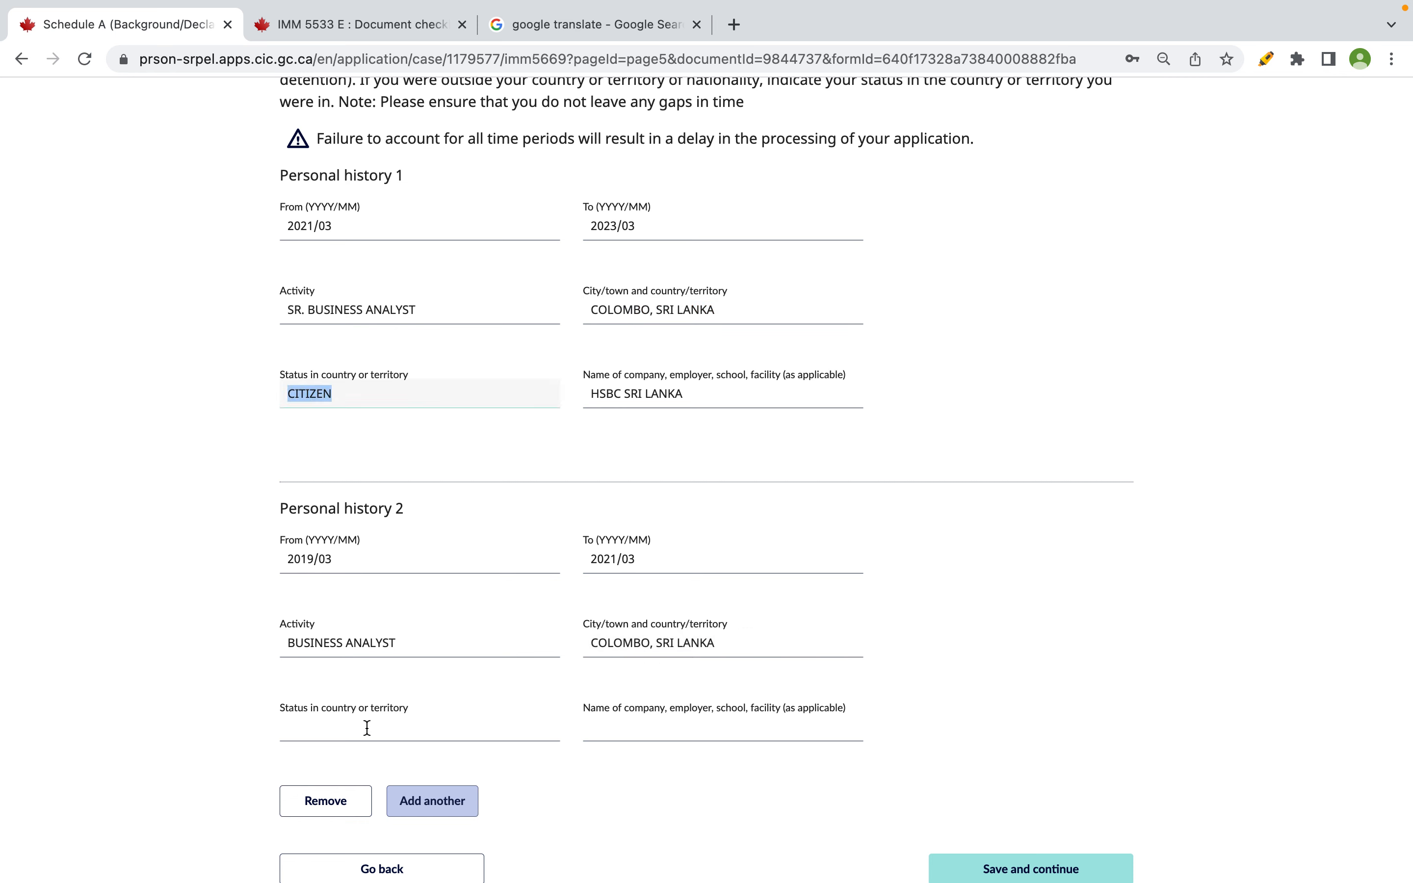
pyautogui.click(366, 727)
pyautogui.press('super+v')
# - Enter AIRTEL SRI LANKA as the history 2 company and add a Personal history 3 section
pyautogui.click(643, 724)
pyautogui.hotkey('ctrl', 'Right')
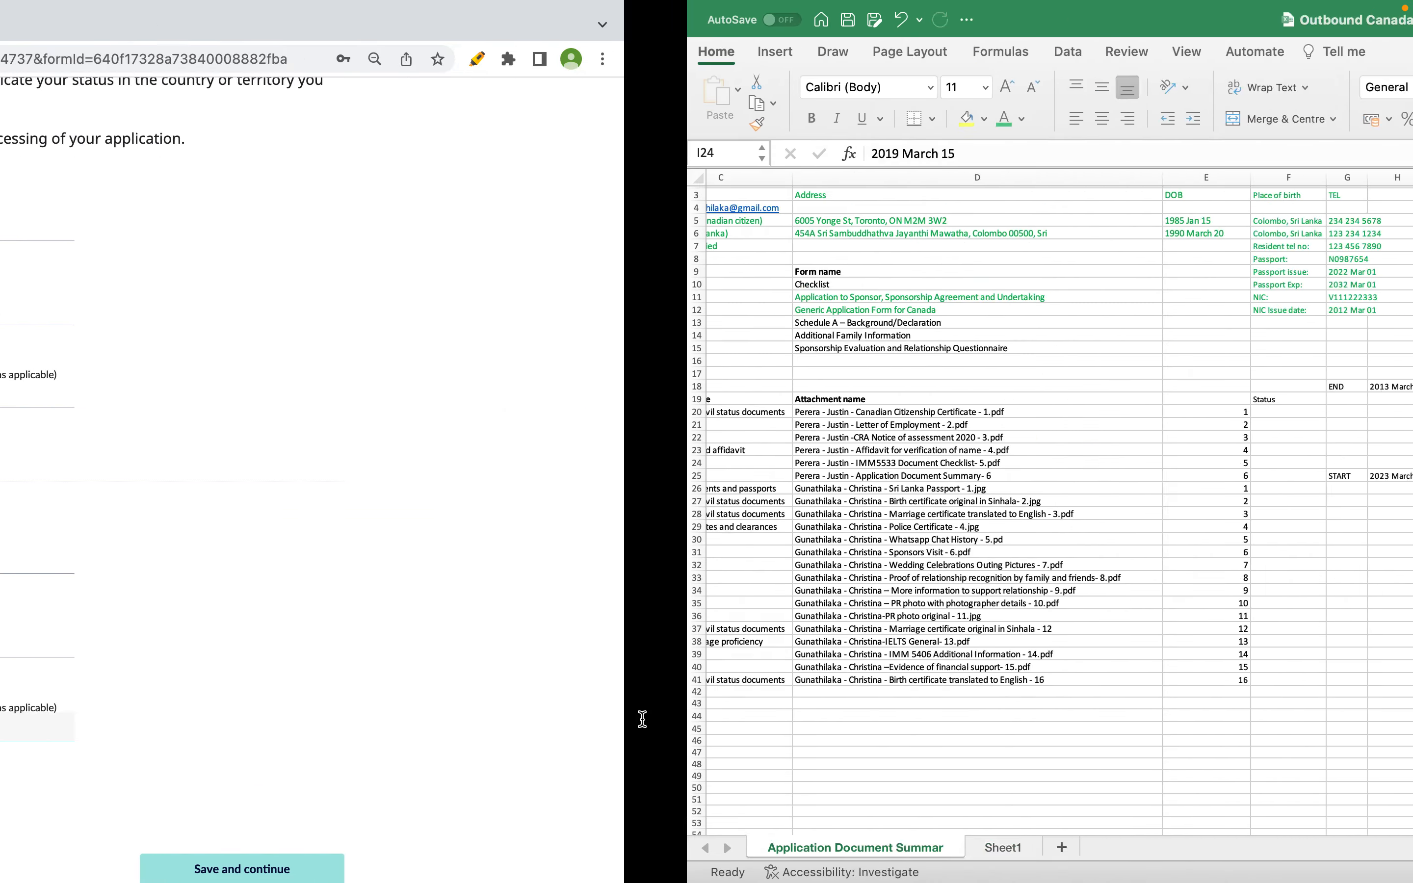
pyautogui.hotkey('ctrl', 'Left')
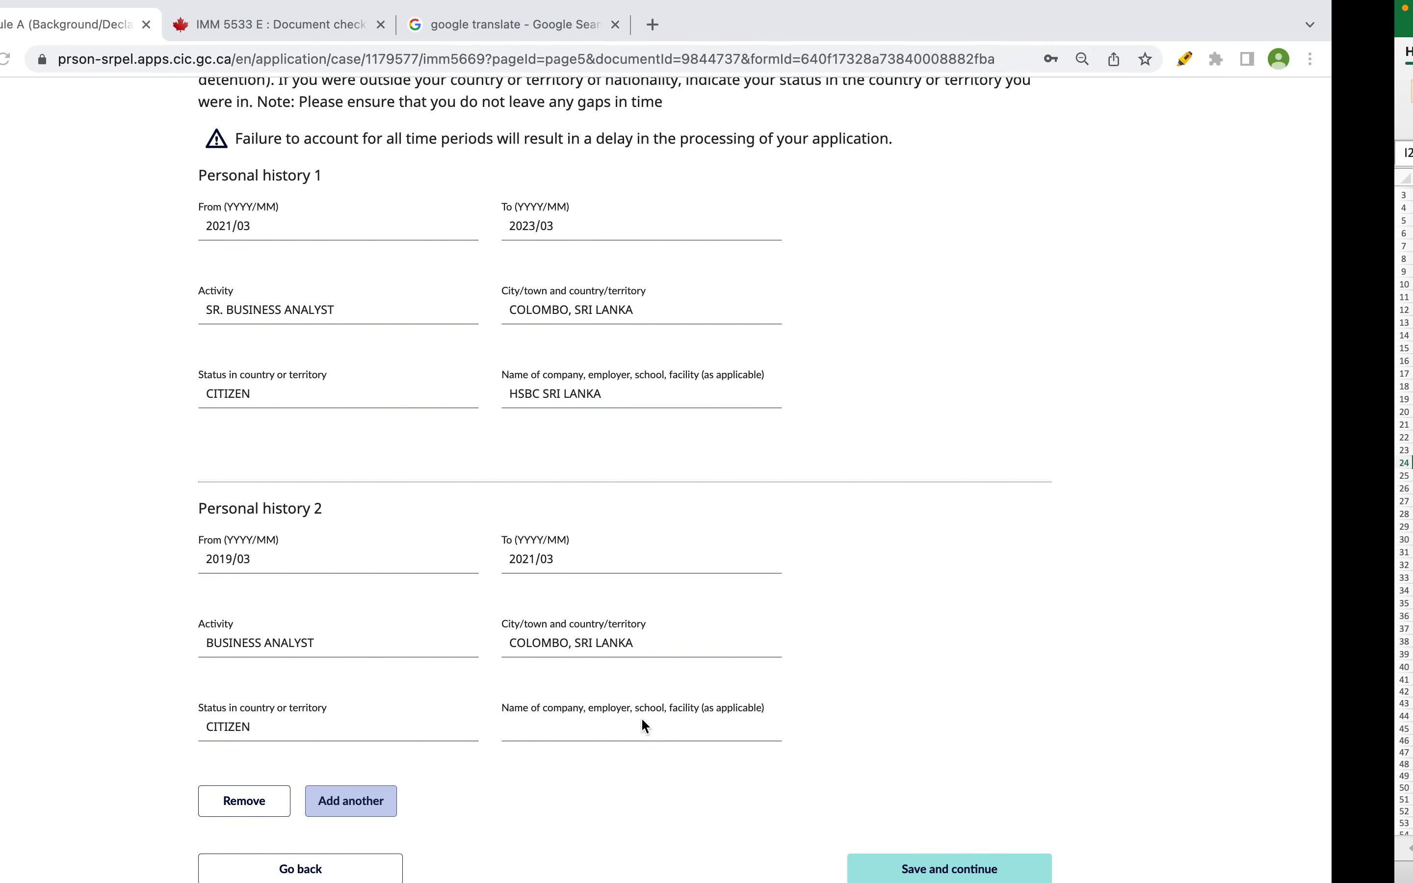
pyautogui.write('AIRTEL SRI LANKA')
pyautogui.scroll(-5, 706, 479)
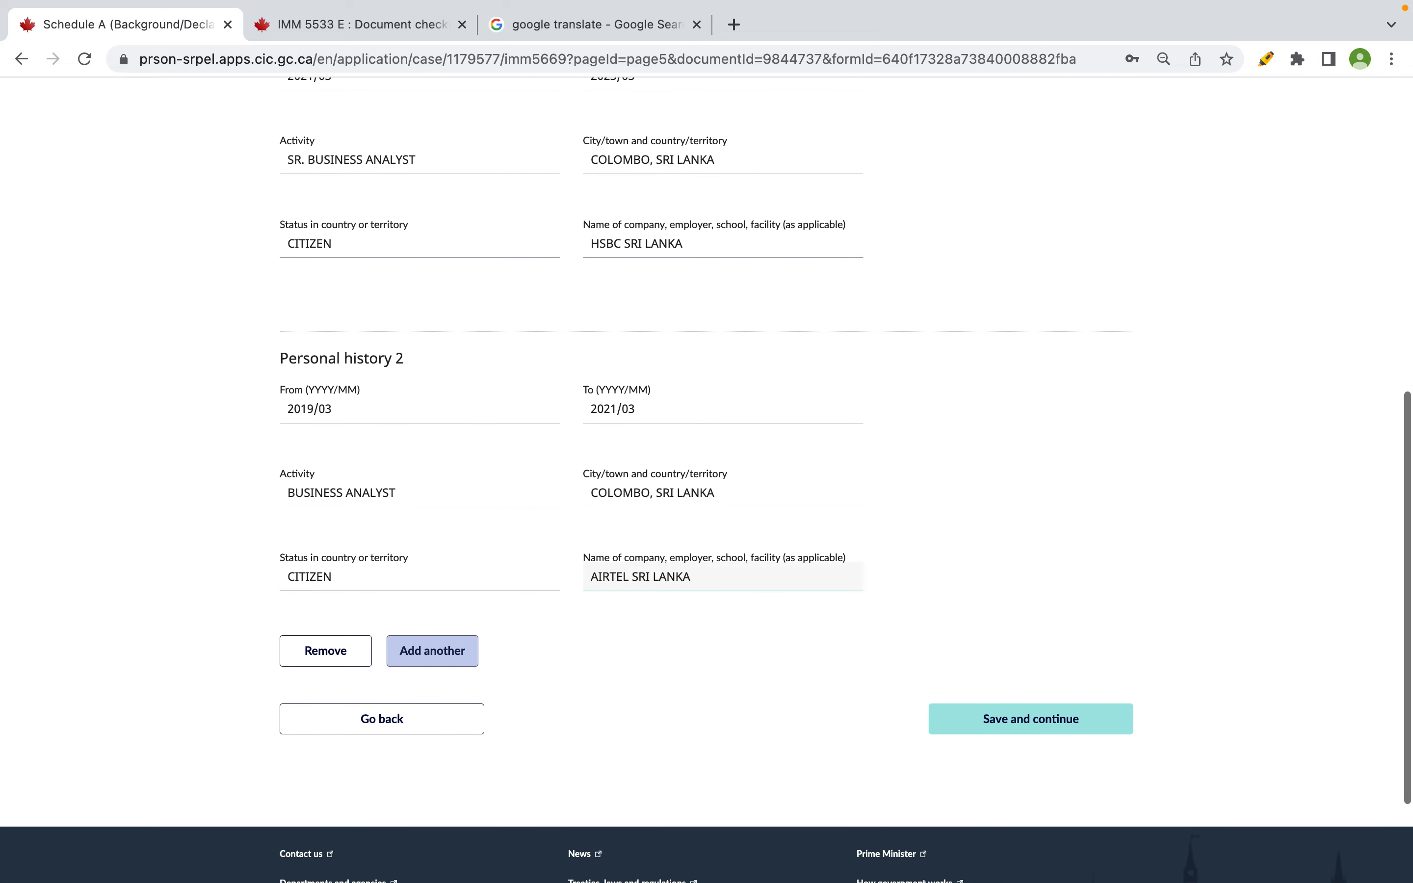
pyautogui.click(406, 650)
pyautogui.hotkey('ctrl', 'Right')
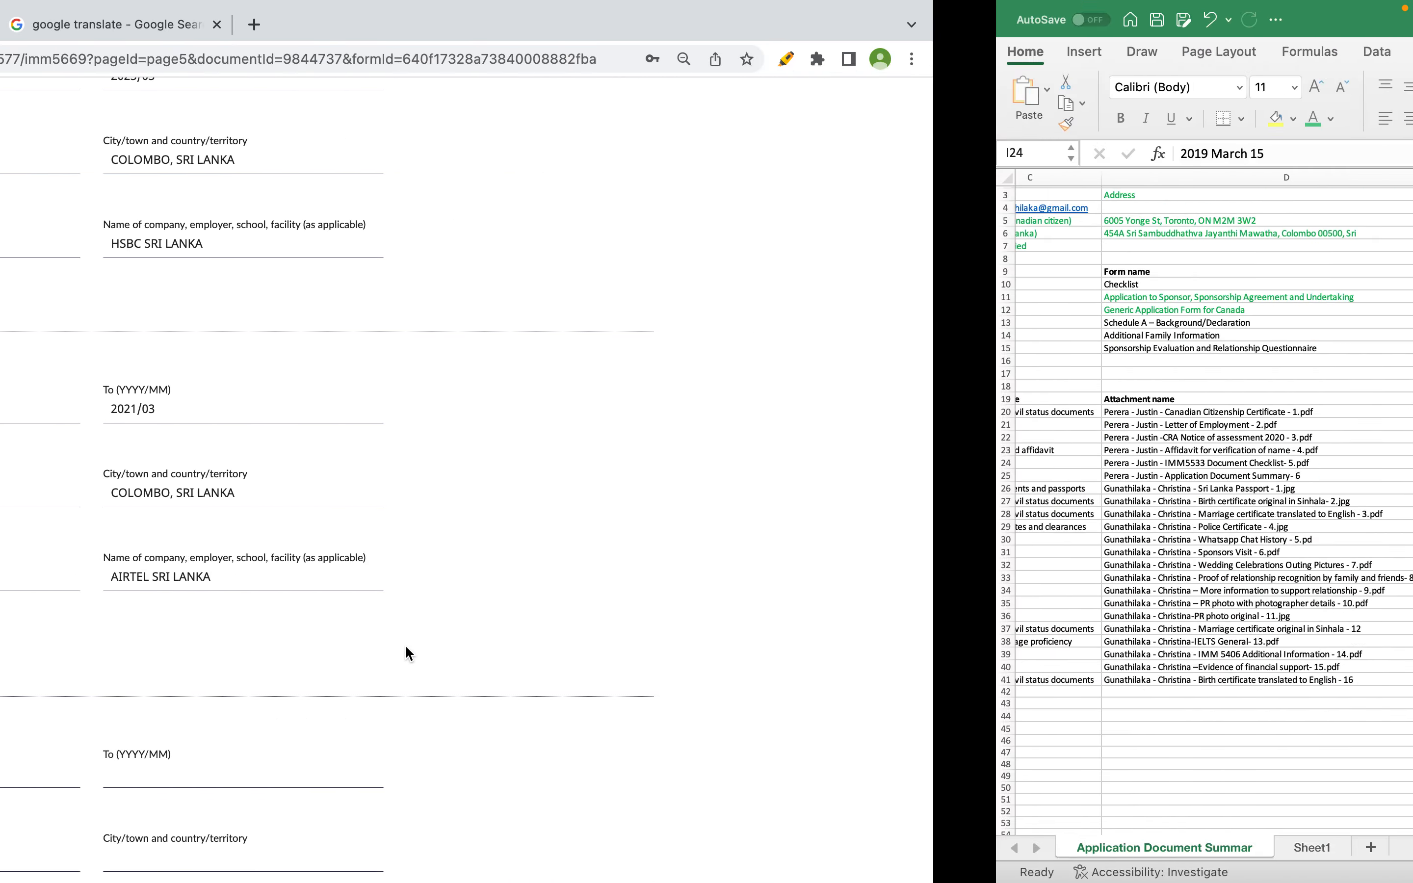
# - Enter the Personal history 3 dates 2017/04 to 2019/02 from the spreadsheet's UNEMPLOYED row
pyautogui.click(771, 452)
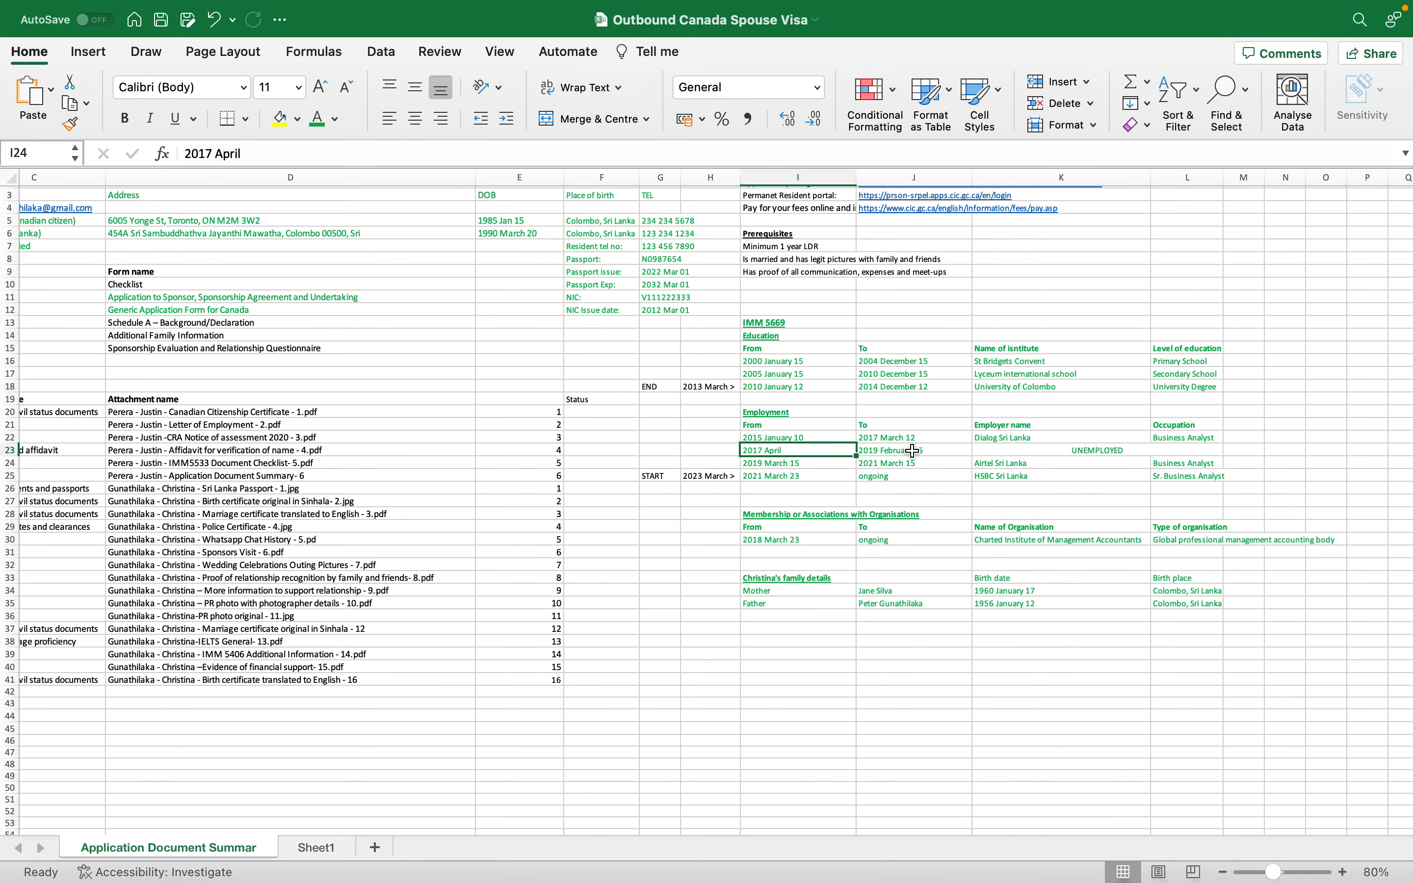
pyautogui.moveTo(875, 451); pyautogui.dragTo(1145, 450)
pyautogui.hotkey('ctrl', 'Left')
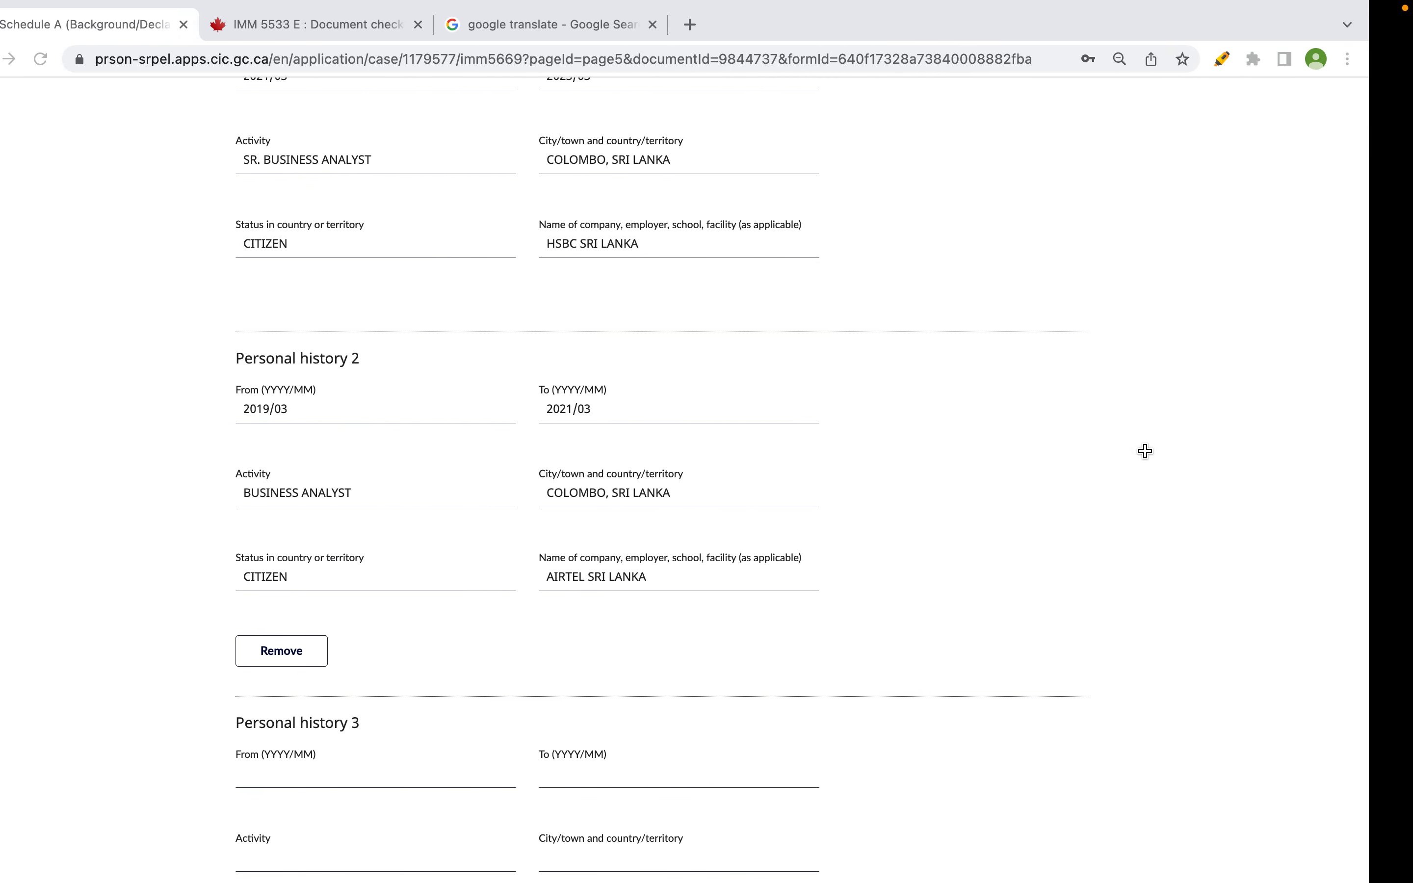
pyautogui.click(377, 655)
pyautogui.write('2018')
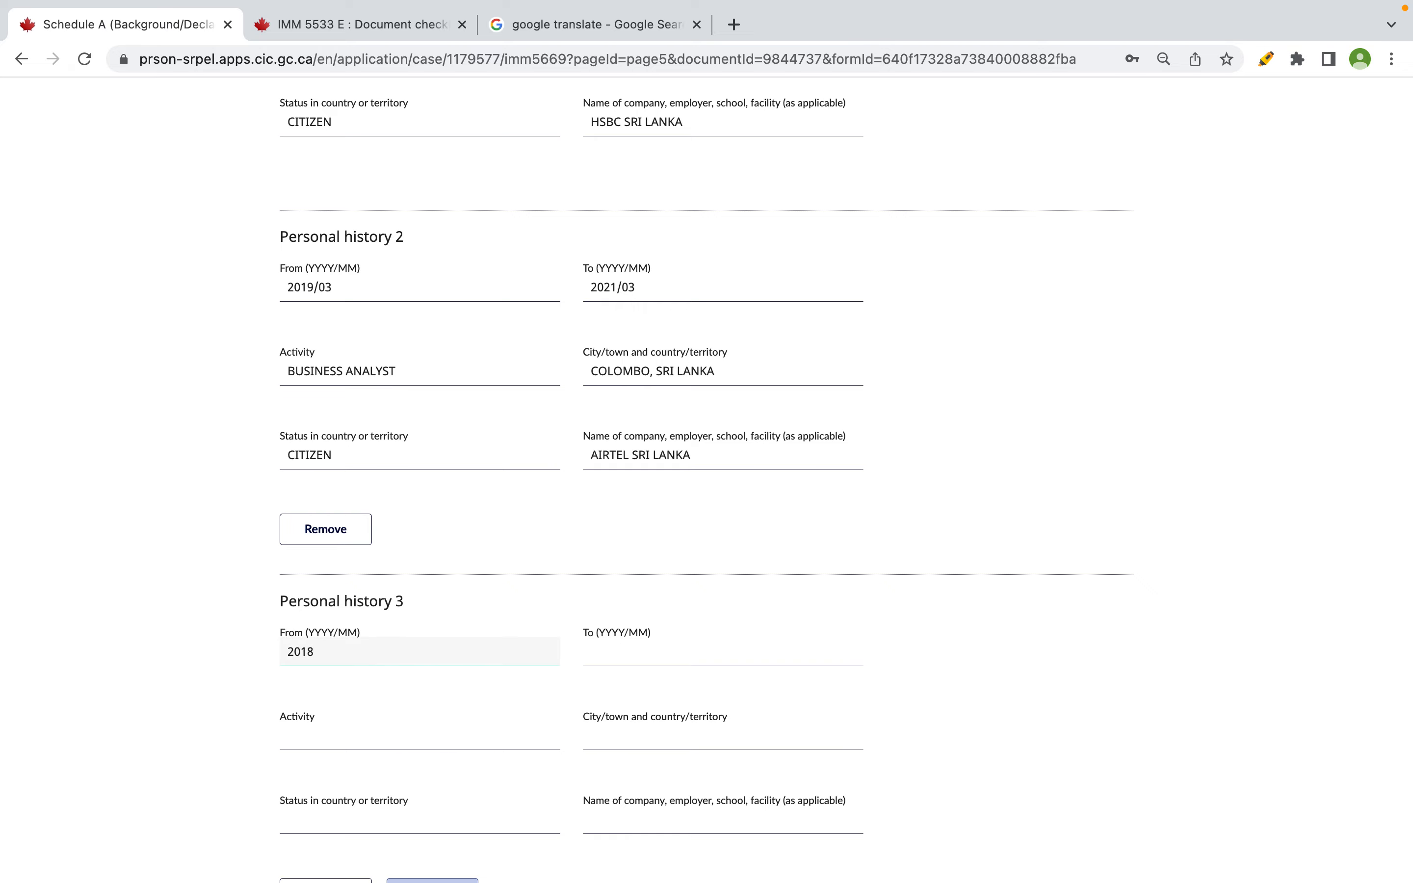
pyautogui.hotkey('ctrl', 'Right')
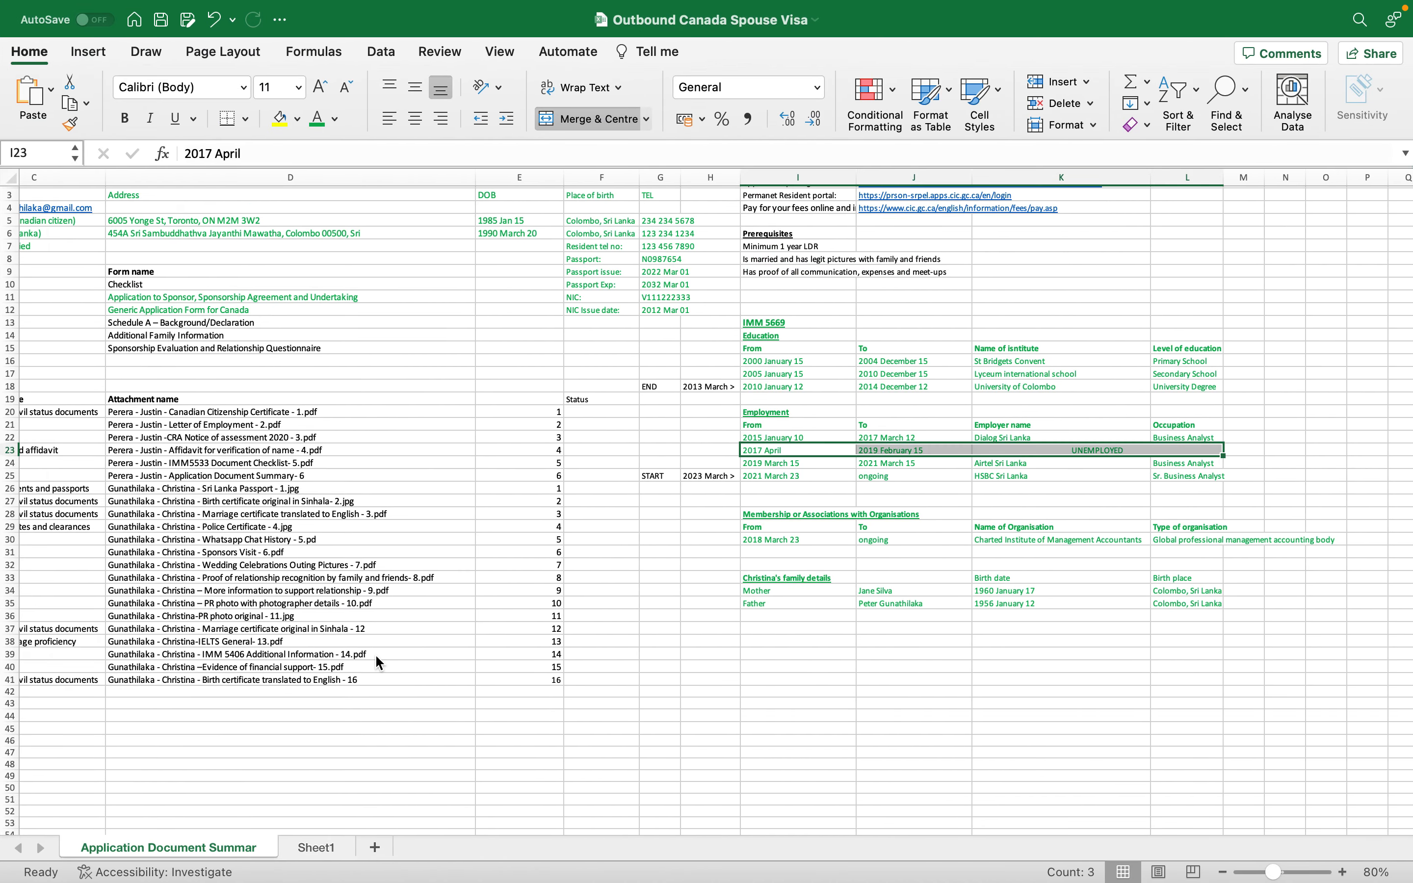
pyautogui.hotkey('ctrl', 'Left')
pyautogui.press('BackSpace')
pyautogui.write('7/04')
pyautogui.press('Tab')
pyautogui.write('2019/03')
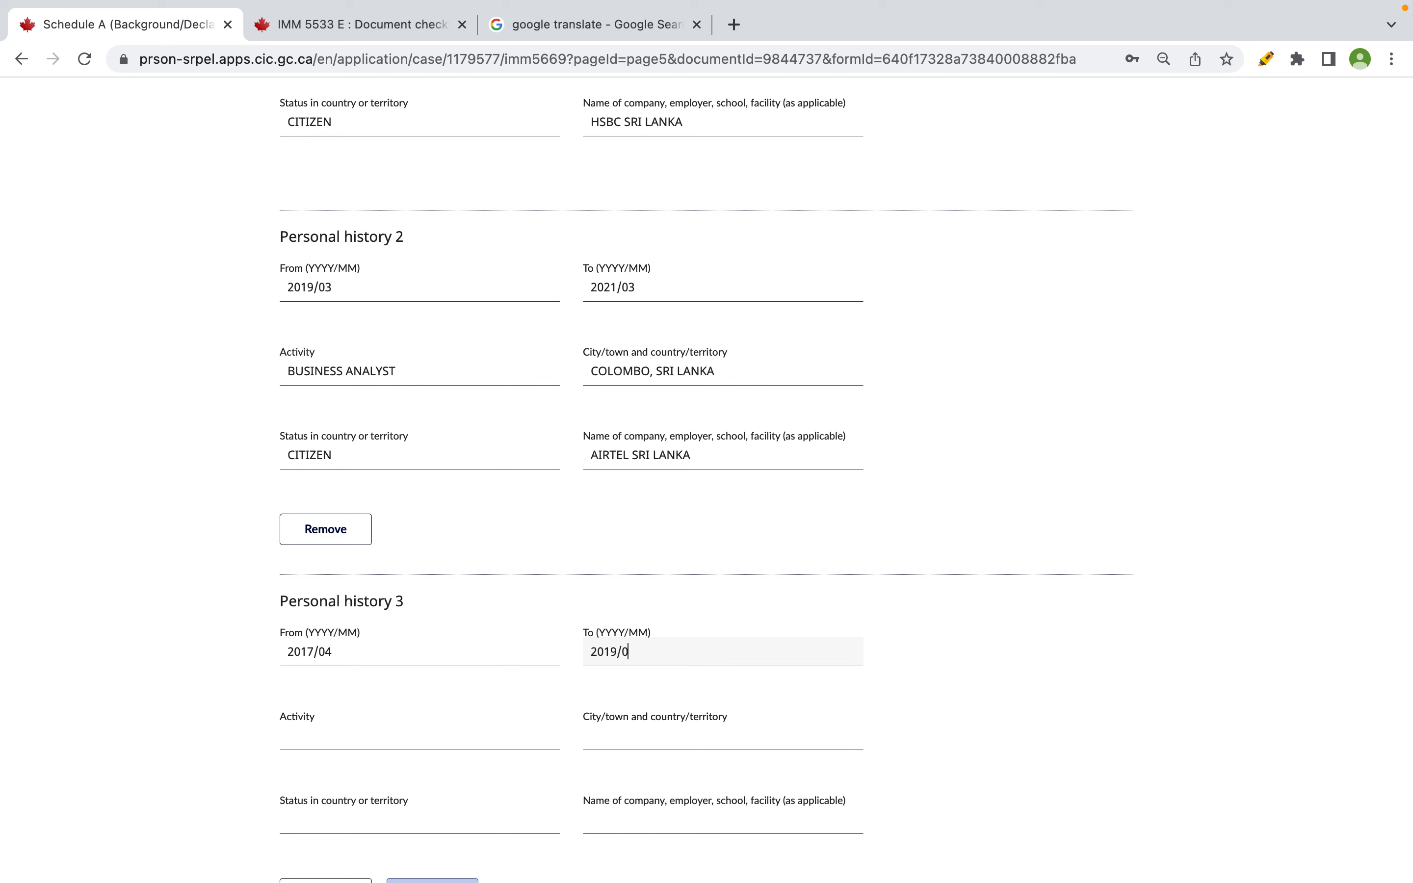
# - Set history 3 activity to UNEMPLOYED, city to COLOMBO, SRI LANKA, and status to CITIZEN
pyautogui.click(325, 729)
pyautogui.write('UNEMPLOYED')
pyautogui.press('Tab')
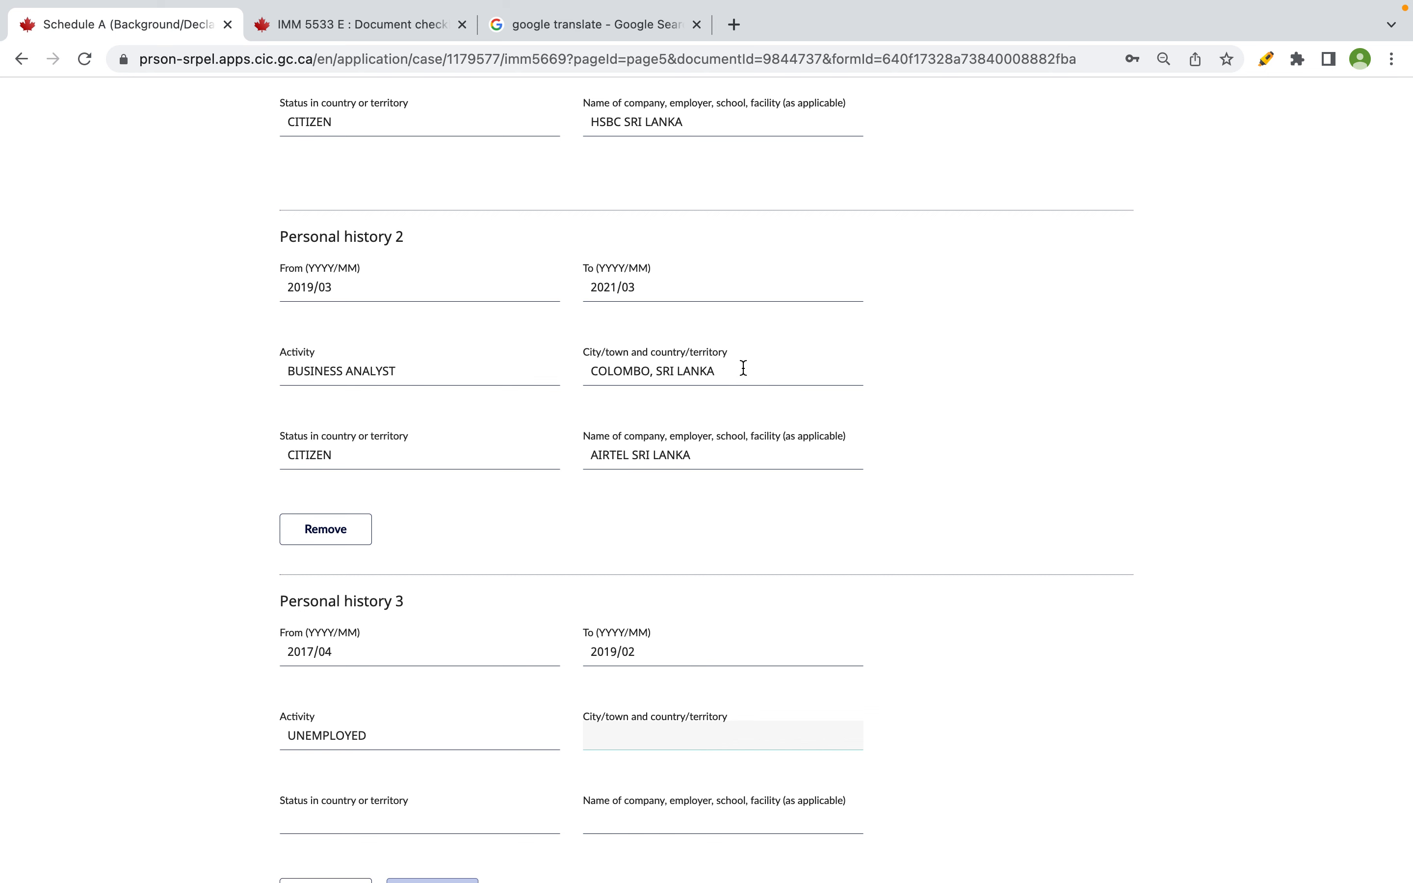
pyautogui.moveTo(743, 368); pyautogui.dragTo(526, 367)
pyautogui.press('super+c')
pyautogui.click(701, 743)
pyautogui.press('super+v')
pyautogui.doubleClick(310, 459)
pyautogui.press('super+c')
pyautogui.click(404, 821)
pyautogui.press('super+v')
# - Copy UNEMPLOYED from the activity into the Personal history 3 company field
pyautogui.click(768, 826)
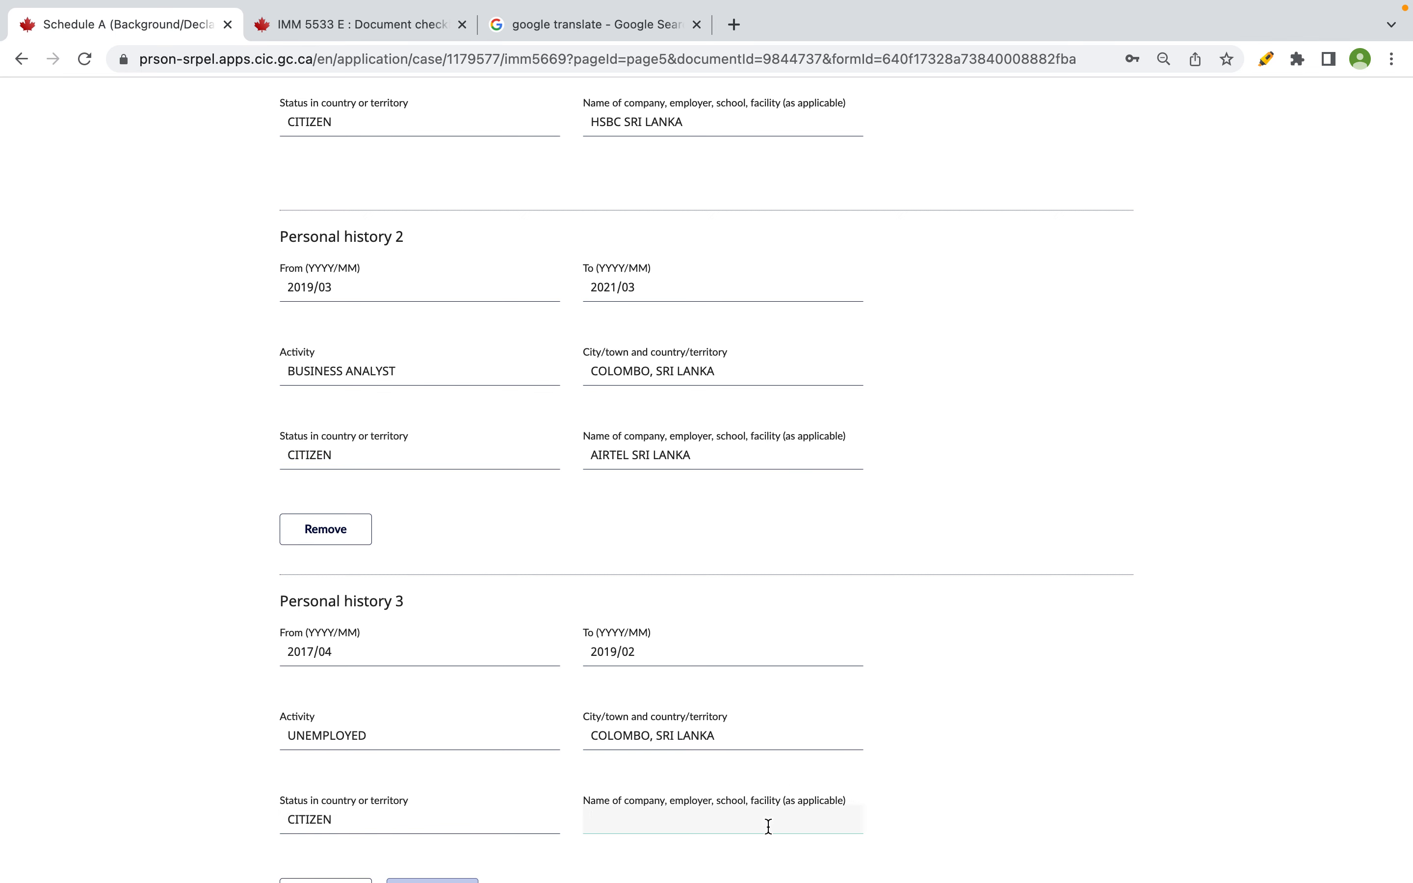
pyautogui.scroll(-2, 768, 825)
pyautogui.click(344, 664)
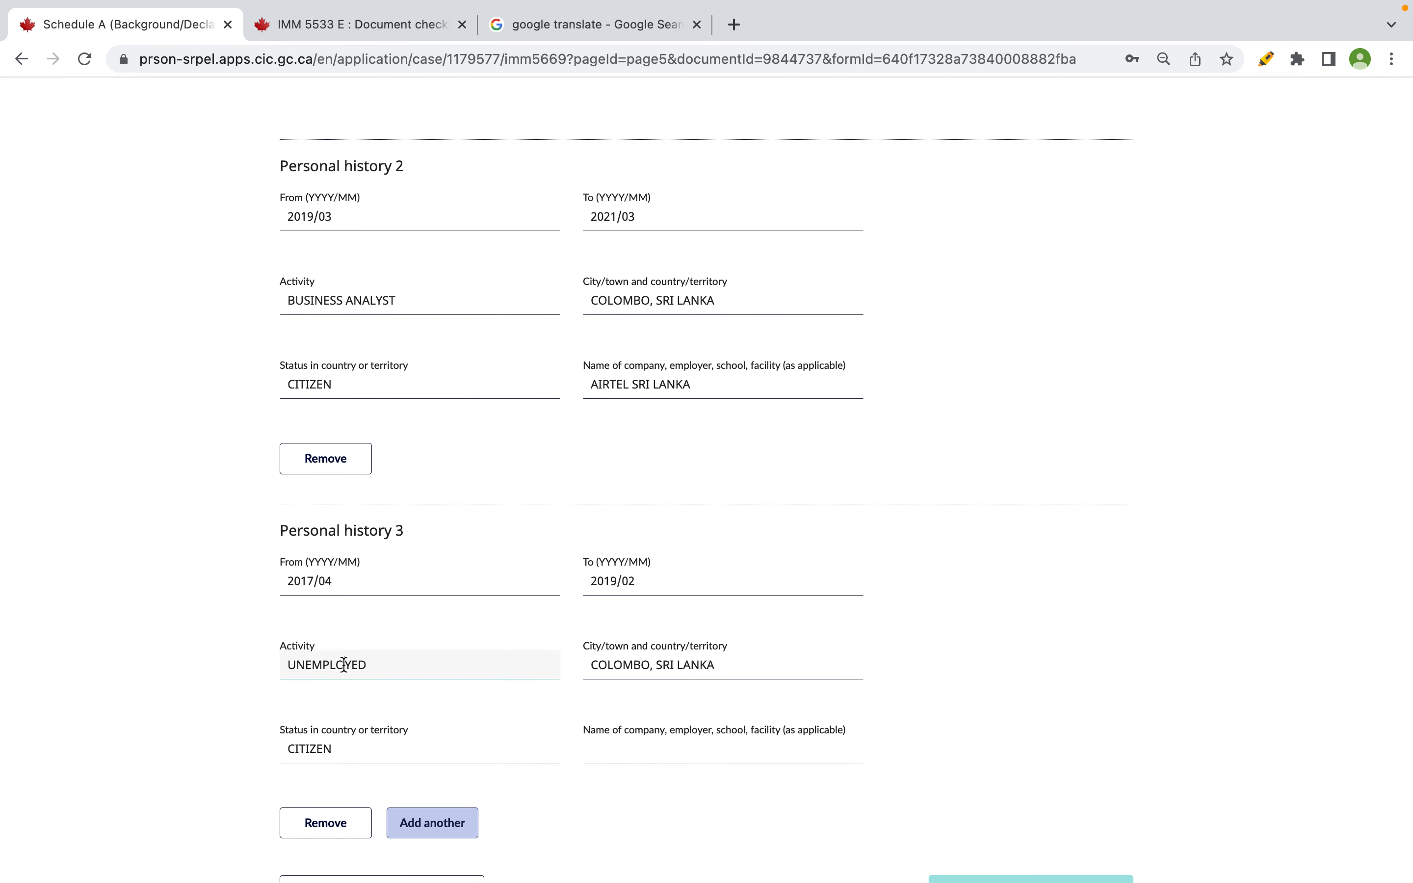
pyautogui.doubleClick(345, 664)
pyautogui.press('super+v')
pyautogui.press('super+z')
pyautogui.press('super+c')
pyautogui.click(669, 754)
pyautogui.press('super+v')
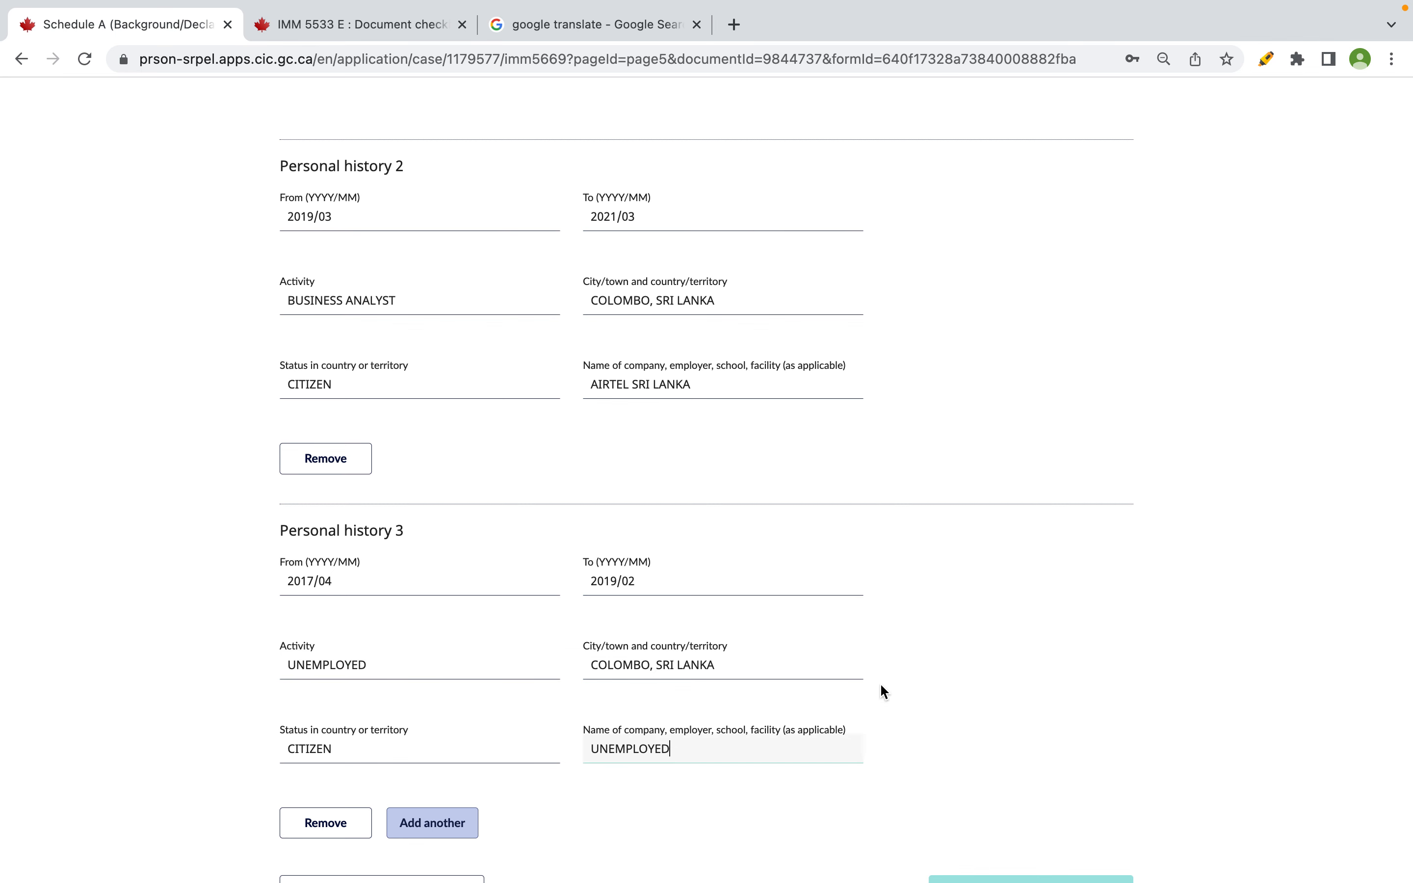
# - Reread the Activity guidance, then add a Personal history 4 section
pyautogui.scroll(1, 880, 691)
pyautogui.scroll(10, 881, 686)
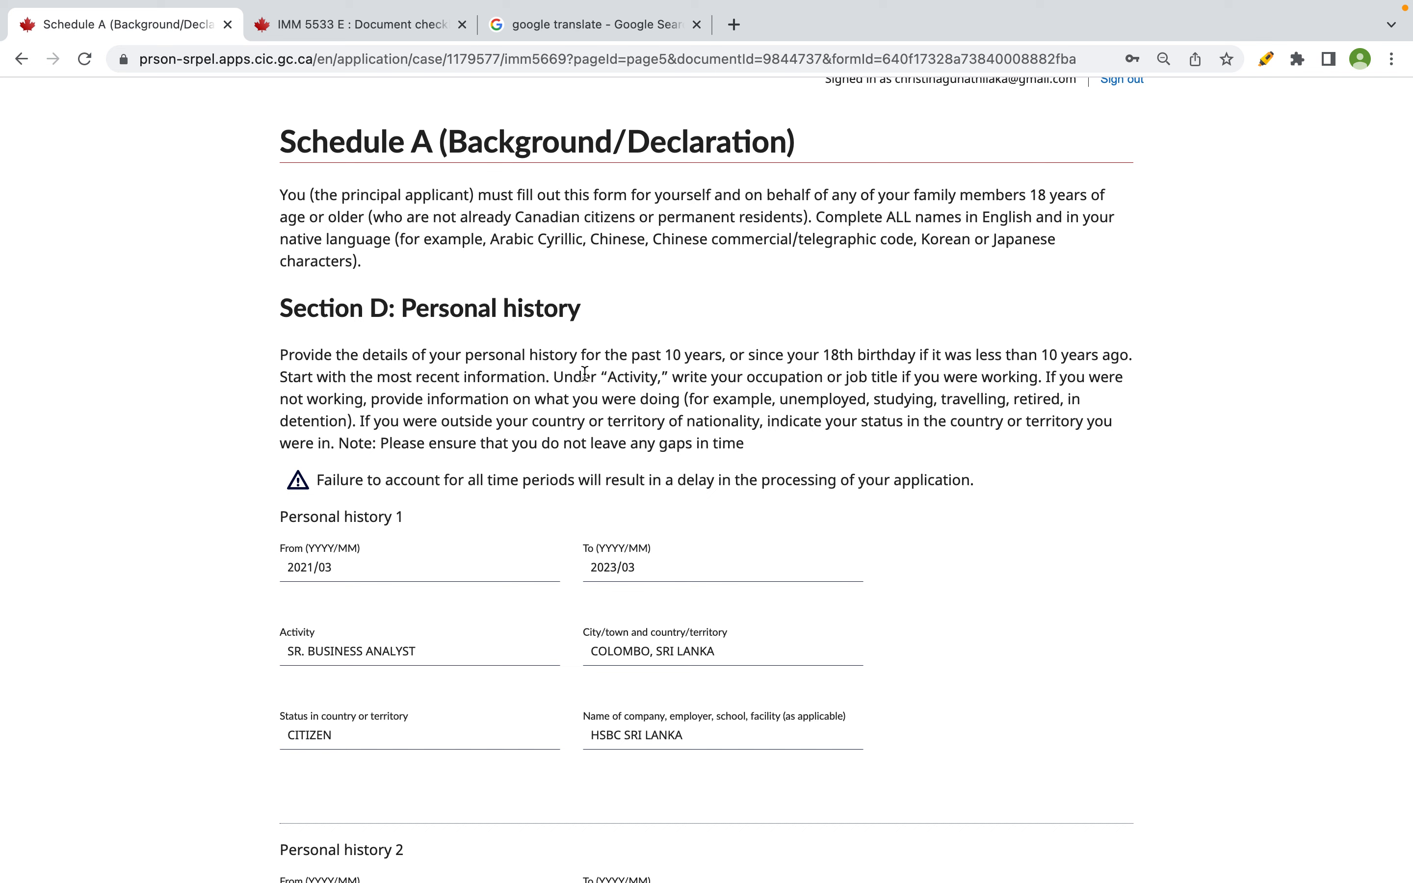
pyautogui.moveTo(583, 376); pyautogui.dragTo(1031, 380)
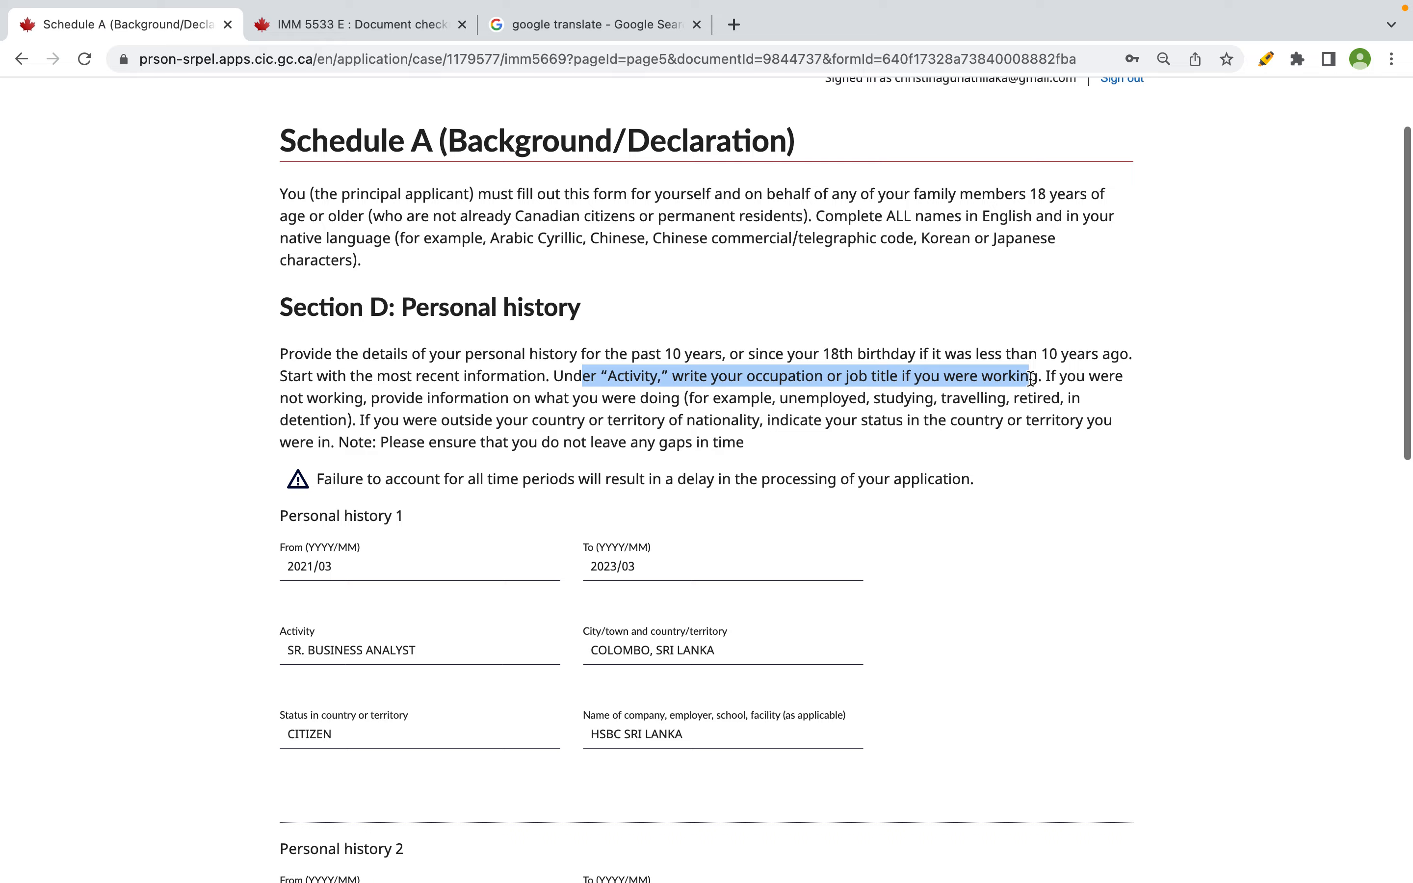
pyautogui.scroll(-15, 1031, 380)
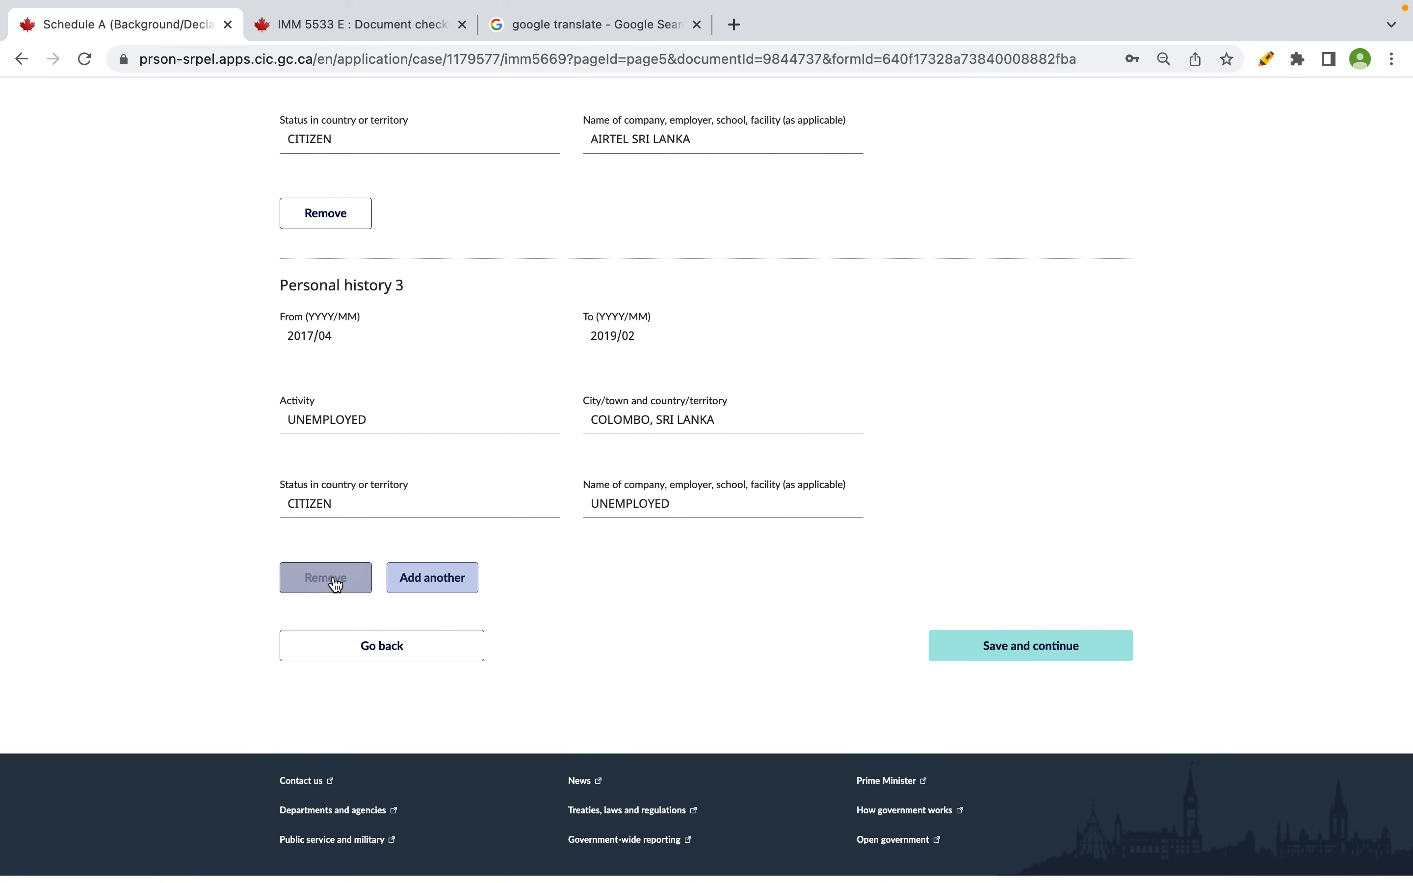
pyautogui.click(427, 579)
# - Select the 2015 January Dialog Sri Lanka employment row (I22:L22) in the spreadsheet
pyautogui.press('super+Tab')
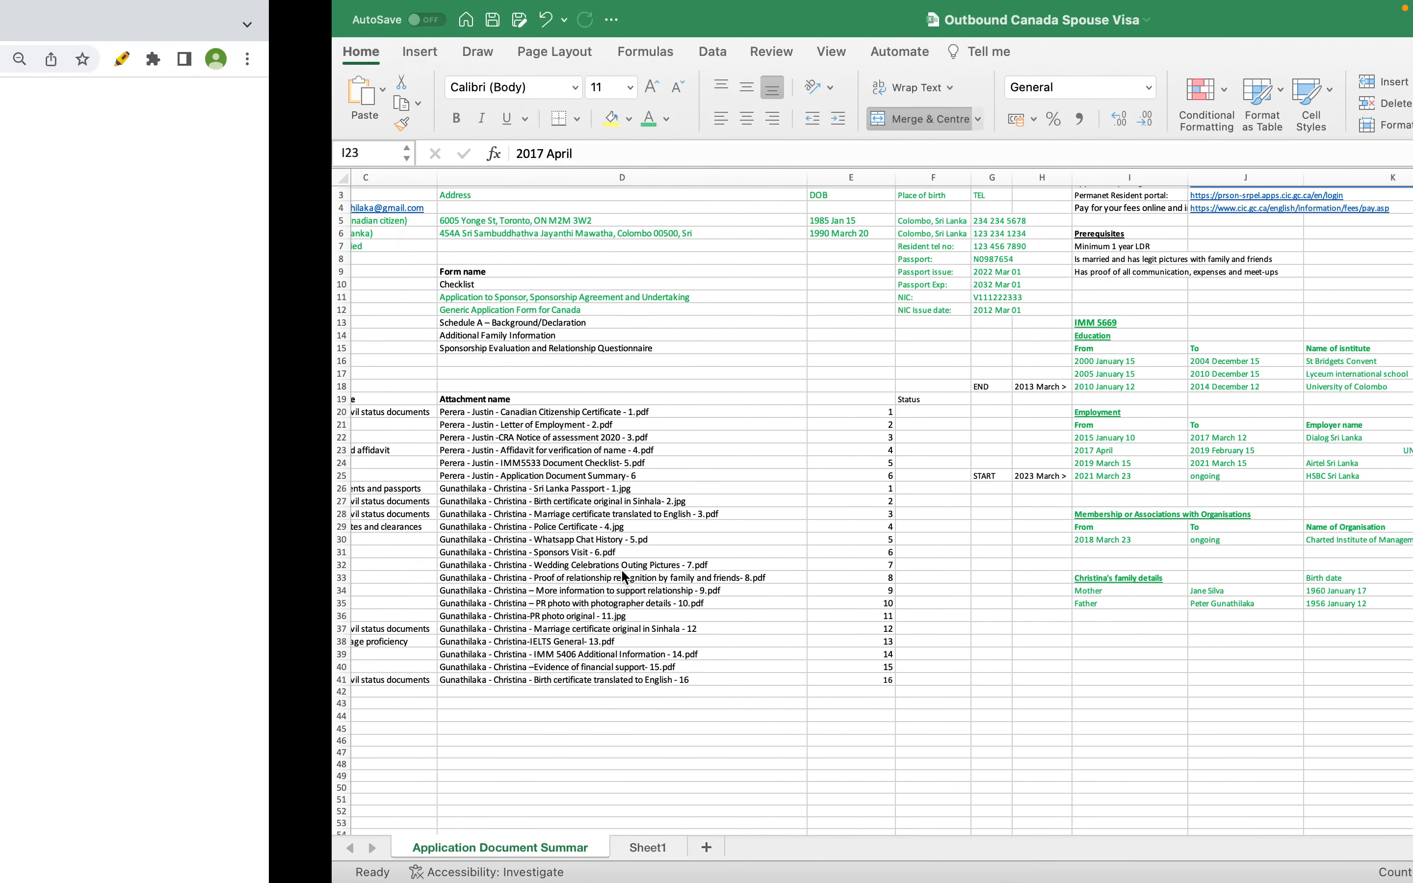
pyautogui.click(1184, 435)
pyautogui.moveTo(1183, 432); pyautogui.dragTo(777, 438)
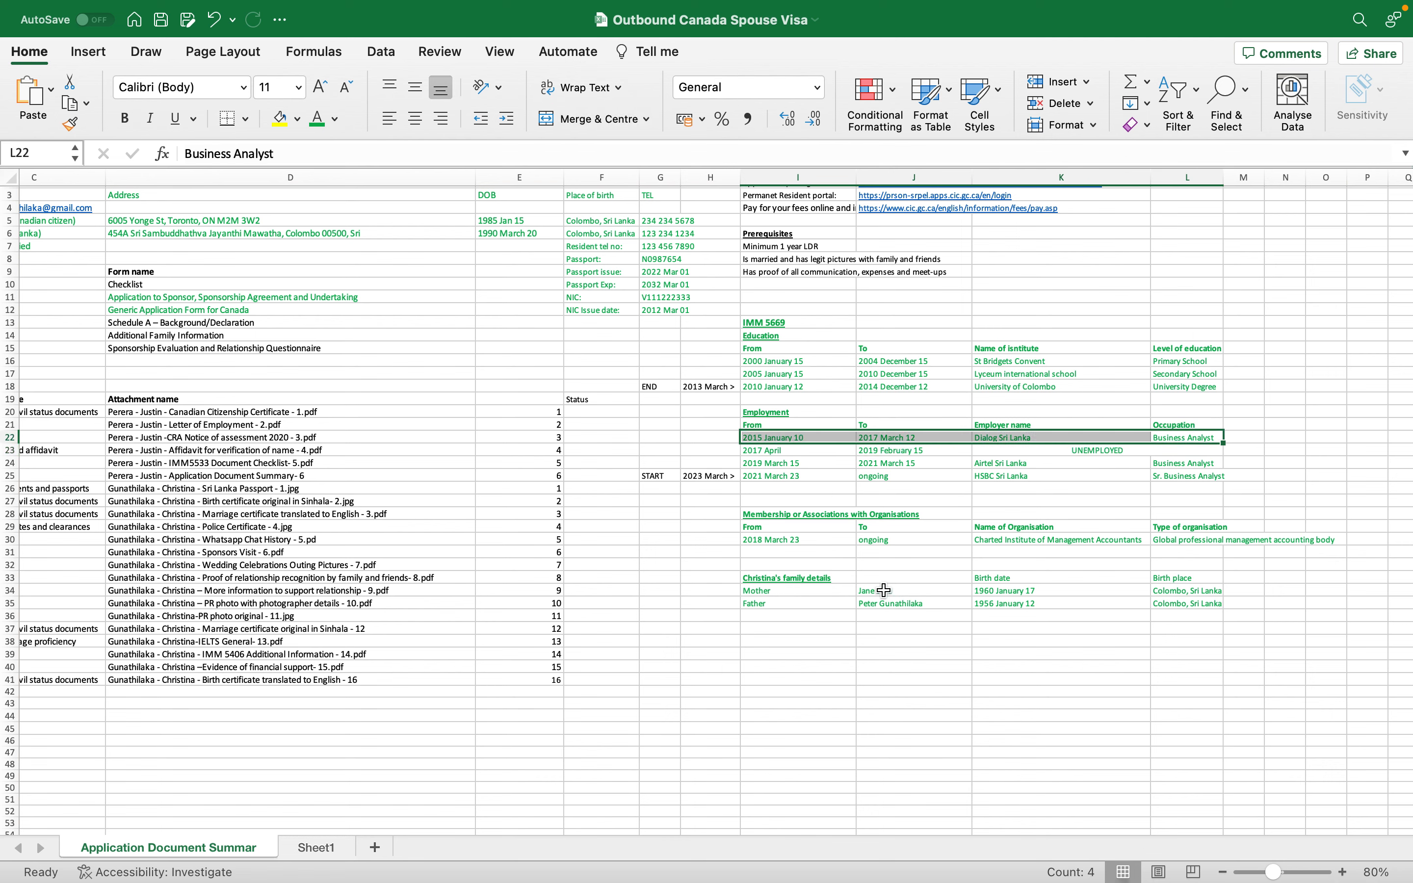
pyautogui.press('super+Tab')
# - Enter the Personal history 4 dates, From 2015/01 To 2017/03
pyautogui.click(385, 714)
pyautogui.write('2015')
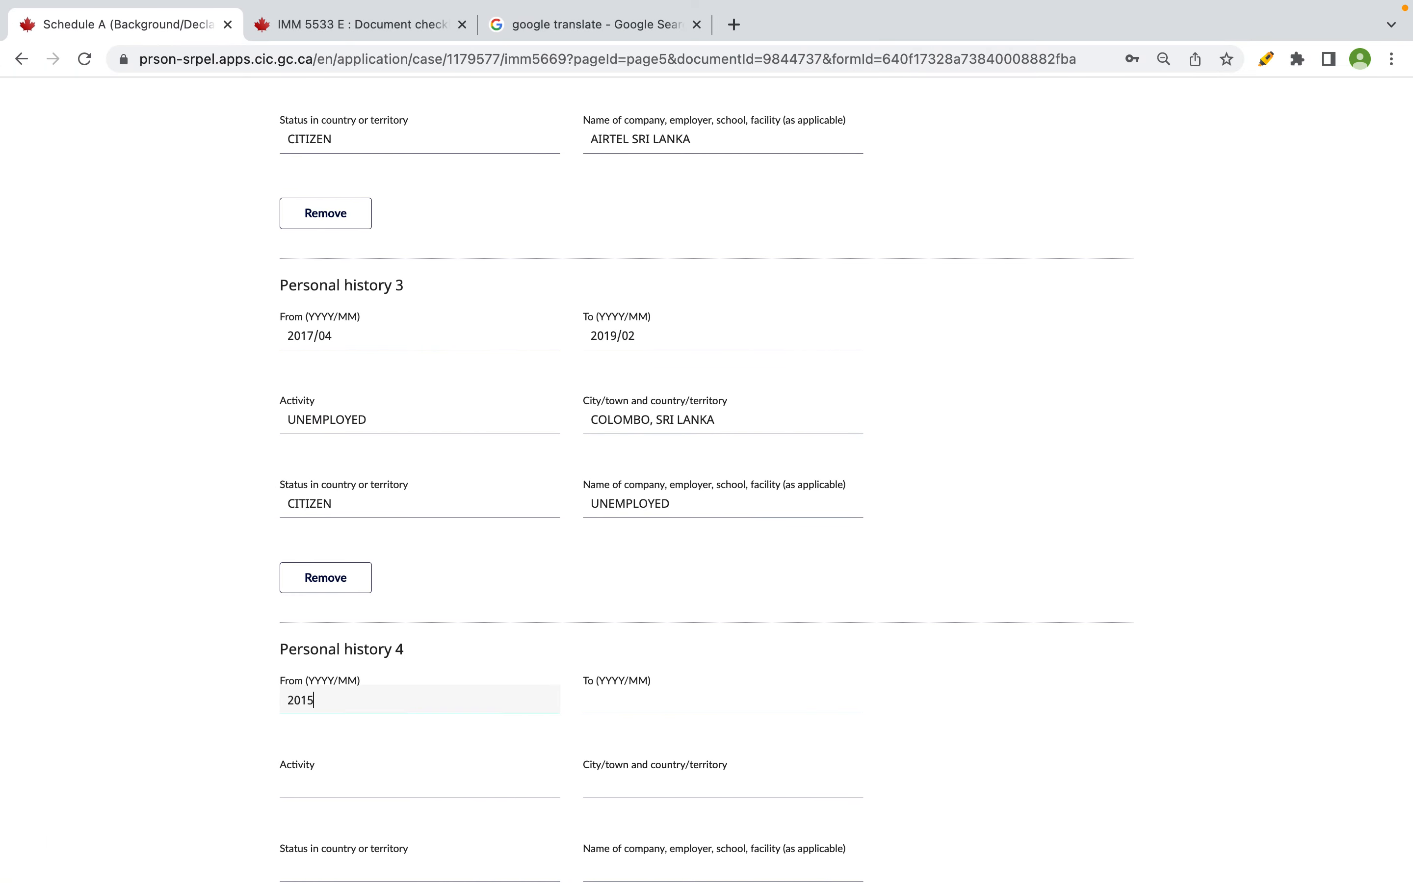
pyautogui.write('/01')
pyautogui.press('Tab')
pyautogui.write('2018')
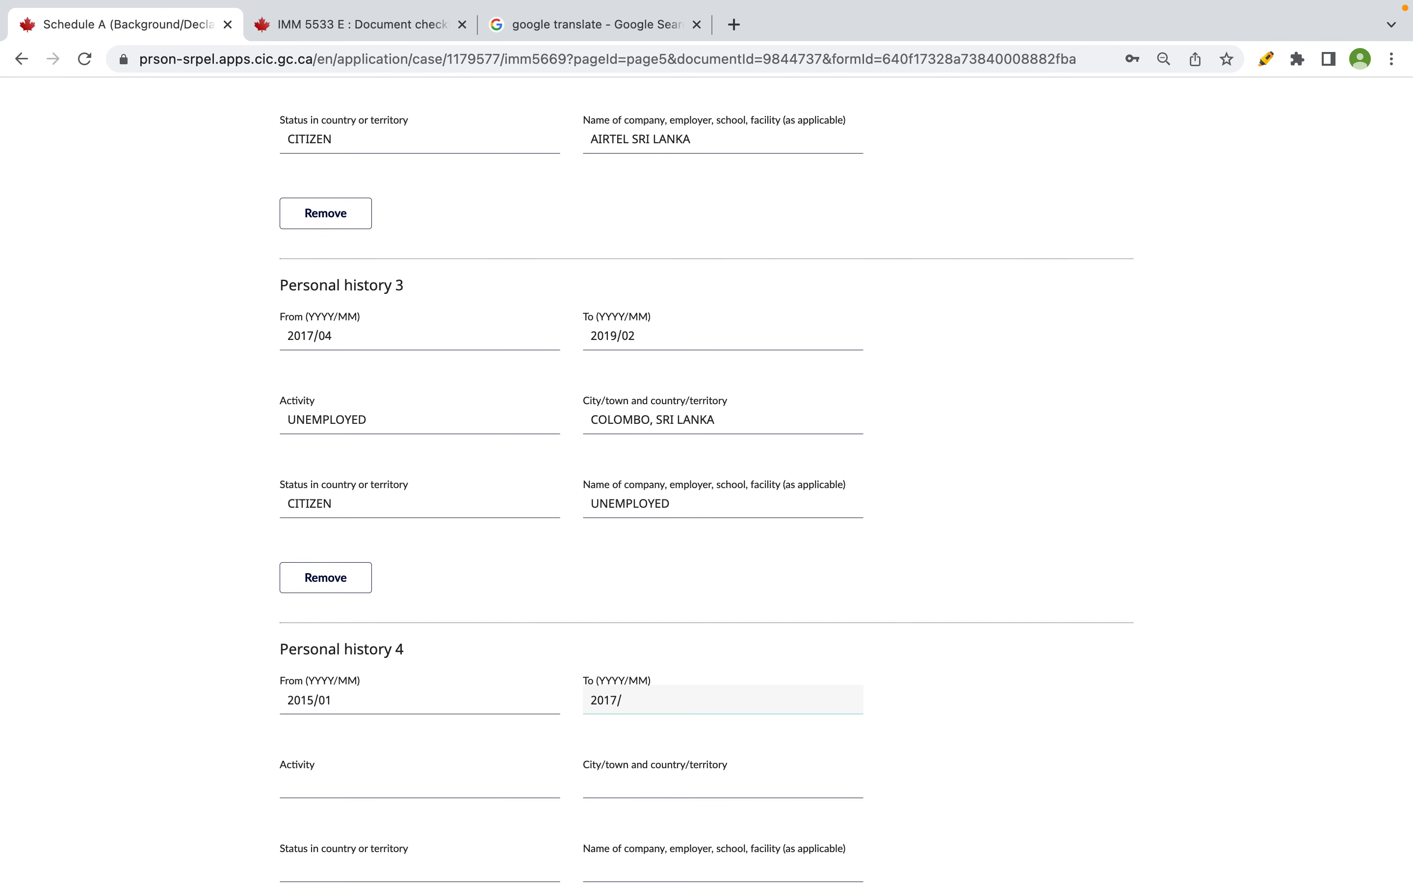
pyautogui.write('/03')
# - Set history 4 activity to BUSINESS ANALYST and city to COLOMBO, SRI LANKA
pyautogui.click(350, 783)
pyautogui.scroll(-5, 352, 780)
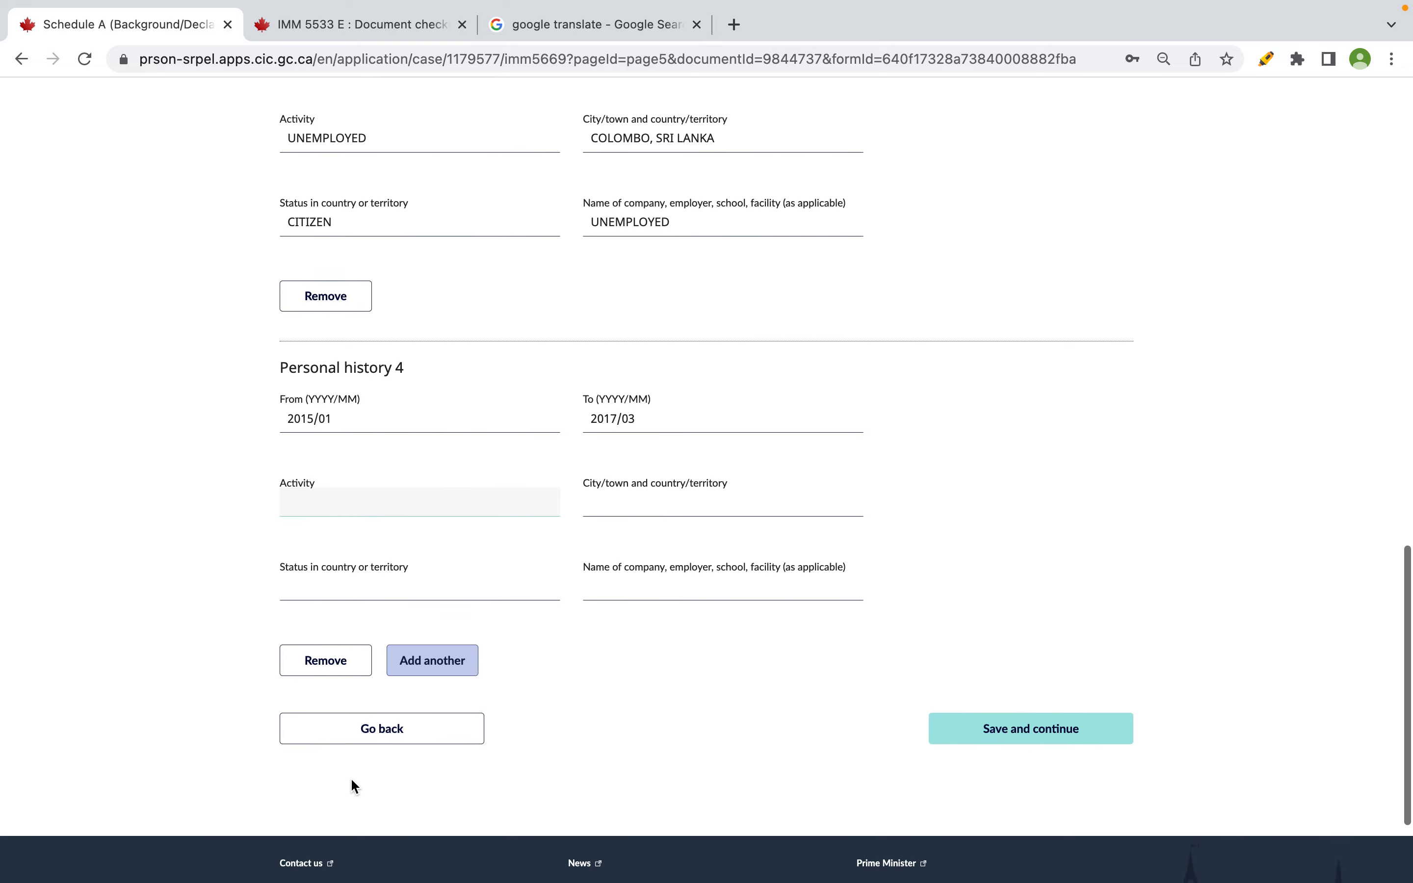
pyautogui.write('BUSINESS ANALYST')
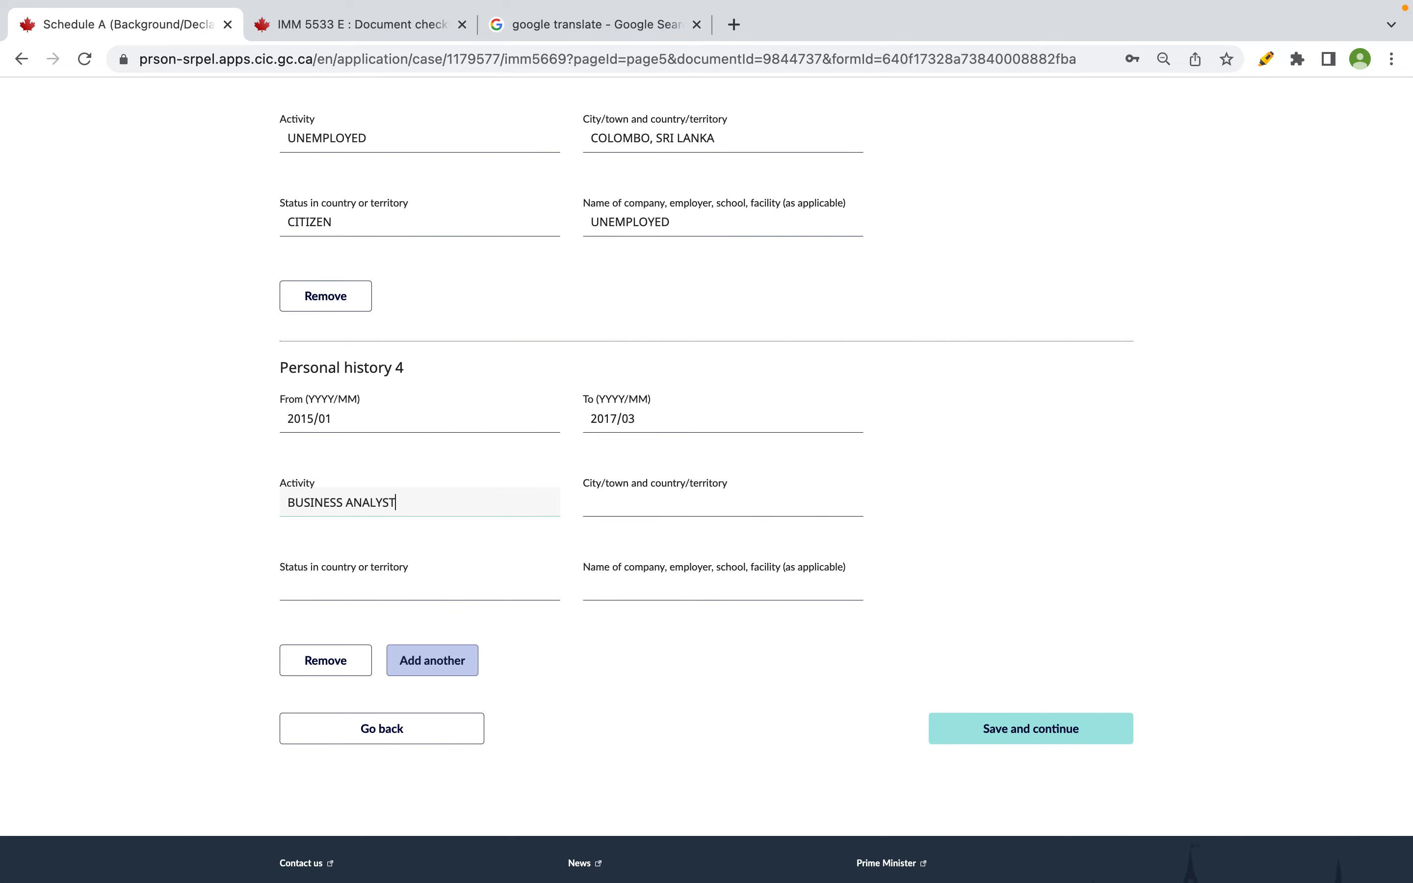
pyautogui.press('Tab')
pyautogui.hotkey('ctrl', 'Right')
pyautogui.hotkey('ctrl', 'Left')
pyautogui.write('COLO')
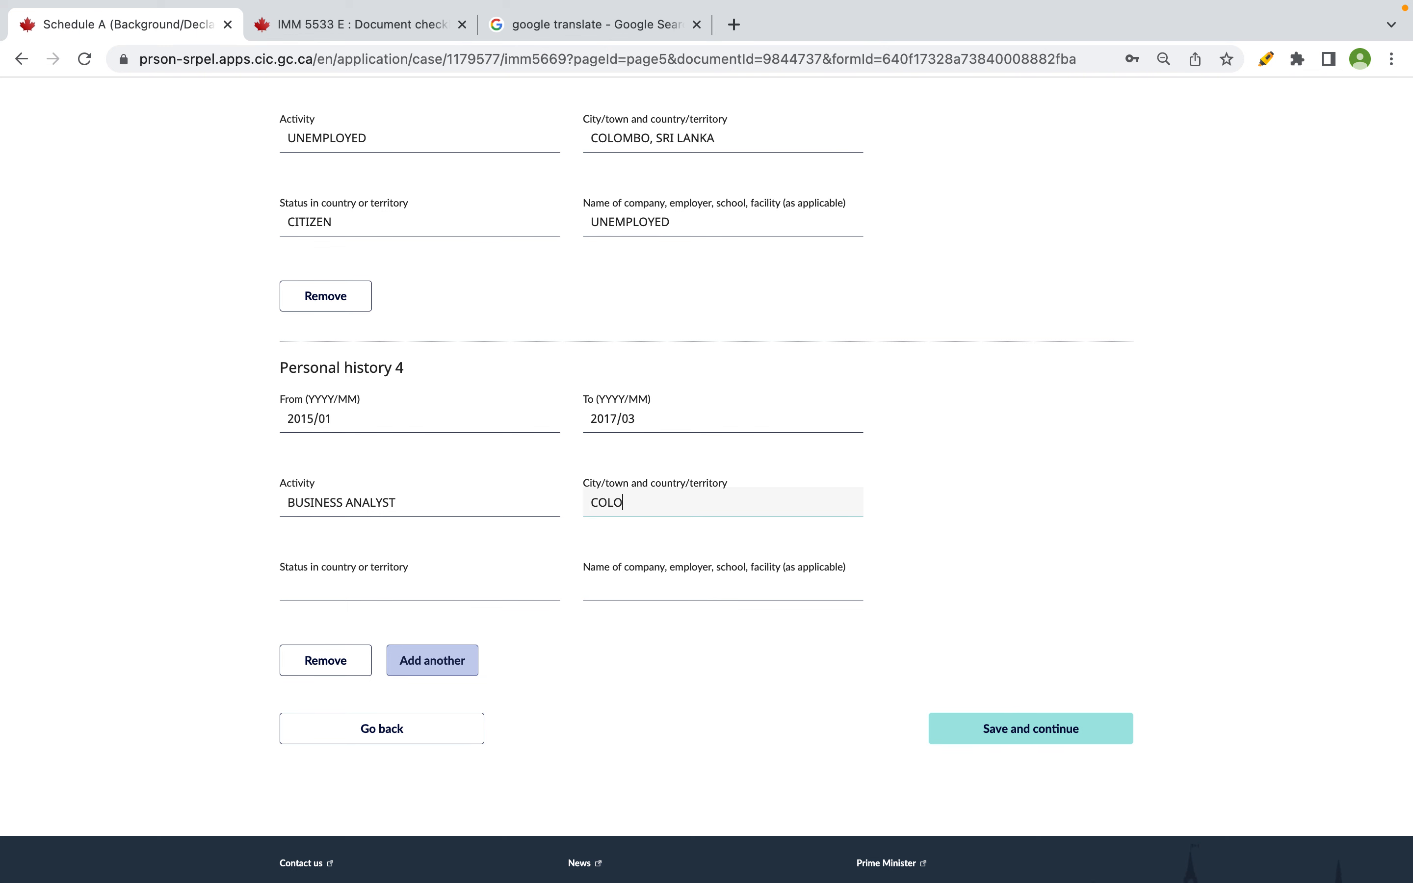
pyautogui.write('MBO SRI LANKA')
pyautogui.click(650, 502)
pyautogui.write(',')
# - Set history 4 status CITIZEN and company DIALOG SRI LANKA, then add Personal history 5
pyautogui.click(395, 591)
pyautogui.write('CT')
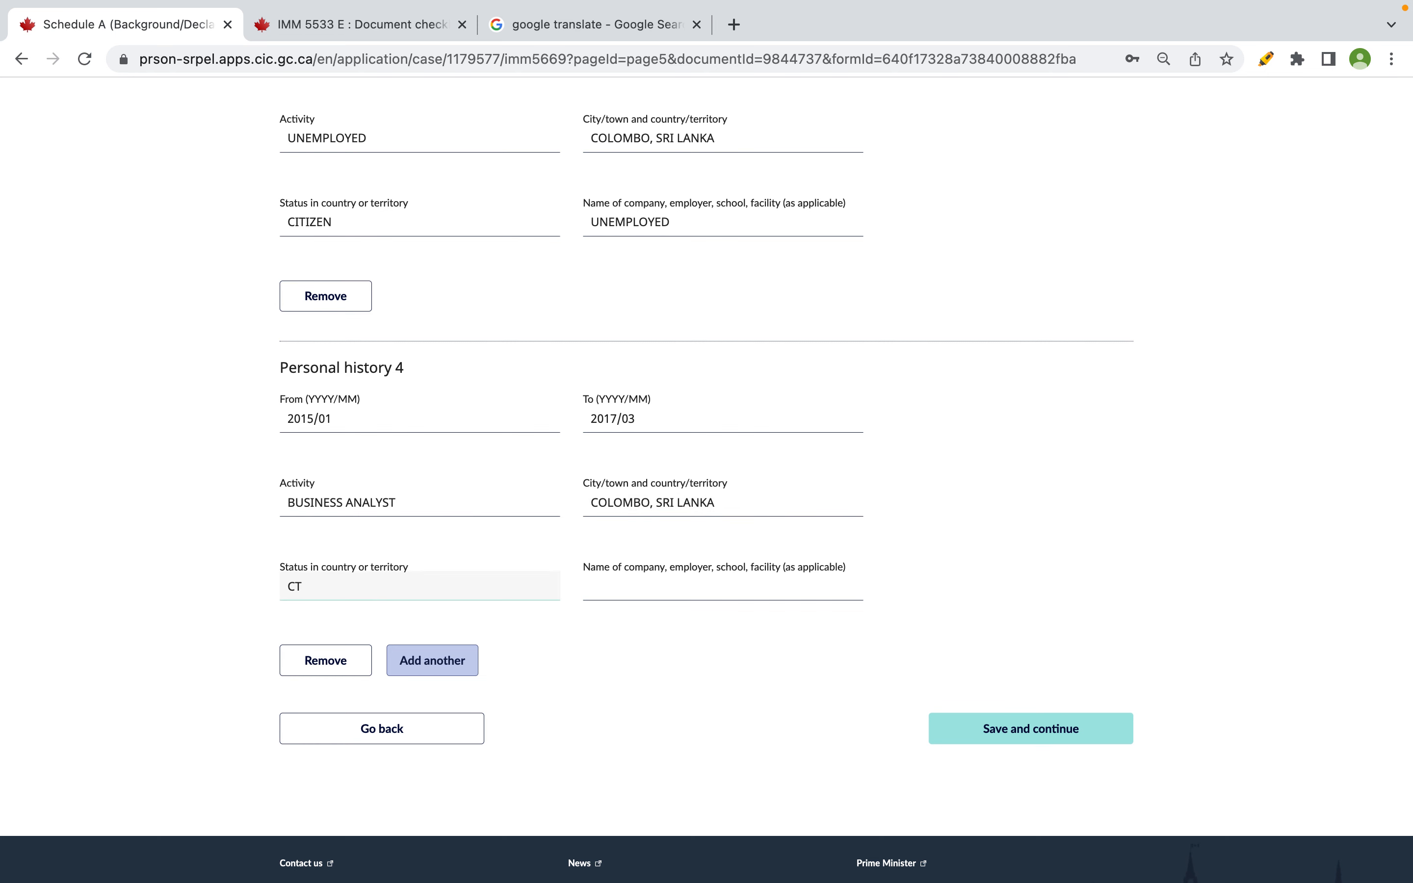
pyautogui.write('ITITIZEN')
pyautogui.press('Tab')
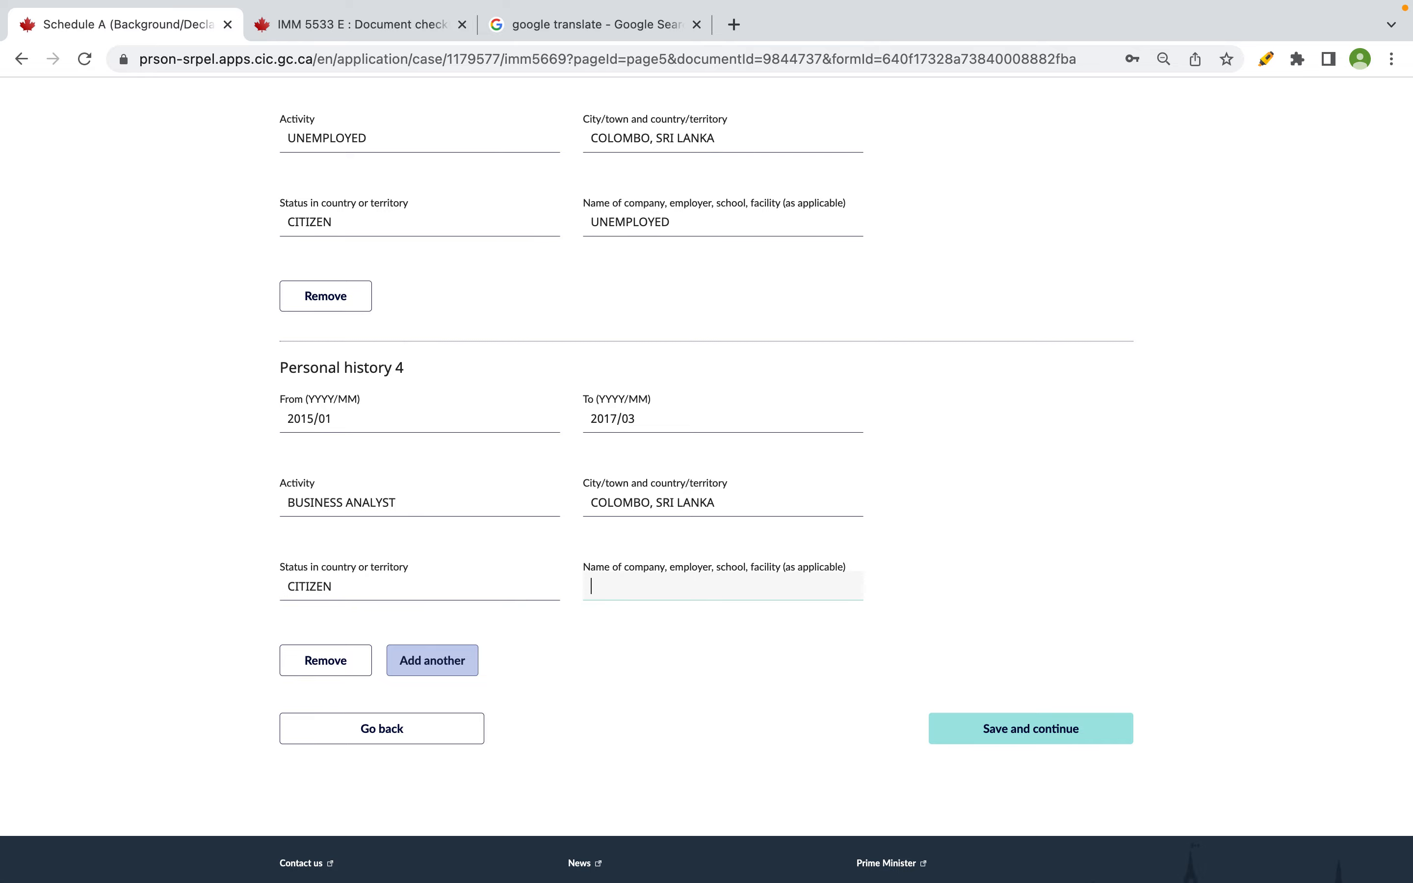
pyautogui.hotkey('ctrl', 'Right')
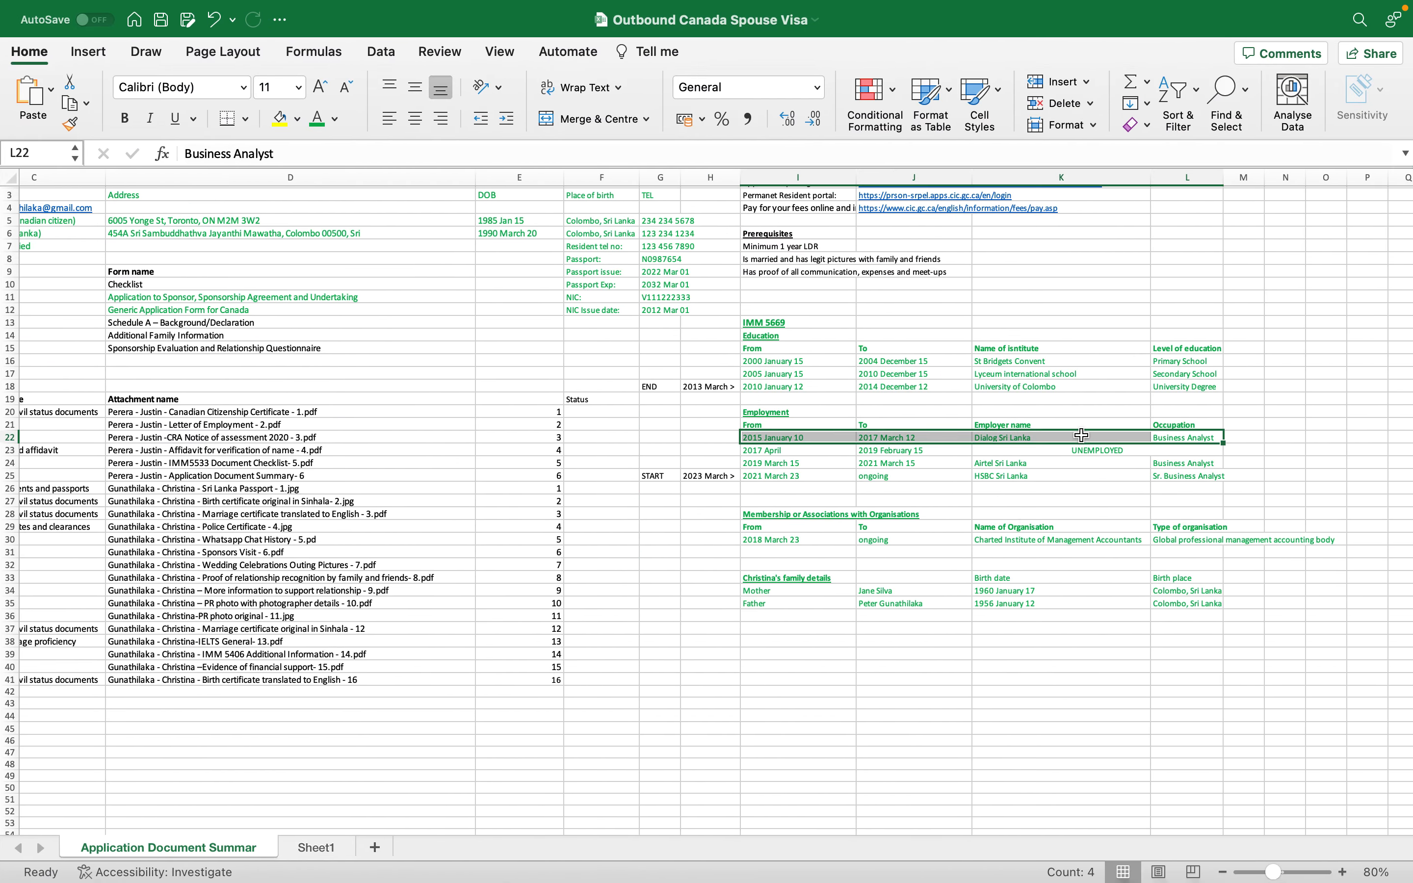
pyautogui.hotkey('ctrl', 'Left')
pyautogui.write('D')
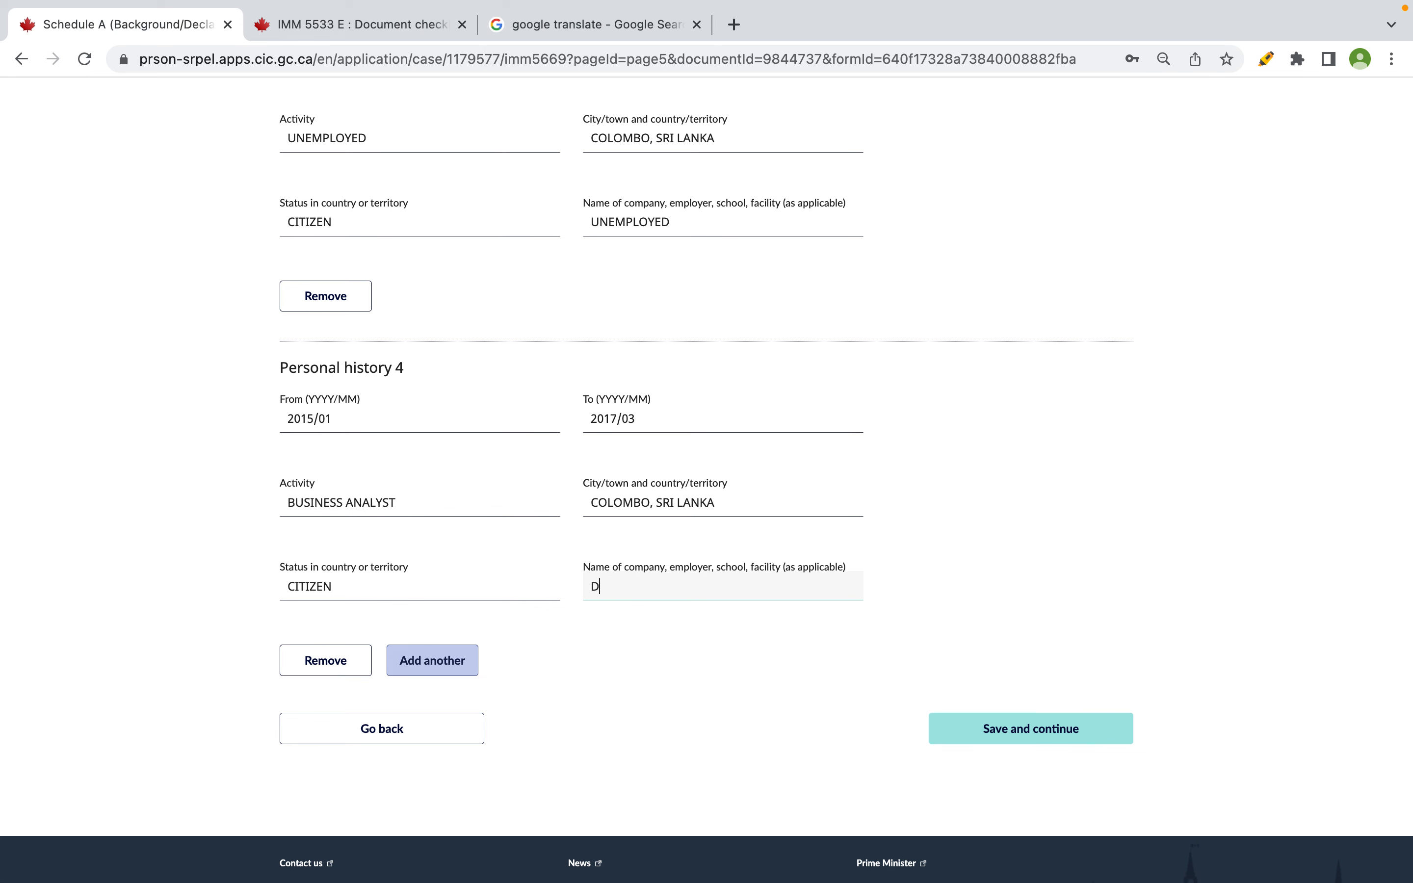
pyautogui.write('IALOG SRI LANKA')
pyautogui.scroll(5, 707, 477)
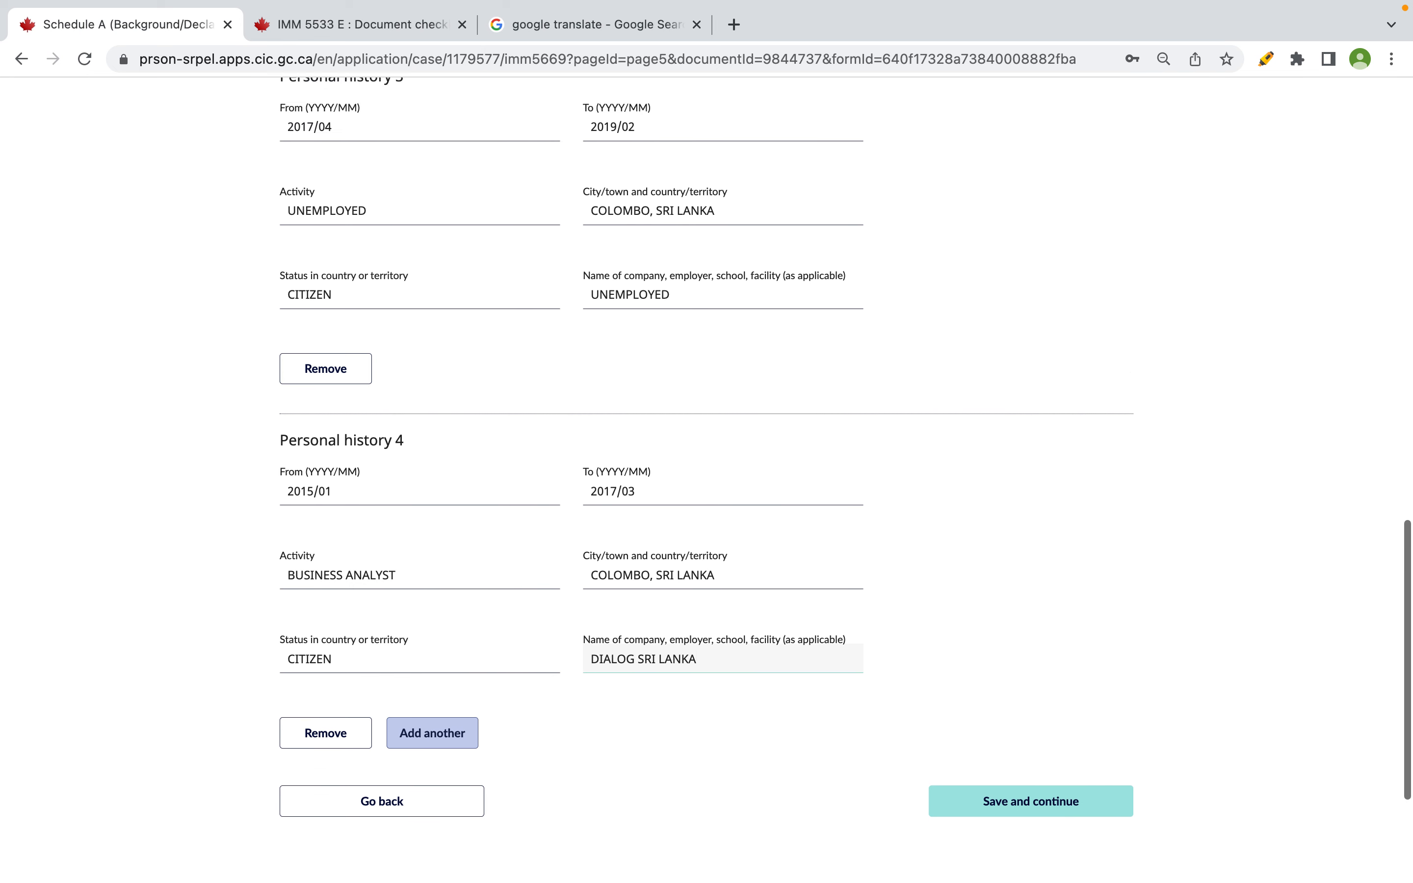
pyautogui.scroll(-8, 379, 543)
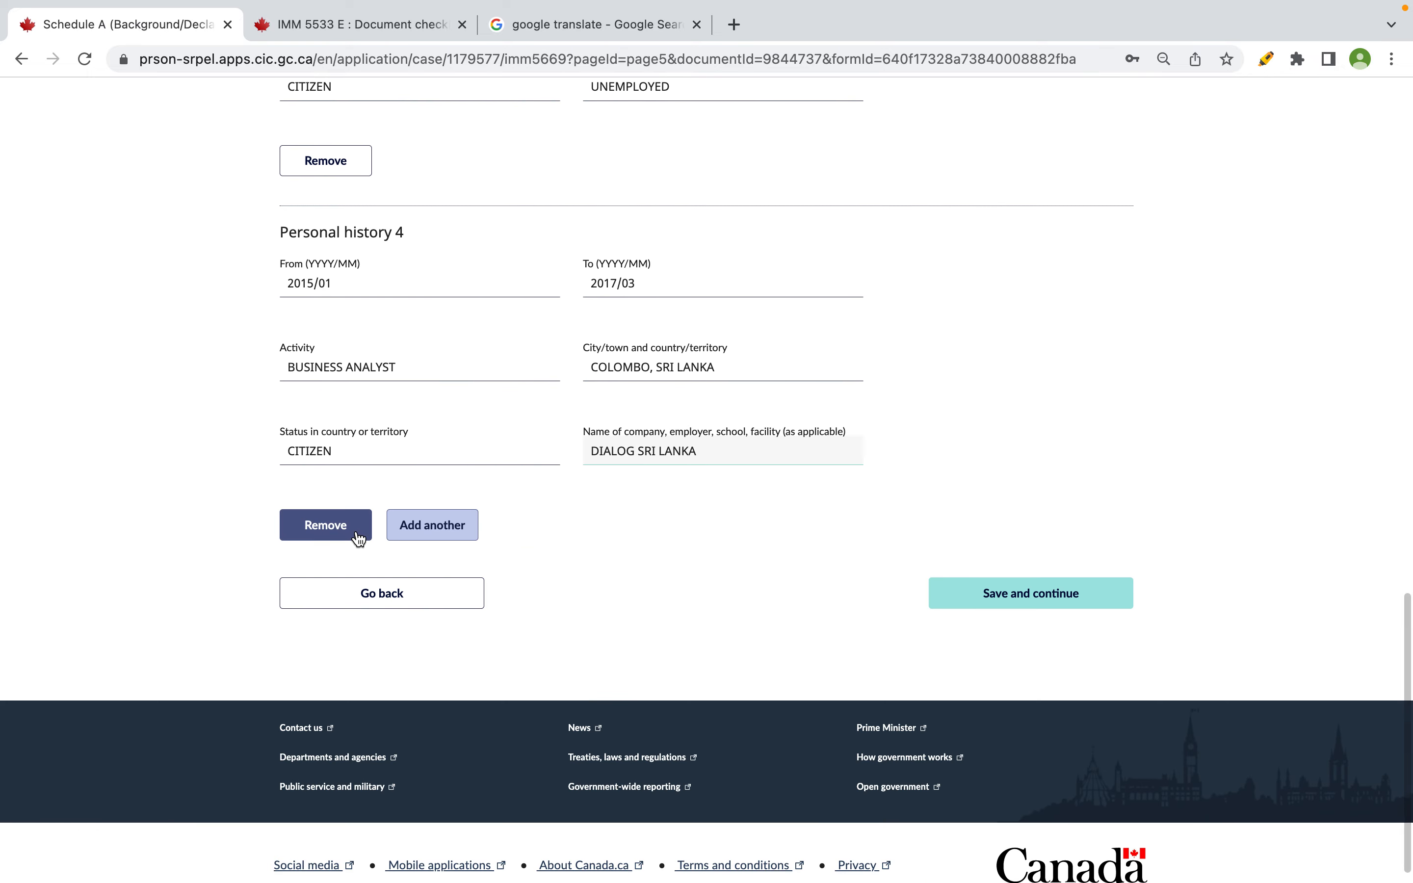
pyautogui.click(423, 539)
# - Look up the University of Colombo row in the spreadsheet and enter start date 2013/03
pyautogui.scroll(-5, 422, 538)
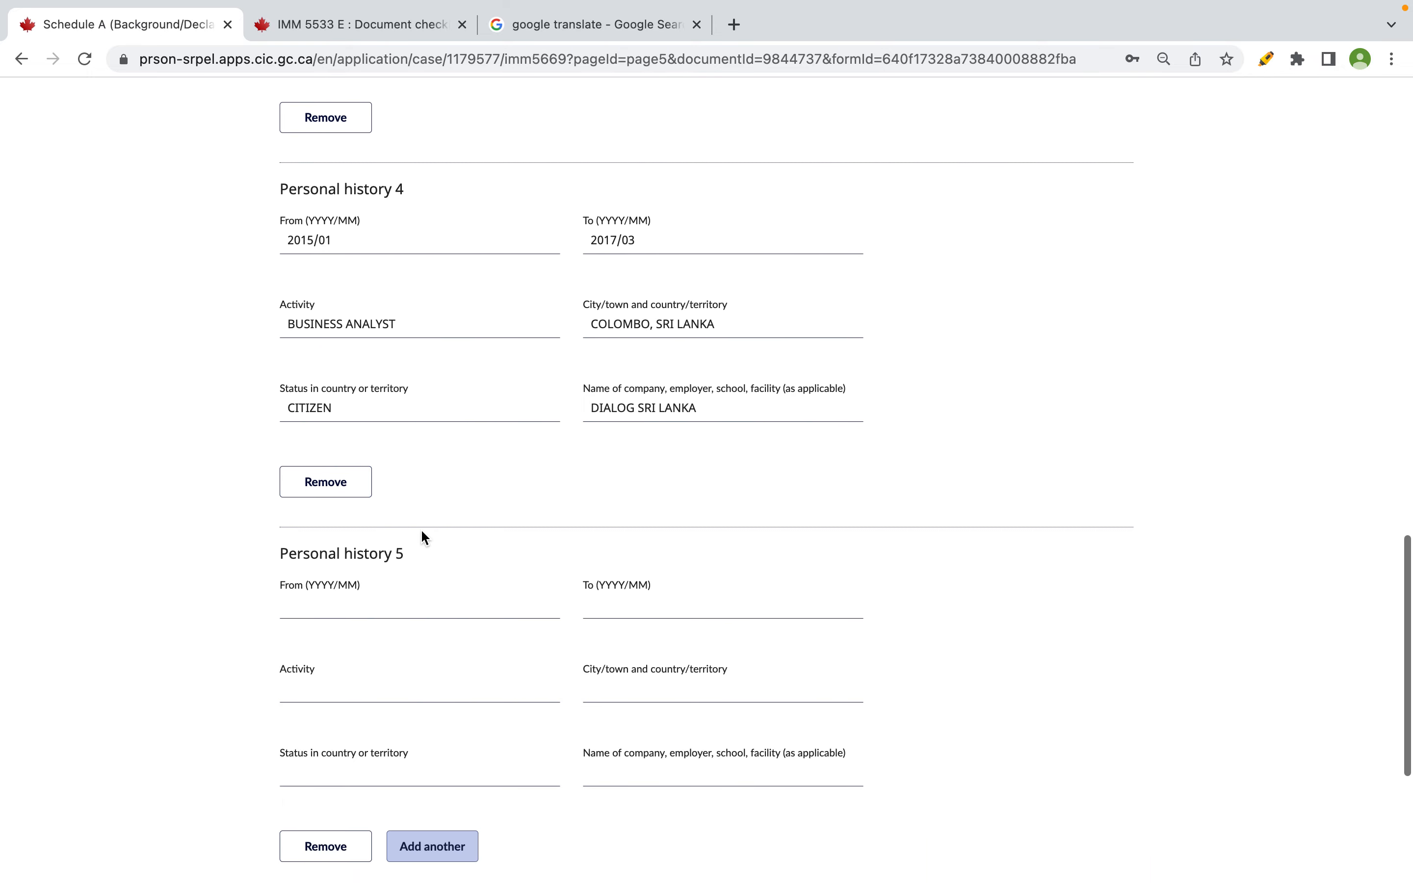
pyautogui.press('super+Tab')
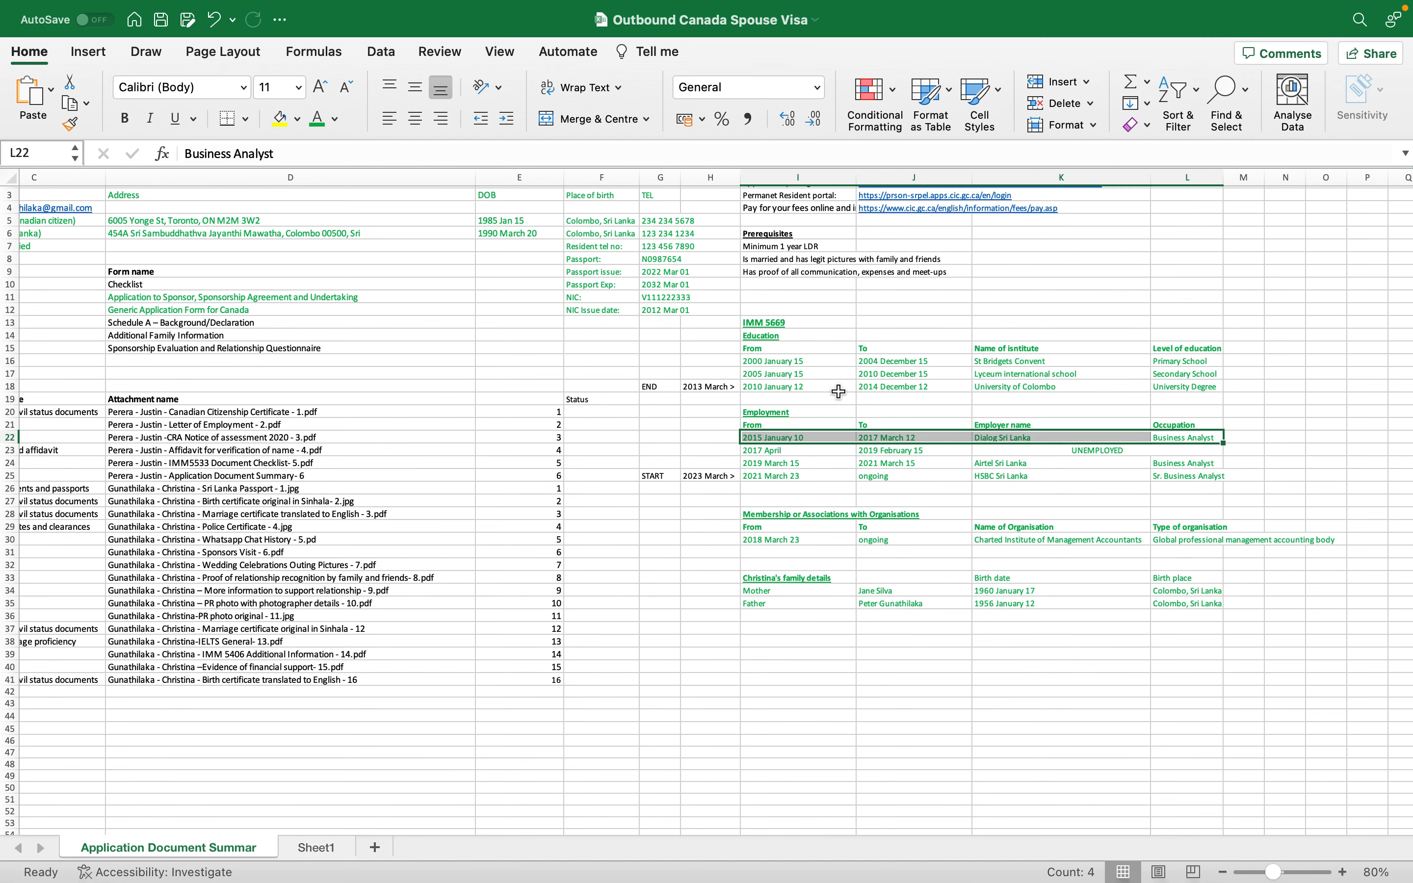
pyautogui.click(815, 388)
pyautogui.moveTo(816, 388); pyautogui.dragTo(1185, 387)
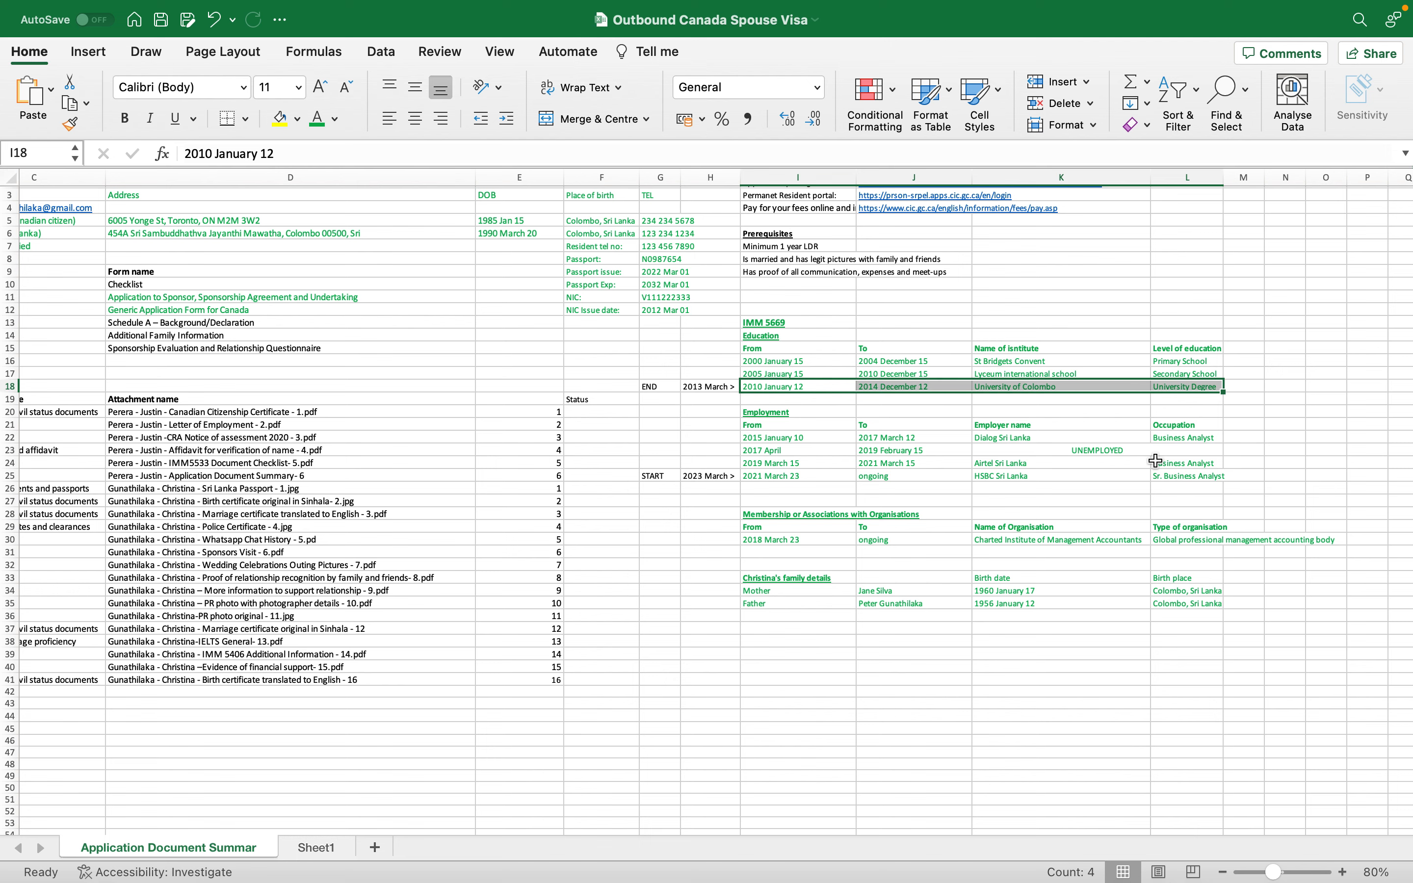
pyautogui.moveTo(829, 381); pyautogui.dragTo(826, 375)
pyautogui.click(686, 356)
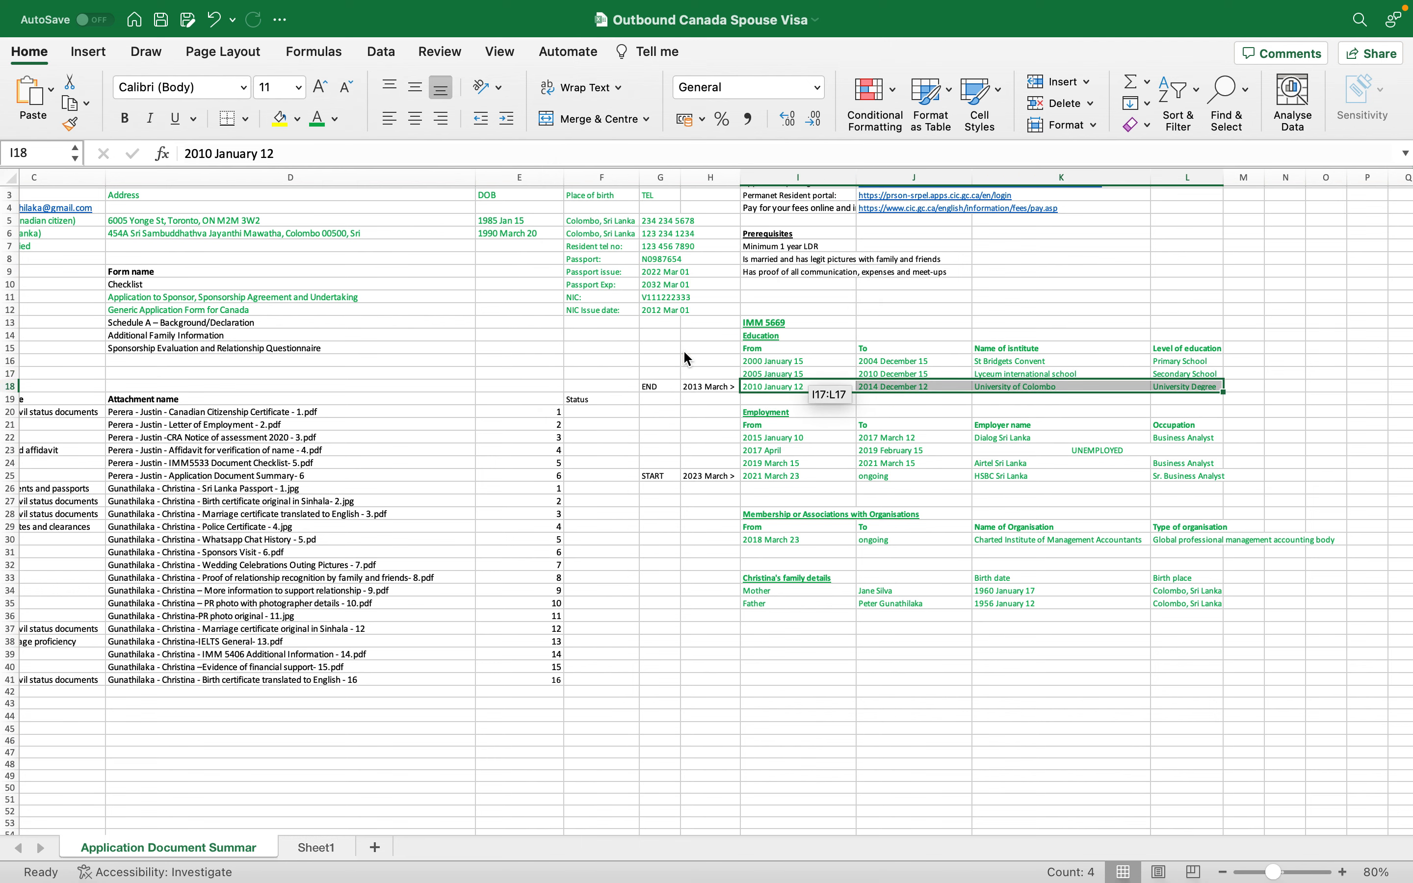
pyautogui.click(803, 411)
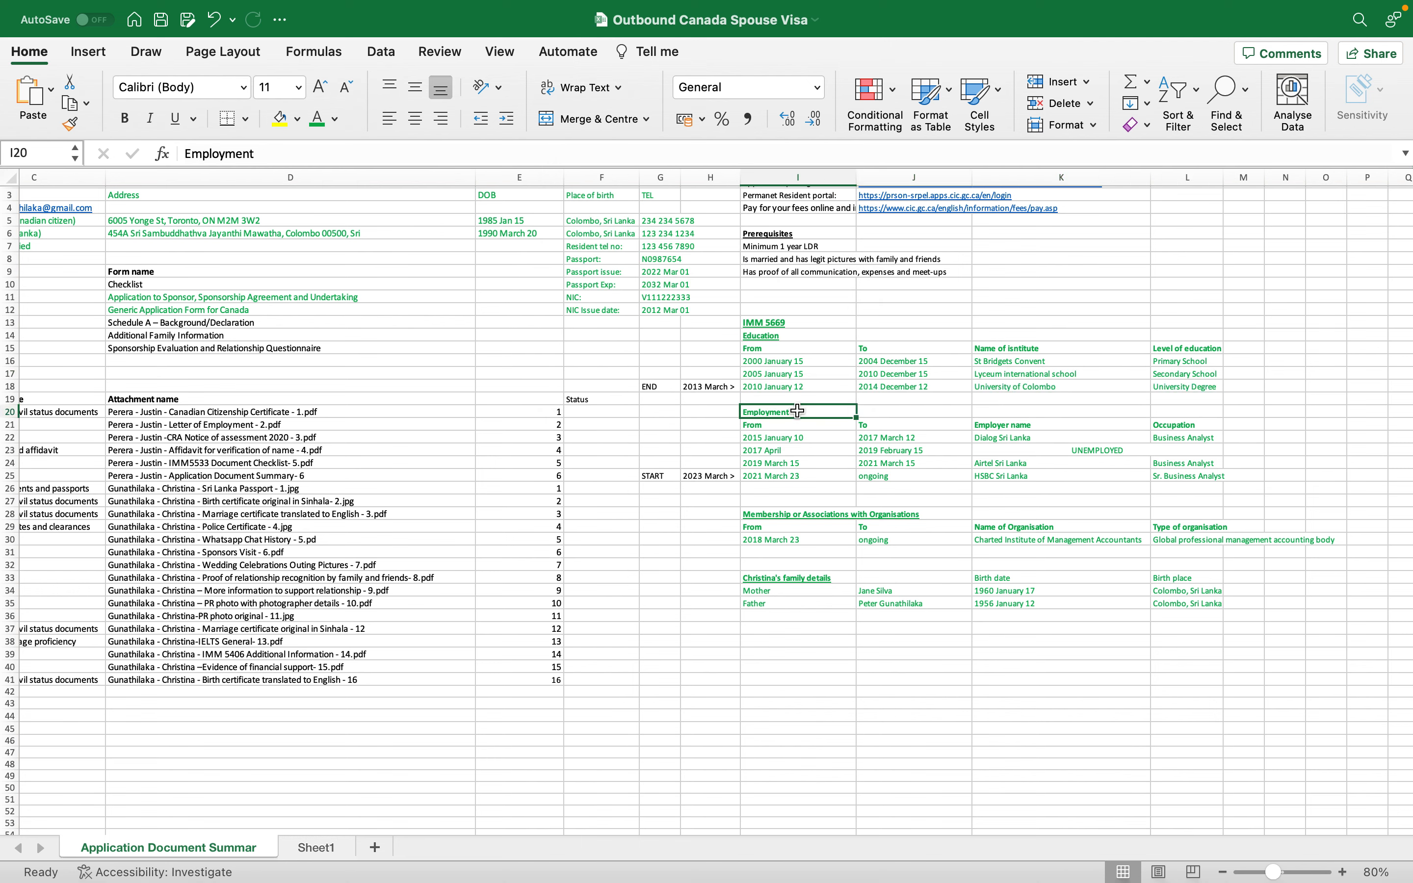
pyautogui.click(727, 468)
pyautogui.press('super+Tab')
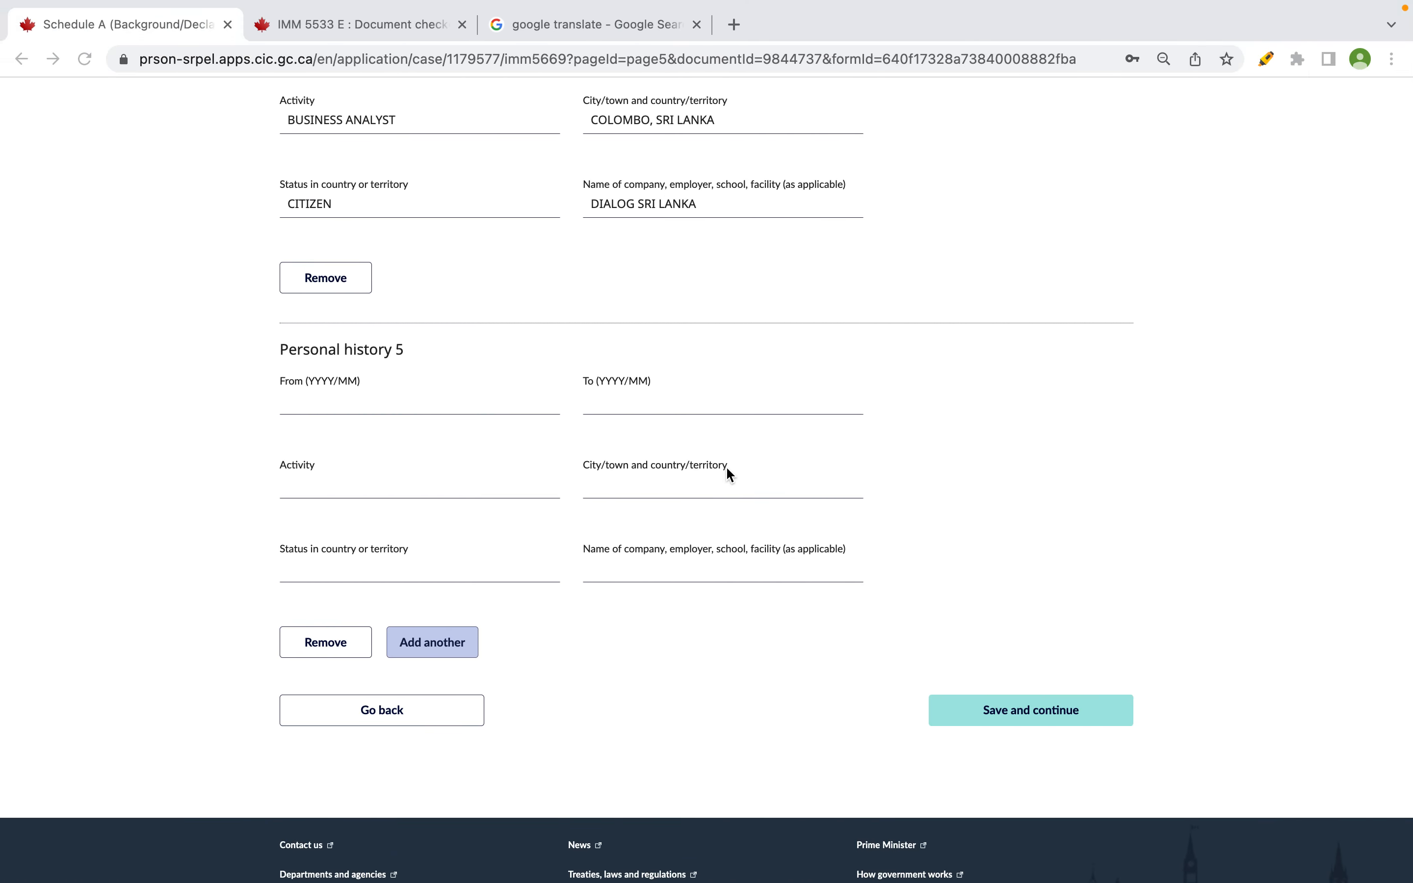
pyautogui.click(385, 397)
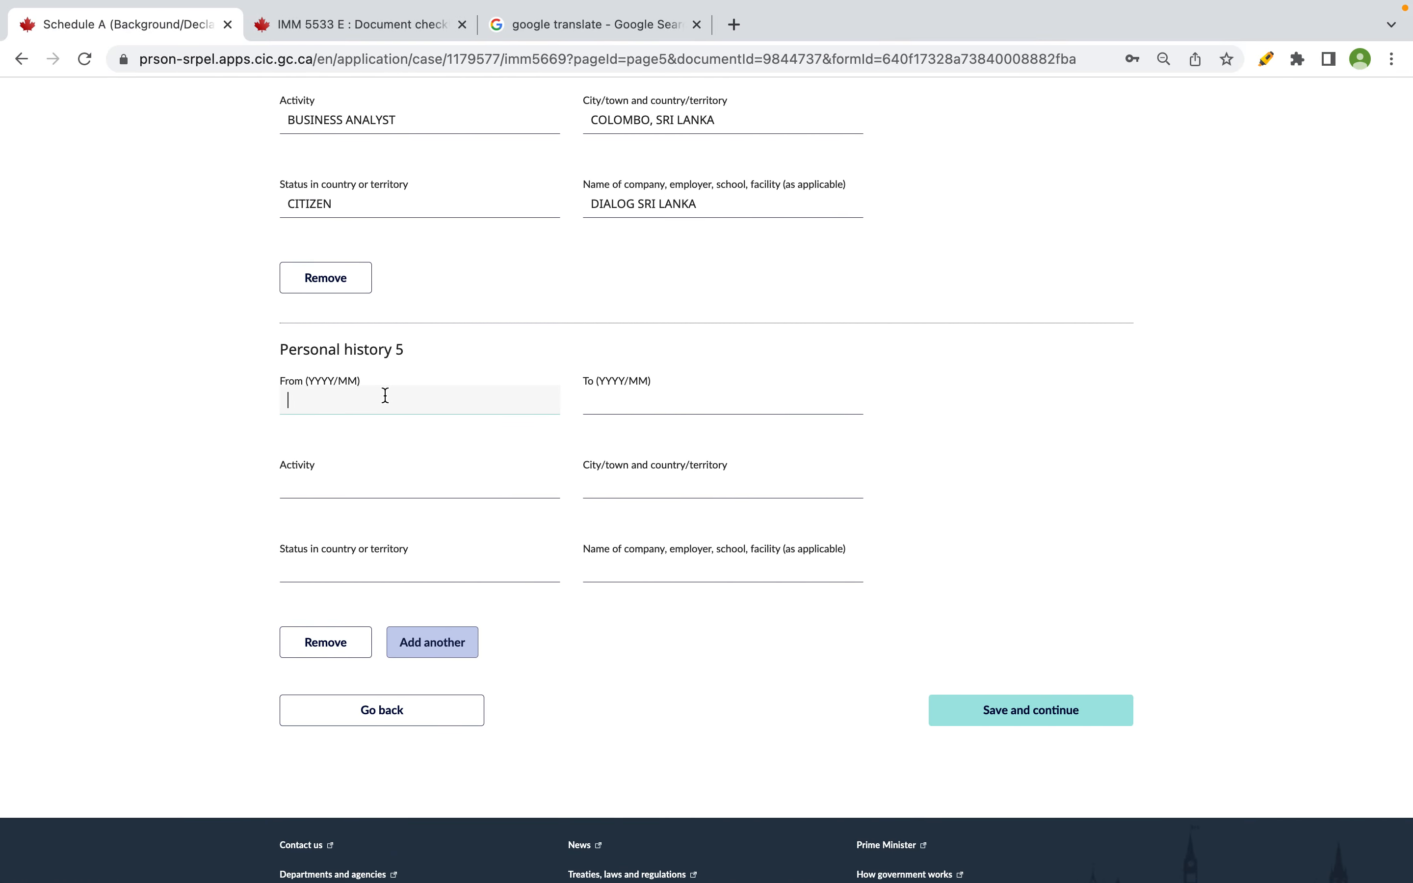
pyautogui.write('2013/03')
# - Enter end date 2014/12, activity STUDYING and location COLOMBO, SRI LANKA
pyautogui.press('super+Tab')
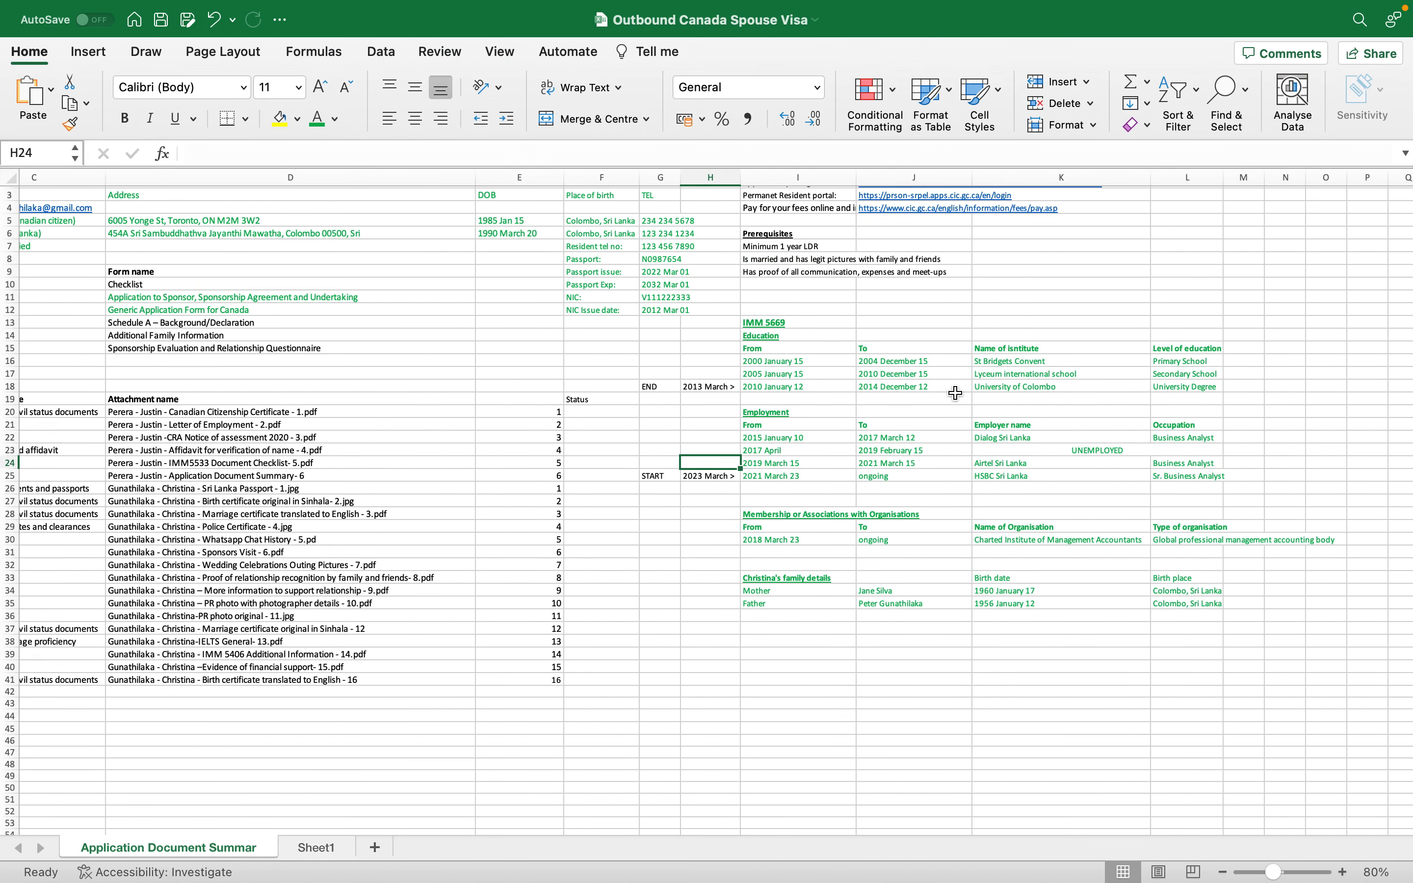
pyautogui.click(937, 386)
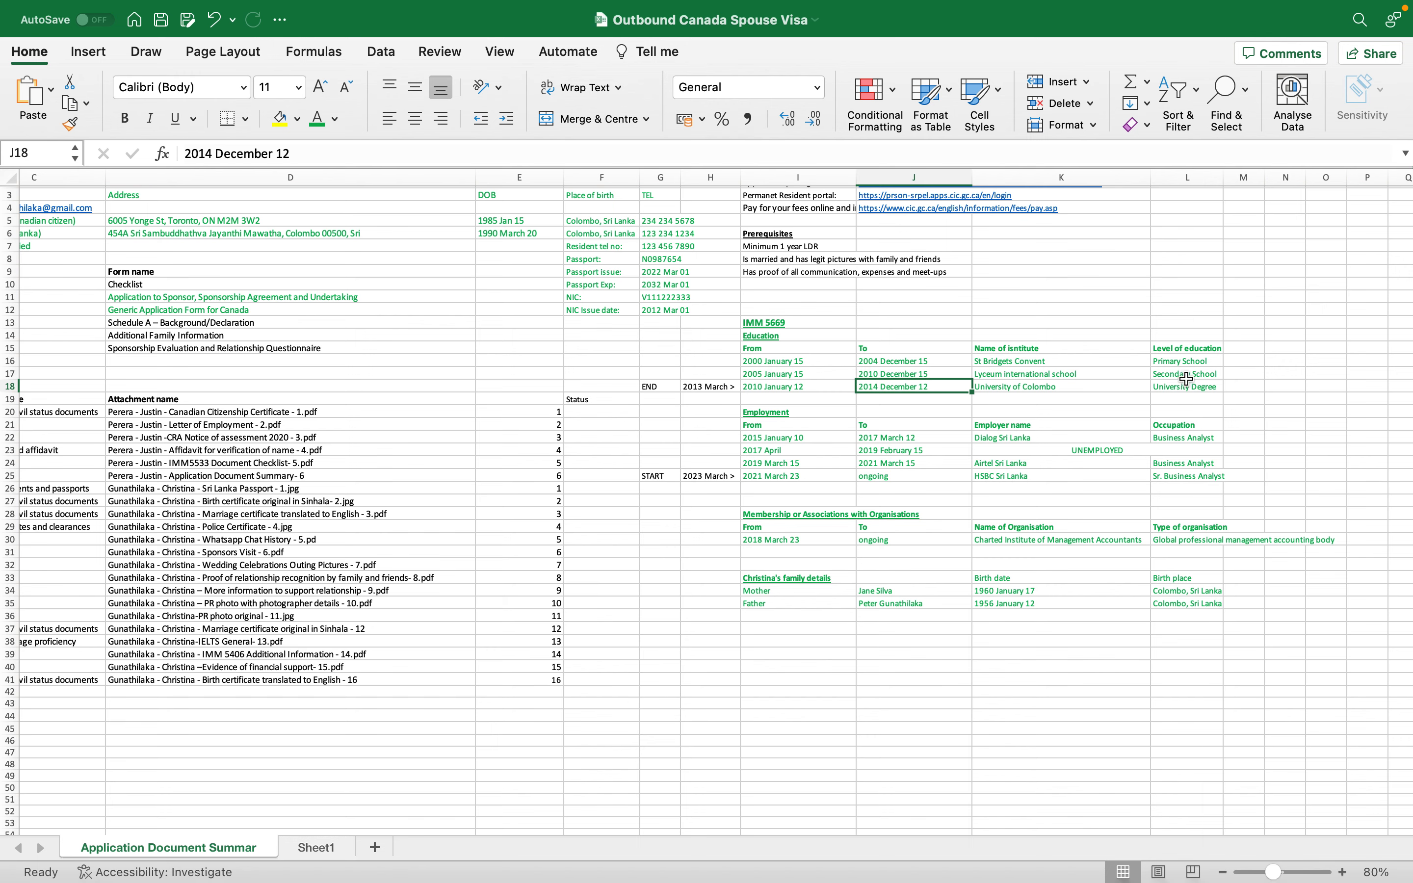
pyautogui.moveTo(1186, 386); pyautogui.dragTo(771, 387)
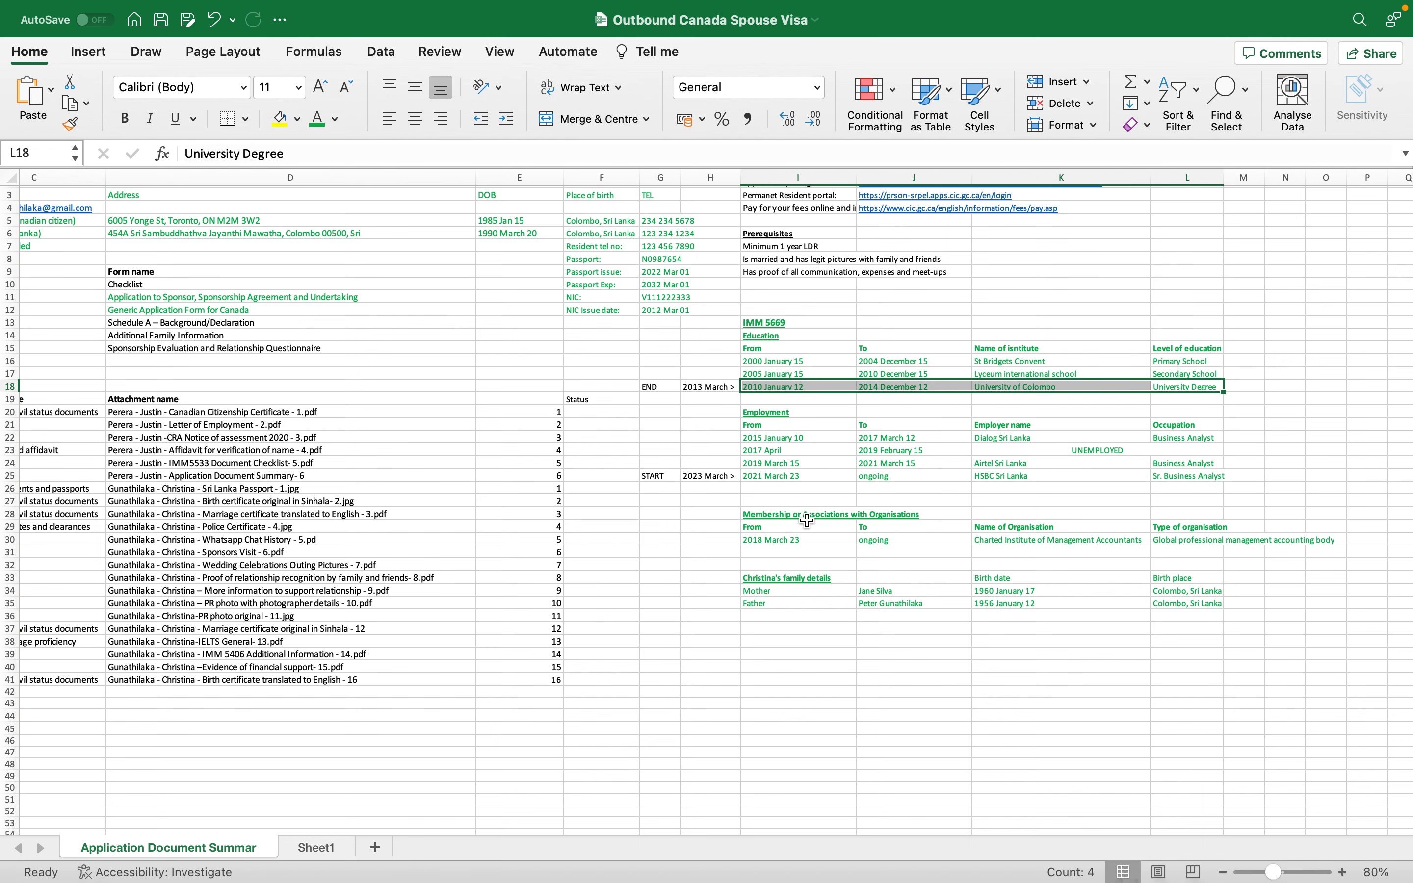
pyautogui.press('super+Tab')
pyautogui.click(646, 393)
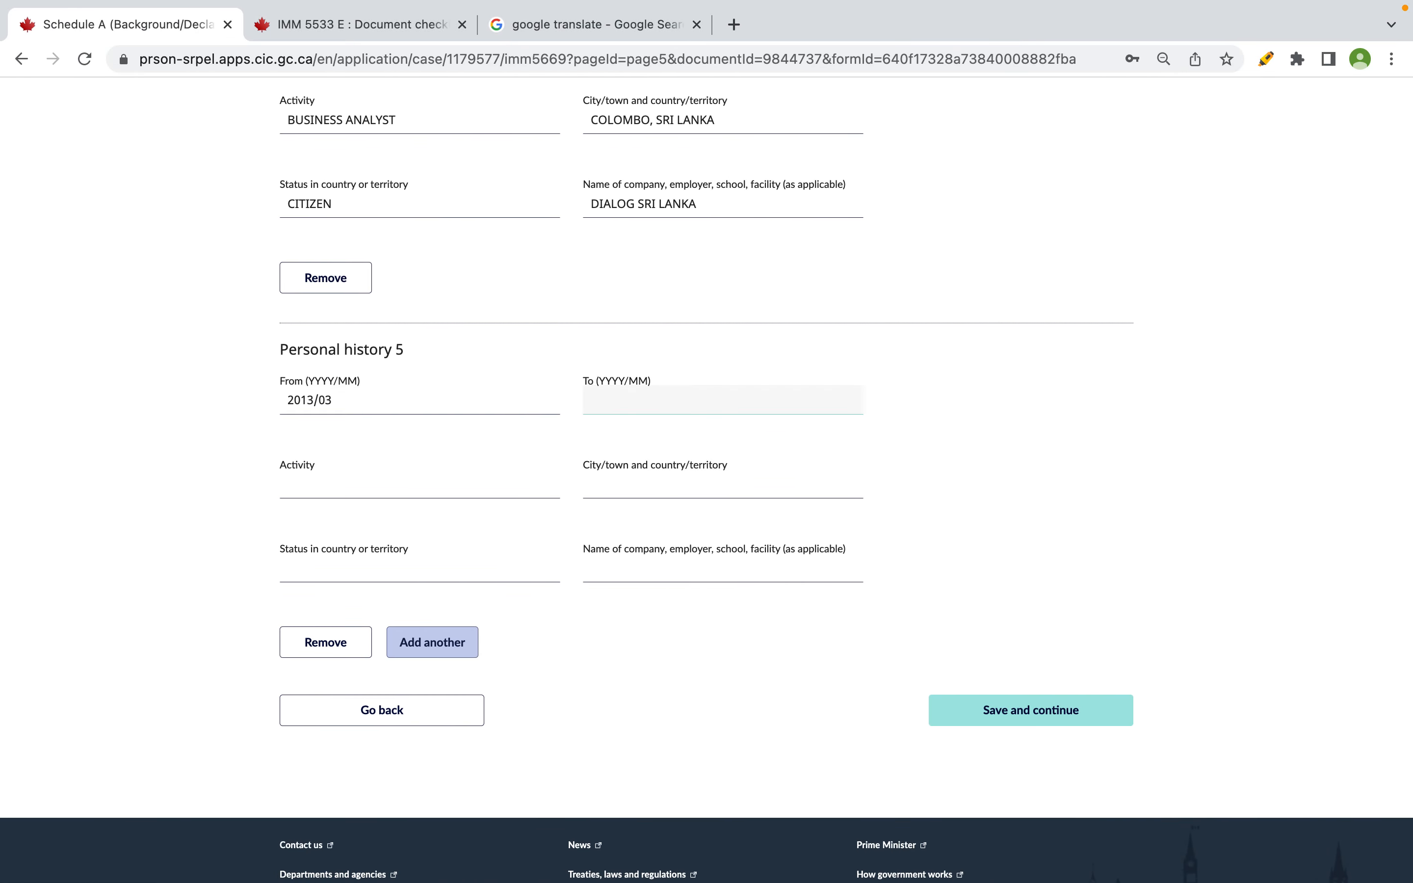
pyautogui.write('014/12')
pyautogui.press('Tab')
pyautogui.write('STUDYING2')
pyautogui.press('Tab')
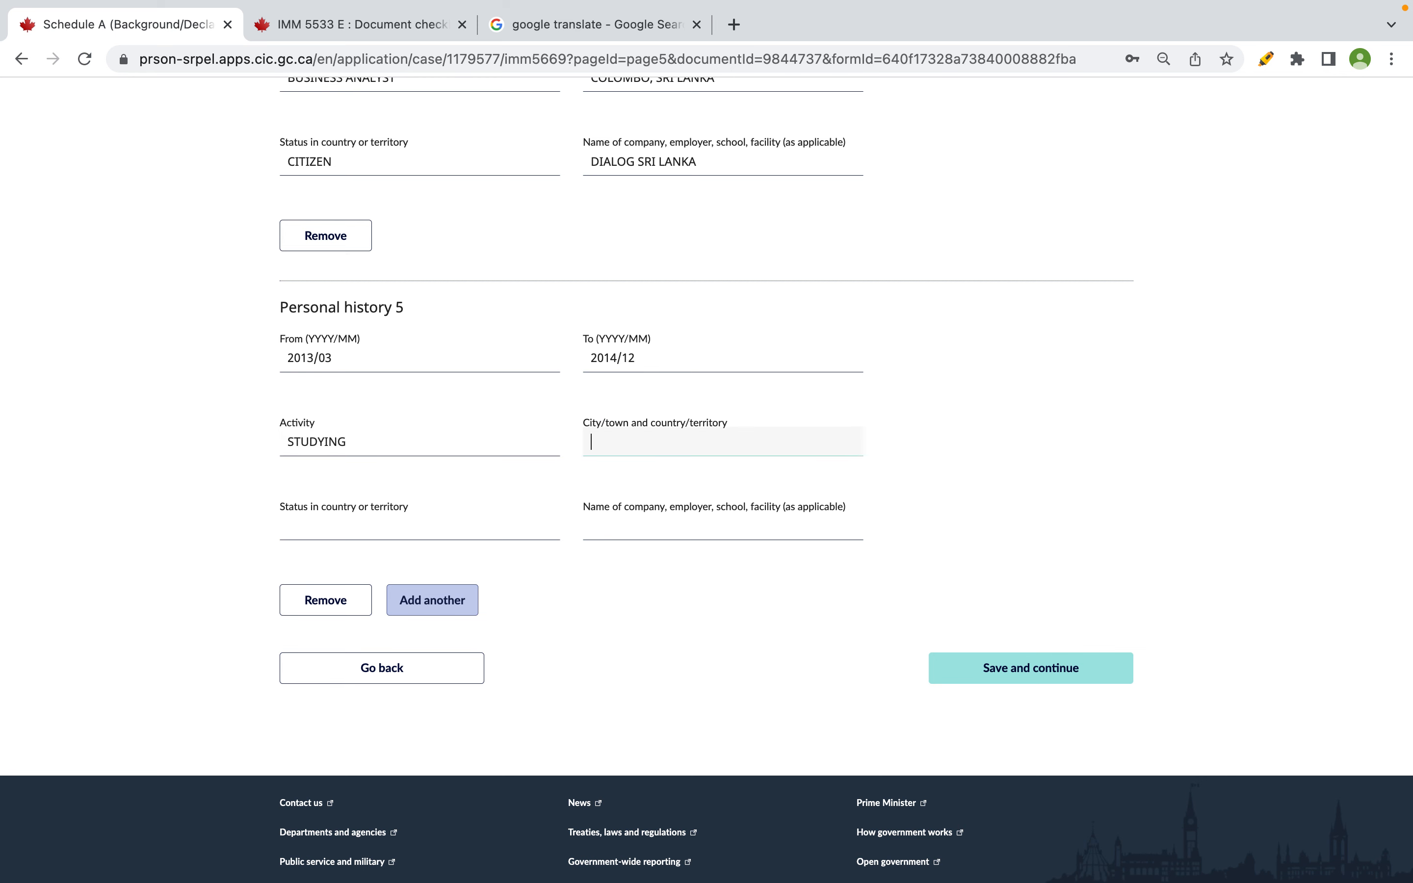
pyautogui.write('COLOMBO, SRI LANKA')
# - Enter status CITIZEN and school UNIVERSITY OF COLOMBO, then save Section D
pyautogui.click(347, 533)
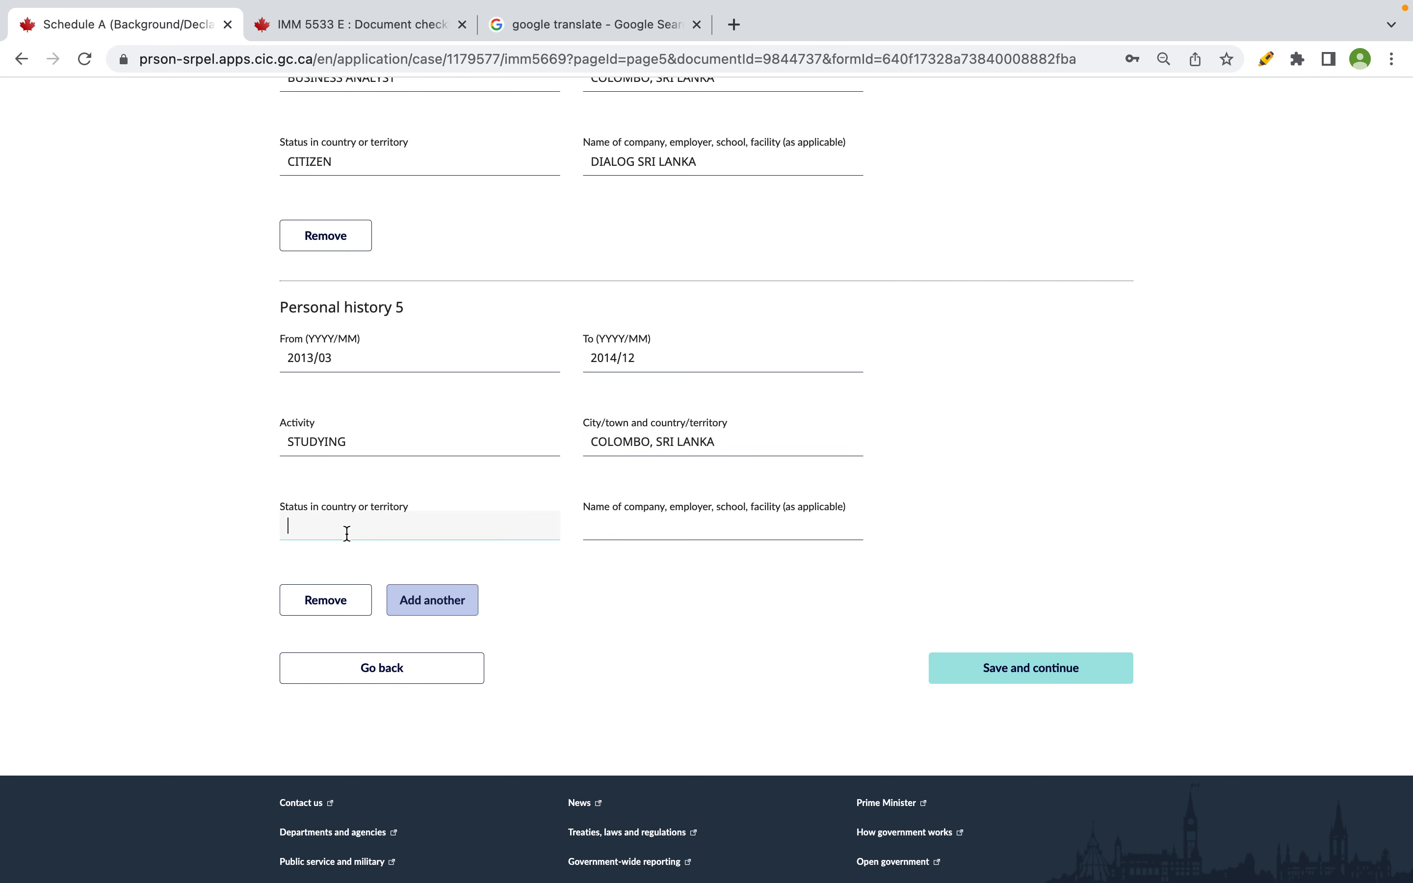
pyautogui.write('CITIZWEN')
pyautogui.press('Tab')
pyautogui.click(368, 537)
pyautogui.press('BackSpace')
pyautogui.press('BackSpace')
pyautogui.press('BackSpace')
pyautogui.write('EN')
pyautogui.press('Tab')
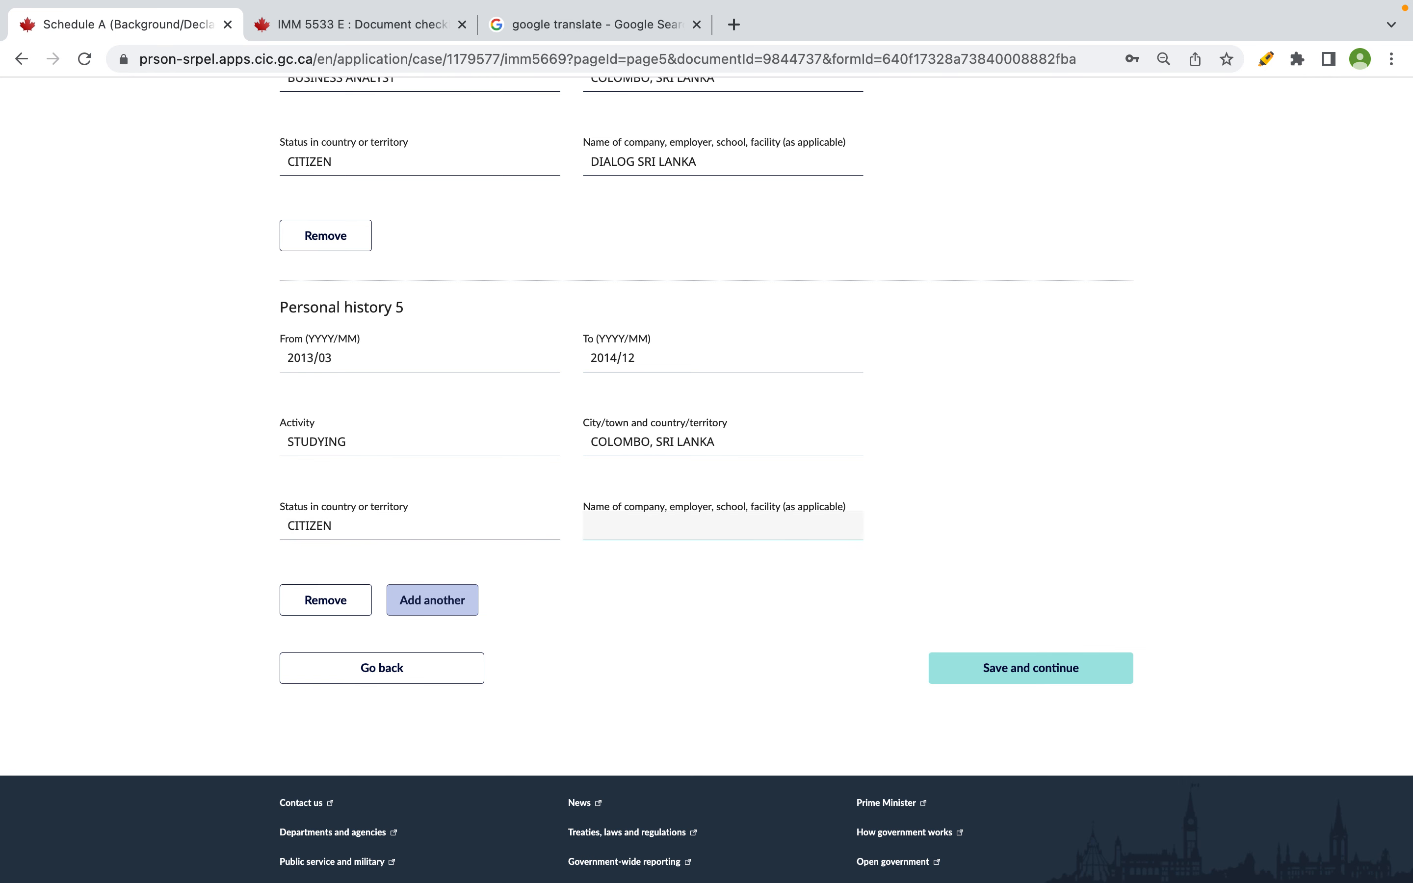
pyautogui.write('UNIVERSITY OF COLOMBO')
pyautogui.hotkey('ctrl', 'Right')
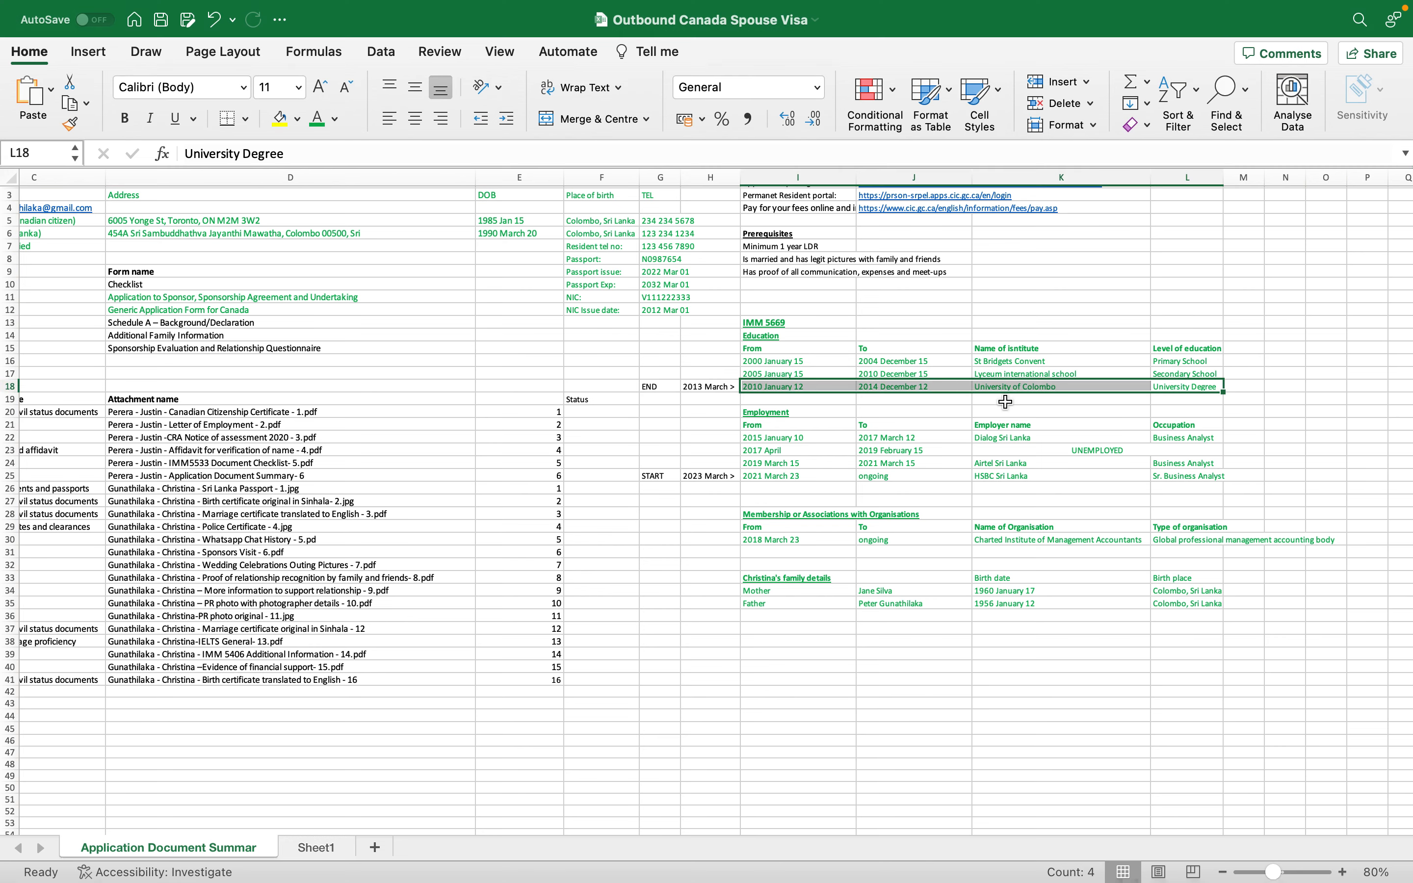
pyautogui.hotkey('ctrl', 'Left')
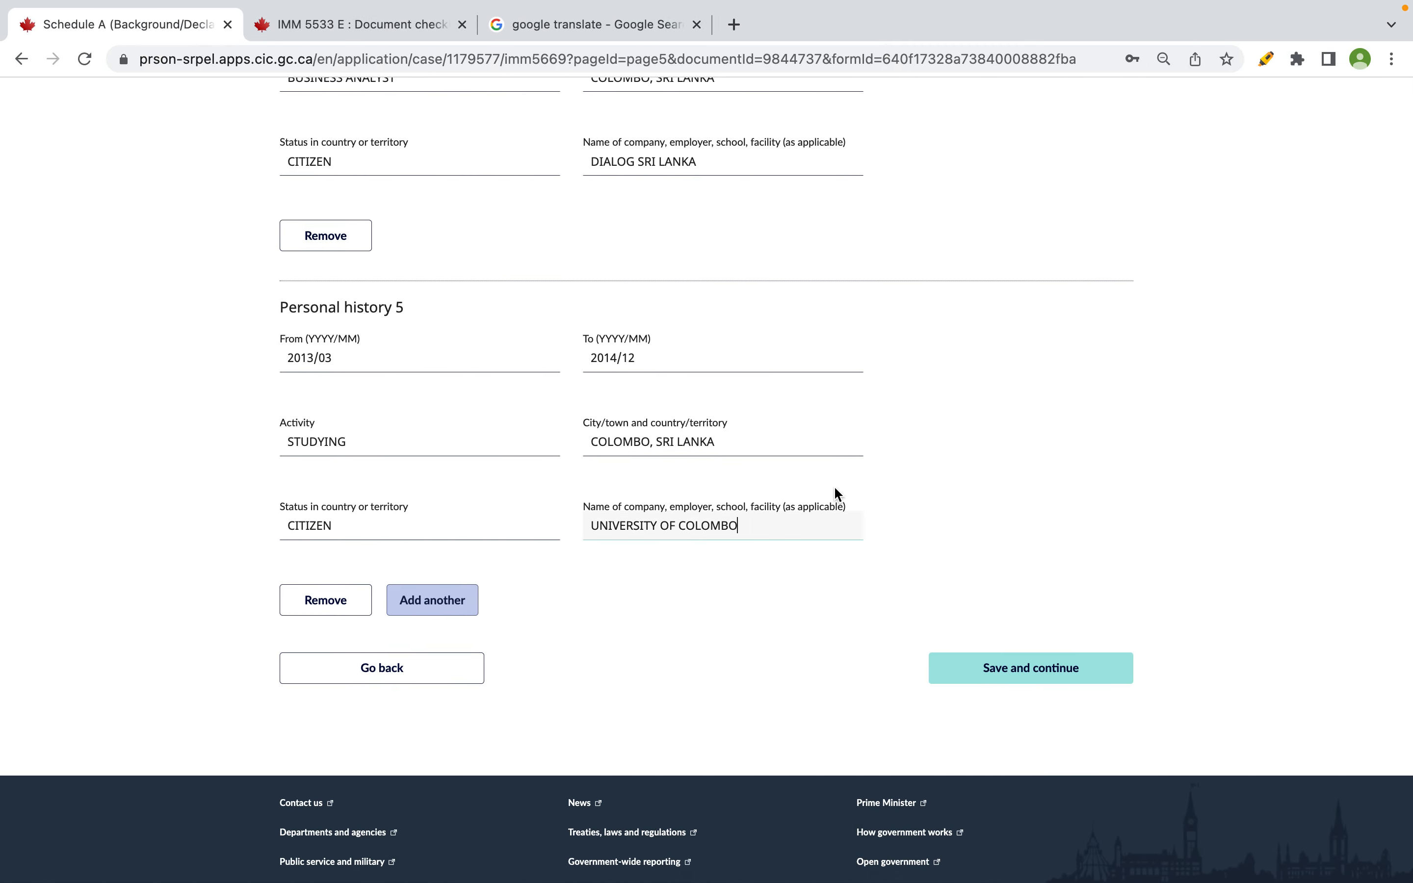
pyautogui.scroll(20, 316, 385)
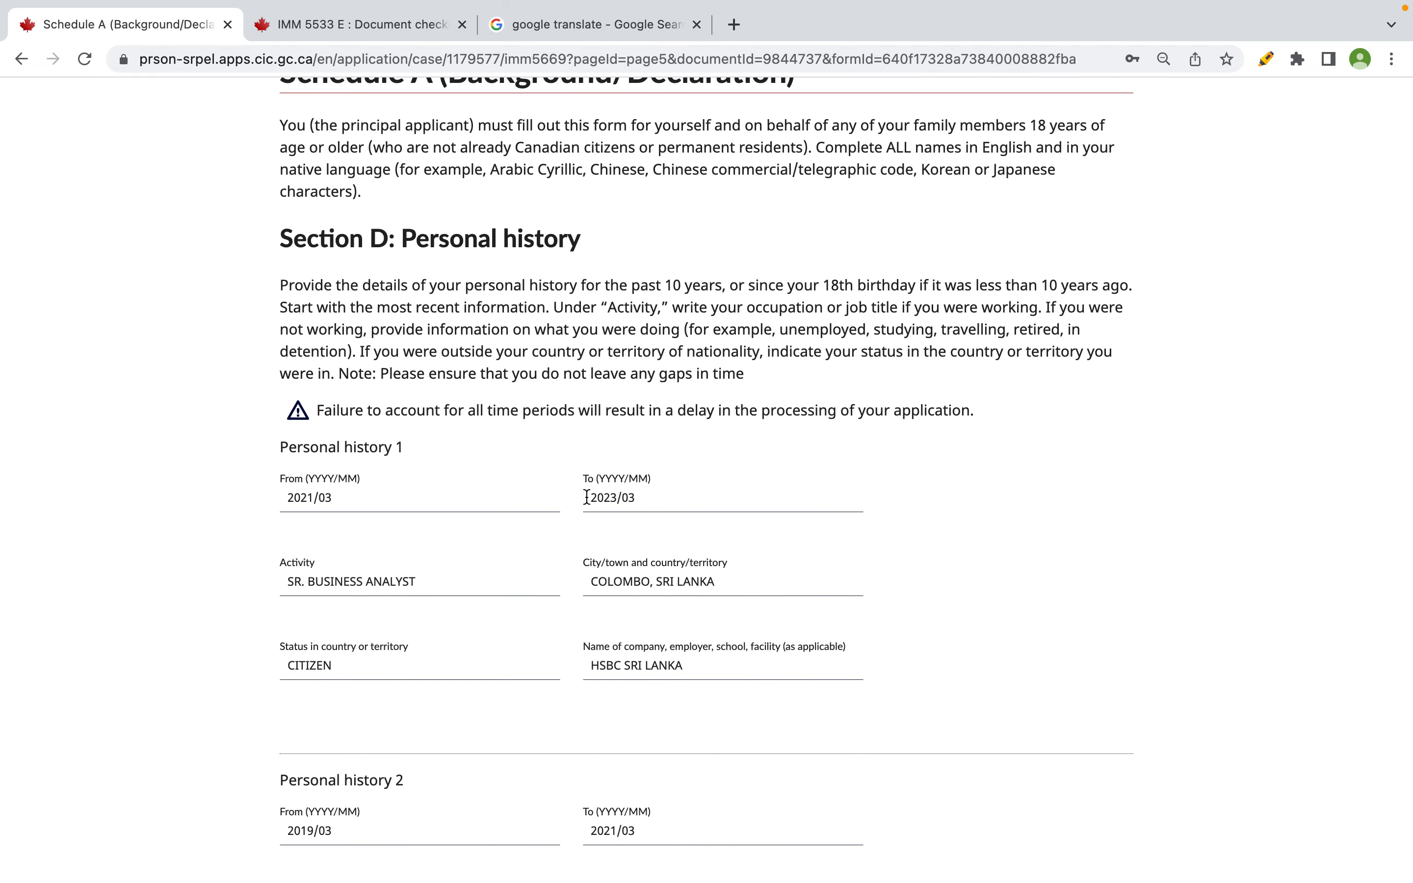
pyautogui.scroll(-20, 677, 494)
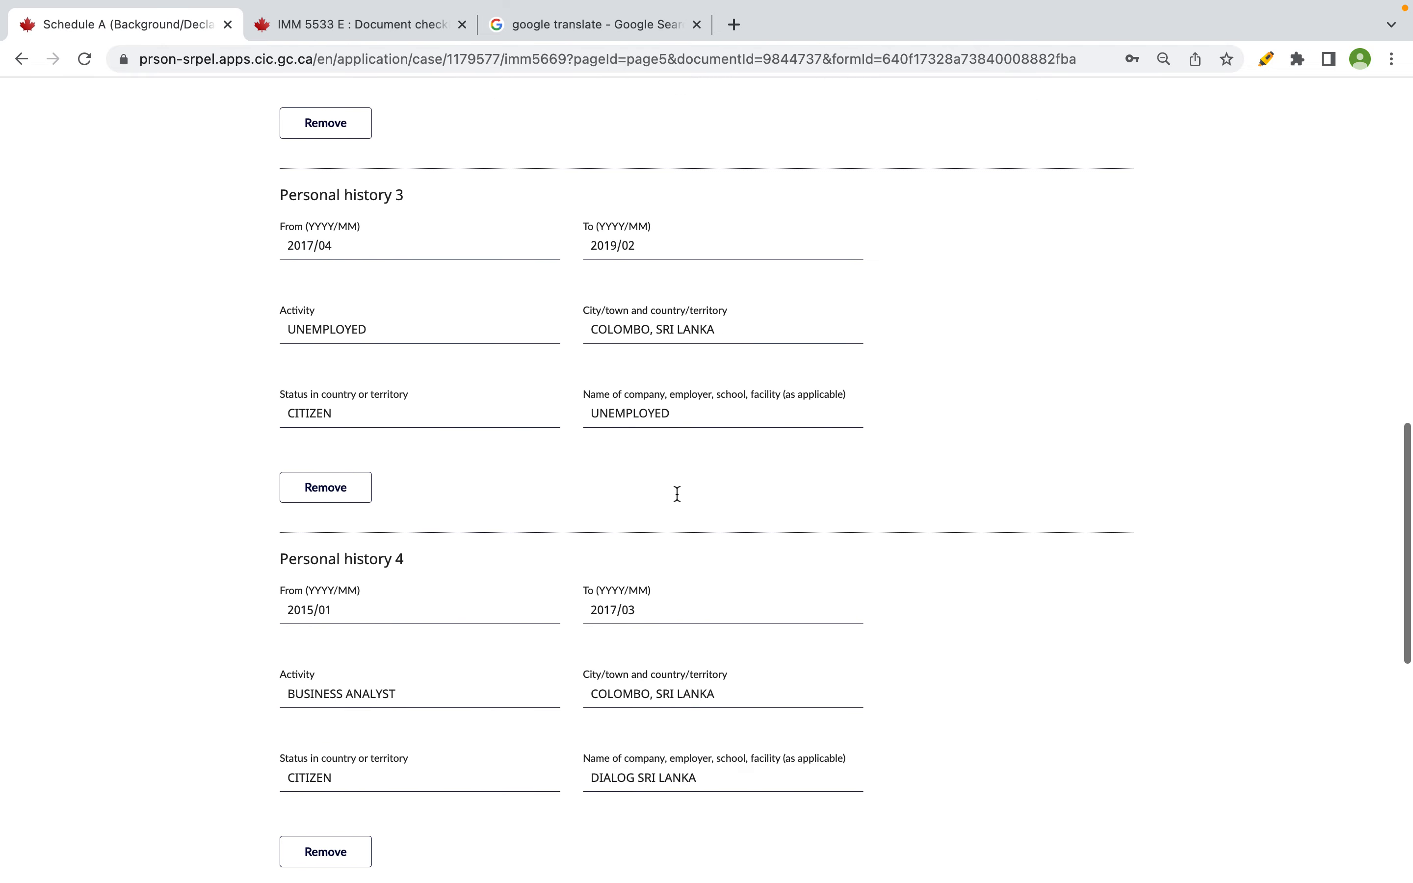
pyautogui.click(993, 602)
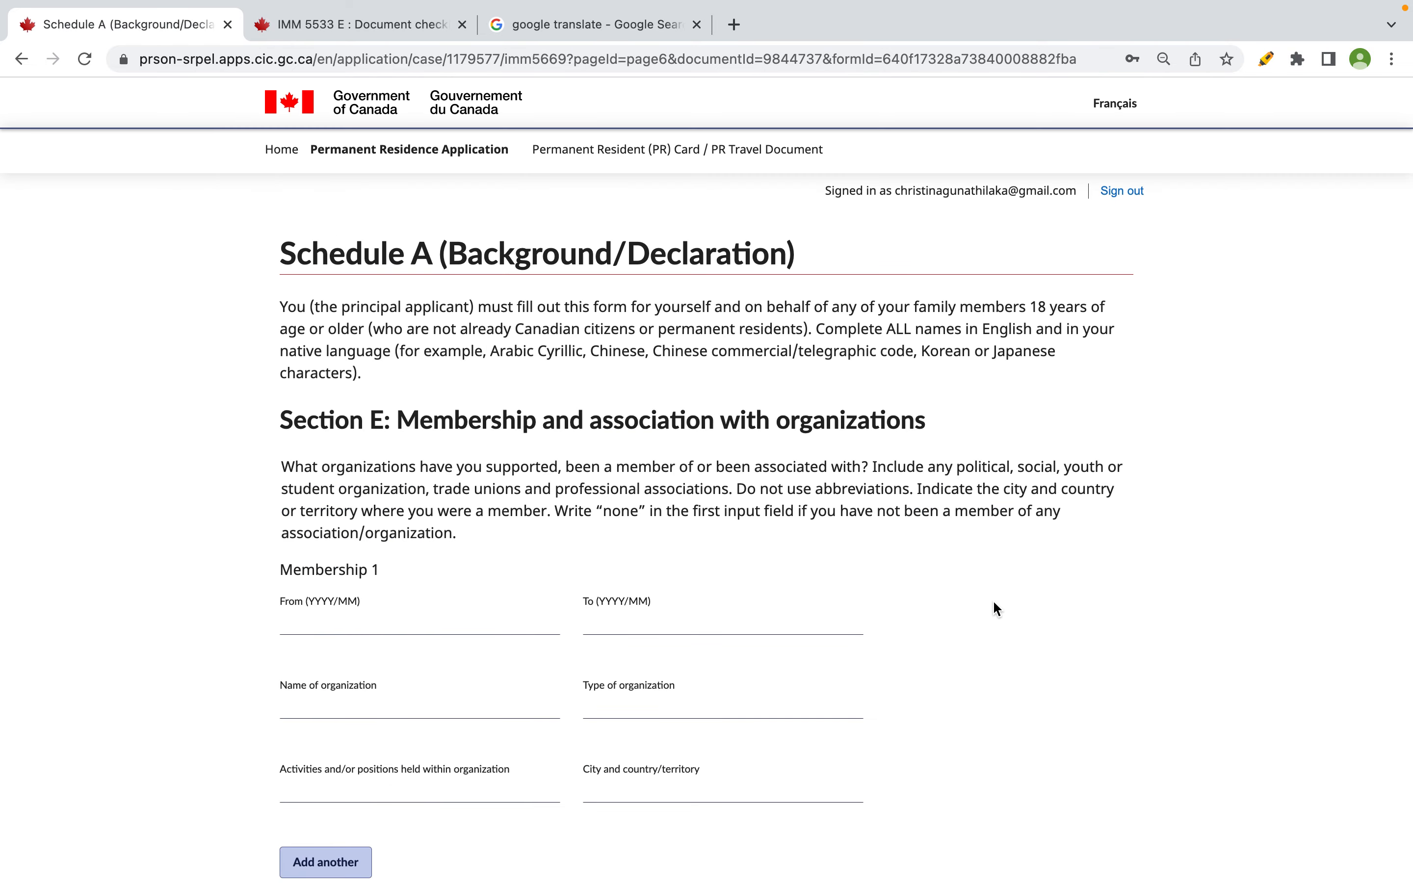
pyautogui.moveTo(418, 419); pyautogui.dragTo(947, 442)
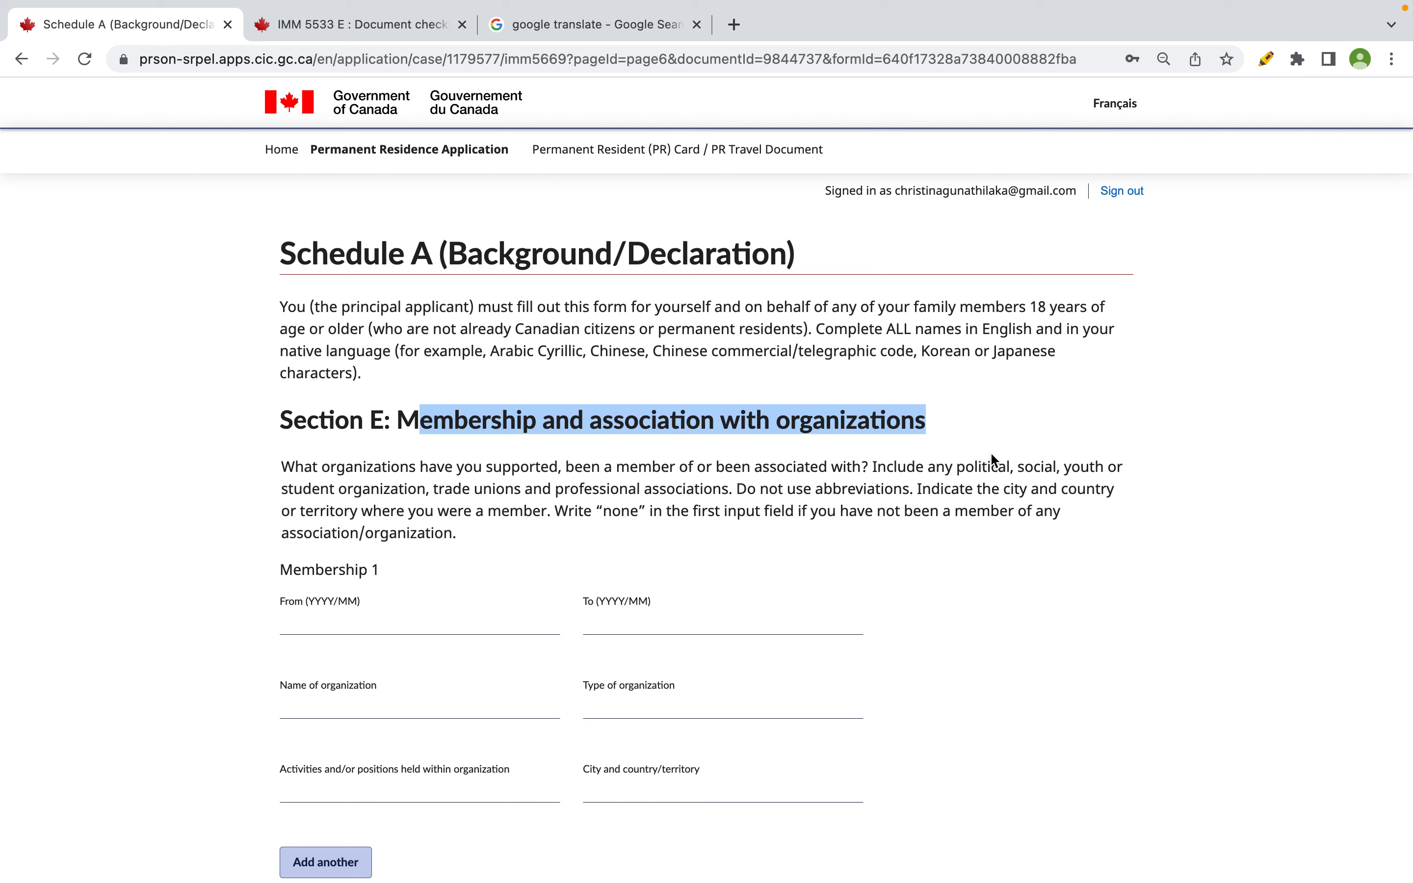
pyautogui.moveTo(282, 491); pyautogui.dragTo(426, 491)
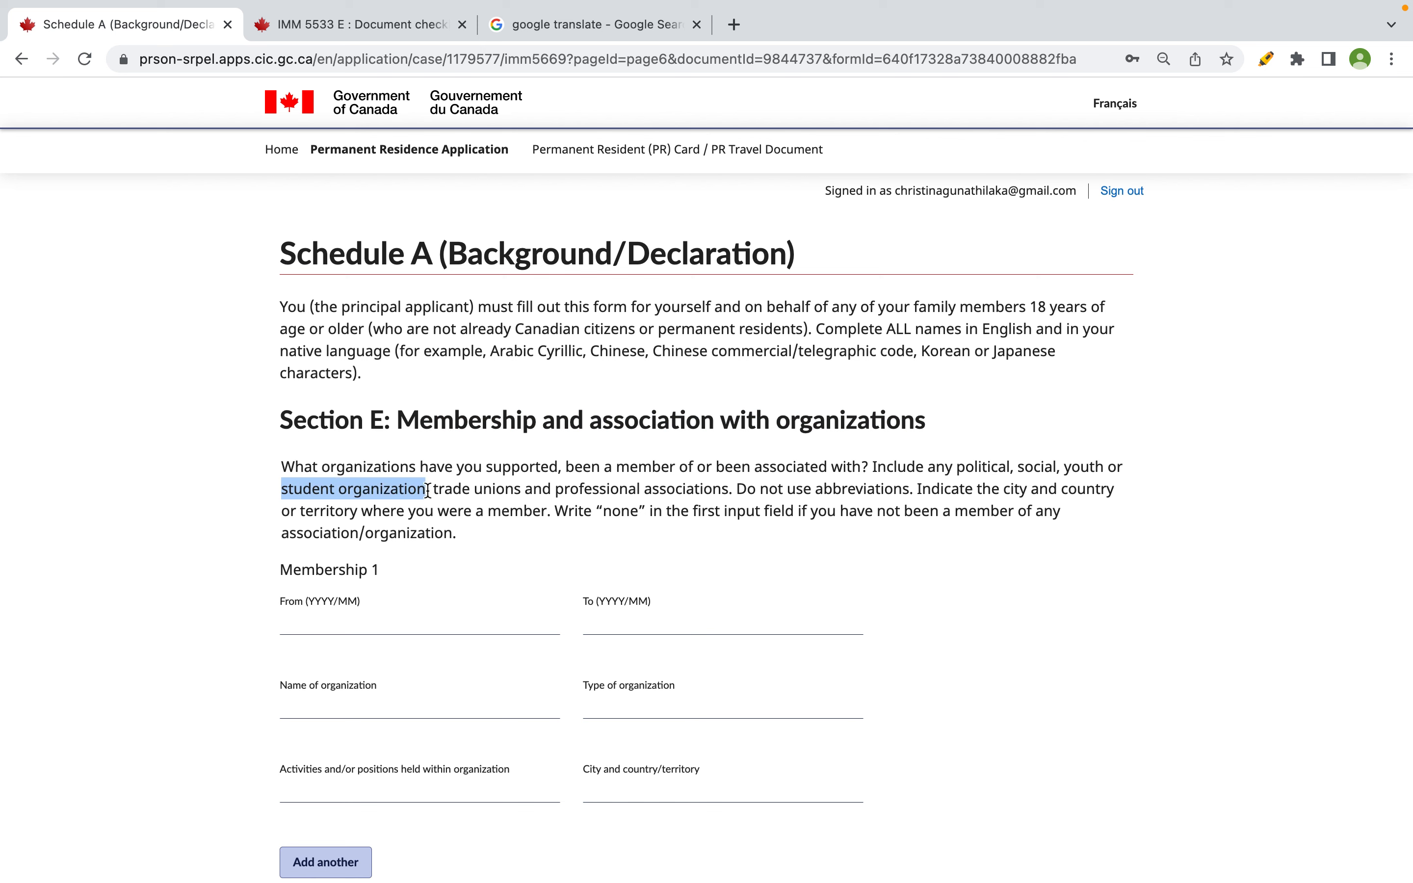
pyautogui.moveTo(552, 491); pyautogui.dragTo(728, 484)
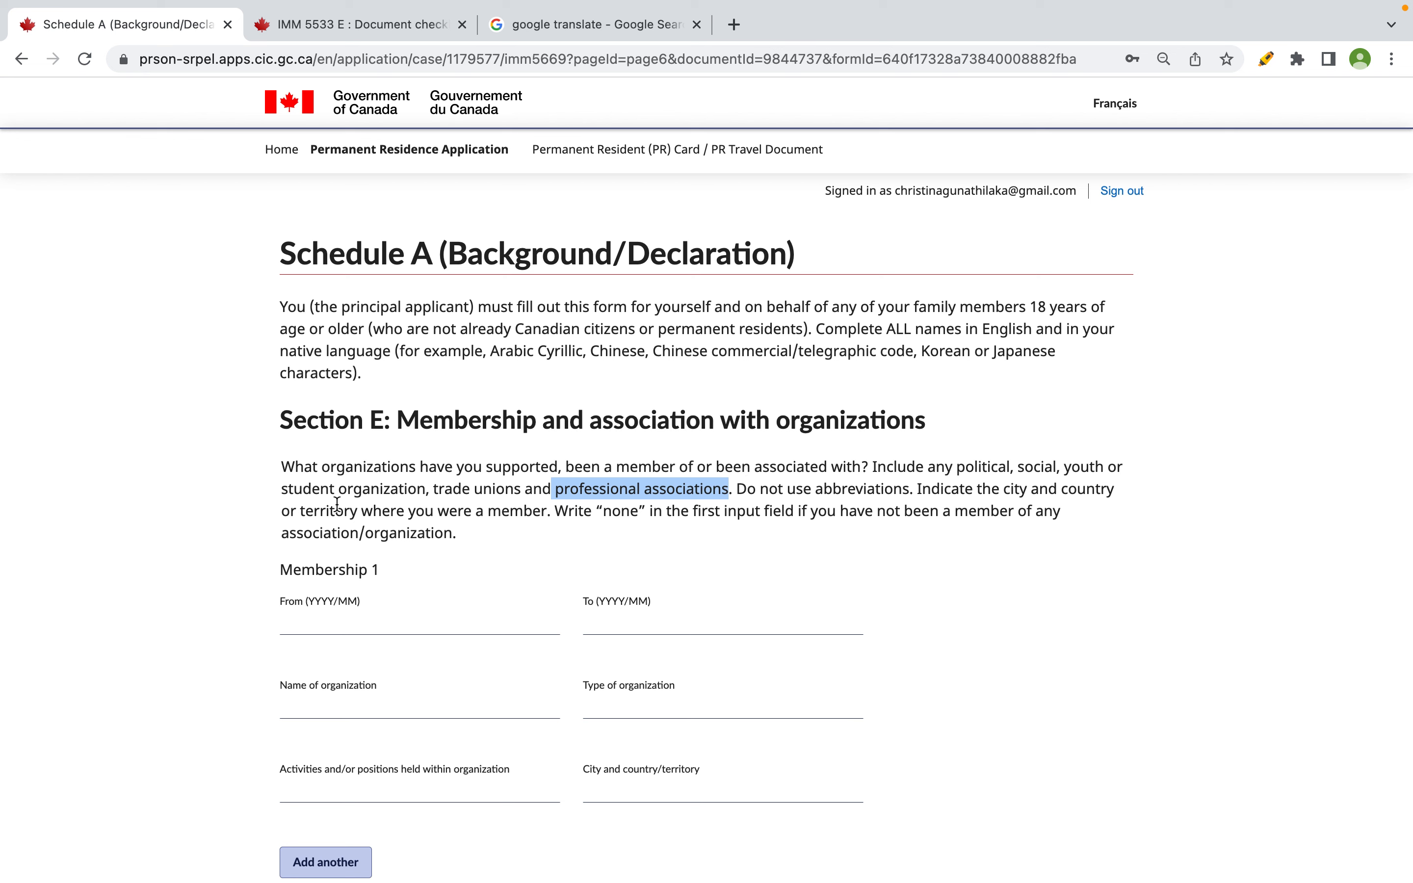
pyautogui.moveTo(300, 511); pyautogui.dragTo(567, 515)
pyautogui.moveTo(663, 512); pyautogui.dragTo(984, 508)
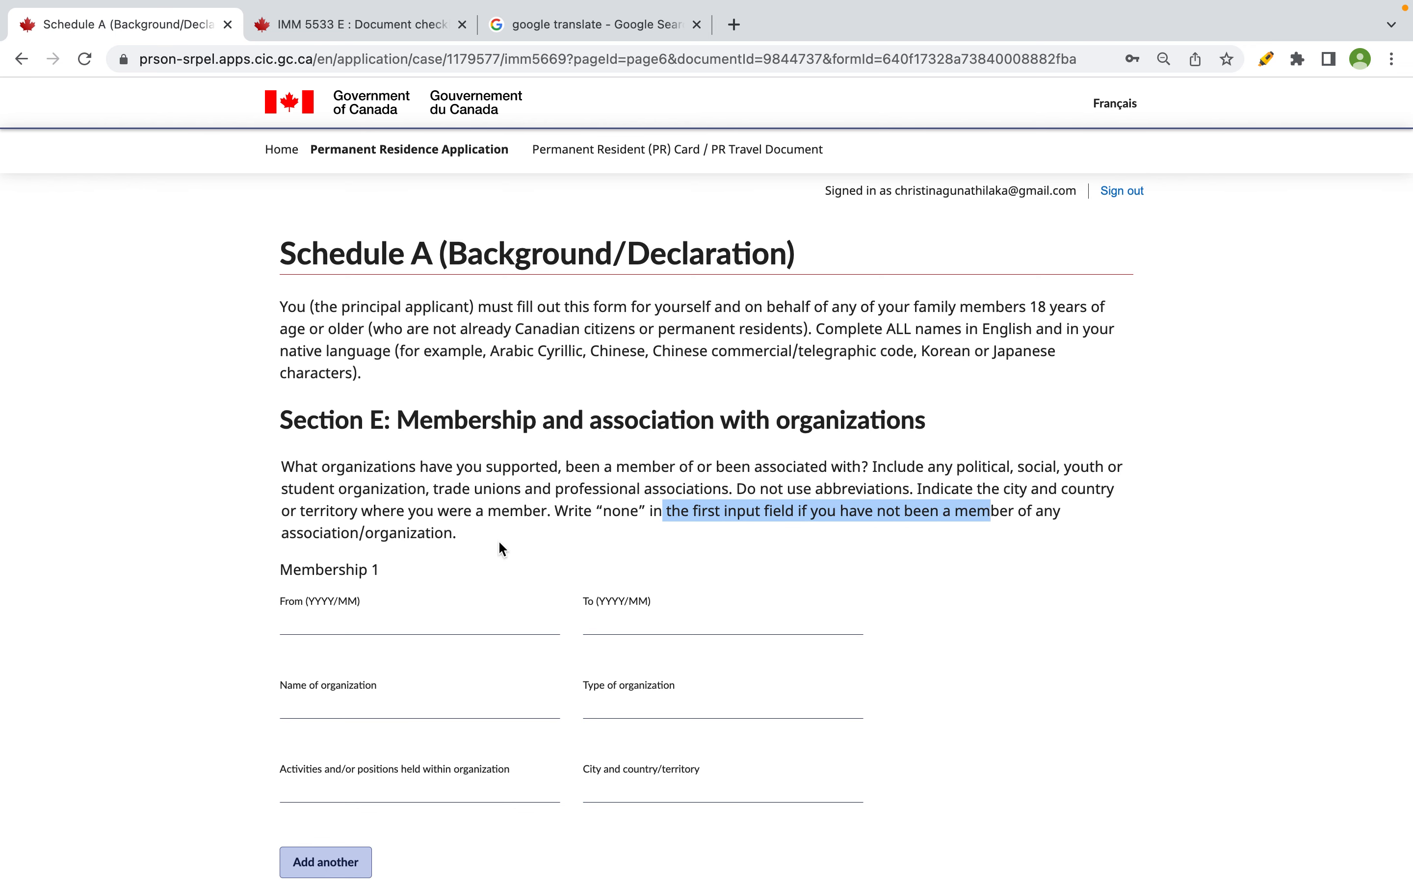
pyautogui.scroll(-2, 464, 548)
pyautogui.click(419, 566)
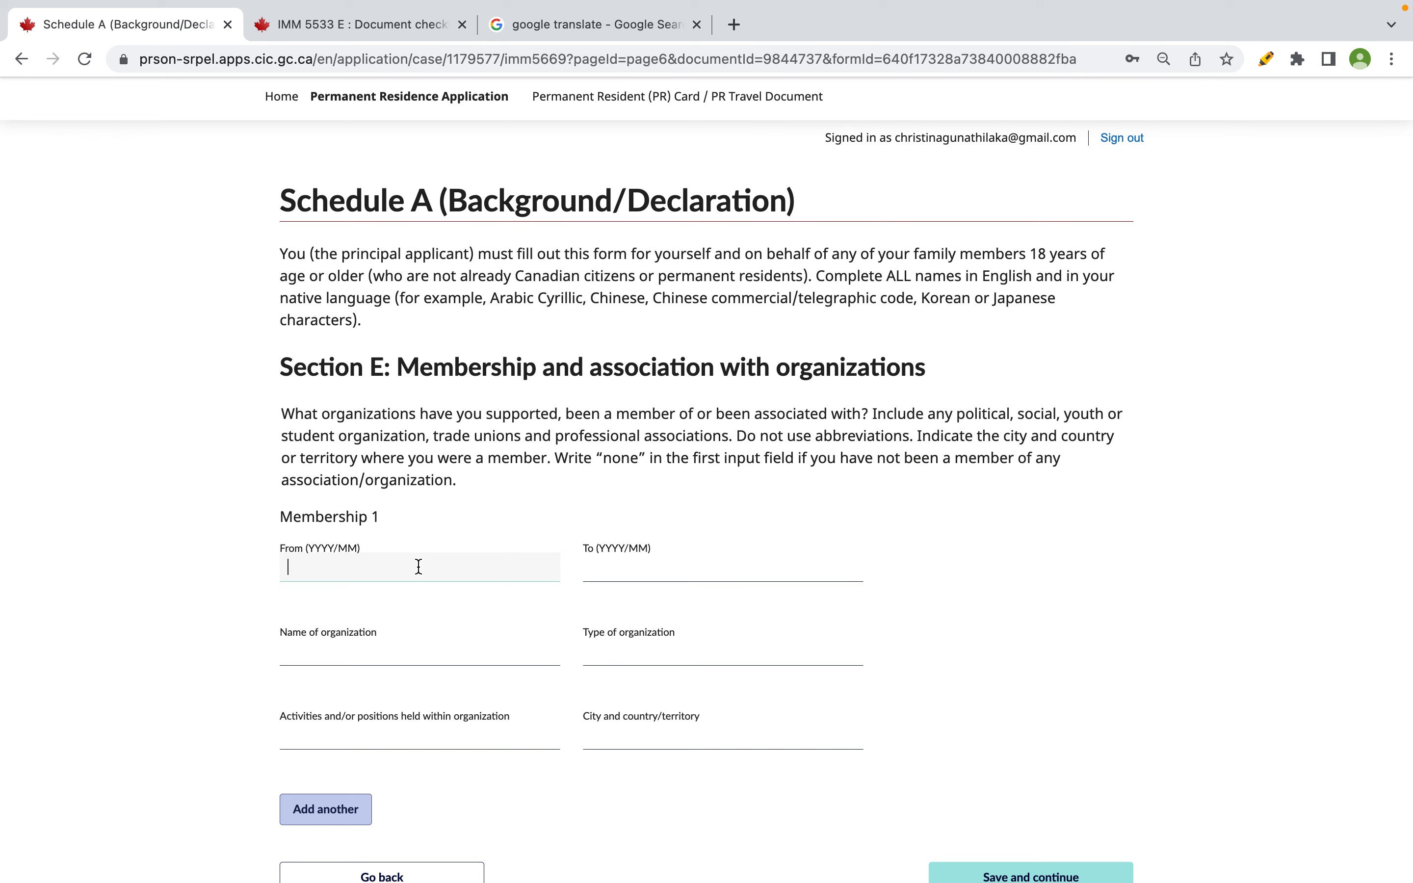
# - Remove the stray NONE entry from the Membership 1 From field
pyautogui.write('N')
pyautogui.press('BackSpace')
pyautogui.write('NONE')
pyautogui.click(423, 640)
pyautogui.moveTo(378, 569); pyautogui.dragTo(211, 563)
pyautogui.press('BackSpace')
# - Check the CIMA membership dates in the spreadsheet and enter From 2018/03
pyautogui.hotkey('ctrl', 'Left')
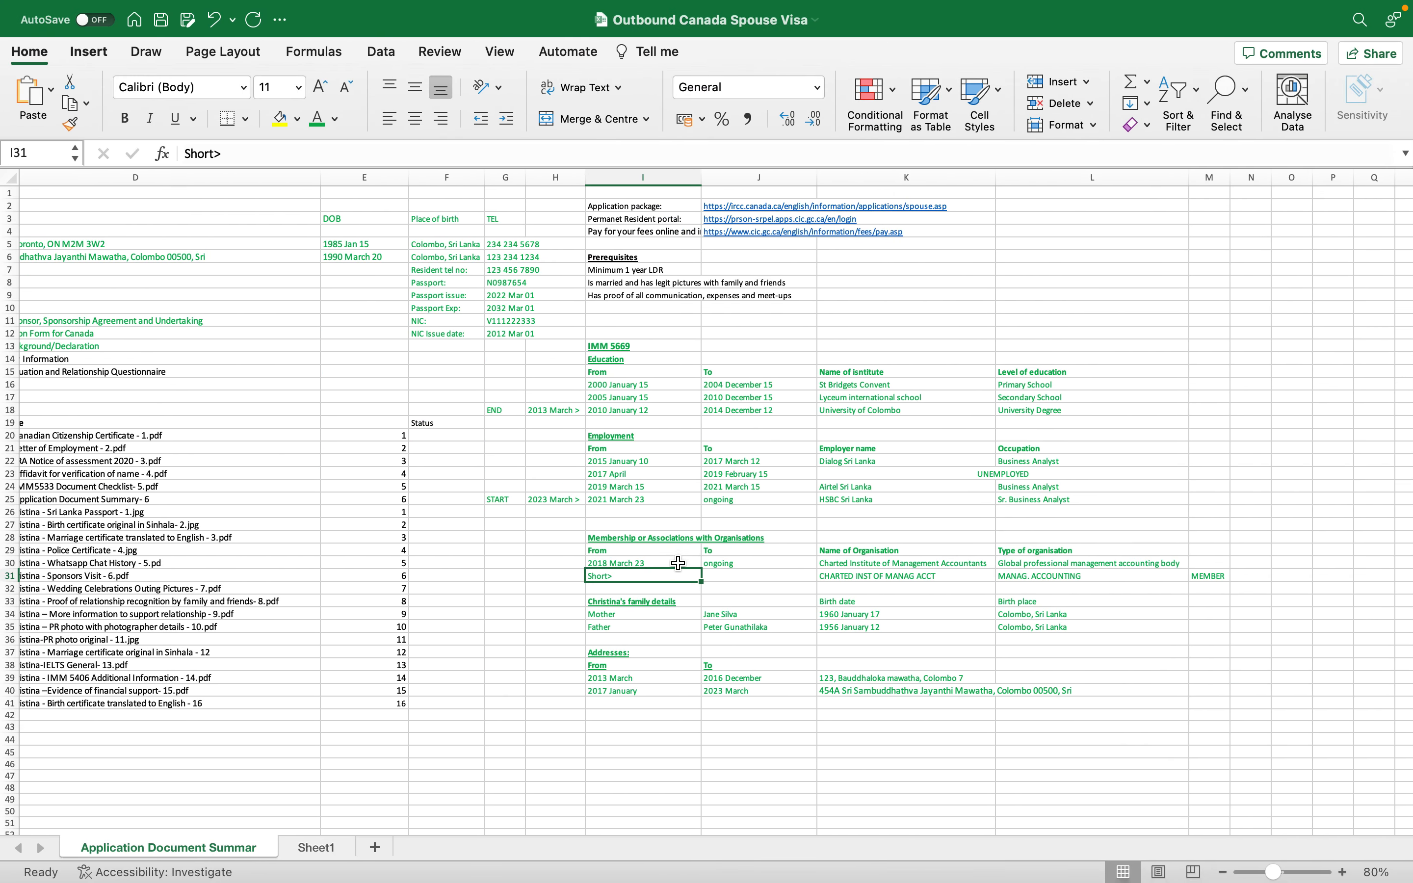
pyautogui.click(650, 539)
pyautogui.click(893, 566)
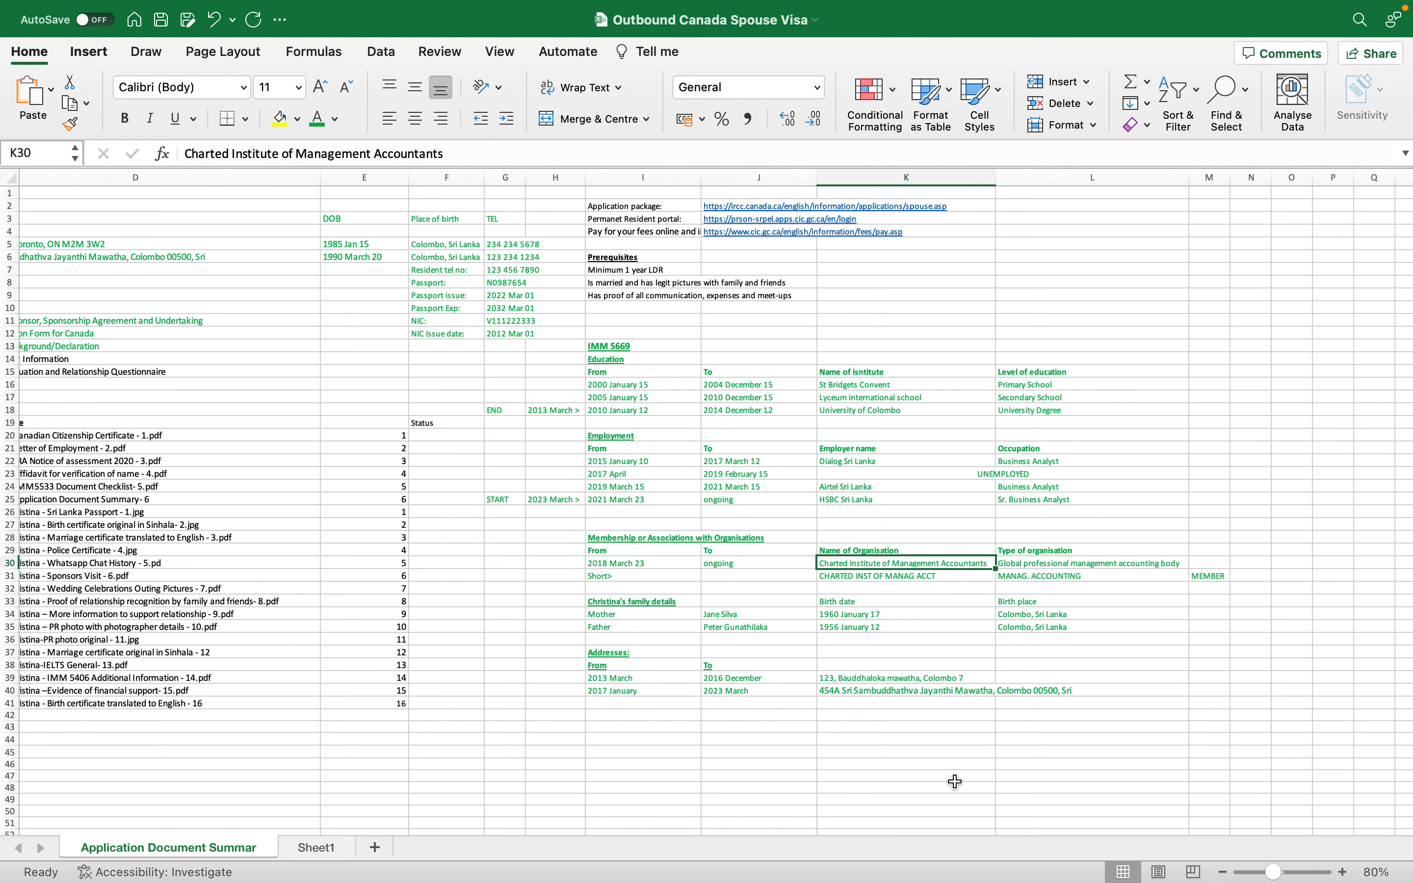
pyautogui.click(650, 564)
pyautogui.click(804, 565)
pyautogui.hotkey('ctrl', 'Right')
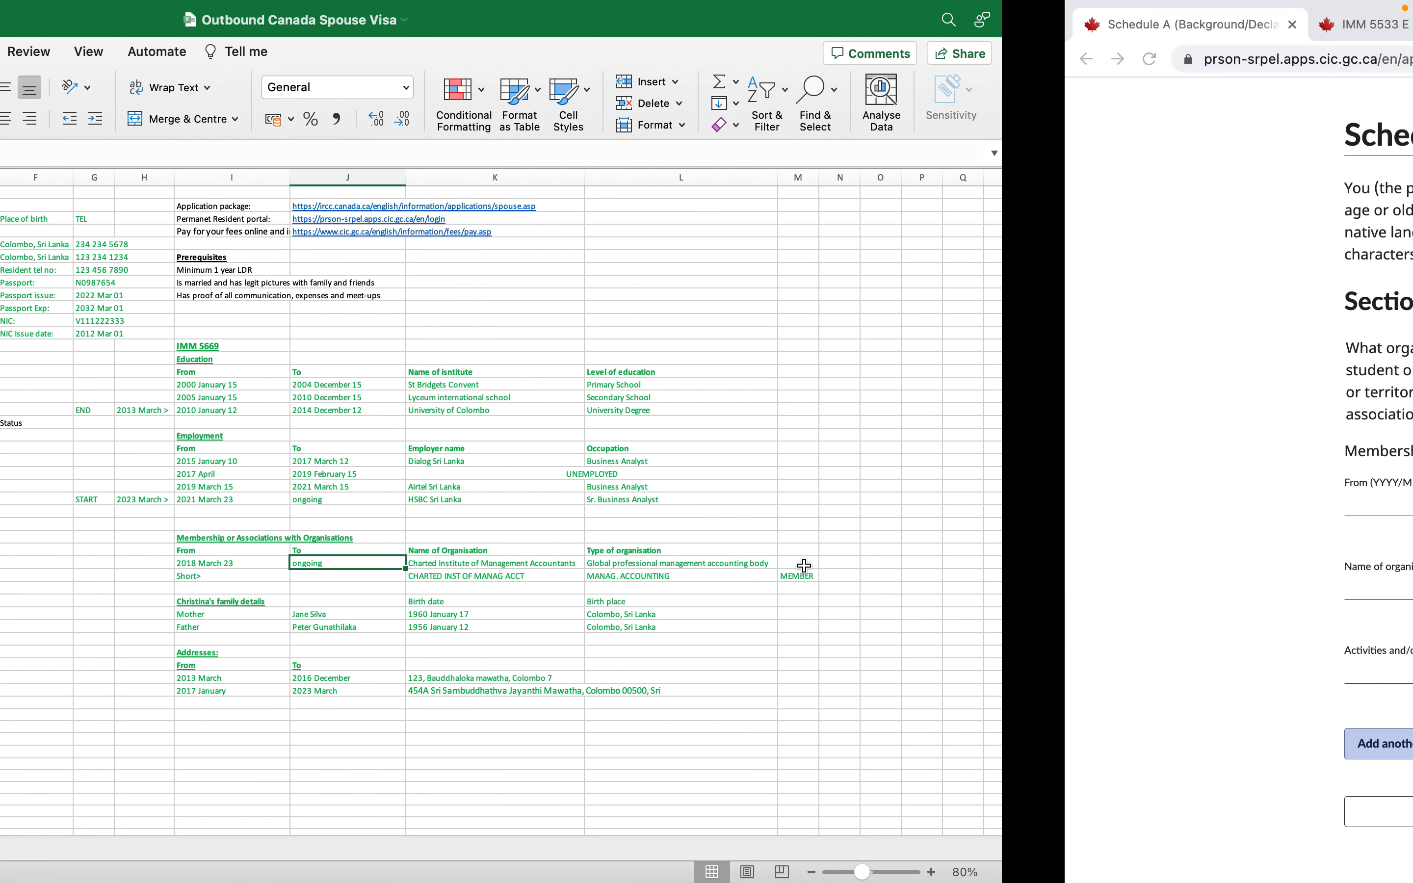
pyautogui.click(449, 485)
pyautogui.hotkey('ctrl', 'Left')
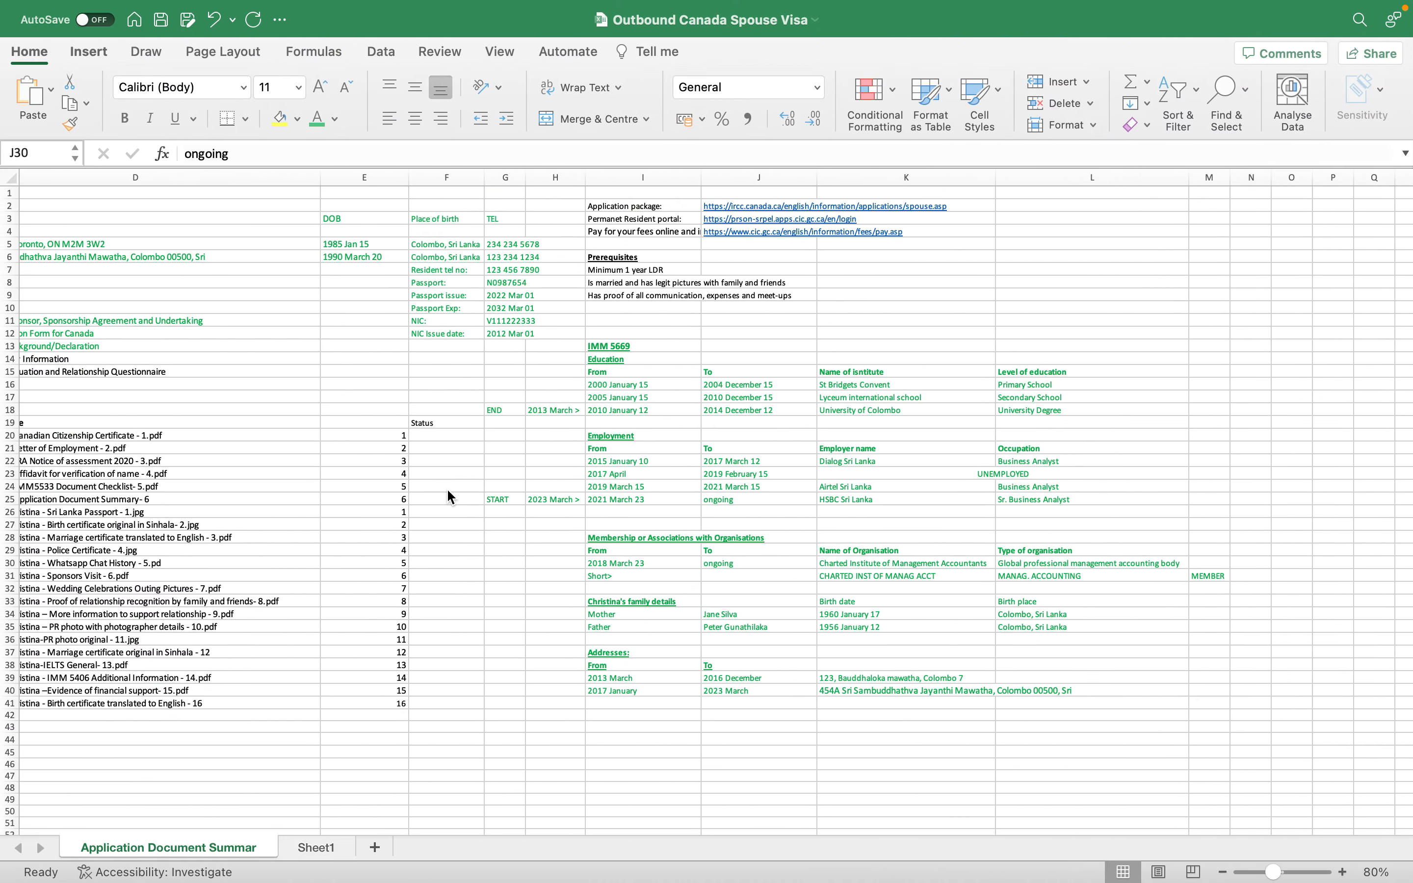
pyautogui.hotkey('ctrl', 'Right')
pyautogui.write('2')
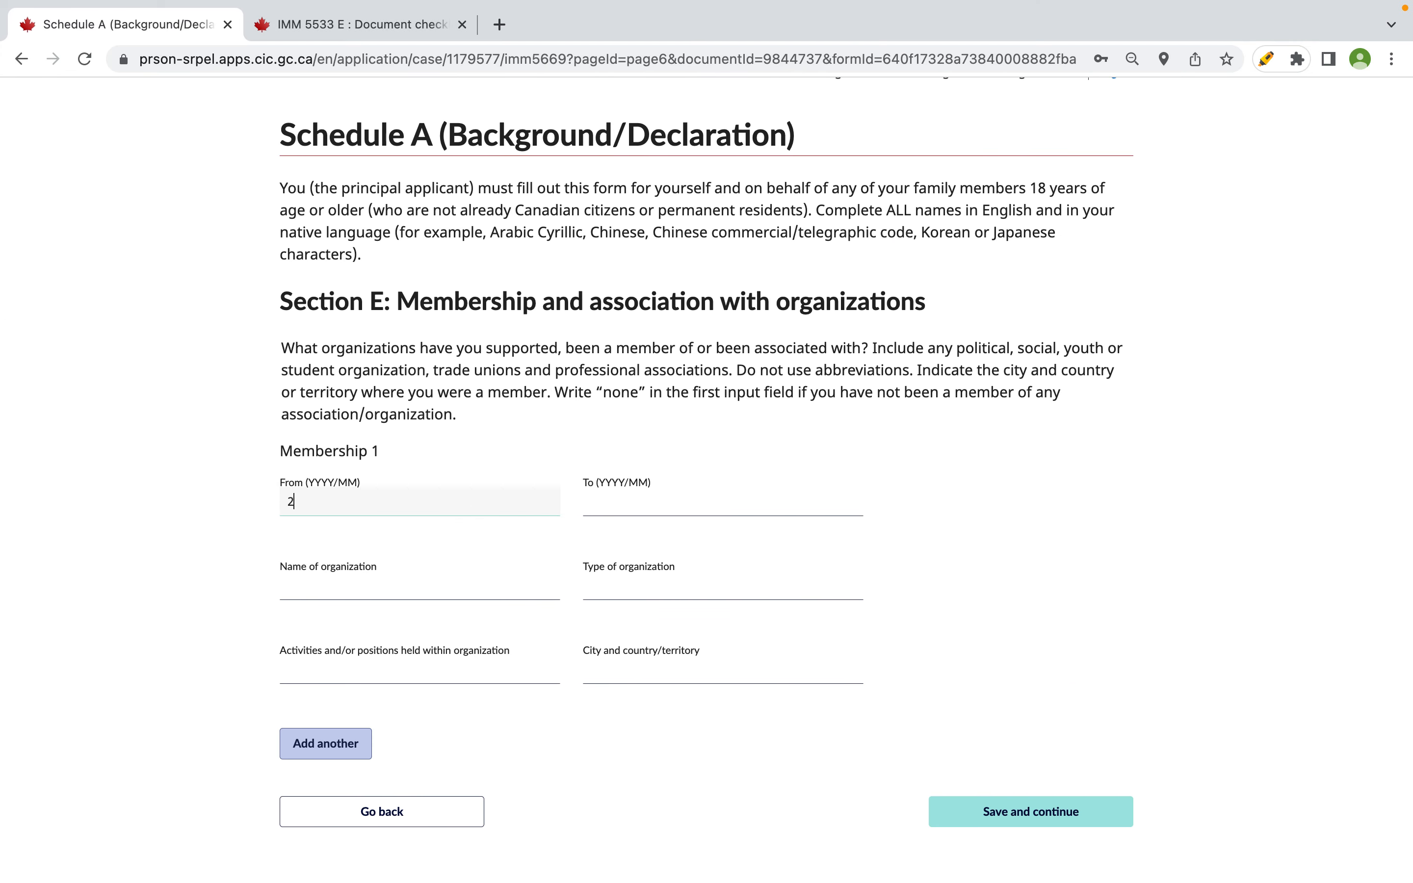
pyautogui.write('018/03')
# - Set the membership To date to Ongoing, without the trailing space
pyautogui.hotkey('ctrl', 'Left')
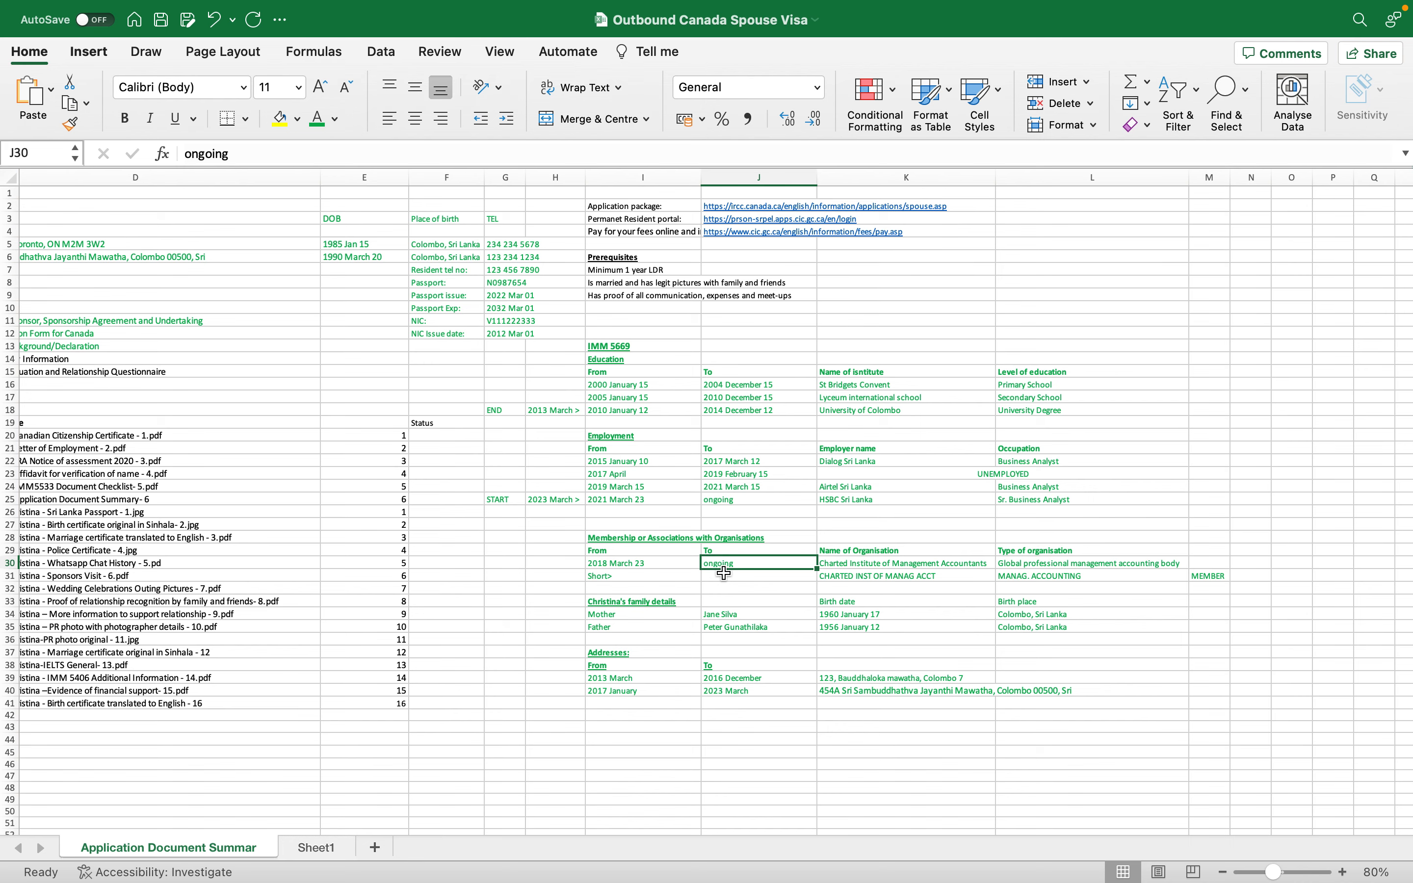
pyautogui.hotkey('ctrl', 'Right')
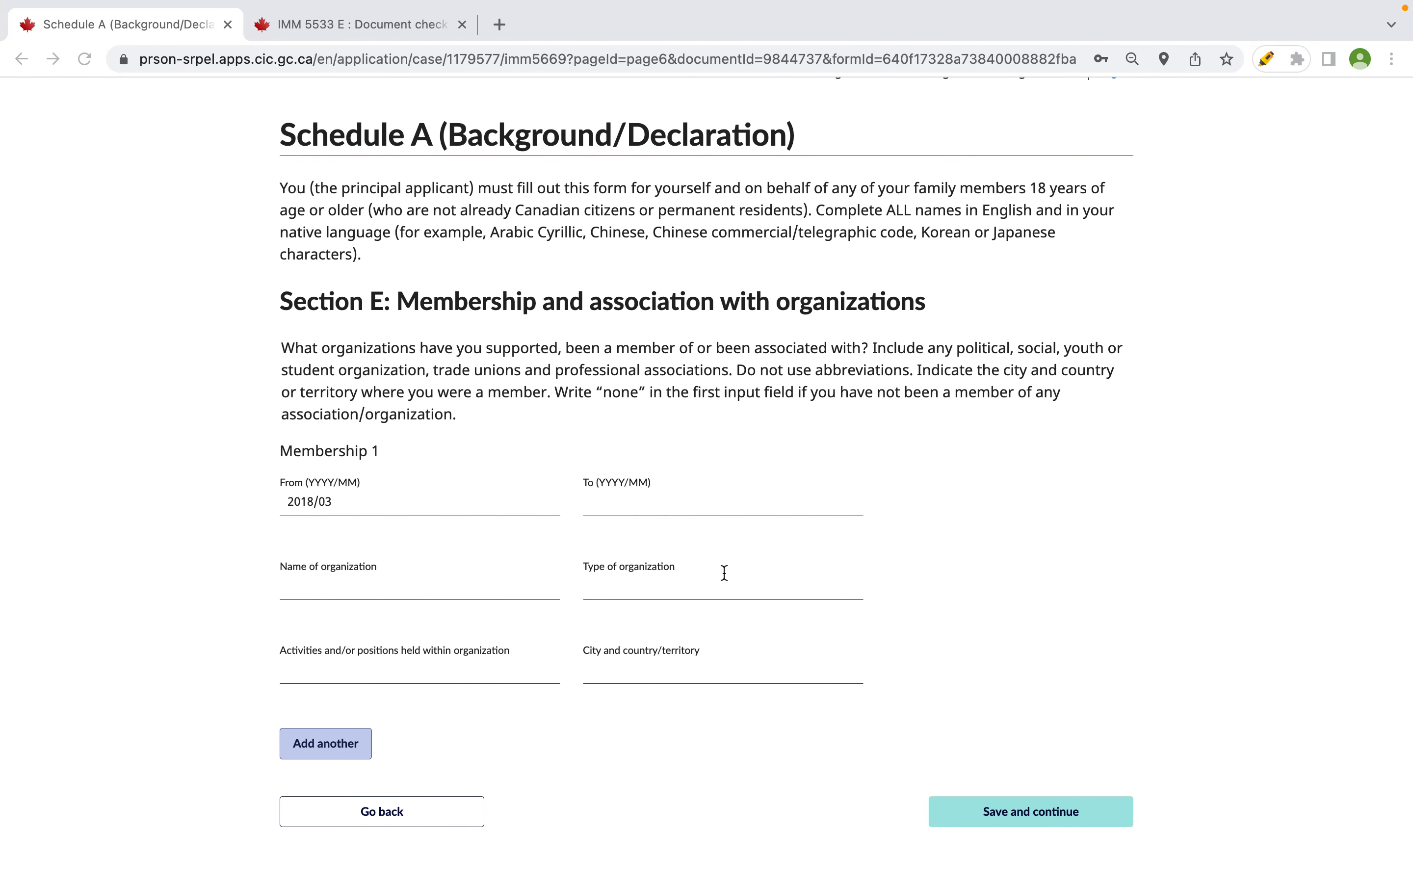
pyautogui.click(669, 502)
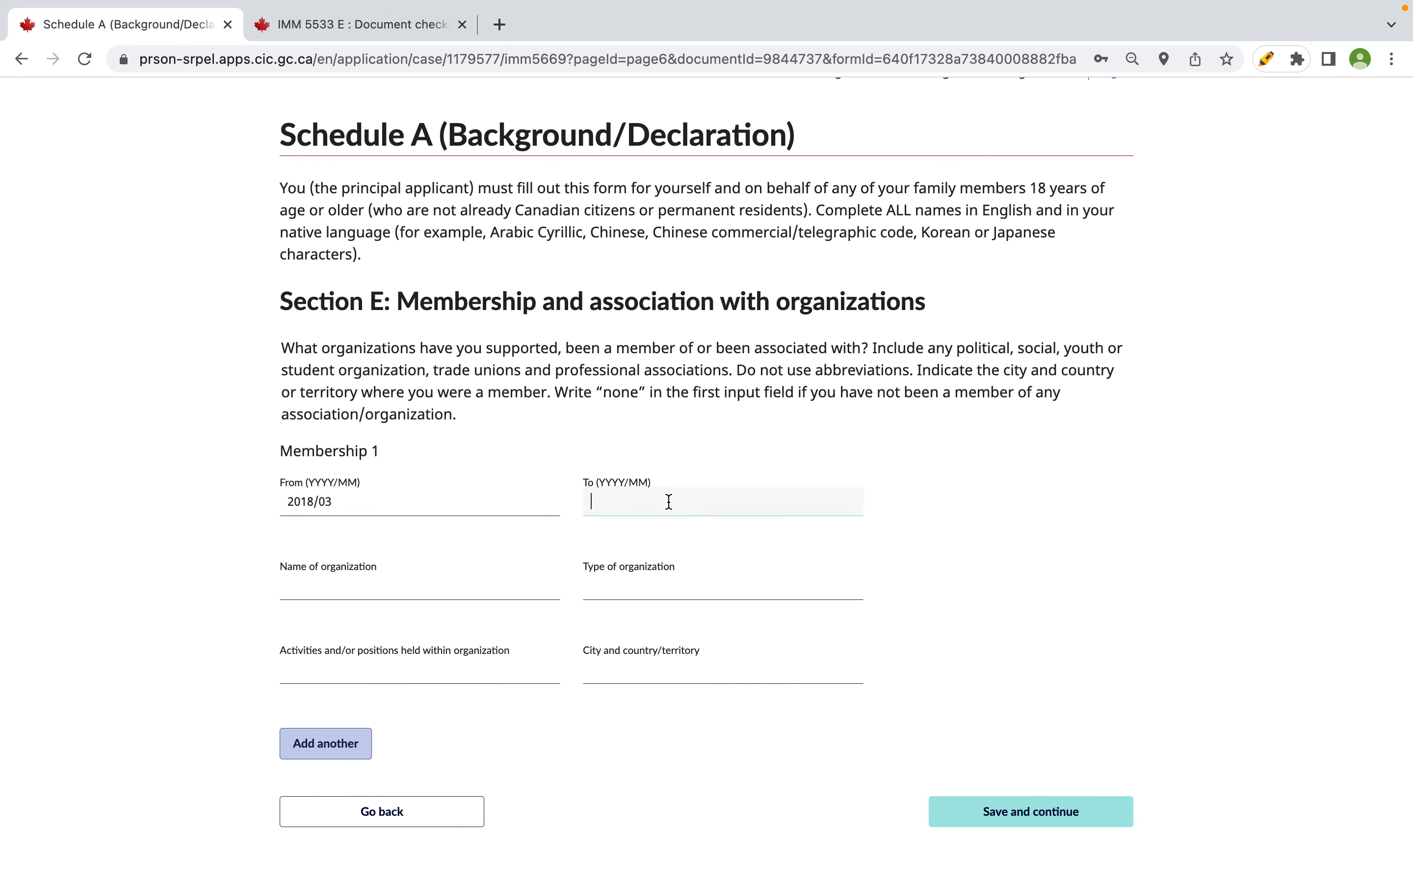
pyautogui.write('Ongoing')
pyautogui.press('BackSpace')
pyautogui.click(407, 582)
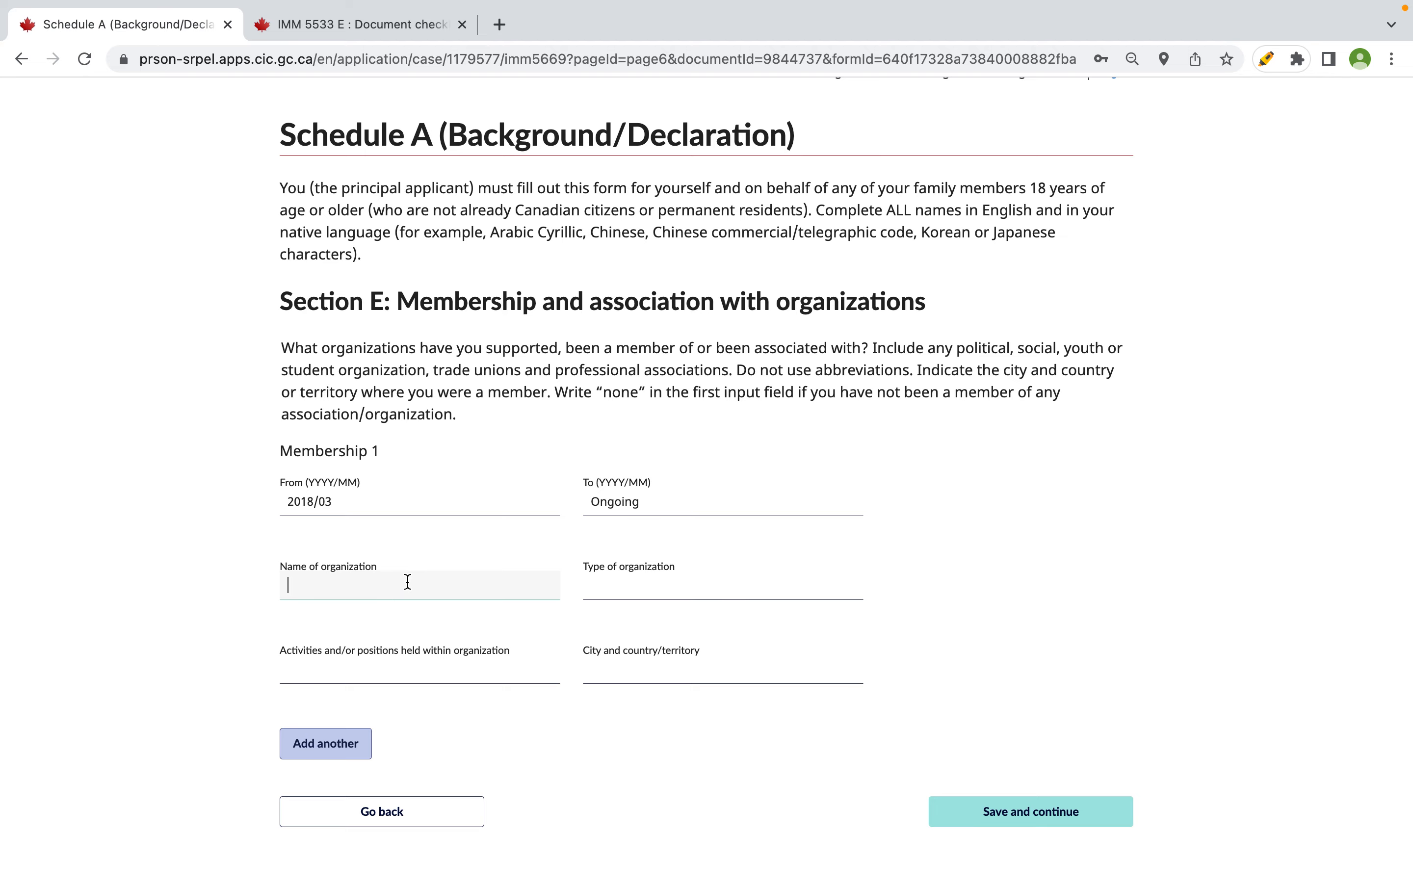
pyautogui.hotkey('ctrl', 'Left')
# - Paste the abbreviated organization name CHARTED INST OF MANAG ACCT from the spreadsheet
pyautogui.click(885, 567)
pyautogui.click(884, 578)
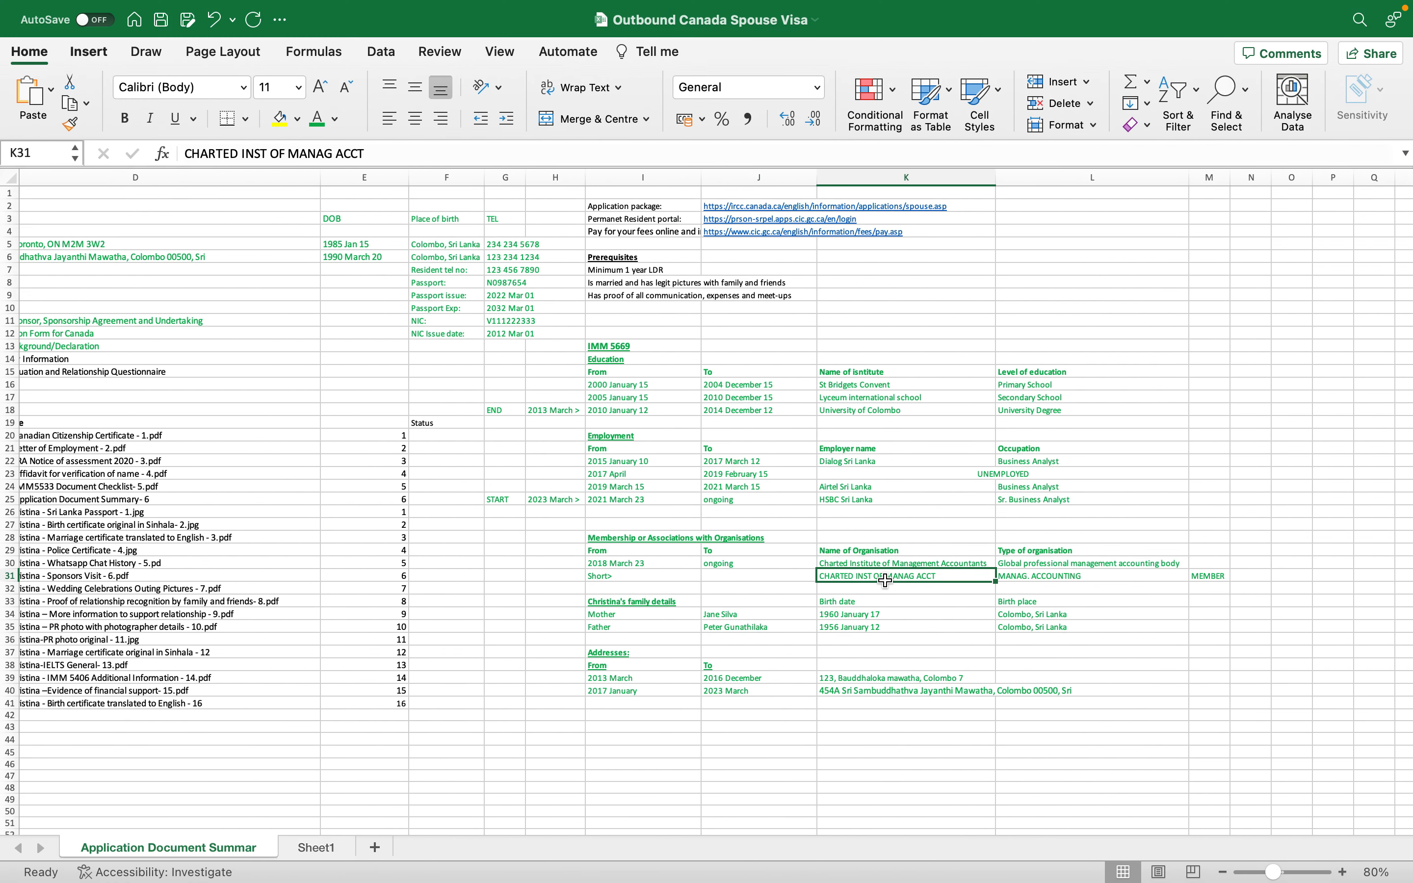
pyautogui.press('super+c')
pyautogui.hotkey('ctrl', 'Right')
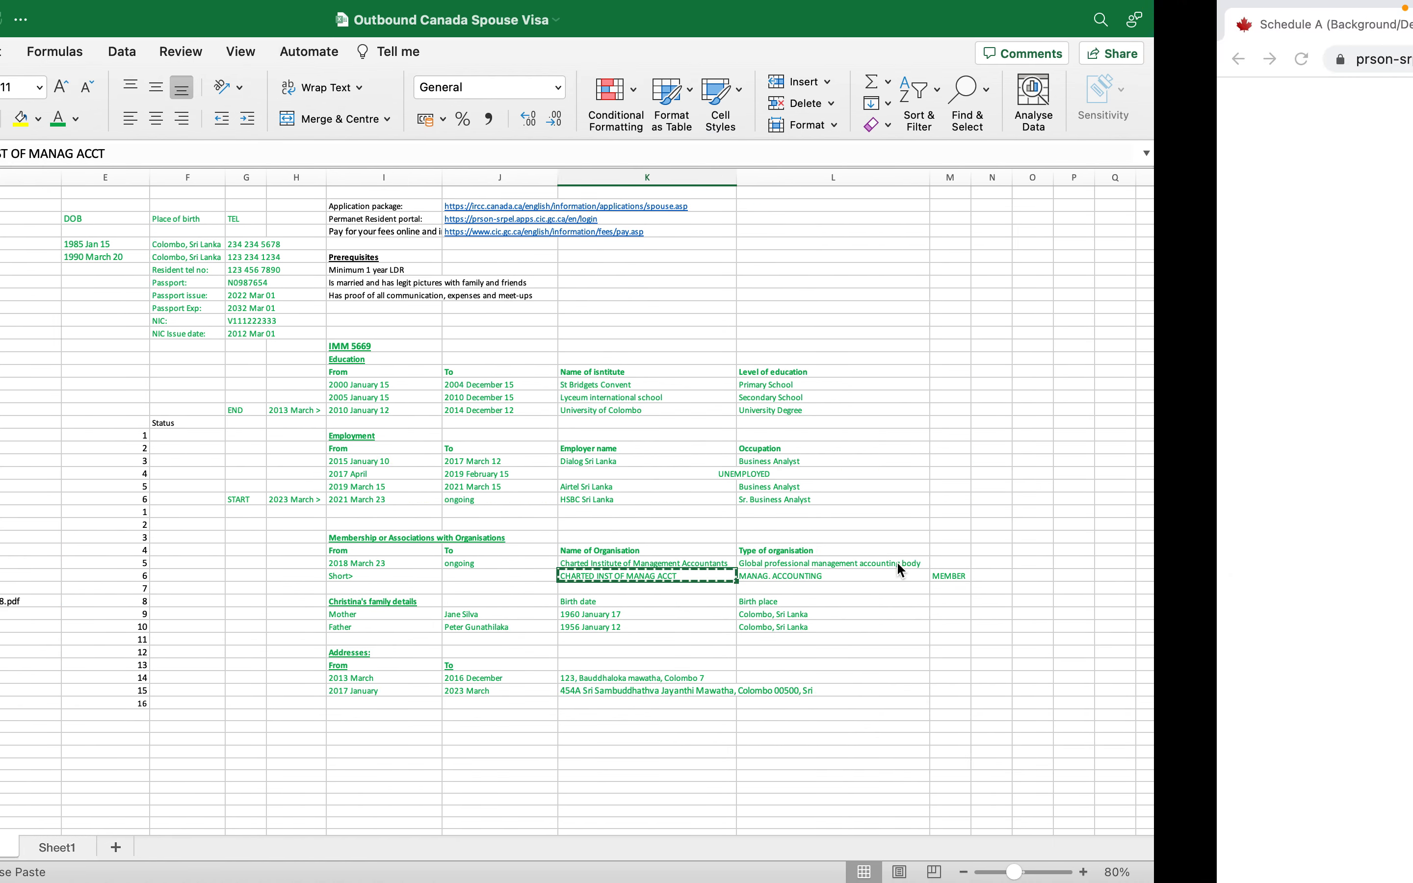
pyautogui.click(512, 581)
pyautogui.press('super+v')
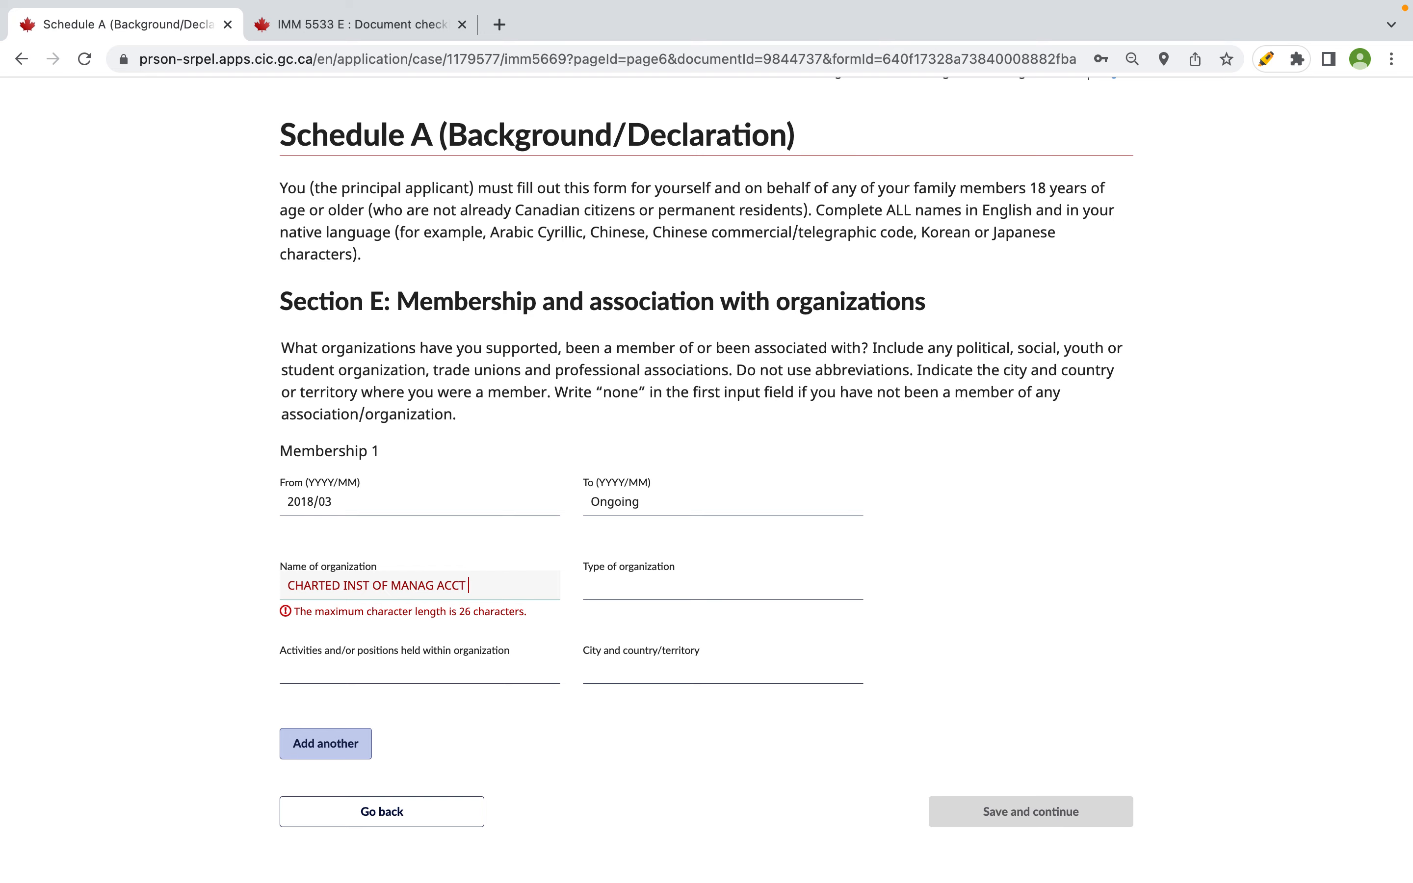
# - Paste MANAG. ACCOUNTING from the spreadsheet as the organization type
pyautogui.hotkey('ctrl', 'Left')
pyautogui.click(977, 555)
pyautogui.click(952, 575)
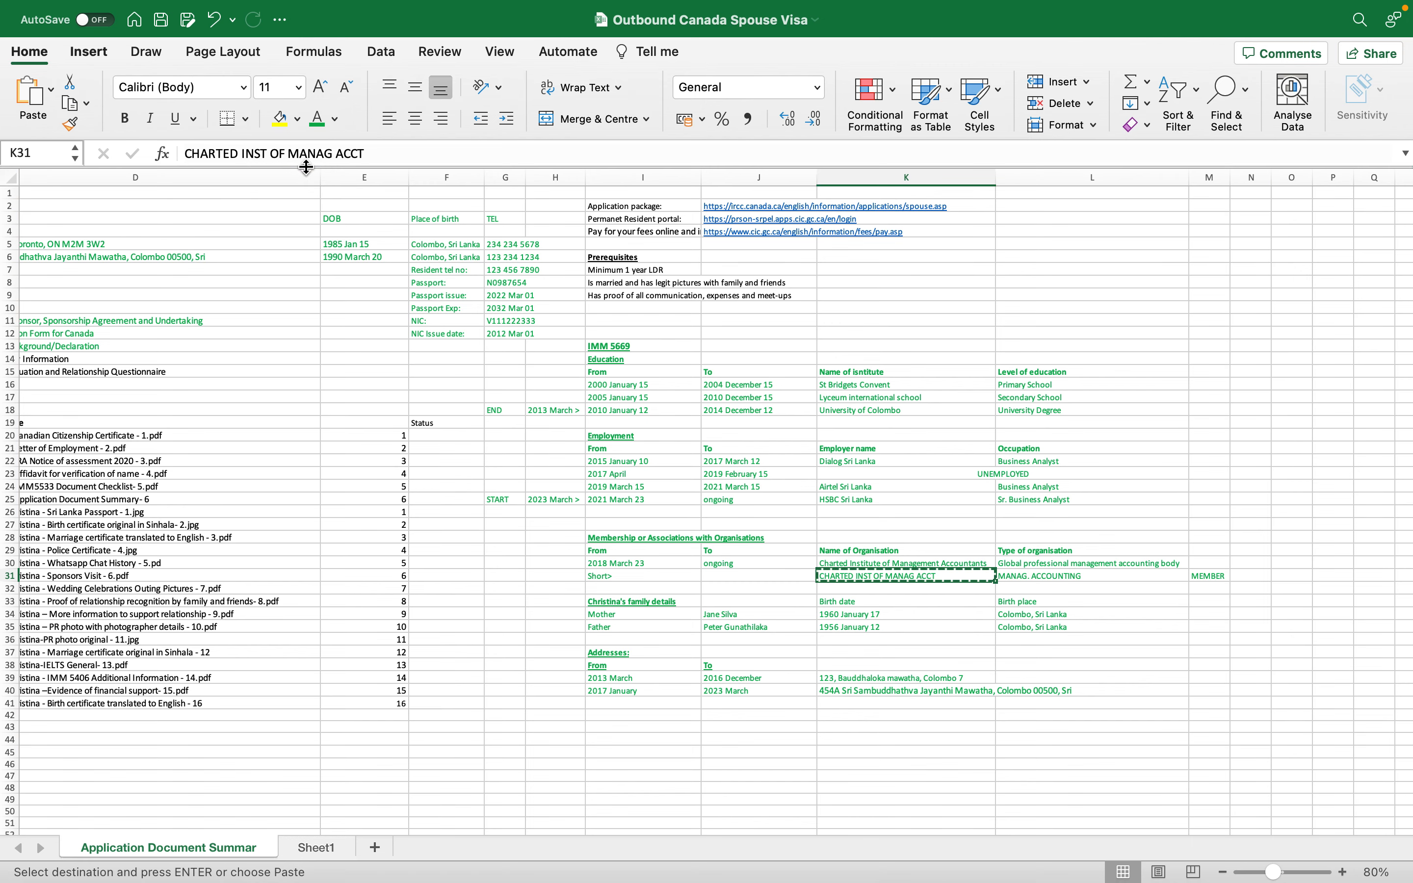
pyautogui.press('super+Tab')
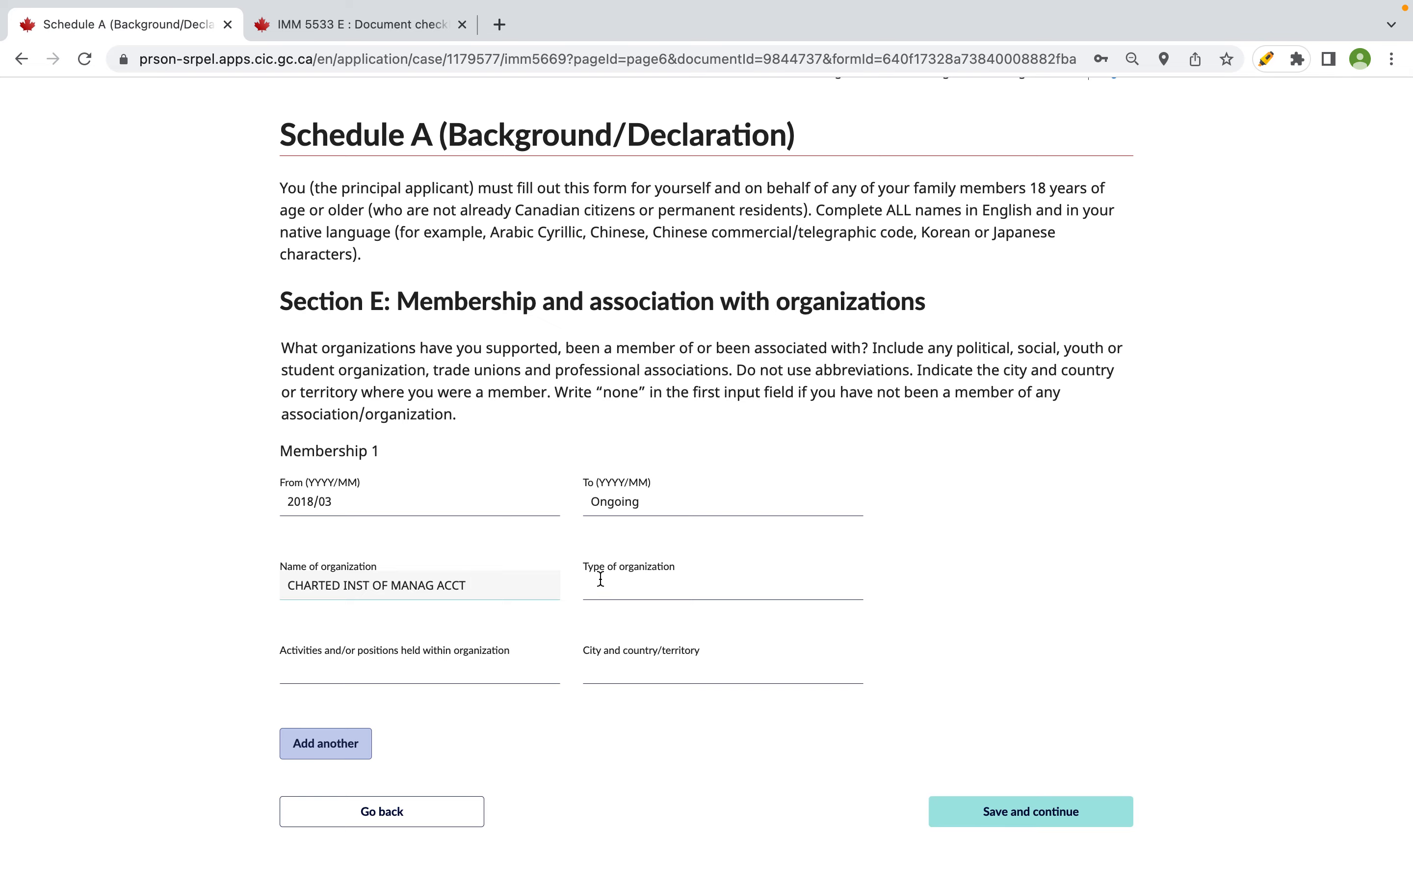
pyautogui.click(601, 579)
pyautogui.press('super+Tab')
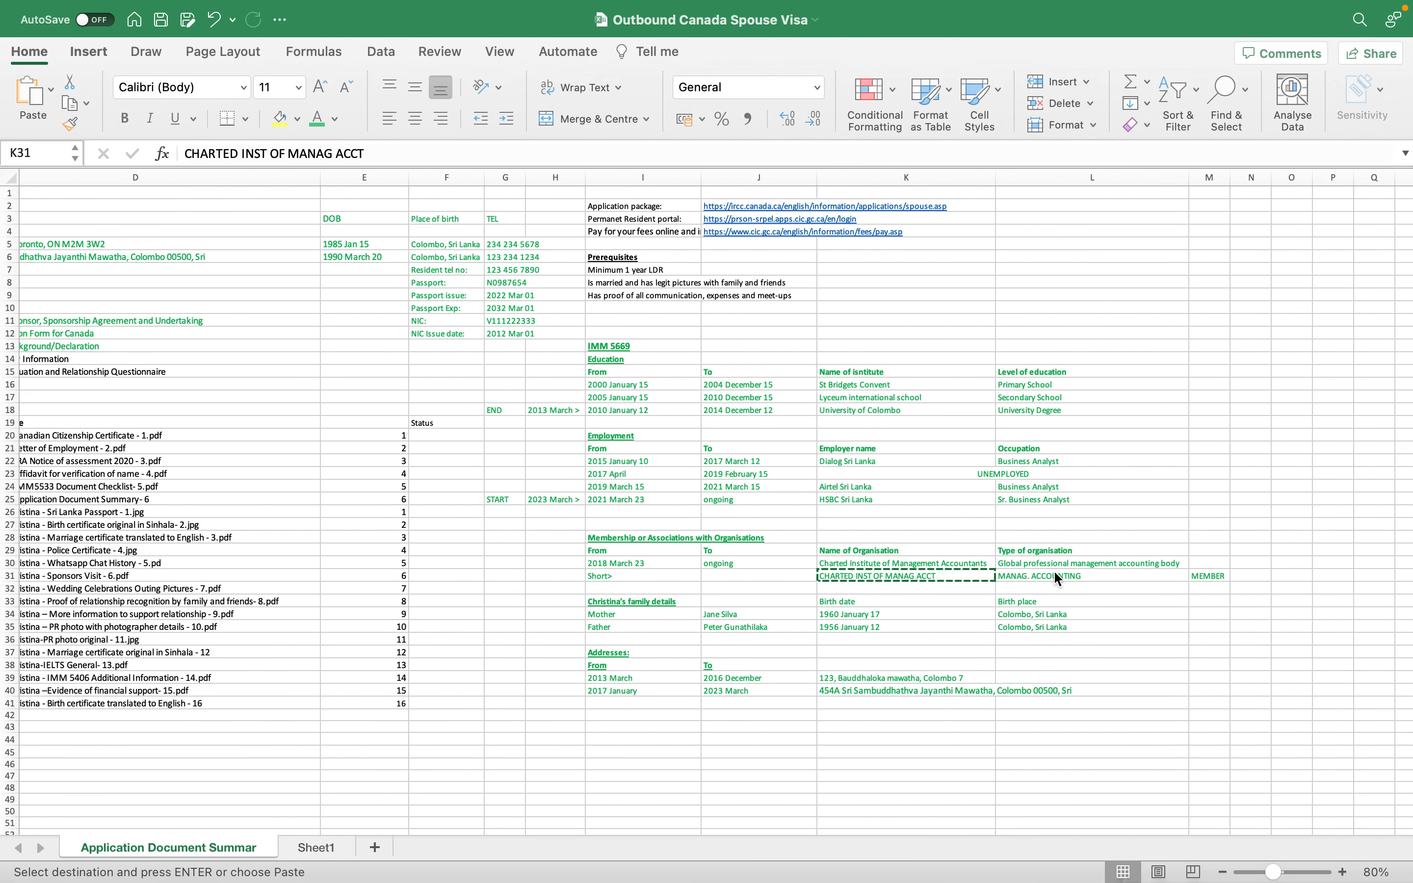
pyautogui.click(1056, 577)
pyautogui.moveTo(1087, 878)
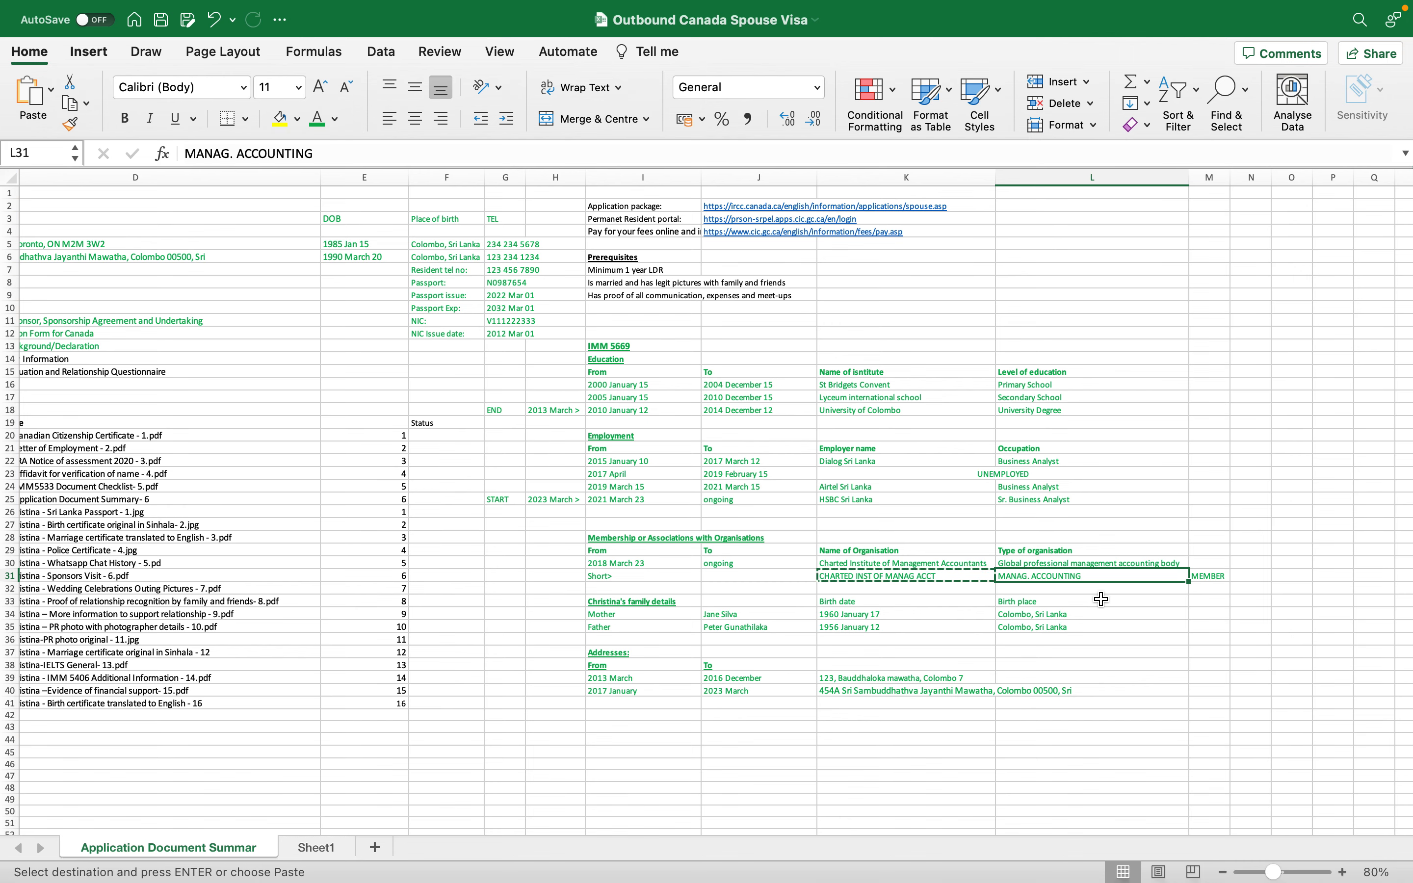
pyautogui.press('super+c')
pyautogui.hotkey('ctrl', 'Right')
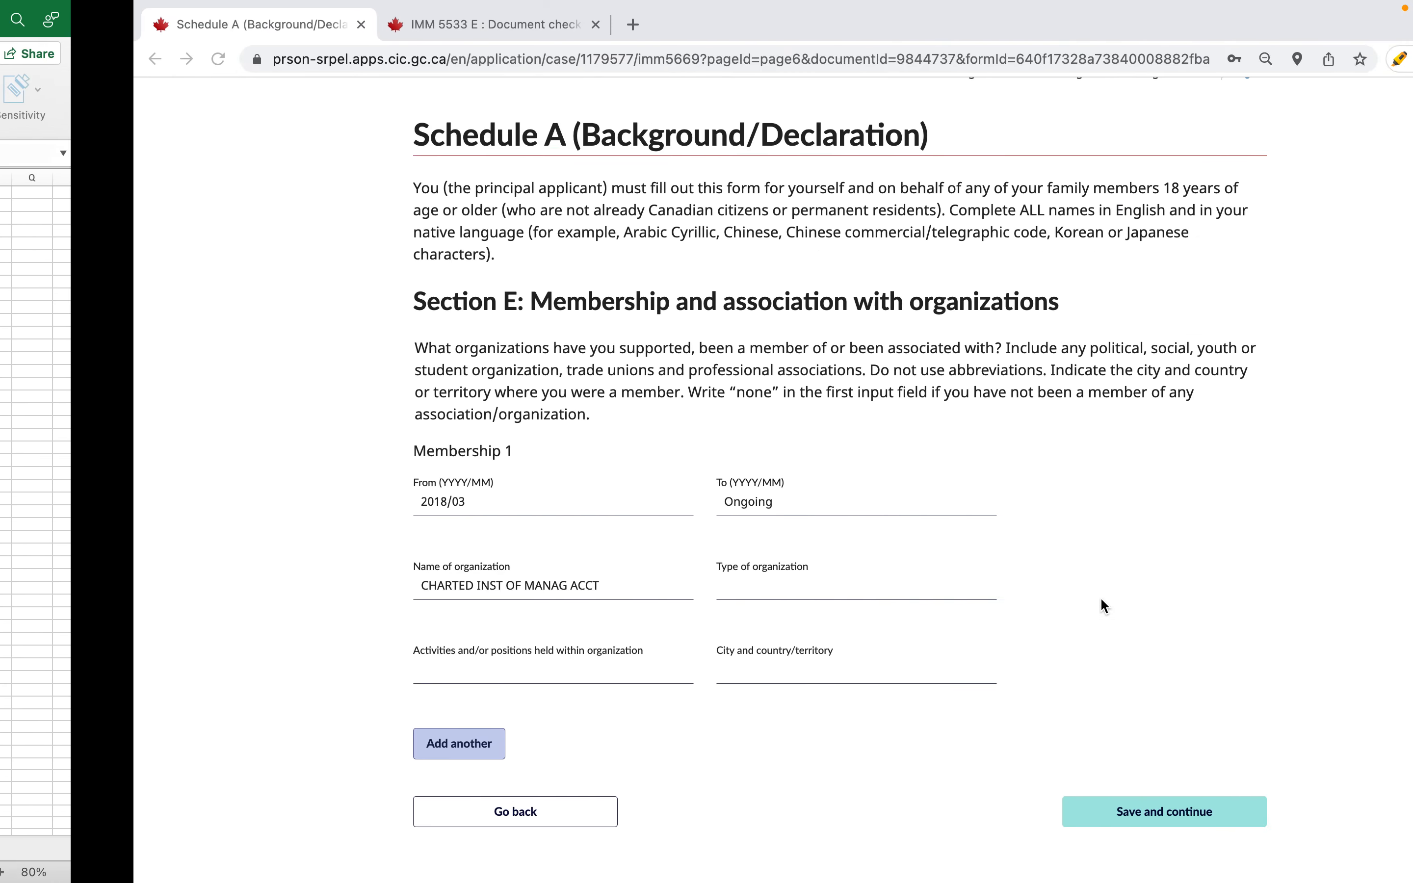
pyautogui.press('super+v')
# - Enter MEMBER as the position held
pyautogui.click(406, 676)
pyautogui.hotkey('ctrl', 'Left')
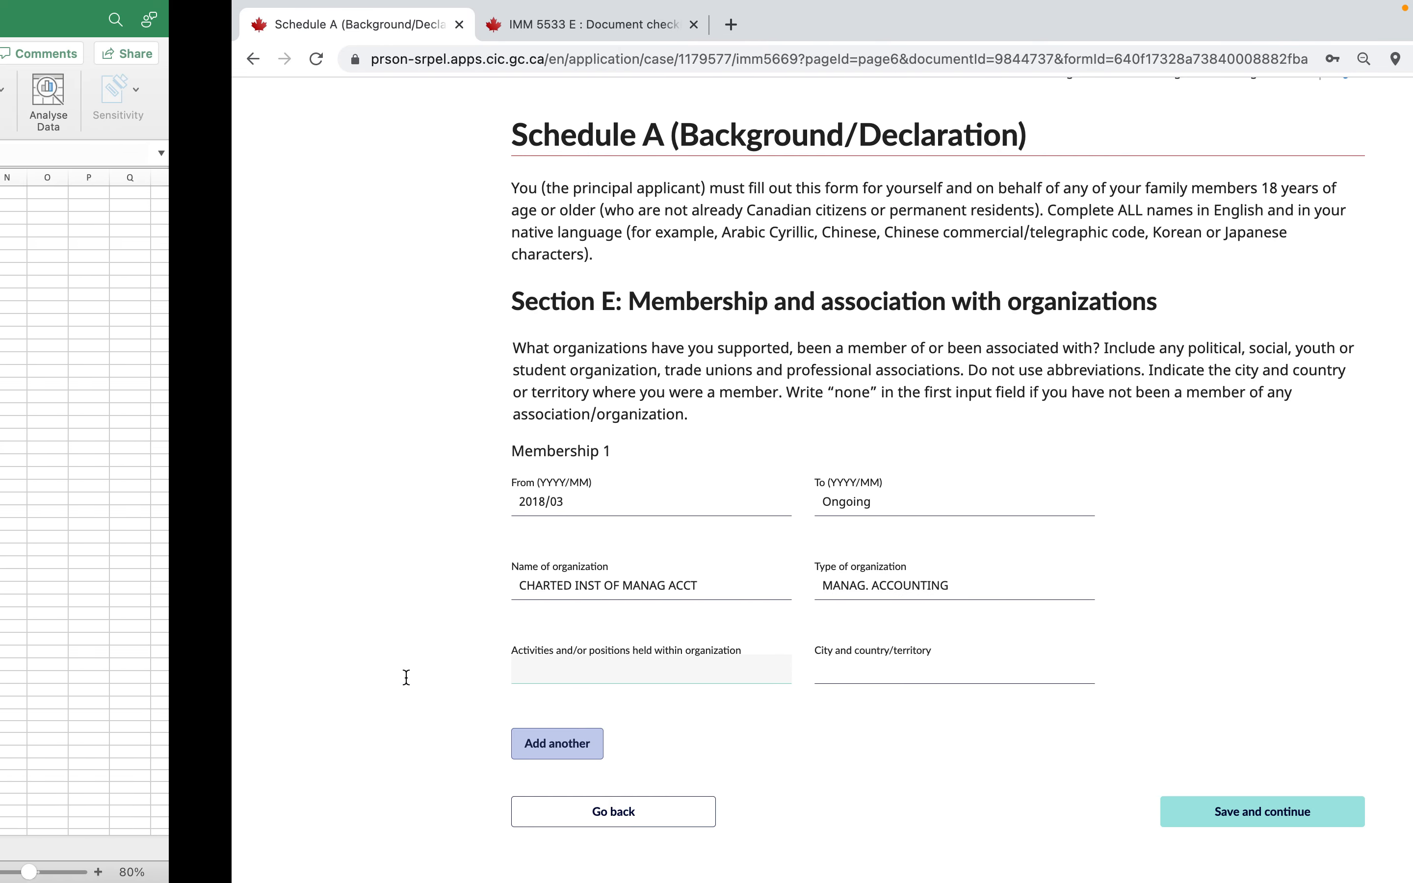
pyautogui.hotkey('ctrl', 'Right')
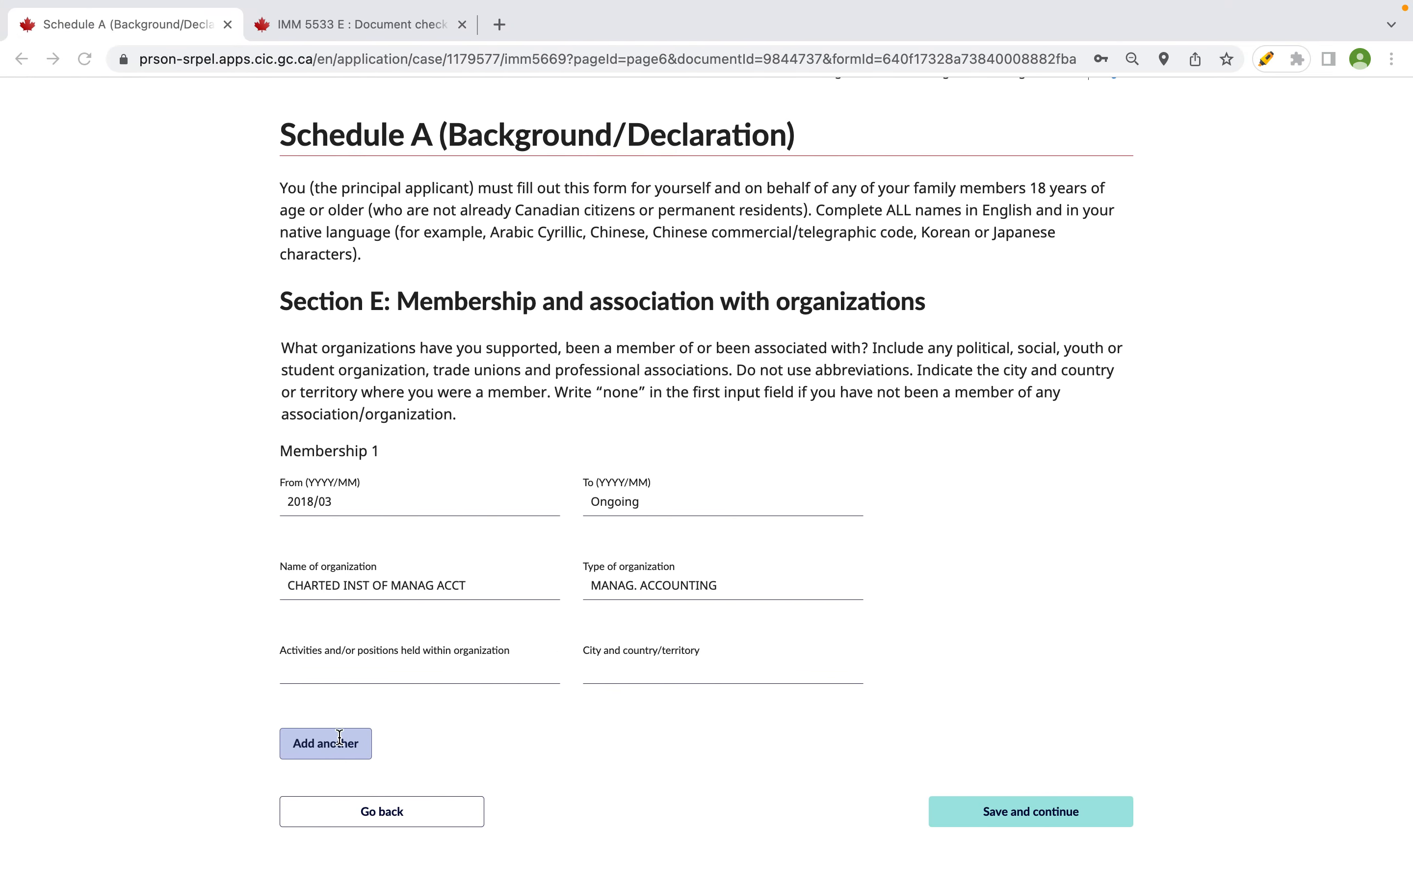
pyautogui.write('MEMBER')
# - Enter COLOMBO SRI LANKA as the location, dropping the comma so it fits
pyautogui.click(592, 669)
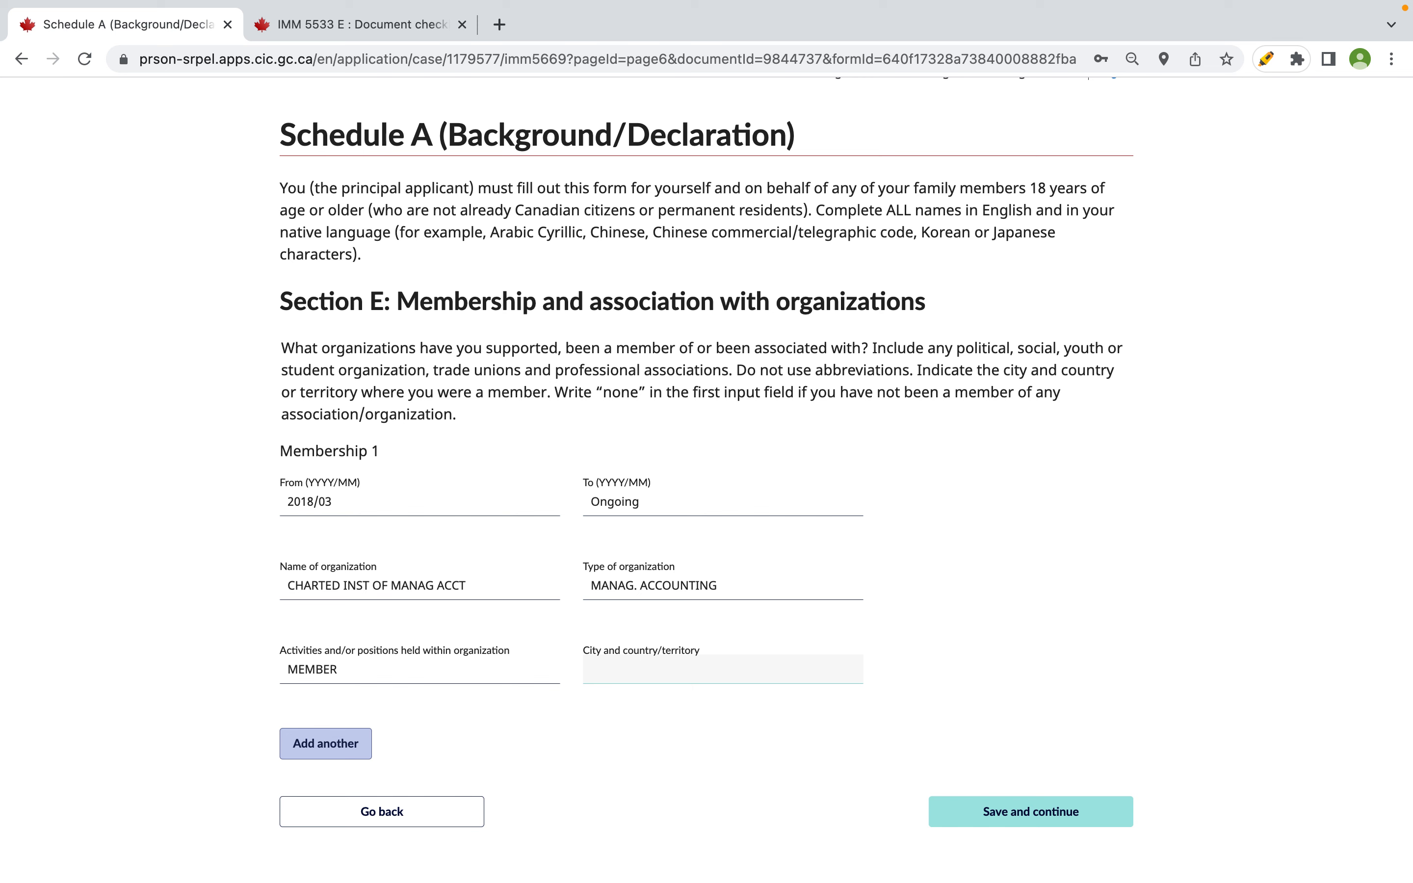
pyautogui.write('COLOMBO, SRI LANKA')
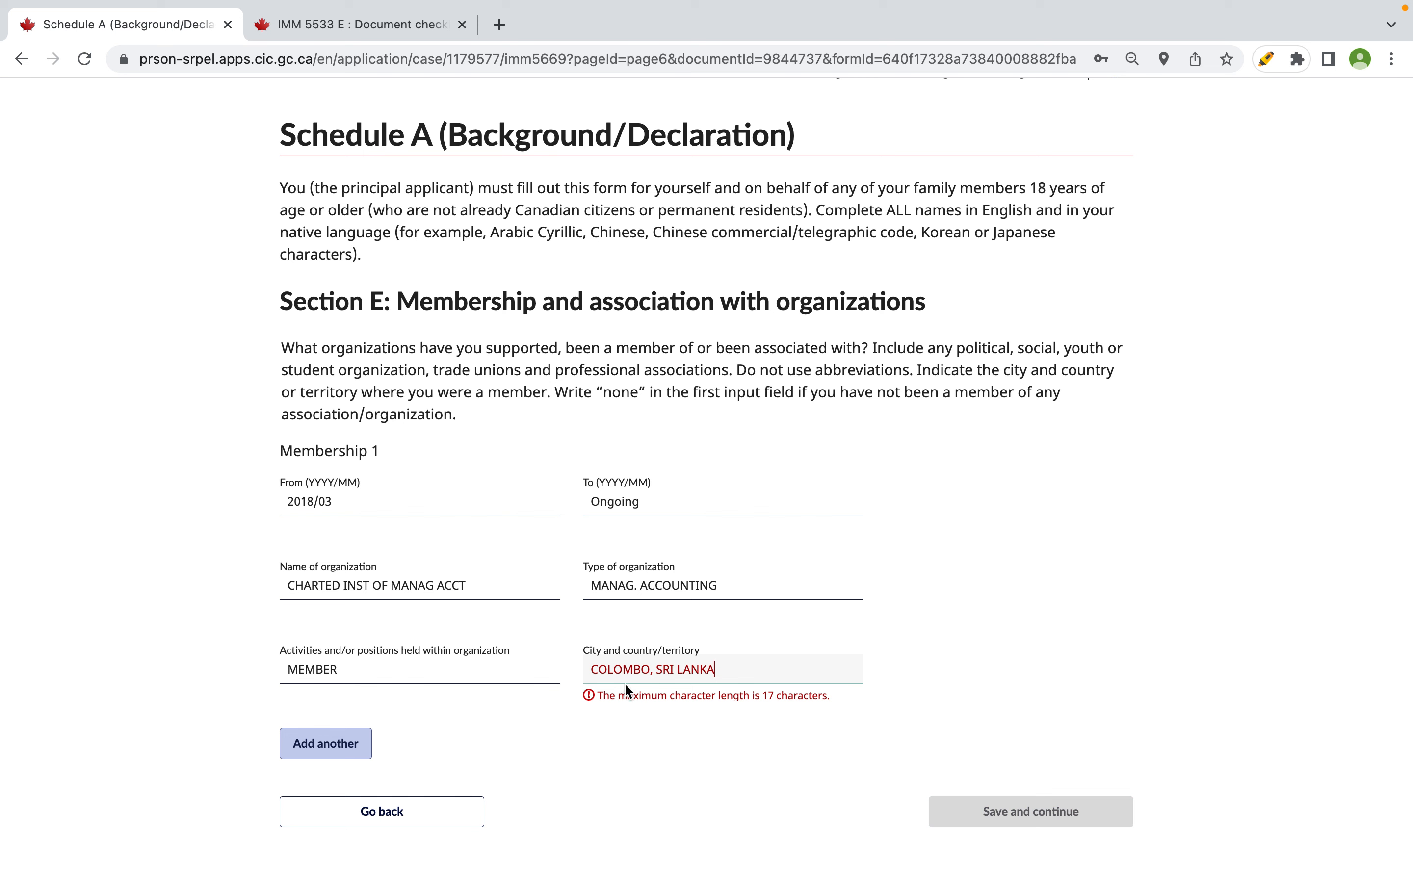
pyautogui.click(652, 669)
pyautogui.press('BackSpace')
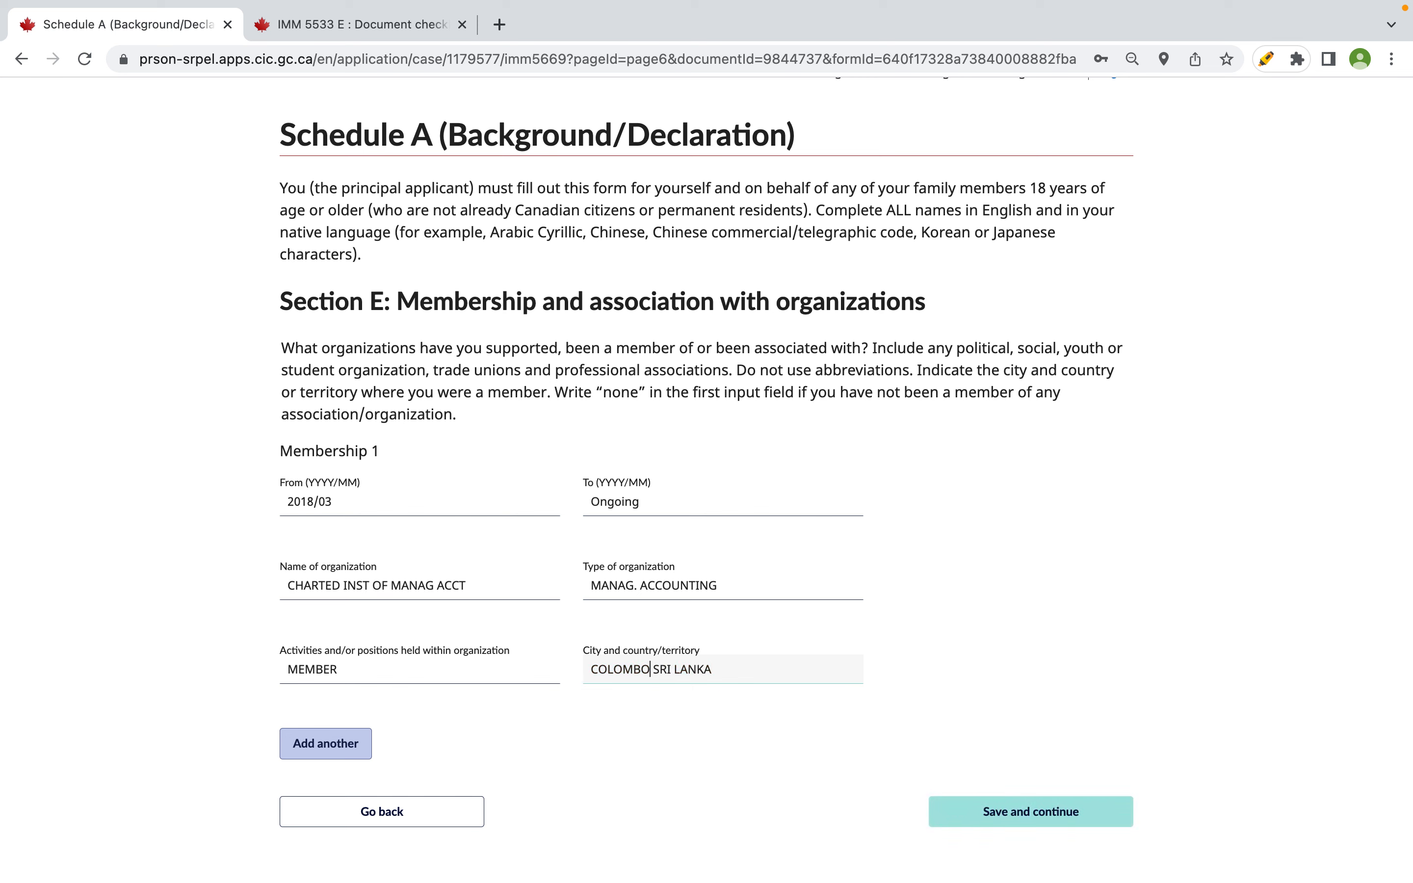
pyautogui.click(982, 542)
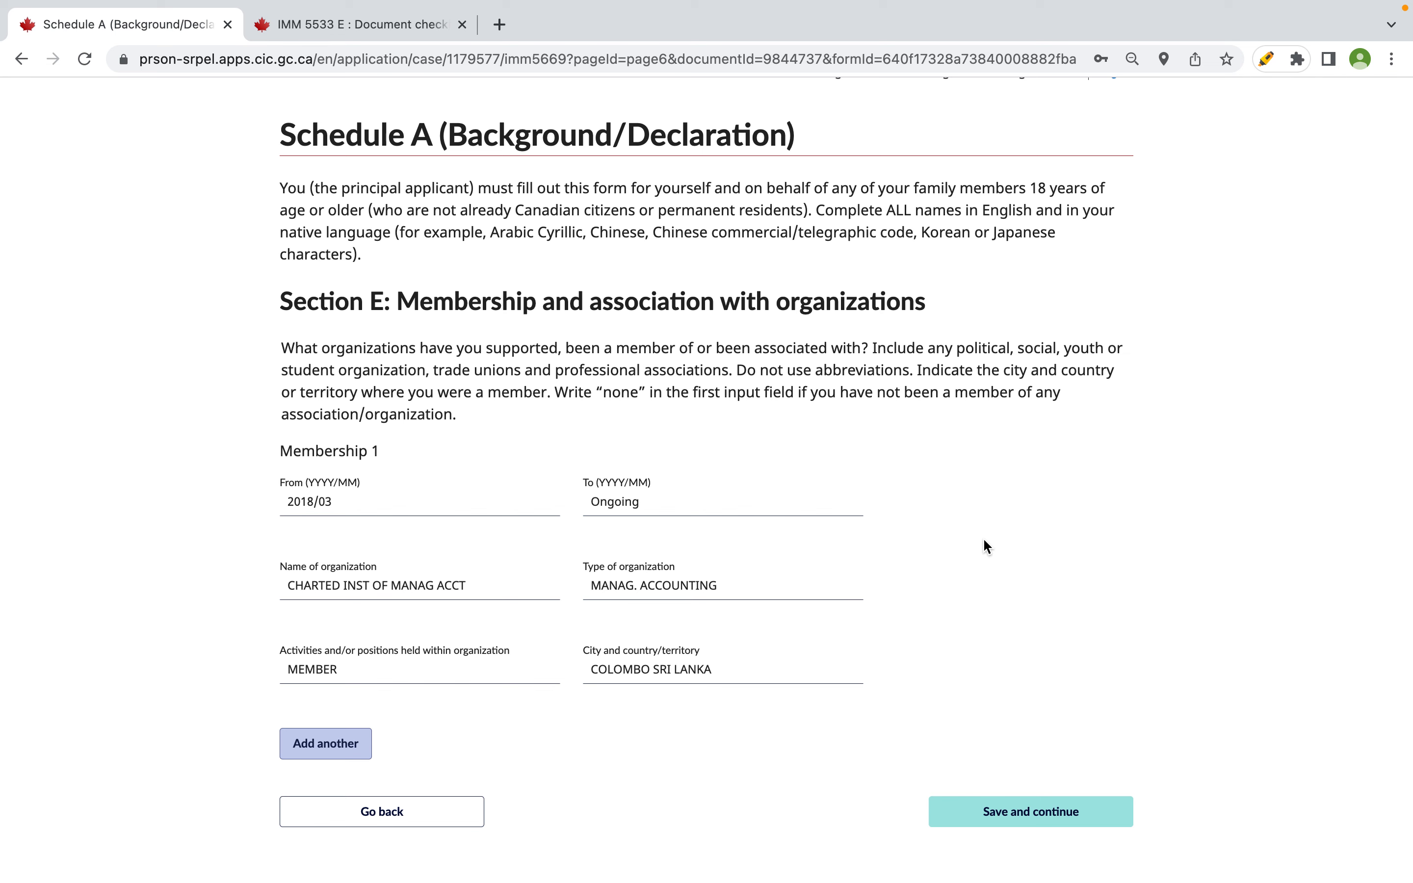
# - Save the Section E membership entry and move to Section F
pyautogui.click(1007, 818)
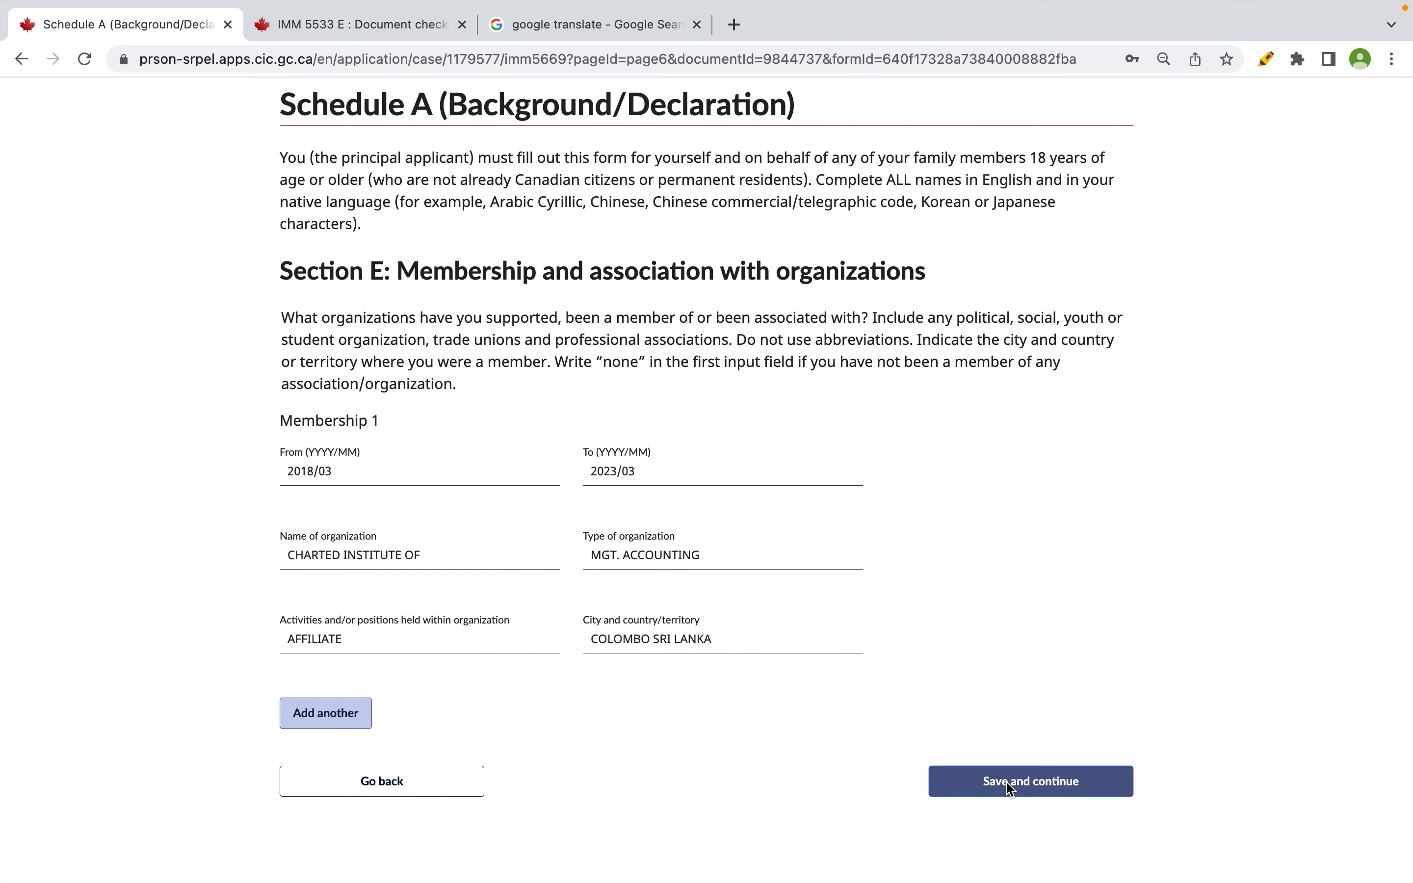
pyautogui.click(1008, 782)
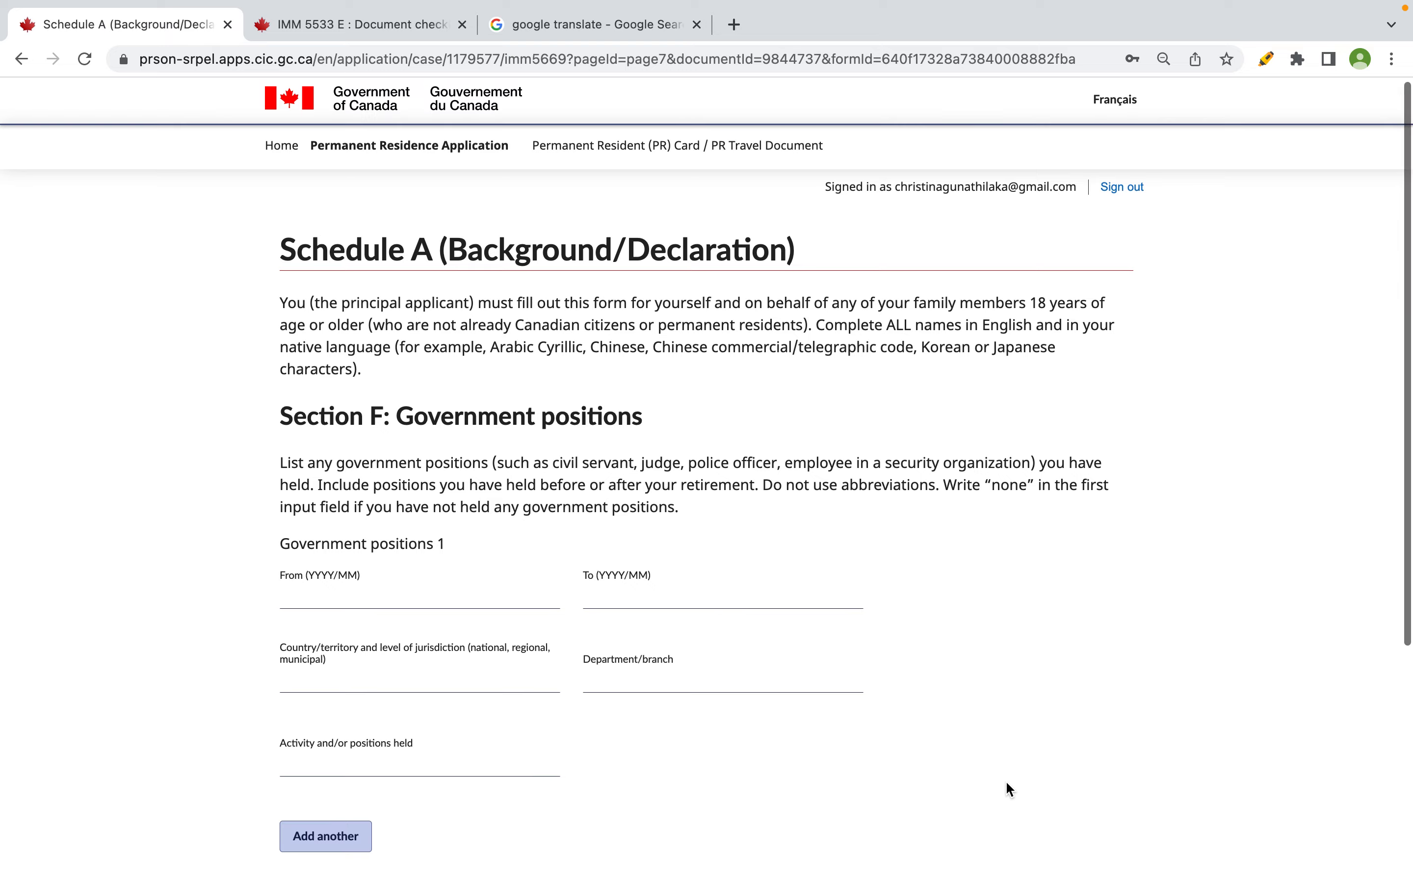
pyautogui.scroll(-2, 1005, 781)
pyautogui.scroll(-2, 318, 627)
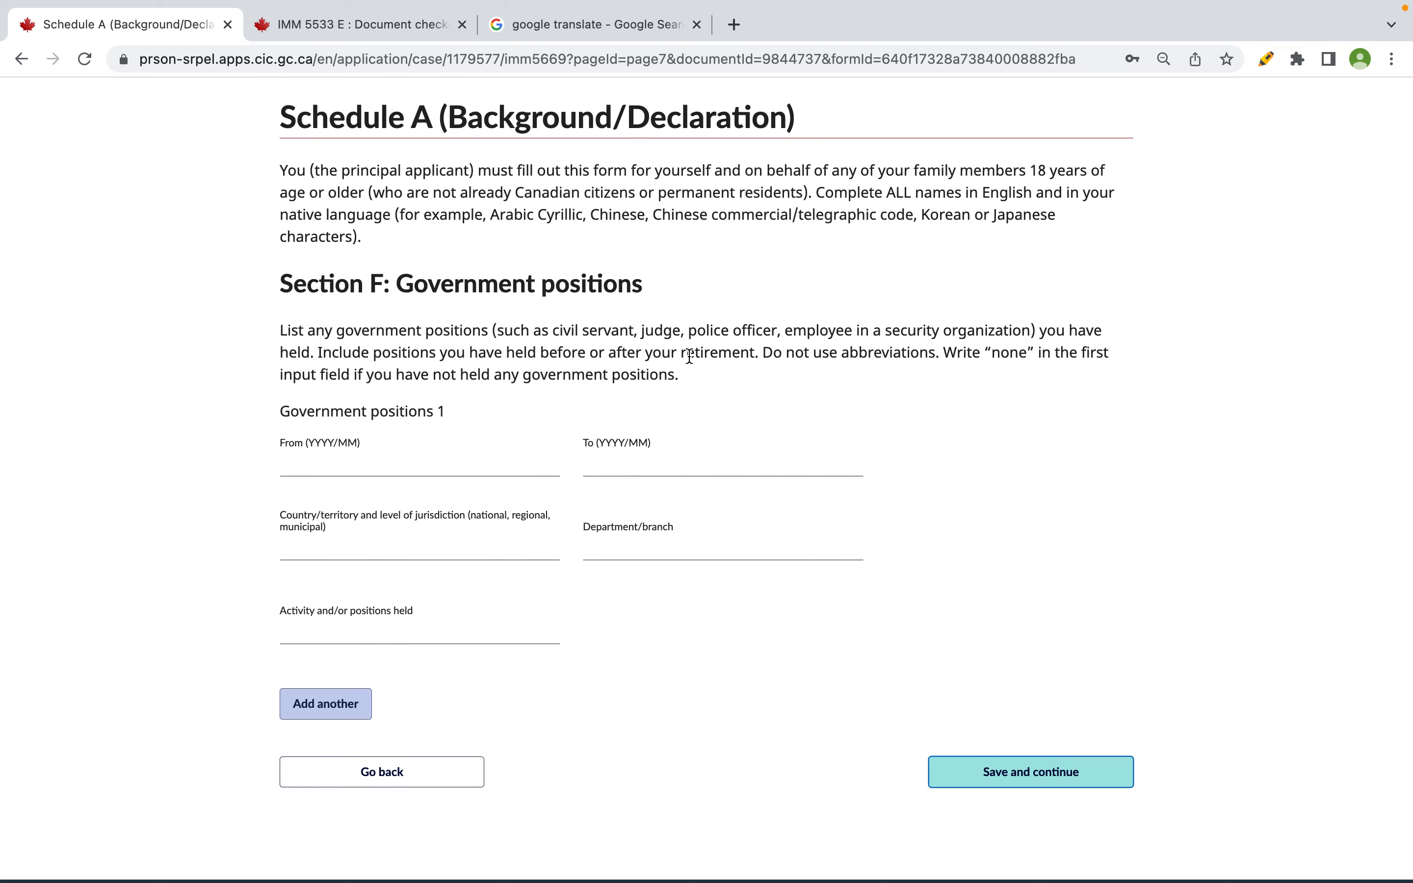
# - Answer NONE for government positions in Section F and save
pyautogui.moveTo(278, 330); pyautogui.dragTo(513, 331)
pyautogui.moveTo(937, 352); pyautogui.dragTo(684, 377)
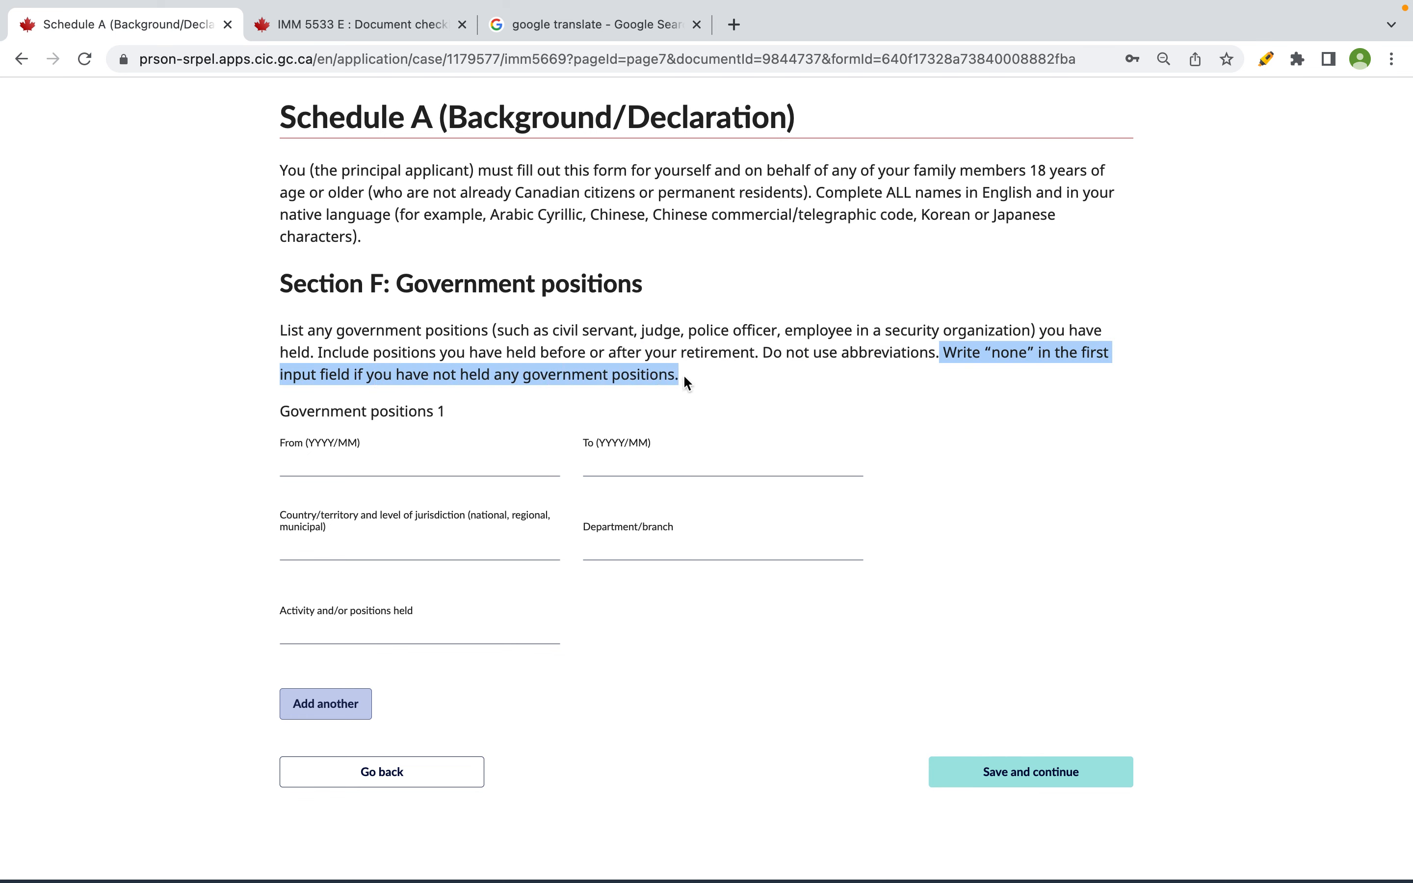
pyautogui.click(453, 464)
pyautogui.write('NONE')
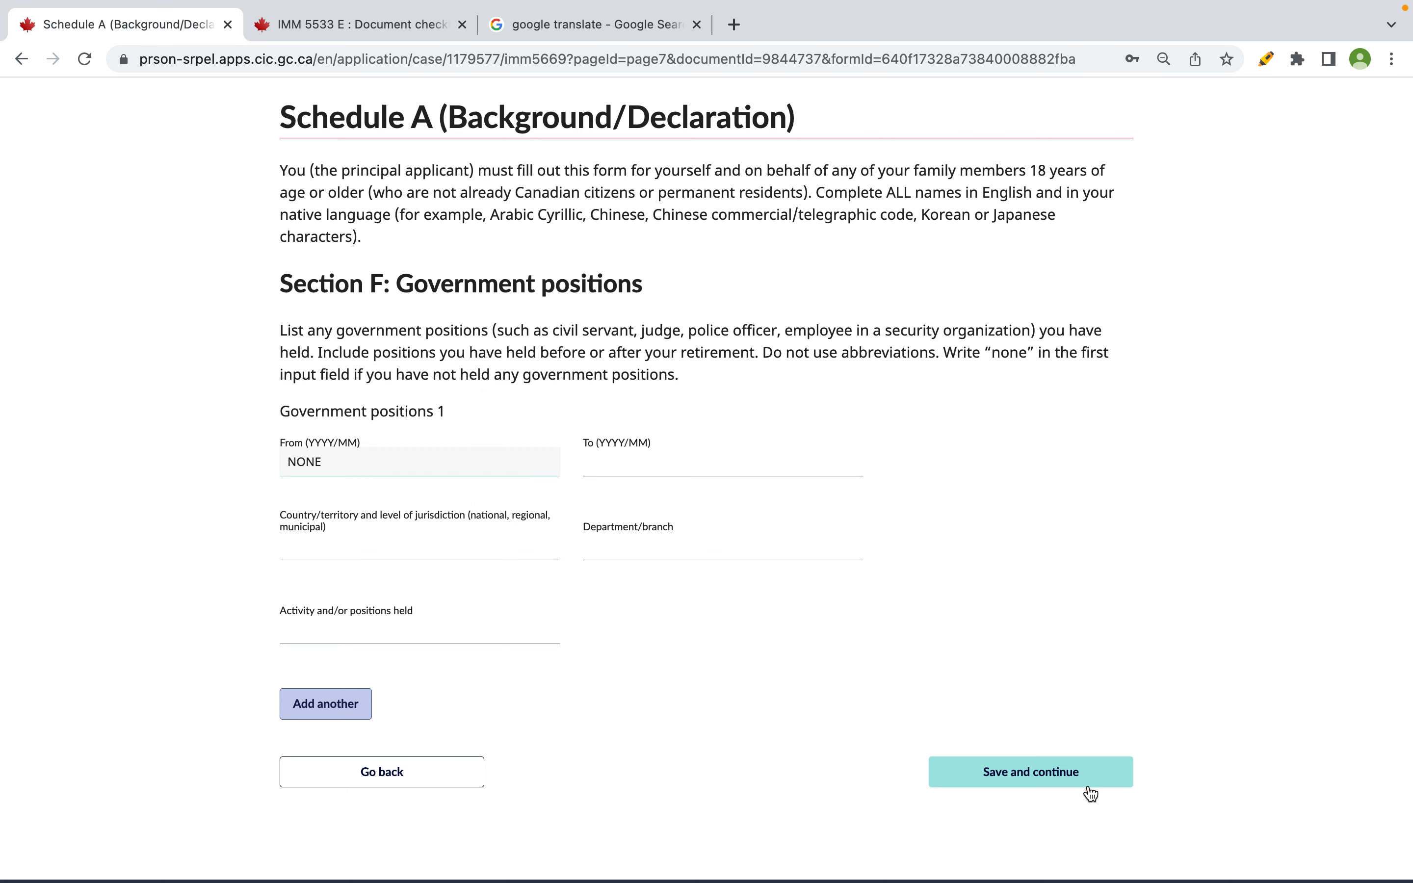
pyautogui.click(1080, 780)
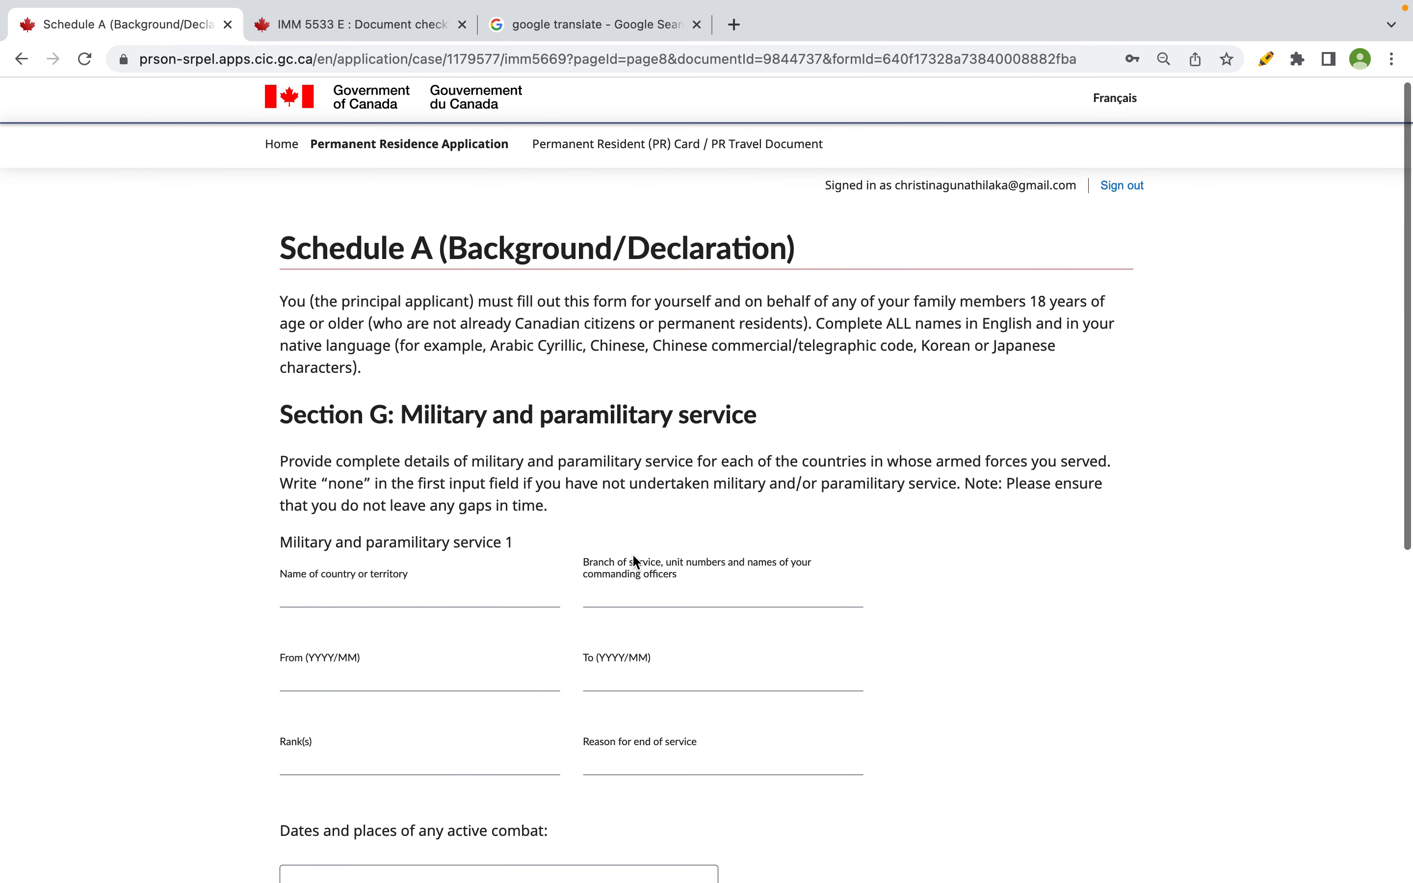
# - Answer NONE for the military service country in Section G and save
pyautogui.scroll(-2, 635, 561)
pyautogui.moveTo(337, 429); pyautogui.dragTo(508, 429)
pyautogui.click(431, 530)
pyautogui.write('NONE')
pyautogui.scroll(-4, 992, 589)
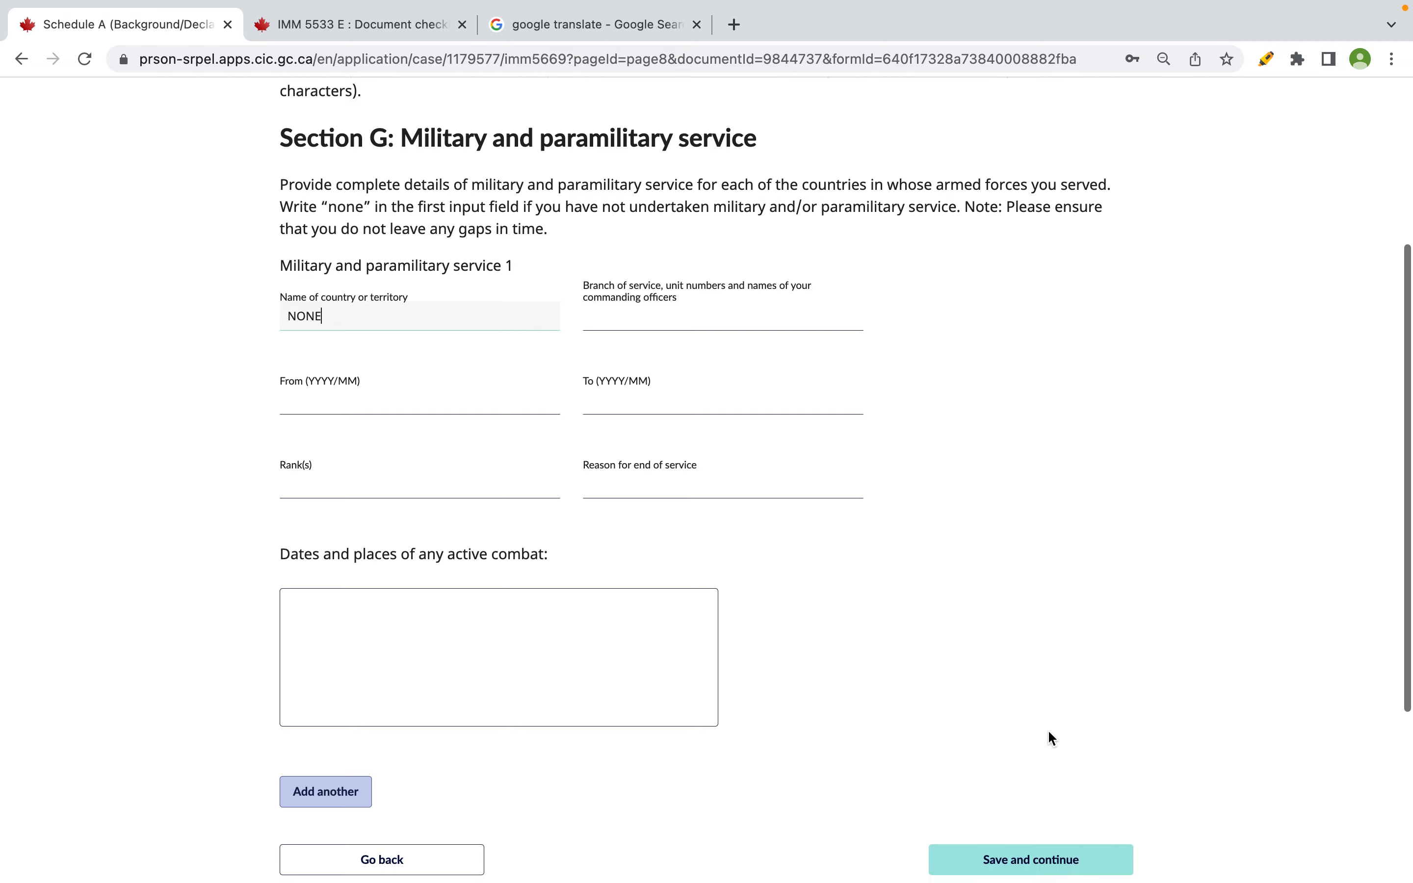
pyautogui.scroll(-2, 1050, 737)
pyautogui.click(1045, 757)
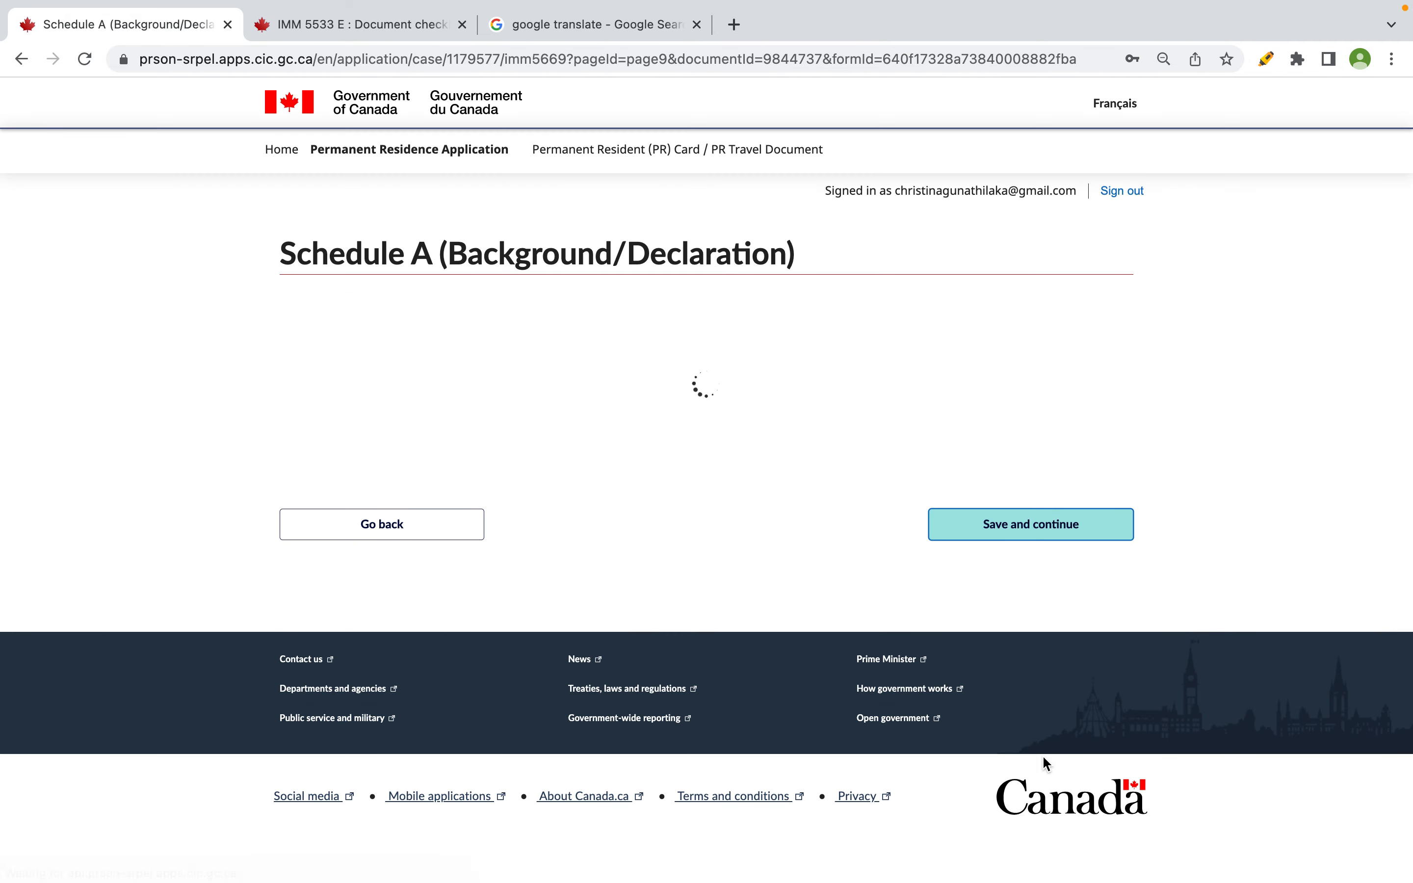
# - Look over the blank Section H Address 1 form, then bring up the Excel workbook
pyautogui.scroll(-2, 887, 576)
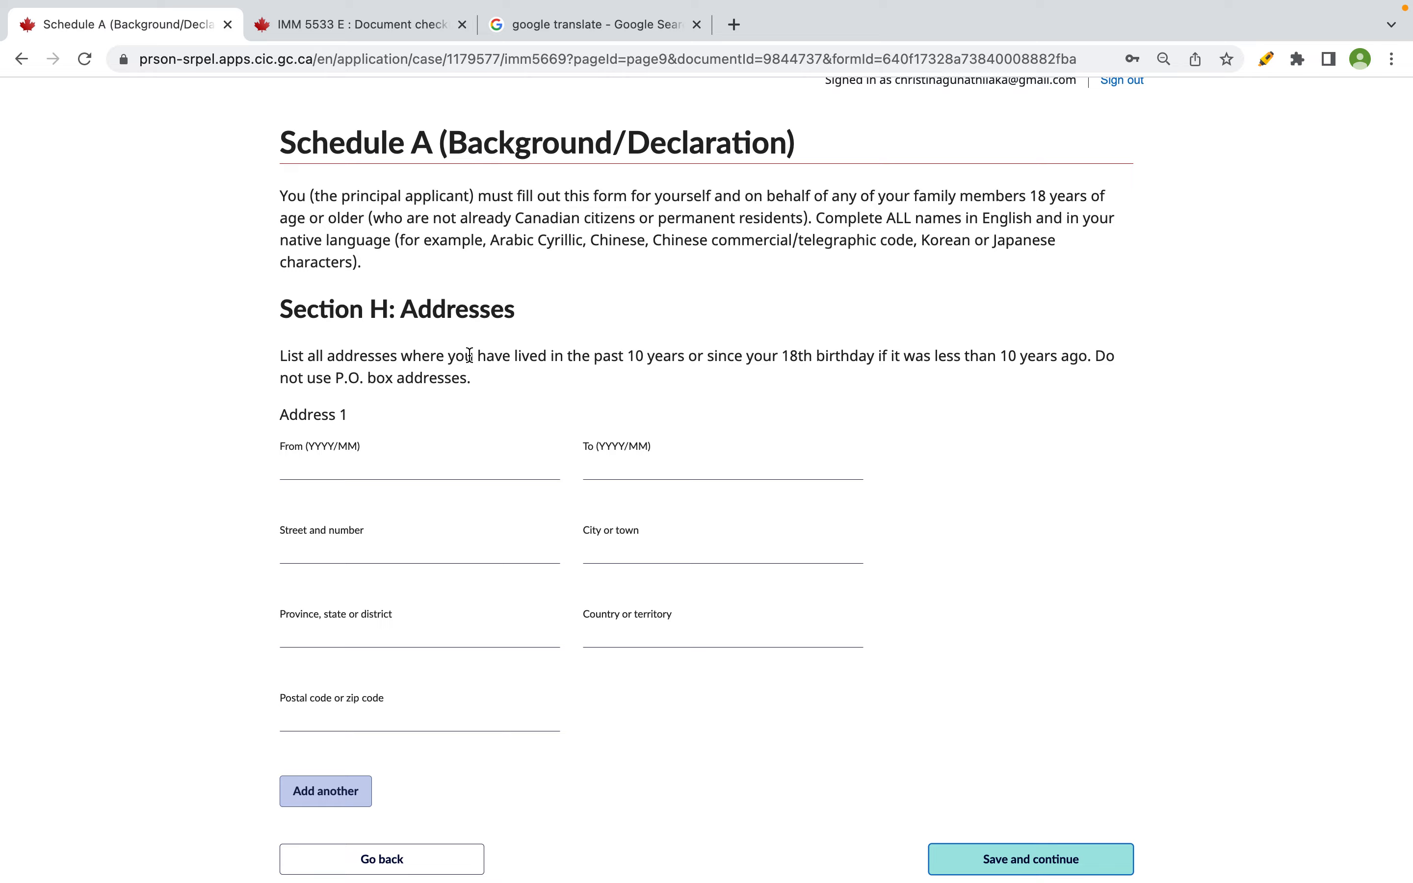
pyautogui.hotkey('ctrl', 'Right')
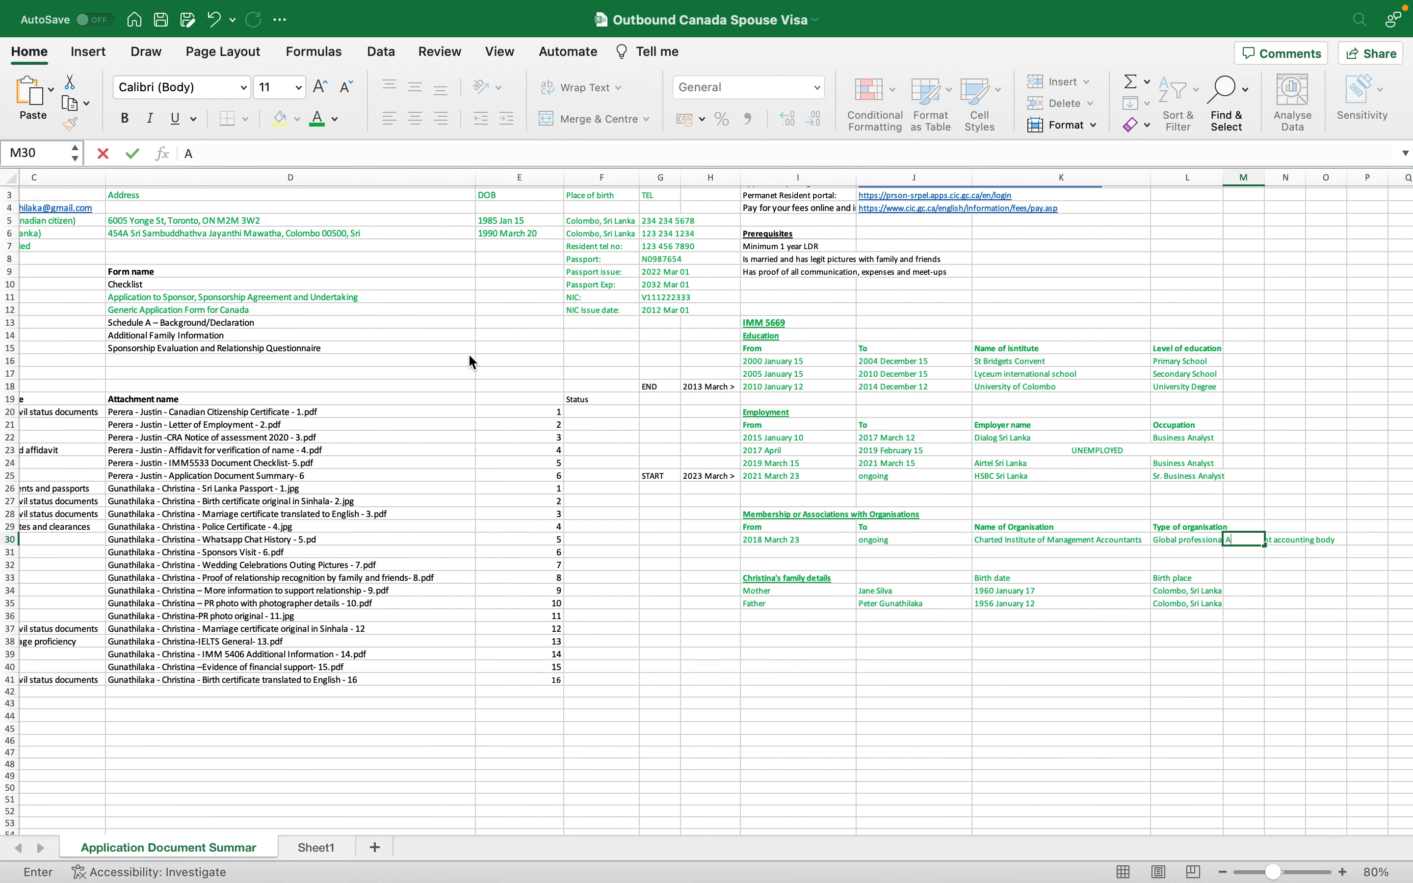
# - Add the heading 'Addresses:' in cell I37
pyautogui.hscroll(-5, 468, 353)
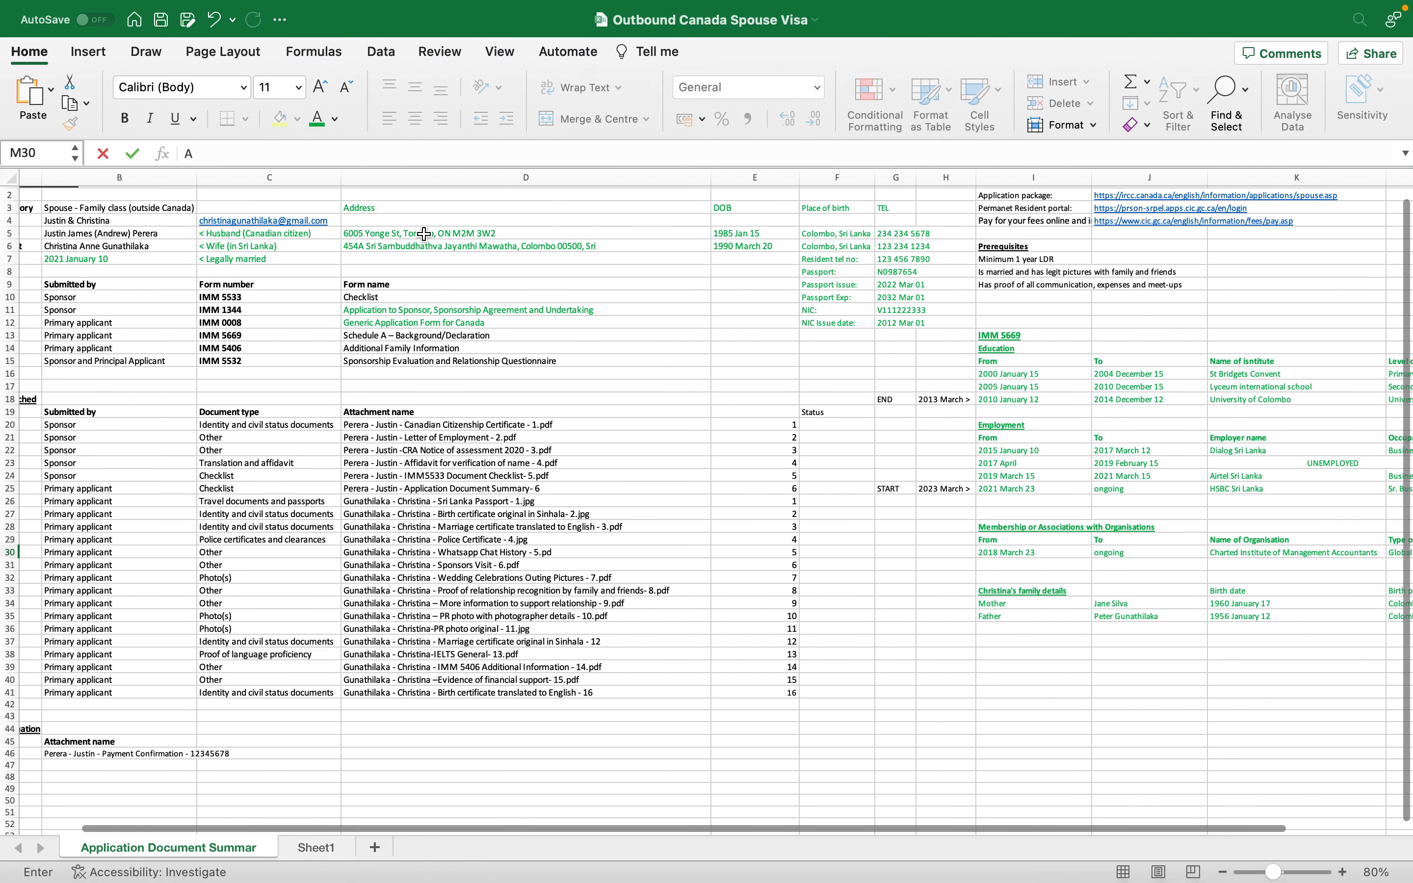
pyautogui.click(423, 244)
pyautogui.hotkey('ctrl', 'c')
pyautogui.hscroll(4, 423, 242)
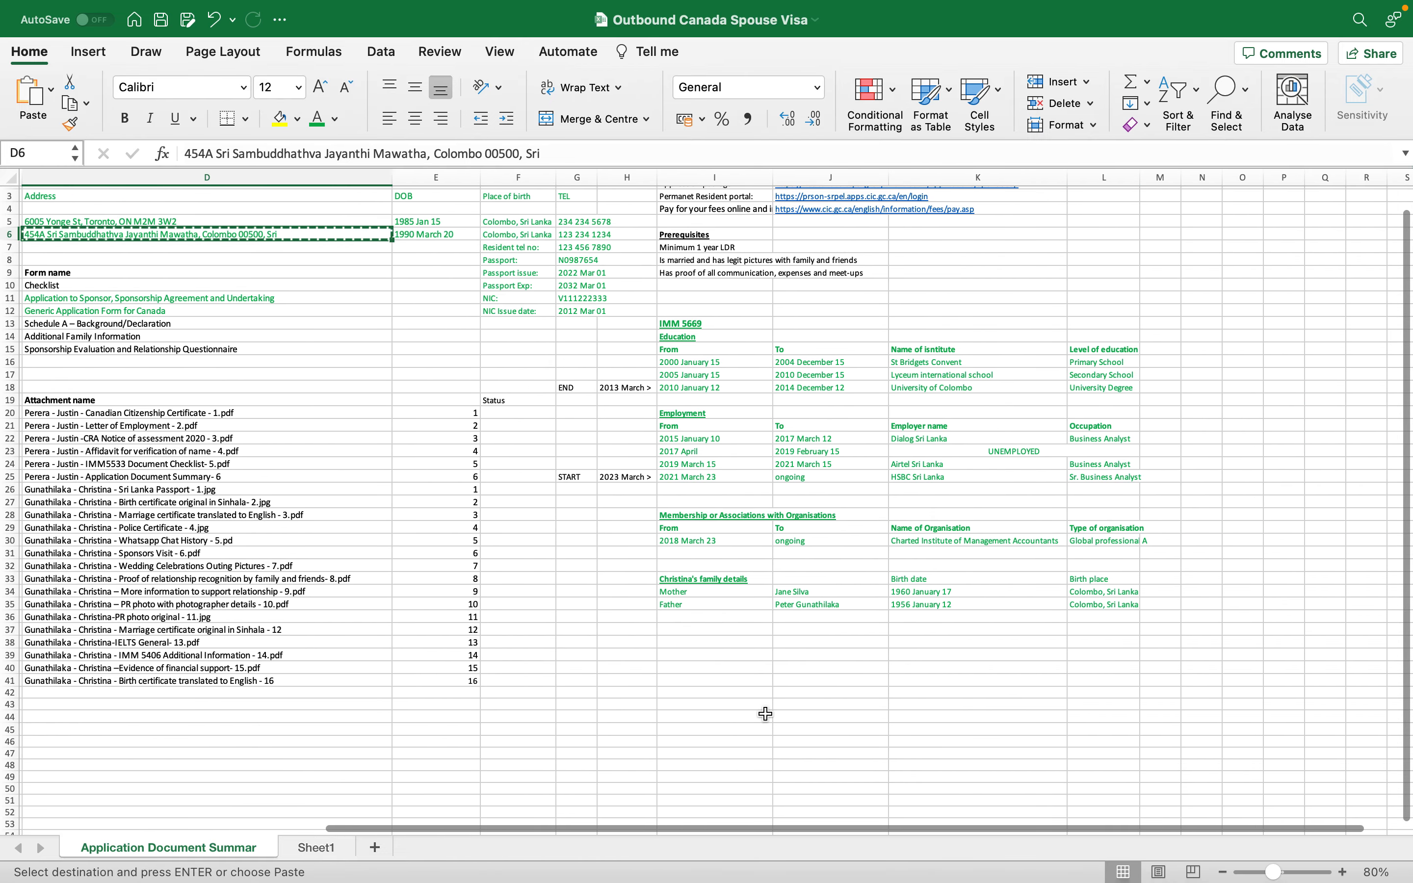
pyautogui.click(717, 625)
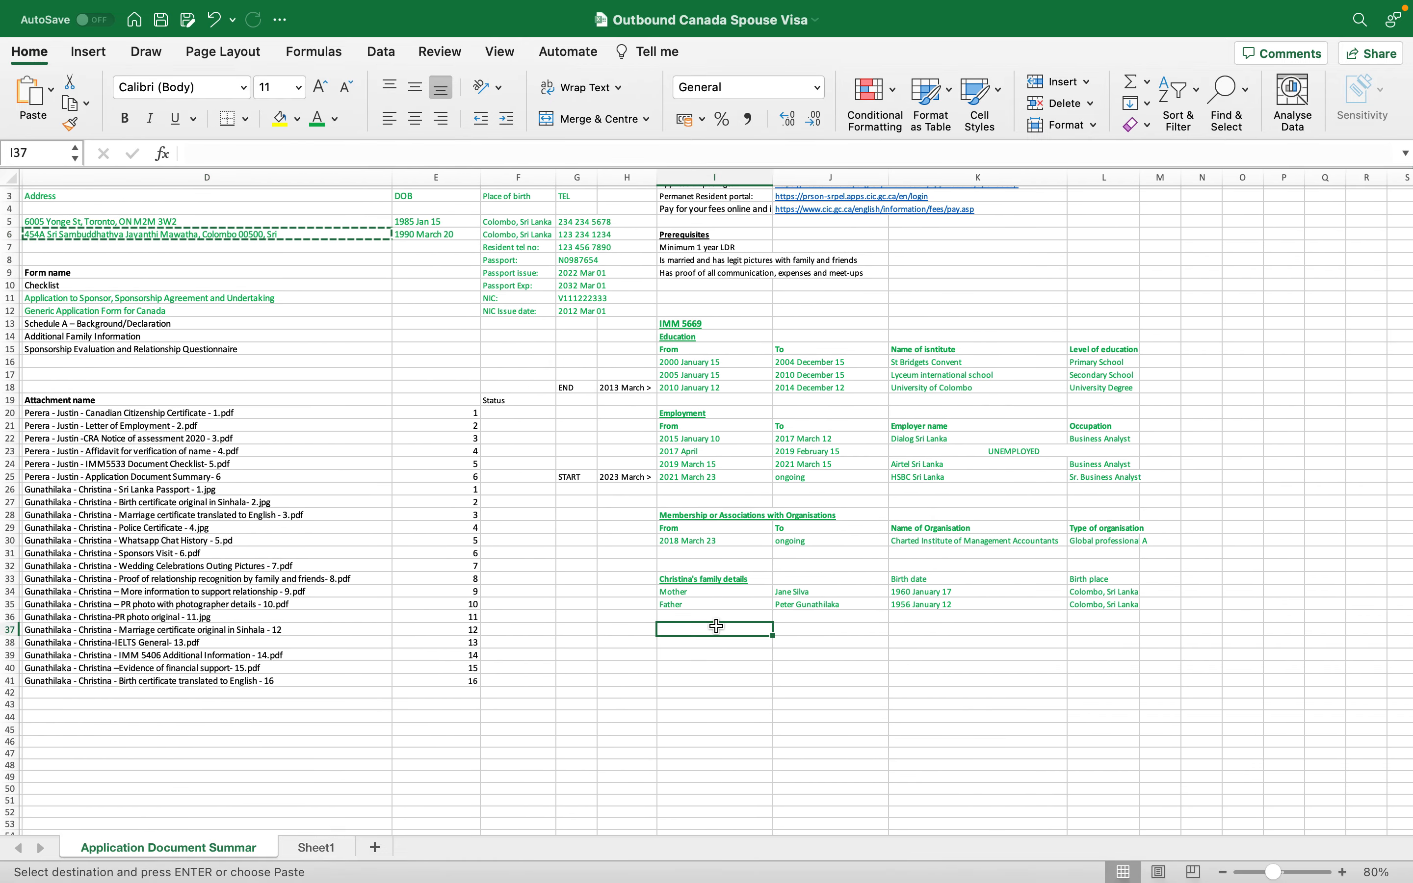
pyautogui.hscroll(-3, 716, 626)
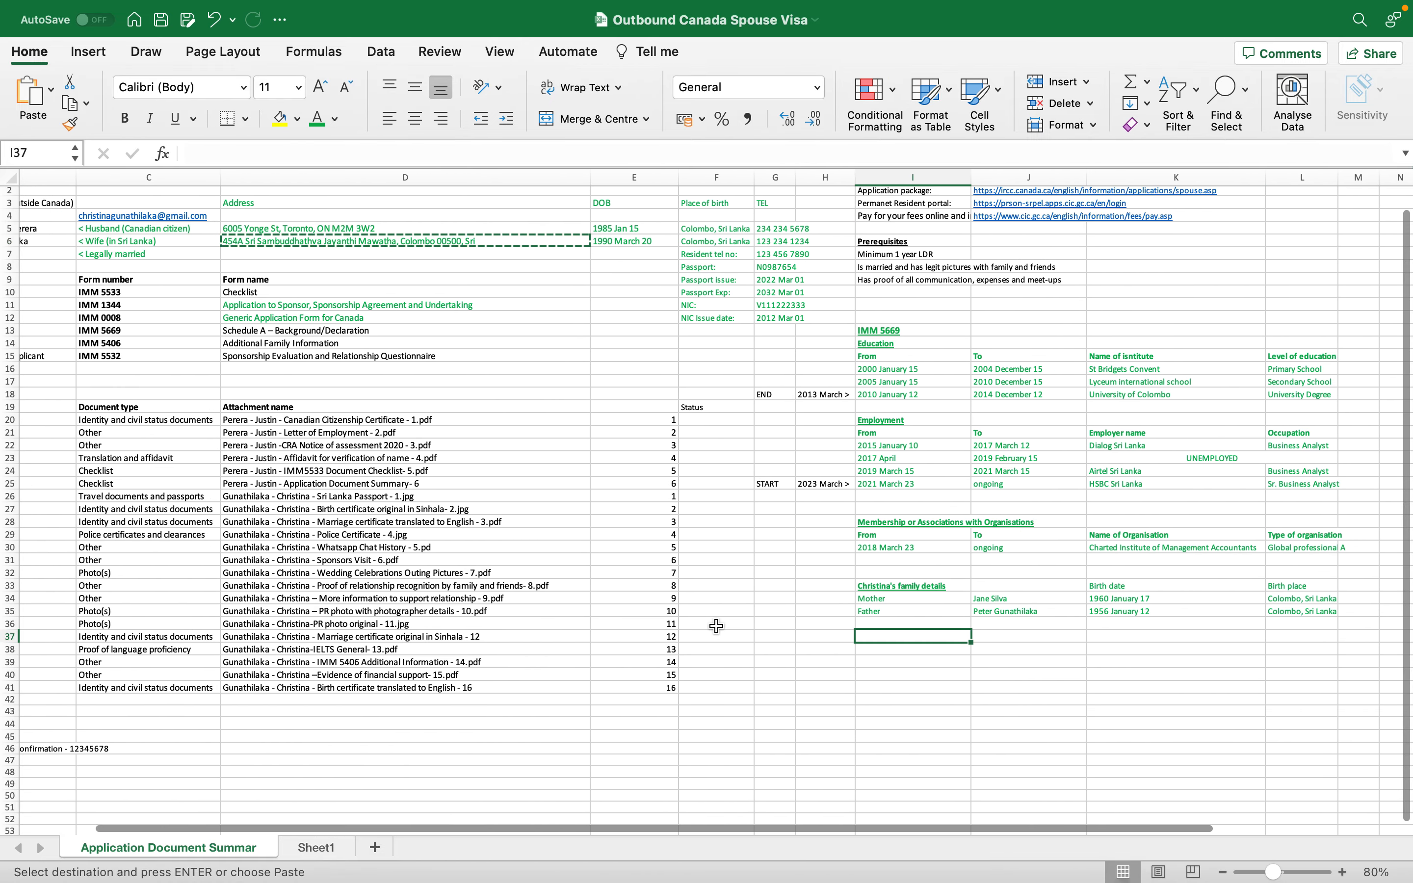
pyautogui.hscroll(3, 717, 625)
pyautogui.write('ADDR')
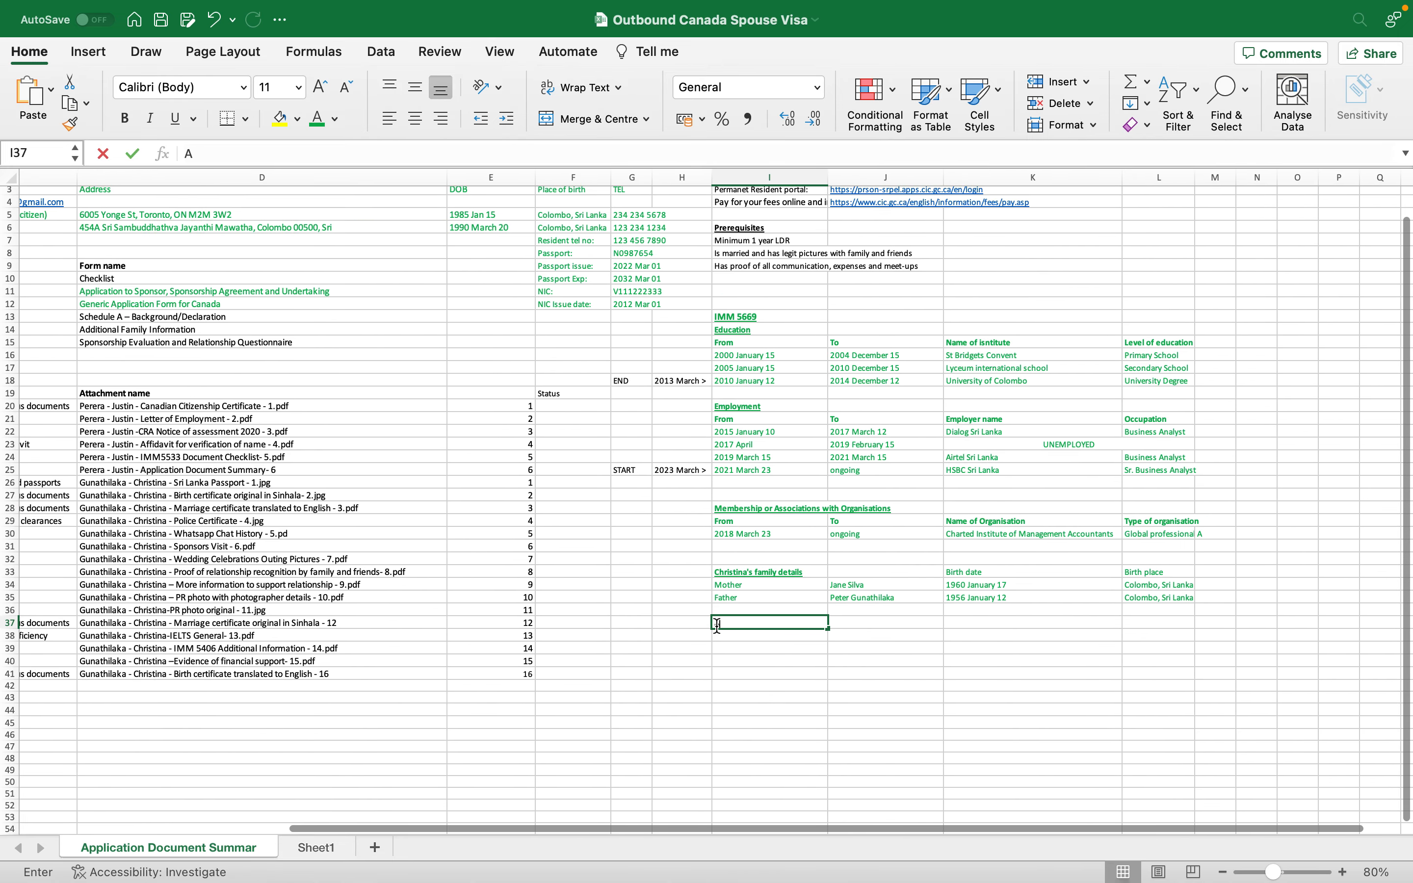
pyautogui.press('BackSpace')
pyautogui.press('BackSpace')
pyautogui.press('BackSpace')
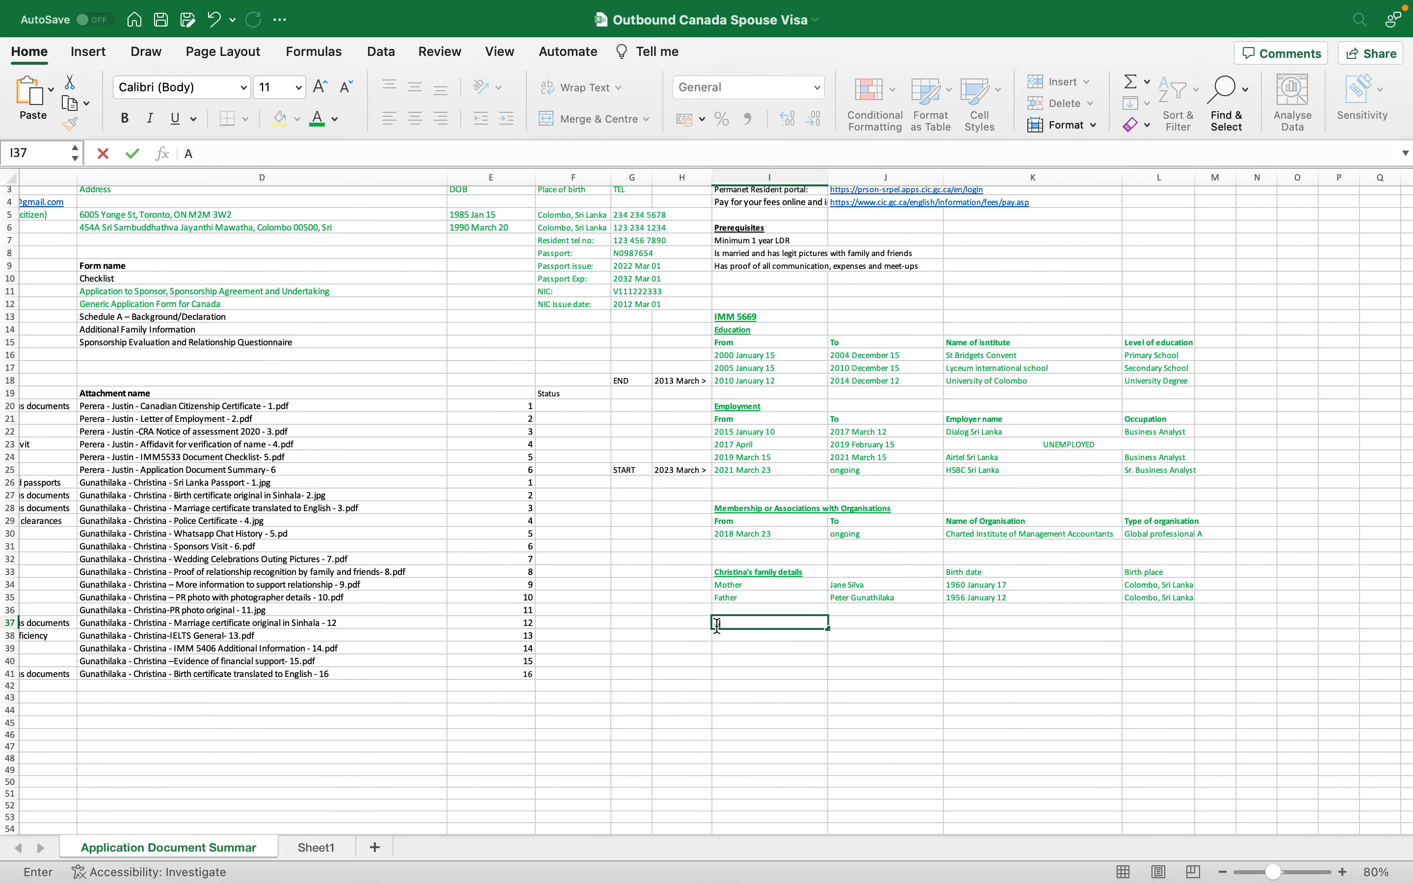
pyautogui.write('ddres')
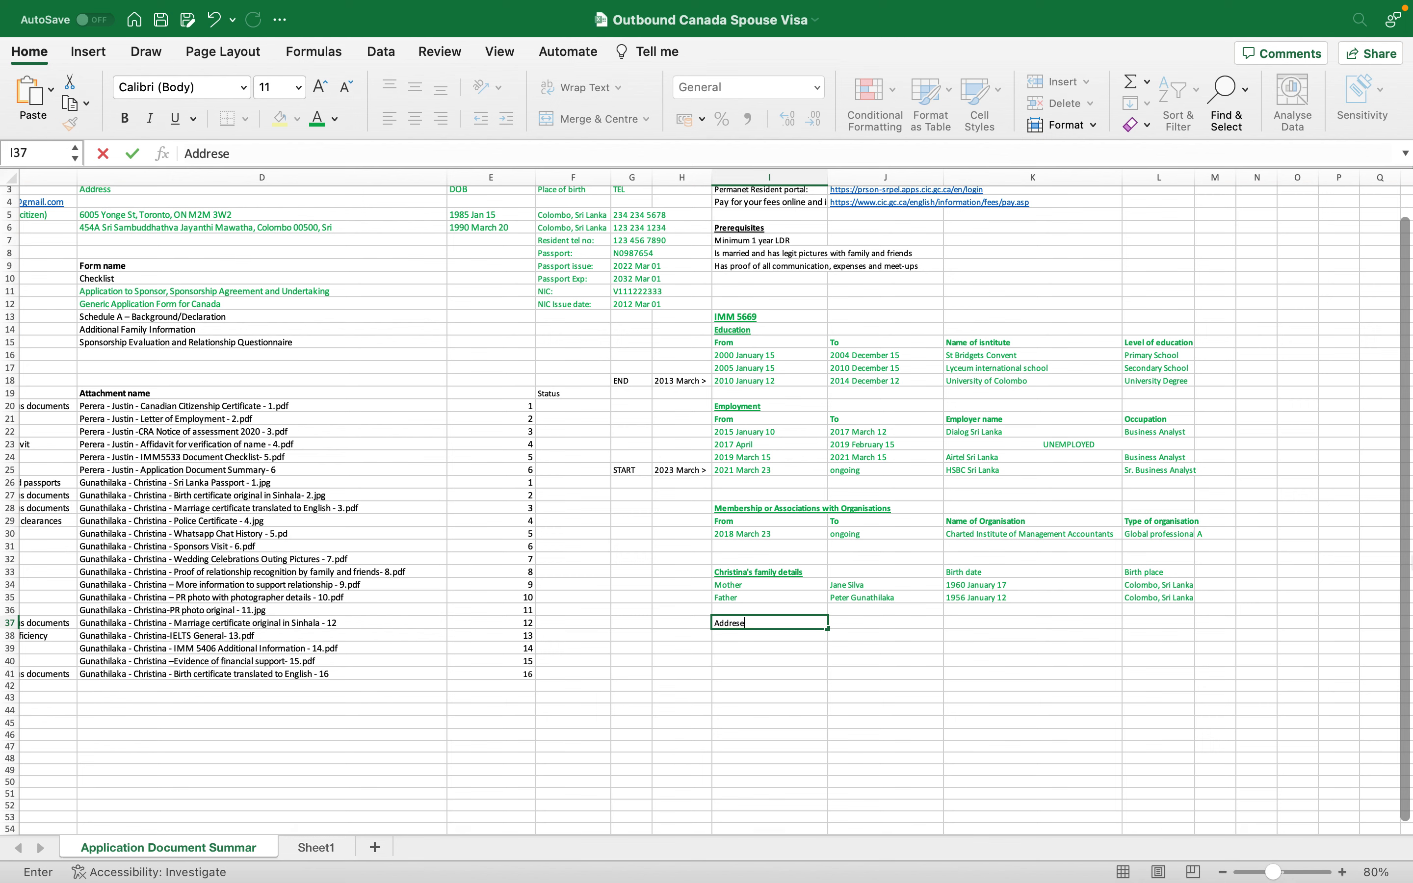
pyautogui.write('ses:')
pyautogui.press('Return')
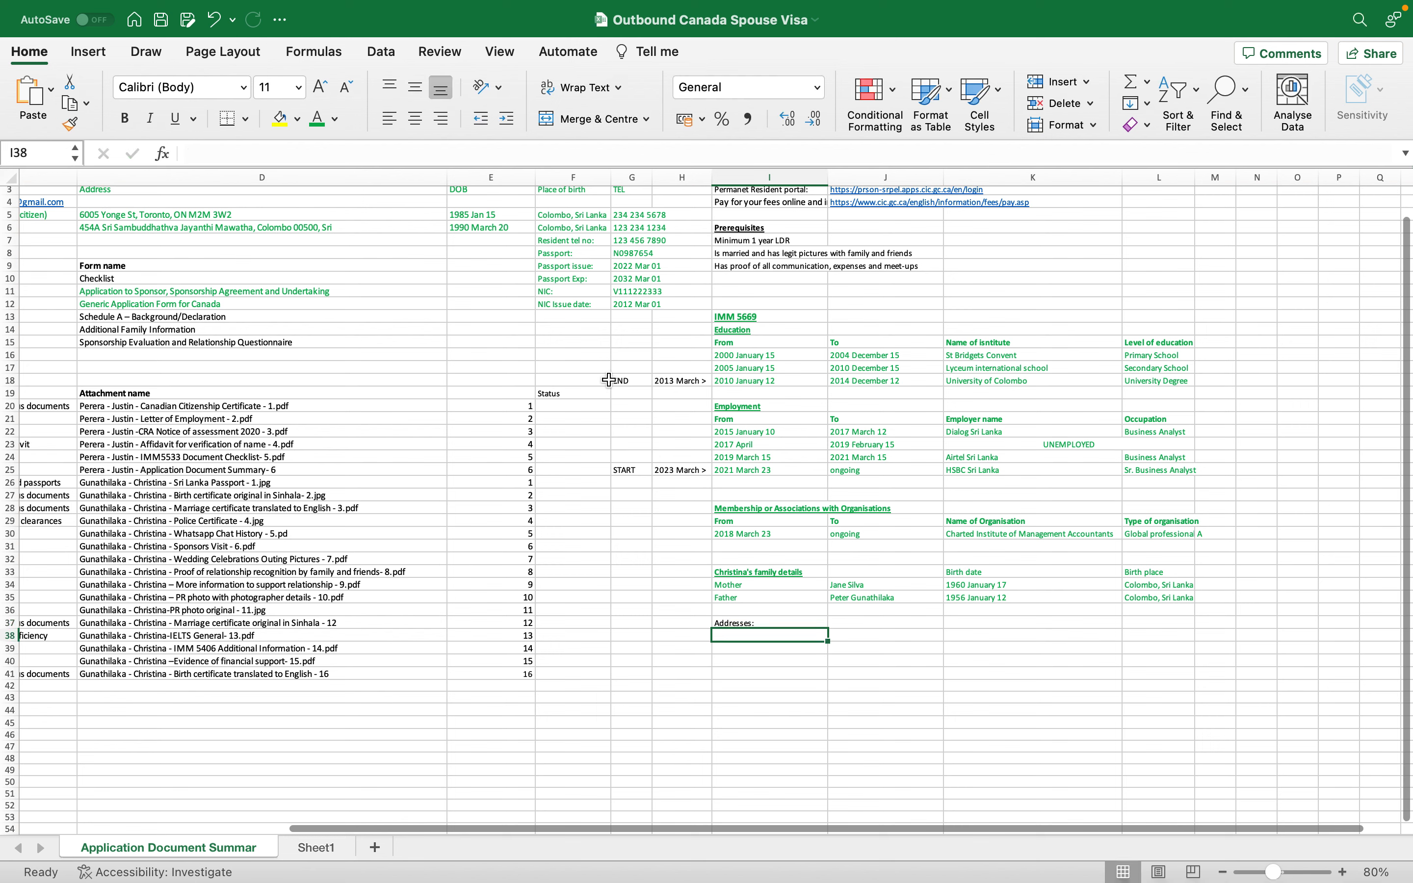
# - Copy the Sri Lankan home address from D6 into K39
pyautogui.click(327, 227)
pyautogui.press('cmd+c')
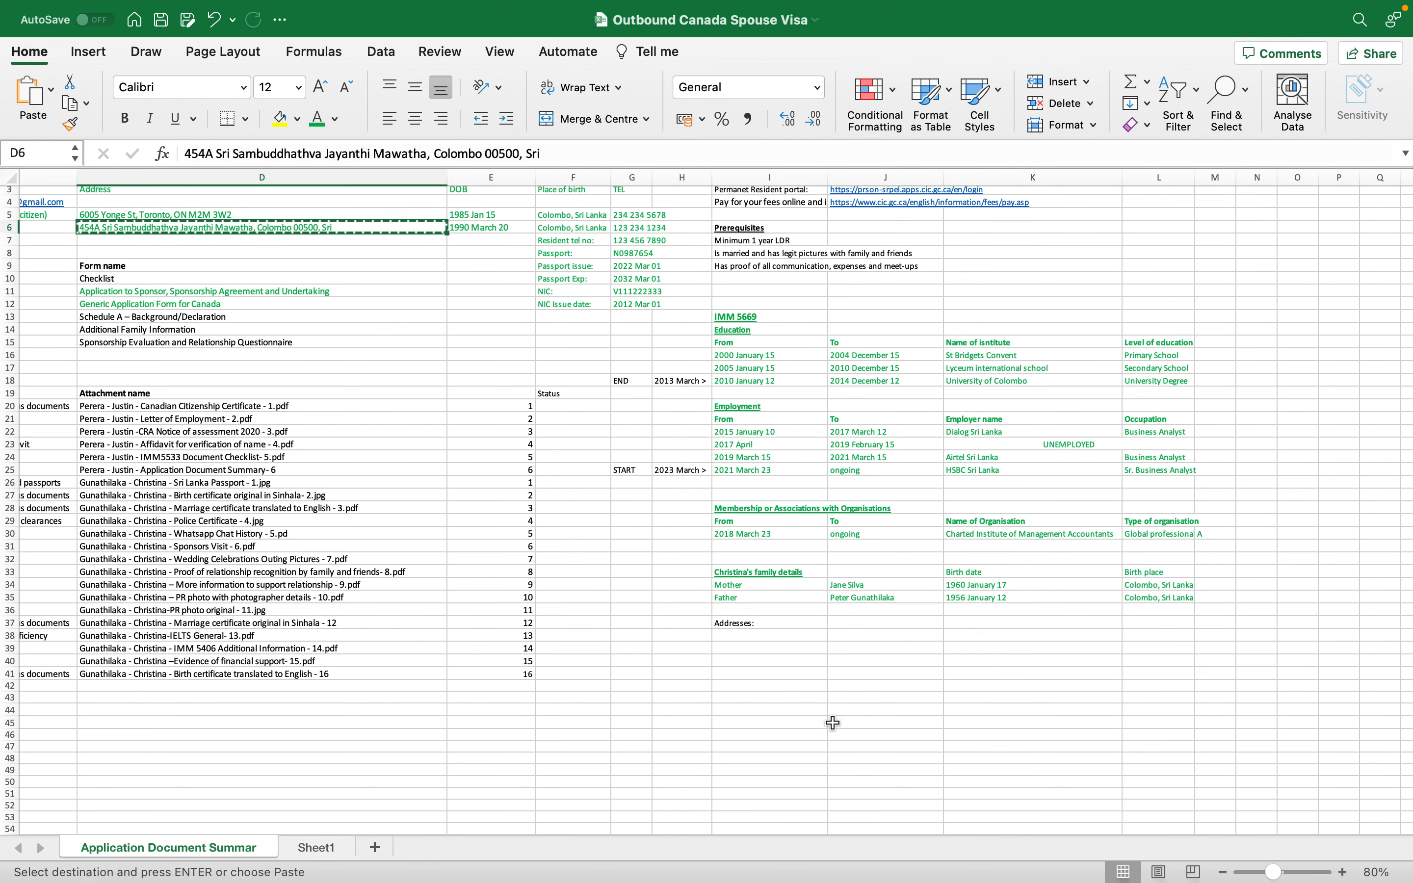
pyautogui.click(965, 660)
pyautogui.press('cmd+v')
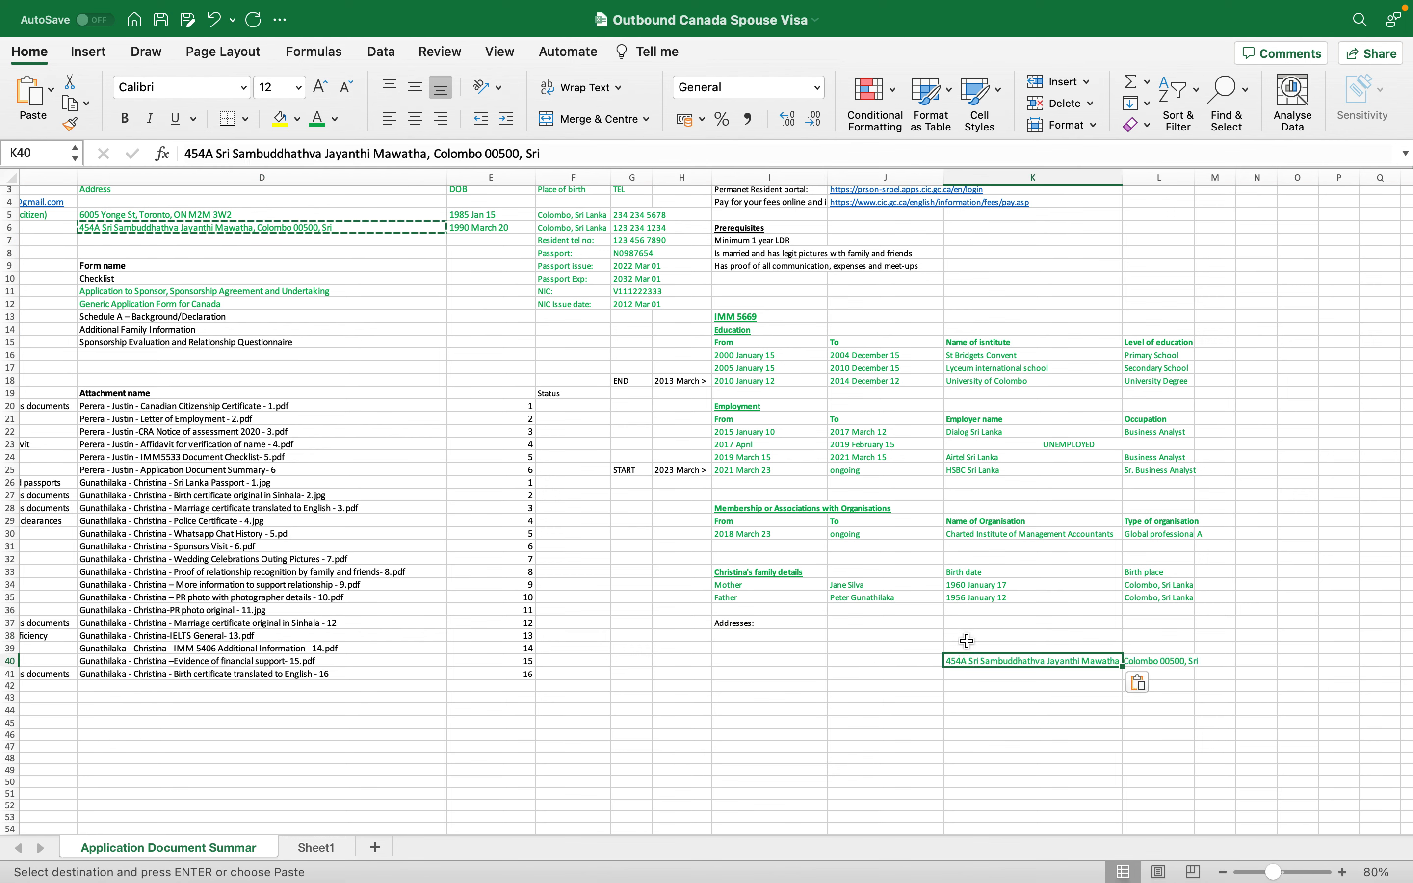
pyautogui.click(966, 644)
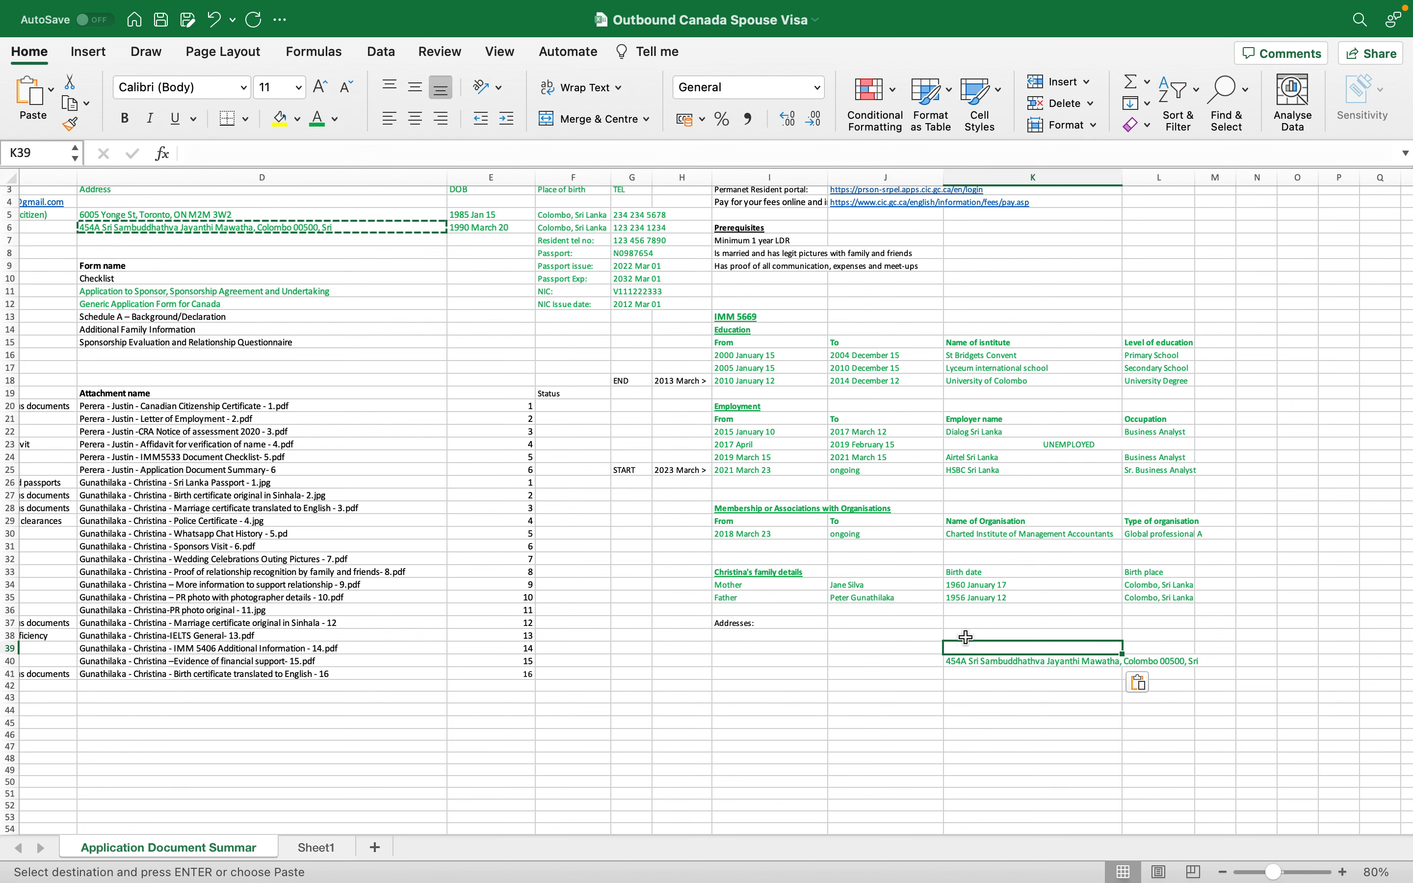
pyautogui.click(967, 659)
pyautogui.press('cmd+c')
pyautogui.moveTo(967, 652); pyautogui.dragTo(967, 640)
# - Type the earlier Colombo 7 street address into K38
pyautogui.click(969, 632)
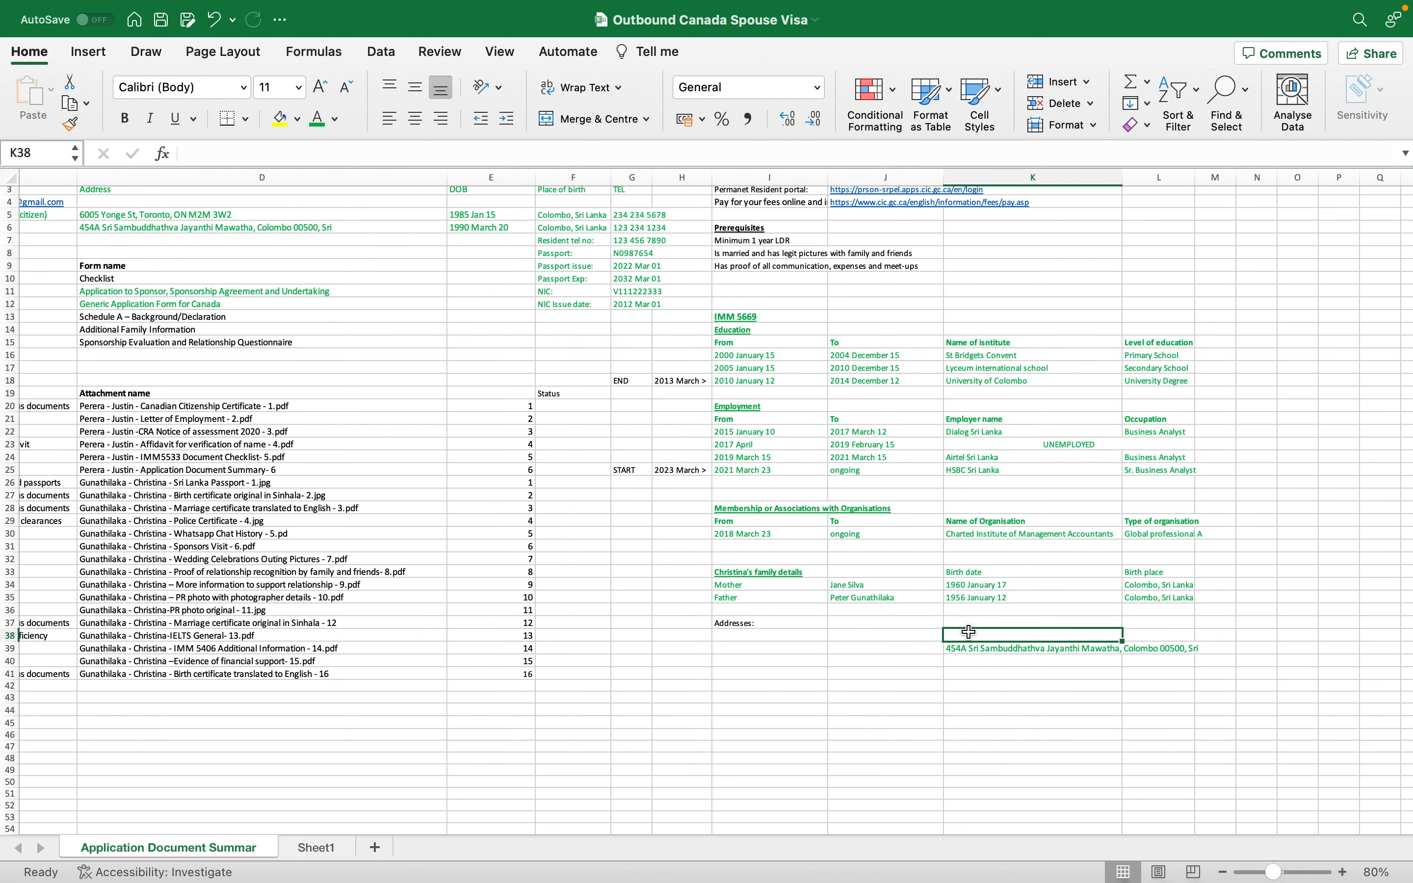
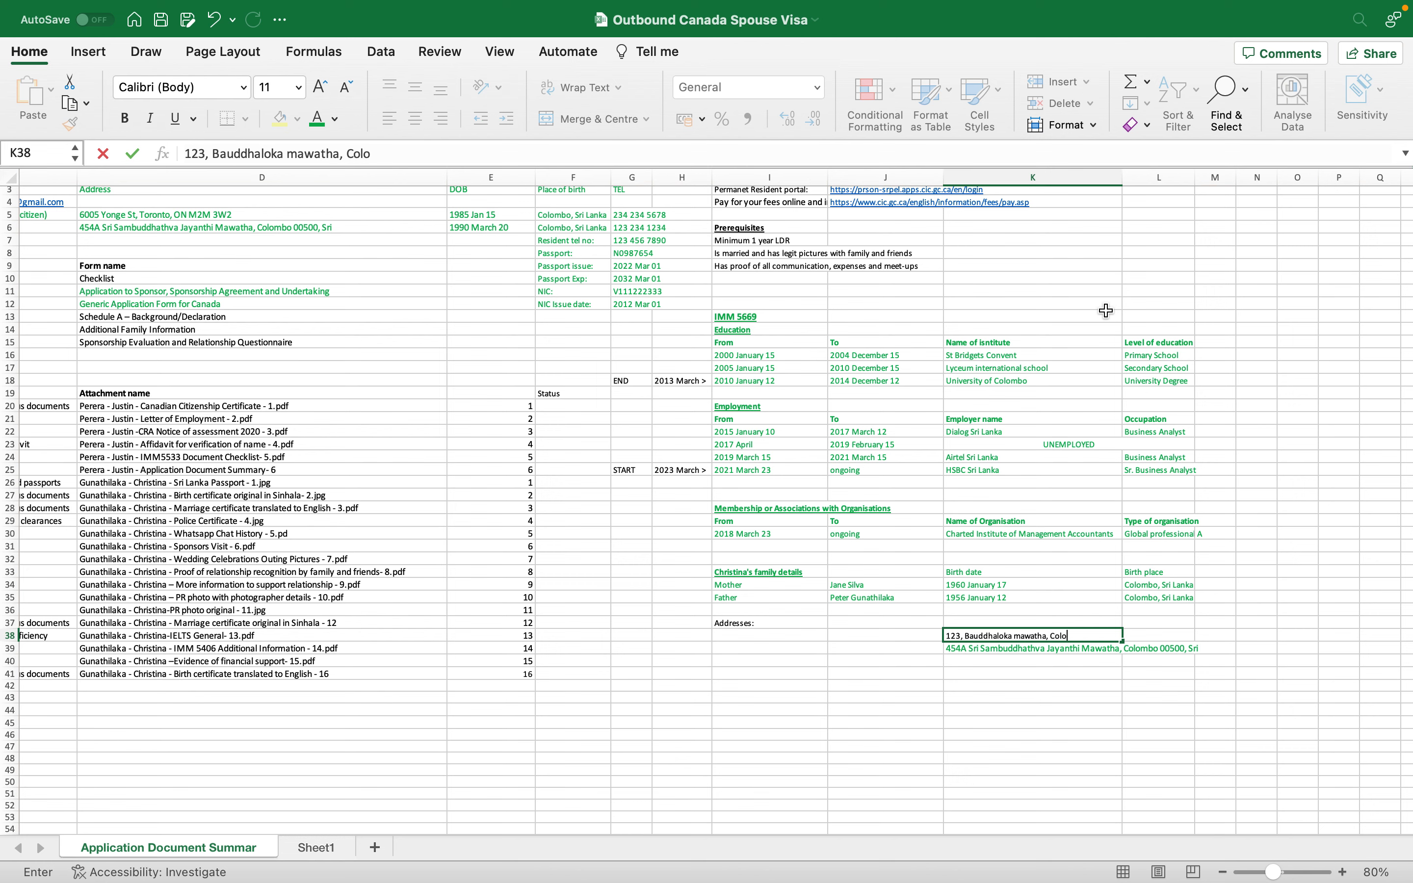
pyautogui.press('Return')
pyautogui.click(783, 637)
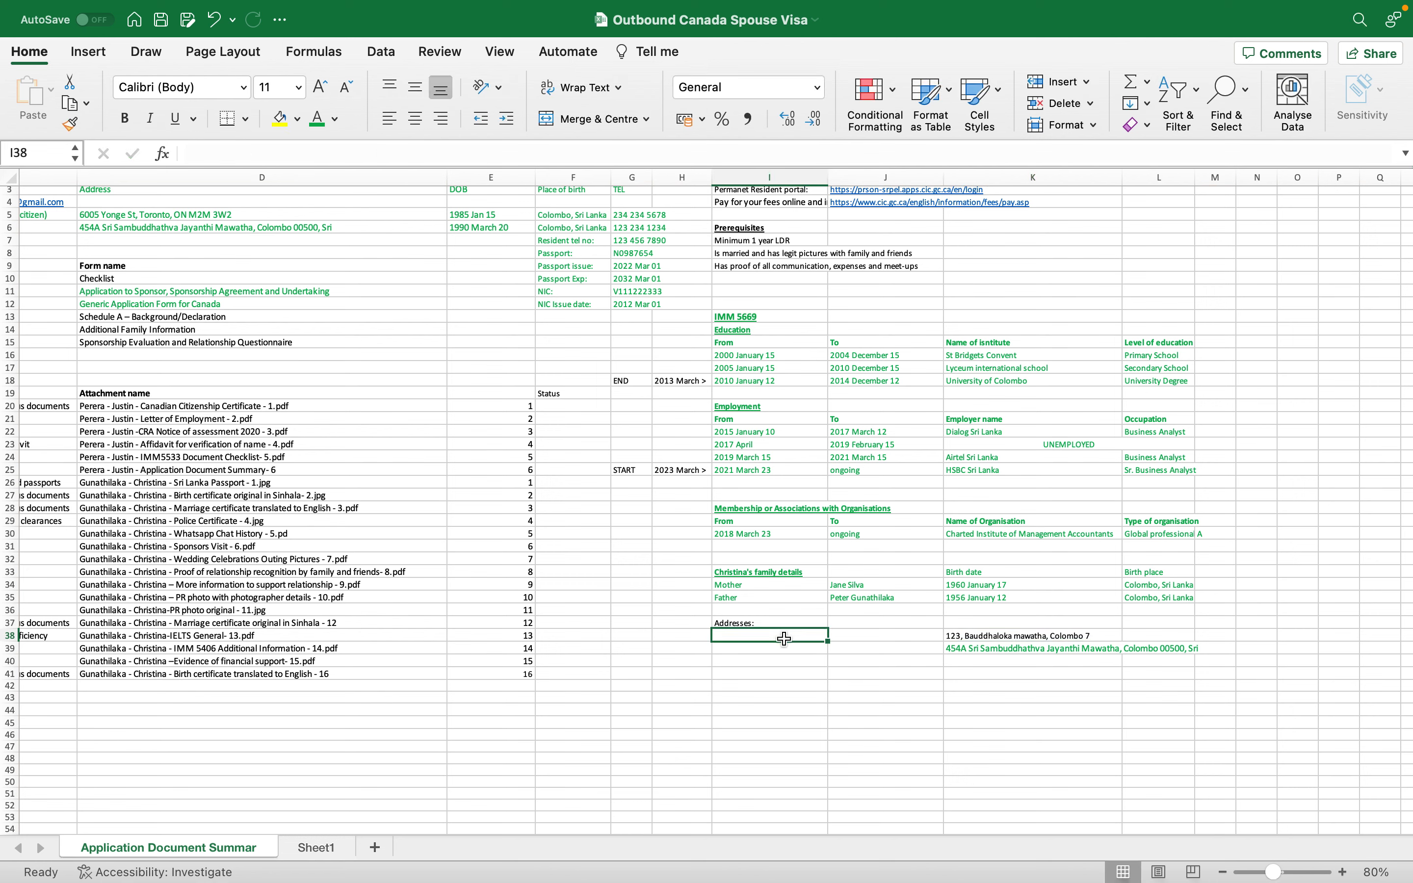
# - Move the two addresses down one row, from K38:K39 to K39:K40
pyautogui.moveTo(980, 637); pyautogui.dragTo(989, 647)
pyautogui.press('super+x')
pyautogui.click(988, 646)
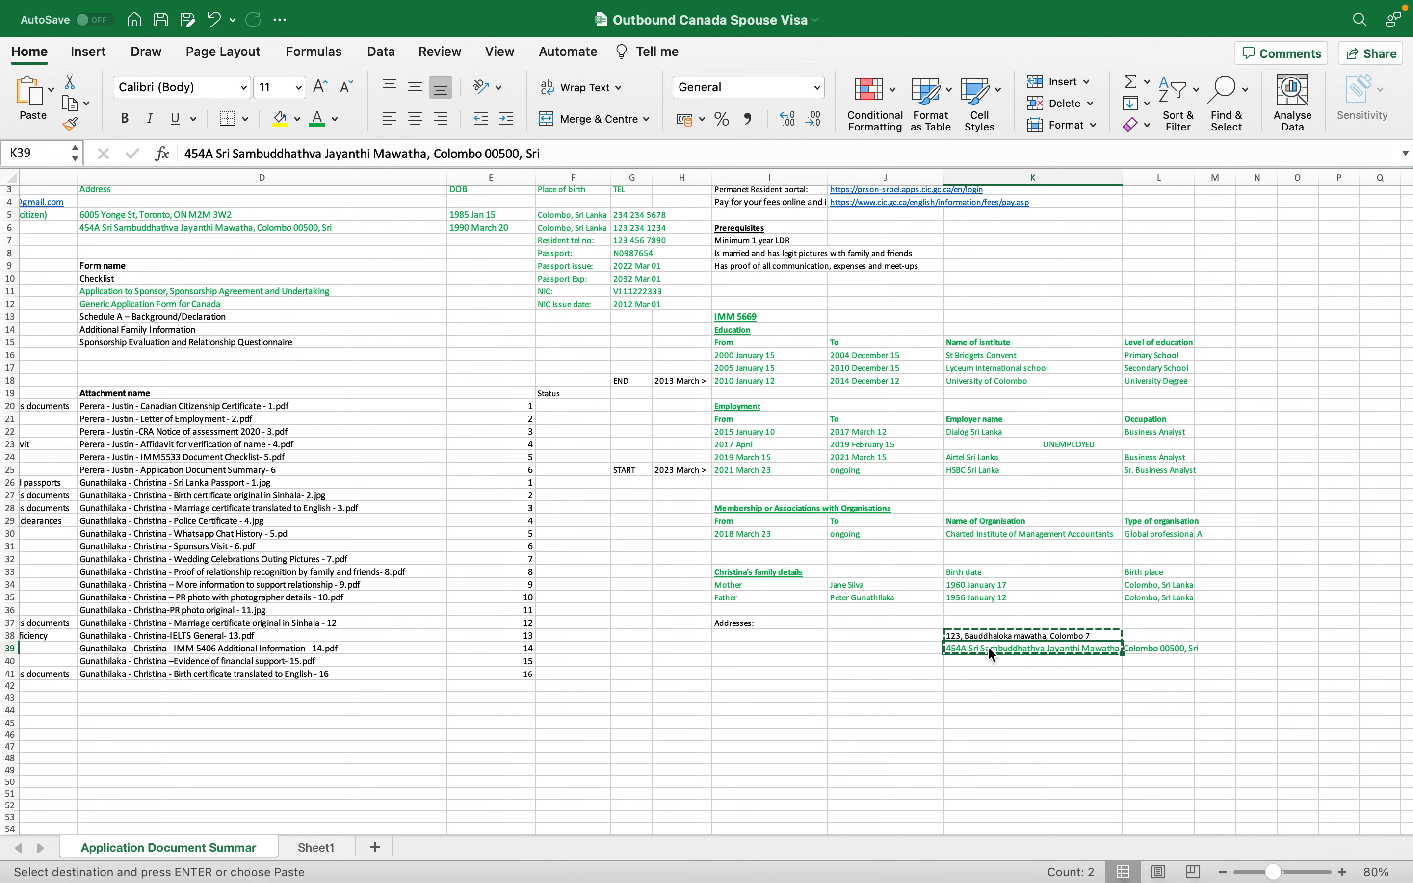
pyautogui.press('Return')
# - Add 'From' and 'To' headings in I38 and J38
pyautogui.click(731, 644)
pyautogui.click(749, 637)
pyautogui.write('From')
pyautogui.press('Tab')
pyautogui.write('To')
pyautogui.press('Return')
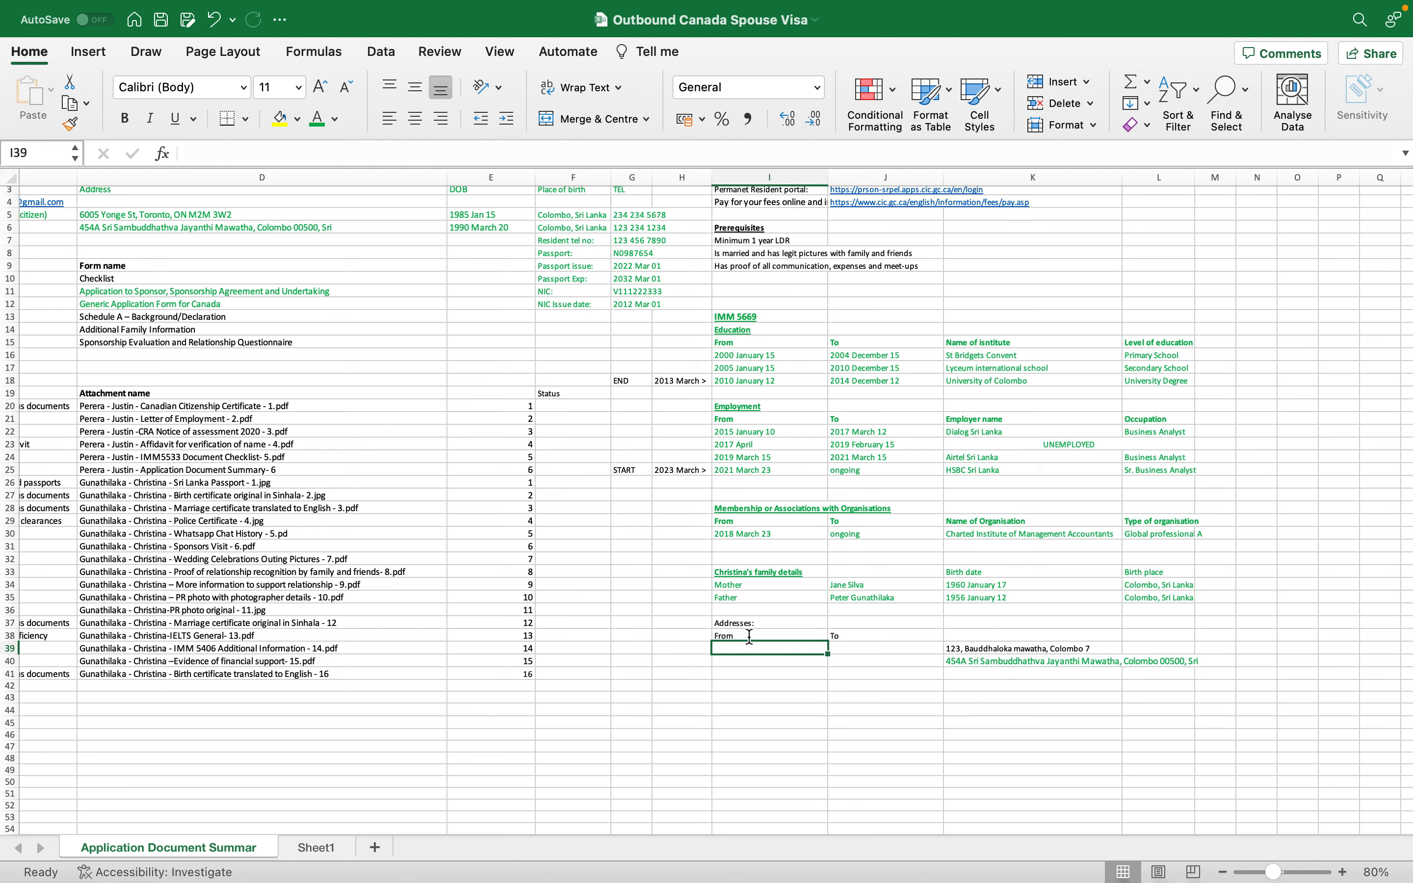
# - Enter the second address's range: 2017 January in I40 and 2023 March in J40
pyautogui.click(899, 658)
pyautogui.write('2023/ma')
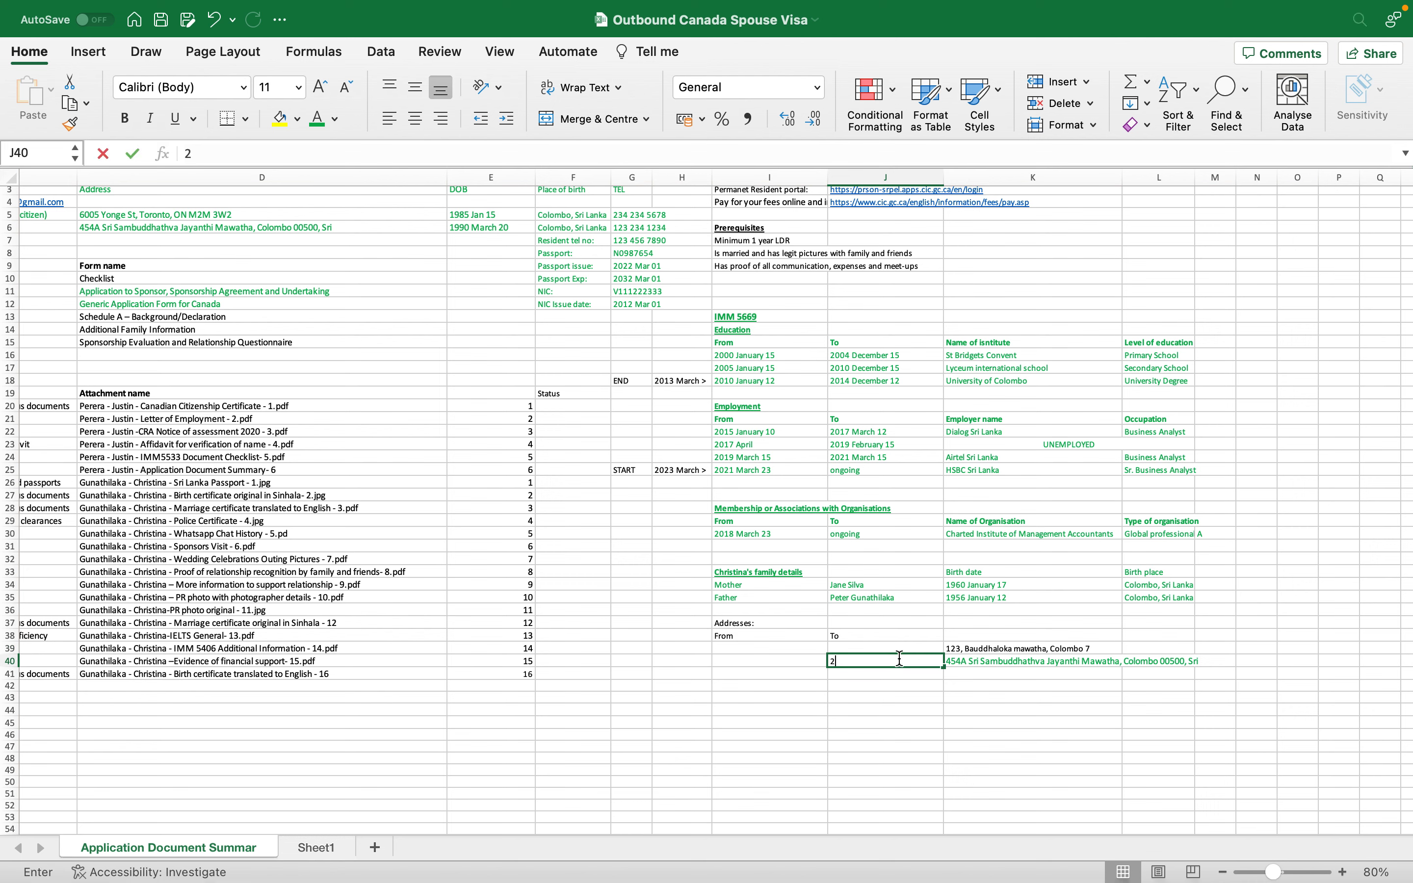
pyautogui.press('BackSpace')
pyautogui.press('BackSpace')
pyautogui.press('BackSpace')
pyautogui.write('March')
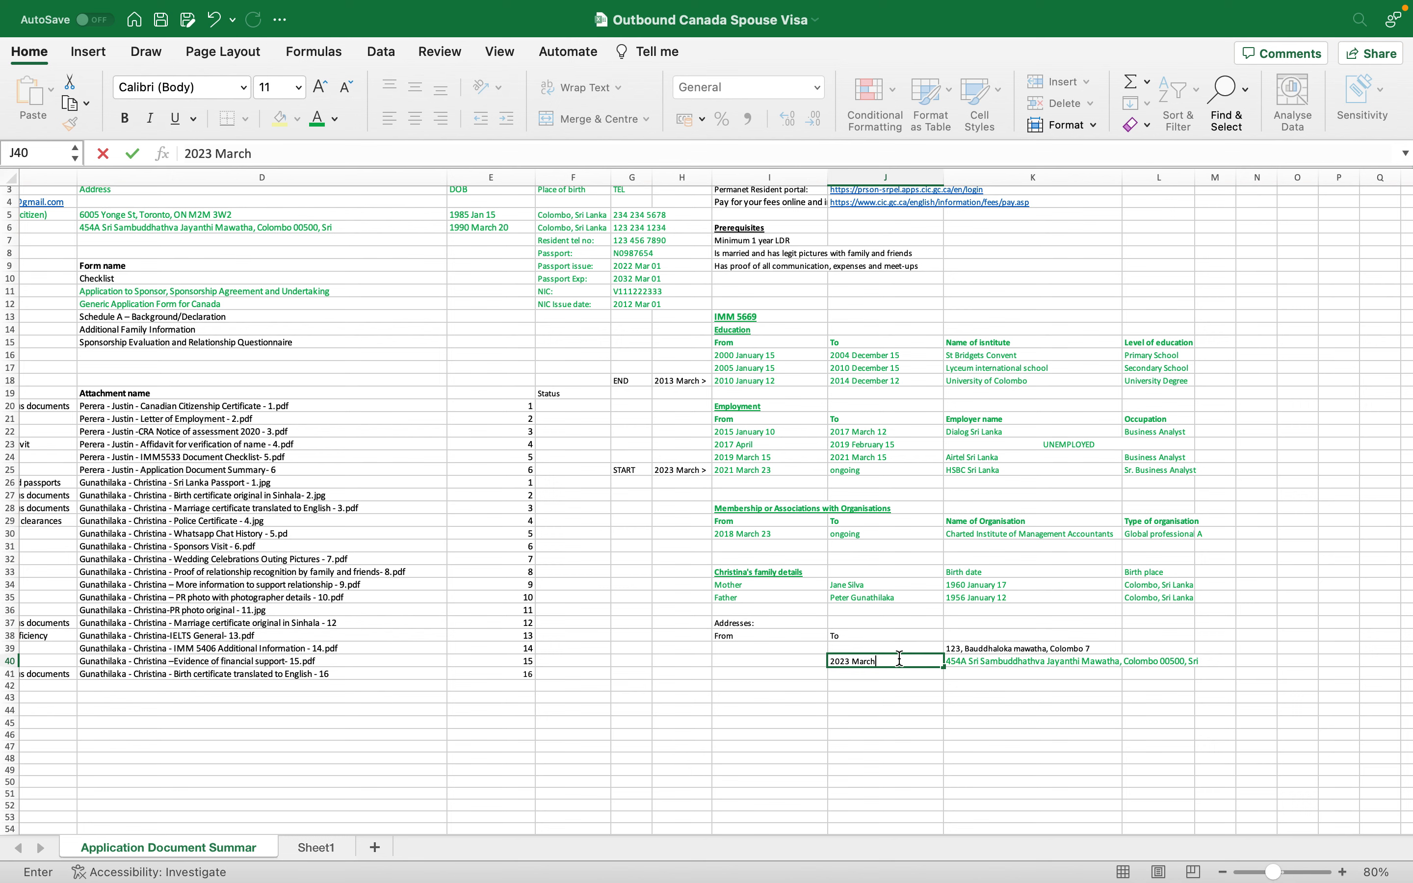
pyautogui.click(898, 695)
pyautogui.click(808, 661)
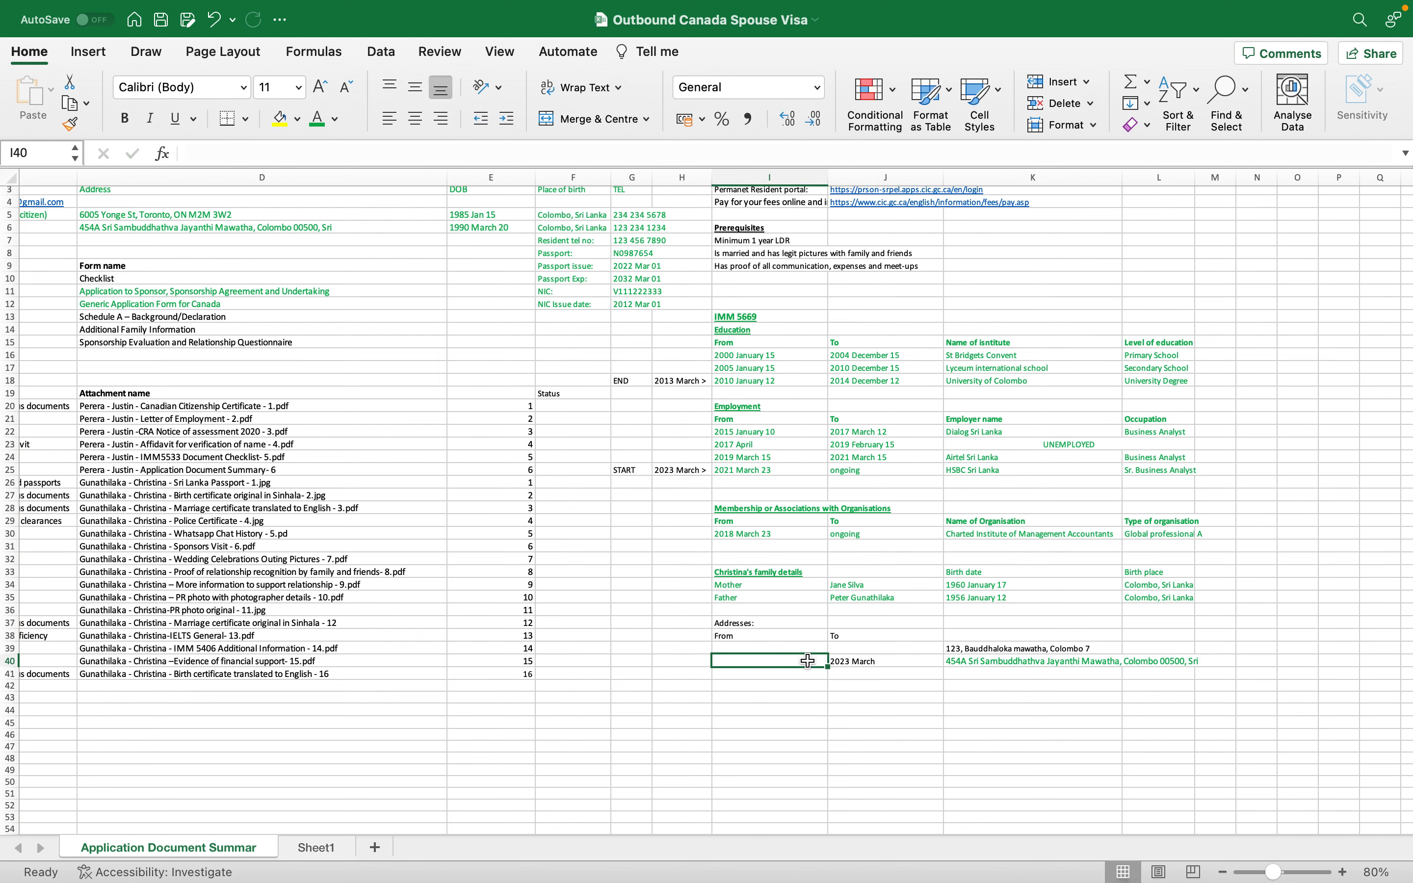
pyautogui.write('2017')
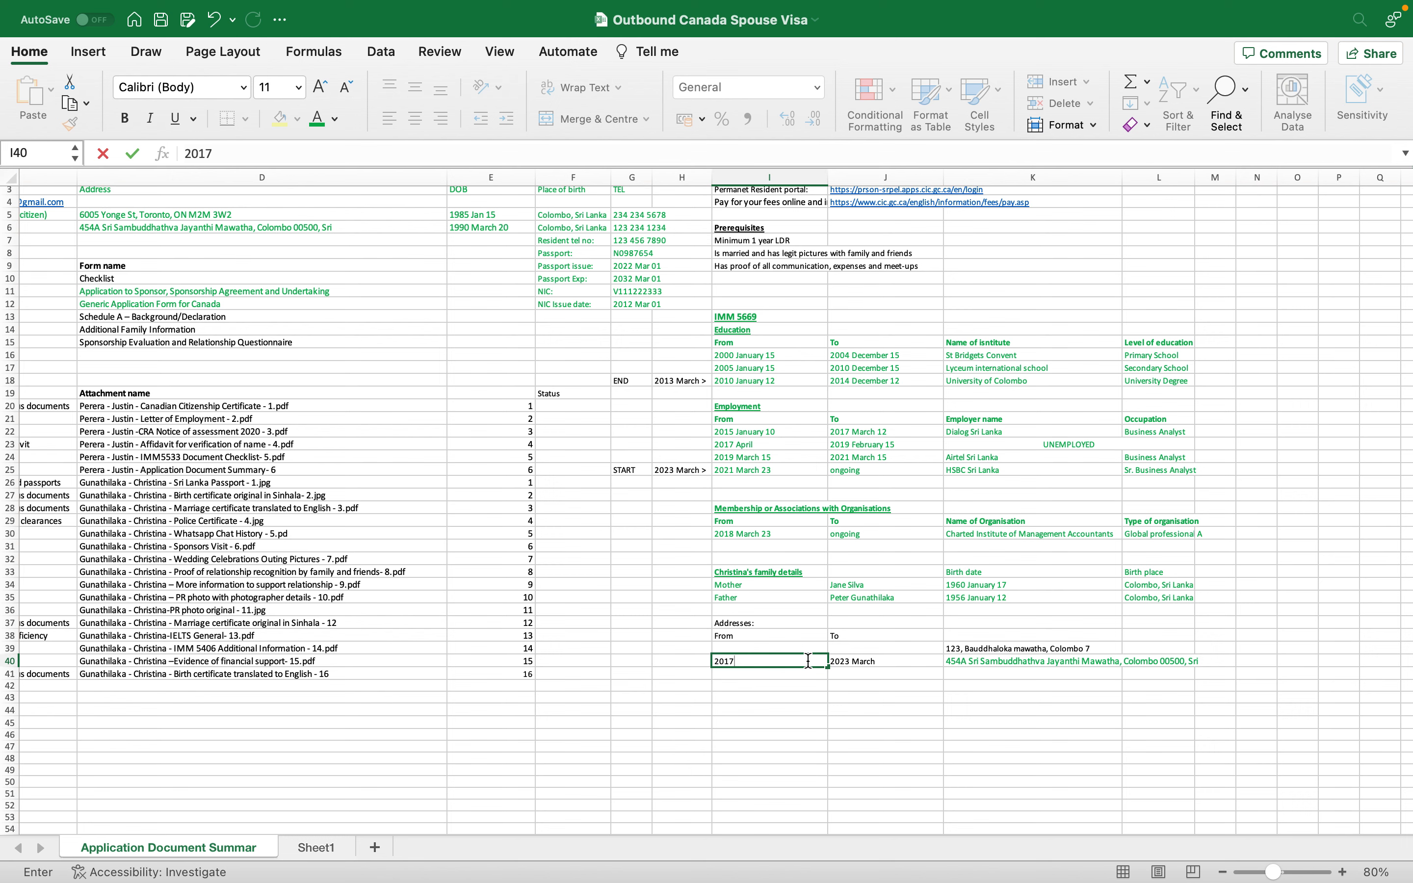
pyautogui.write(' January')
pyautogui.press('Return')
# - Enter the first address's range: 2013 March in I39 and 2016 December in J39
pyautogui.click(795, 660)
pyautogui.click(886, 638)
pyautogui.click(886, 643)
pyautogui.write('2016 December')
pyautogui.click(884, 730)
pyautogui.doubleClick(769, 648)
pyautogui.write('203 March')
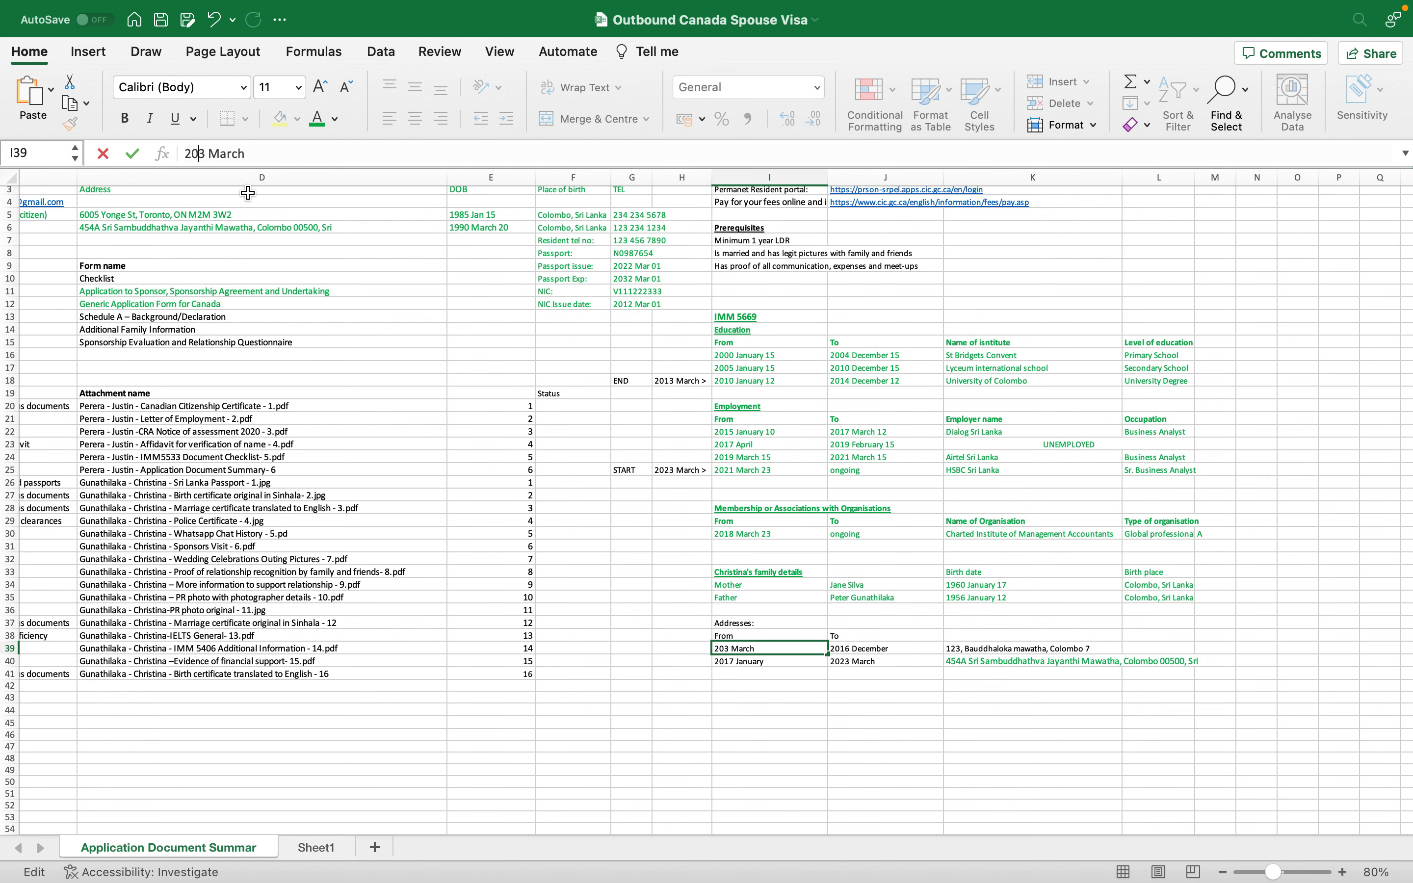
pyautogui.write('1')
pyautogui.press('Return')
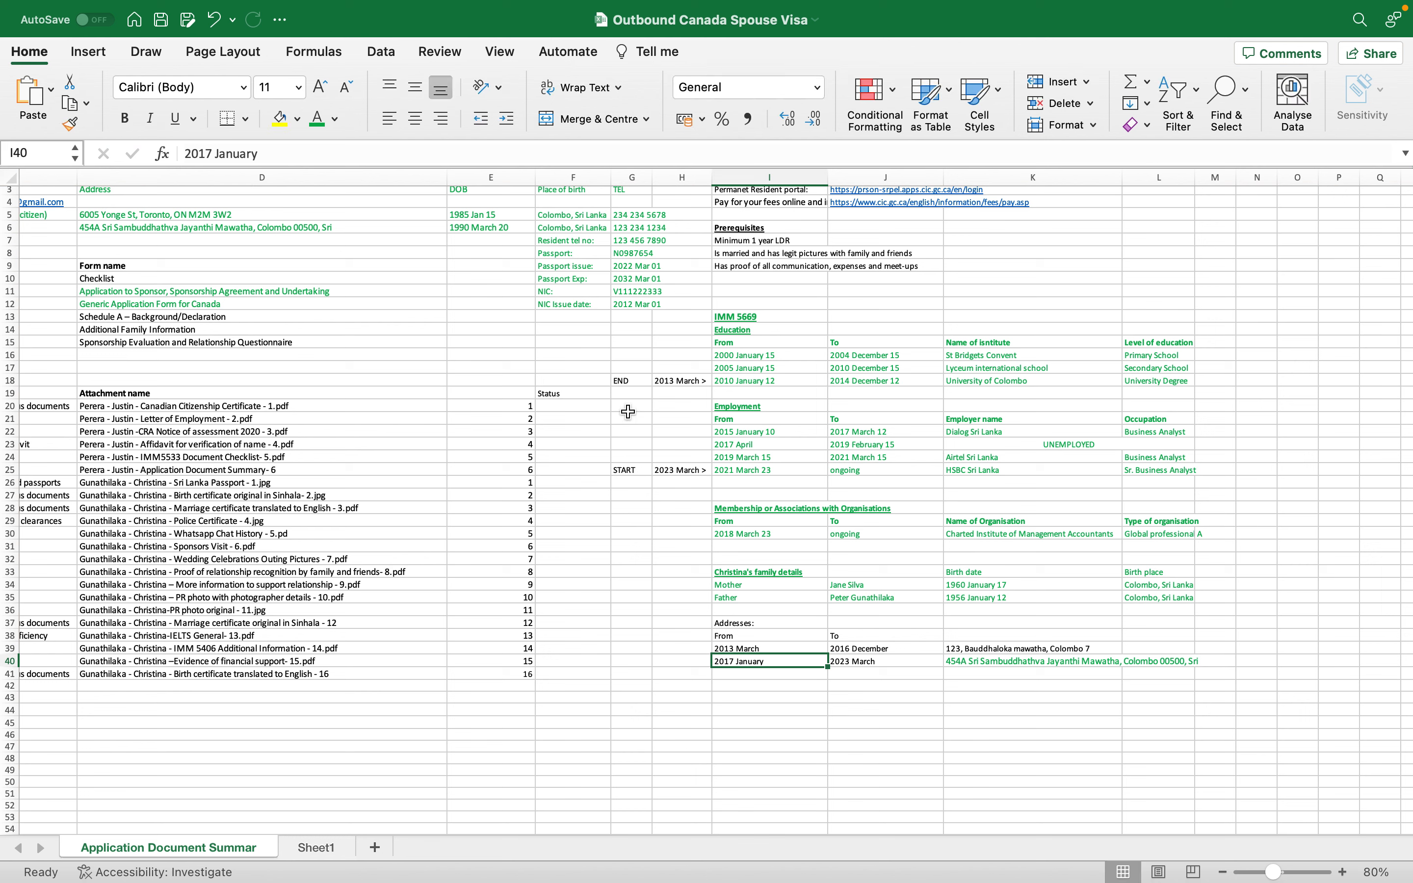
# - Make the Addresses: heading and the From and To headings bold and underlined
pyautogui.click(983, 652)
pyautogui.moveTo(983, 652); pyautogui.dragTo(764, 659)
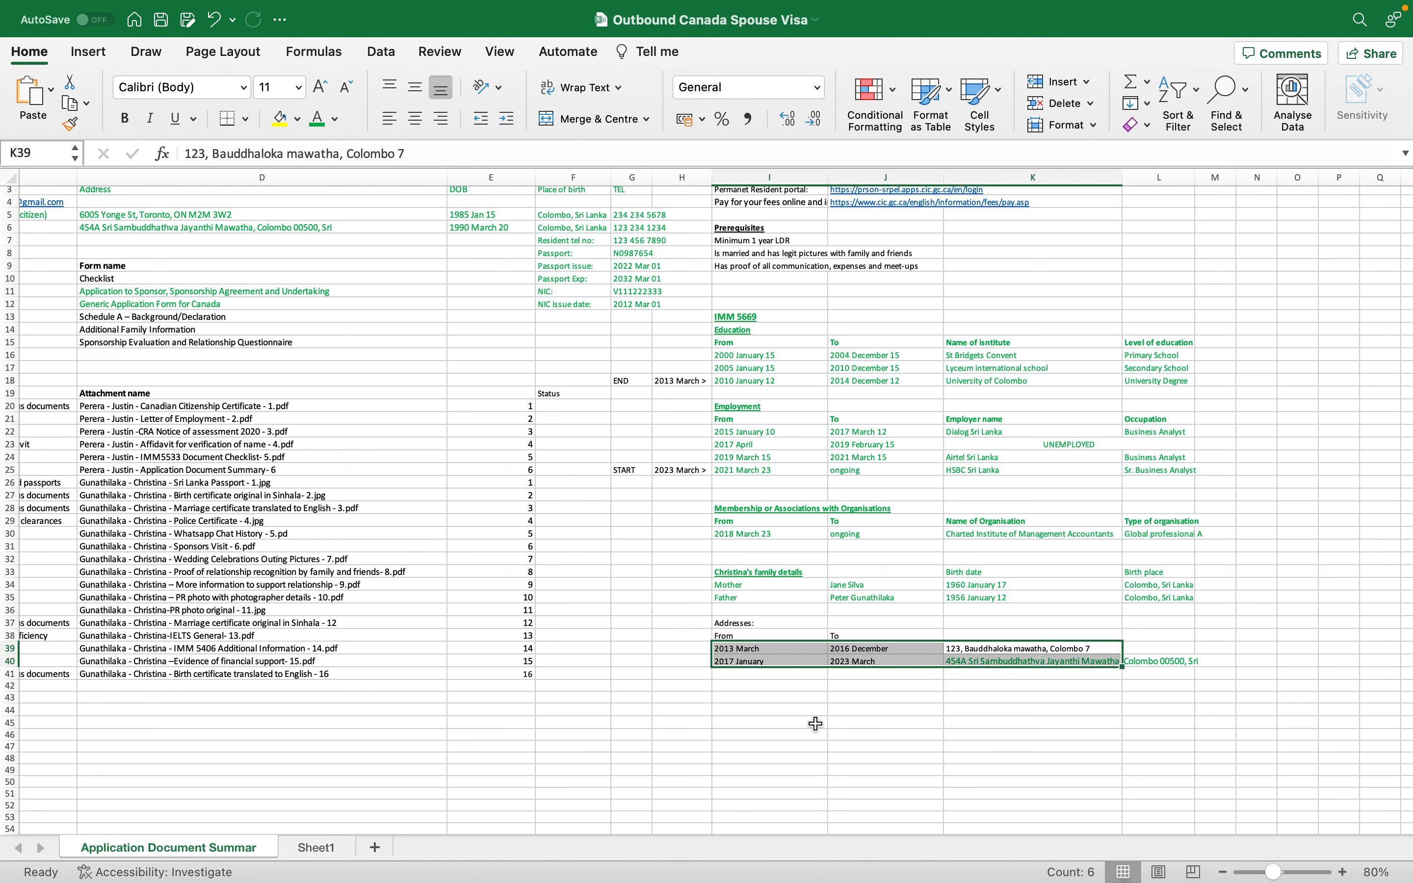
pyautogui.click(750, 622)
pyautogui.keyDown('shift'); pyautogui.click(1163, 661); pyautogui.keyUp('shift')
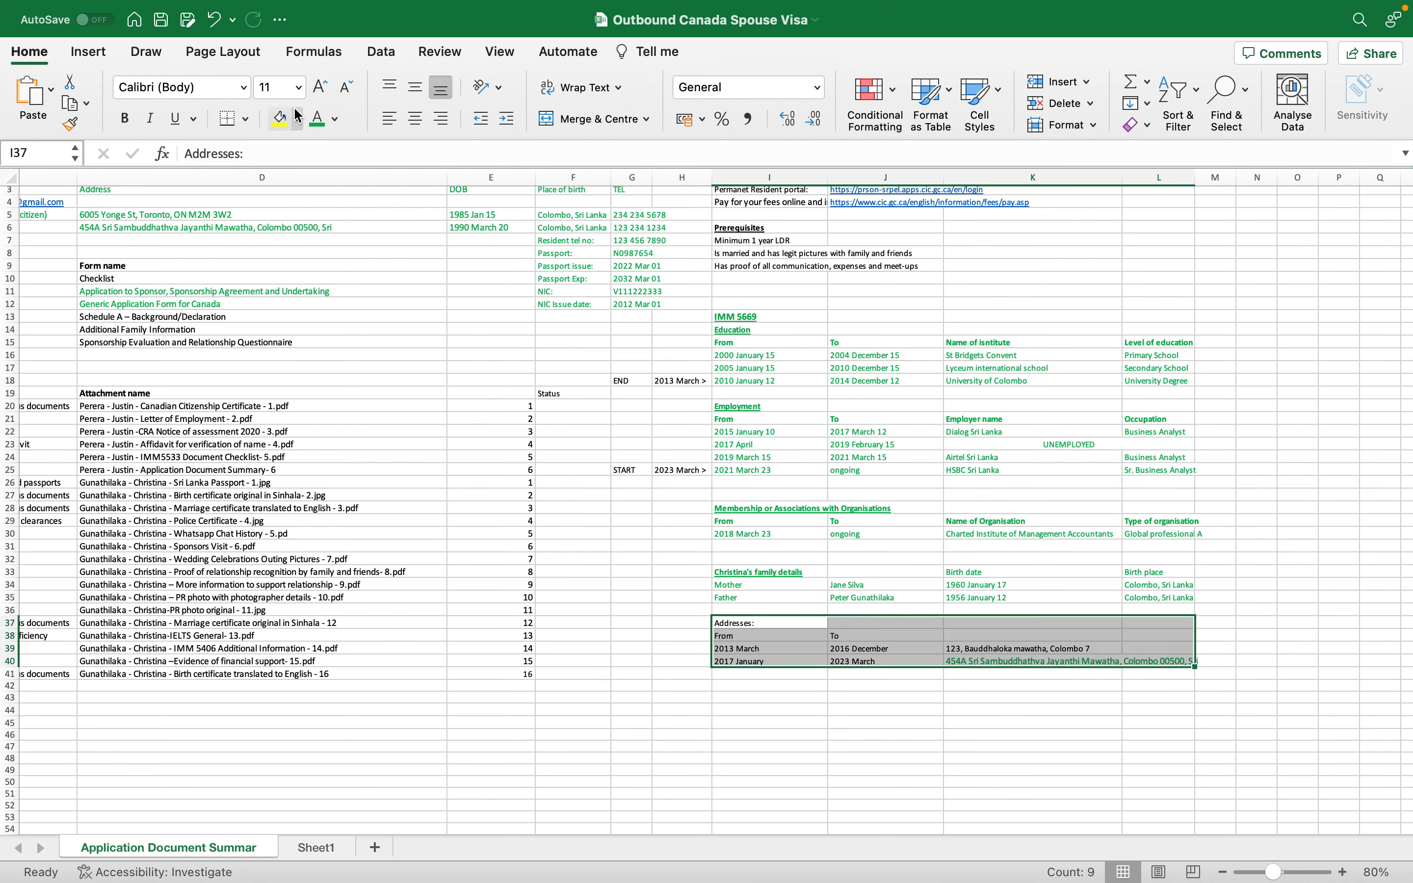
pyautogui.click(754, 623)
pyautogui.press('super+b')
pyautogui.press('super+u')
pyautogui.moveTo(761, 635); pyautogui.dragTo(962, 638)
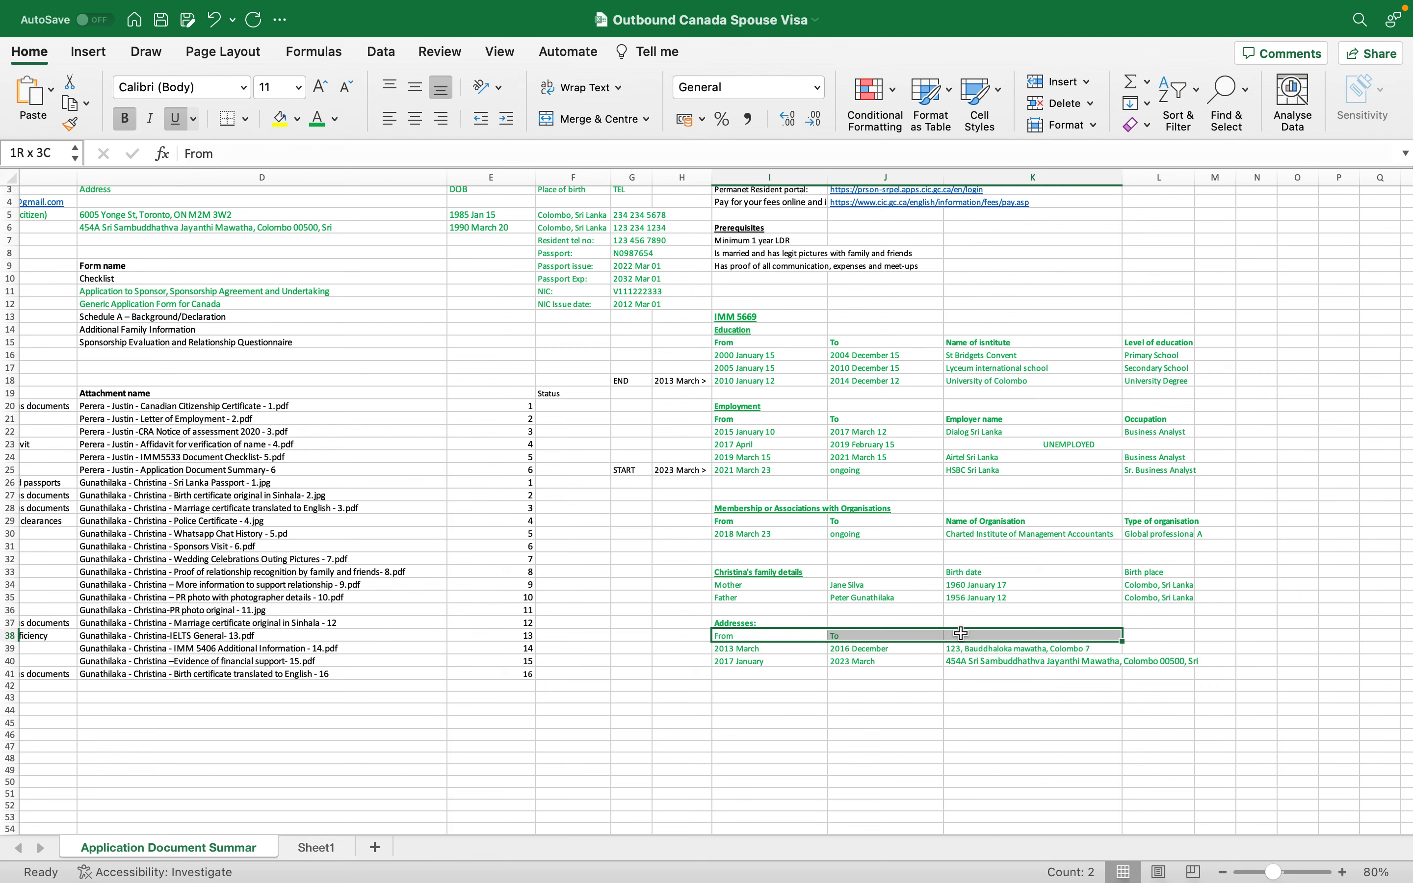
pyautogui.press('super+b')
pyautogui.press('super+b')
pyautogui.press('super+u')
pyautogui.click(916, 672)
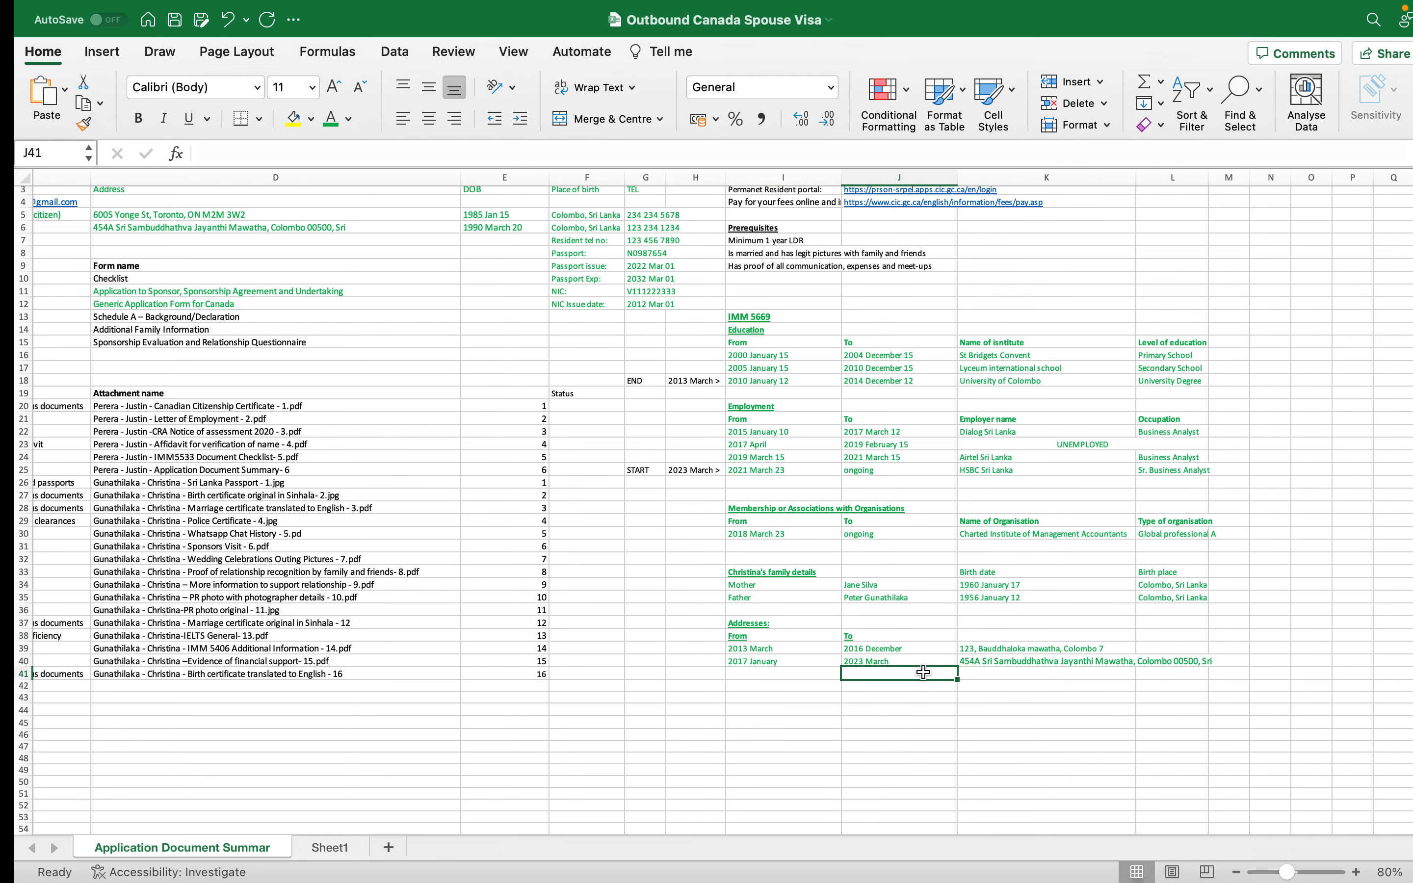
pyautogui.hotkey('ctrl', 'Left')
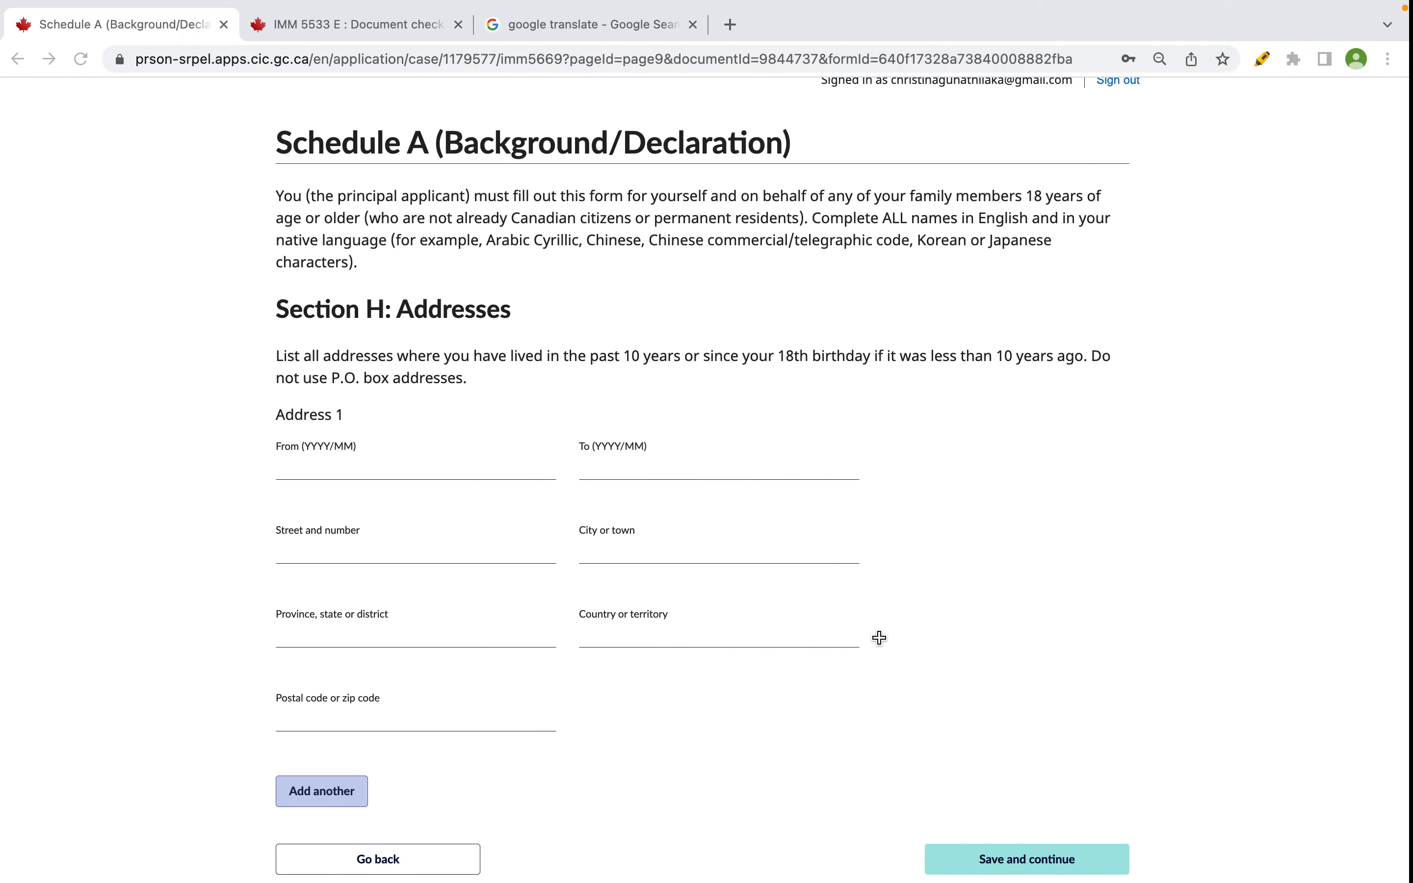
# - Enter Address 1's dates as 2013/03 to 2016/12, checking the spreadsheet
pyautogui.click(372, 460)
pyautogui.hotkey('ctrl', 'Right')
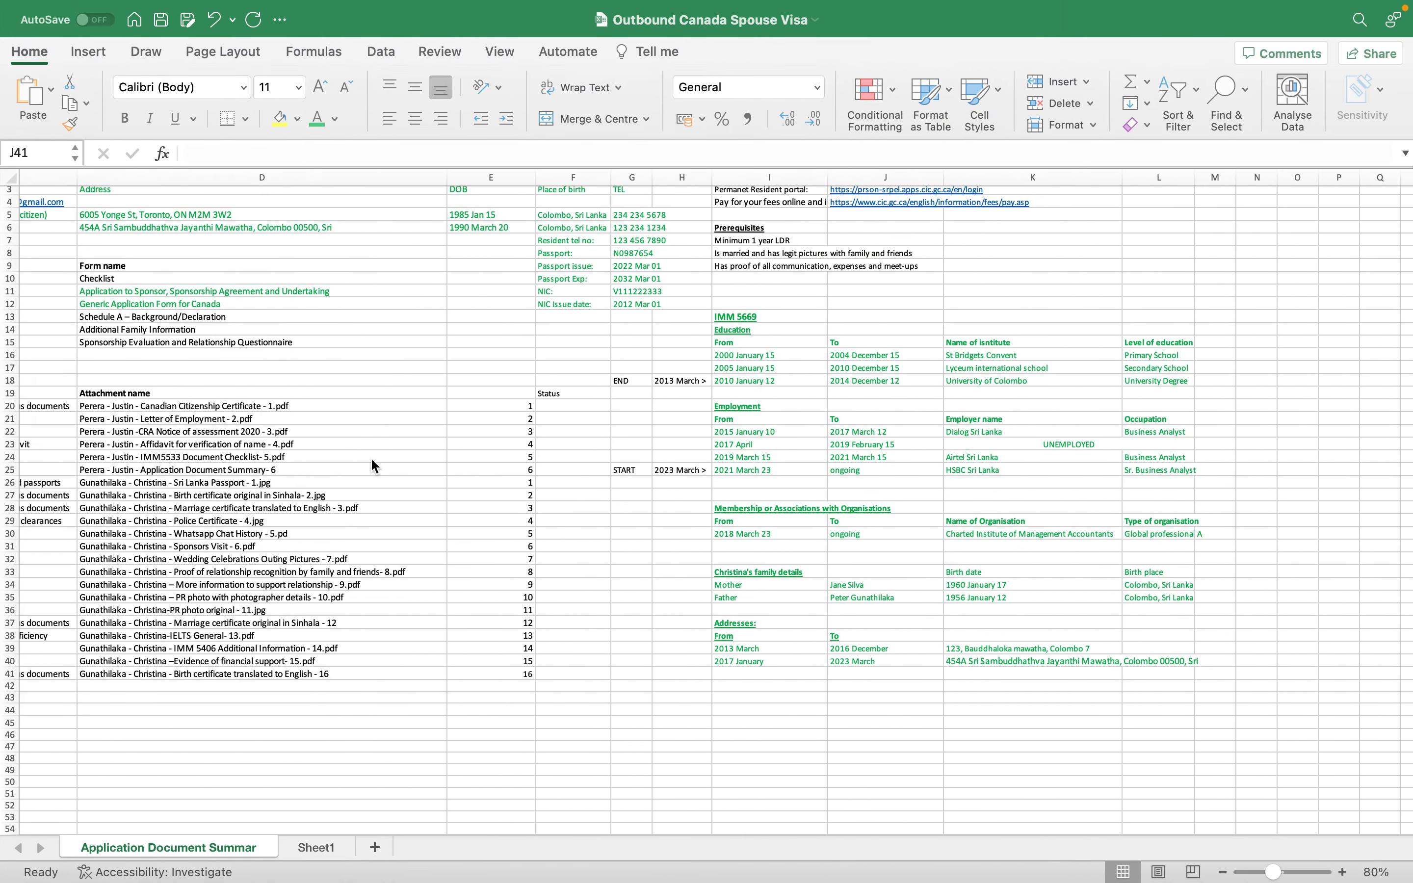
pyautogui.hotkey('ctrl', 'Left')
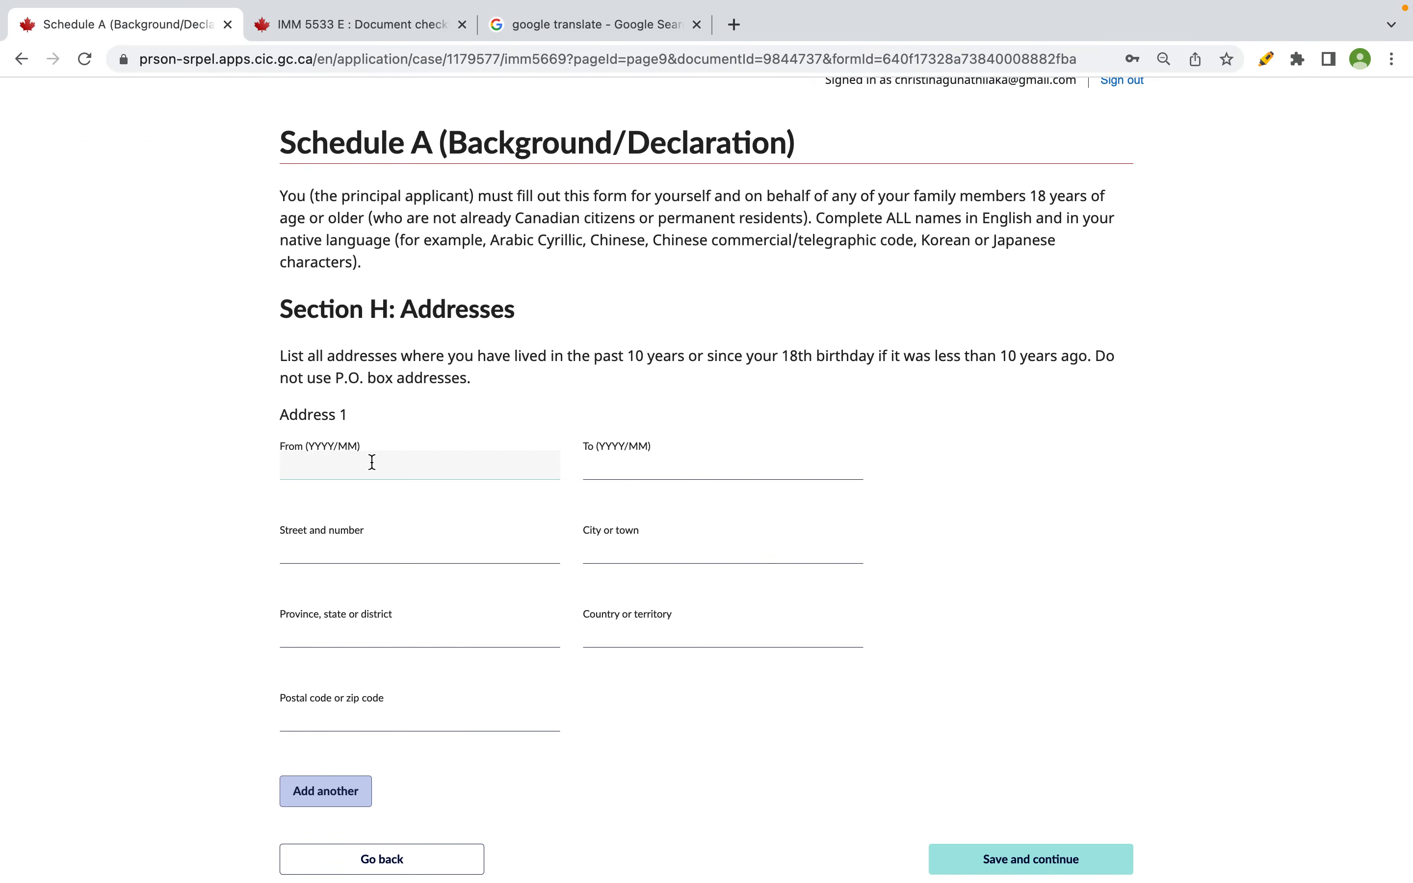
pyautogui.hotkey('ctrl', 'Right')
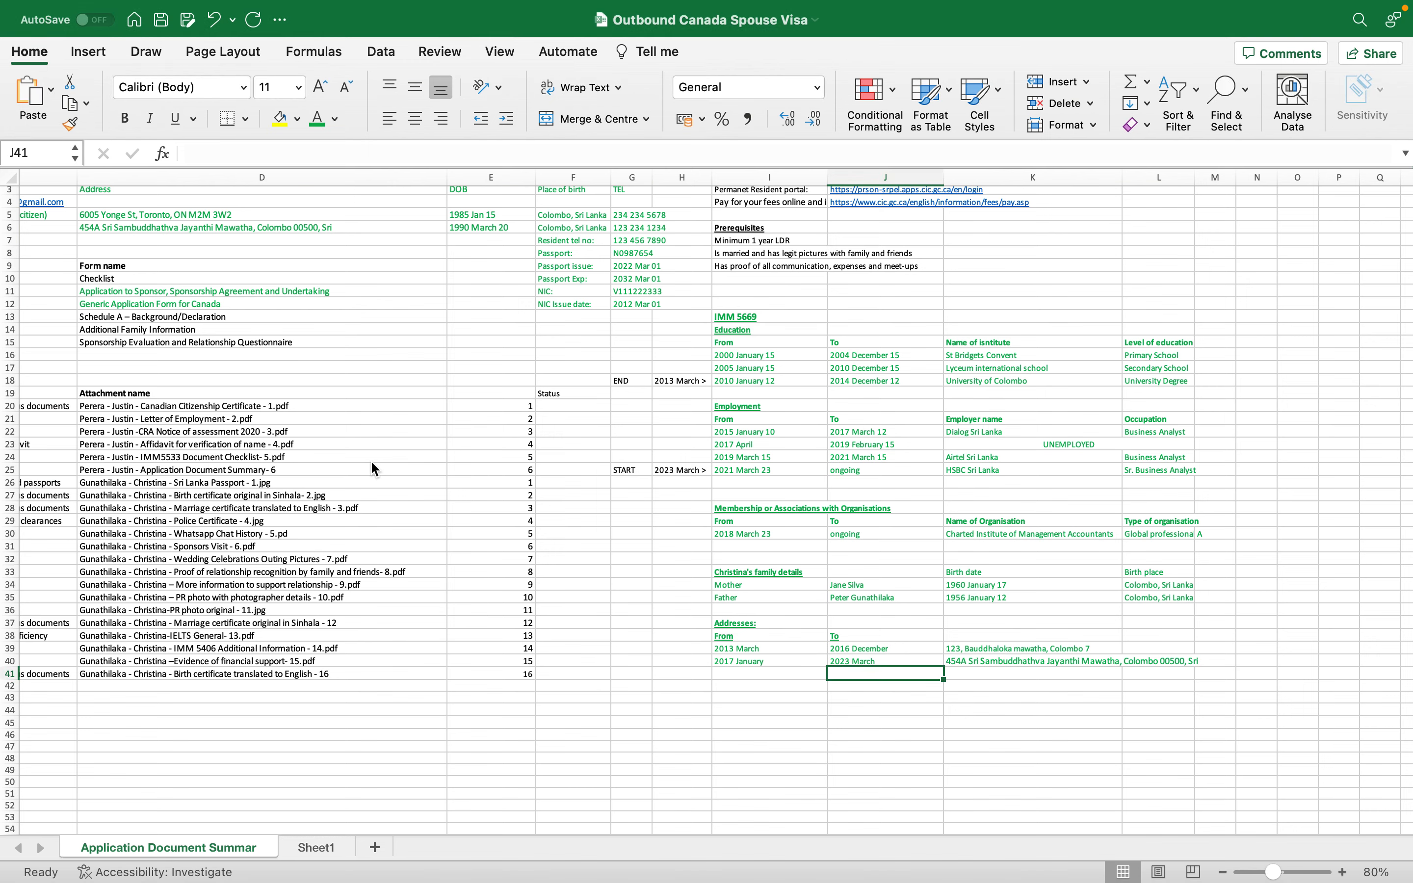
pyautogui.hotkey('ctrl', 'Left')
pyautogui.write('2013/03')
pyautogui.press('Tab')
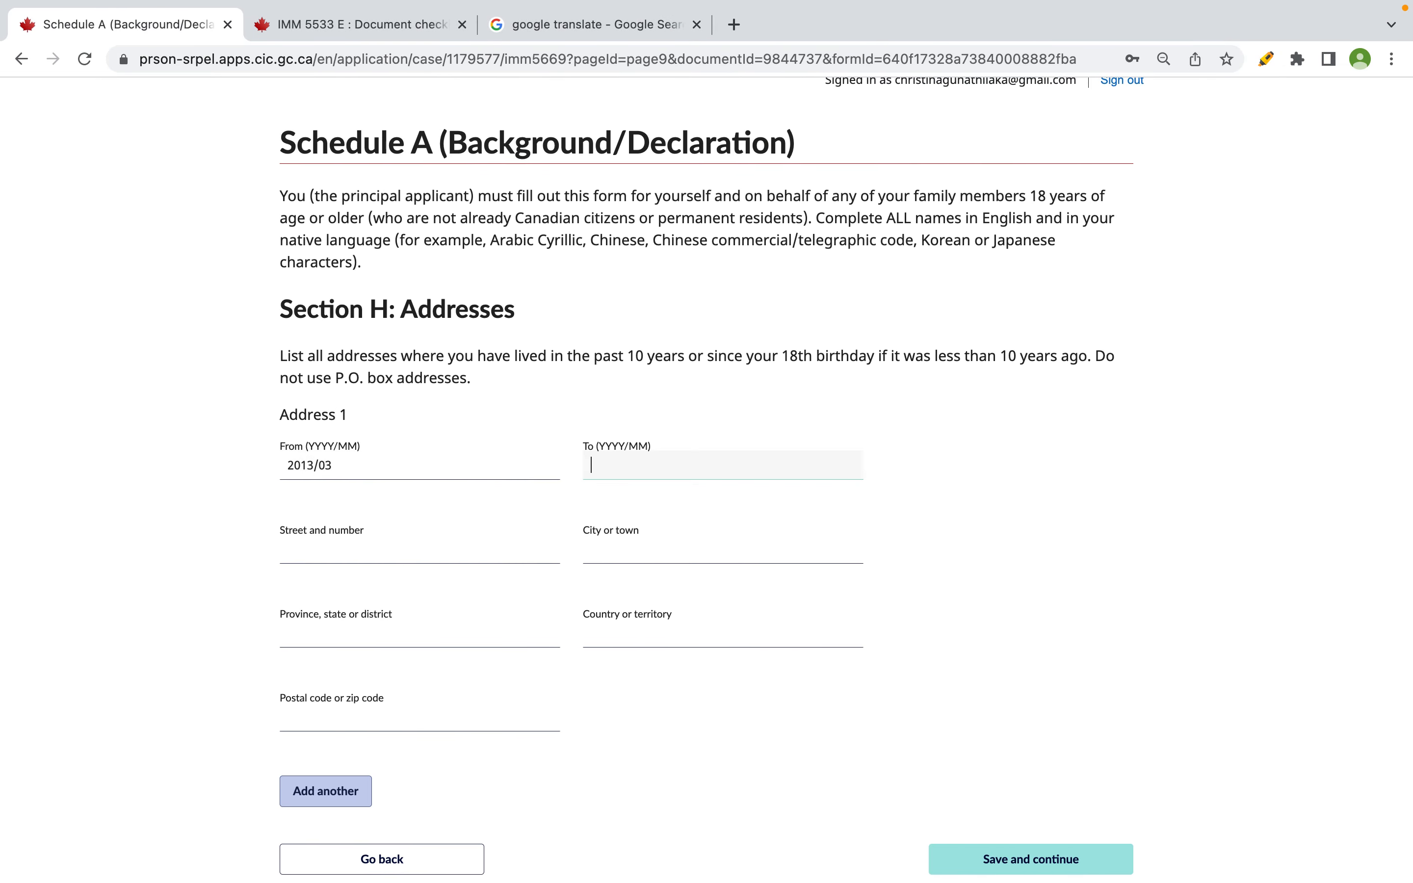
pyautogui.write('2016')
pyautogui.write('/2')
pyautogui.write('12')
# - Enter Address 1's street name and house number in capitals
pyautogui.click(302, 546)
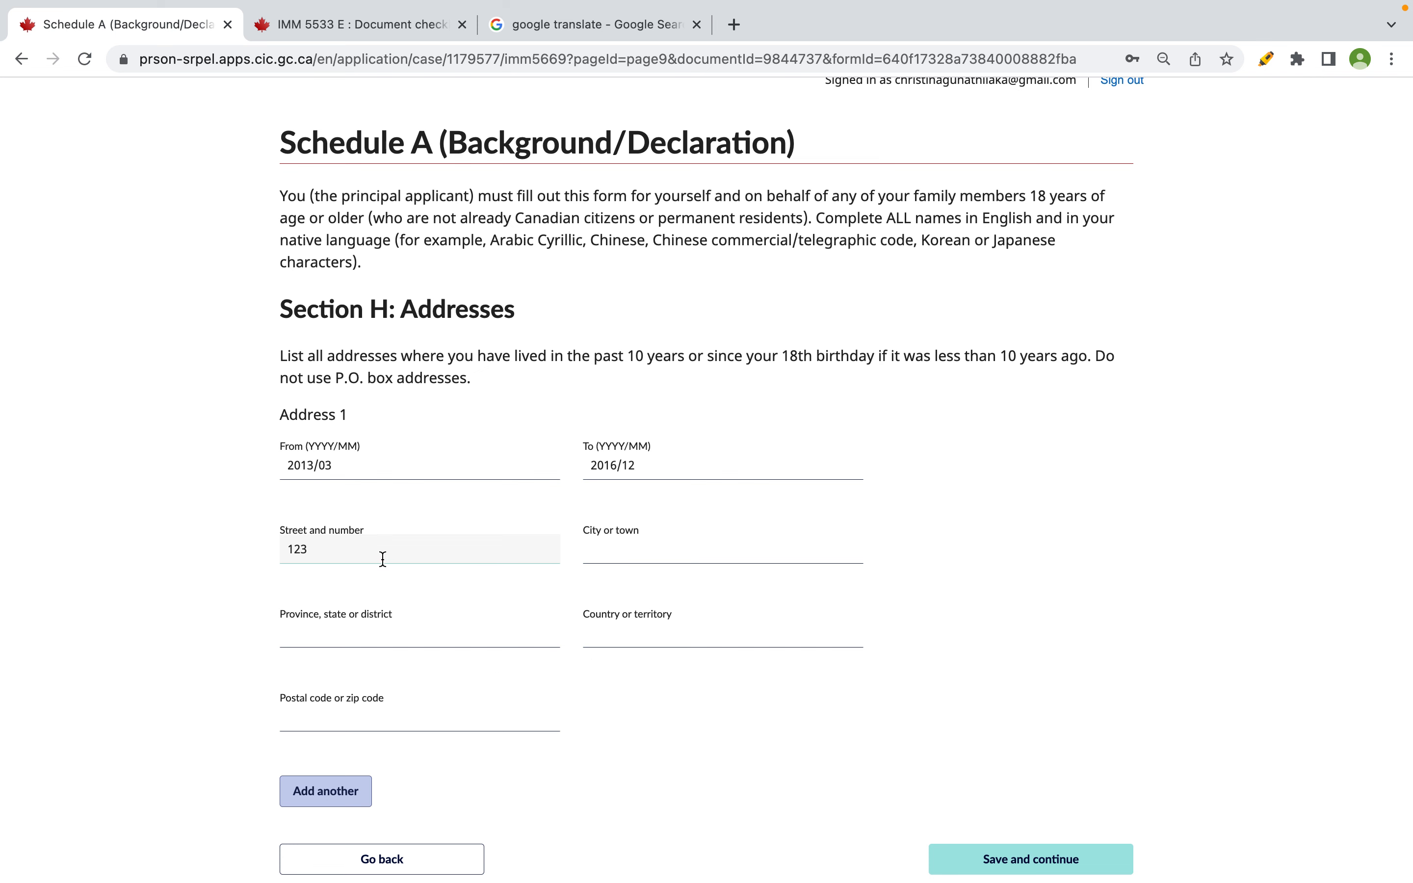
pyautogui.click(290, 550)
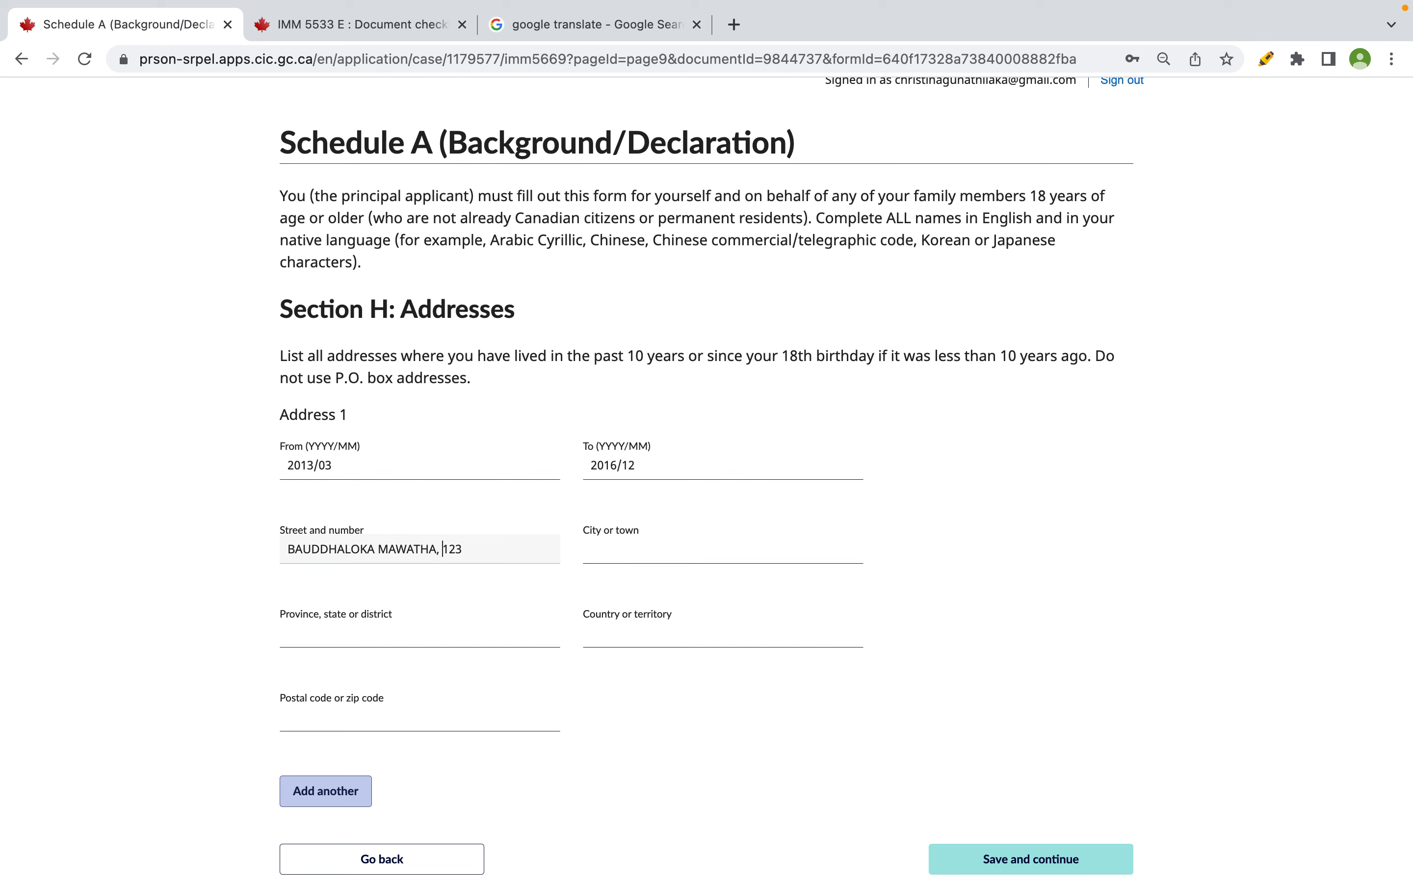
# - Fill Address 1's city, province WESTERN (trimmed to fit) and country SRI LANKA
pyautogui.click(660, 538)
pyautogui.write('COLOMBO 8')
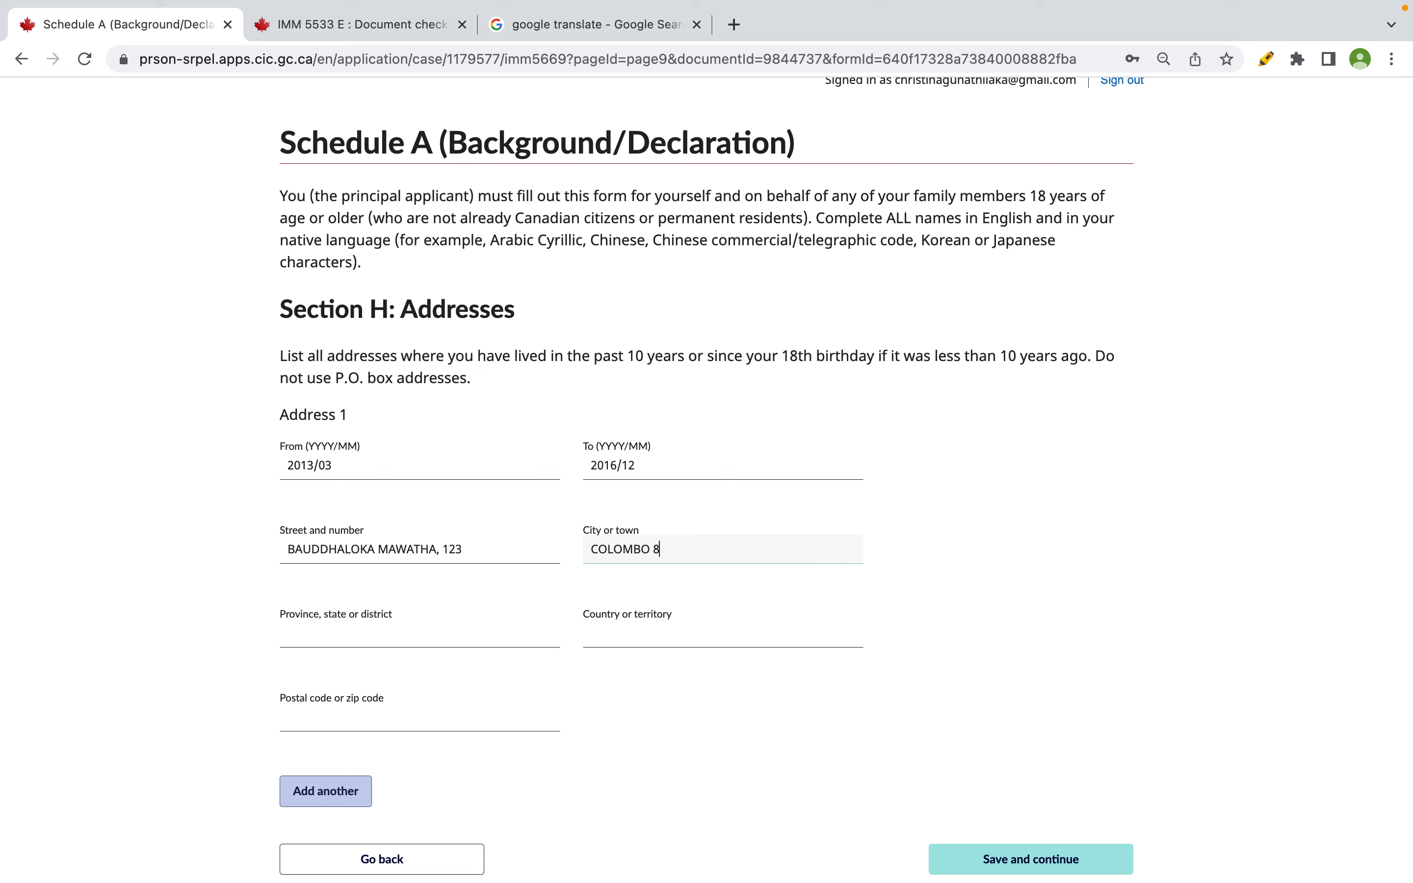
pyautogui.click(477, 644)
pyautogui.write('WESTERN PROVINCE')
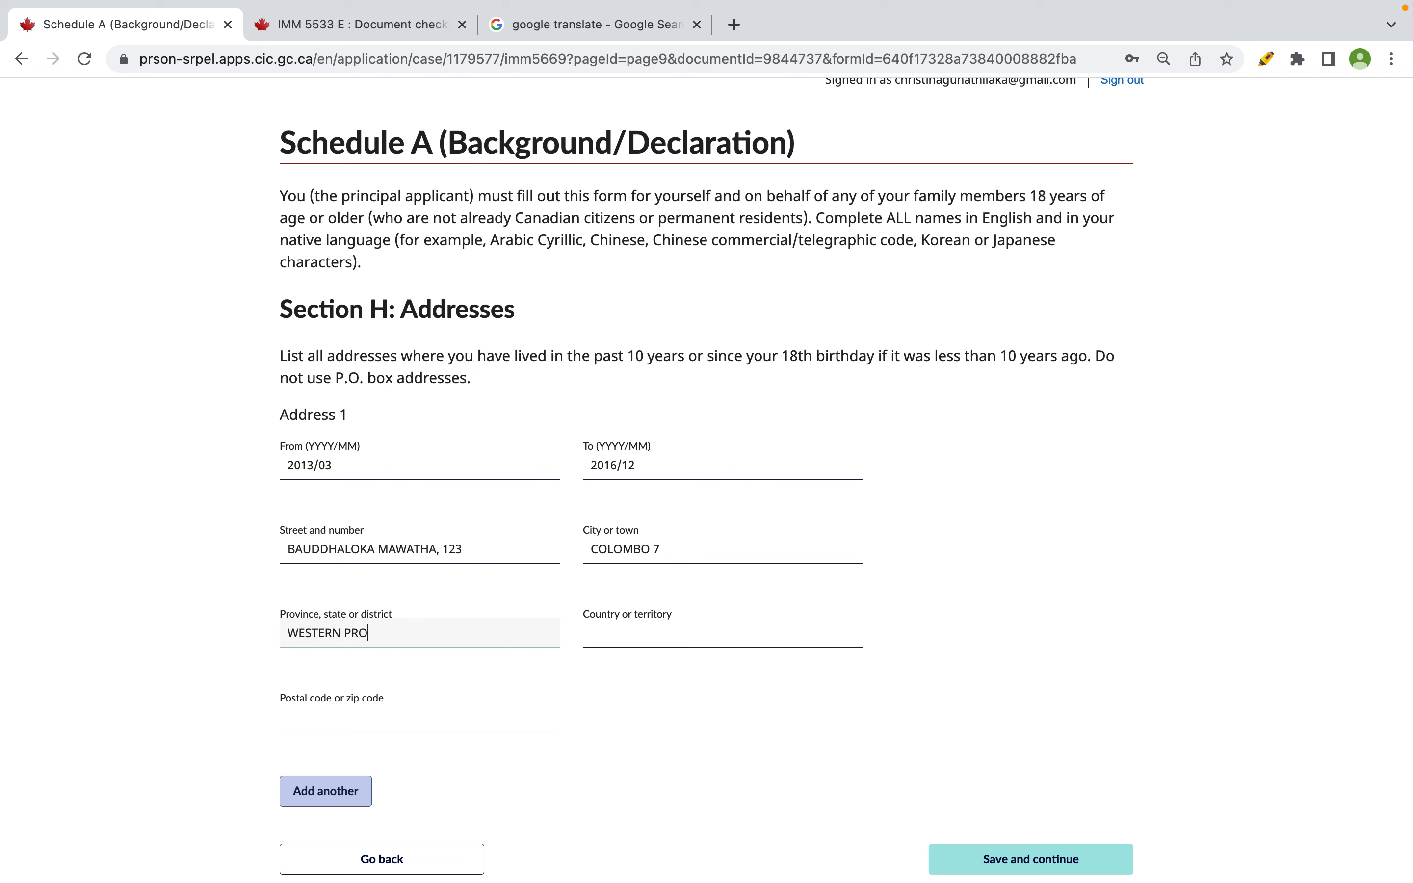
pyautogui.click(722, 633)
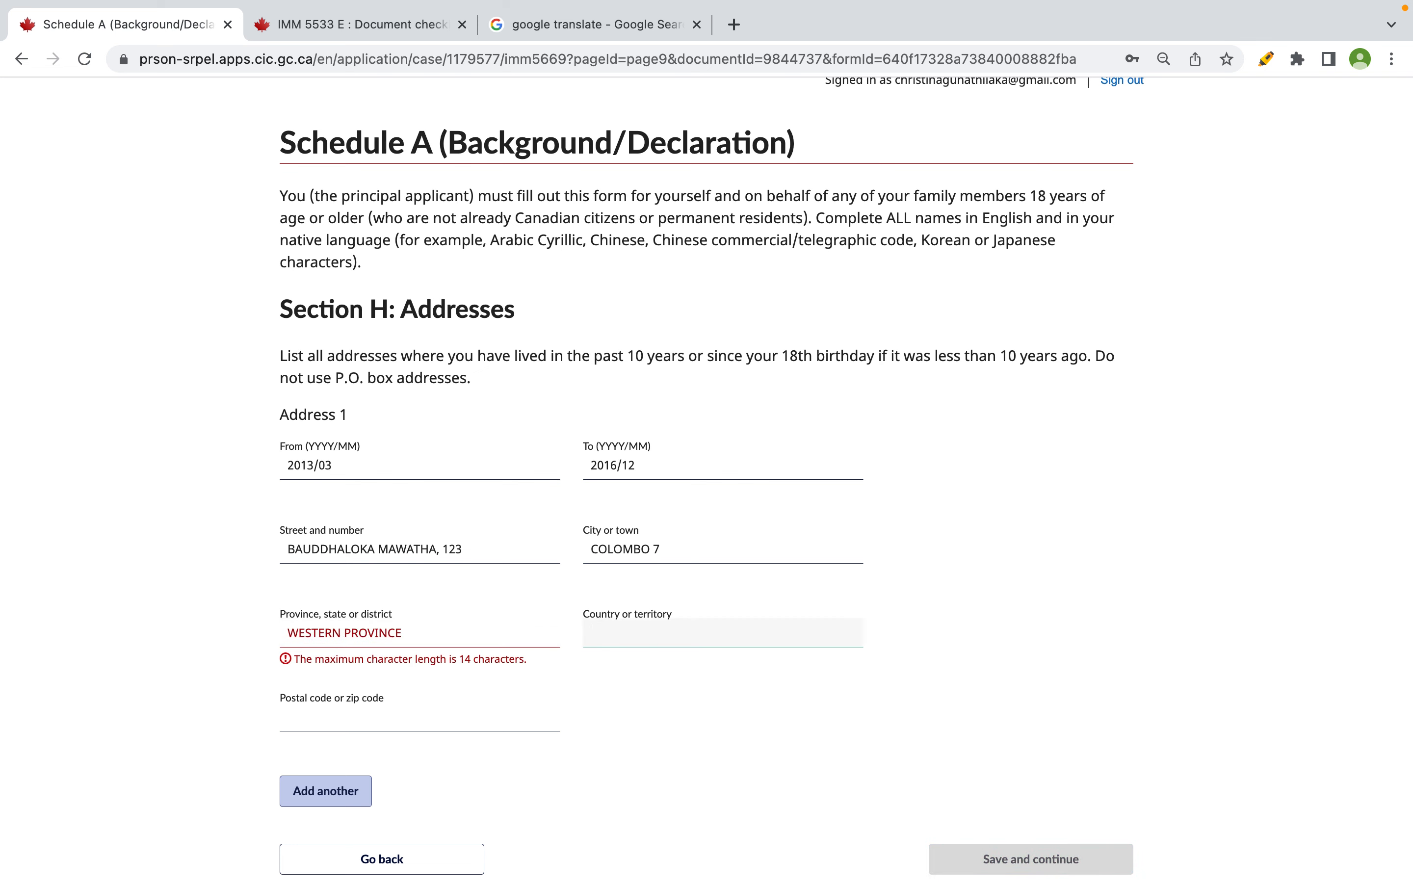
pyautogui.click(556, 638)
pyautogui.press('BackSpace')
pyautogui.press('BackSpace')
pyautogui.press('BackSpace')
pyautogui.press('BackSpace')
pyautogui.press('BackSpace')
pyautogui.press('BackSpace')
pyautogui.press('BackSpace')
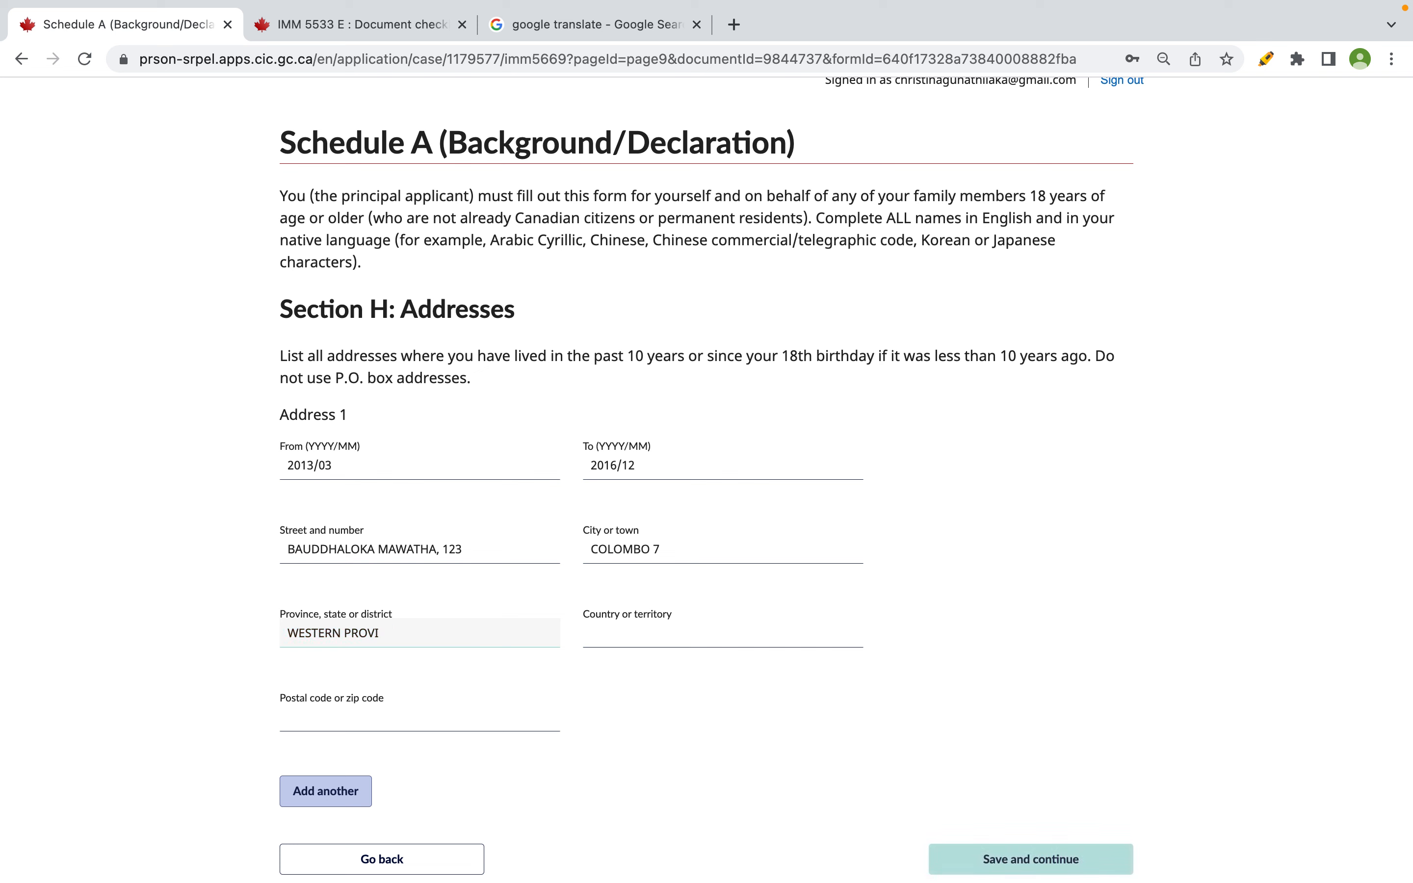
pyautogui.press('BackSpace')
pyautogui.write('SRI LANKA')
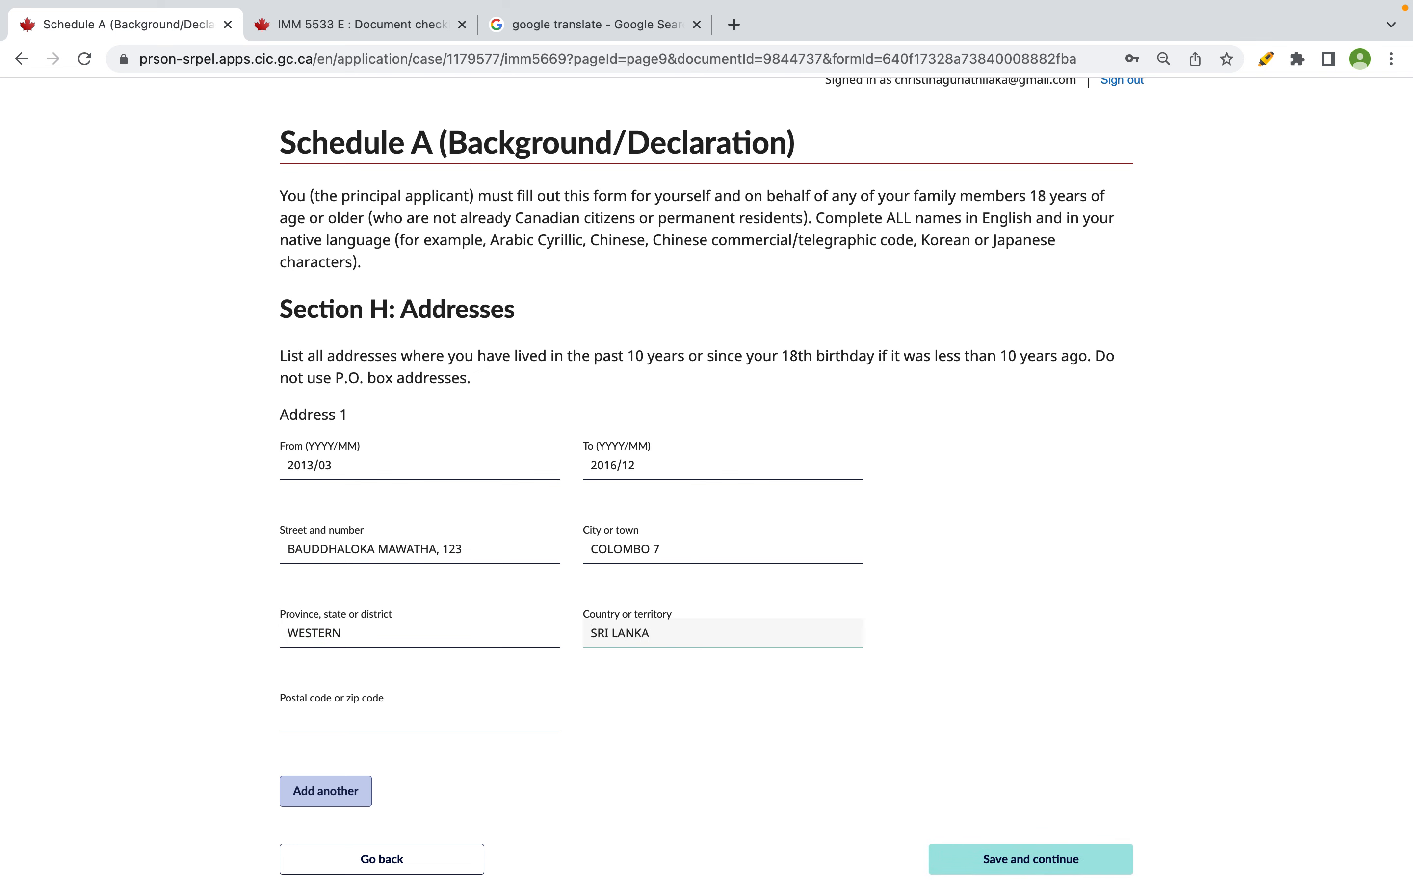
# - Enter Address 1's postal code and add a second address section
pyautogui.click(400, 718)
pyautogui.write('10100')
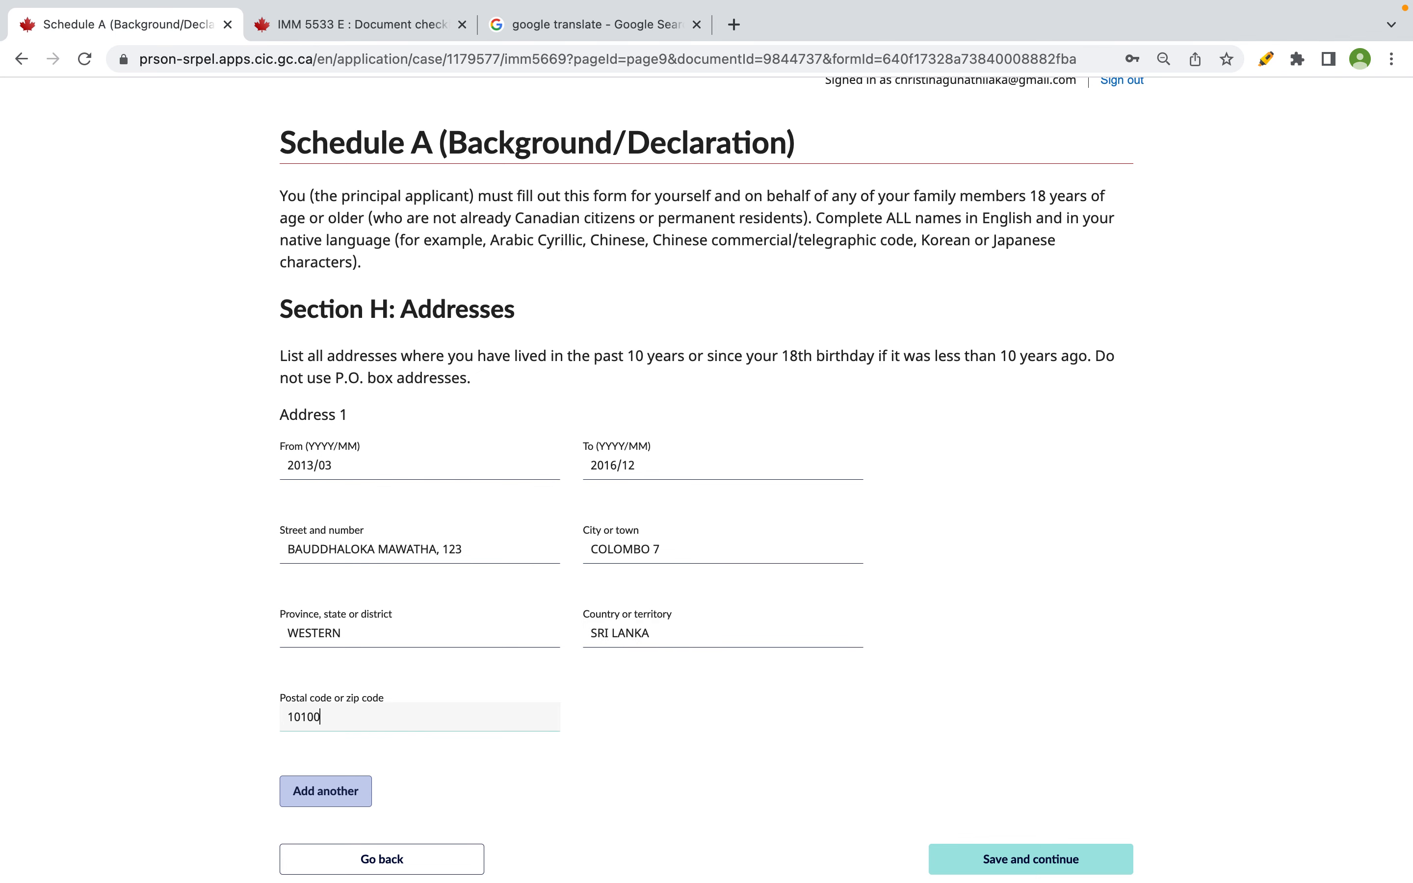
pyautogui.click(346, 794)
pyautogui.scroll(-3, 344, 795)
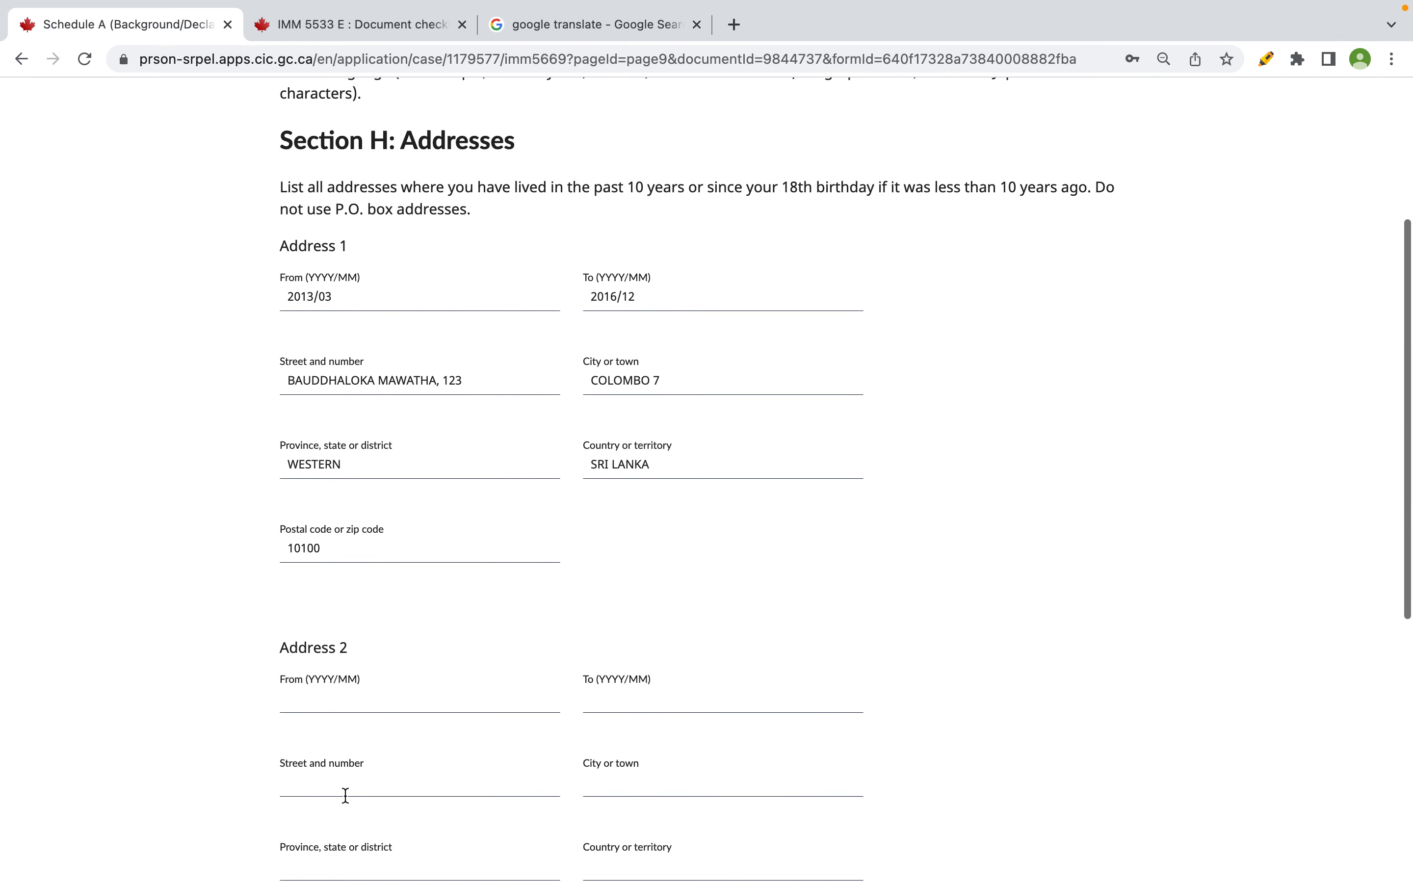
# - Set Address 2's dates to 2017/01 through 2023/03
pyautogui.click(353, 704)
pyautogui.write('2017/01')
pyautogui.press('Tab')
pyautogui.write('2023/03')
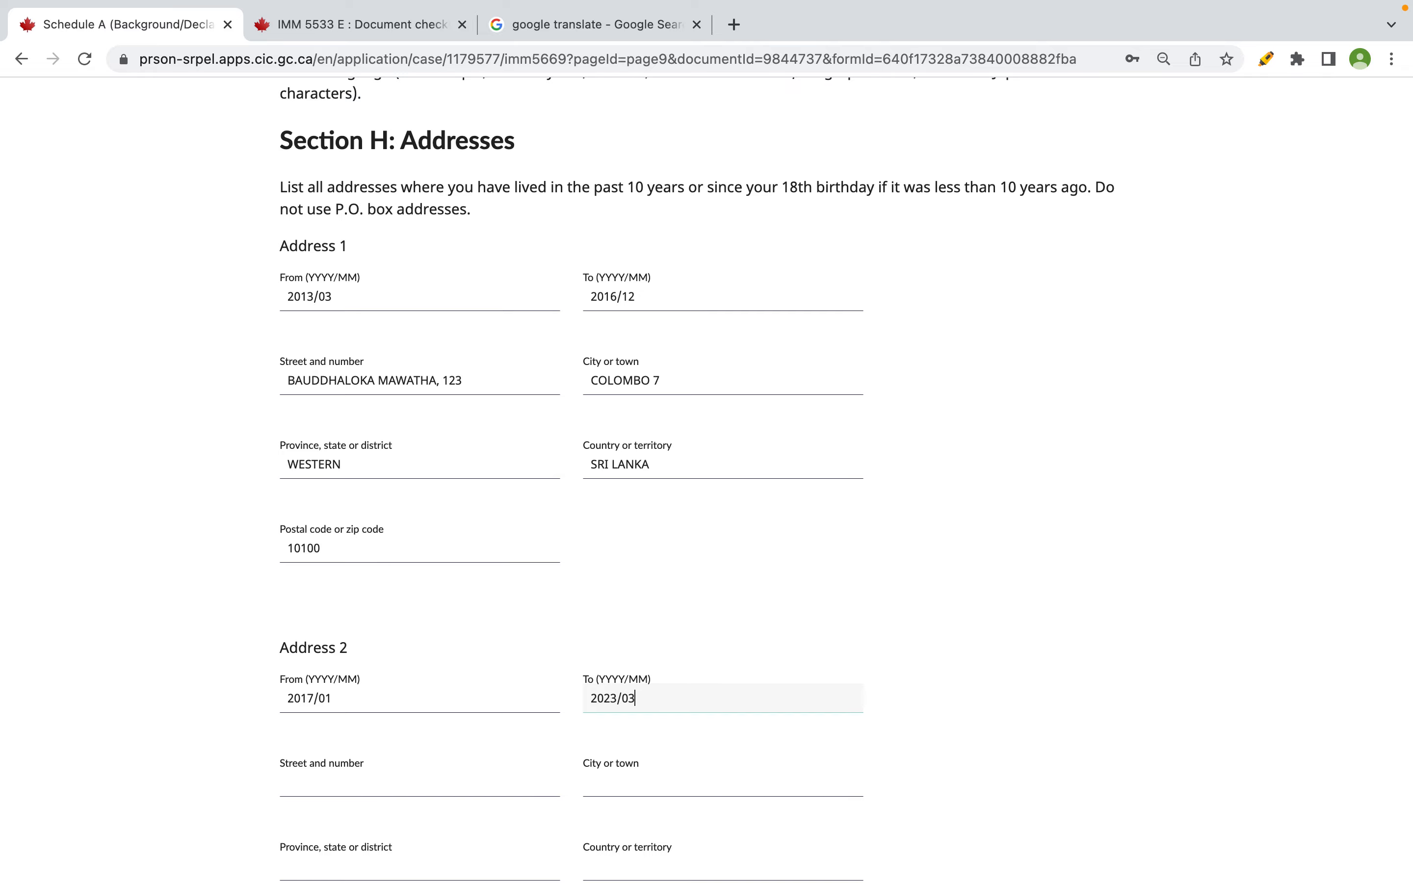
pyautogui.hotkey('ctrl', 'Up')
pyautogui.hotkey('ctrl', 'Up')
pyautogui.scroll(-3, 680, 692)
# - Copy Address 2's street name from the spreadsheet into Street and number
pyautogui.hotkey('ctrl', 'Right')
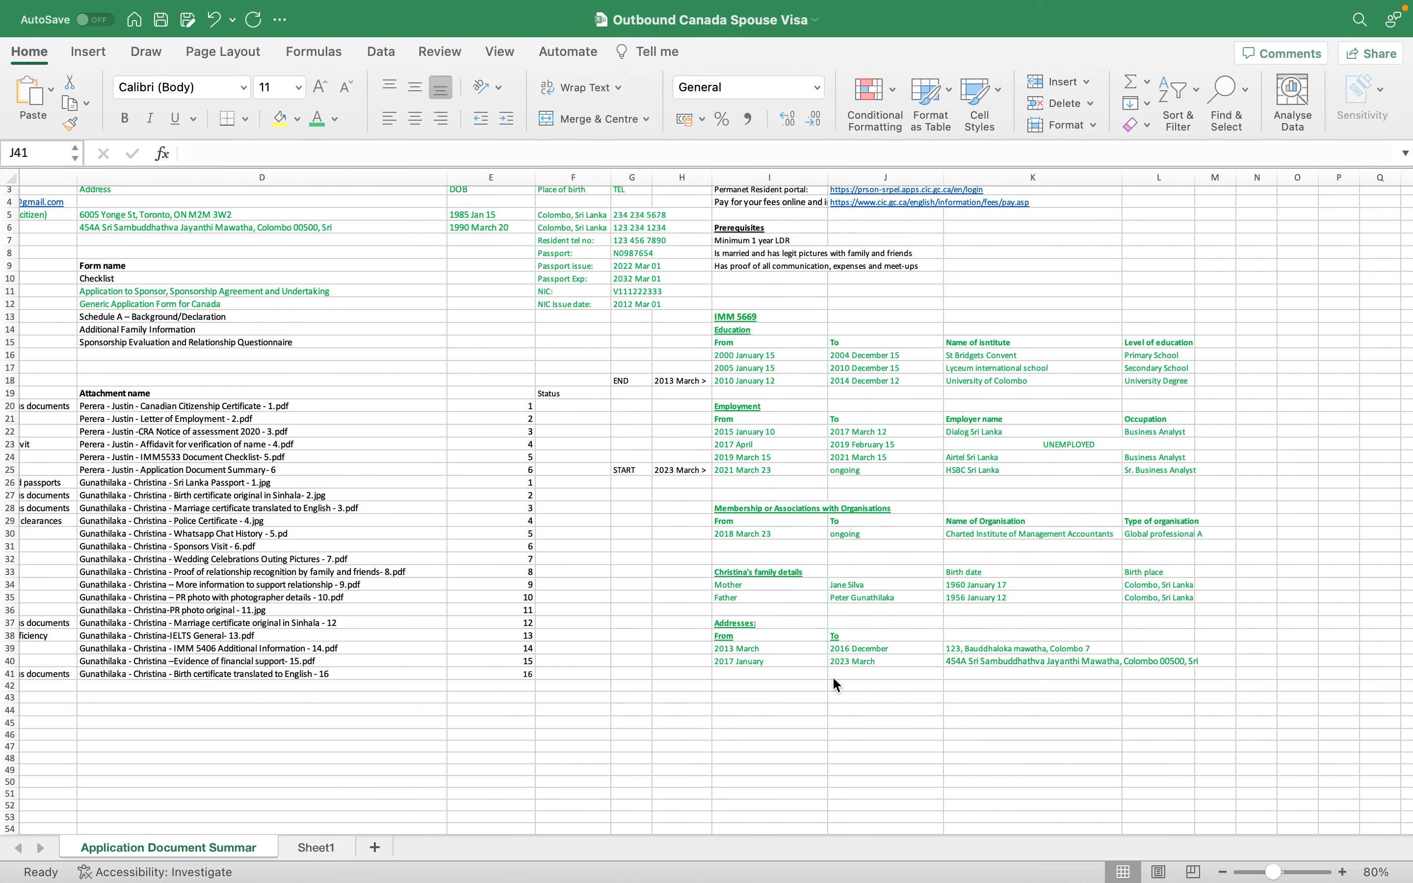
pyautogui.click(987, 660)
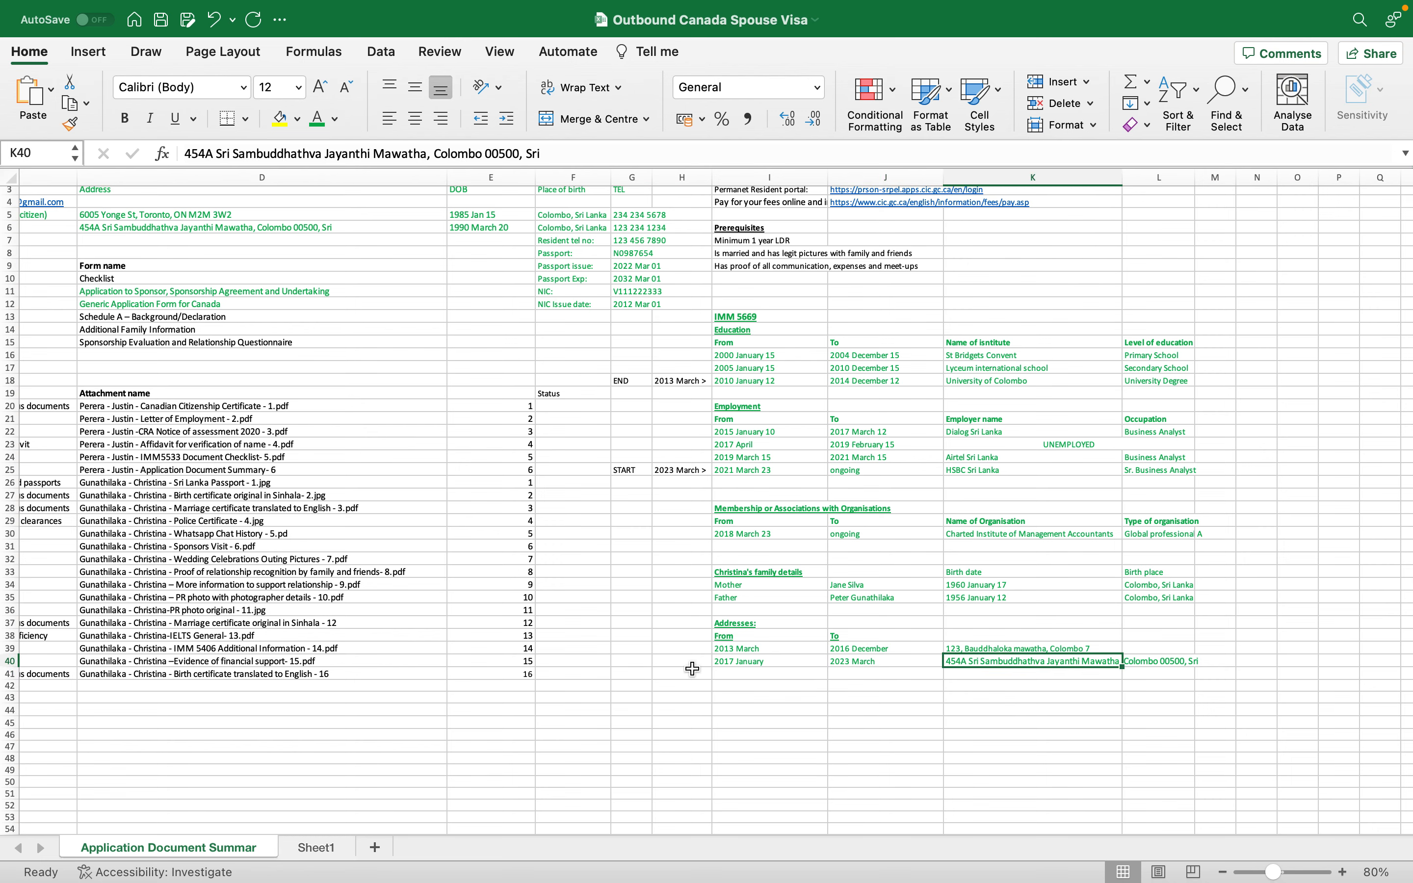
pyautogui.hotkey('ctrl', 'Left')
pyautogui.click(483, 611)
pyautogui.hotkey('ctrl', 'Right')
pyautogui.hotkey('ctrl', 'Left')
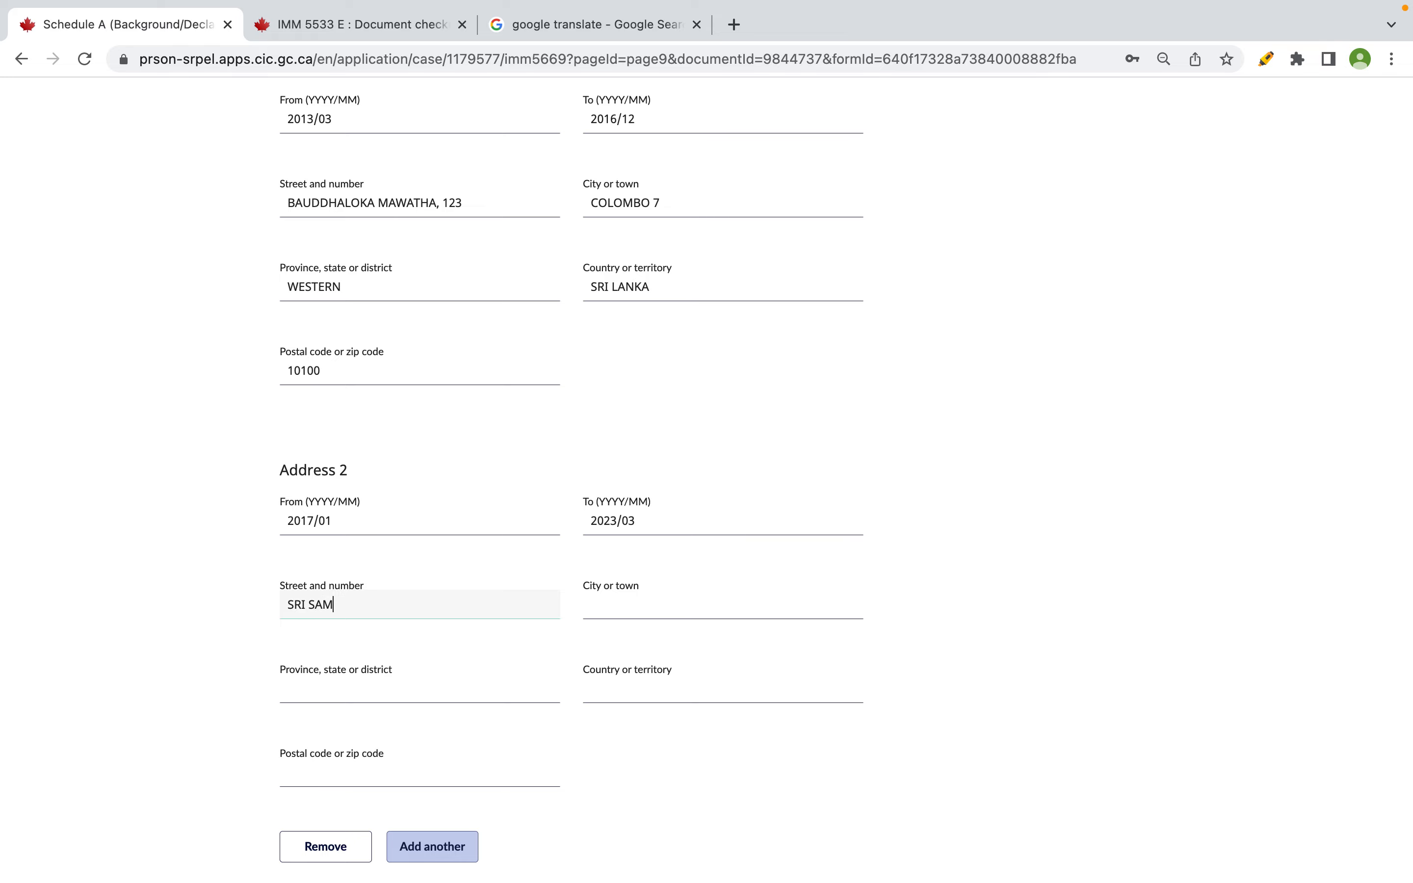
pyautogui.hotkey('ctrl', 'Right')
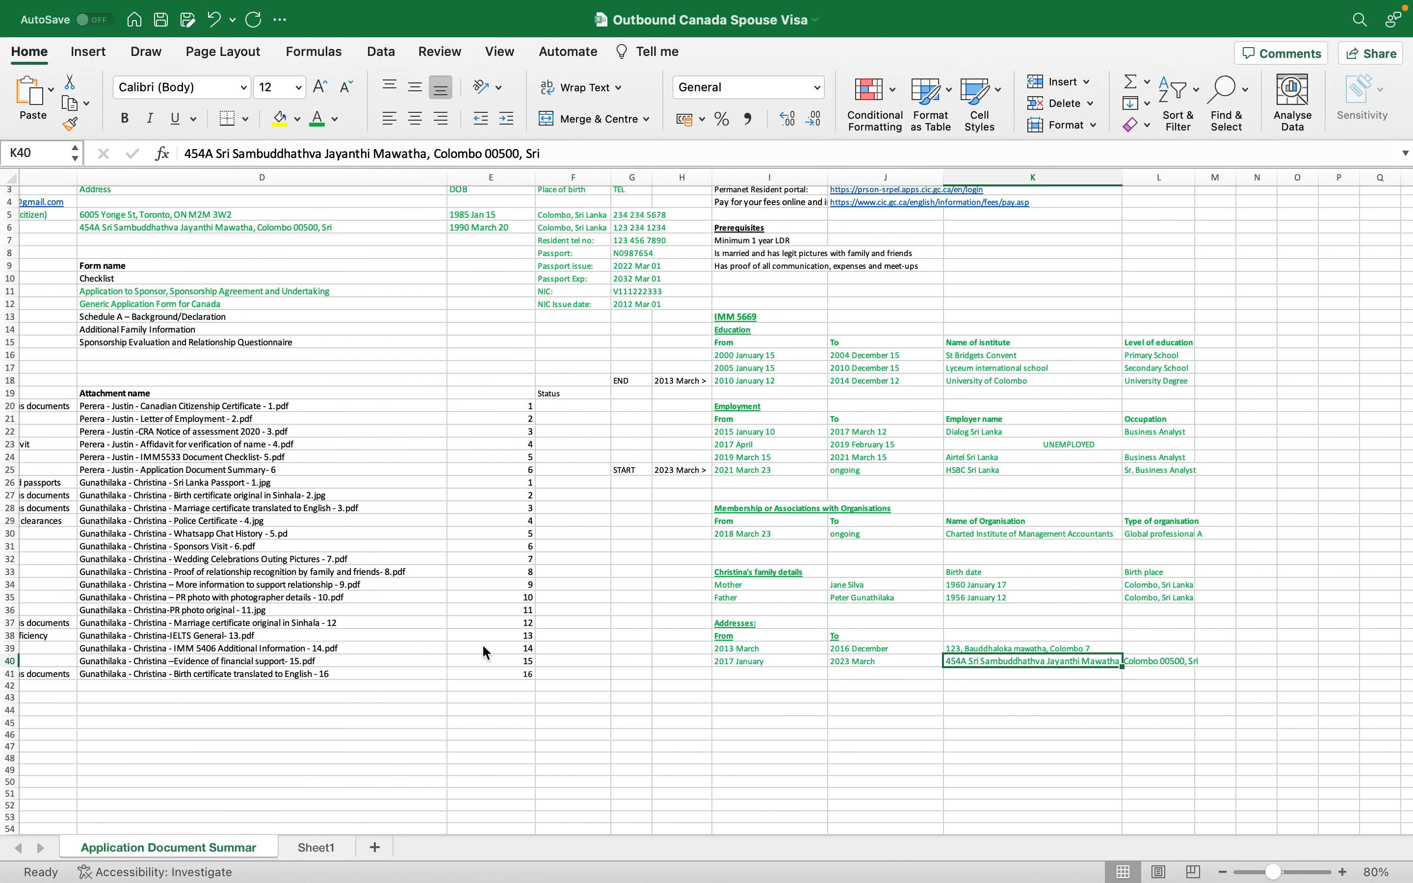
pyautogui.hotkey('ctrl', 'Left')
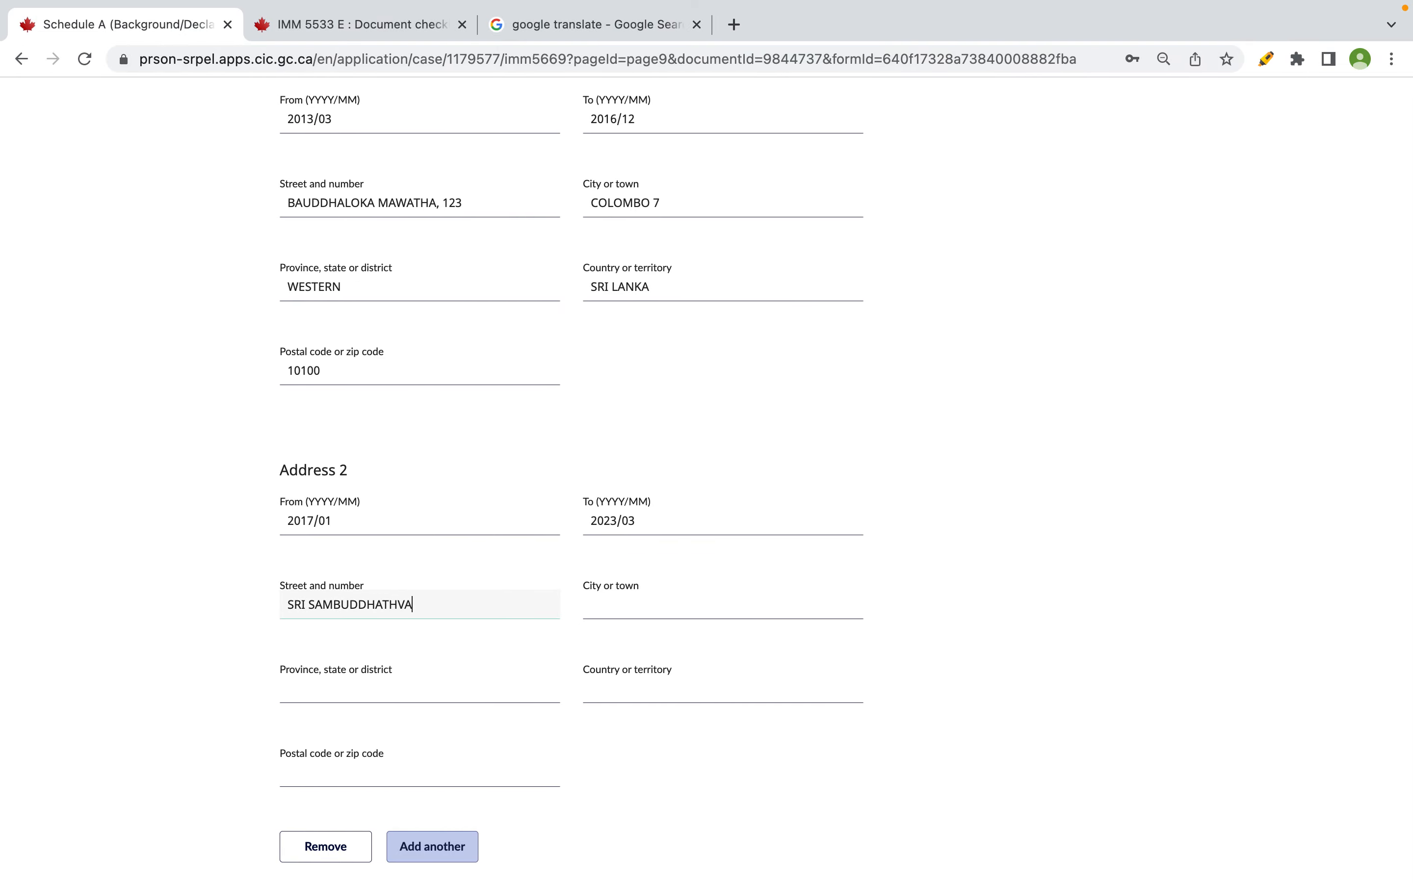
pyautogui.hotkey('ctrl', 'Right')
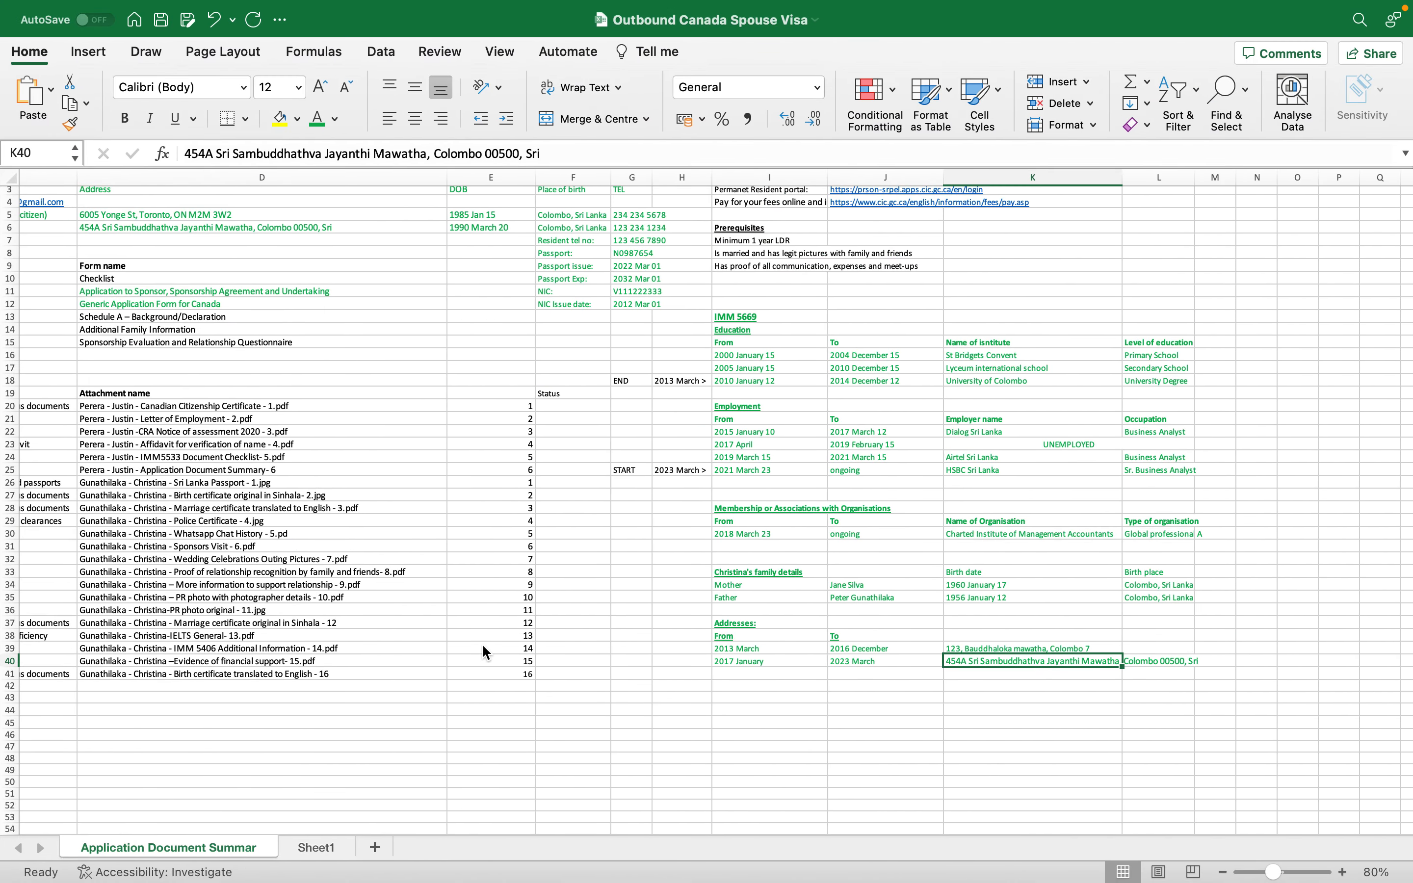
pyautogui.hotkey('ctrl', 'Left')
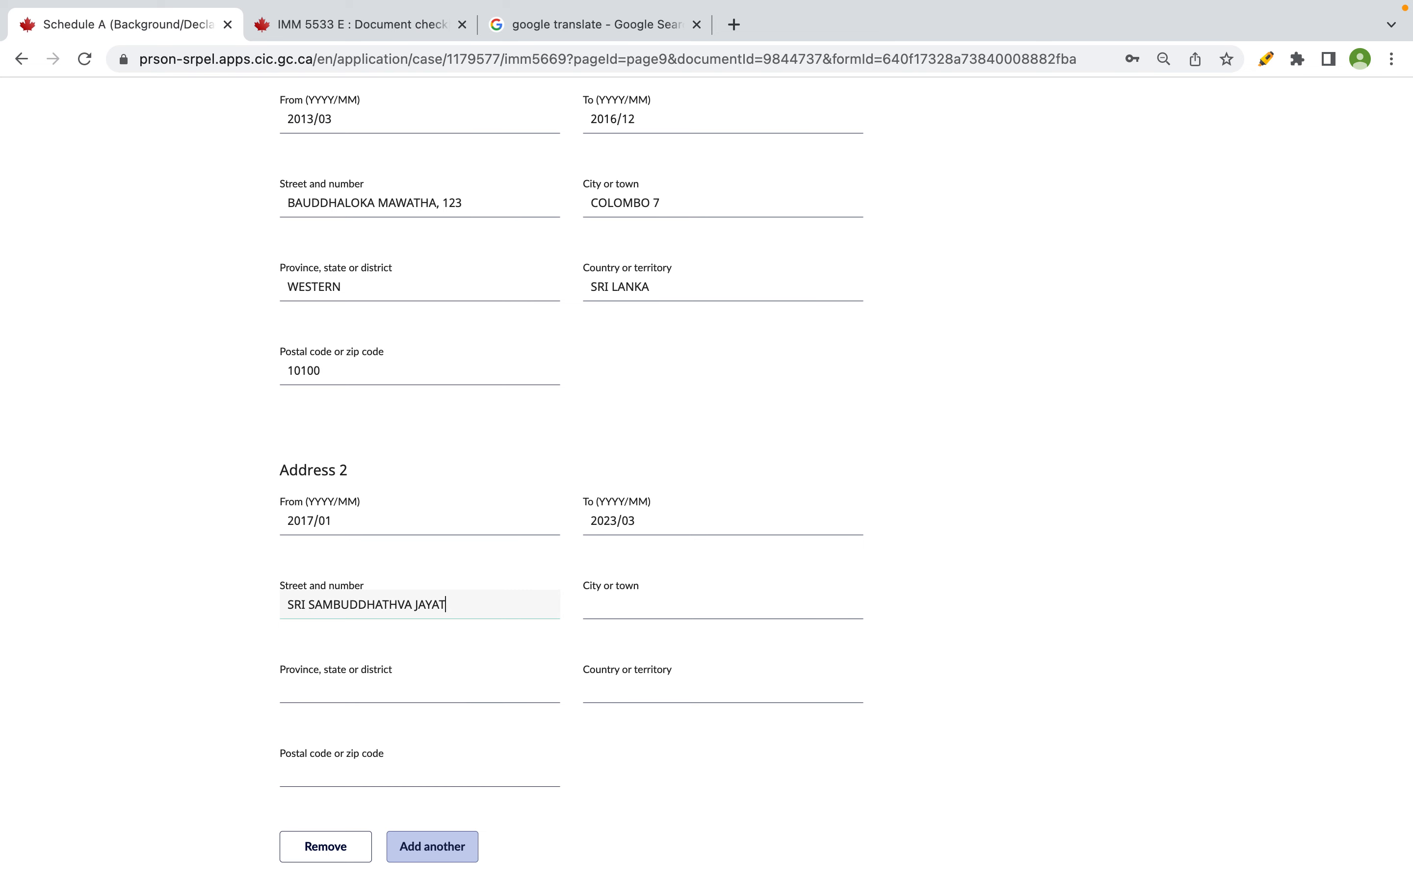
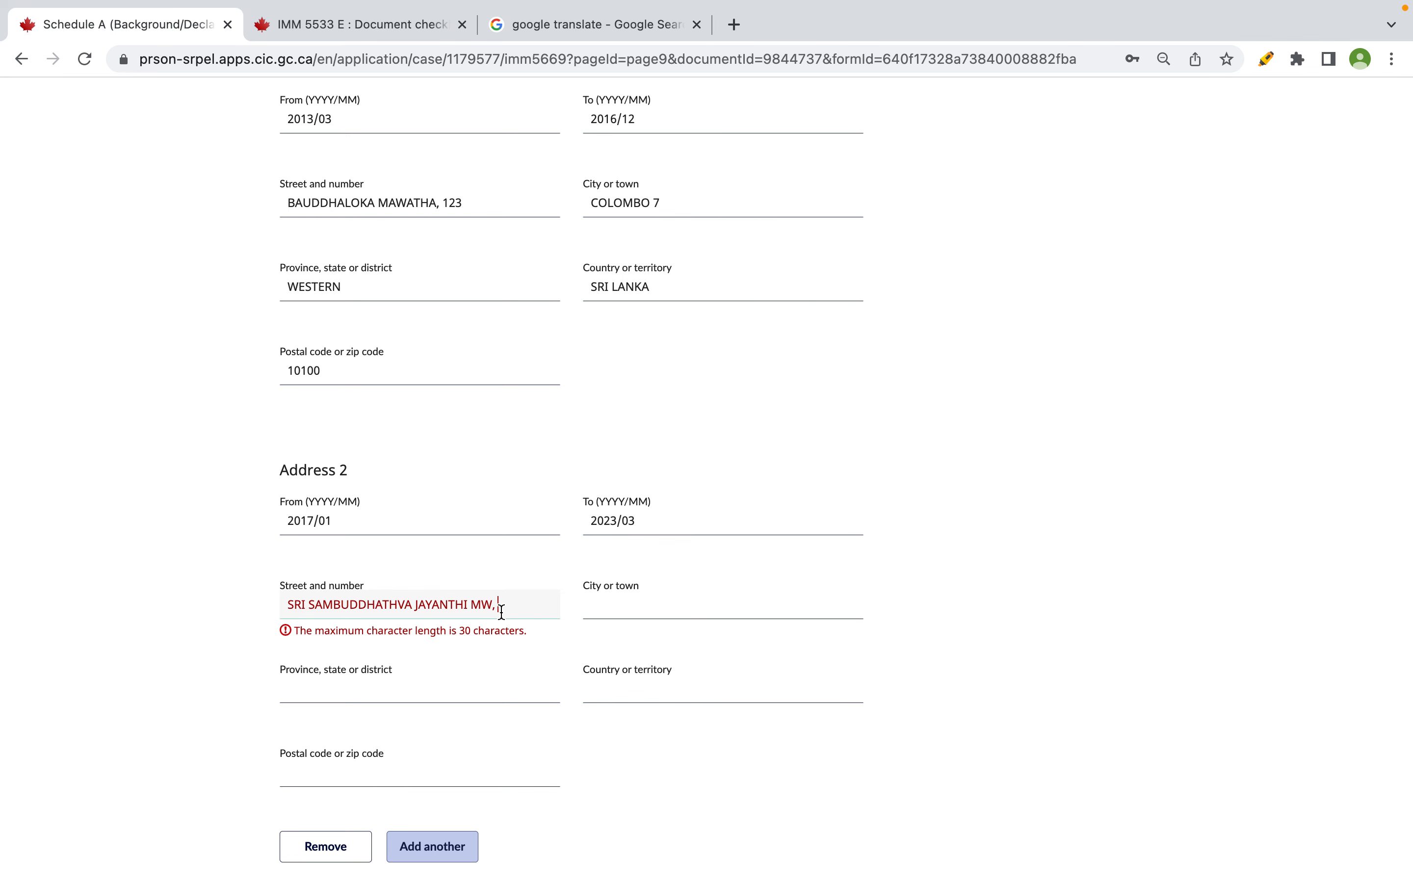
# - Trim Address 2's street to fit 30 characters and append the house number
pyautogui.press('BackSpace')
pyautogui.press('BackSpace')
pyautogui.press('BackSpace')
pyautogui.press('BackSpace')
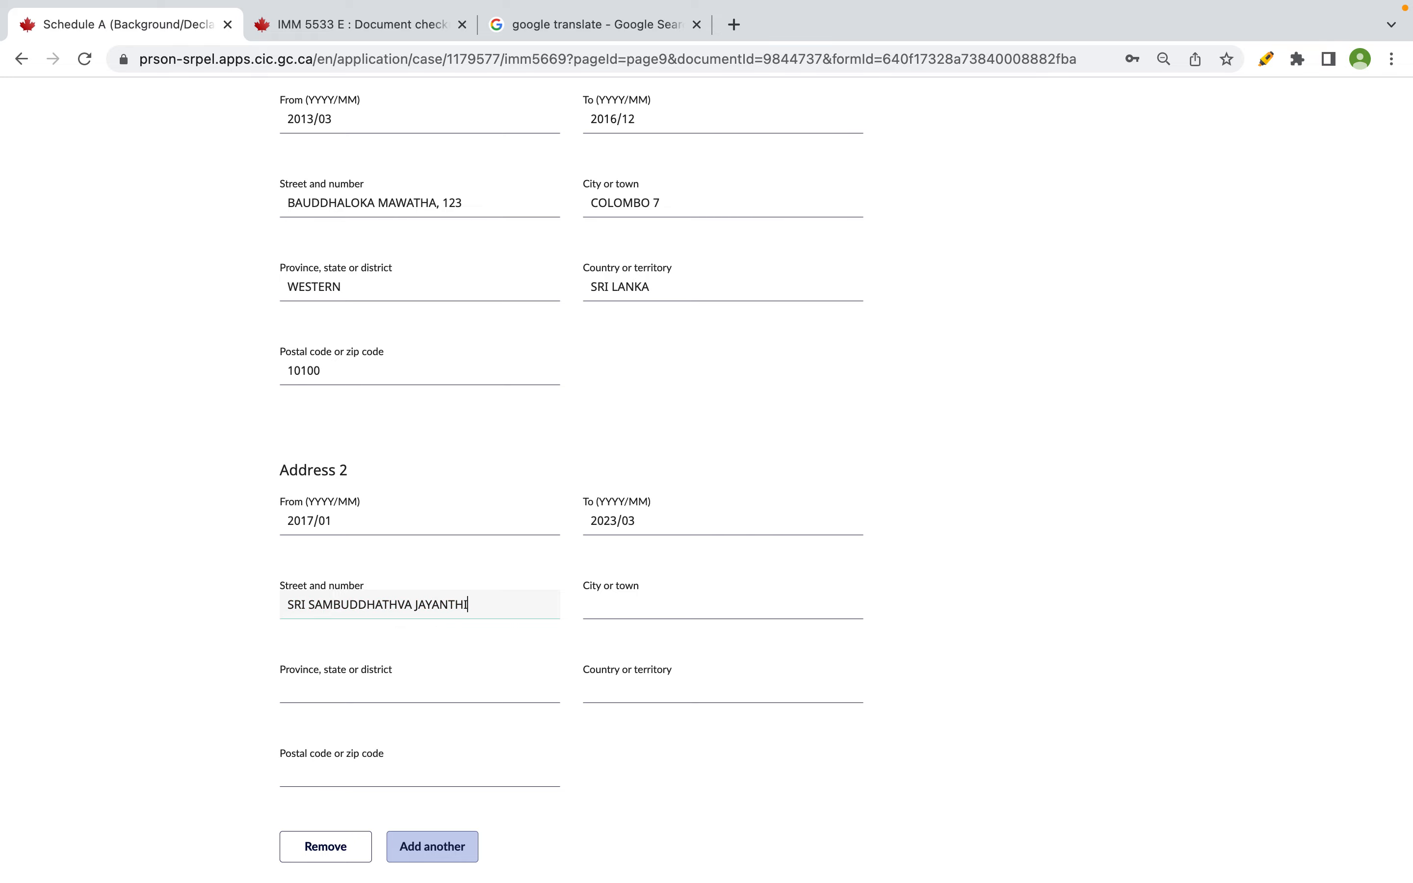
pyautogui.press('super+Tab')
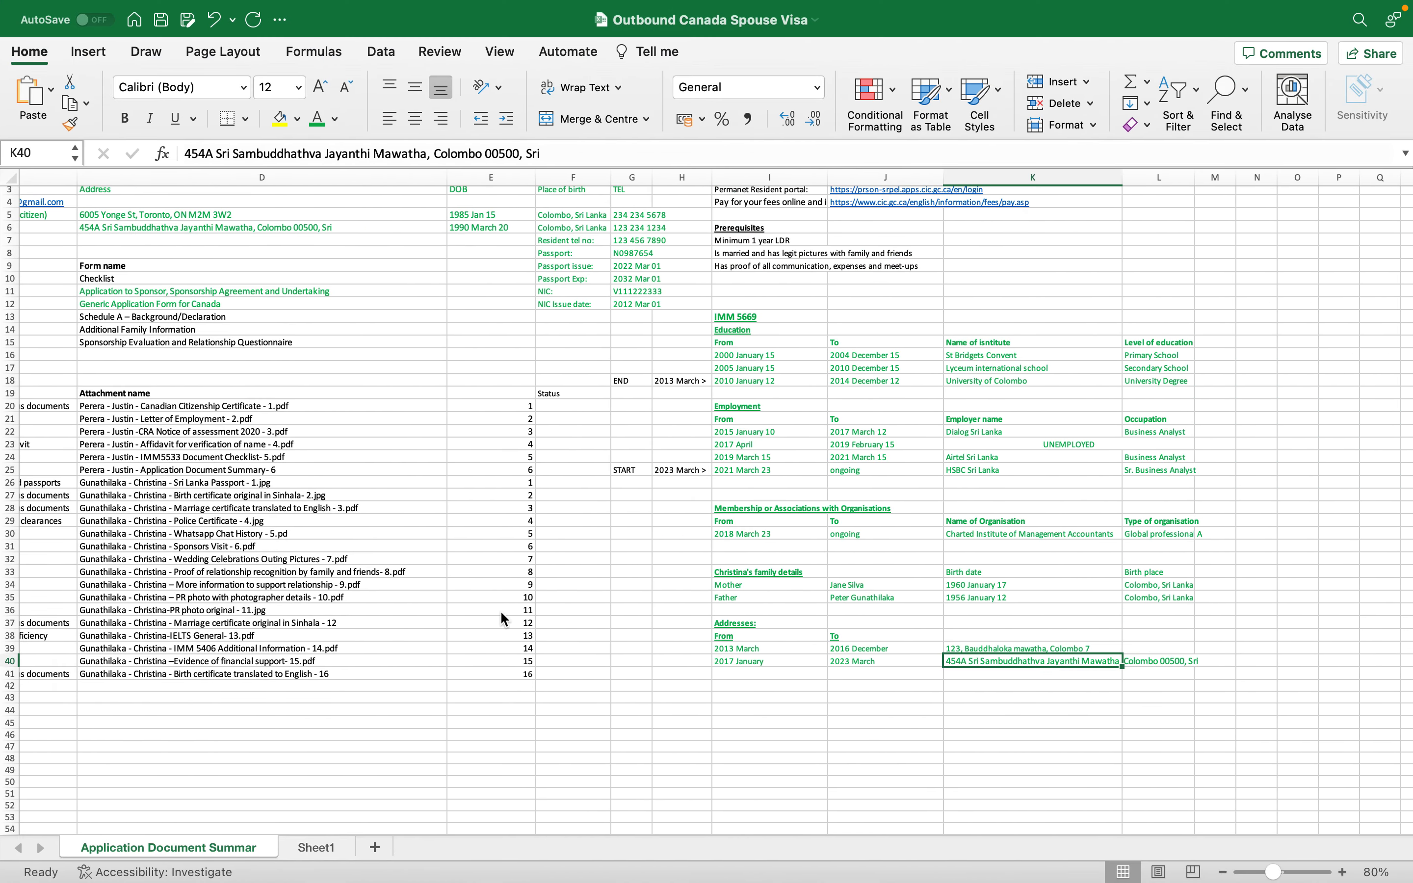
pyautogui.press('super+Tab')
# - Enter Address 2's city in capitals and its postal code from the spreadsheet
pyautogui.click(672, 592)
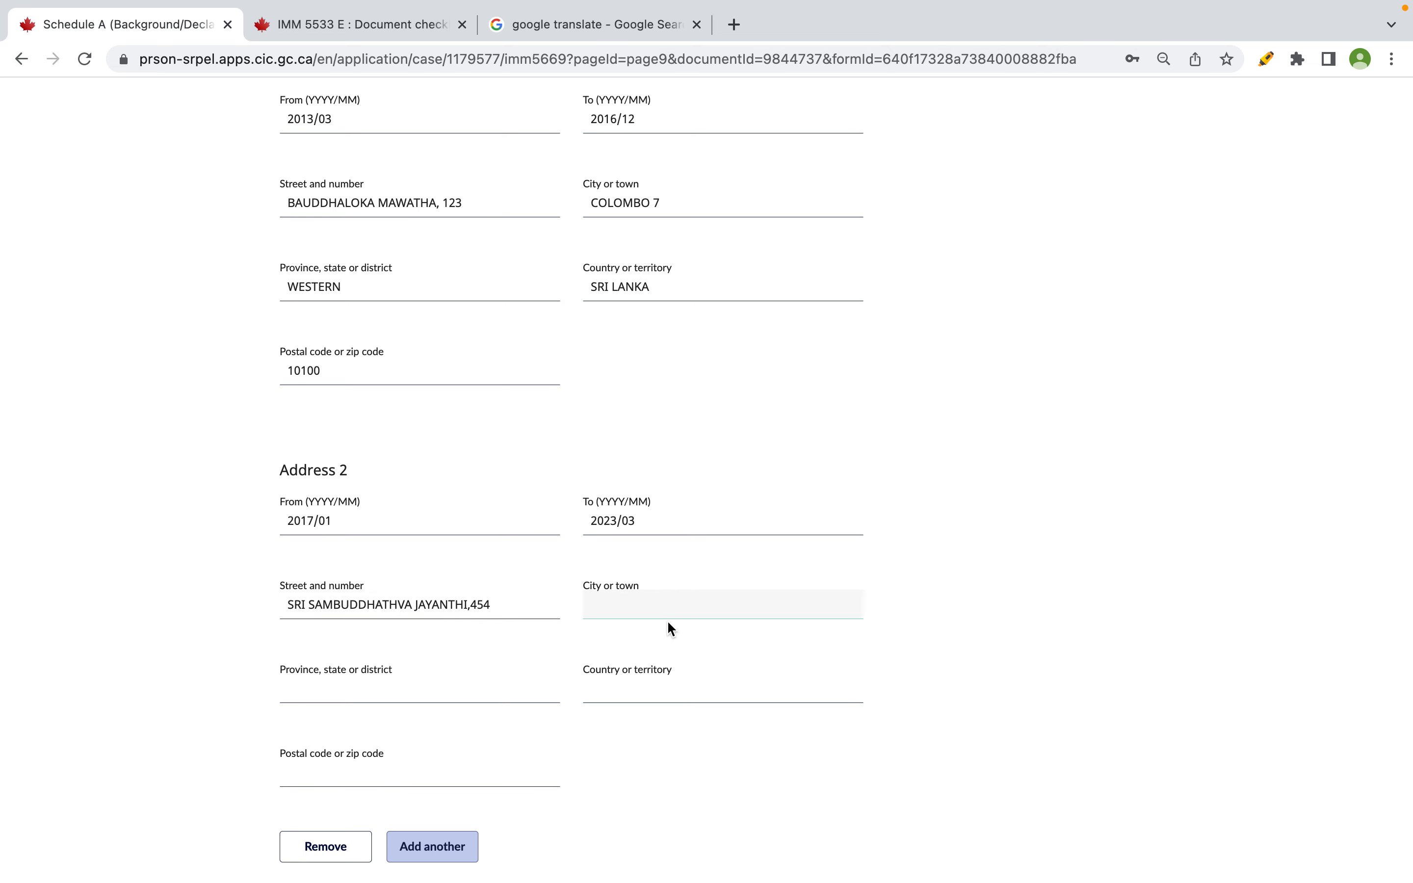
pyautogui.write('colombo')
pyautogui.press('BackSpace')
pyautogui.press('BackSpace')
pyautogui.press('BackSpace')
pyautogui.press('BackSpace')
pyautogui.press('BackSpace')
pyautogui.press('BackSpace')
pyautogui.press('BackSpace')
pyautogui.press('BackSpace')
pyautogui.write('COLOMBO')
pyautogui.hotkey('ctrl', 'Right')
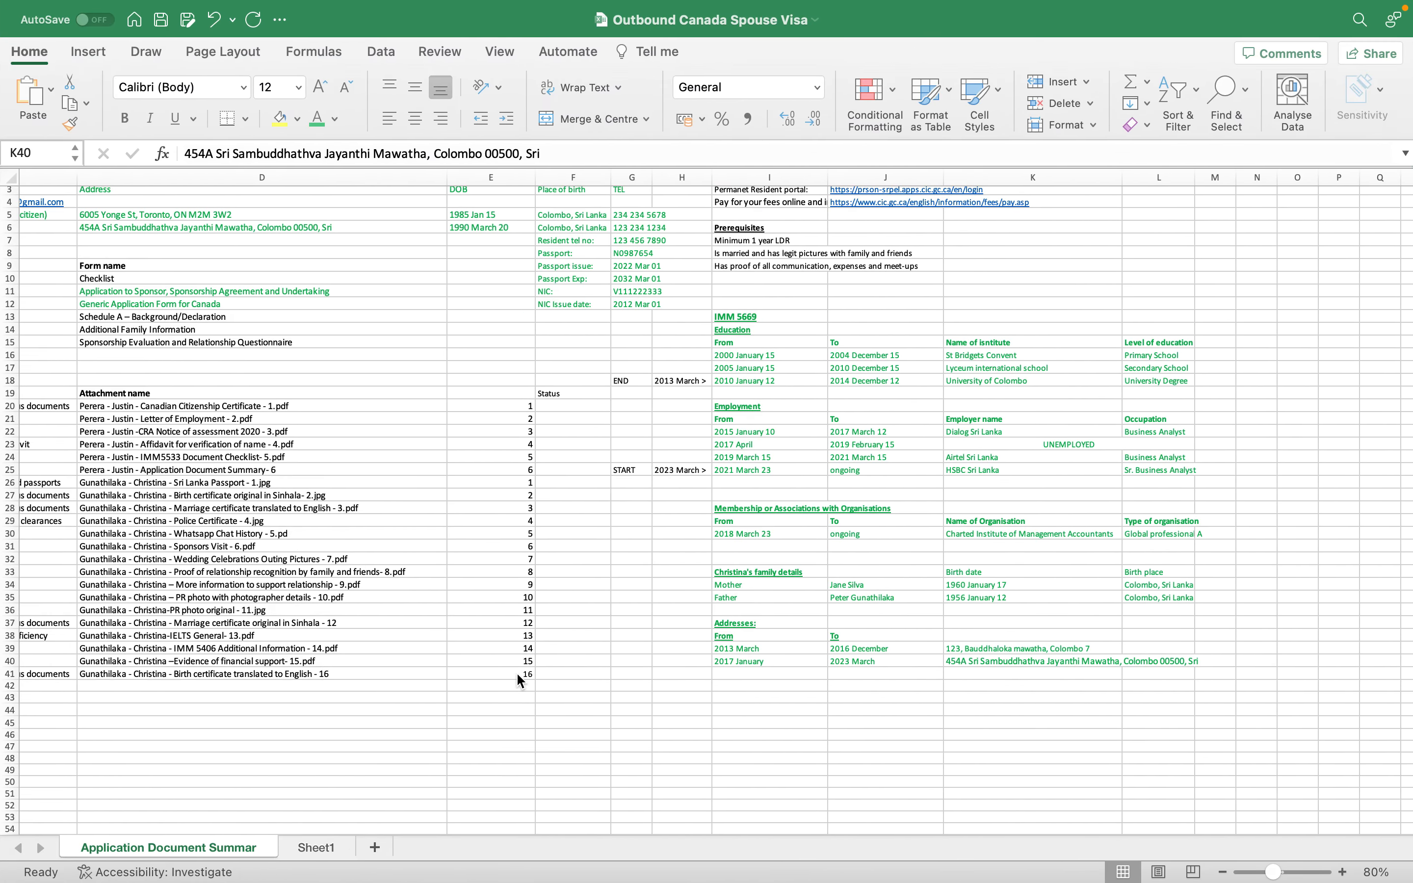
pyautogui.hotkey('ctrl', 'Left')
pyautogui.write('00500')
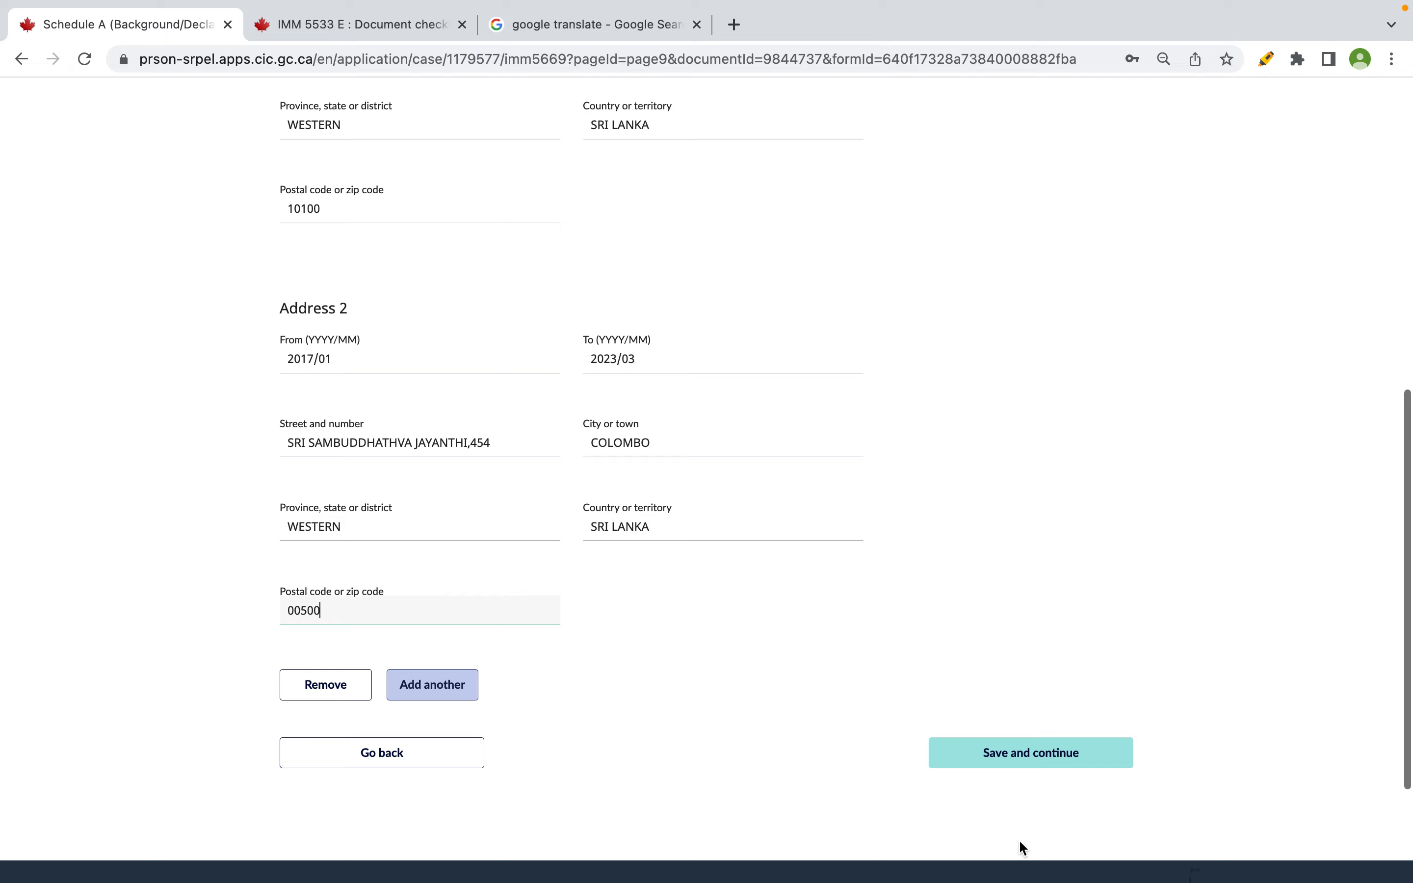
# - Save the addresses and dismiss the browser's save-address offer
pyautogui.click(1008, 757)
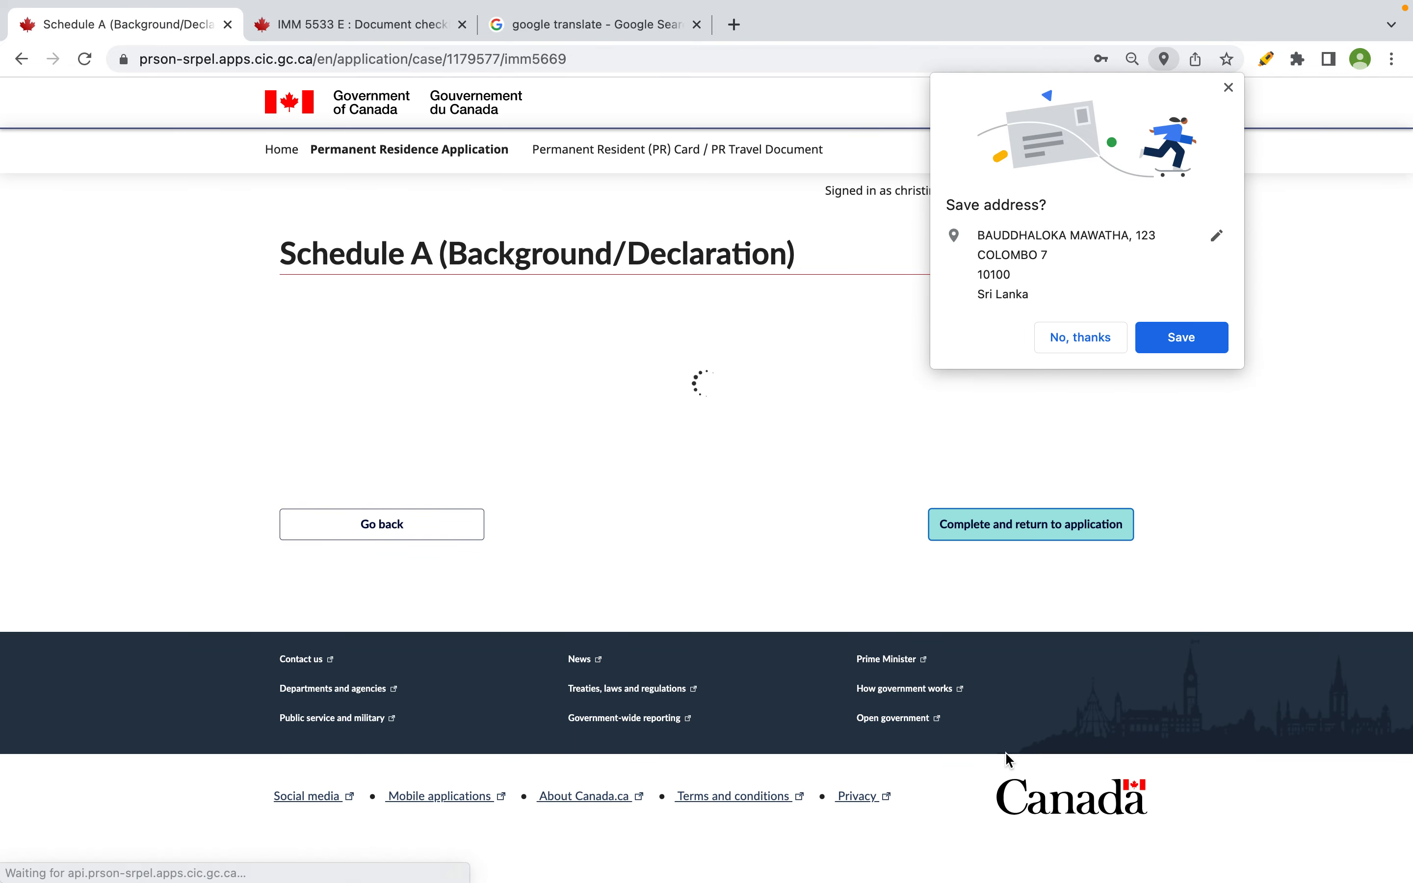
pyautogui.click(1227, 89)
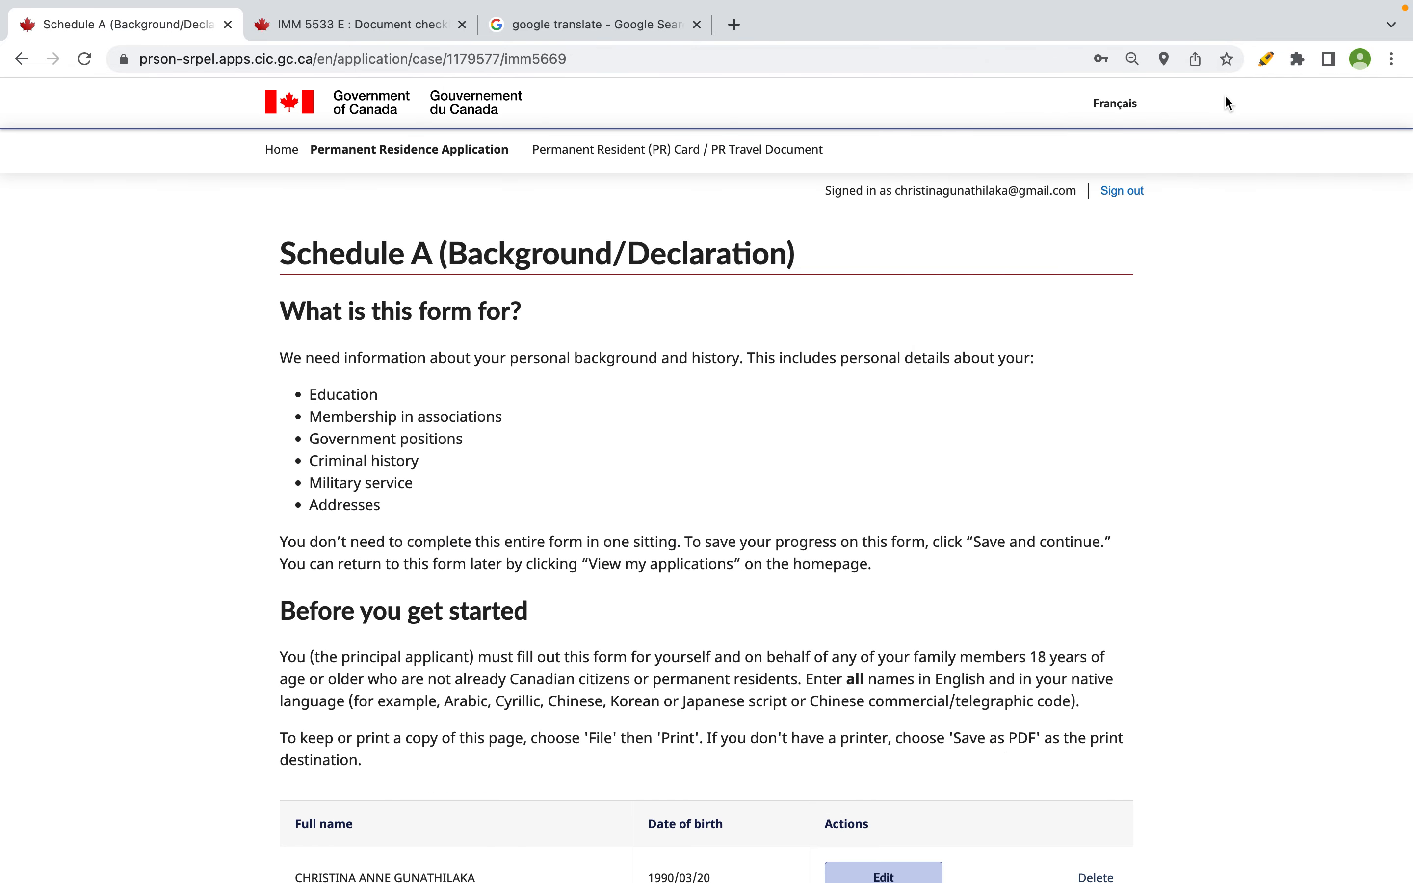
pyautogui.scroll(-10, 832, 463)
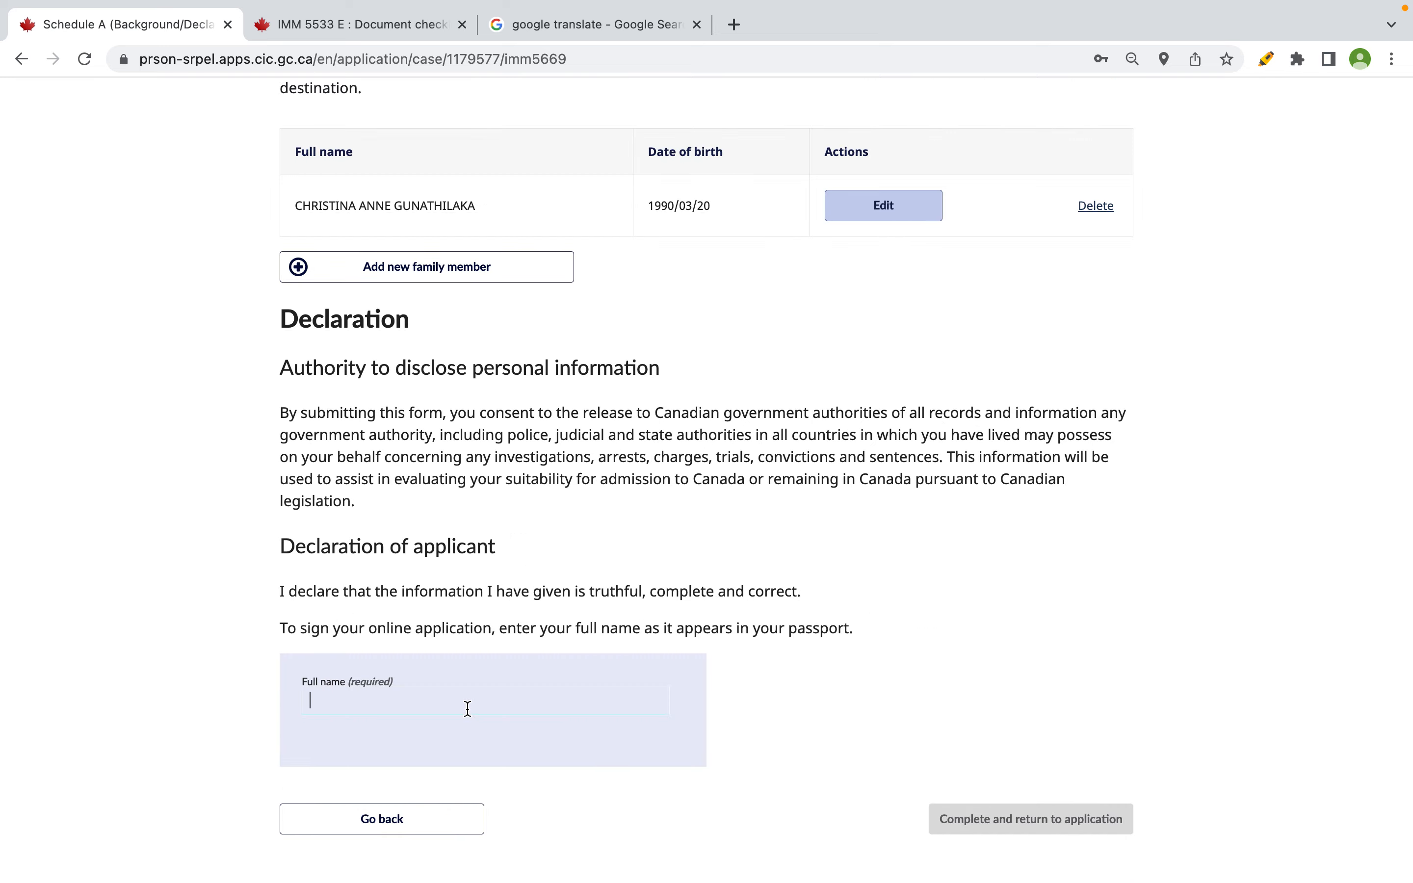
# - Sign the declaration by typing the applicant's full name in capitals
pyautogui.hotkey('ctrl', 'Right')
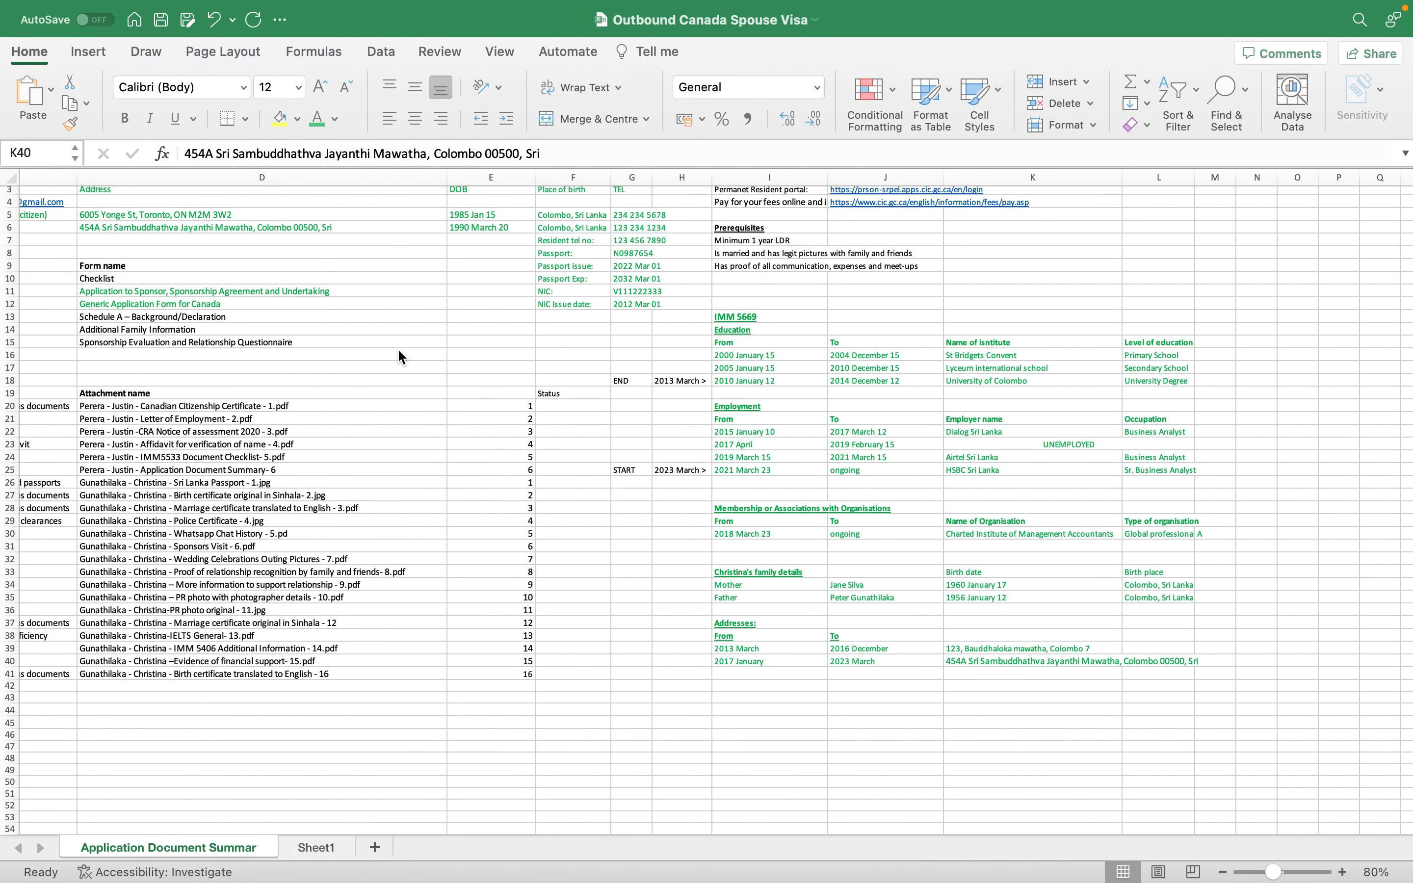
pyautogui.hscroll(3, 245, 239)
pyautogui.hotkey('ctrl', 'Left')
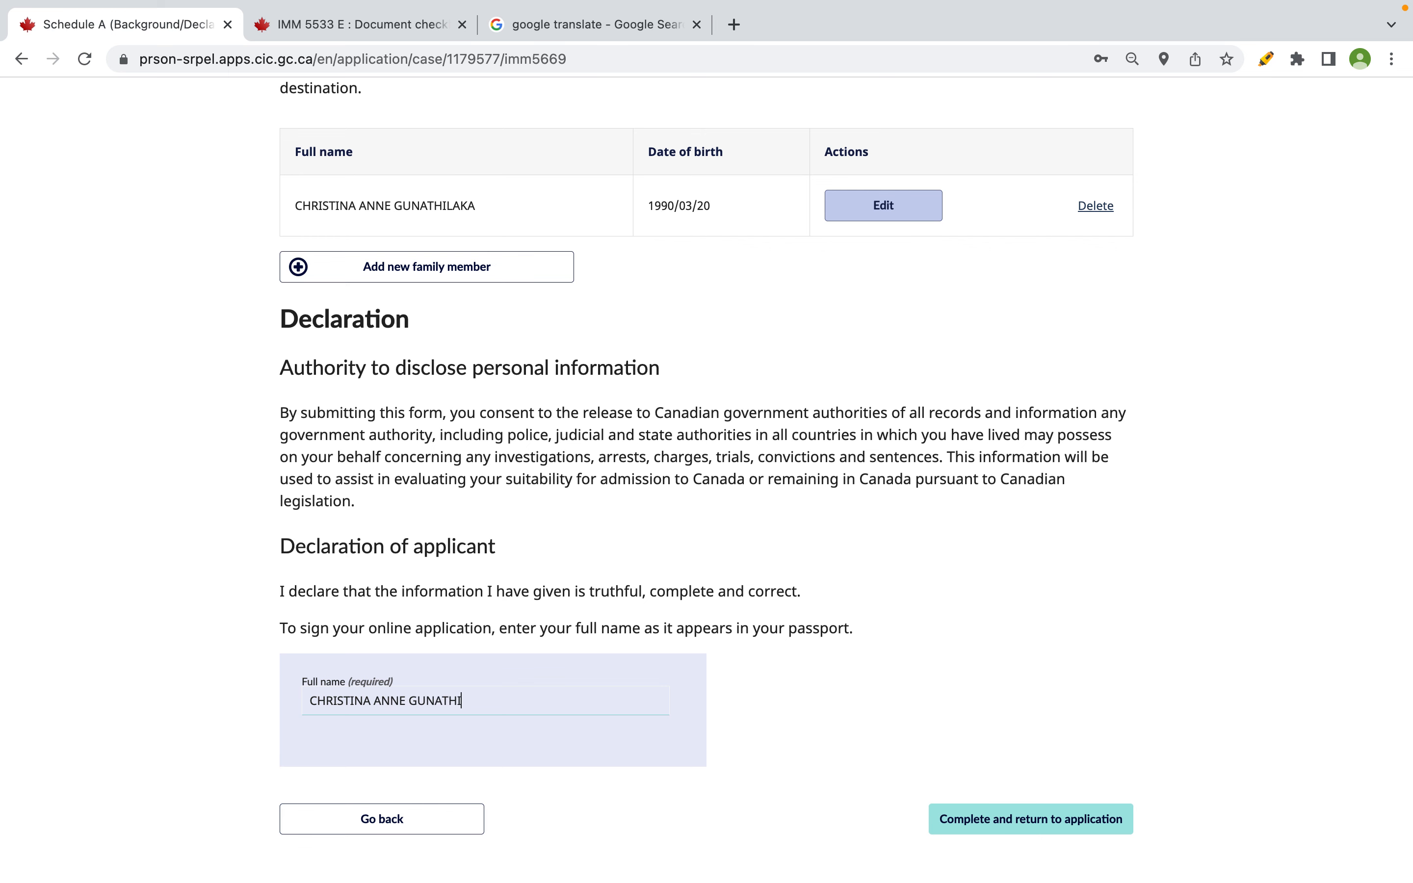
# - Complete Schedule A and confirm IMM 5669 shows Ready to submit in Digital Forms
pyautogui.click(934, 820)
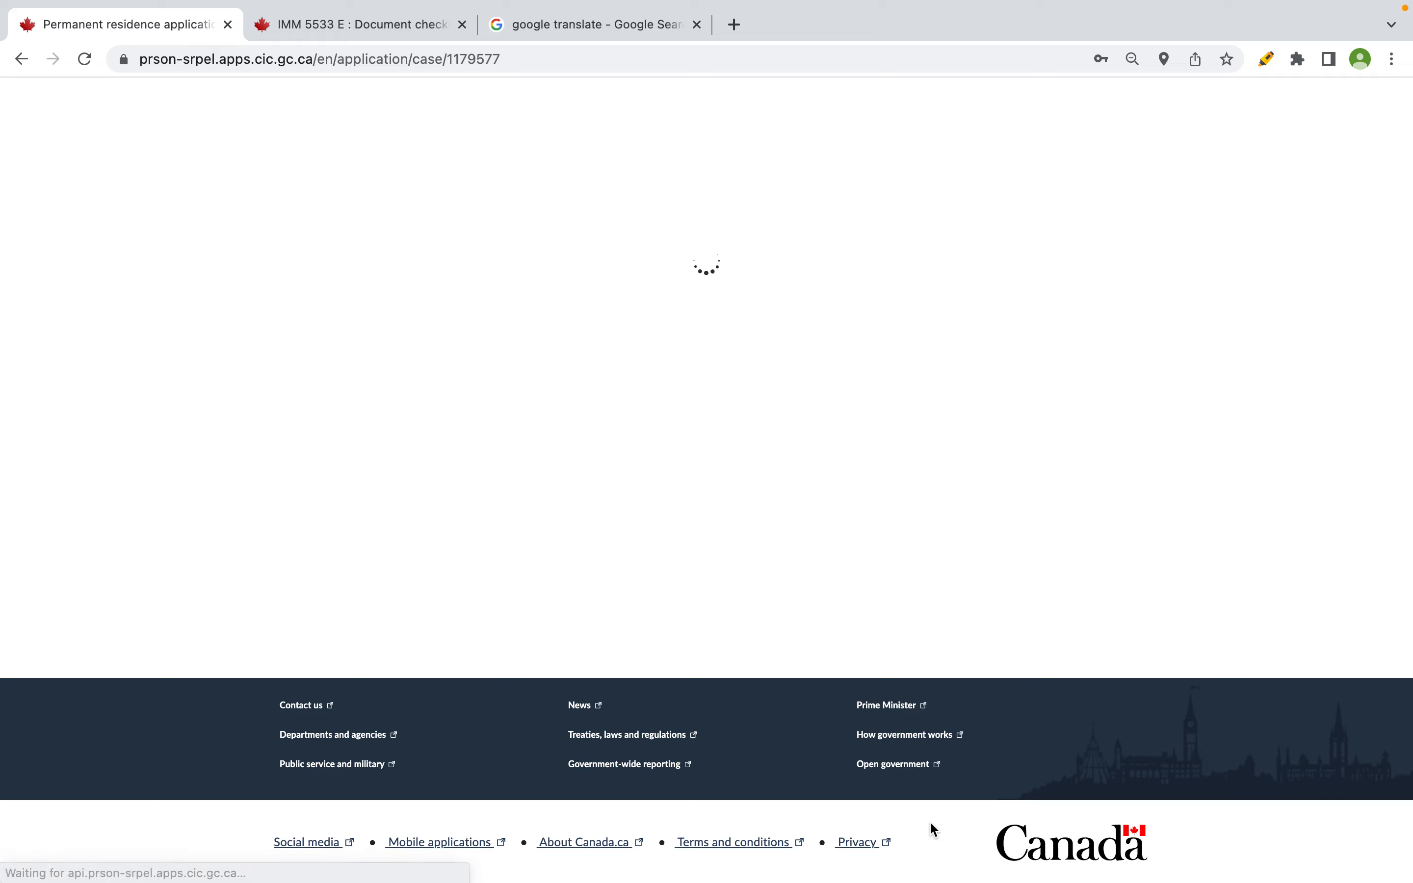
pyautogui.scroll(-5, 929, 820)
pyautogui.scroll(-9, 929, 821)
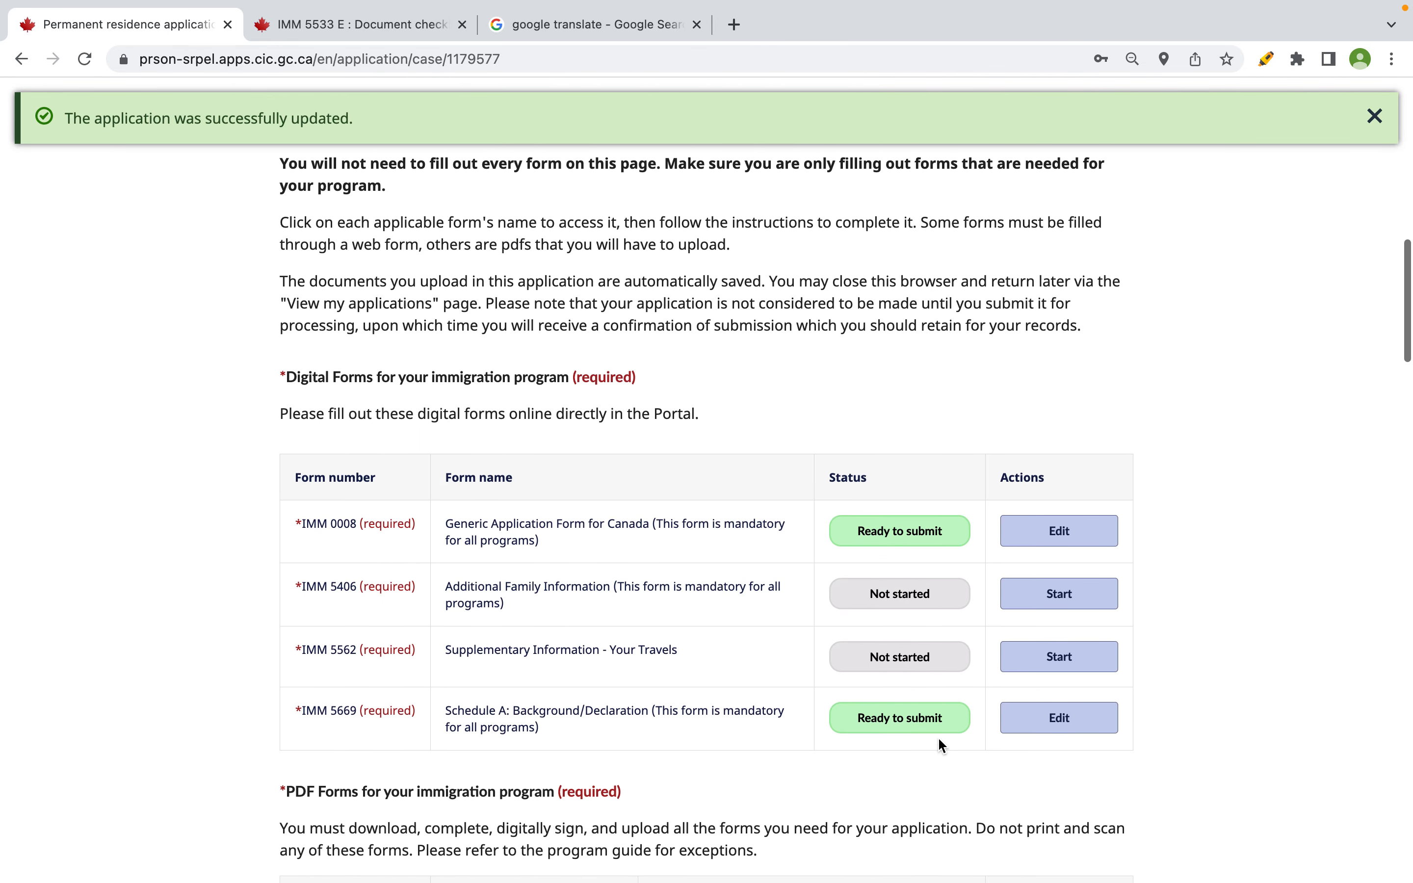
pyautogui.click(696, 24)
pyautogui.scroll(-1, 595, 695)
pyautogui.moveTo(304, 670); pyautogui.dragTo(595, 695)
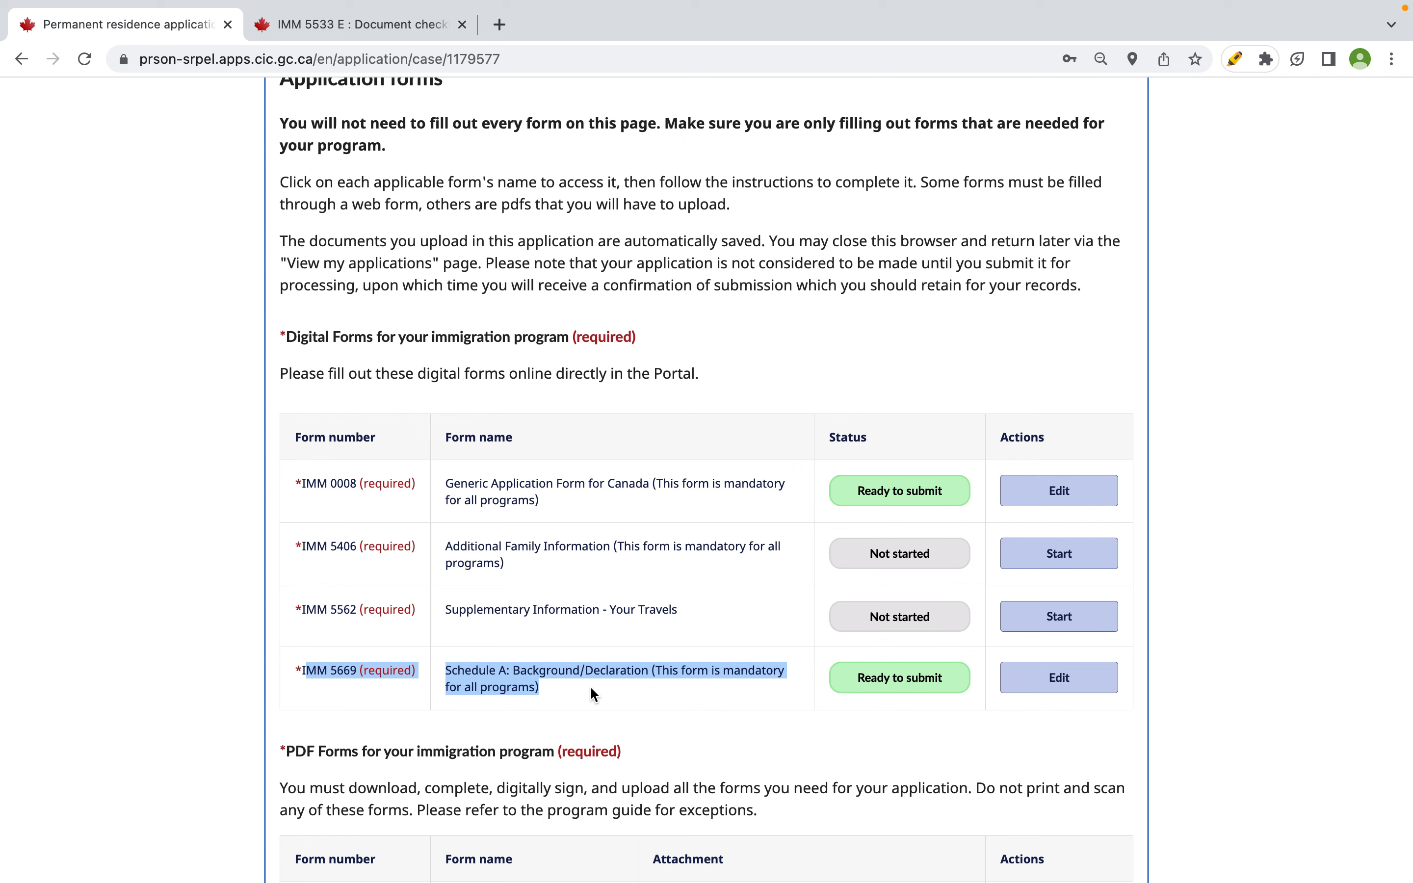